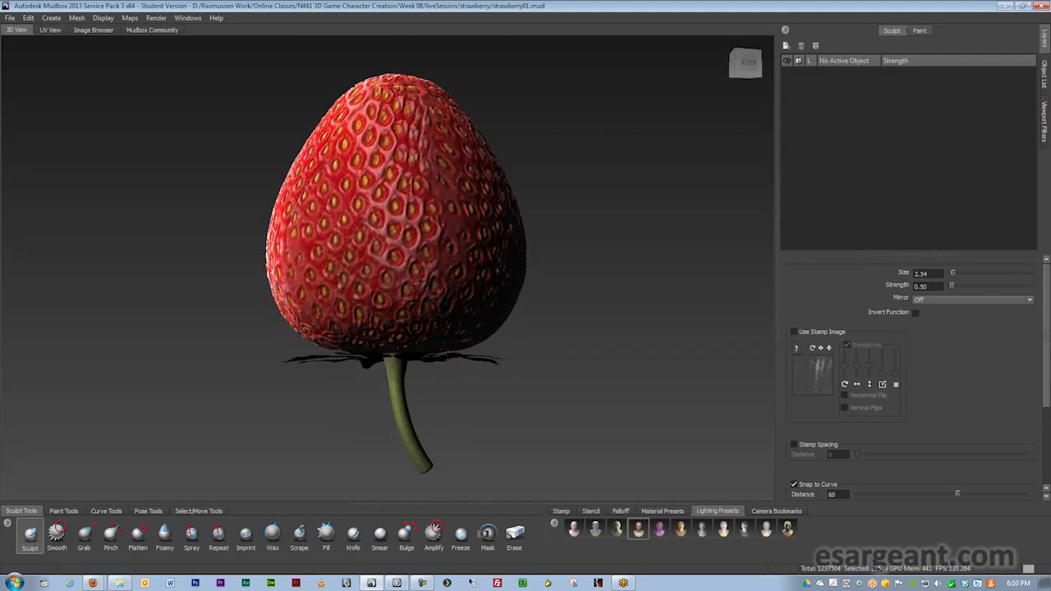
# - Inspect the finished textured strawberry up close and from above, including its leaves and stem
pyautogui.keyDown('alt'); pyautogui.moveTo(414, 226); pyautogui.dragTo(576, 292, button='right'); pyautogui.keyUp('alt')
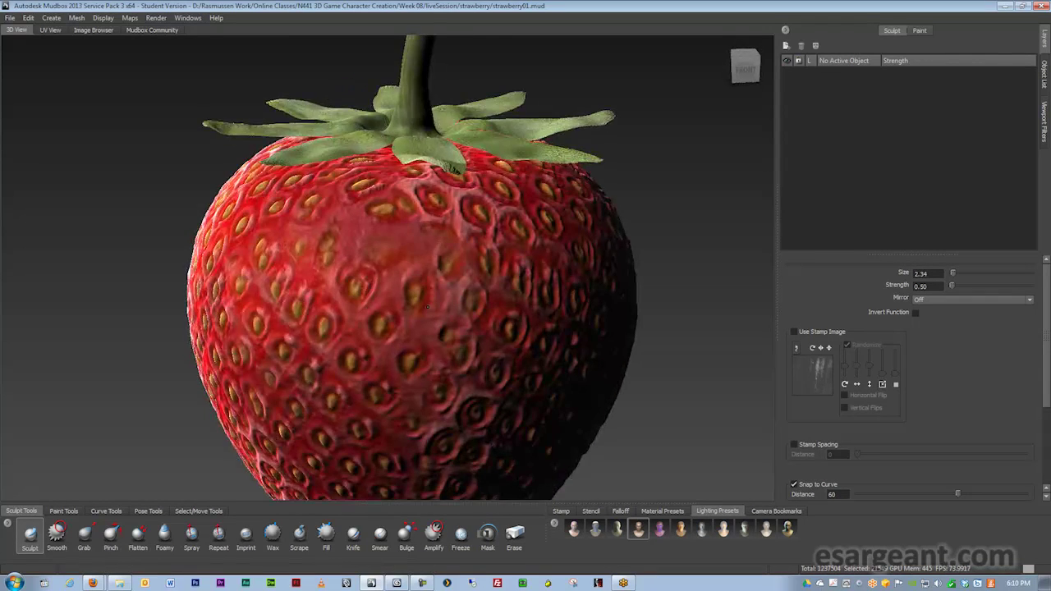
pyautogui.keyDown('alt'); pyautogui.moveTo(427, 307); pyautogui.dragTo(411, 275); pyautogui.keyUp('alt')
pyautogui.keyDown('alt'); pyautogui.moveTo(411, 275); pyautogui.dragTo(246, 209, button='right'); pyautogui.keyUp('alt')
pyautogui.keyDown('alt'); pyautogui.moveTo(394, 279); pyautogui.dragTo(433, 386); pyautogui.keyUp('alt')
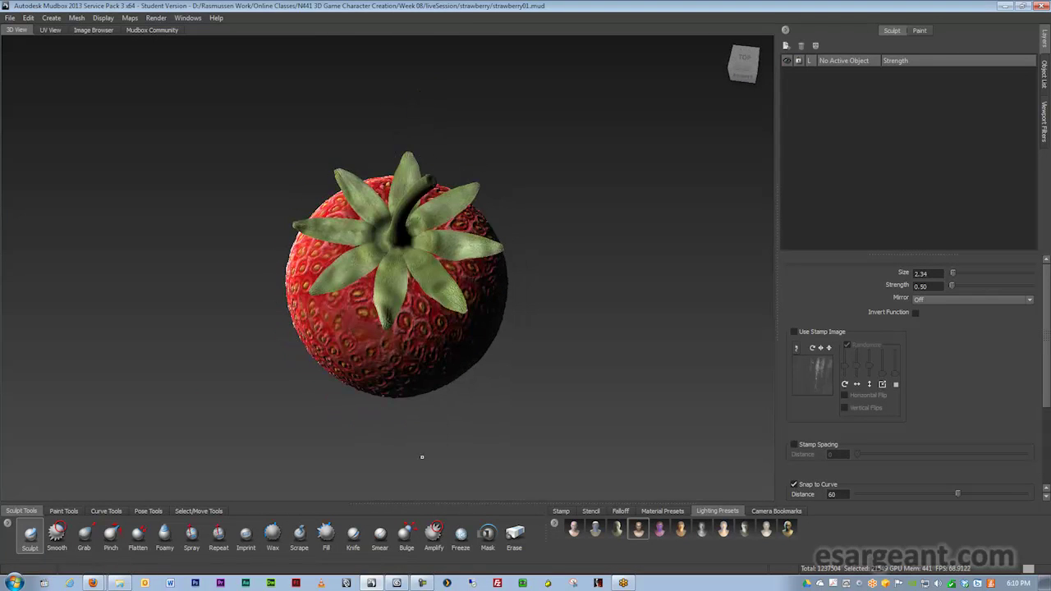
# - Switch to 3ds Max and open strawberryLowRes.max from the liveSession folder of the N441 3D Game Character Creation class
pyautogui.click(397, 583)
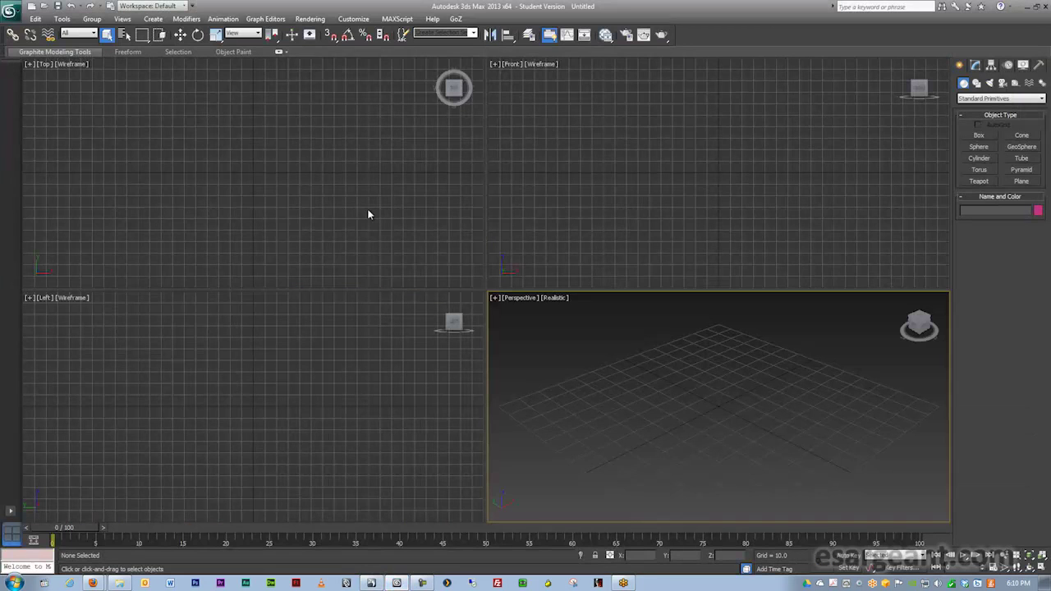
pyautogui.click(12, 10)
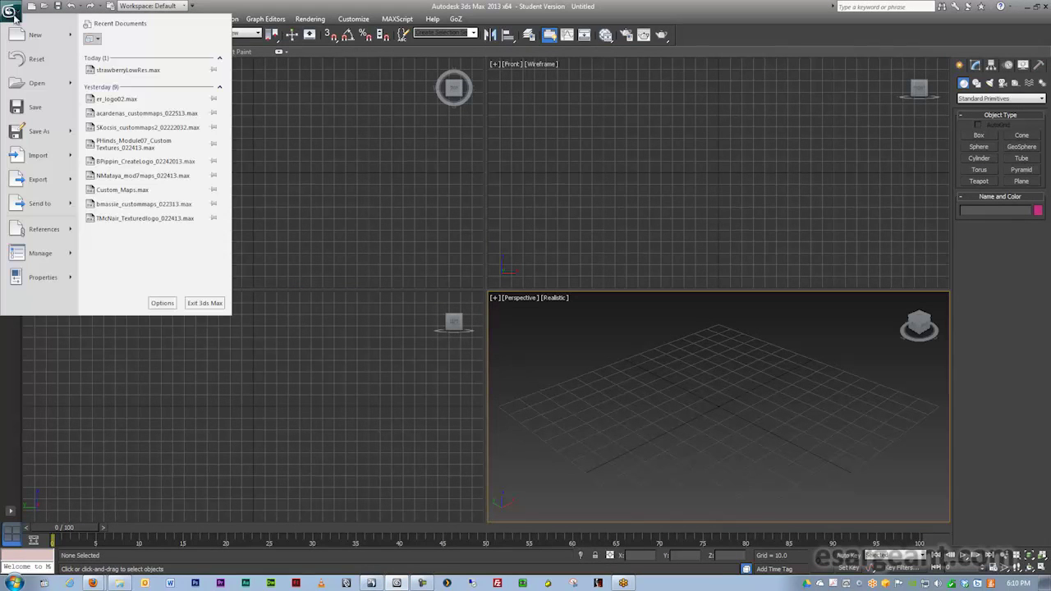
pyautogui.click(37, 83)
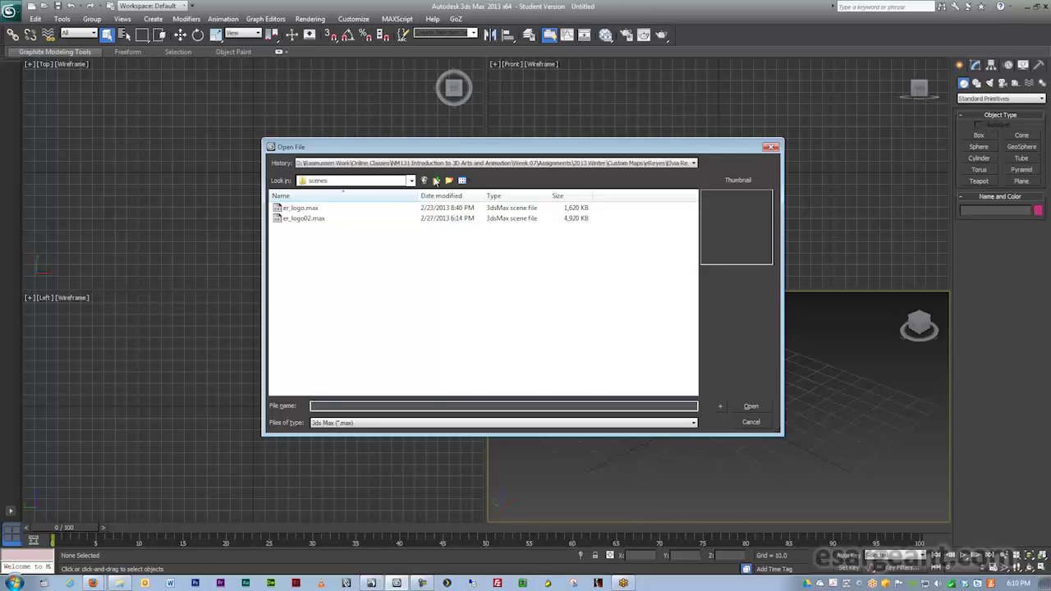
pyautogui.click(411, 181)
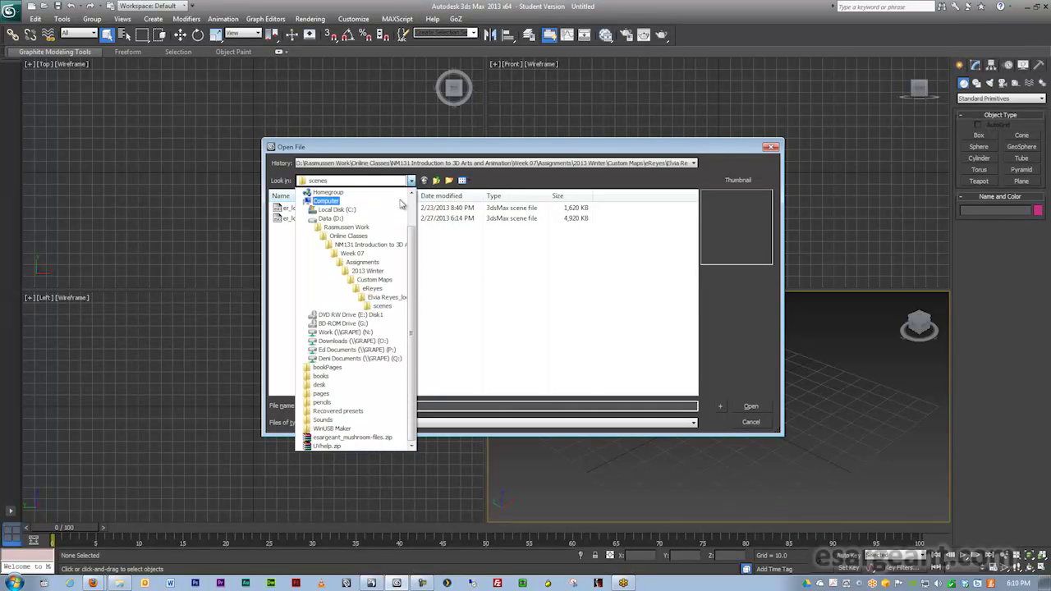
pyautogui.click(369, 239)
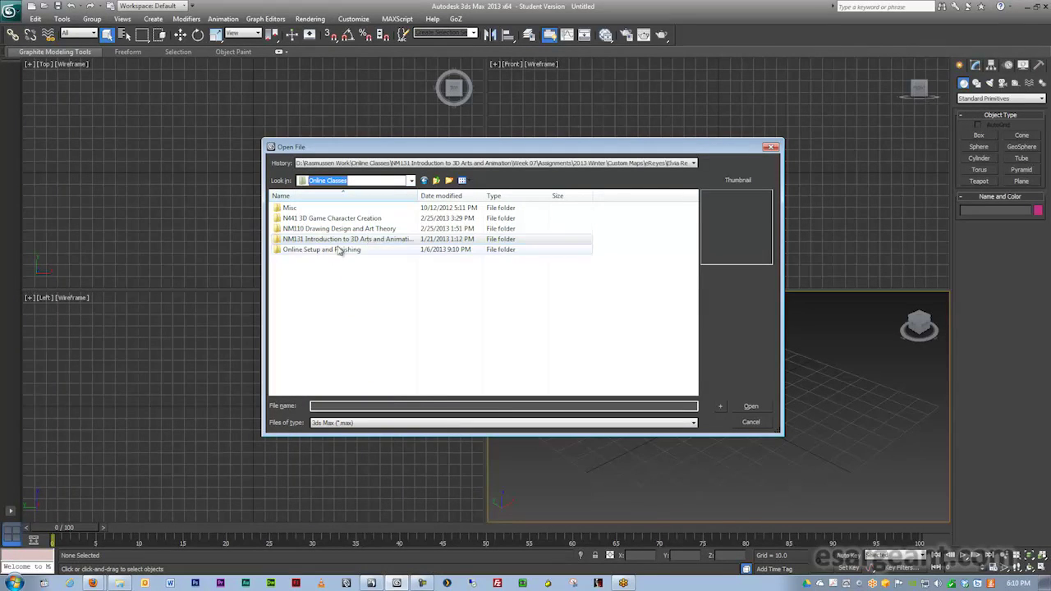
pyautogui.doubleClick(345, 239)
pyautogui.doubleClick(317, 282)
pyautogui.doubleClick(314, 208)
pyautogui.doubleClick(312, 215)
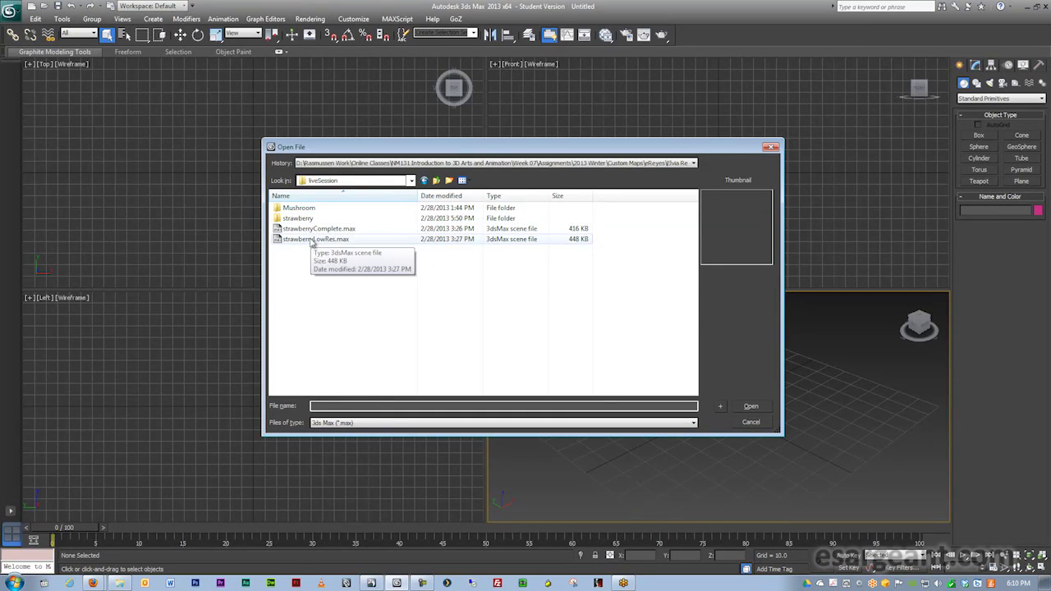
pyautogui.doubleClick(312, 240)
# - Examine the low-poly strawberry mesh from all sides, including its underside, leaves and stem
pyautogui.keyDown('alt'); pyautogui.moveTo(551, 328); pyautogui.dragTo(532, 262, button='middle'); pyautogui.keyUp('alt')
pyautogui.keyDown('alt'); pyautogui.moveTo(581, 339); pyautogui.dragTo(507, 280, button='middle'); pyautogui.keyUp('alt')
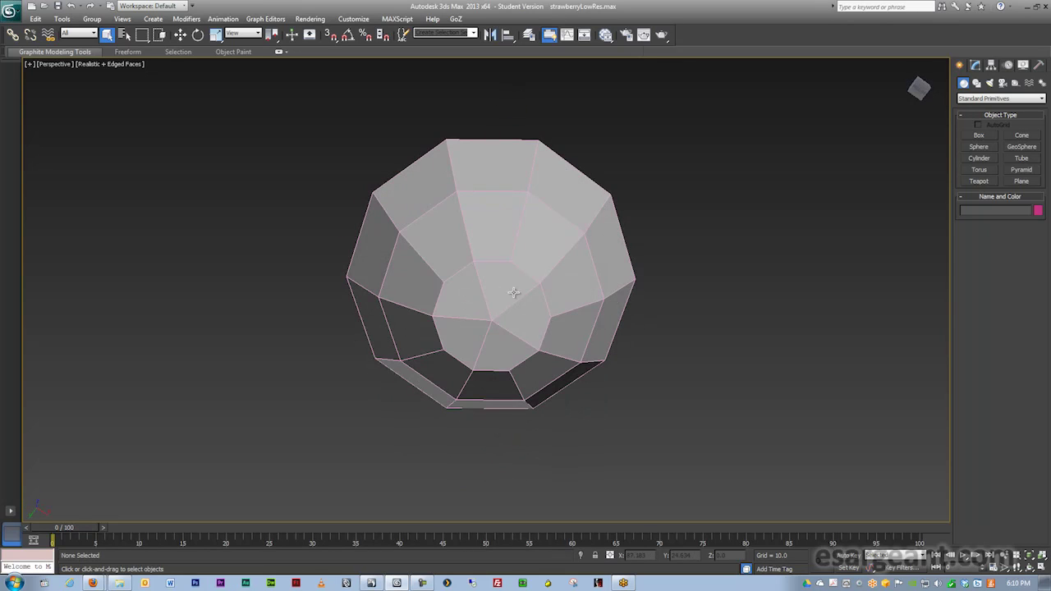
pyautogui.keyDown('alt'); pyautogui.moveTo(513, 245); pyautogui.dragTo(500, 345, button='middle'); pyautogui.keyUp('alt')
pyautogui.keyDown('alt'); pyautogui.moveTo(467, 254); pyautogui.dragTo(500, 263, button='middle'); pyautogui.keyUp('alt')
pyautogui.keyDown('alt'); pyautogui.moveTo(636, 333); pyautogui.dragTo(482, 261, button='middle'); pyautogui.keyUp('alt')
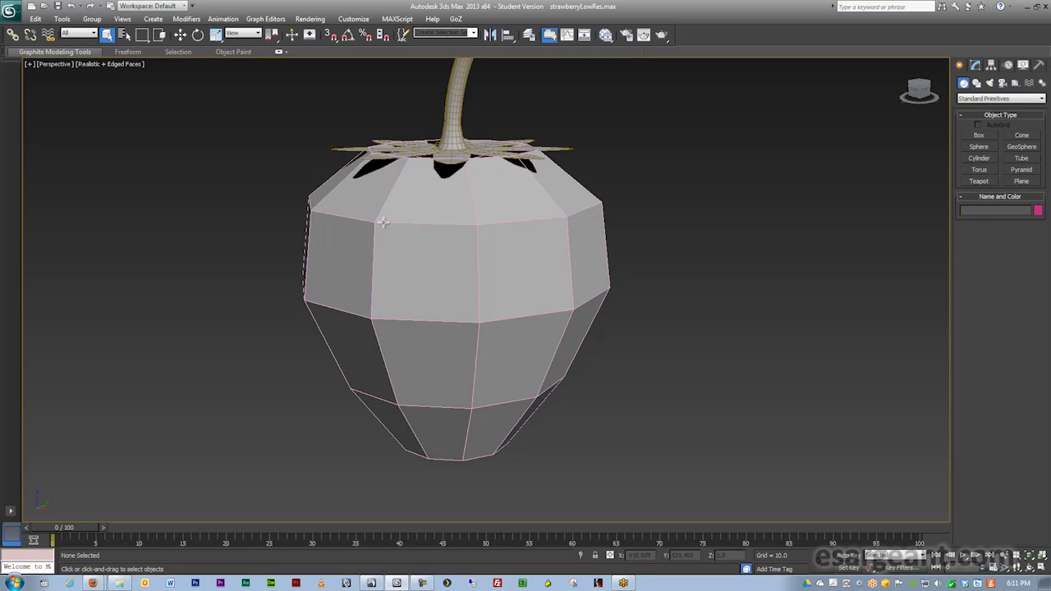
pyautogui.keyDown('alt'); pyautogui.moveTo(395, 278); pyautogui.dragTo(481, 249, button='middle'); pyautogui.keyUp('alt')
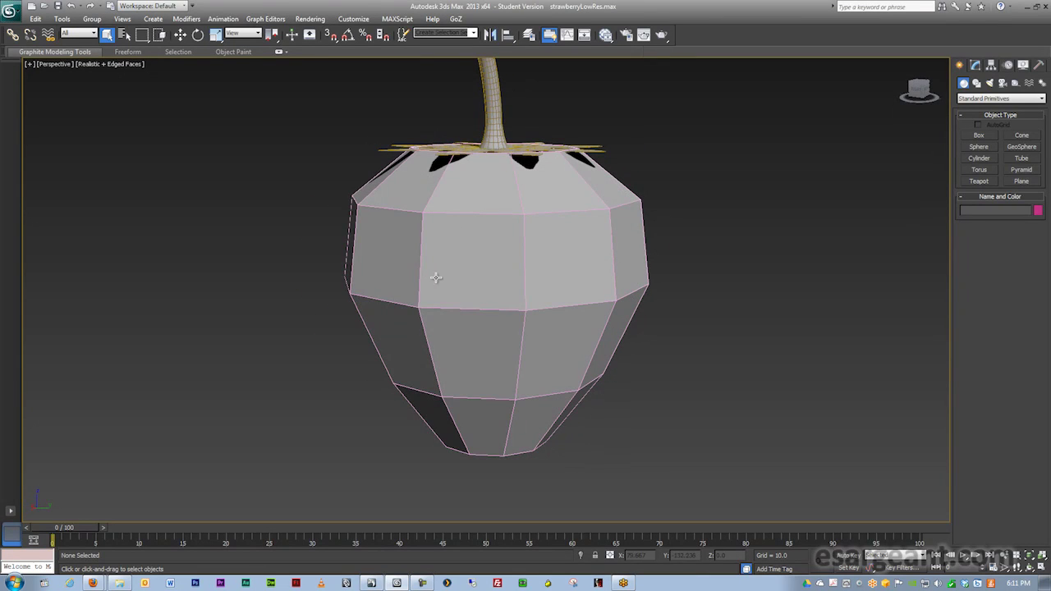
pyautogui.keyDown('alt'); pyautogui.moveTo(418, 280); pyautogui.dragTo(381, 274, button='middle'); pyautogui.keyUp('alt')
pyautogui.keyDown('alt'); pyautogui.moveTo(448, 301); pyautogui.dragTo(504, 280, button='middle'); pyautogui.keyUp('alt')
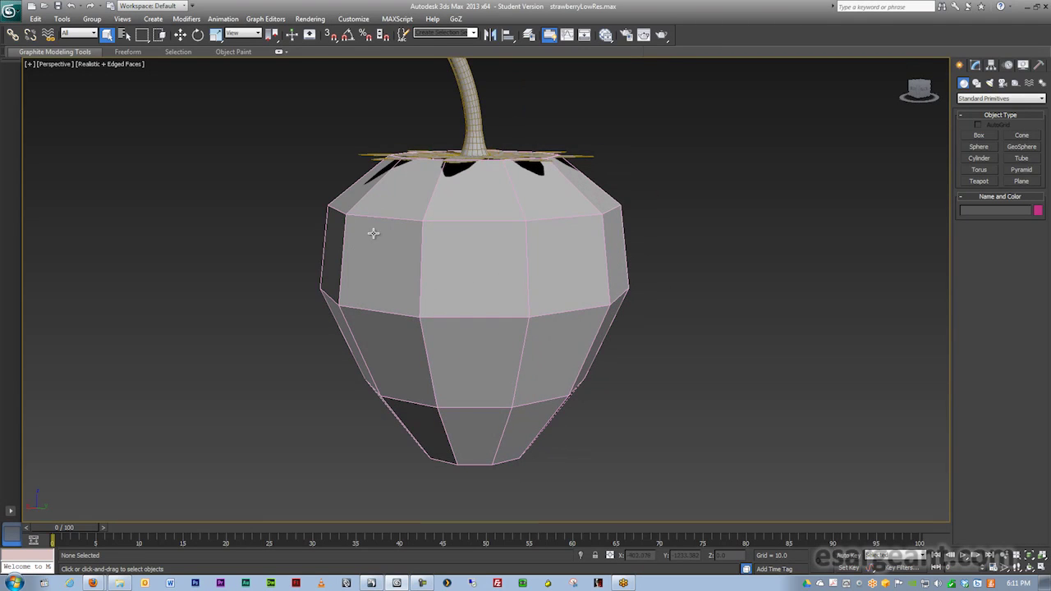
pyautogui.keyDown('alt'); pyautogui.moveTo(358, 235); pyautogui.dragTo(444, 233, button='middle'); pyautogui.keyUp('alt')
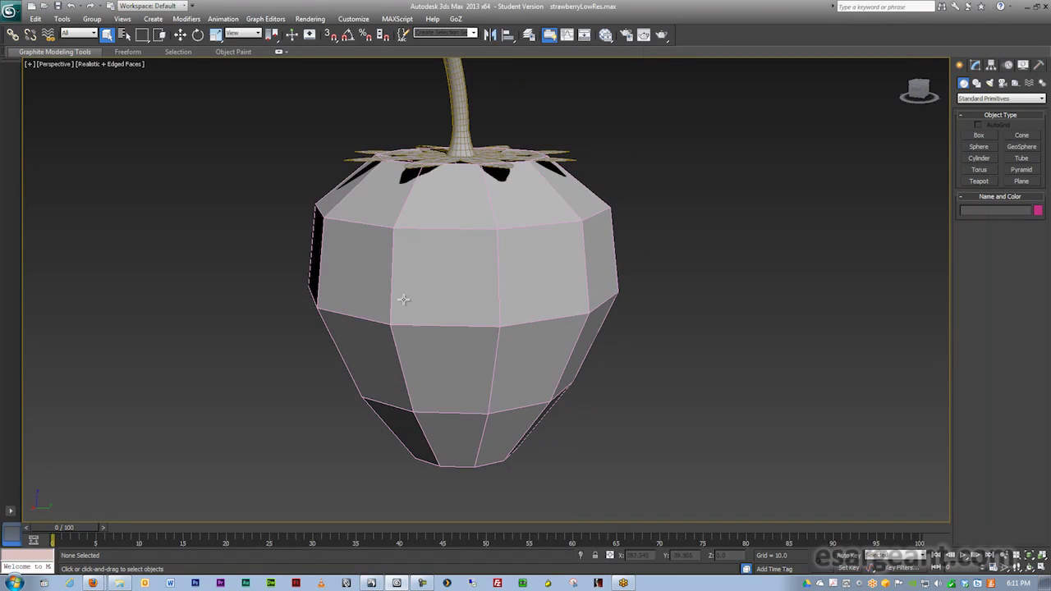
pyautogui.keyDown('alt'); pyautogui.moveTo(389, 296); pyautogui.dragTo(444, 304, button='middle'); pyautogui.keyUp('alt')
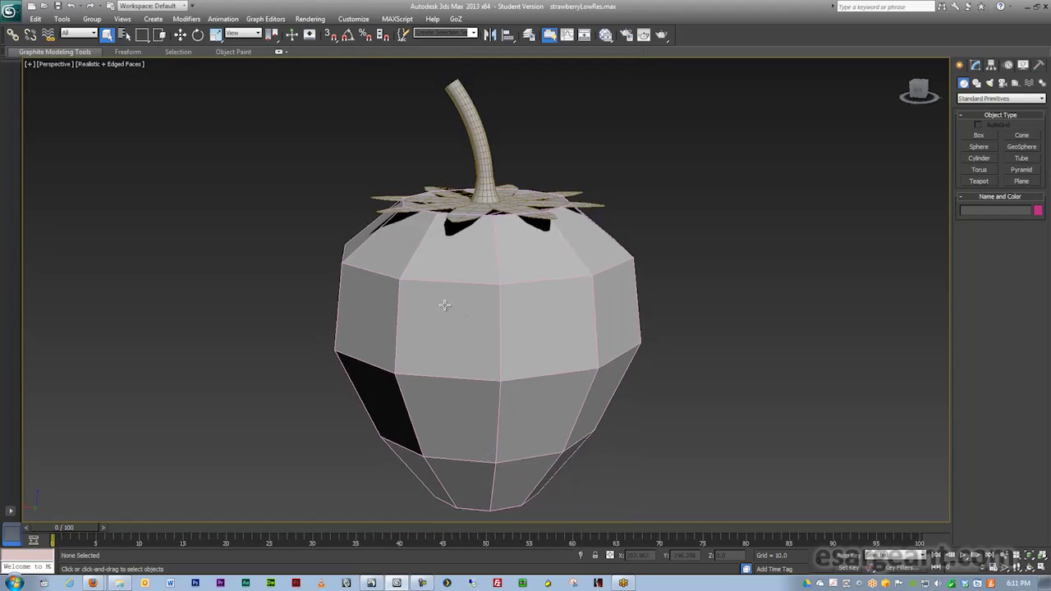
pyautogui.keyDown('alt'); pyautogui.moveTo(473, 262); pyautogui.dragTo(532, 235, button='middle'); pyautogui.keyUp('alt')
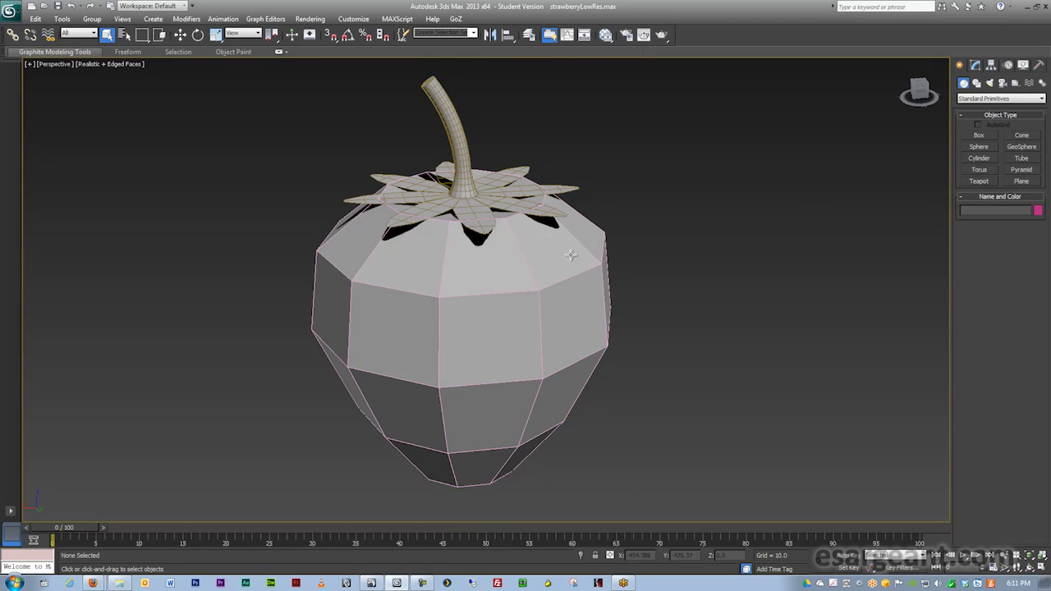
# - Select all polygons of the strawberry body's editable mesh
pyautogui.click(976, 65)
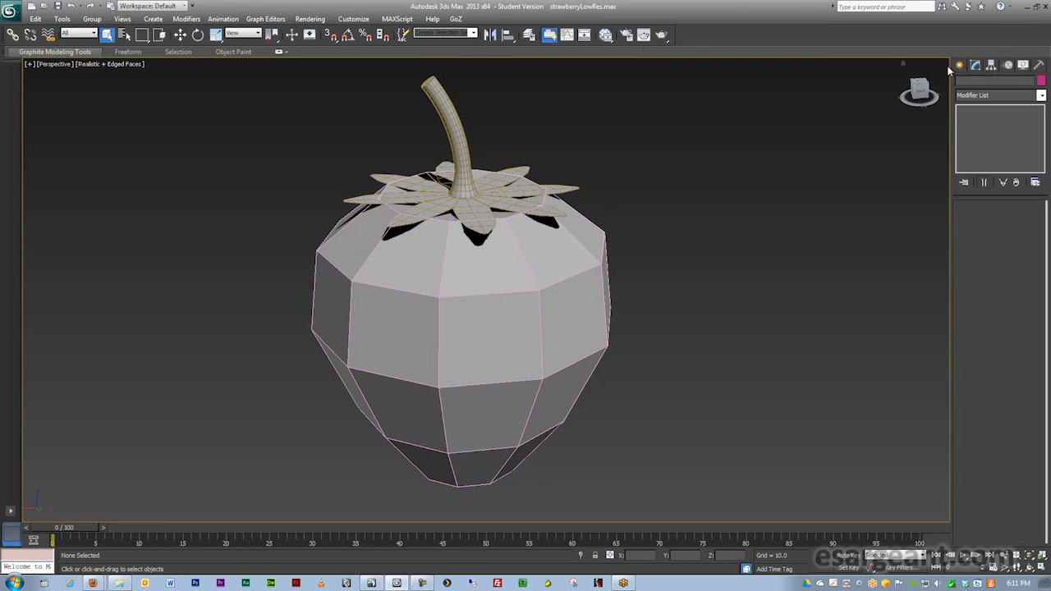
pyautogui.click(572, 274)
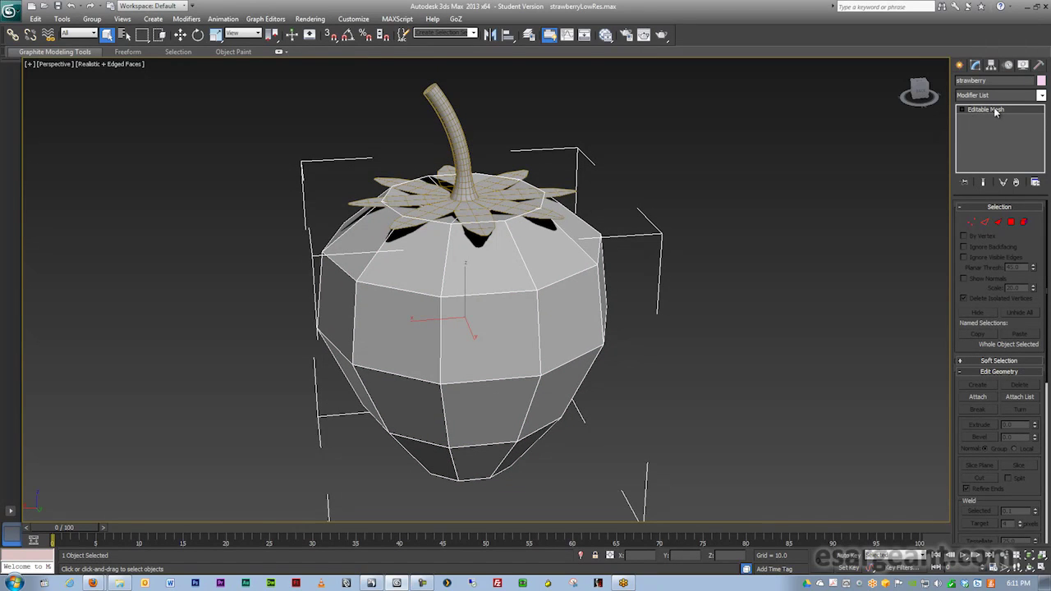
pyautogui.click(1010, 222)
pyautogui.moveTo(129, 90); pyautogui.dragTo(772, 529)
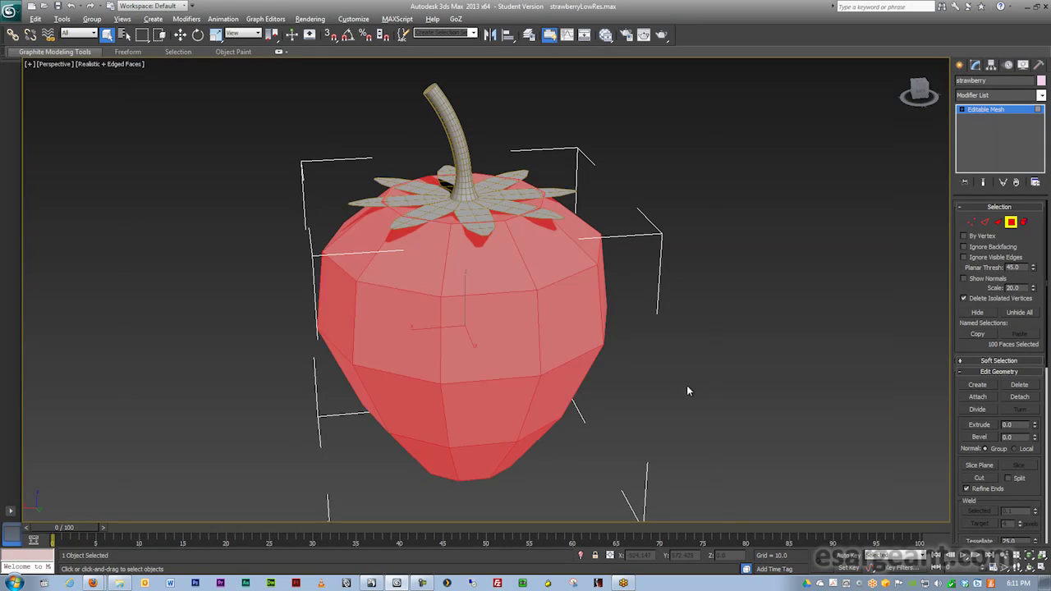
# - Show the normals of the selected faces and set their display scale to 199.2
pyautogui.keyDown('alt'); pyautogui.moveTo(688, 391); pyautogui.dragTo(610, 372, button='middle'); pyautogui.keyUp('alt')
pyautogui.click(994, 280)
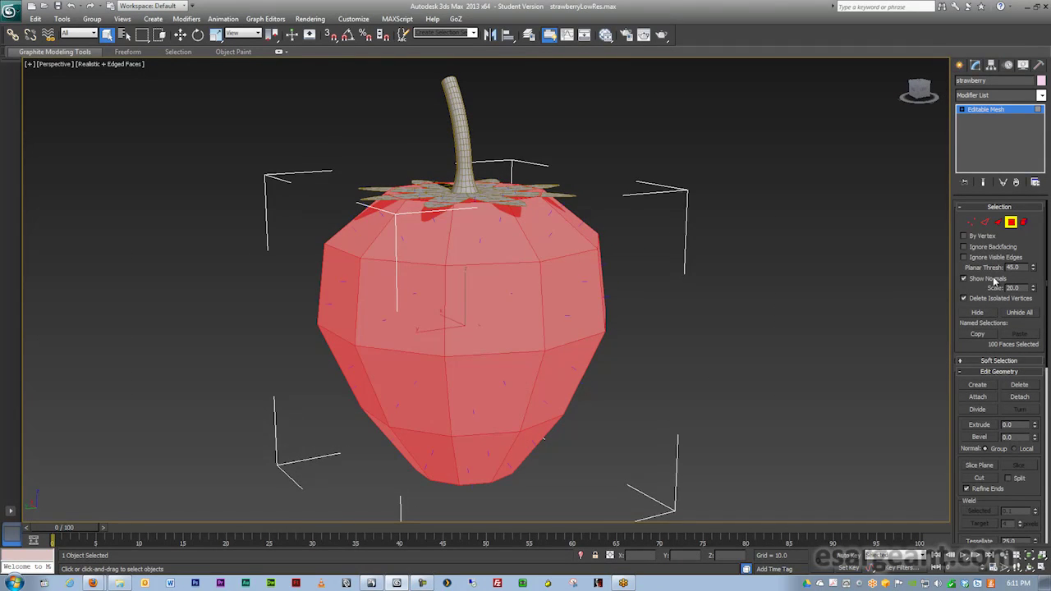
pyautogui.keyDown('alt'); pyautogui.moveTo(743, 265); pyautogui.dragTo(719, 257, button='middle'); pyautogui.keyUp('alt')
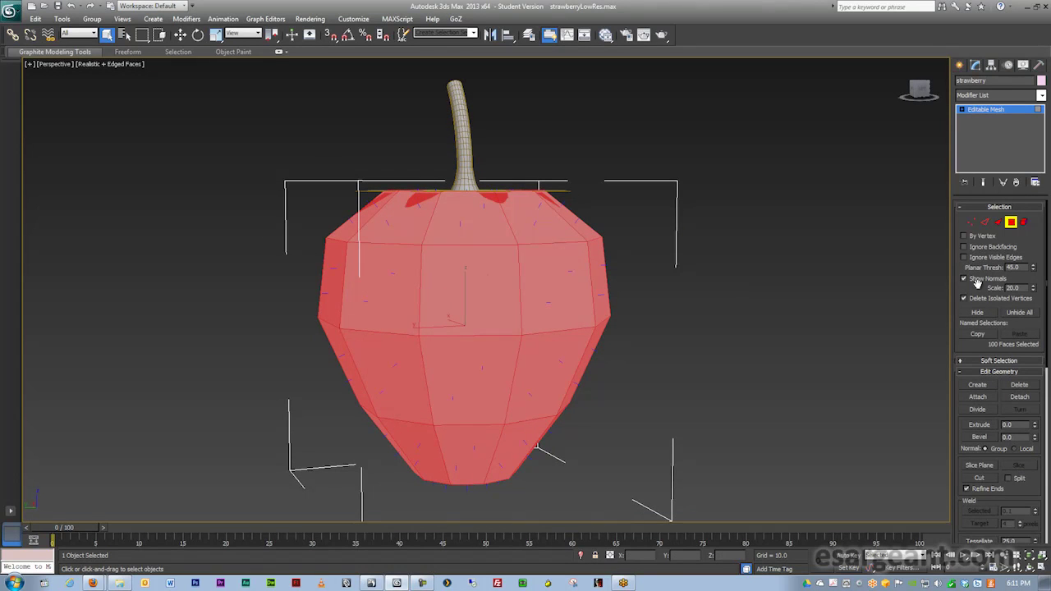
pyautogui.moveTo(1034, 292); pyautogui.dragTo(1032, 197)
# - Check the direction of the strawberry's face normals from all around the model
pyautogui.keyDown('alt'); pyautogui.moveTo(649, 242); pyautogui.dragTo(520, 241, button='middle'); pyautogui.keyUp('alt')
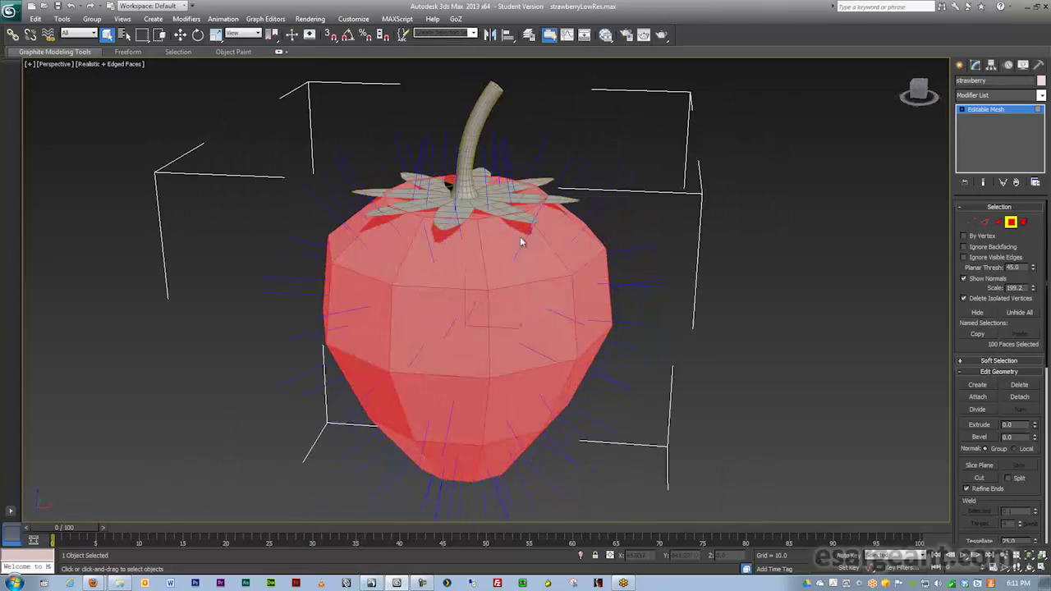
pyautogui.scroll(10, 552, 264)
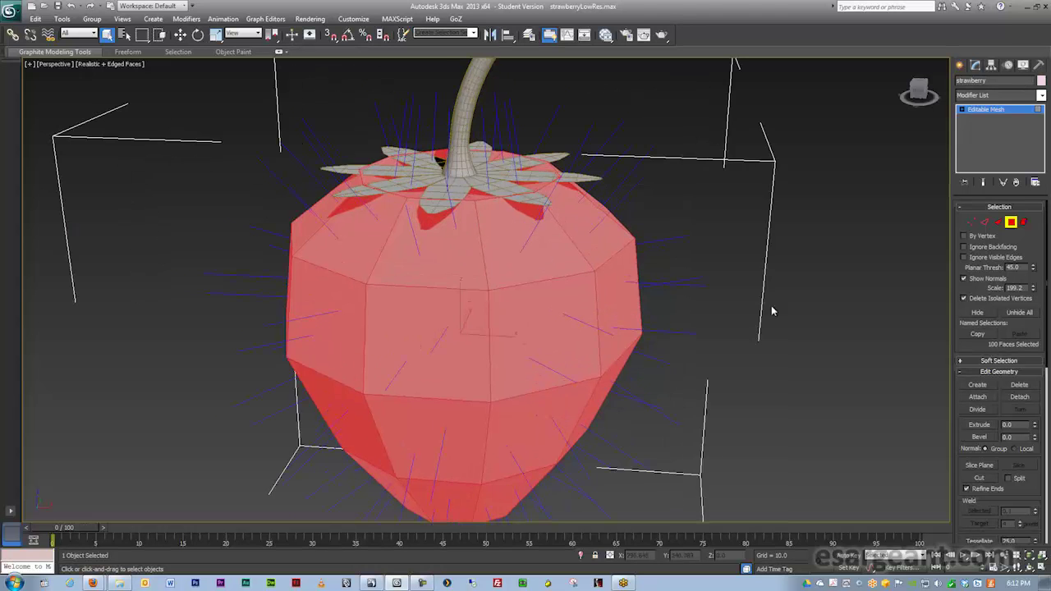
pyautogui.keyDown('alt'); pyautogui.moveTo(718, 277); pyautogui.dragTo(550, 268, button='middle'); pyautogui.keyUp('alt')
pyautogui.keyDown('alt'); pyautogui.moveTo(659, 273); pyautogui.dragTo(544, 238, button='middle'); pyautogui.keyUp('alt')
pyautogui.scroll(-6, 575, 274)
pyautogui.keyDown('alt'); pyautogui.moveTo(380, 279); pyautogui.dragTo(587, 269, button='middle'); pyautogui.keyUp('alt')
pyautogui.scroll(-1, 587, 269)
pyautogui.scroll(-2, 587, 269)
pyautogui.keyDown('alt'); pyautogui.moveTo(357, 268); pyautogui.dragTo(466, 282, button='middle'); pyautogui.keyUp('alt')
pyautogui.moveTo(566, 281); pyautogui.dragTo(582, 253, button='middle')
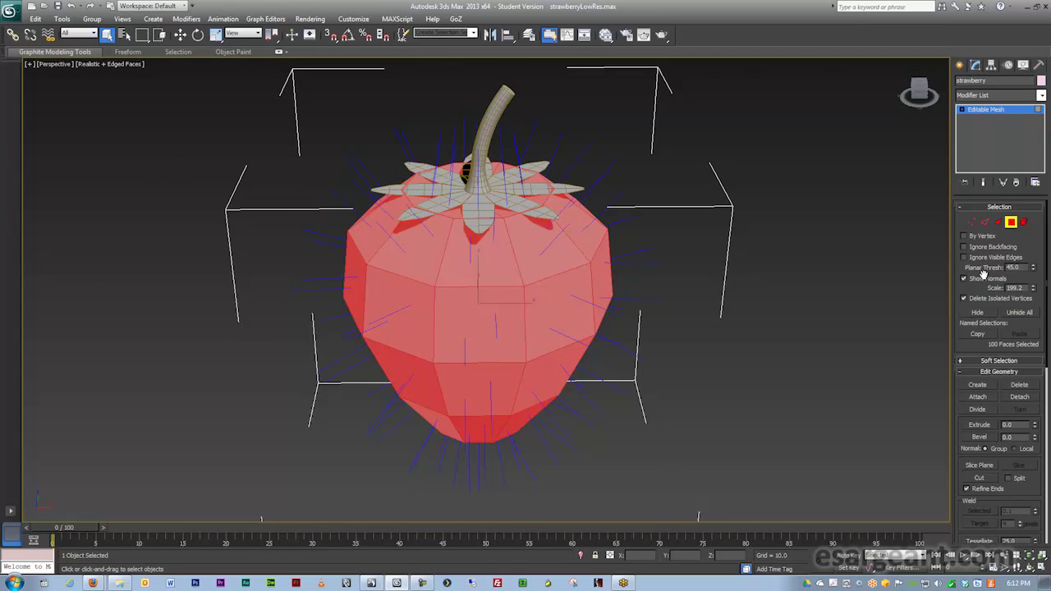
pyautogui.moveTo(619, 220)
pyautogui.keyDown('alt'); pyautogui.mouseDown(button='middle')
pyautogui.moveTo(572, 219)
pyautogui.moveTo(601, 235)
pyautogui.moveTo(619, 225)
pyautogui.mouseUp(button='middle'); pyautogui.keyUp('alt')
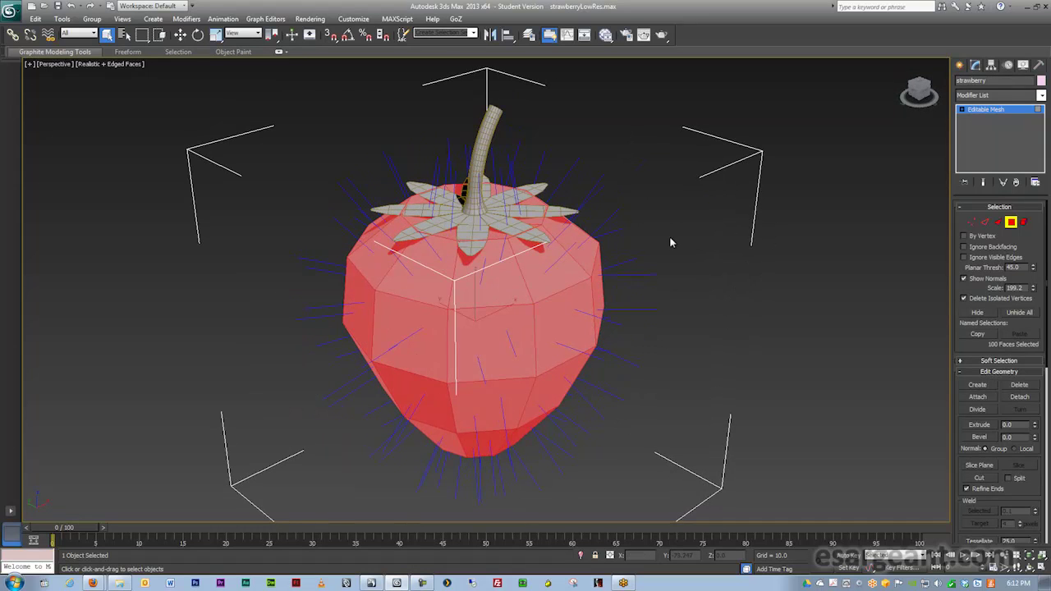
pyautogui.moveTo(678, 241)
pyautogui.keyDown('alt'); pyautogui.mouseDown(button='middle')
pyautogui.moveTo(610, 235)
pyautogui.moveTo(681, 221)
pyautogui.mouseUp(button='middle'); pyautogui.keyUp('alt')
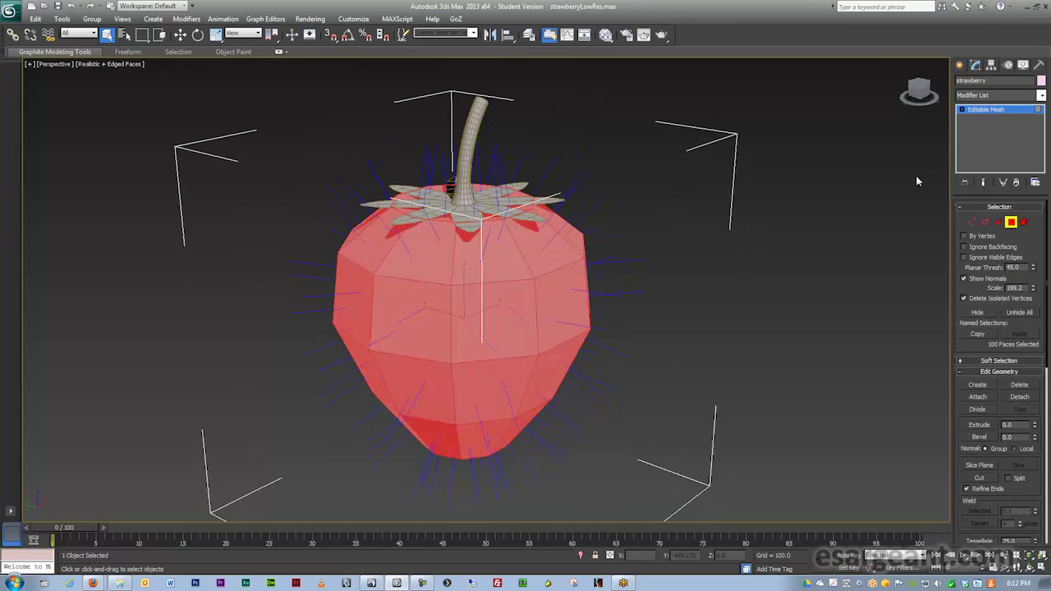
# - Add a Normal modifier to the strawberry with all its faces selected
pyautogui.click(1040, 97)
pyautogui.click(427, 236)
pyautogui.keyDown('alt'); pyautogui.moveTo(497, 303); pyautogui.dragTo(528, 281, button='middle'); pyautogui.keyUp('alt')
pyautogui.click(1033, 104)
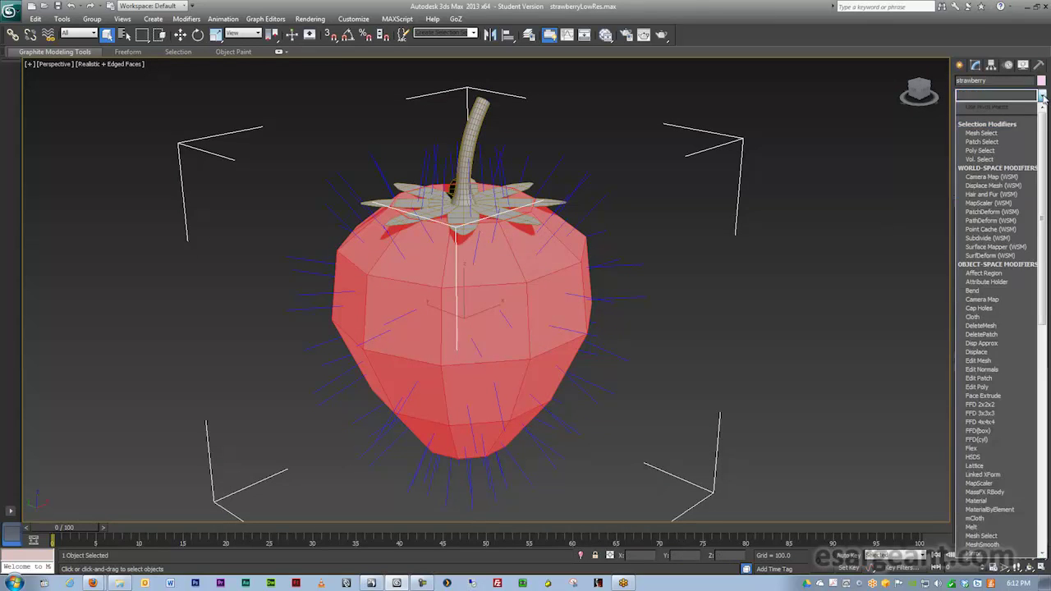
pyautogui.press('n')
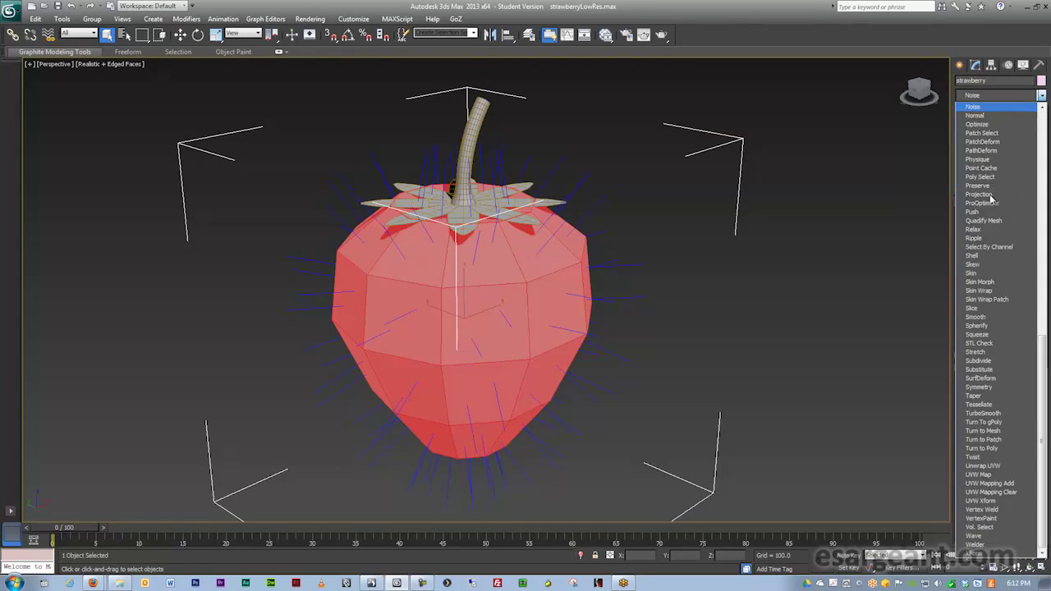
pyautogui.click(977, 115)
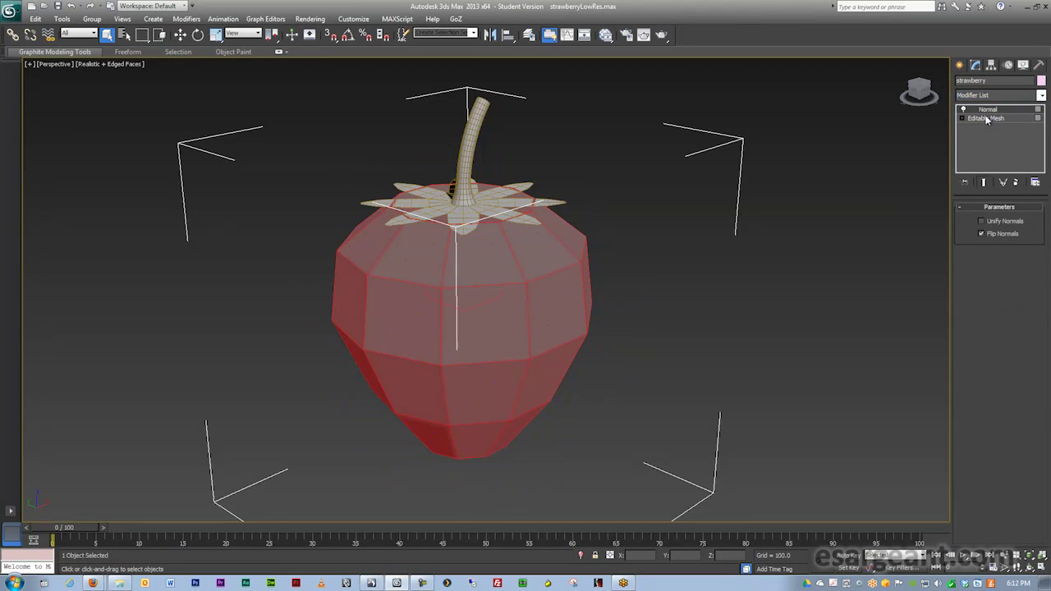
# - Toggle Flip Normals on and off several times to compare the face directions, ending with it off
pyautogui.click(982, 234)
pyautogui.click(982, 234)
pyautogui.click(982, 234)
pyautogui.click(982, 234)
pyautogui.click(982, 234)
pyautogui.keyDown('alt'); pyautogui.moveTo(818, 226); pyautogui.dragTo(582, 326, button='middle'); pyautogui.keyUp('alt')
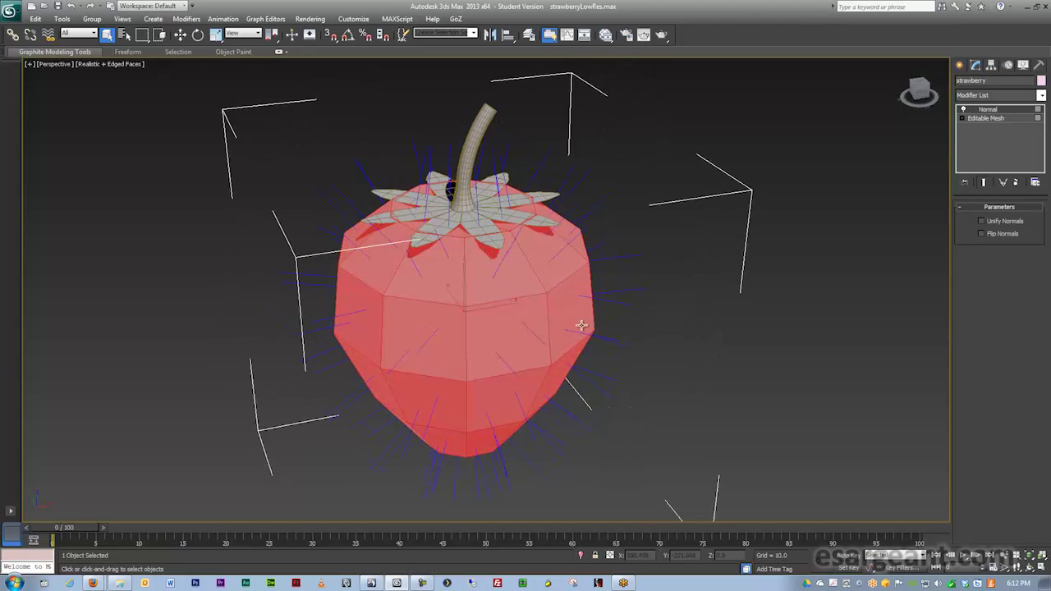
pyautogui.click(985, 237)
pyautogui.click(983, 236)
# - Convert the strawberry body to an Editable Poly
pyautogui.rightClick(481, 293)
pyautogui.moveTo(551, 392)
pyautogui.click(622, 395)
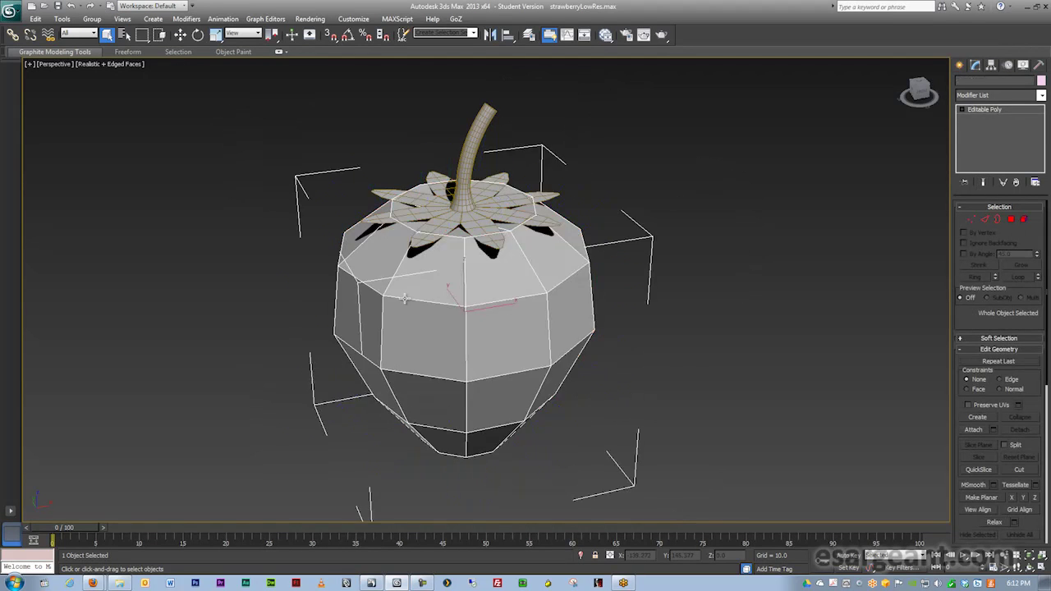
# - Select the strawberry body together with the leaves and stem
pyautogui.moveTo(458, 286); pyautogui.dragTo(431, 319, button='middle')
pyautogui.moveTo(512, 300); pyautogui.dragTo(518, 284, button='middle')
pyautogui.moveTo(261, 136); pyautogui.dragTo(521, 339)
pyautogui.keyDown('alt'); pyautogui.moveTo(522, 340); pyautogui.dragTo(515, 343, button='middle'); pyautogui.keyUp('alt')
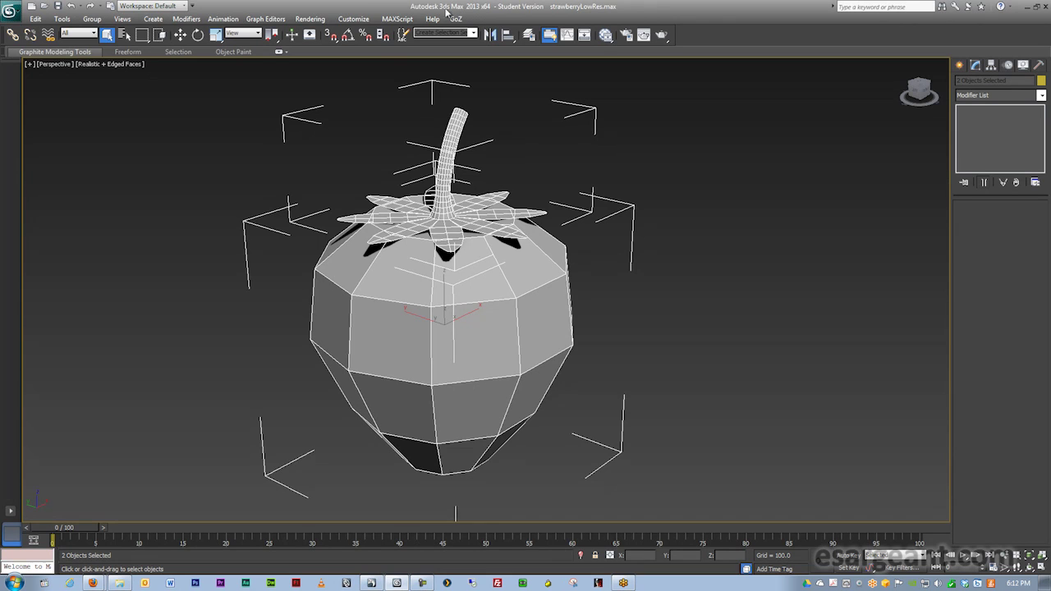
# - Review the Send to Mudbox option for the selected strawberry objects, leave it unused, and look over the model again
pyautogui.click(13, 12)
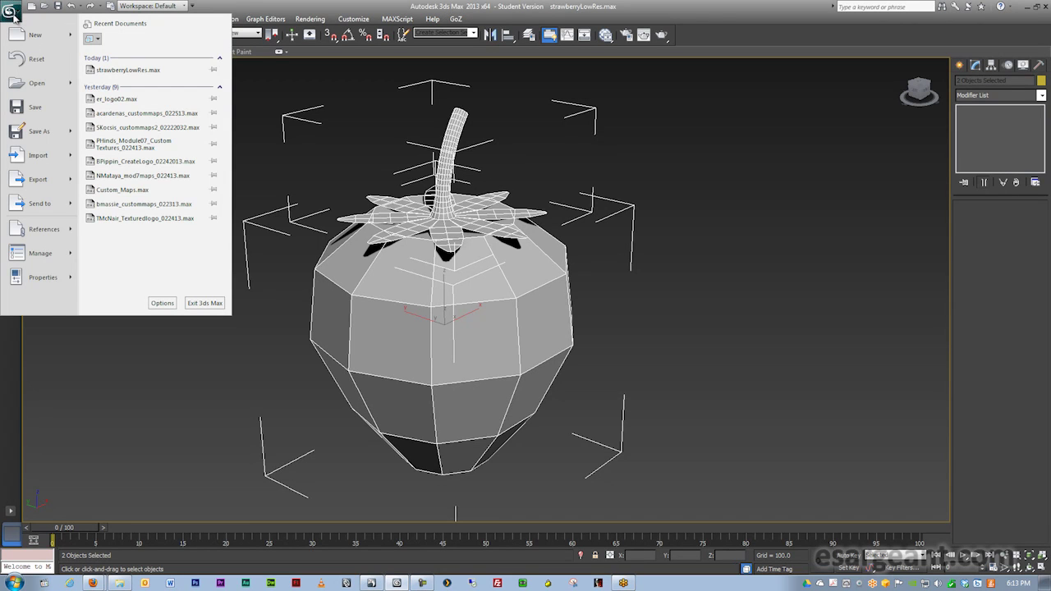
pyautogui.moveTo(51, 203)
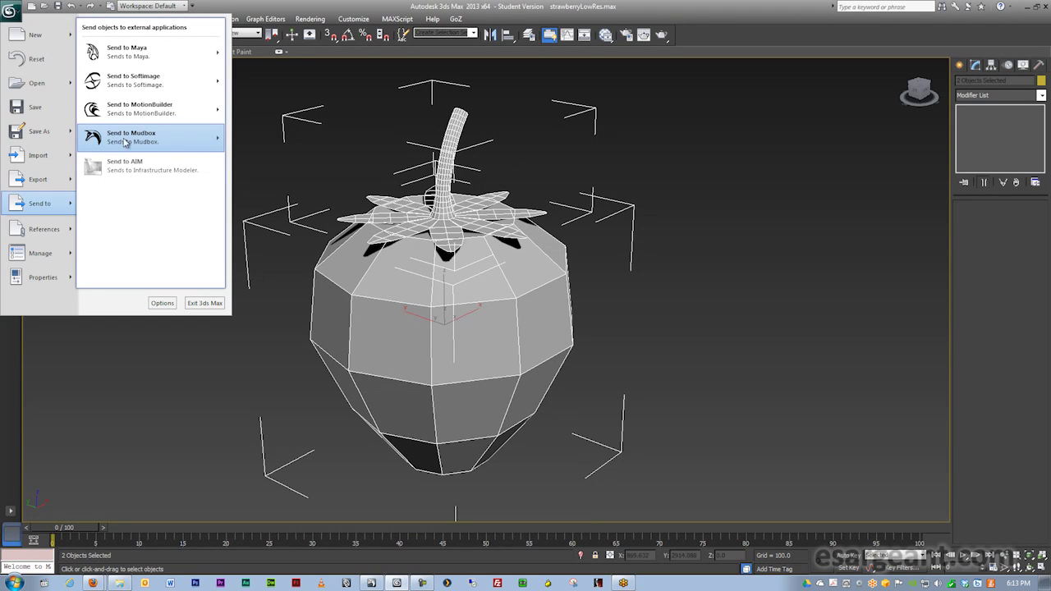
pyautogui.moveTo(149, 143)
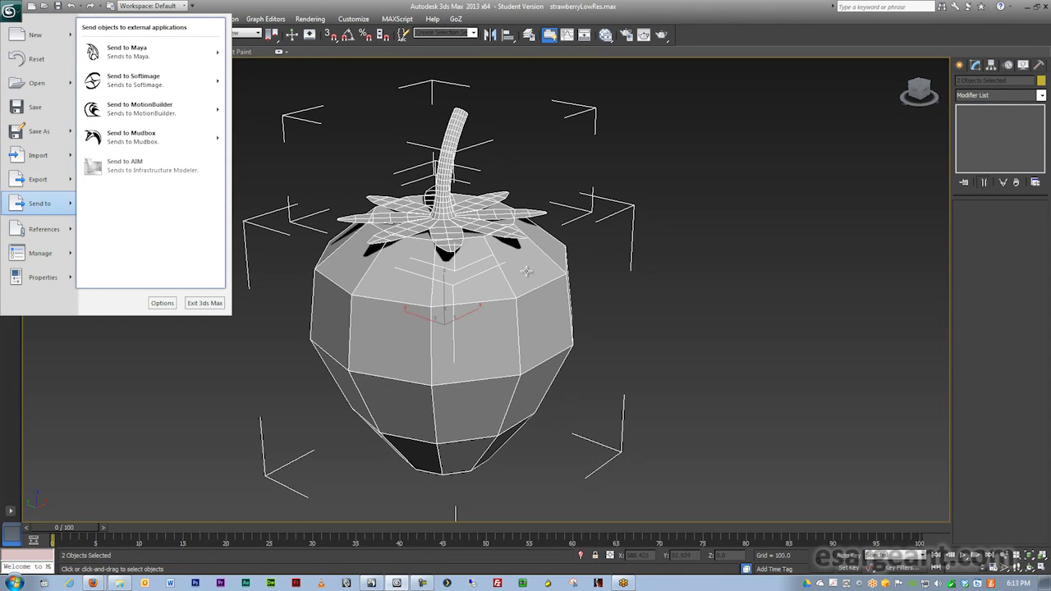
pyautogui.click(696, 42)
pyautogui.keyDown('alt'); pyautogui.moveTo(441, 227); pyautogui.dragTo(481, 230, button='middle'); pyautogui.keyUp('alt')
pyautogui.keyDown('alt'); pyautogui.moveTo(642, 386); pyautogui.dragTo(575, 364, button='middle'); pyautogui.keyUp('alt')
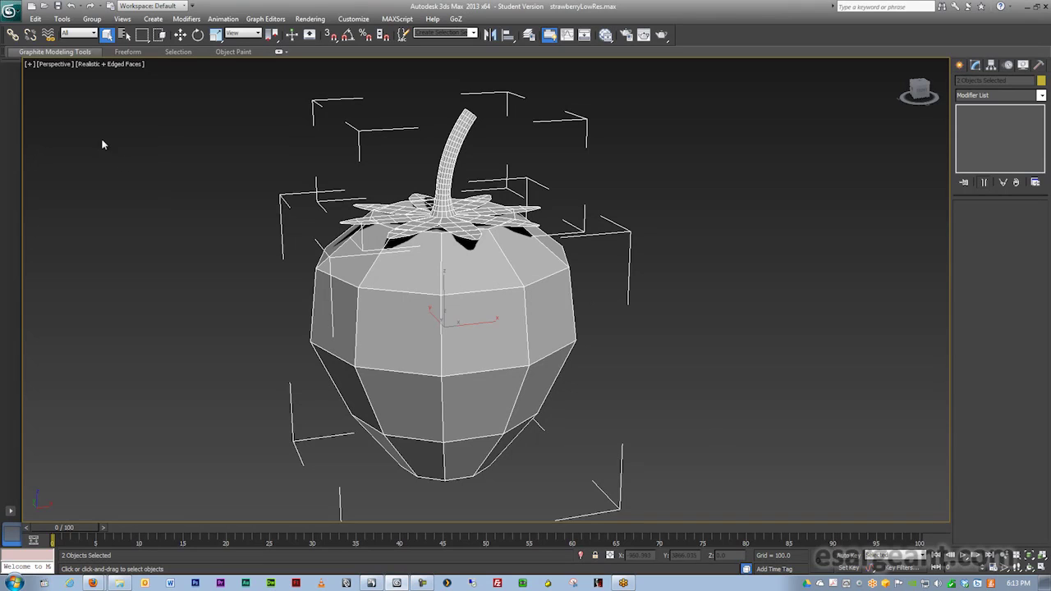
# - Start exporting the scene and set the save location to the example folder inside liveSession\strawberry
pyautogui.click(10, 10)
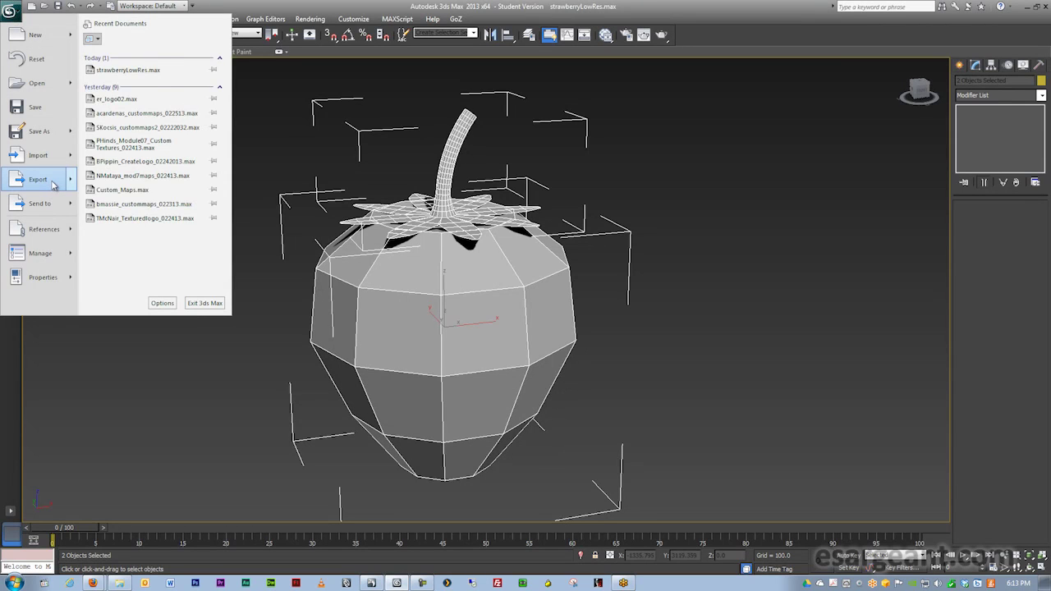
pyautogui.moveTo(55, 186)
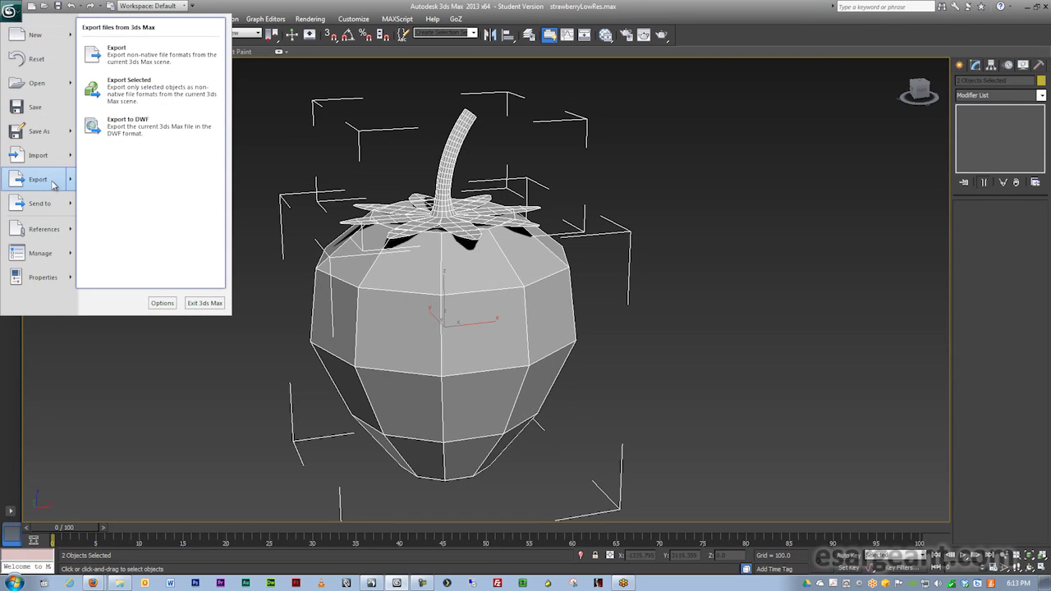
pyautogui.click(137, 59)
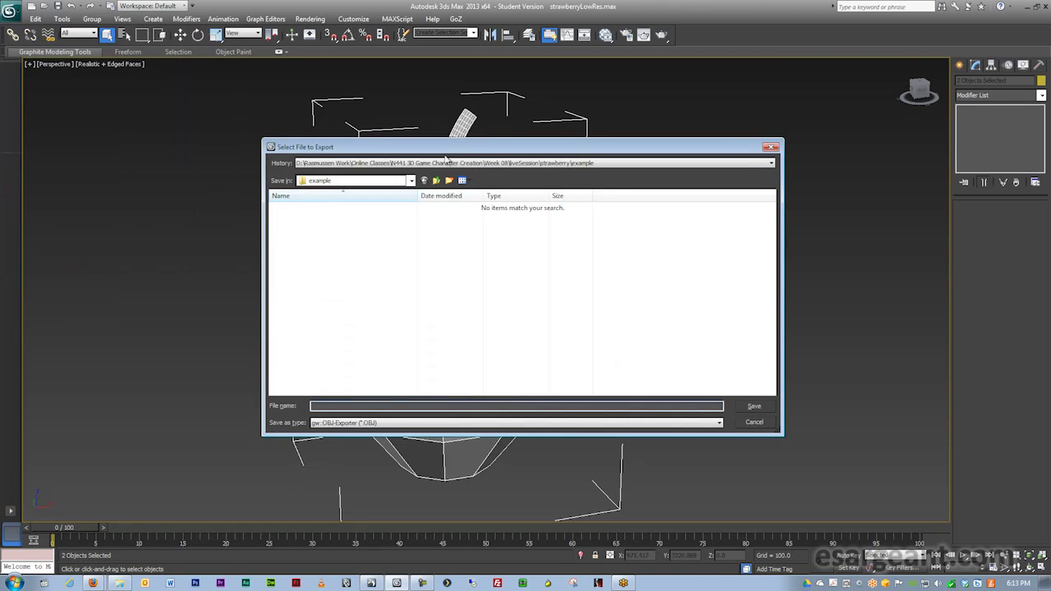
pyautogui.click(390, 179)
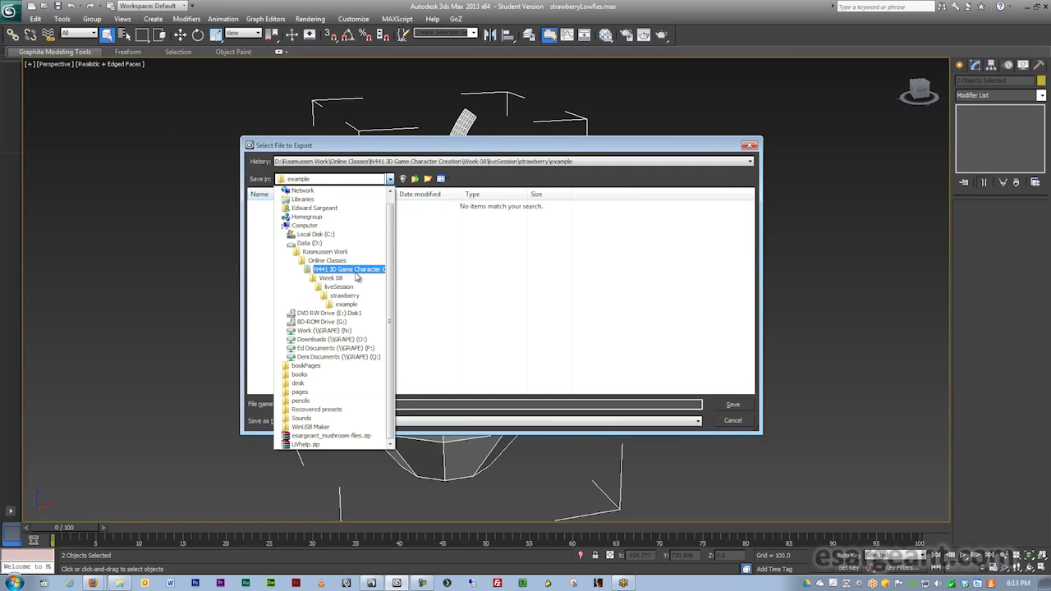
pyautogui.click(352, 288)
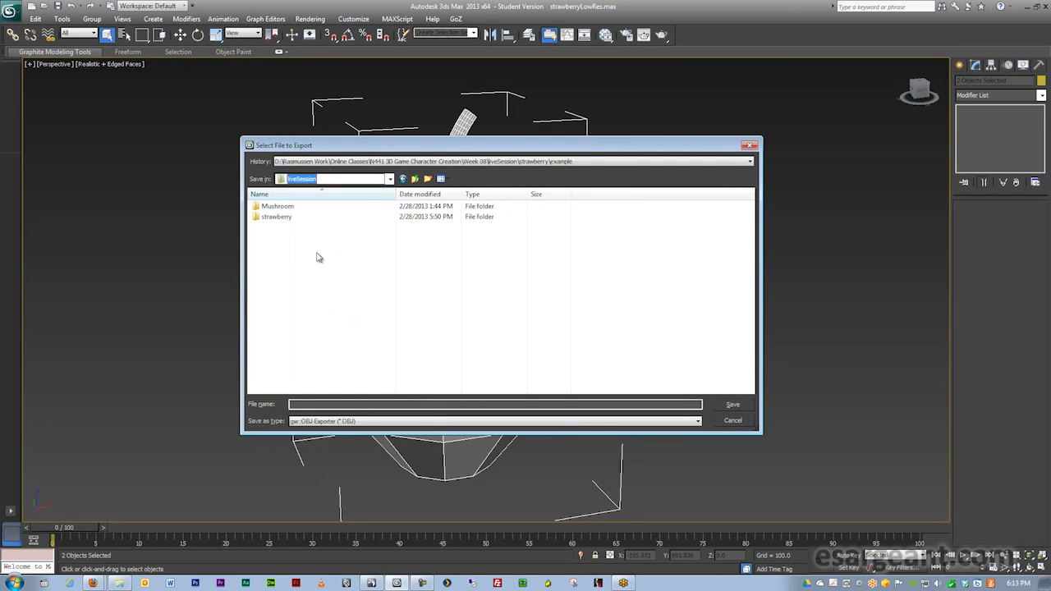
pyautogui.doubleClick(283, 217)
pyautogui.doubleClick(280, 206)
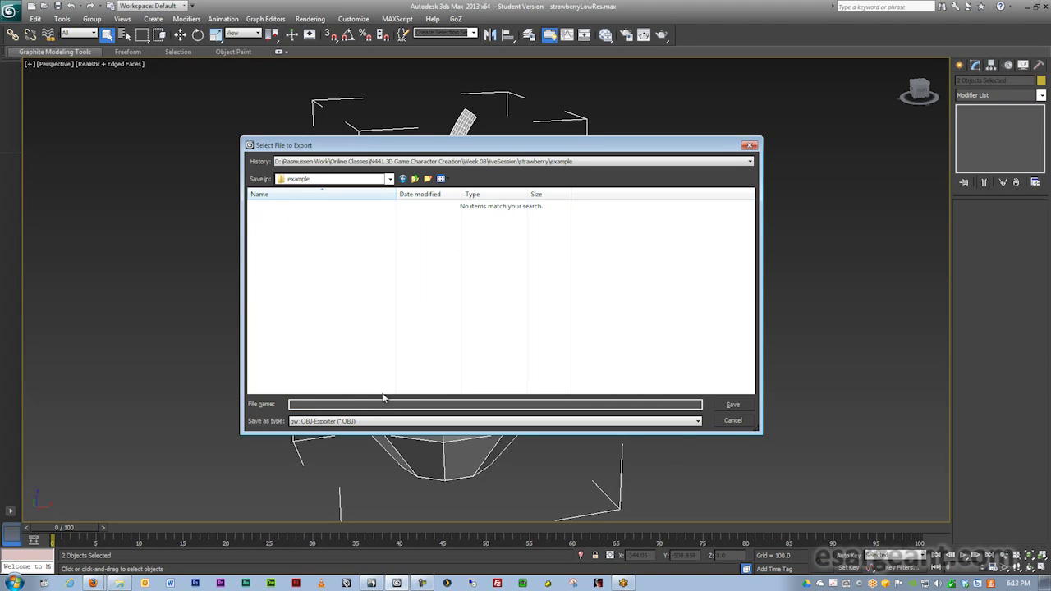
# - Export the scene as a gw::OBJ-Exporter (*.OBJ) file named after the strawberry, using the offered OBJ export options
pyautogui.click(698, 421)
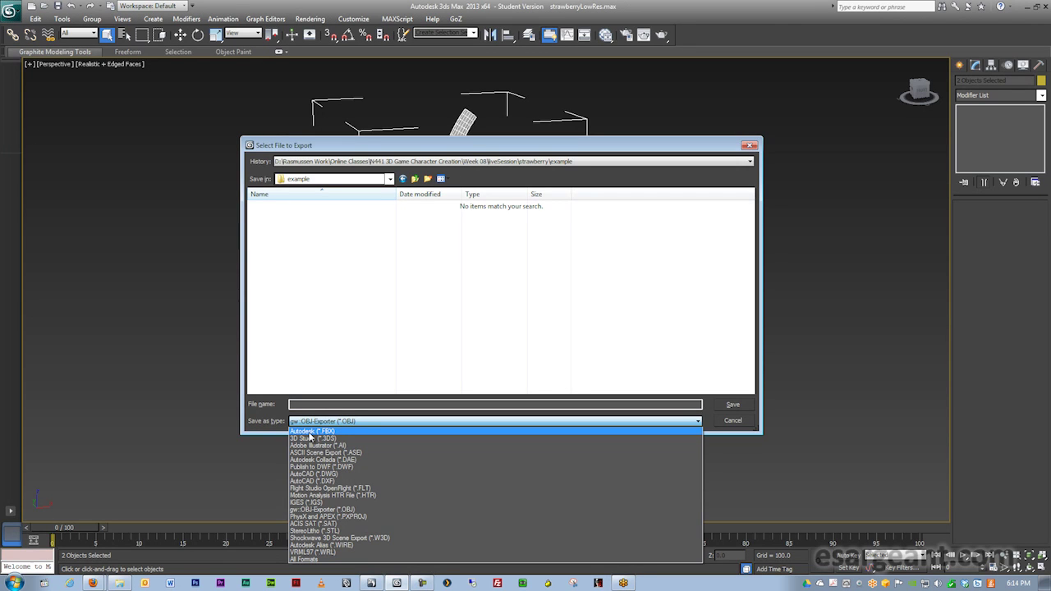
pyautogui.click(323, 510)
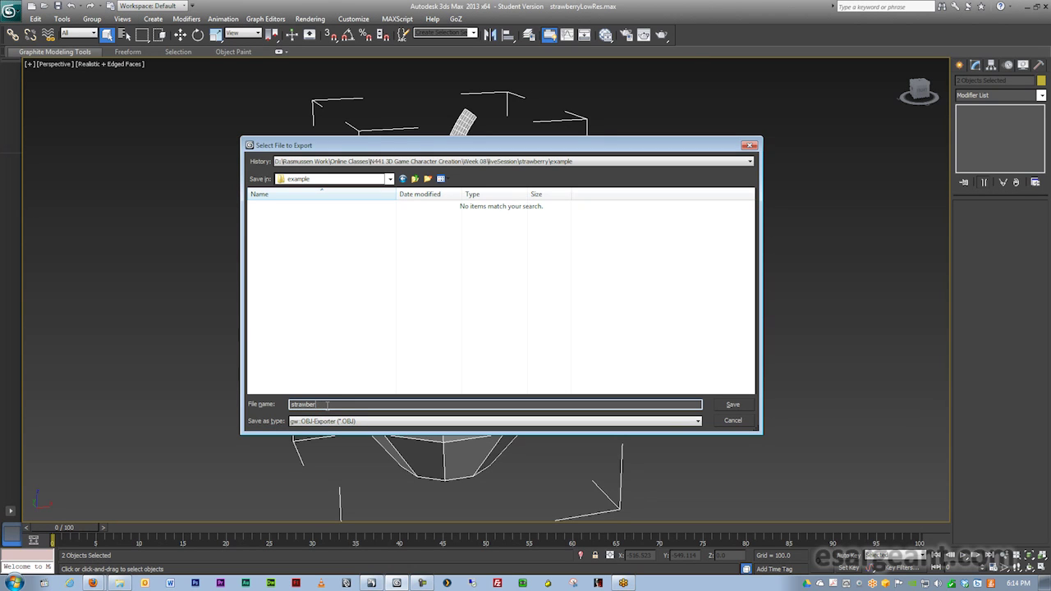
pyautogui.press('Return')
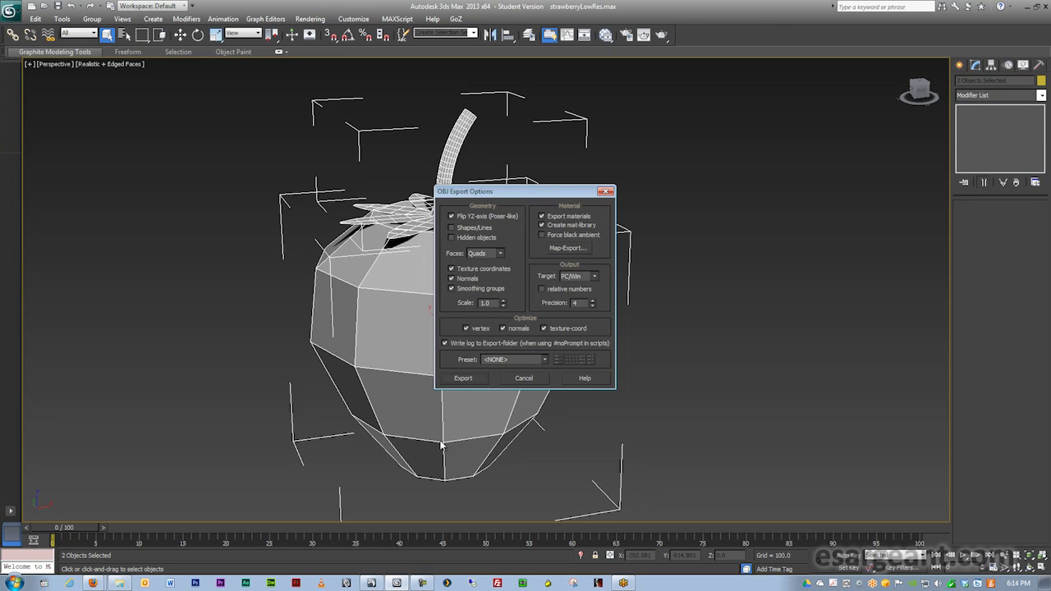
pyautogui.click(472, 379)
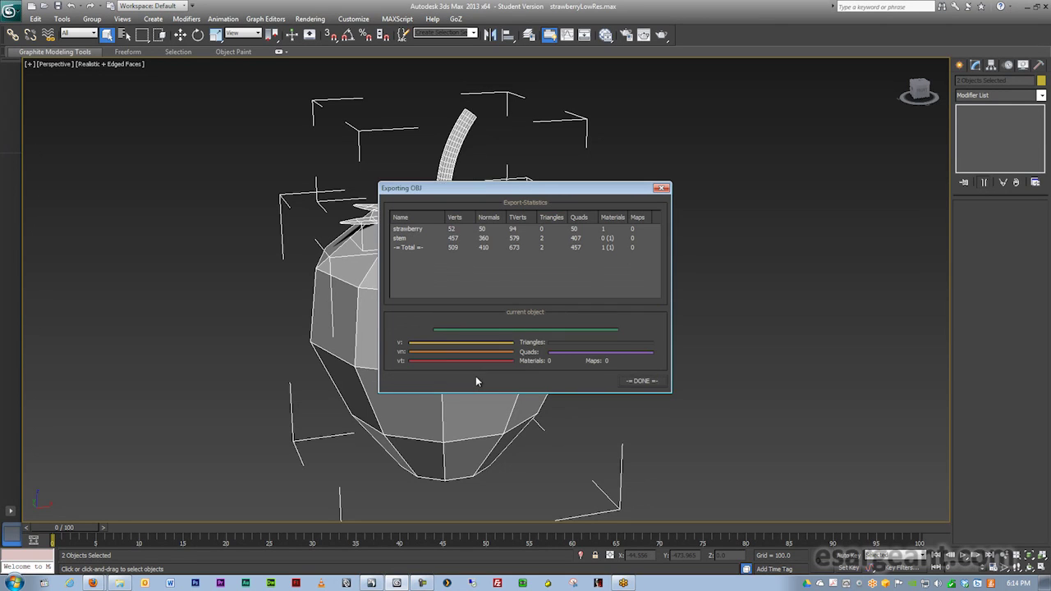
pyautogui.click(636, 382)
# - Select only the strawberry body and add an Unwrap UVW modifier to it
pyautogui.click(690, 361)
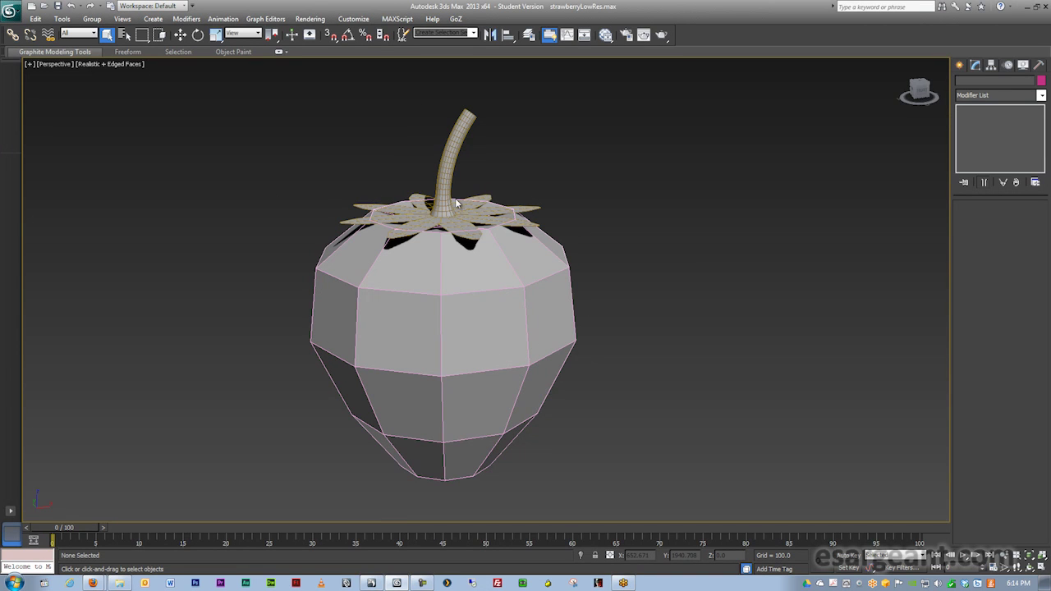
pyautogui.click(546, 279)
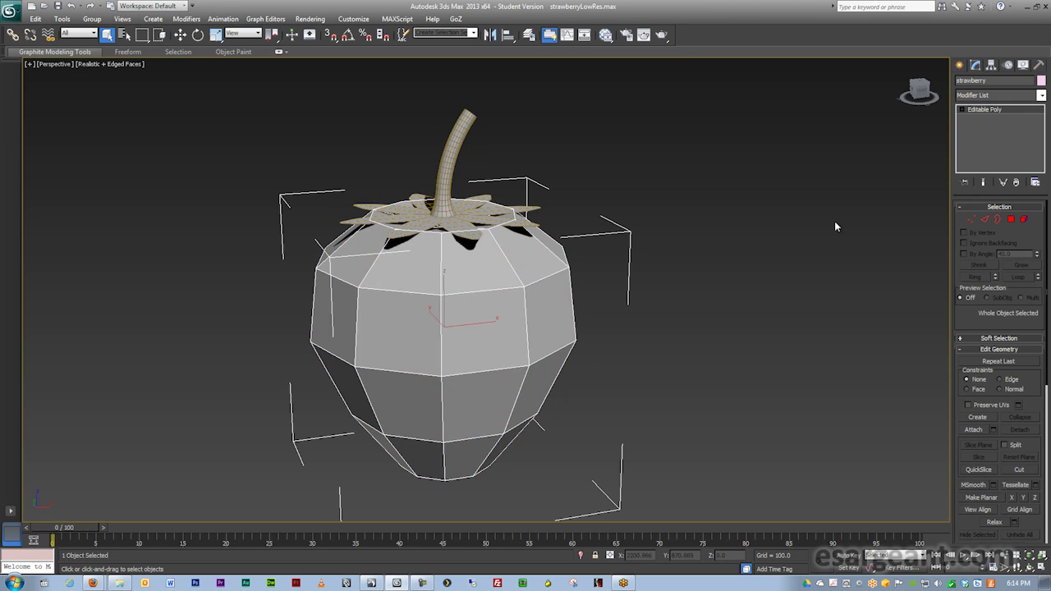
pyautogui.click(1041, 95)
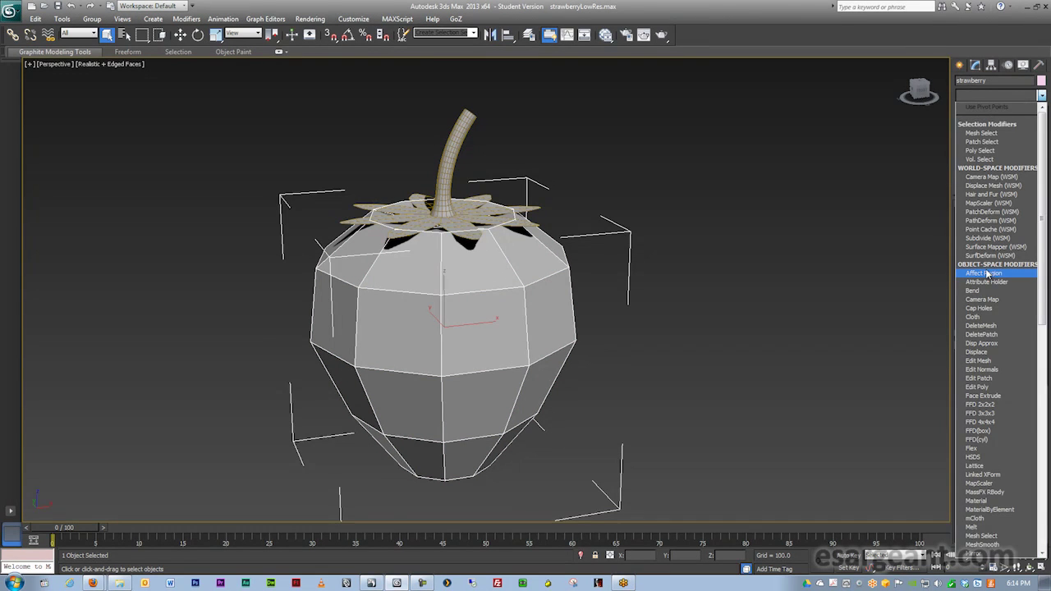
pyautogui.press('u')
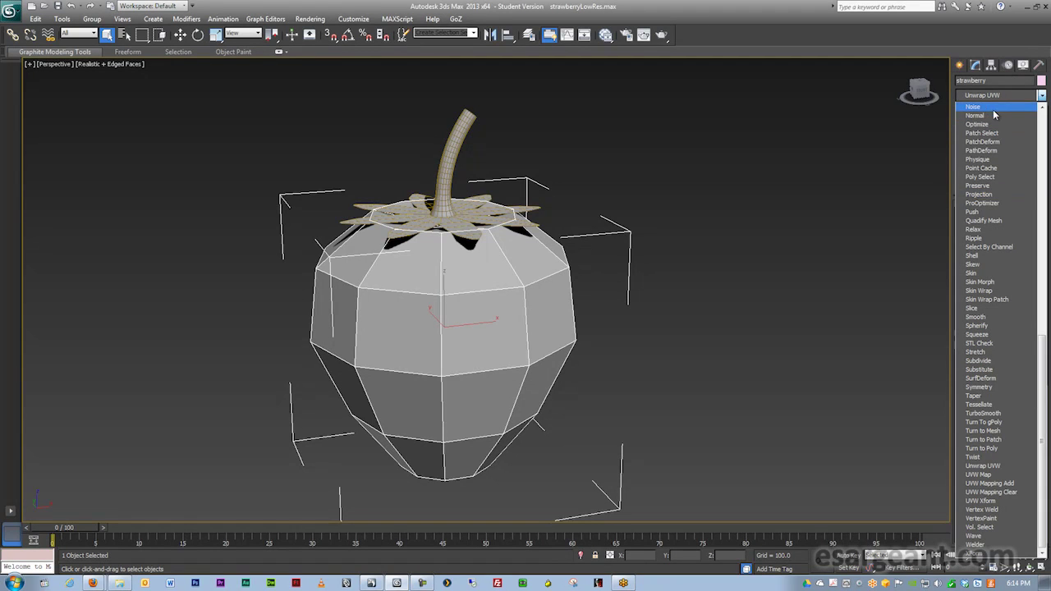
pyautogui.click(987, 466)
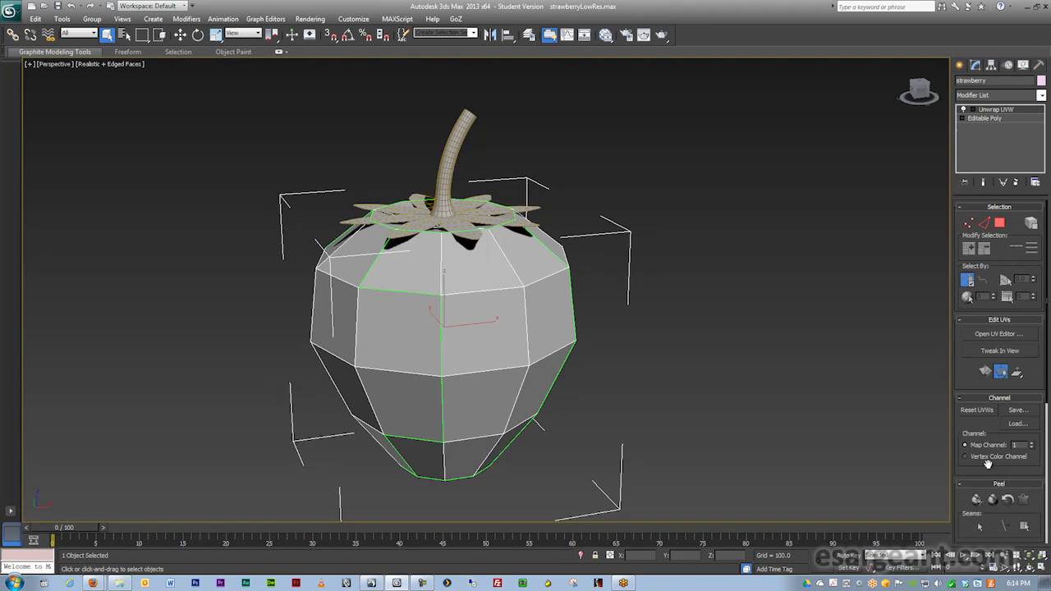
# - Open the UV Editor in a larger window, examine the strawberry body's UV layout, and close the editor
pyautogui.click(996, 335)
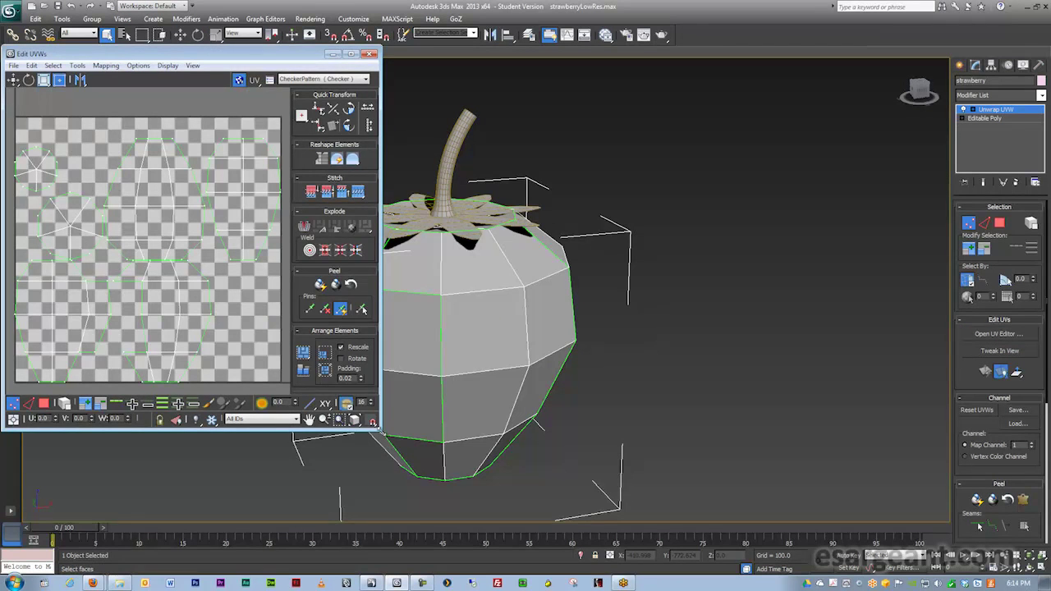
pyautogui.moveTo(376, 424); pyautogui.dragTo(521, 479)
pyautogui.moveTo(377, 67); pyautogui.dragTo(578, 80)
pyautogui.moveTo(487, 157)
pyautogui.keyDown('ctrl'); pyautogui.keyDown('alt'); pyautogui.mouseDown(button='middle')
pyautogui.moveTo(486, 105)
pyautogui.moveTo(478, 168)
pyautogui.moveTo(469, 158)
pyautogui.mouseUp(button='middle'); pyautogui.keyUp('alt'); pyautogui.keyUp('ctrl')
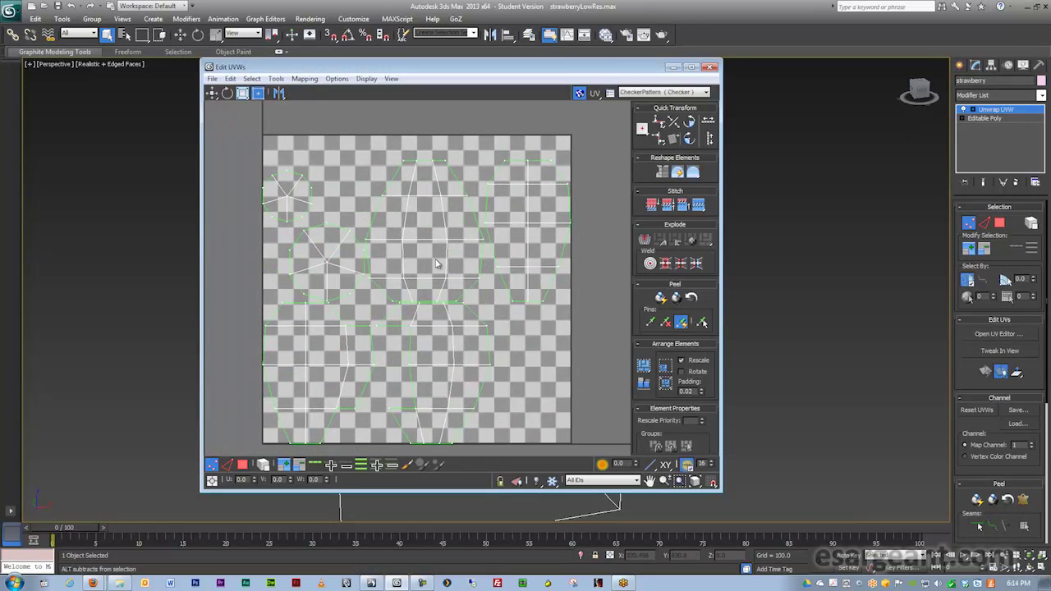
pyautogui.moveTo(437, 264); pyautogui.dragTo(440, 249, button='middle')
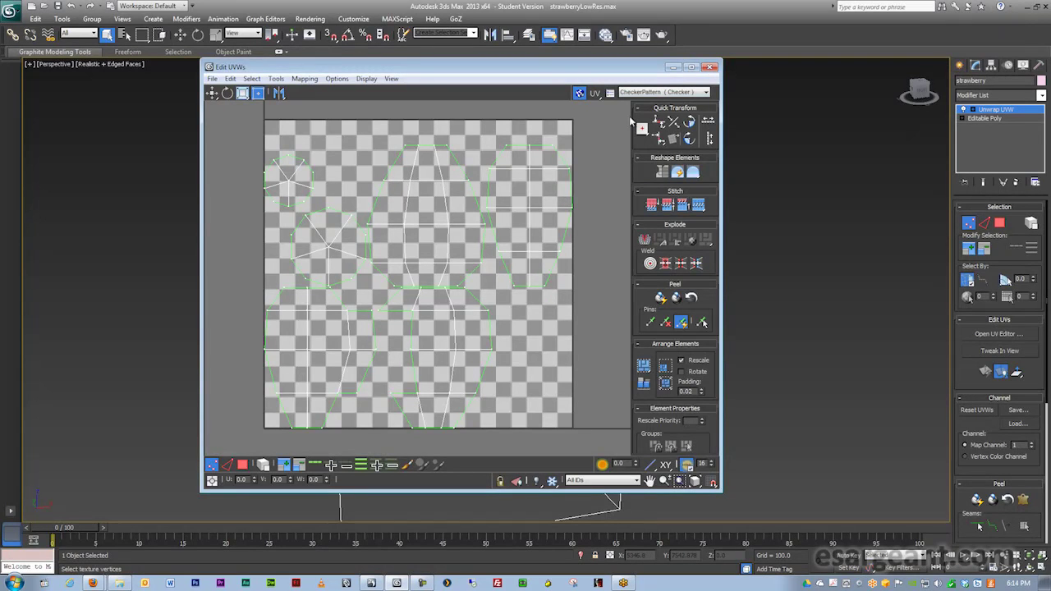
pyautogui.click(711, 66)
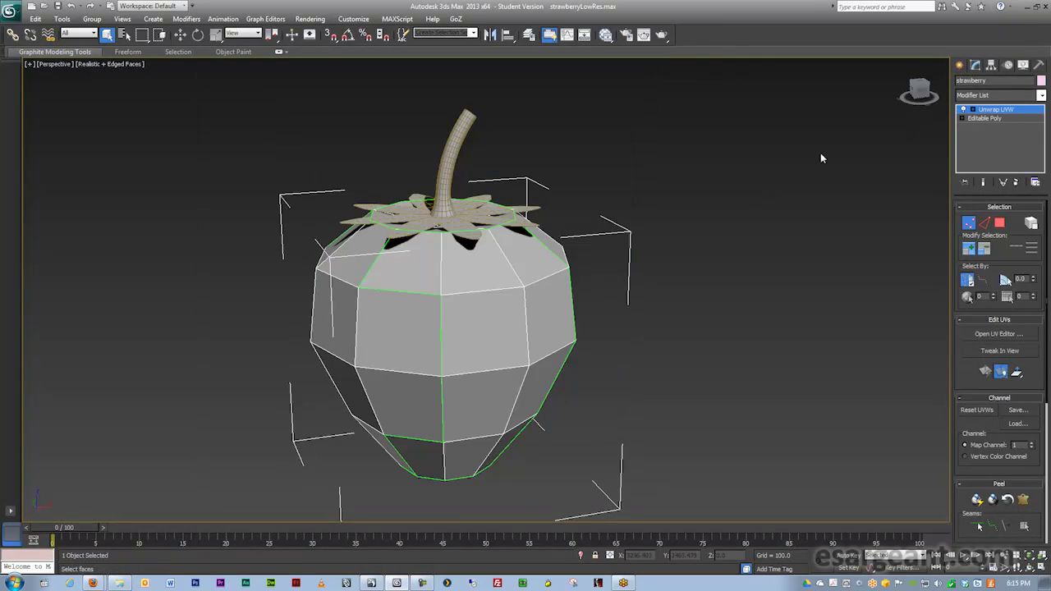
# - Switch to Mudbox and examine the finished textured strawberry from several angles
pyautogui.click(1025, 7)
pyautogui.keyDown('alt'); pyautogui.moveTo(226, 271); pyautogui.dragTo(225, 197); pyautogui.keyUp('alt')
pyautogui.keyDown('alt'); pyautogui.moveTo(225, 197); pyautogui.dragTo(256, 195, button='right'); pyautogui.keyUp('alt')
pyautogui.keyDown('alt'); pyautogui.moveTo(256, 196); pyautogui.dragTo(268, 186, button='middle'); pyautogui.keyUp('alt')
pyautogui.keyDown('alt'); pyautogui.moveTo(268, 185); pyautogui.dragTo(268, 158); pyautogui.keyUp('alt')
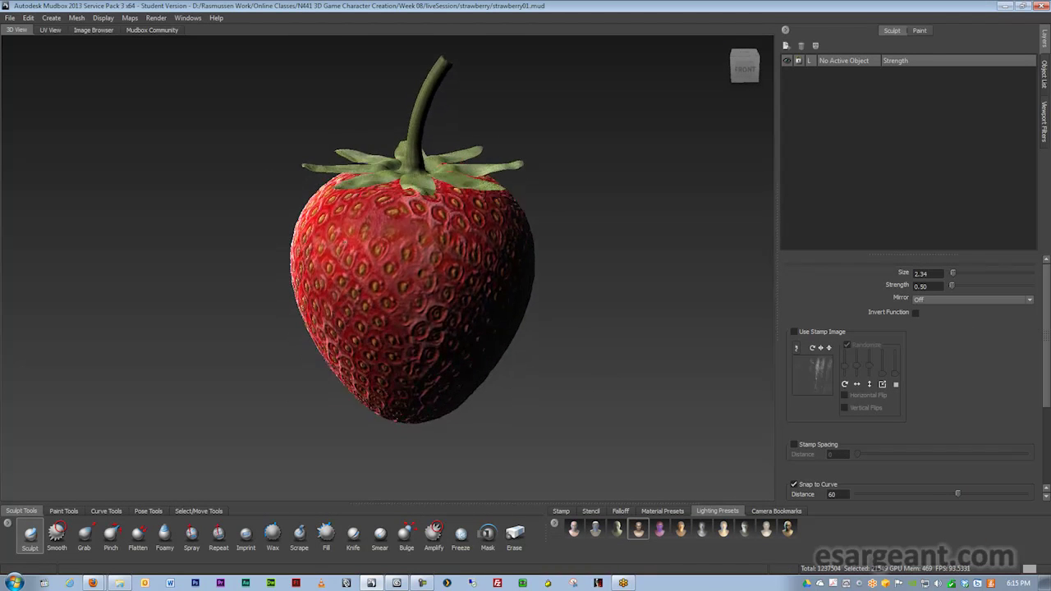
pyautogui.keyDown('alt'); pyautogui.moveTo(268, 158); pyautogui.dragTo(292, 157, button='right'); pyautogui.keyUp('alt')
pyautogui.keyDown('alt'); pyautogui.moveTo(292, 157); pyautogui.dragTo(266, 181, button='middle'); pyautogui.keyUp('alt')
pyautogui.keyDown('alt'); pyautogui.moveTo(266, 181); pyautogui.dragTo(258, 181, button='right'); pyautogui.keyUp('alt')
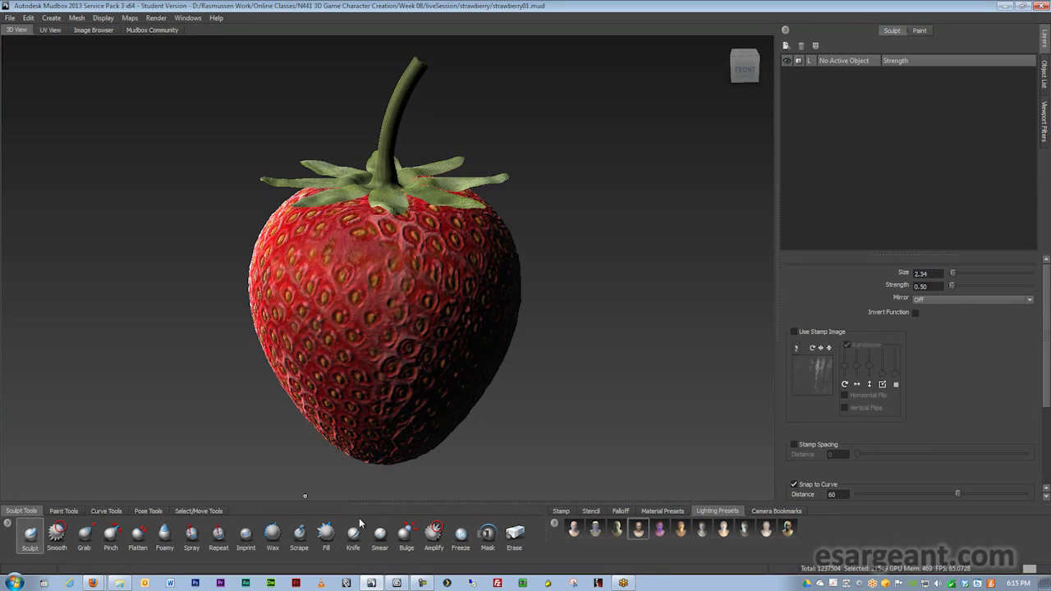
# - Switch back to 3ds Max and reopen the strawberry body's UV layout in an enlarged UV Editor
pyautogui.click(376, 584)
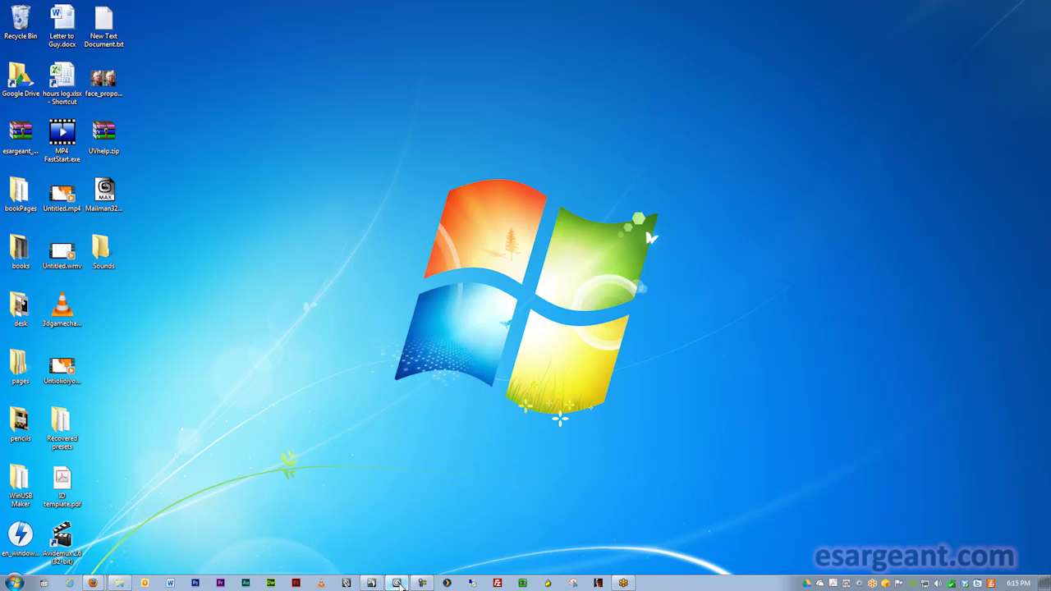
pyautogui.click(397, 583)
pyautogui.click(997, 334)
pyautogui.moveTo(723, 491); pyautogui.dragTo(821, 548)
pyautogui.moveTo(637, 67); pyautogui.dragTo(562, 23)
pyautogui.moveTo(746, 505); pyautogui.dragTo(815, 556)
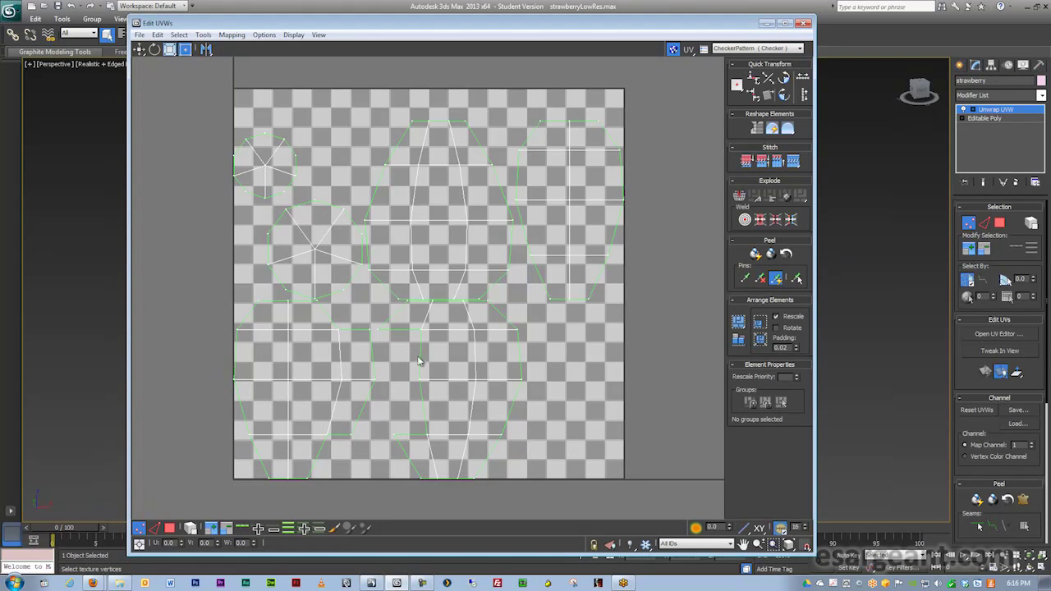
# - Compare the UV seams on the strawberry body with its UV layout, and close the UV Editor
pyautogui.moveTo(717, 29); pyautogui.dragTo(228, 52)
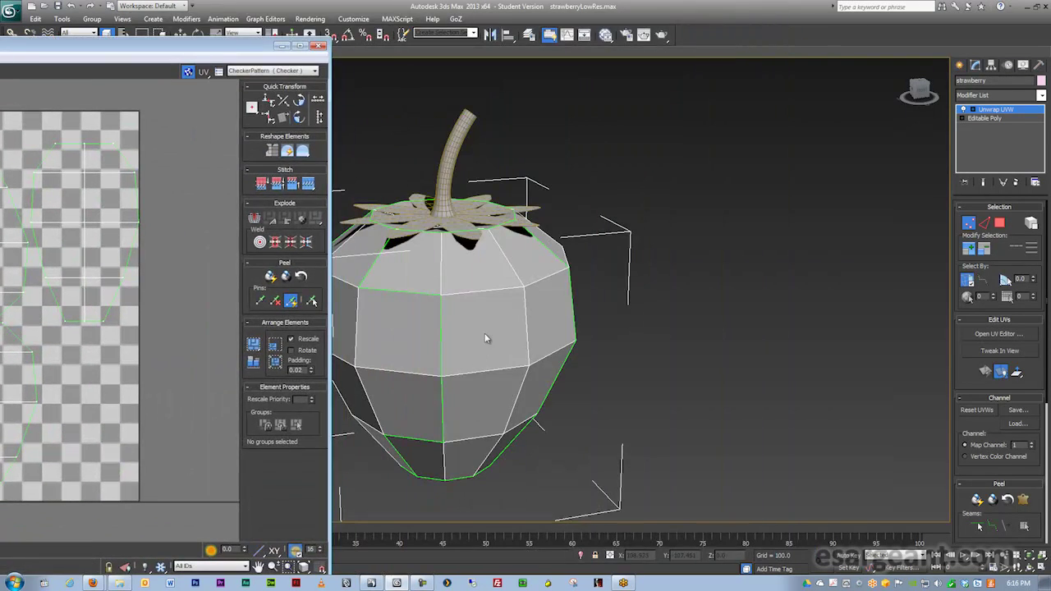
pyautogui.keyDown('alt'); pyautogui.moveTo(472, 367); pyautogui.dragTo(464, 349, button='middle'); pyautogui.keyUp('alt')
pyautogui.moveTo(464, 348); pyautogui.dragTo(541, 312, button='middle')
pyautogui.moveTo(264, 49); pyautogui.dragTo(792, 27)
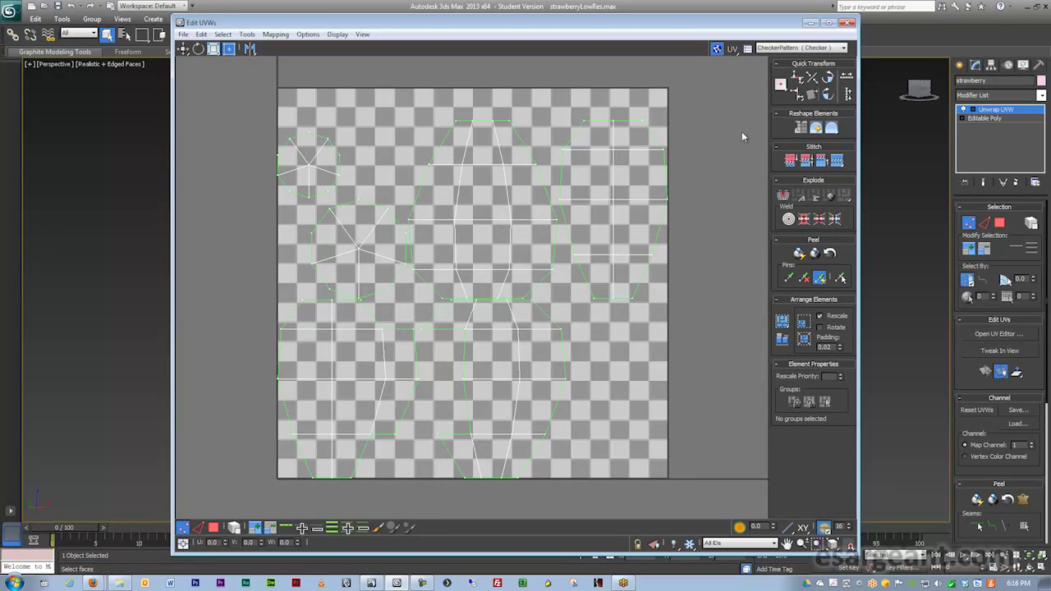
pyautogui.click(848, 24)
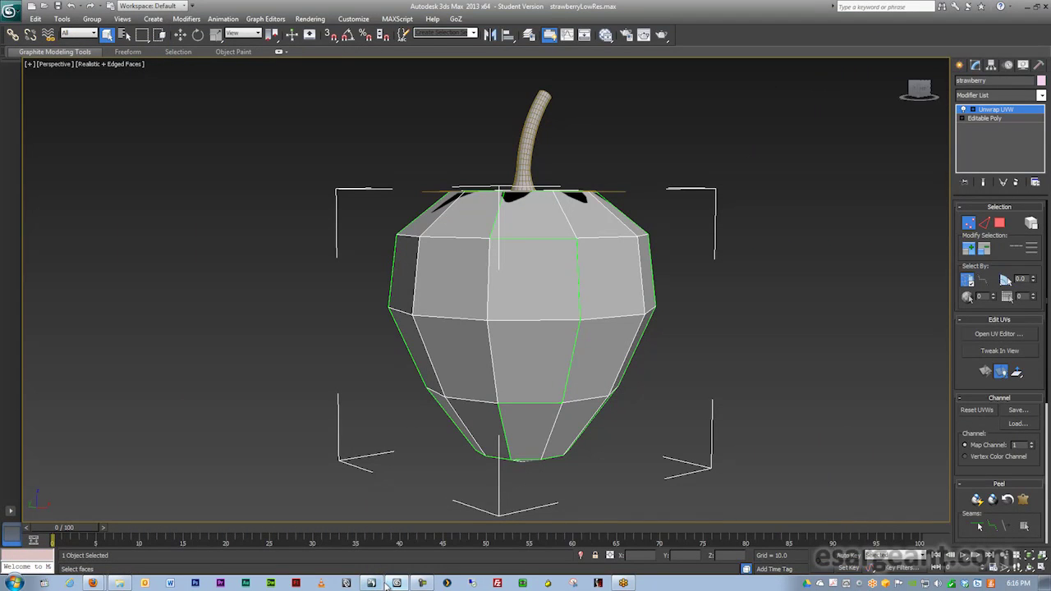
# - Switch to Mudbox and examine the seeds and surface detail of the sculpted strawberry up close
pyautogui.moveTo(395, 585)
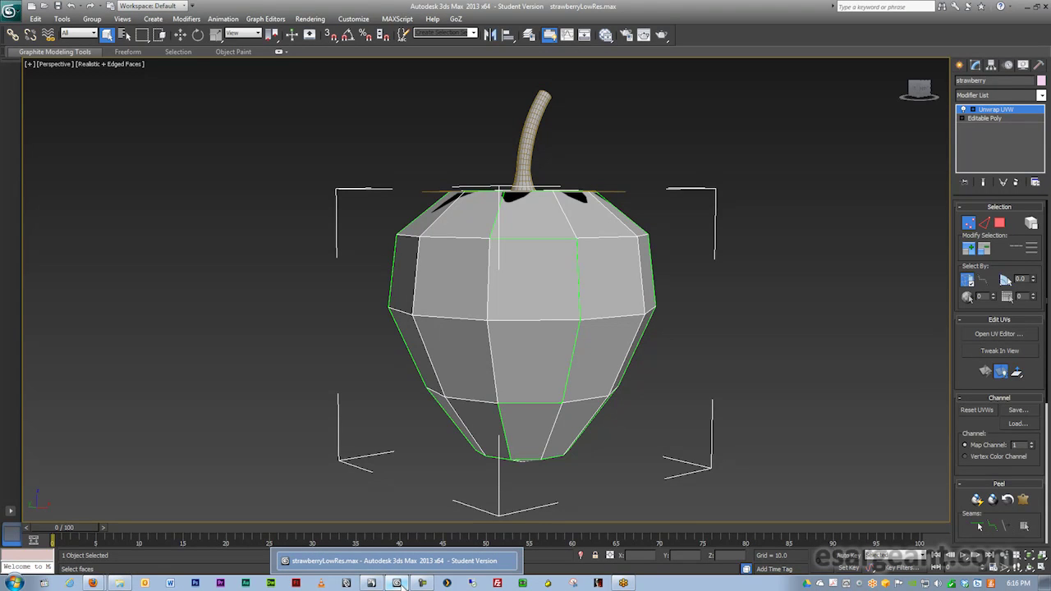
pyautogui.click(398, 582)
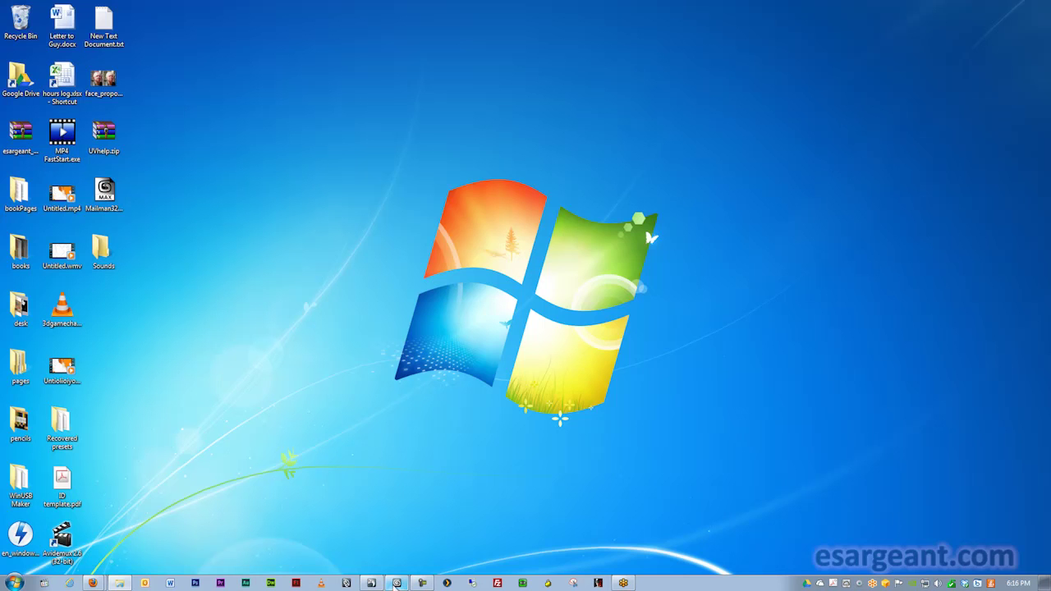
pyautogui.click(371, 583)
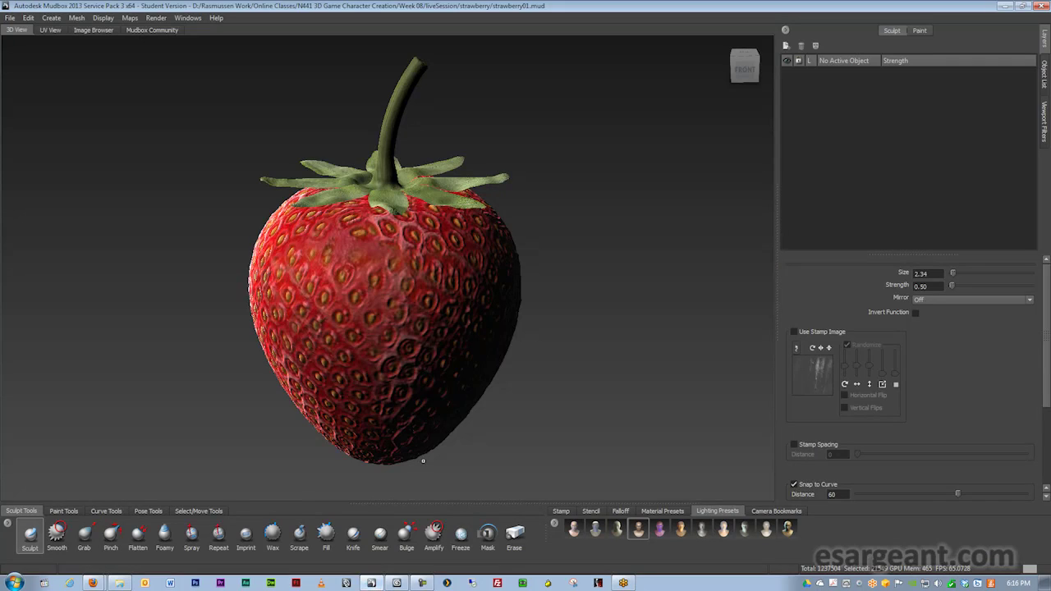
pyautogui.keyDown('alt'); pyautogui.moveTo(369, 271); pyautogui.dragTo(468, 271, button='right'); pyautogui.keyUp('alt')
pyautogui.keyDown('alt'); pyautogui.moveTo(427, 328); pyautogui.dragTo(448, 214, button='middle'); pyautogui.keyUp('alt')
pyautogui.keyDown('alt'); pyautogui.moveTo(447, 222); pyautogui.dragTo(417, 223); pyautogui.keyUp('alt')
pyautogui.keyDown('alt'); pyautogui.moveTo(357, 264); pyautogui.dragTo(370, 248); pyautogui.keyUp('alt')
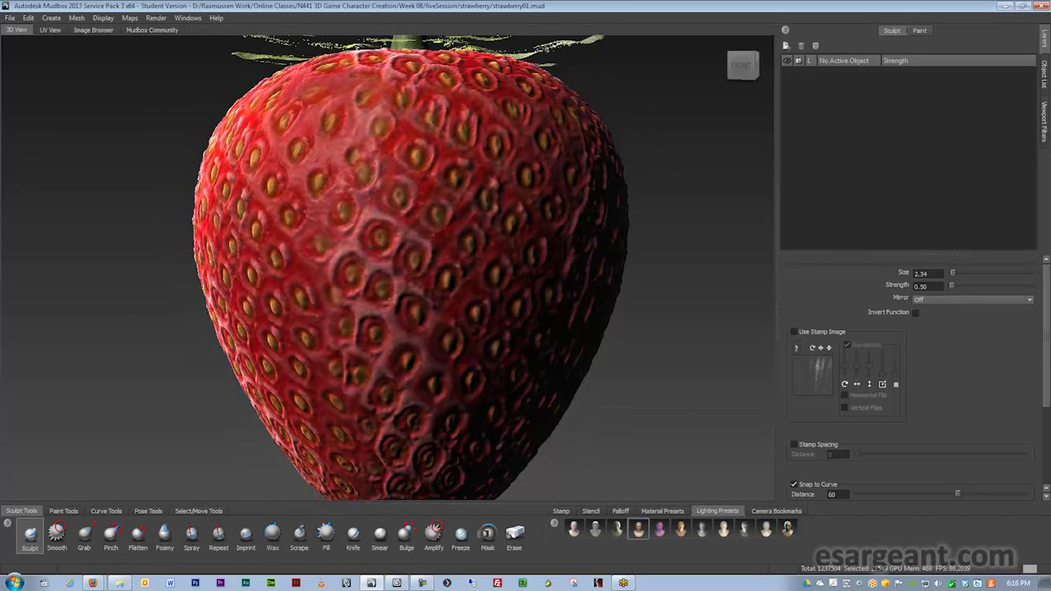
# - Check the finished strawberry's UV view, return to the 3D view, and inspect the model from other sides
pyautogui.click(50, 30)
pyautogui.click(17, 29)
pyautogui.keyDown('alt'); pyautogui.moveTo(417, 282); pyautogui.dragTo(402, 301); pyautogui.keyUp('alt')
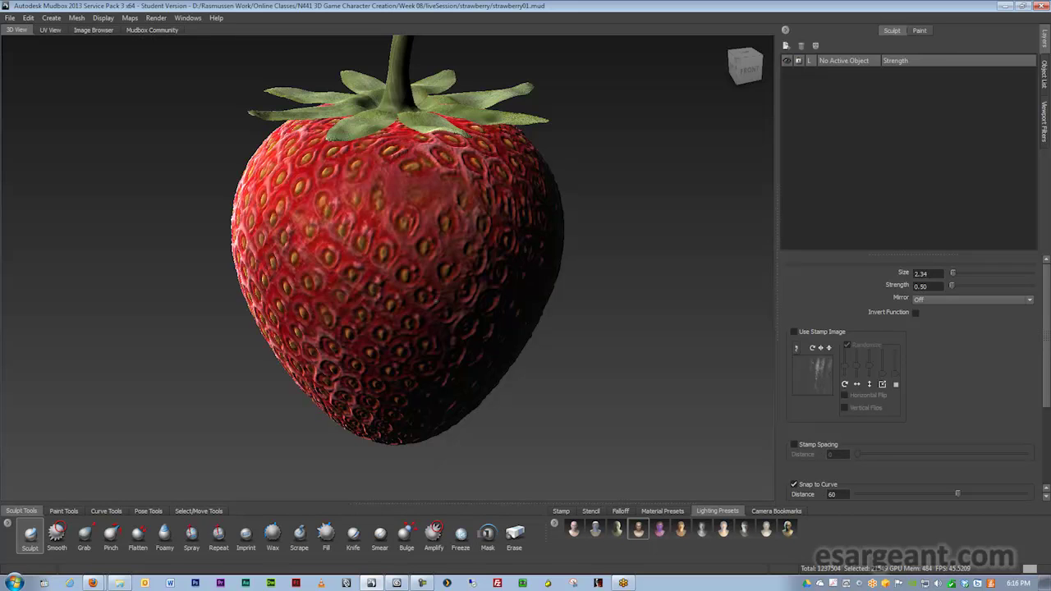
pyautogui.keyDown('alt'); pyautogui.moveTo(402, 246); pyautogui.dragTo(403, 300); pyautogui.keyUp('alt')
pyautogui.keyDown('alt'); pyautogui.moveTo(300, 307); pyautogui.dragTo(223, 266); pyautogui.keyUp('alt')
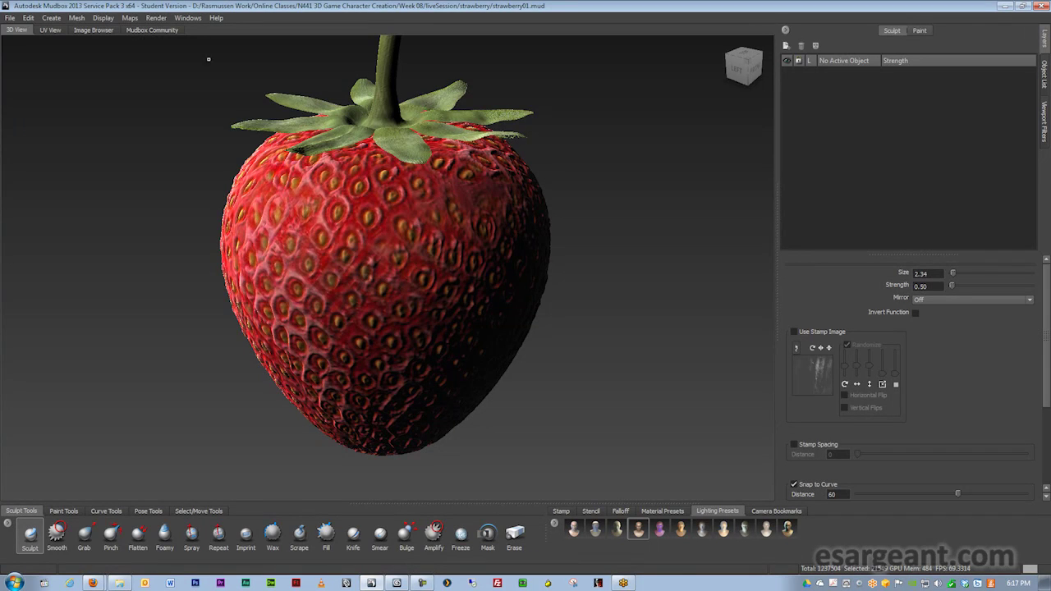
pyautogui.click(10, 18)
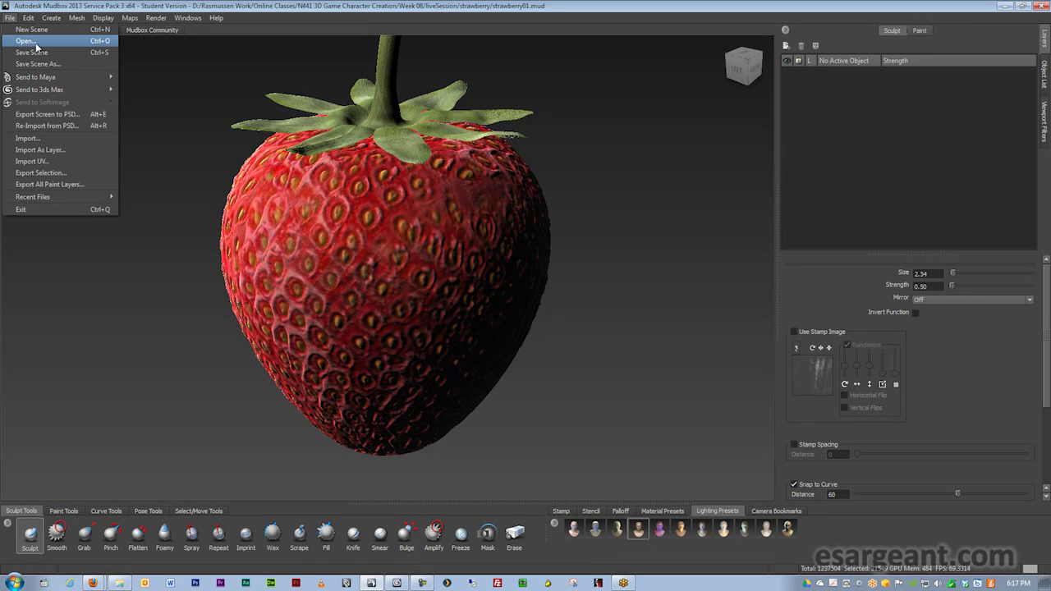
pyautogui.click(36, 47)
pyautogui.click(725, 420)
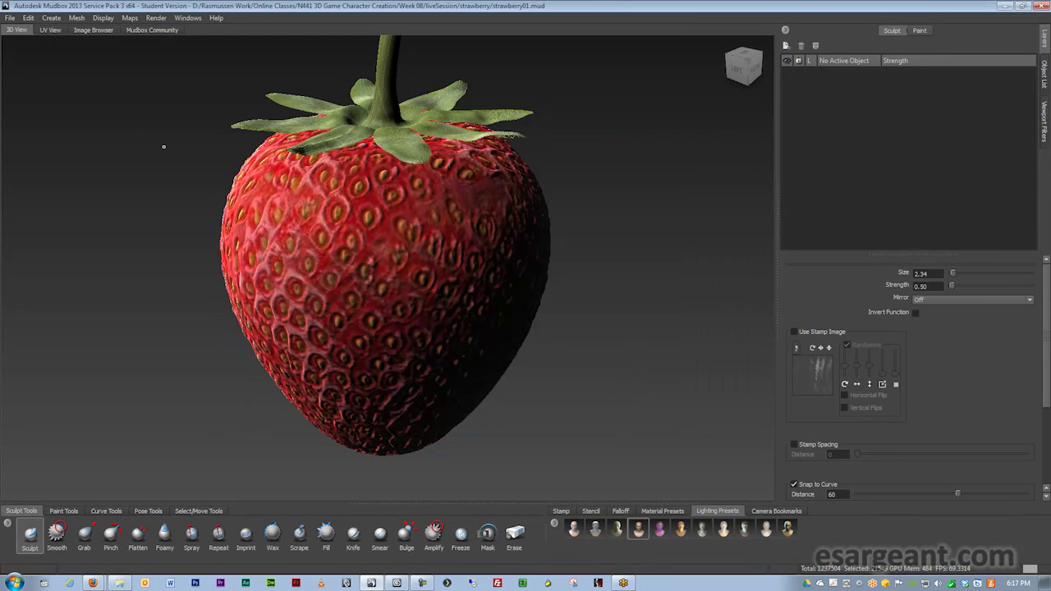
# - Start a new scene and open the low-poly strawberry model from the example folder
pyautogui.click(10, 17)
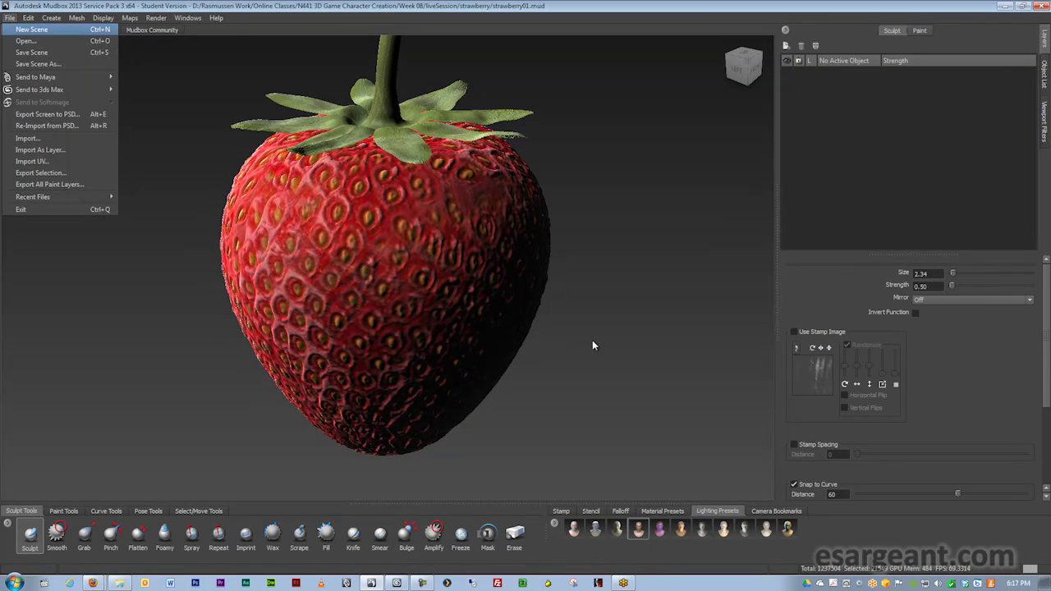
pyautogui.press('Return')
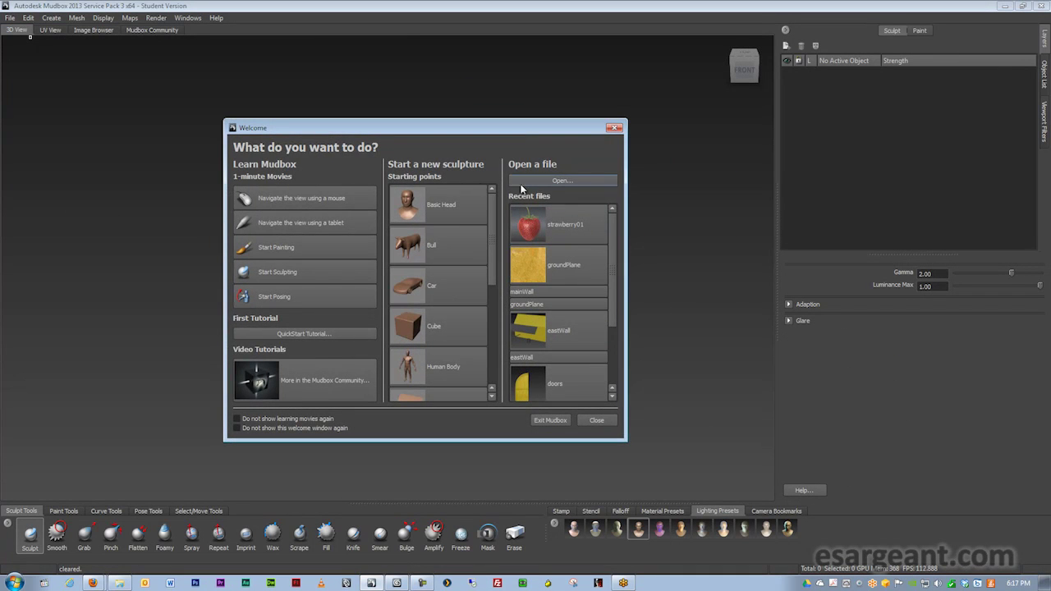
pyautogui.click(521, 183)
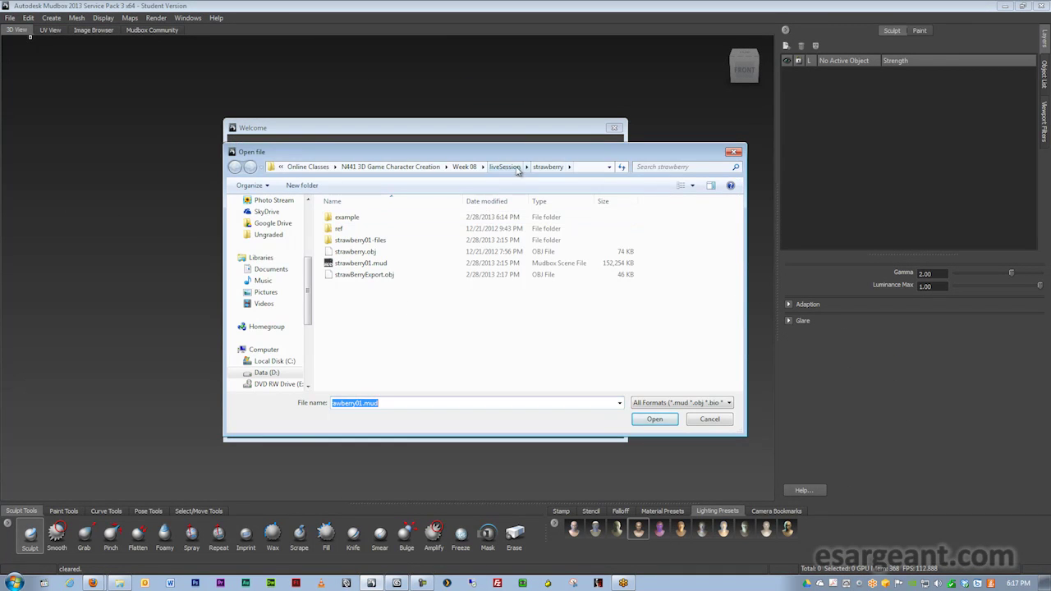
pyautogui.doubleClick(349, 216)
pyautogui.doubleClick(362, 218)
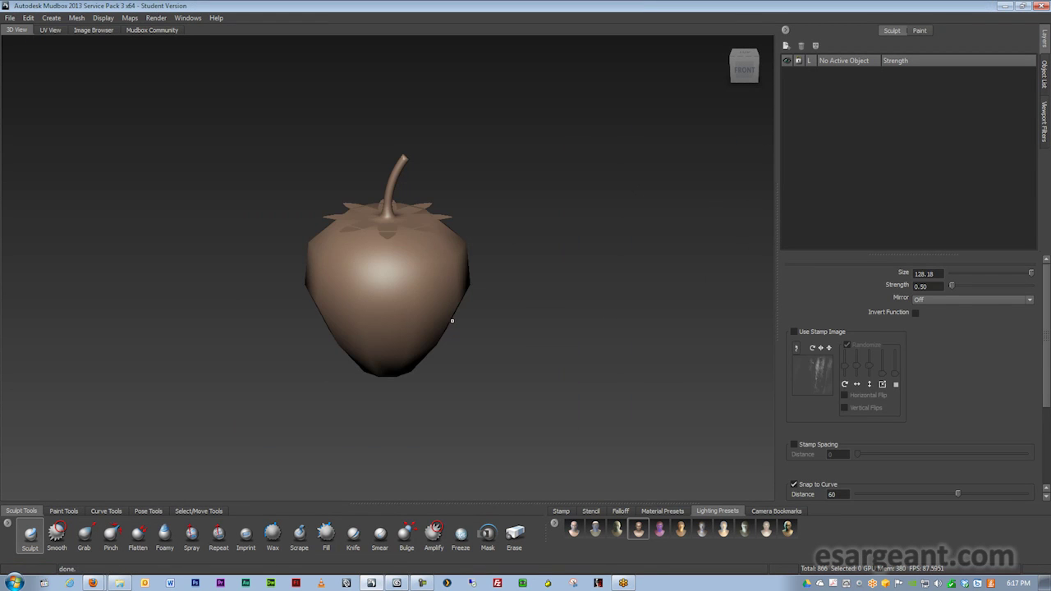
# - Show the wireframe on the strawberry model and look at its low-poly geometry up close
pyautogui.keyDown('alt'); pyautogui.moveTo(396, 290); pyautogui.dragTo(481, 286, button='right'); pyautogui.keyUp('alt')
pyautogui.keyDown('alt'); pyautogui.moveTo(484, 284); pyautogui.dragTo(534, 290); pyautogui.keyUp('alt')
pyautogui.press('w')
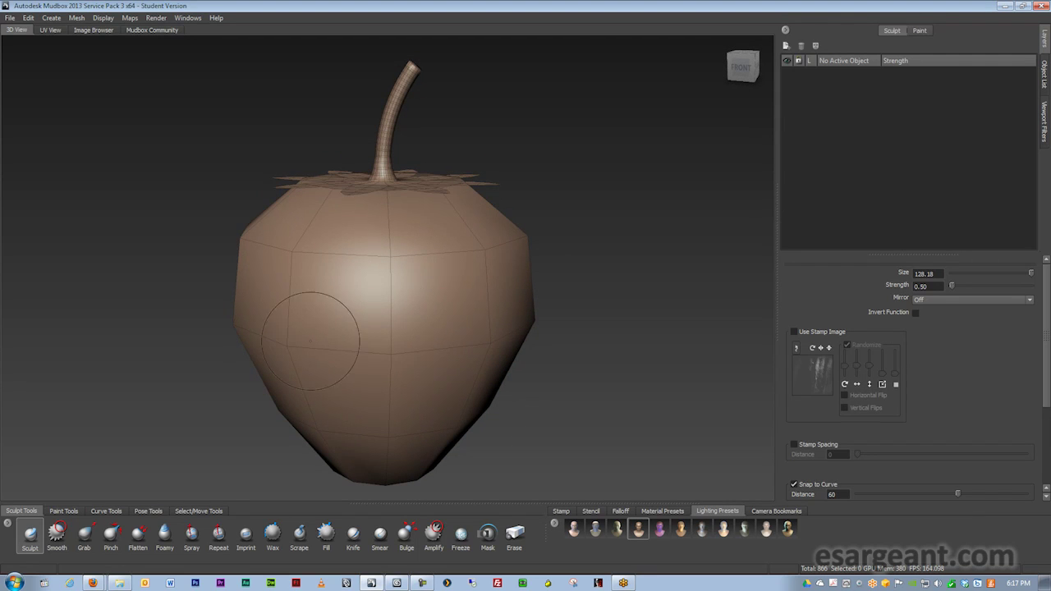
pyautogui.keyDown('alt'); pyautogui.moveTo(401, 353); pyautogui.dragTo(375, 348); pyautogui.keyUp('alt')
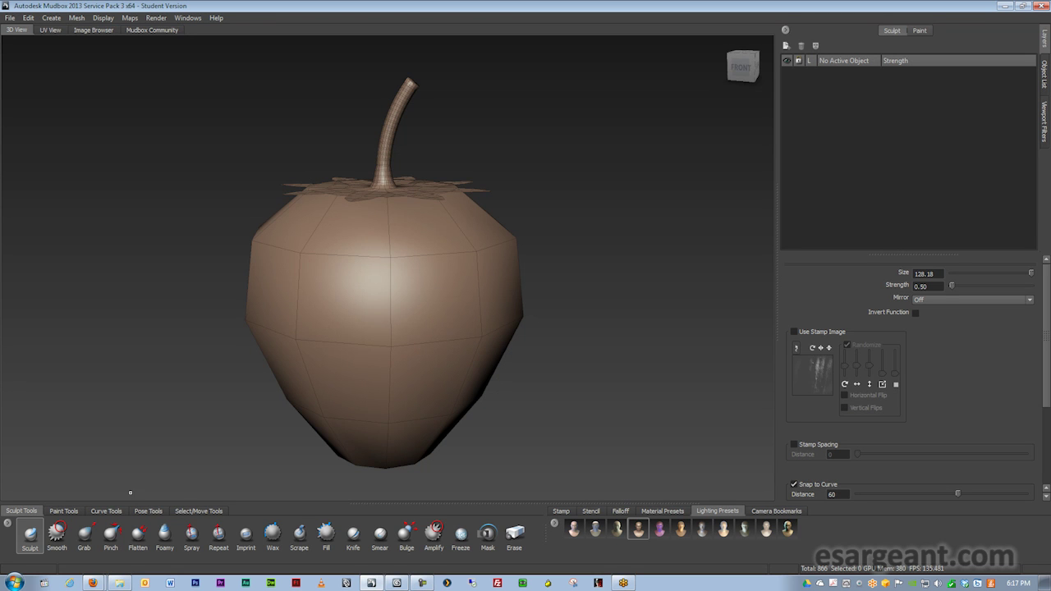
# - Reshape the side and tip of the strawberry body with the Grab brush at size 302.24
pyautogui.click(85, 536)
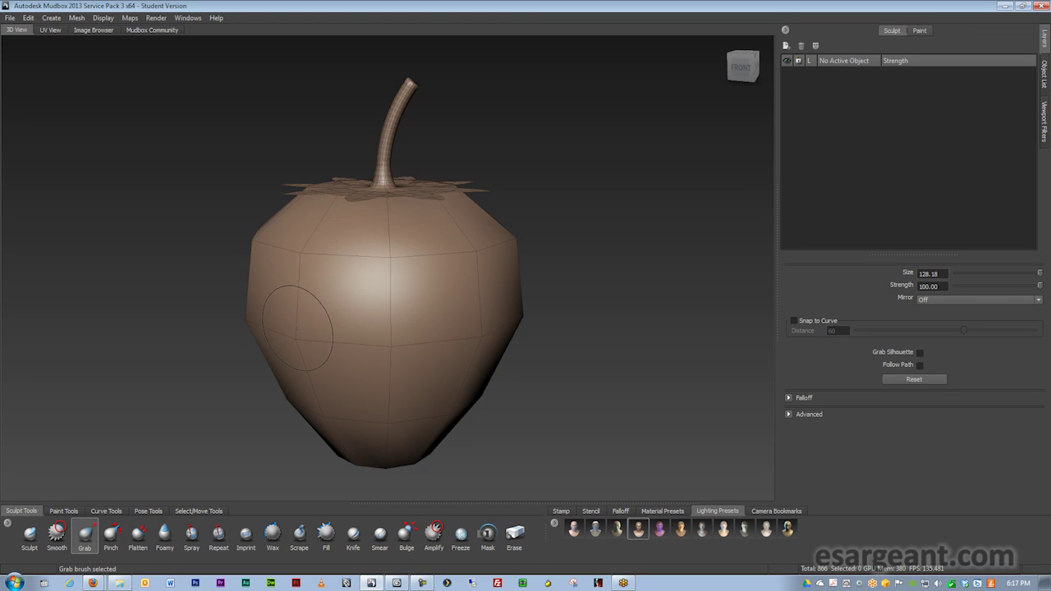
pyautogui.moveTo(261, 318); pyautogui.dragTo(267, 321)
pyautogui.hotkey('ctrl', 'z')
pyautogui.hotkey('ctrl', 'z')
pyautogui.press('b')
pyautogui.moveTo(484, 311)
pyautogui.mouseDown()
pyautogui.moveTo(519, 314)
pyautogui.moveTo(488, 325)
pyautogui.mouseUp()
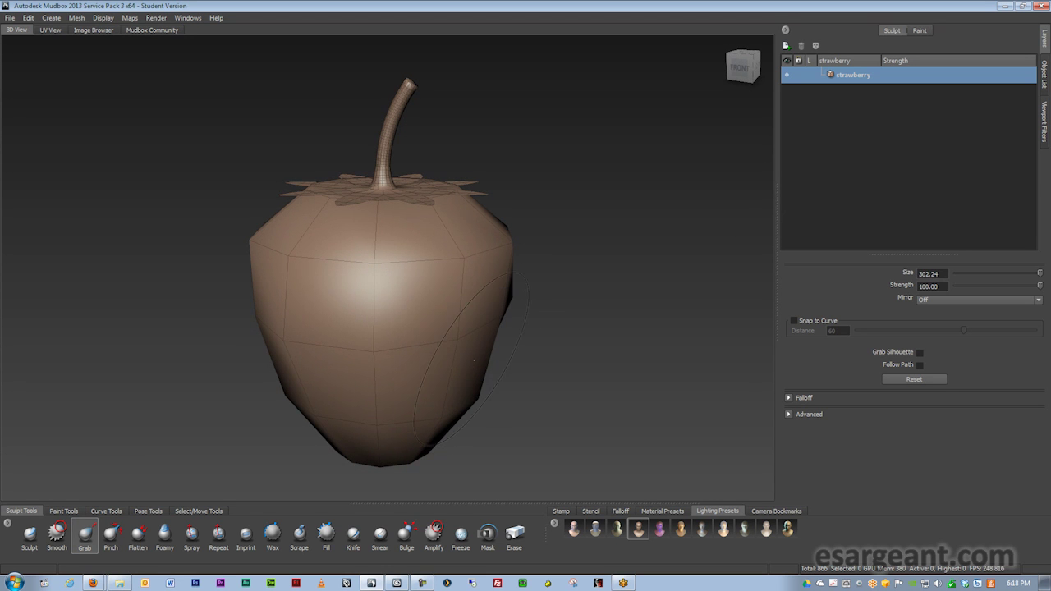
pyautogui.press('super')
pyautogui.moveTo(470, 401)
pyautogui.keyDown('alt'); pyautogui.mouseDown()
pyautogui.moveTo(475, 382)
pyautogui.moveTo(374, 368)
pyautogui.moveTo(375, 425)
pyautogui.moveTo(434, 362)
pyautogui.mouseUp(); pyautogui.keyUp('alt')
pyautogui.keyDown('alt'); pyautogui.moveTo(435, 362); pyautogui.dragTo(435, 236, button='middle'); pyautogui.keyUp('alt')
pyautogui.moveTo(411, 307)
pyautogui.mouseDown()
pyautogui.moveTo(407, 391)
pyautogui.moveTo(408, 312)
pyautogui.moveTo(411, 325)
pyautogui.mouseUp()
# - Subdivide the strawberry body up to level 6
pyautogui.keyDown('alt'); pyautogui.moveTo(496, 175); pyautogui.dragTo(449, 151); pyautogui.keyUp('alt')
pyautogui.keyDown('alt'); pyautogui.moveTo(450, 151); pyautogui.dragTo(412, 313, button='middle'); pyautogui.keyUp('alt')
pyautogui.keyDown('alt'); pyautogui.moveTo(412, 313); pyautogui.dragTo(452, 301); pyautogui.keyUp('alt')
pyautogui.keyDown('alt'); pyautogui.moveTo(454, 303); pyautogui.dragTo(460, 277, button='middle'); pyautogui.keyUp('alt')
pyautogui.hotkey('shift', 'd')
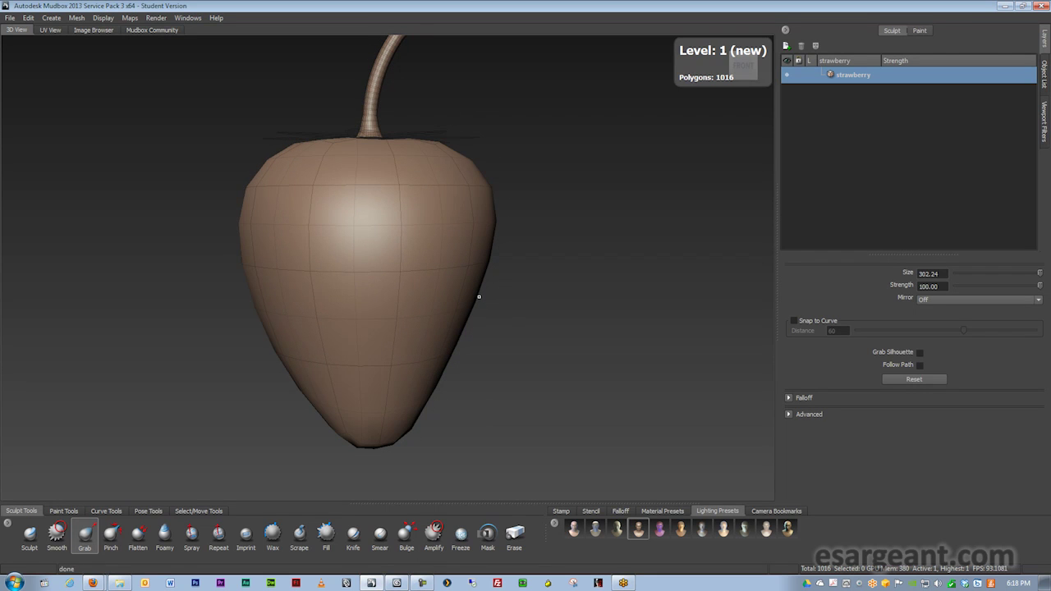
pyautogui.hotkey('shift', 'd')
pyautogui.hotkey('shift', 'd')
pyautogui.hotkey('shift', 'd')
pyautogui.hotkey('shift', 'd')
pyautogui.moveTo(395, 297)
pyautogui.keyDown('alt'); pyautogui.mouseDown()
pyautogui.moveTo(473, 306)
pyautogui.moveTo(452, 304)
pyautogui.moveTo(470, 320)
pyautogui.mouseUp(); pyautogui.keyUp('alt')
pyautogui.hotkey('shift', 'd')
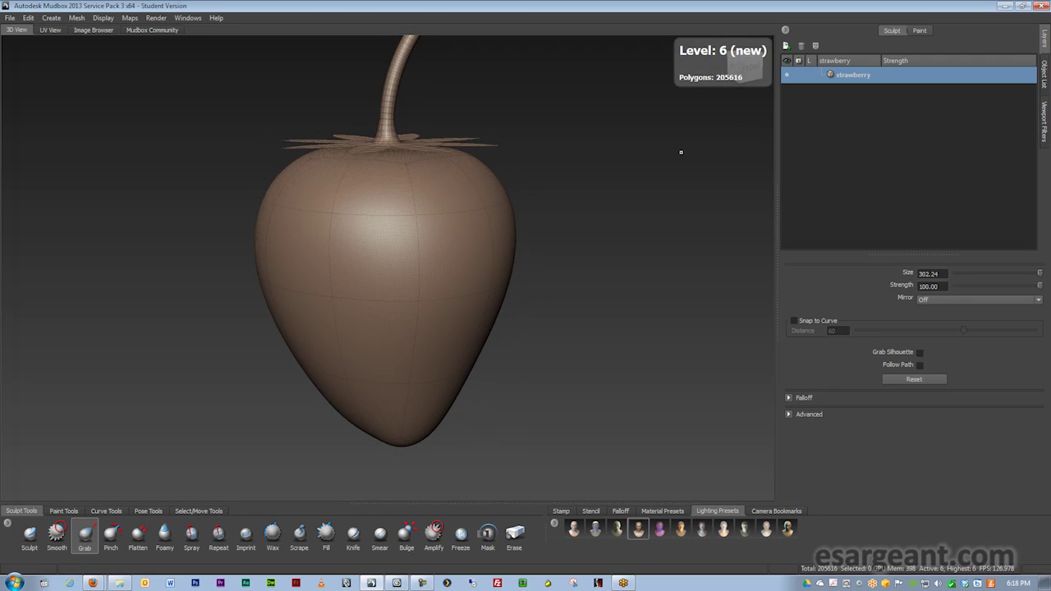
# - Select the stem object, including its leaves, in the scene's object list
pyautogui.keyDown('alt'); pyautogui.moveTo(483, 221); pyautogui.dragTo(426, 267); pyautogui.keyUp('alt')
pyautogui.keyDown('alt'); pyautogui.moveTo(331, 186); pyautogui.dragTo(492, 156); pyautogui.keyUp('alt')
pyautogui.keyDown('alt'); pyautogui.moveTo(499, 155); pyautogui.dragTo(472, 198, button='middle'); pyautogui.keyUp('alt')
pyautogui.keyDown('alt'); pyautogui.moveTo(472, 197); pyautogui.dragTo(489, 212); pyautogui.keyUp('alt')
pyautogui.keyDown('alt'); pyautogui.moveTo(488, 212); pyautogui.dragTo(499, 253, button='middle'); pyautogui.keyUp('alt')
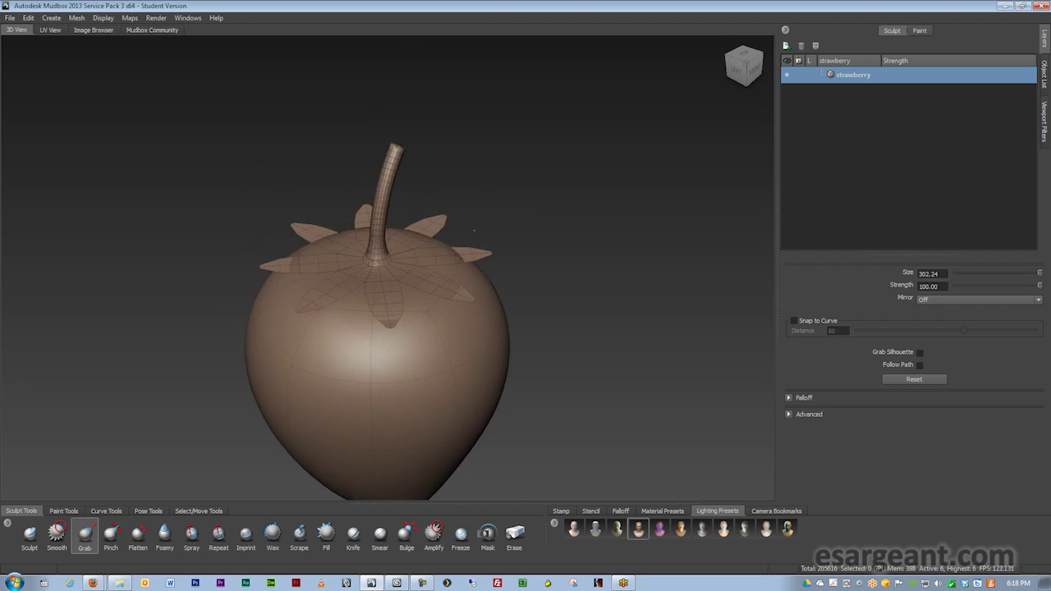
pyautogui.keyDown('alt'); pyautogui.moveTo(499, 253); pyautogui.dragTo(525, 238, button='right'); pyautogui.keyUp('alt')
pyautogui.moveTo(513, 234)
pyautogui.keyDown('alt'); pyautogui.mouseDown()
pyautogui.moveTo(547, 202)
pyautogui.moveTo(535, 222)
pyautogui.moveTo(512, 223)
pyautogui.mouseUp(); pyautogui.keyUp('alt')
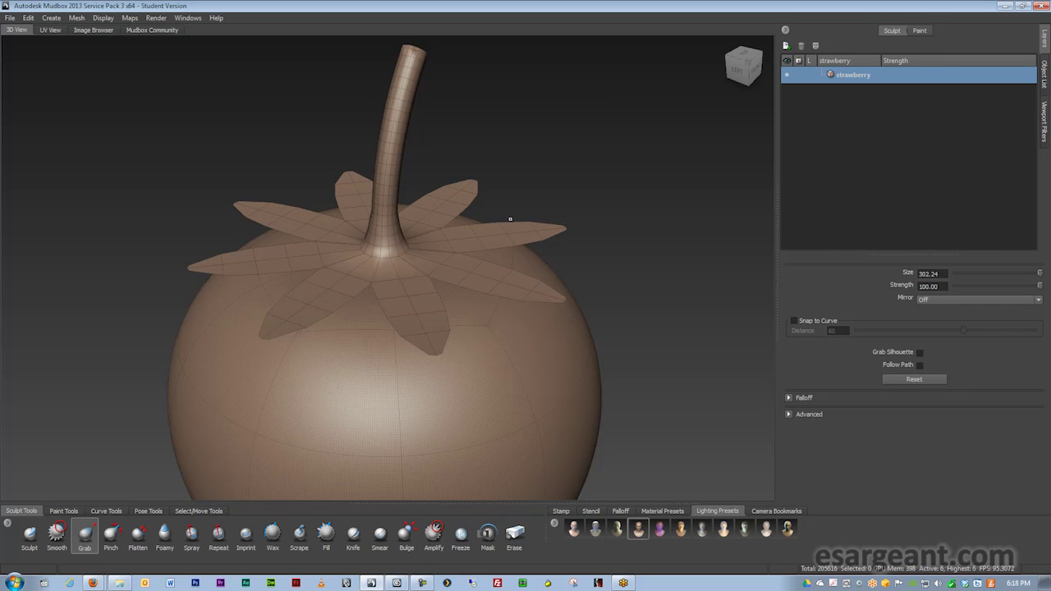
pyautogui.click(1045, 82)
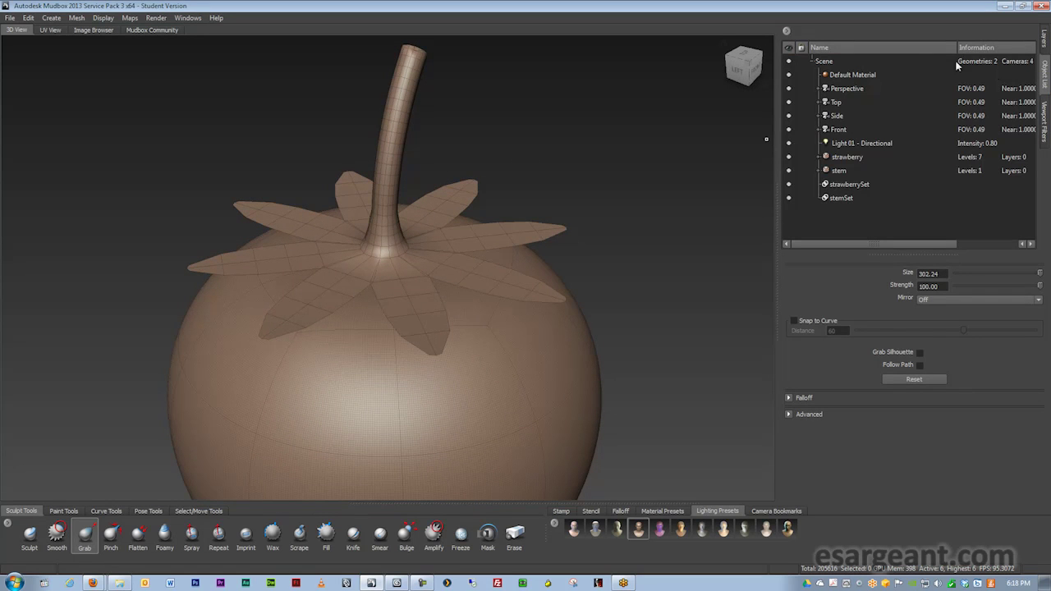
pyautogui.click(845, 158)
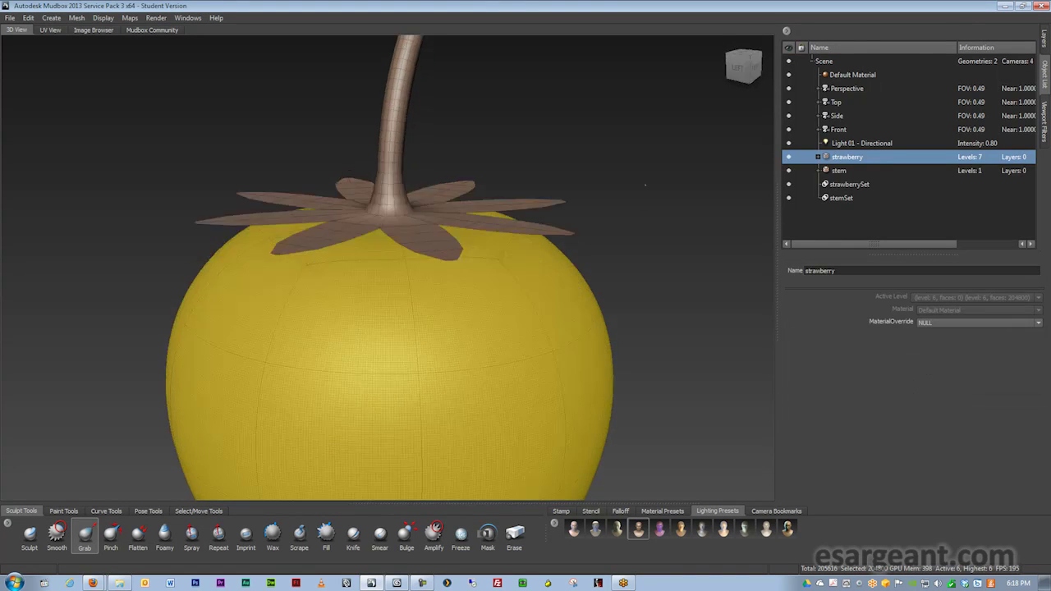
pyautogui.click(841, 174)
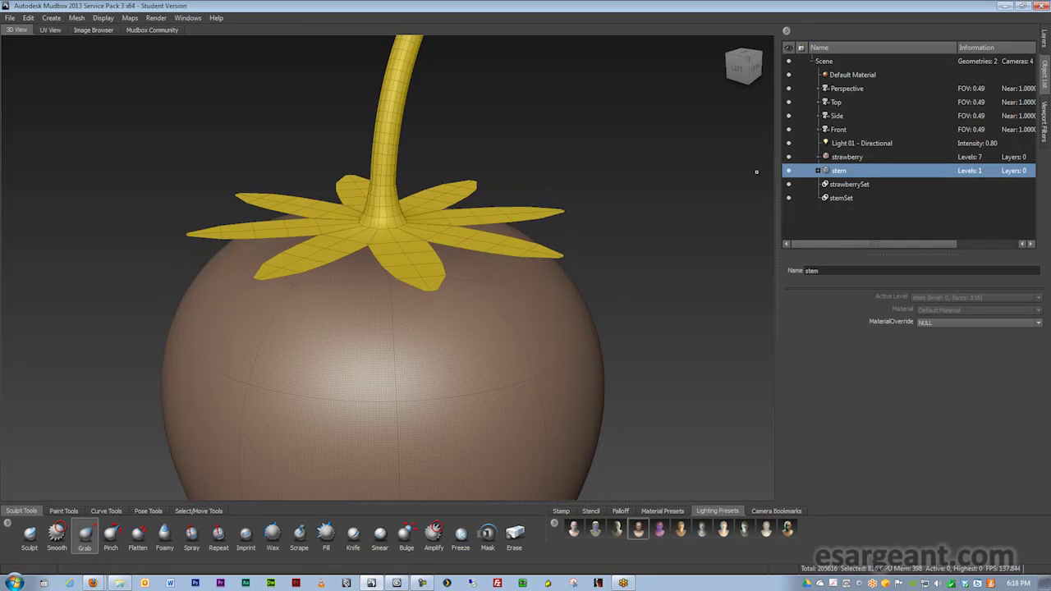
# - Subdivide the selected stem and leaves up to level 4
pyautogui.keyDown('alt'); pyautogui.moveTo(593, 246); pyautogui.dragTo(584, 312); pyautogui.keyUp('alt')
pyautogui.keyDown('alt'); pyautogui.moveTo(585, 312); pyautogui.dragTo(599, 196, button='middle'); pyautogui.keyUp('alt')
pyautogui.keyDown('alt'); pyautogui.moveTo(599, 195); pyautogui.dragTo(578, 215); pyautogui.keyUp('alt')
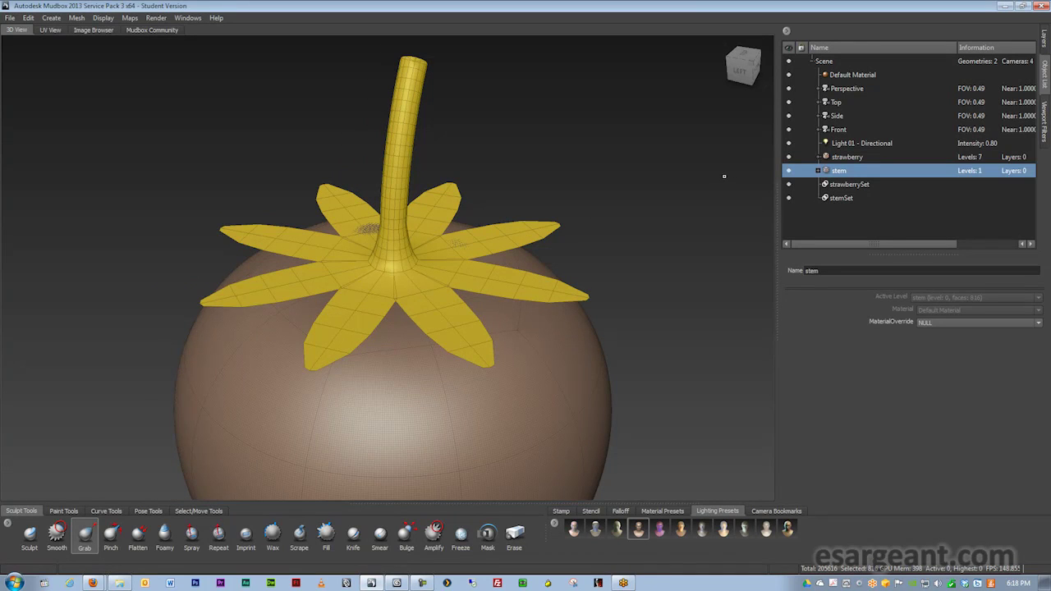
pyautogui.hotkey('shift', 'd')
pyautogui.hotkey('shift', 'd')
pyautogui.hotkey('shift', 'd')
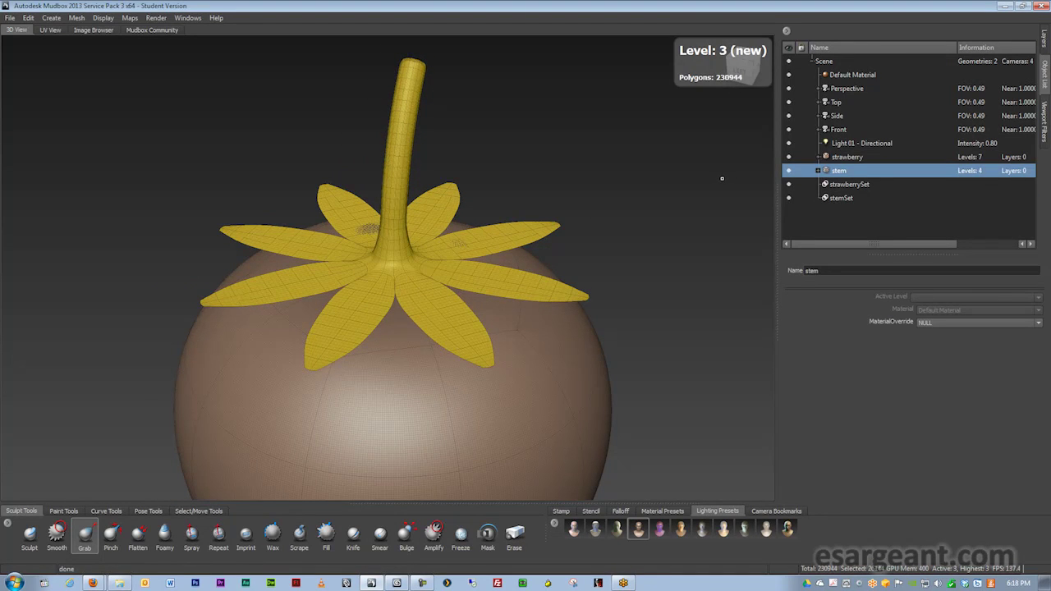
pyautogui.hotkey('shift', 'd')
# - Inspect the subdivided stem, leaves and strawberry body from several sides
pyautogui.keyDown('alt'); pyautogui.moveTo(577, 245); pyautogui.dragTo(517, 224); pyautogui.keyUp('alt')
pyautogui.keyDown('alt'); pyautogui.moveTo(400, 456); pyautogui.dragTo(478, 320, button='middle'); pyautogui.keyUp('alt')
pyautogui.keyDown('alt'); pyautogui.moveTo(517, 234); pyautogui.dragTo(522, 220); pyautogui.keyUp('alt')
pyautogui.keyDown('alt'); pyautogui.moveTo(559, 222); pyautogui.dragTo(516, 229, button='right'); pyautogui.keyUp('alt')
pyautogui.keyDown('alt'); pyautogui.moveTo(515, 228); pyautogui.dragTo(472, 234); pyautogui.keyUp('alt')
pyautogui.moveTo(354, 215)
pyautogui.keyDown('alt'); pyautogui.mouseDown()
pyautogui.moveTo(373, 212)
pyautogui.moveTo(382, 238)
pyautogui.moveTo(298, 247)
pyautogui.mouseUp(); pyautogui.keyUp('alt')
pyautogui.press('b')
pyautogui.keyDown('alt'); pyautogui.moveTo(468, 223); pyautogui.dragTo(605, 181); pyautogui.keyUp('alt')
# - Make the strawberry body the active object, and clear its selection highlight with the Objects selection tool
pyautogui.click(1042, 39)
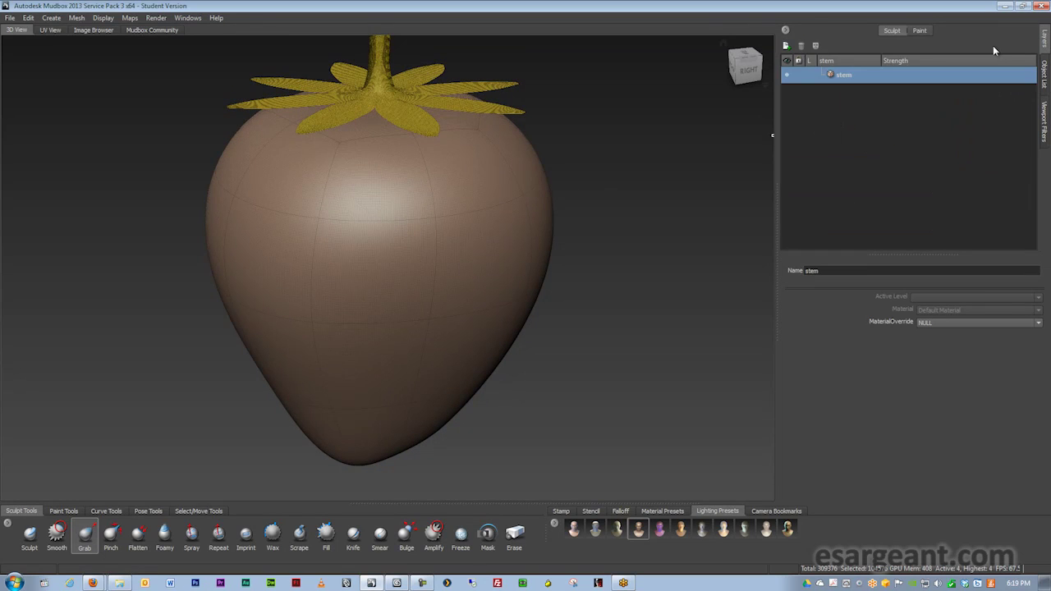
pyautogui.click(1045, 86)
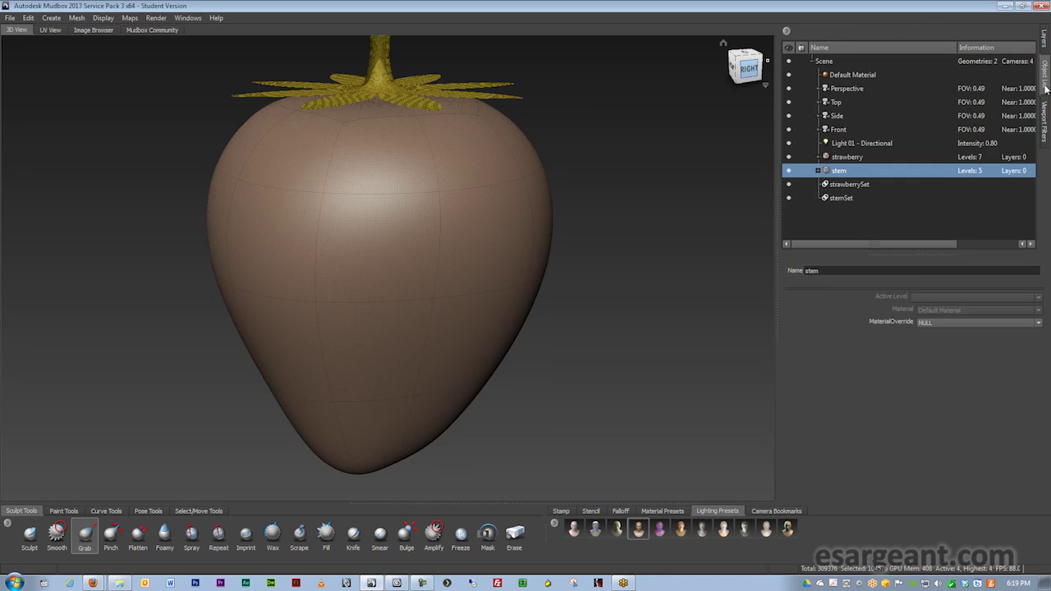
pyautogui.click(854, 157)
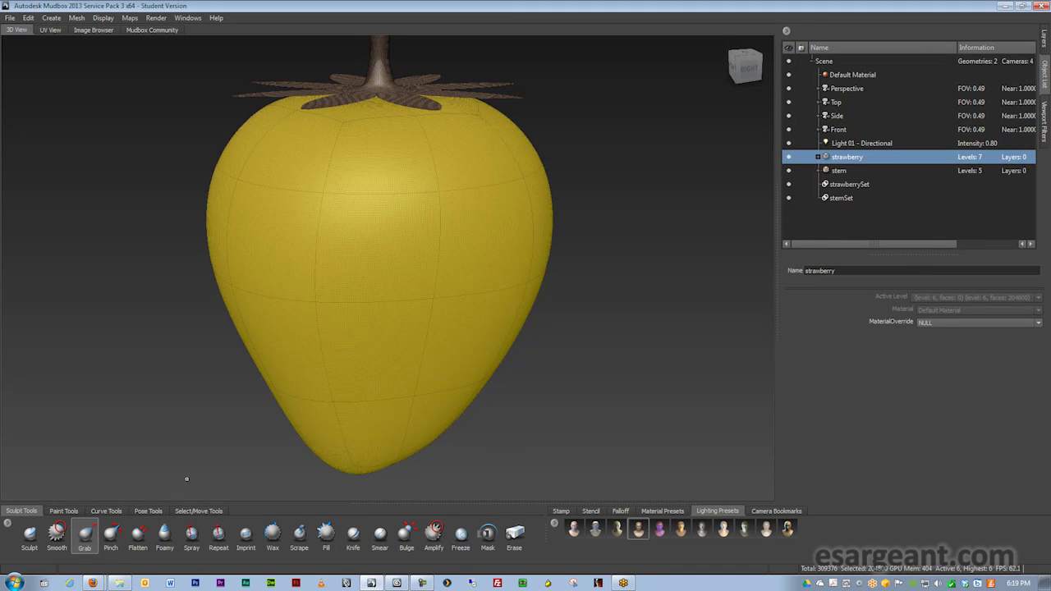
pyautogui.click(190, 511)
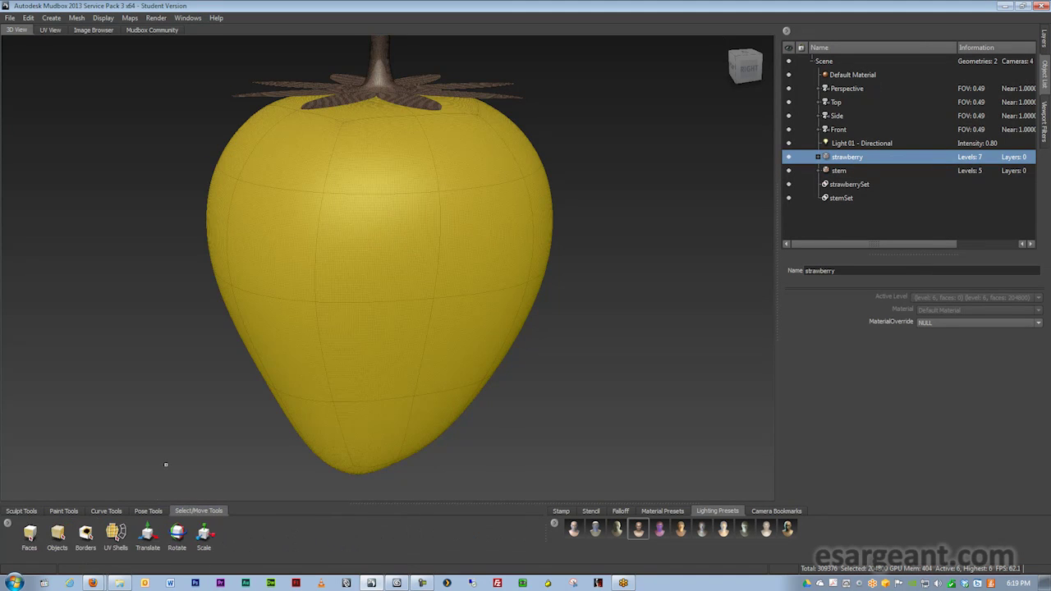
pyautogui.click(57, 535)
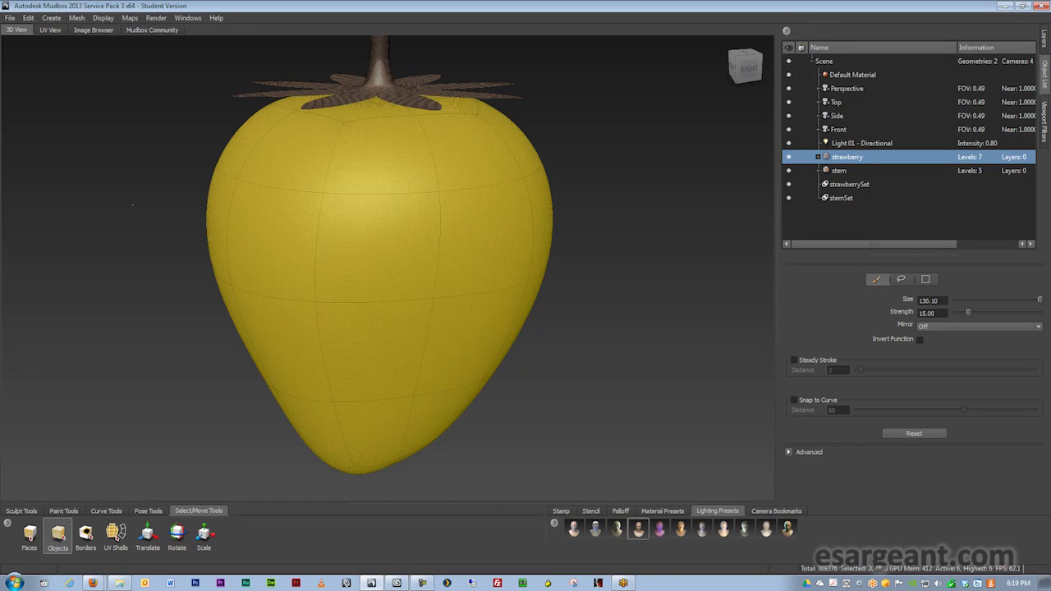
pyautogui.click(132, 205)
pyautogui.keyDown('alt'); pyautogui.moveTo(373, 299); pyautogui.dragTo(509, 329); pyautogui.keyUp('alt')
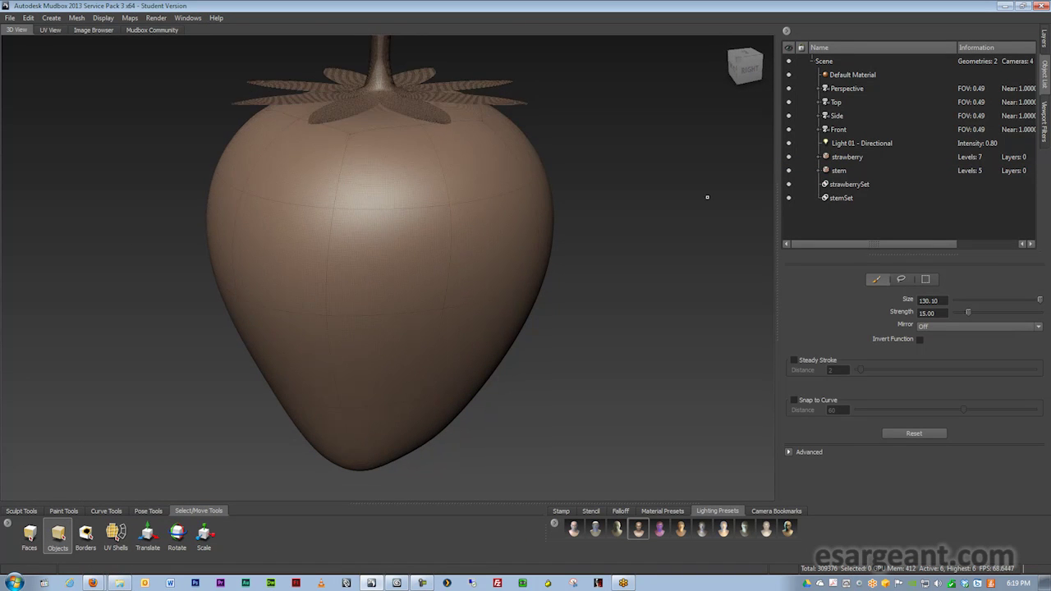
pyautogui.moveTo(369, 213)
pyautogui.keyDown('alt'); pyautogui.mouseDown()
pyautogui.moveTo(329, 205)
pyautogui.moveTo(378, 215)
pyautogui.moveTo(501, 206)
pyautogui.mouseUp(); pyautogui.keyUp('alt')
# - Add a sculpt layer to the strawberry body and name it detail
pyautogui.click(1042, 46)
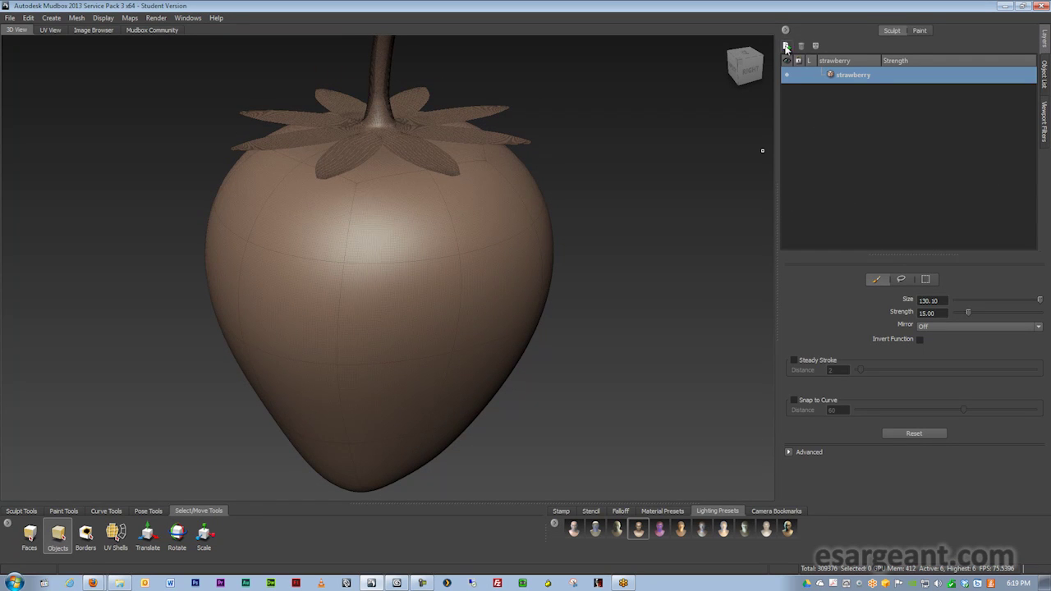
pyautogui.click(786, 46)
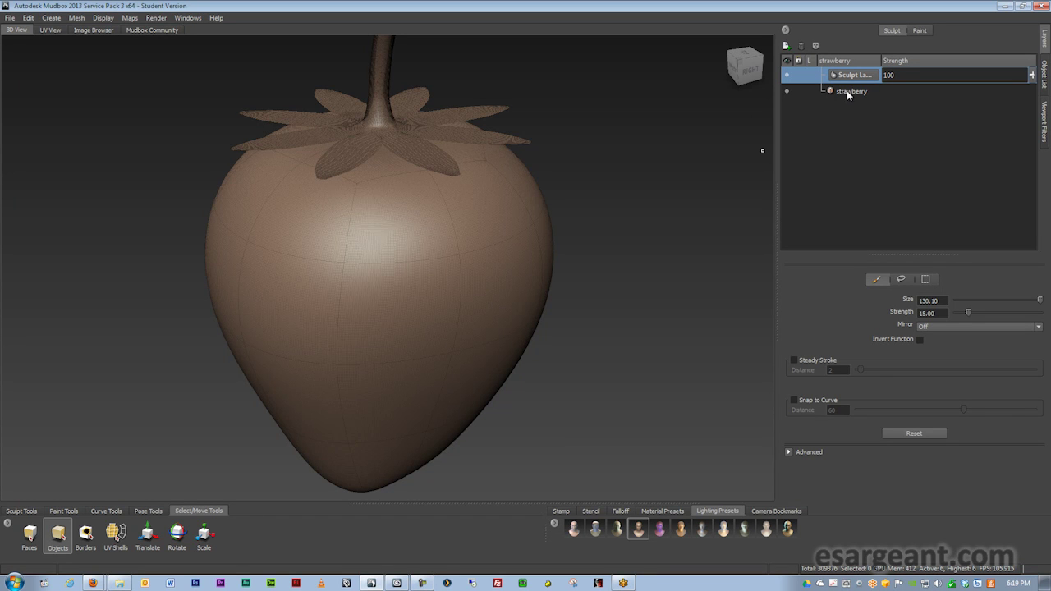
pyautogui.keyDown('alt'); pyautogui.moveTo(633, 193); pyautogui.dragTo(685, 135); pyautogui.keyUp('alt')
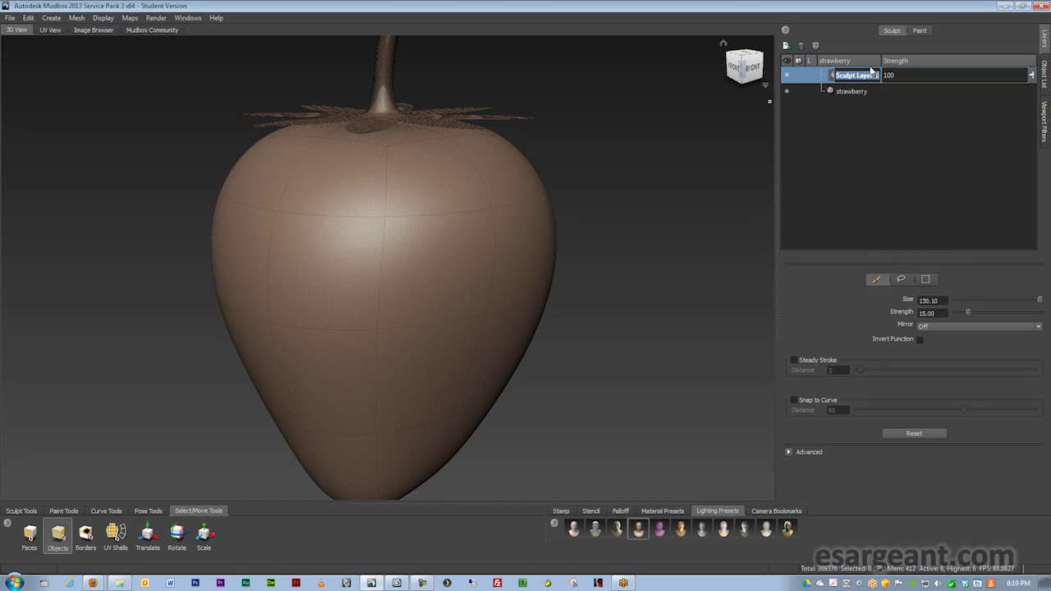
pyautogui.write('detail')
pyautogui.press('Return')
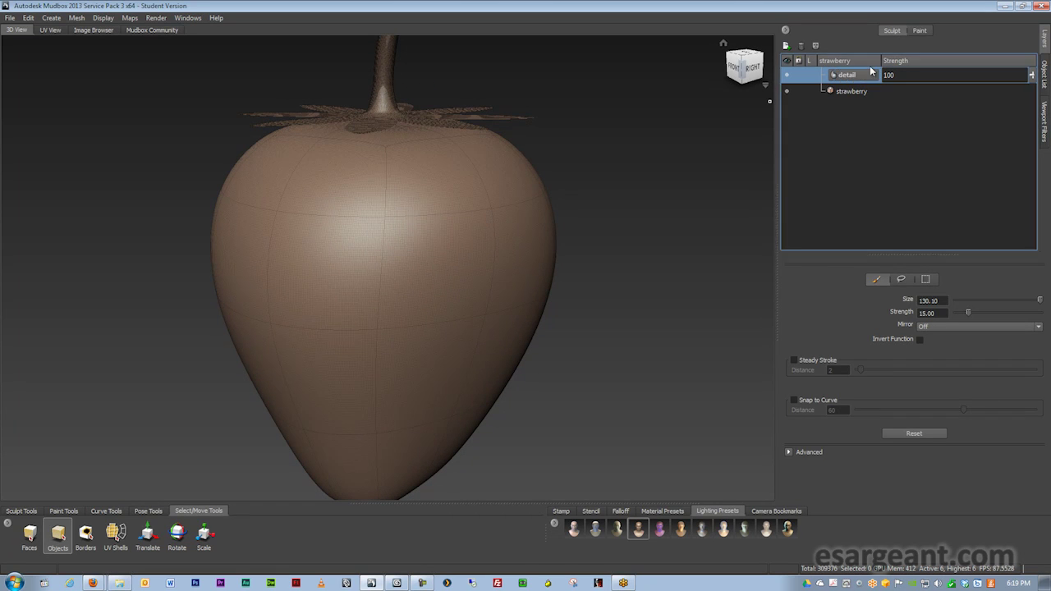
# - Turn the strawberry to a level view that shows the whole body, and open the Image Browser
pyautogui.keyDown('alt'); pyautogui.moveTo(500, 225); pyautogui.dragTo(736, 172); pyautogui.keyUp('alt')
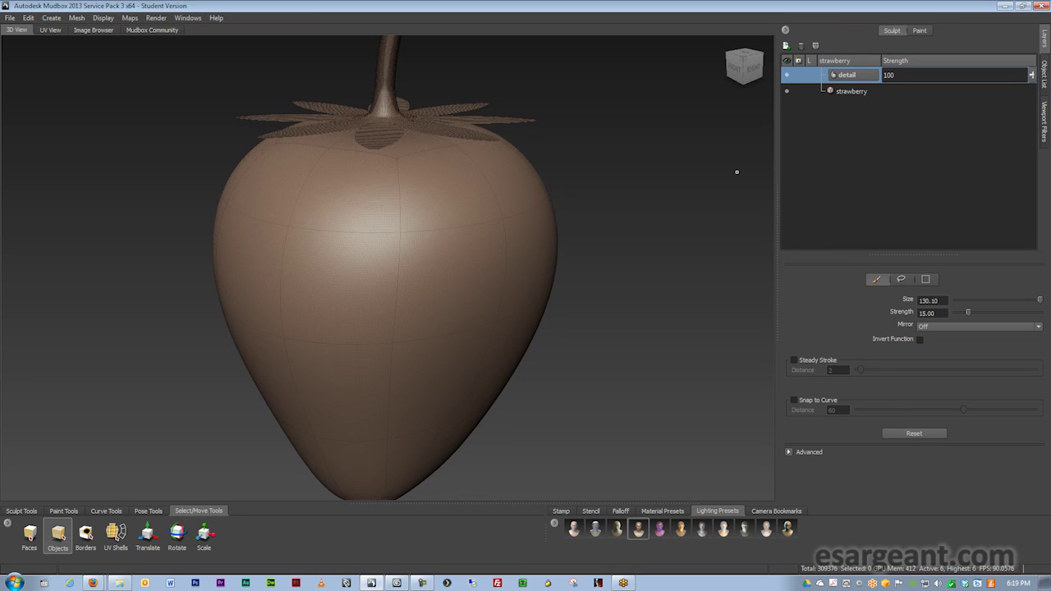
pyautogui.keyDown('alt'); pyautogui.moveTo(532, 154); pyautogui.dragTo(536, 244); pyautogui.keyUp('alt')
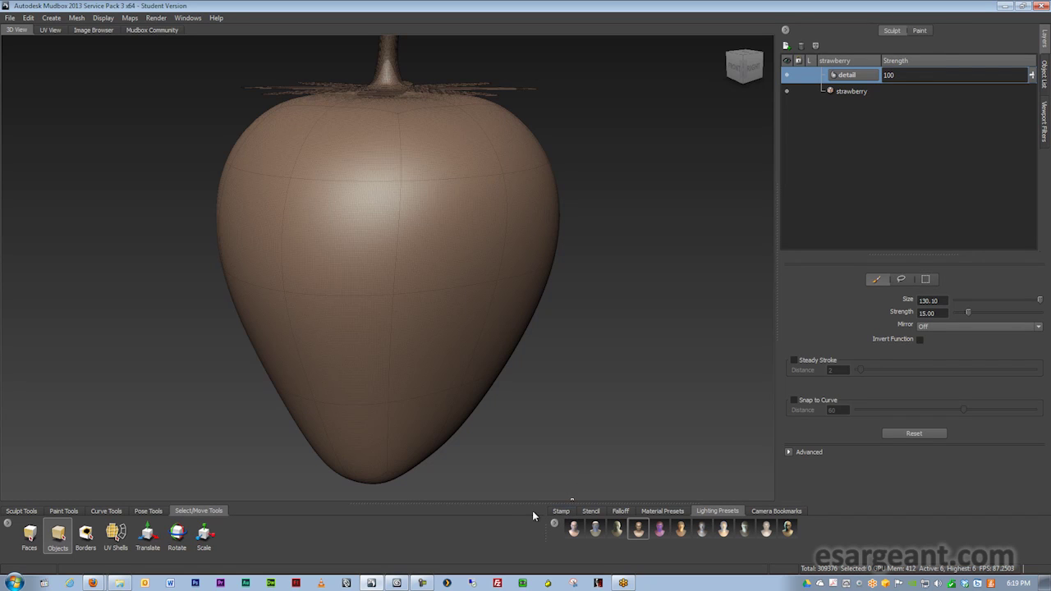
pyautogui.click(93, 30)
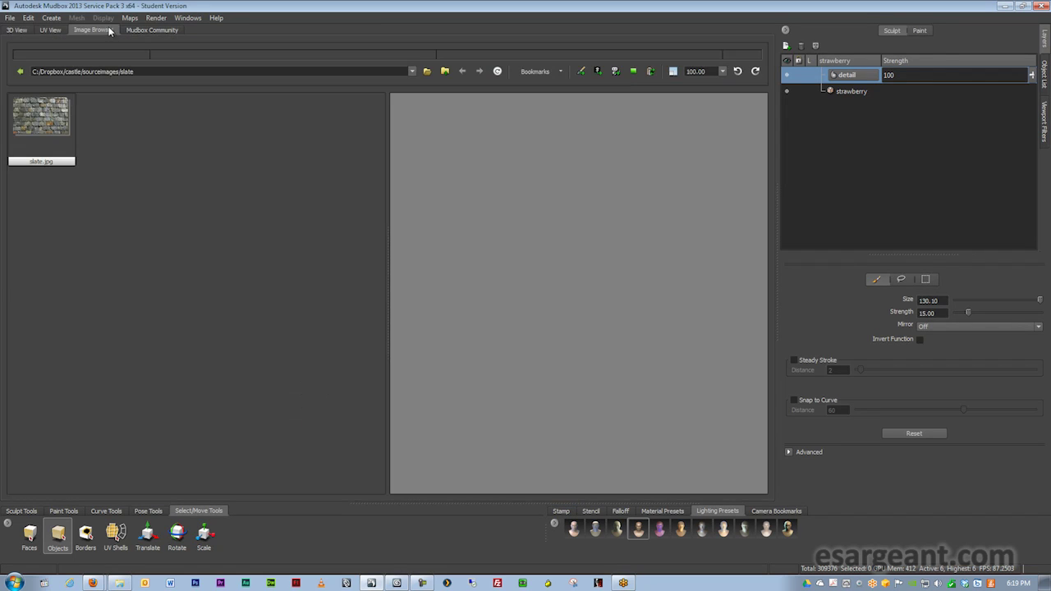
pyautogui.click(428, 72)
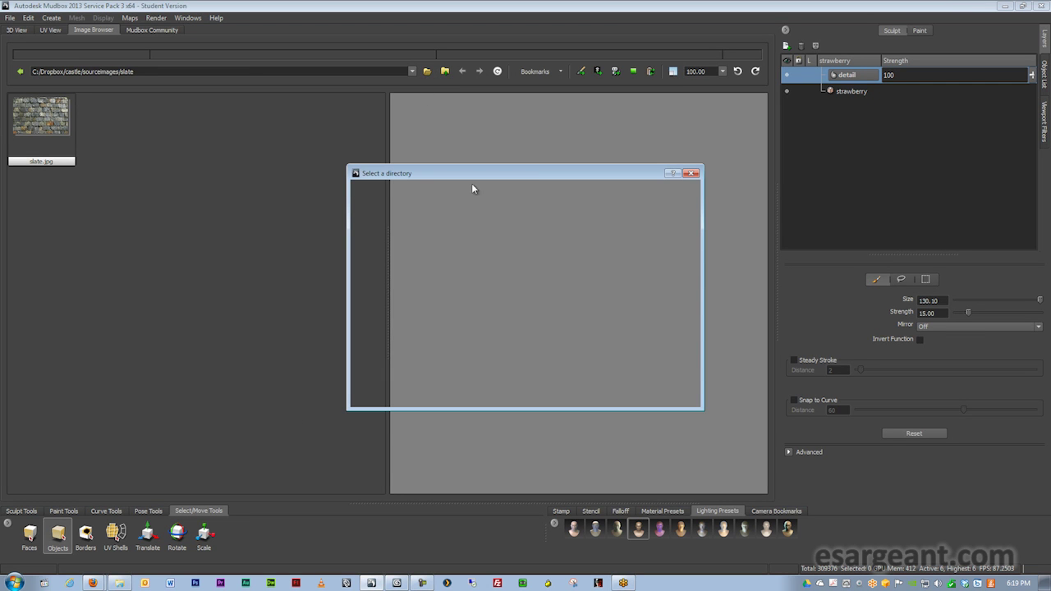
pyautogui.moveTo(536, 175); pyautogui.dragTo(375, 144)
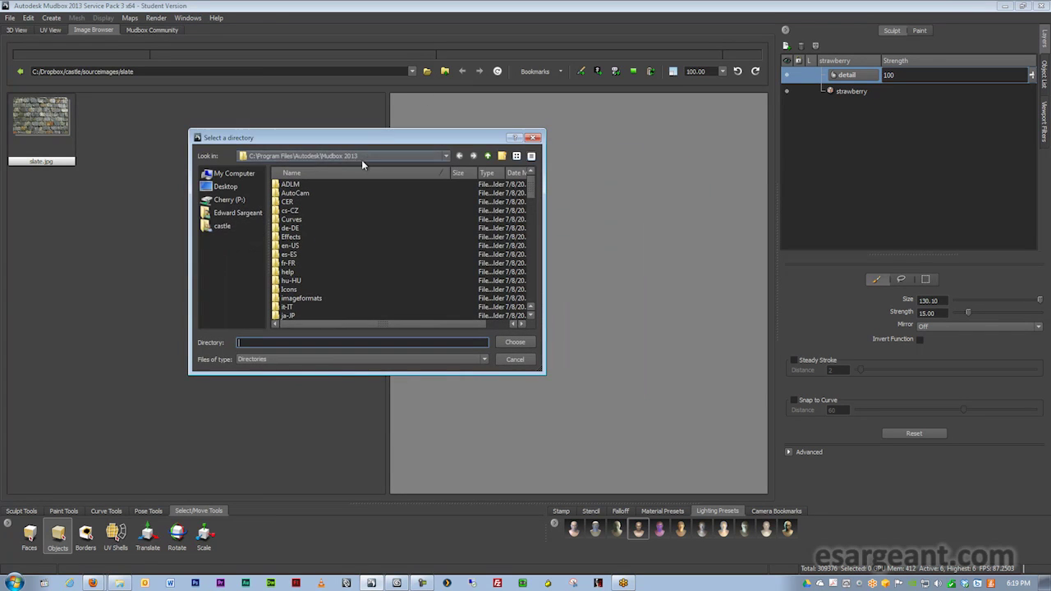
pyautogui.click(231, 175)
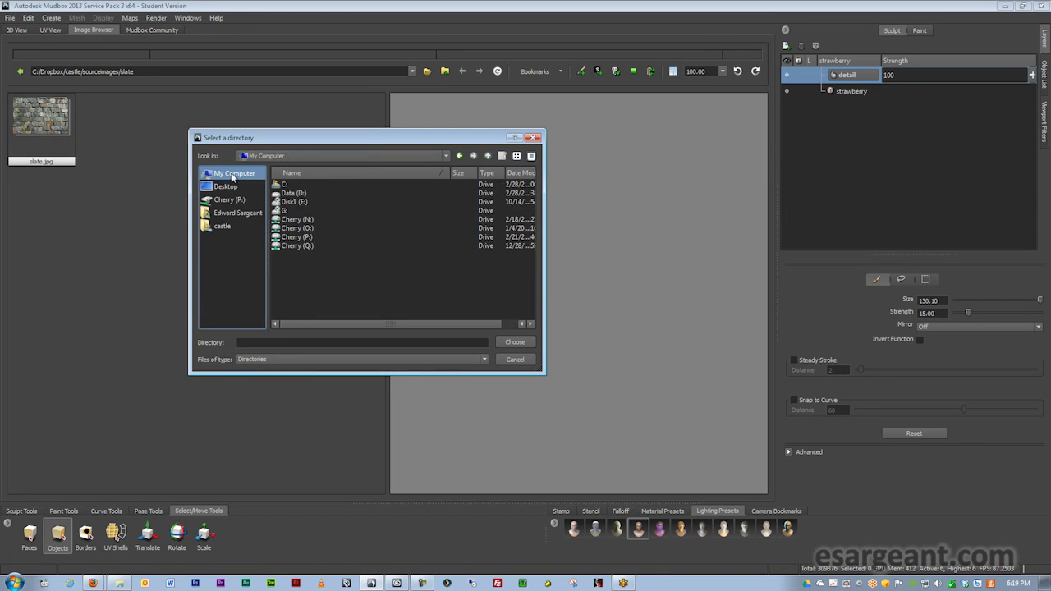
pyautogui.doubleClick(294, 194)
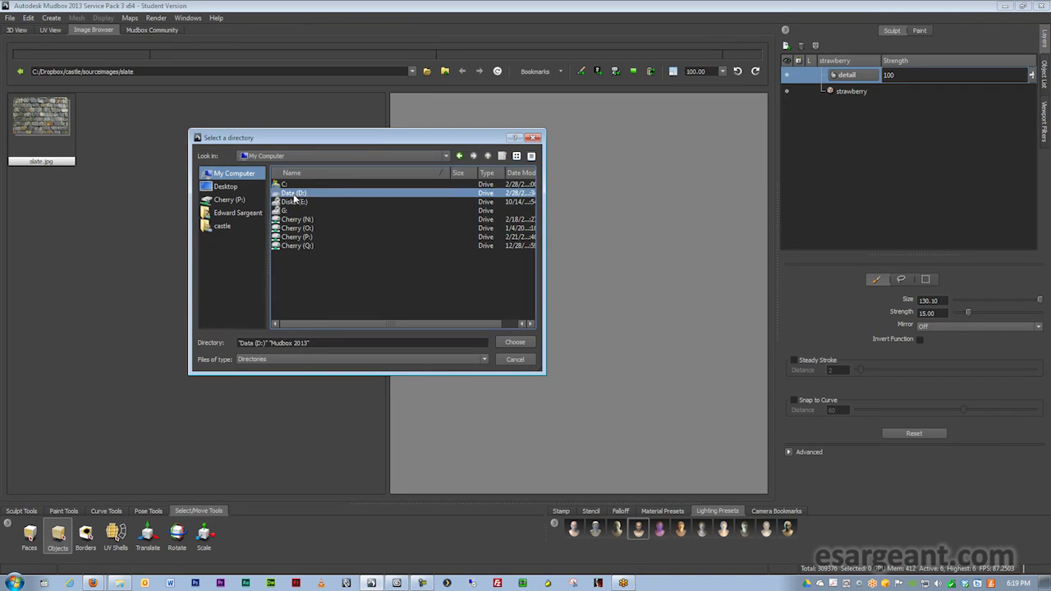
pyautogui.doubleClick(294, 210)
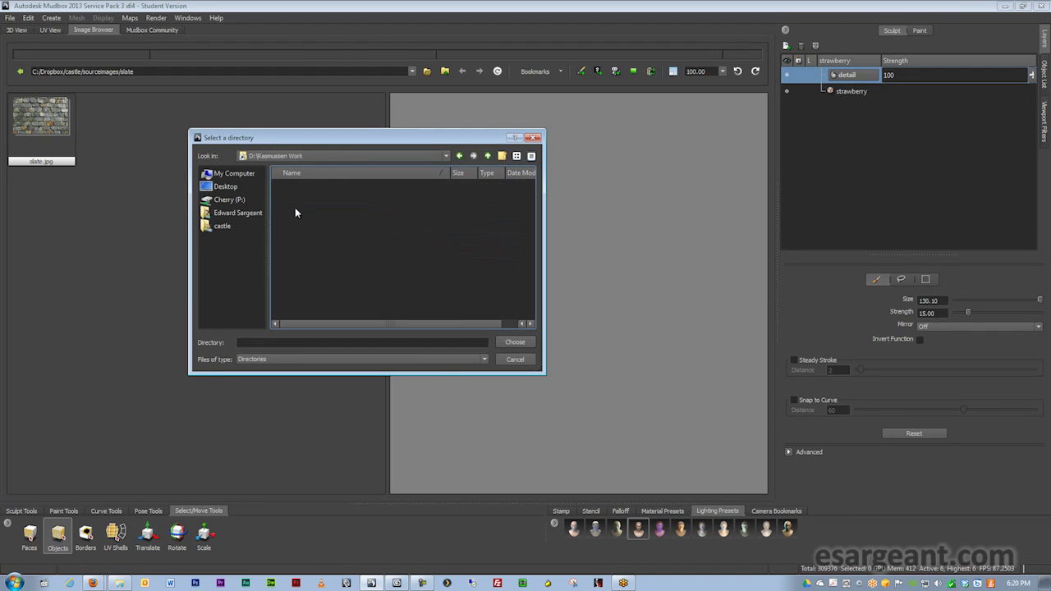
pyautogui.moveTo(333, 140); pyautogui.dragTo(323, 151)
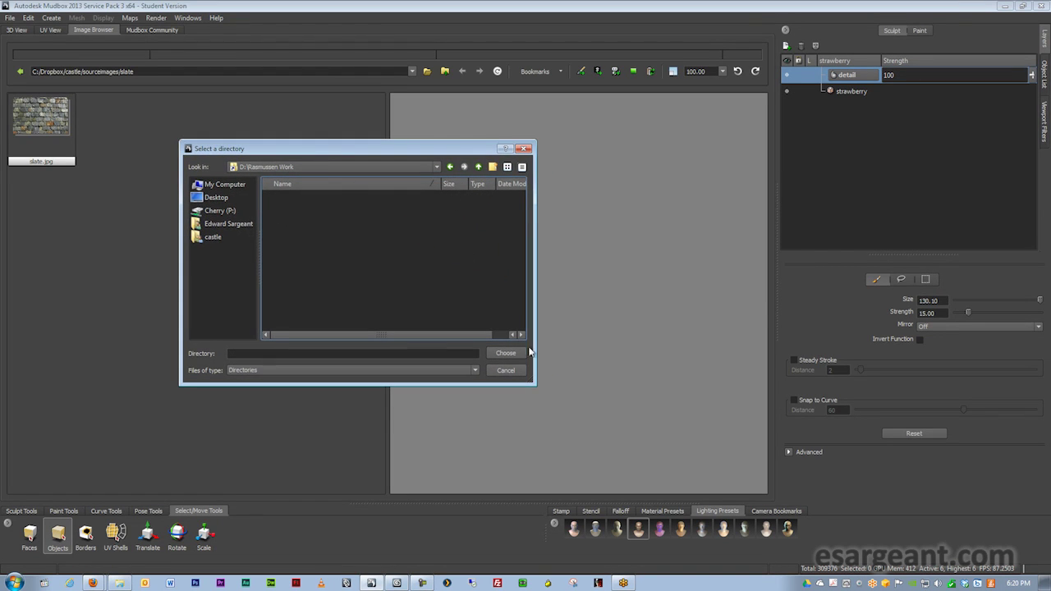
pyautogui.moveTo(536, 378); pyautogui.dragTo(688, 478)
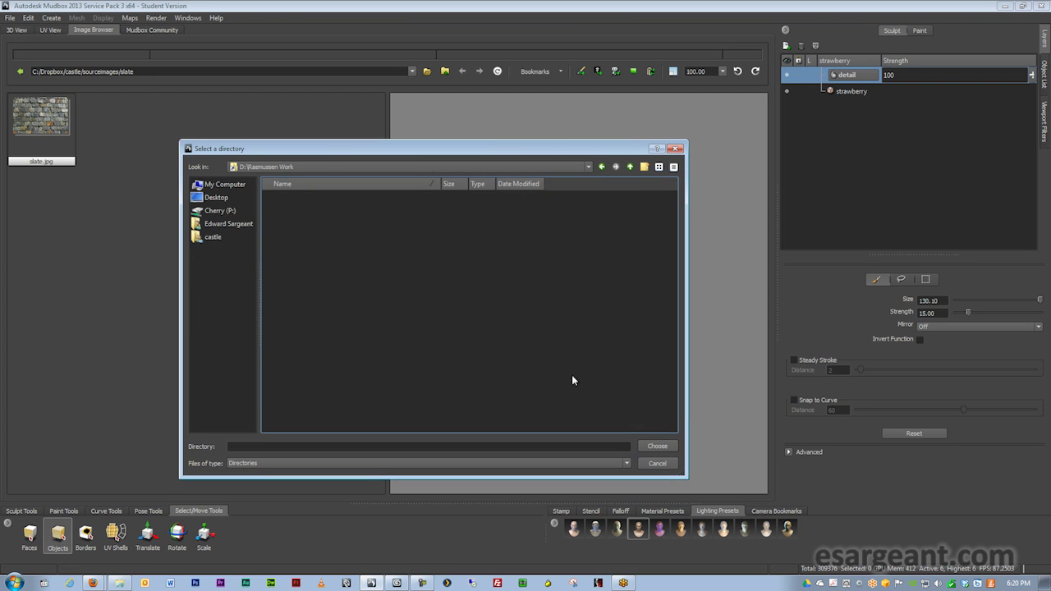
pyautogui.moveTo(325, 154); pyautogui.dragTo(298, 138)
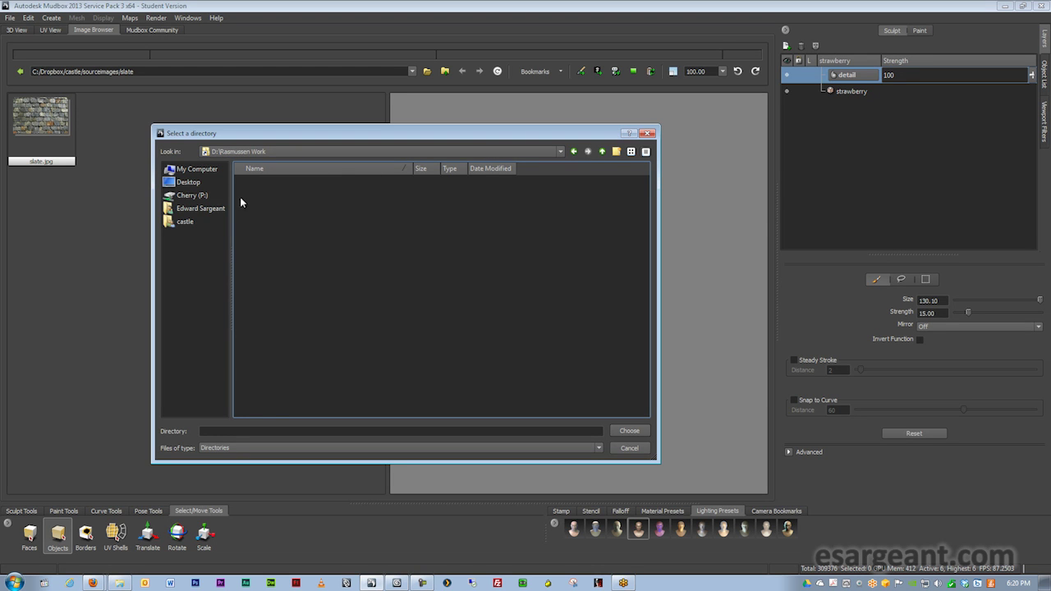
pyautogui.click(199, 170)
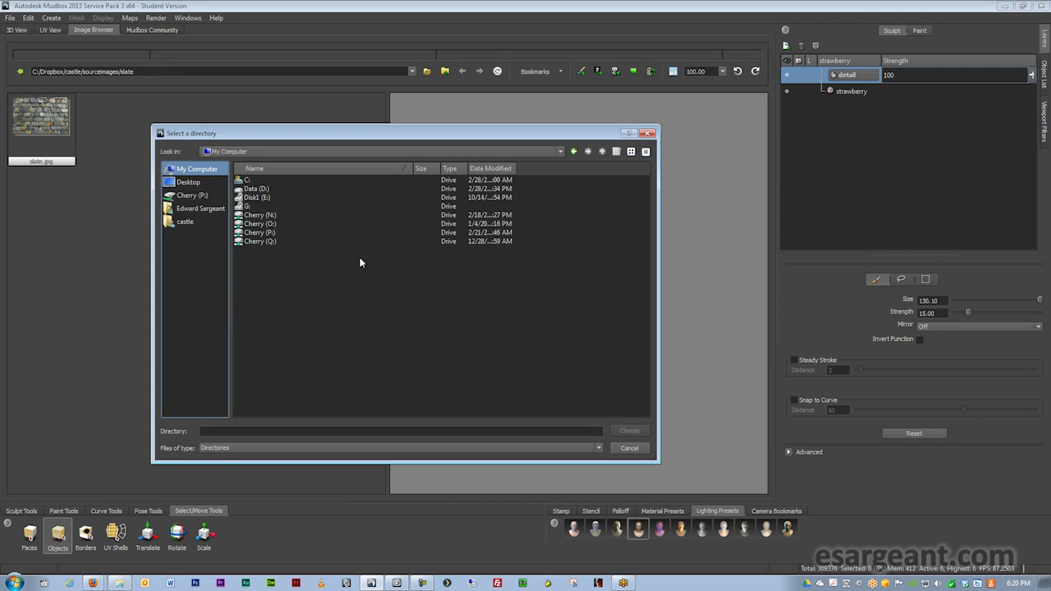
pyautogui.click(629, 448)
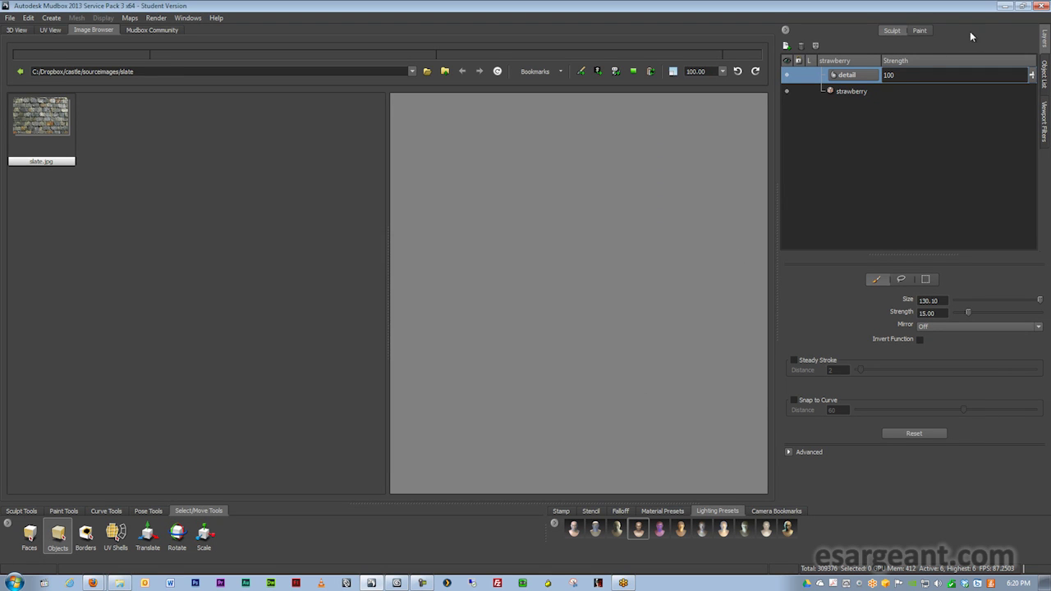
# - Switch to the Windows desktop and copy the ref folder from the strawberry project folder onto it
pyautogui.click(1006, 6)
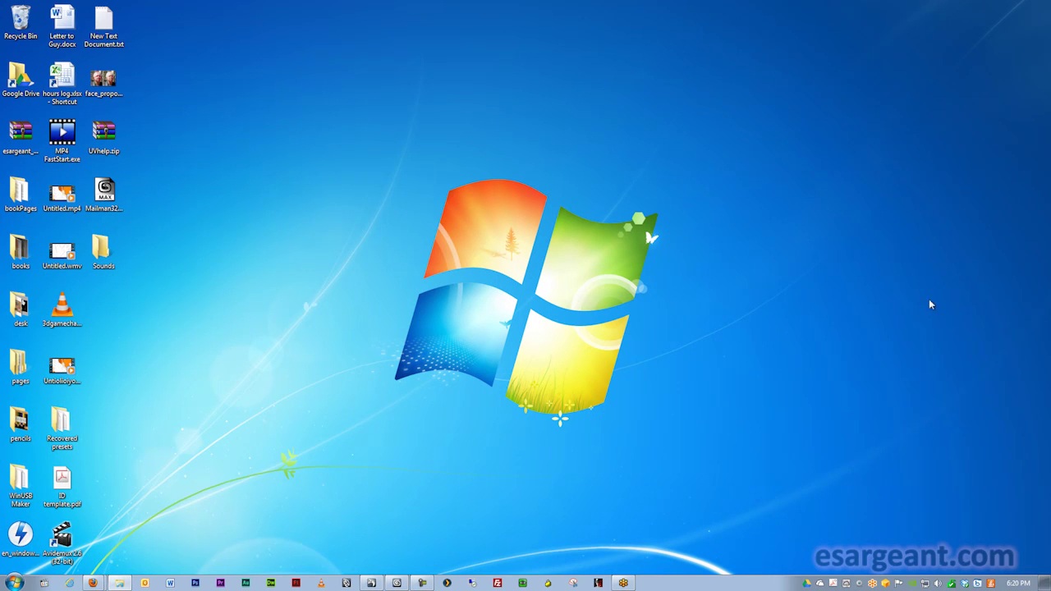
pyautogui.moveTo(1050, 107); pyautogui.dragTo(364, 93)
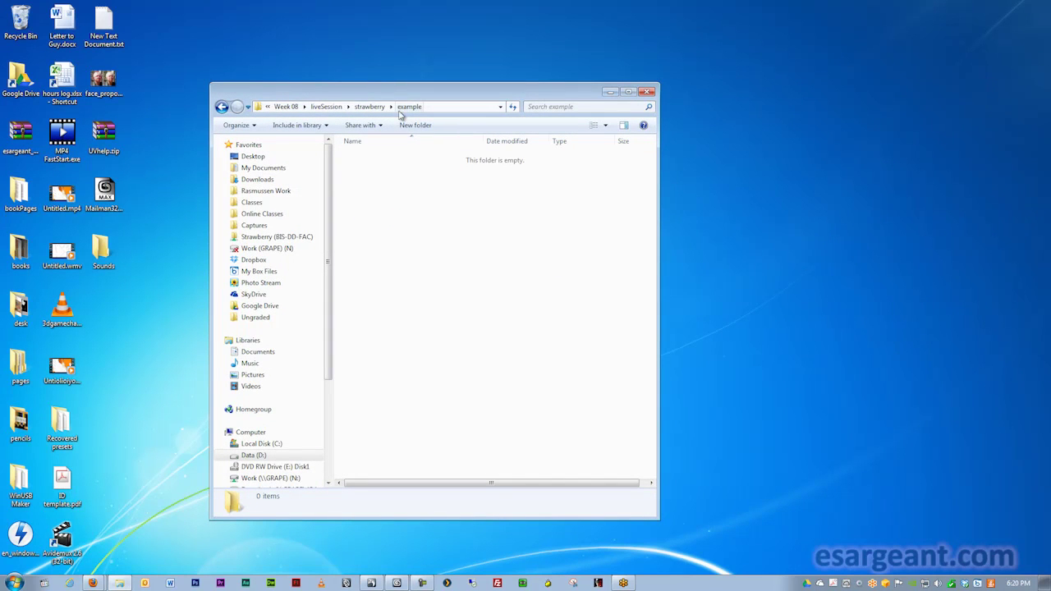
pyautogui.click(367, 108)
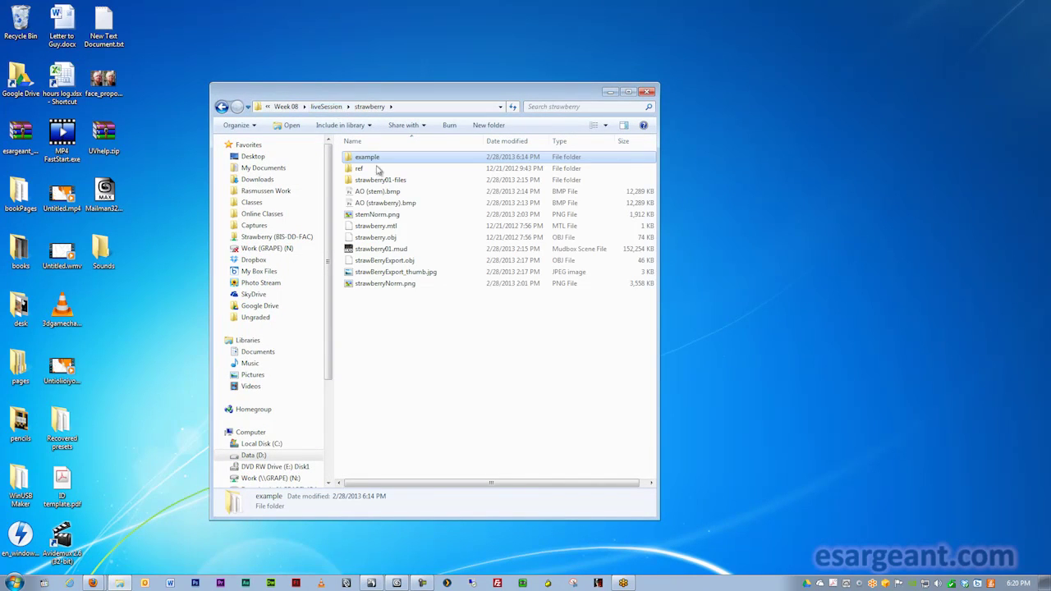
pyautogui.moveTo(359, 169); pyautogui.dragTo(145, 306, button='right')
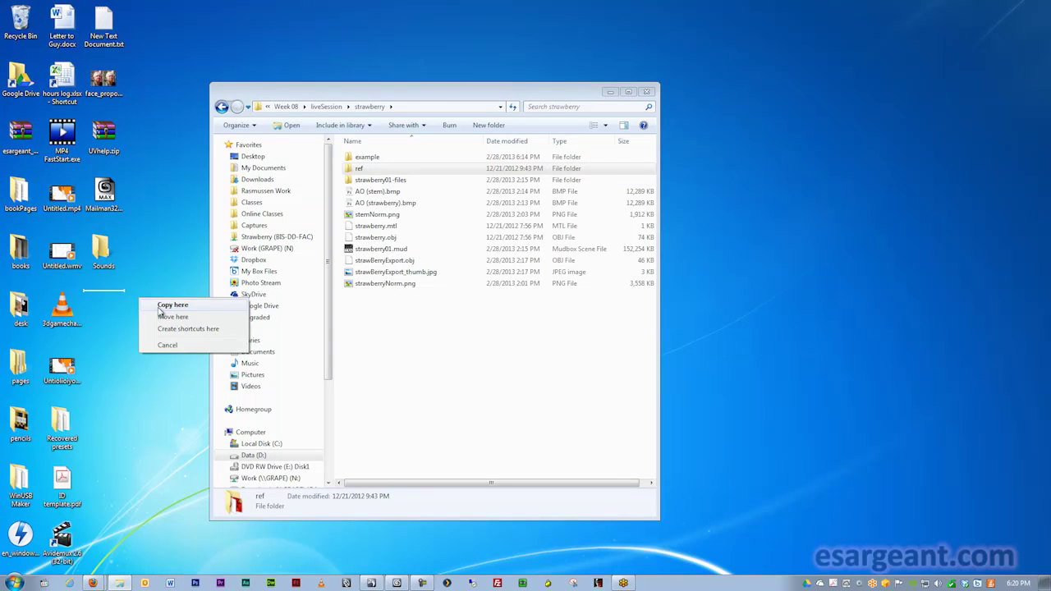
pyautogui.click(153, 307)
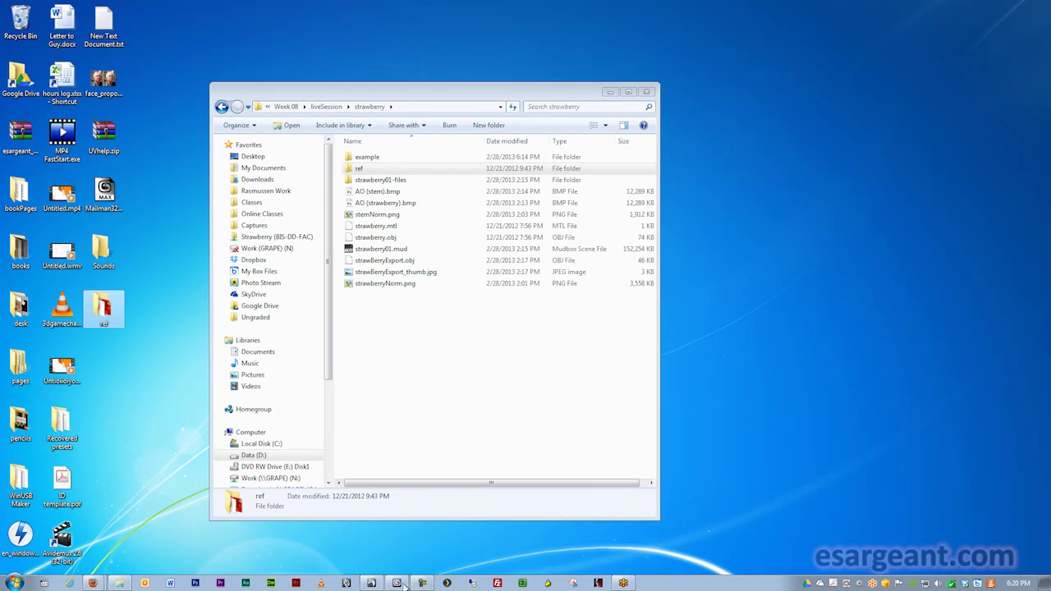
# - Switch back to Mudbox and load the desktop's ref folder into the Image Browser
pyautogui.click(371, 583)
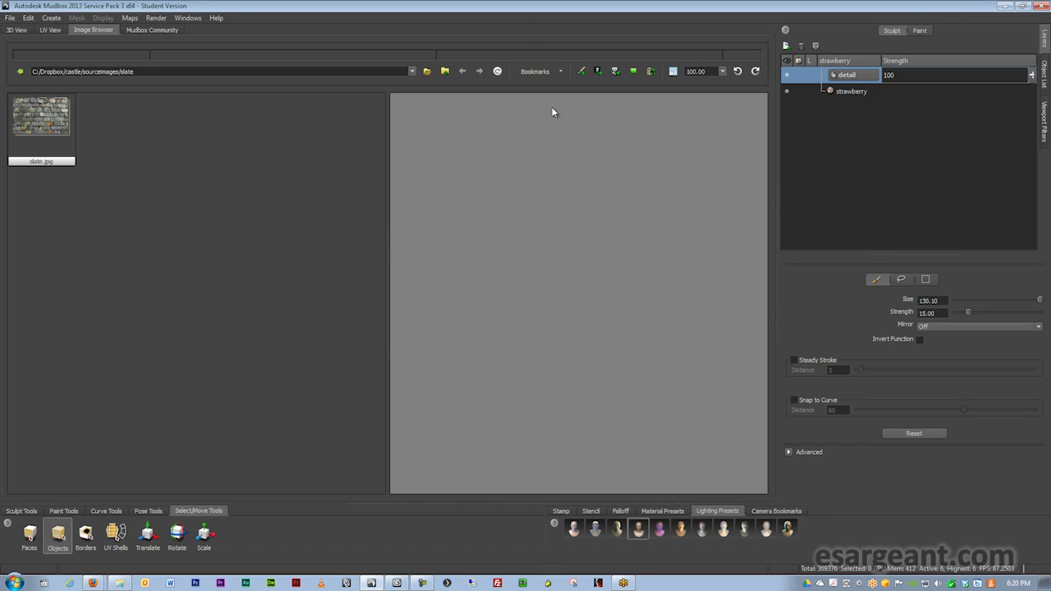
pyautogui.click(427, 72)
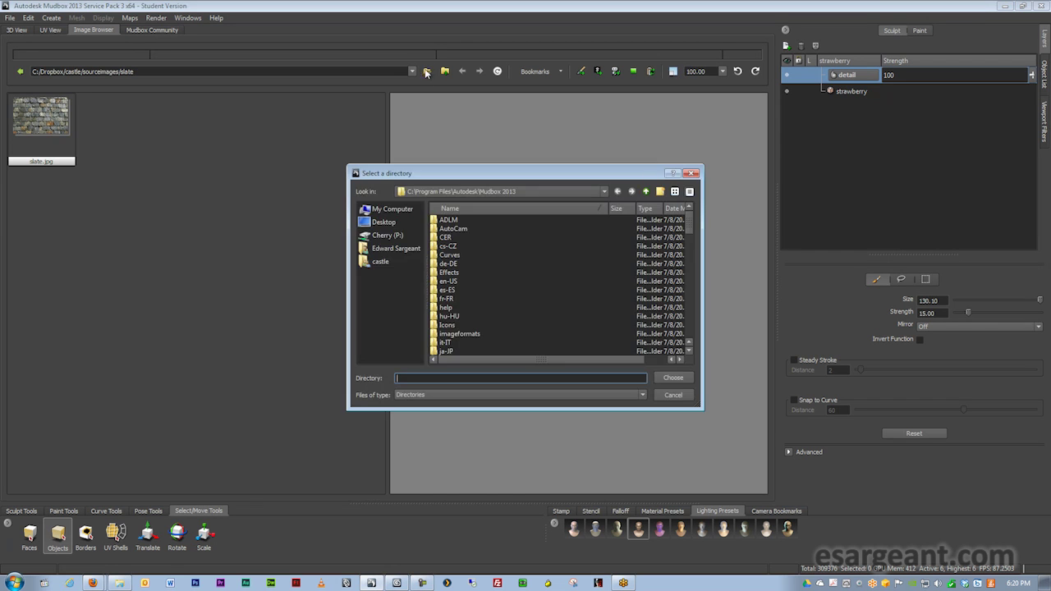
pyautogui.click(386, 222)
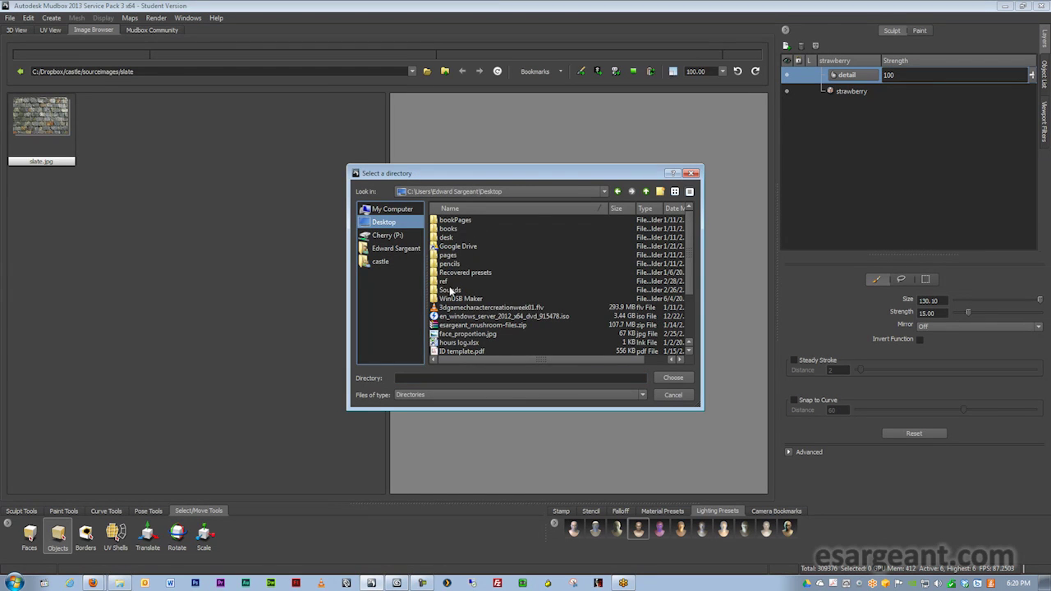
pyautogui.doubleClick(446, 280)
pyautogui.click(457, 222)
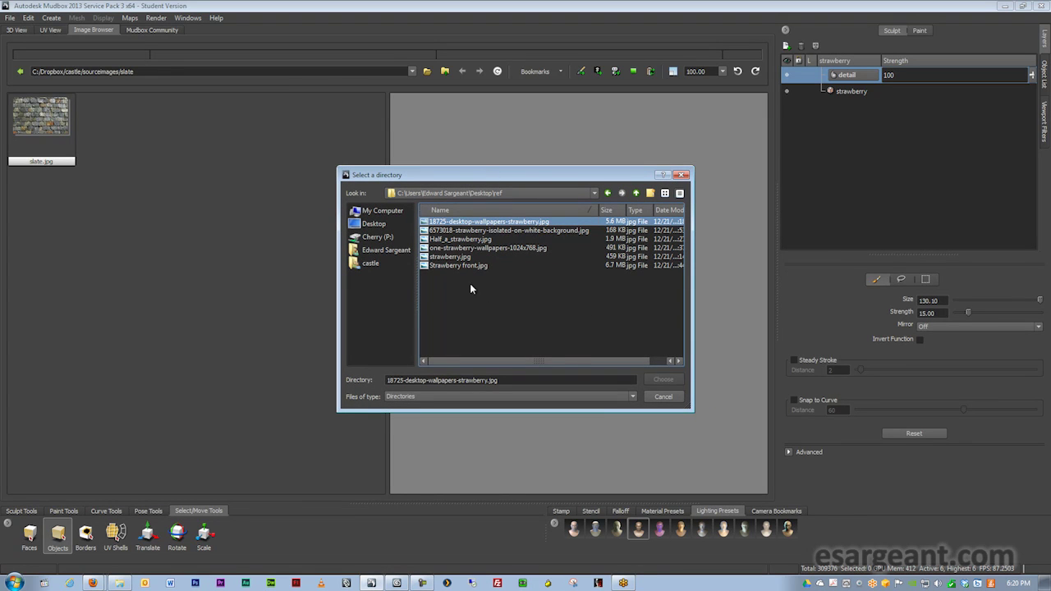
pyautogui.click(636, 193)
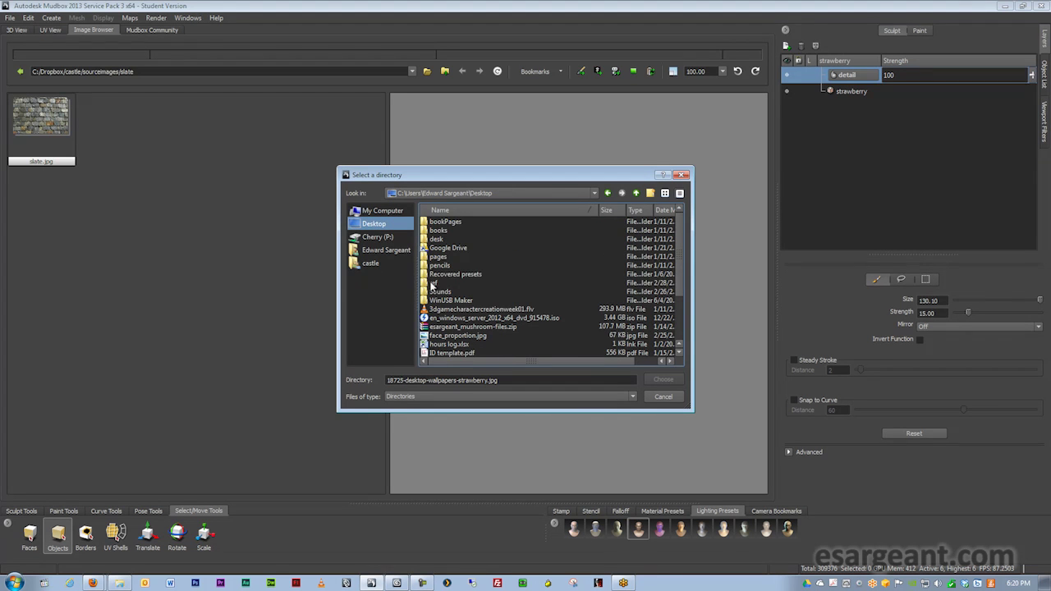
pyautogui.click(432, 282)
pyautogui.click(663, 379)
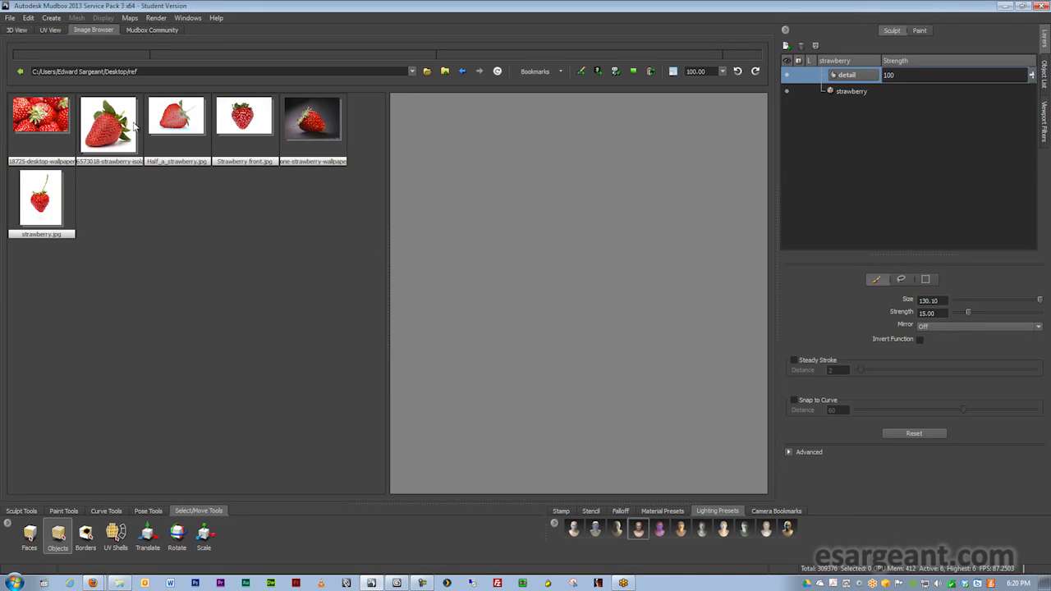
# - Preview strawberry.jpg and Half_a_strawberry.jpg, and set the image zoom to 33.33
pyautogui.click(49, 211)
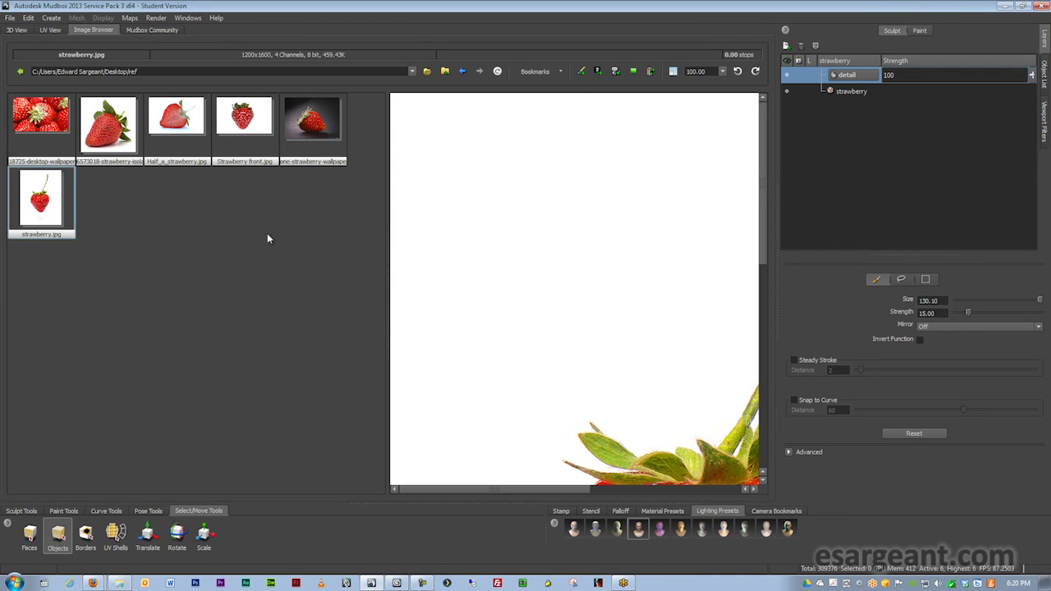
pyautogui.scroll(-3, 649, 356)
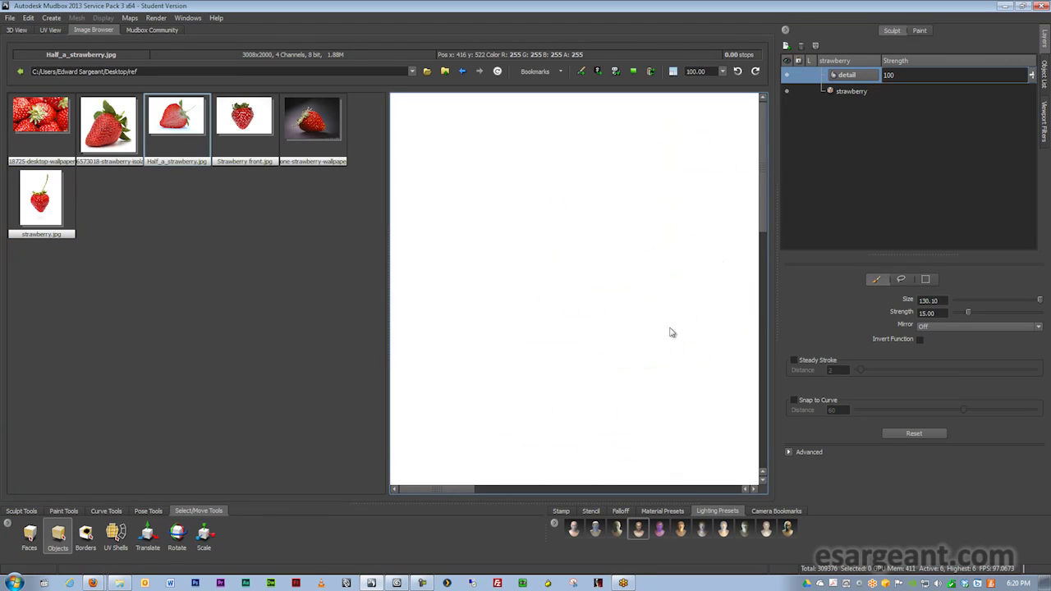
pyautogui.click(721, 72)
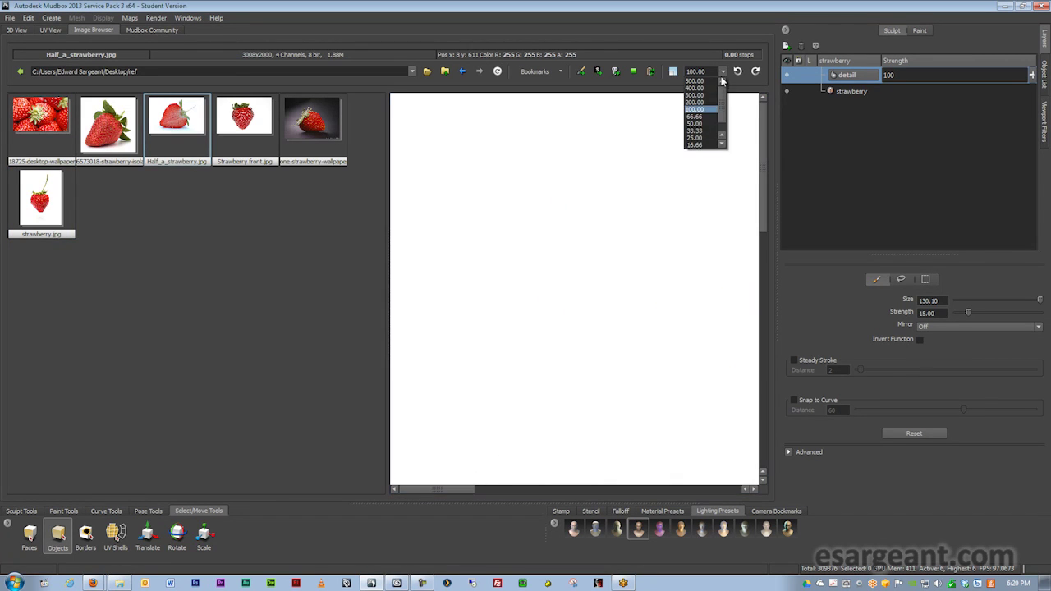
pyautogui.click(701, 134)
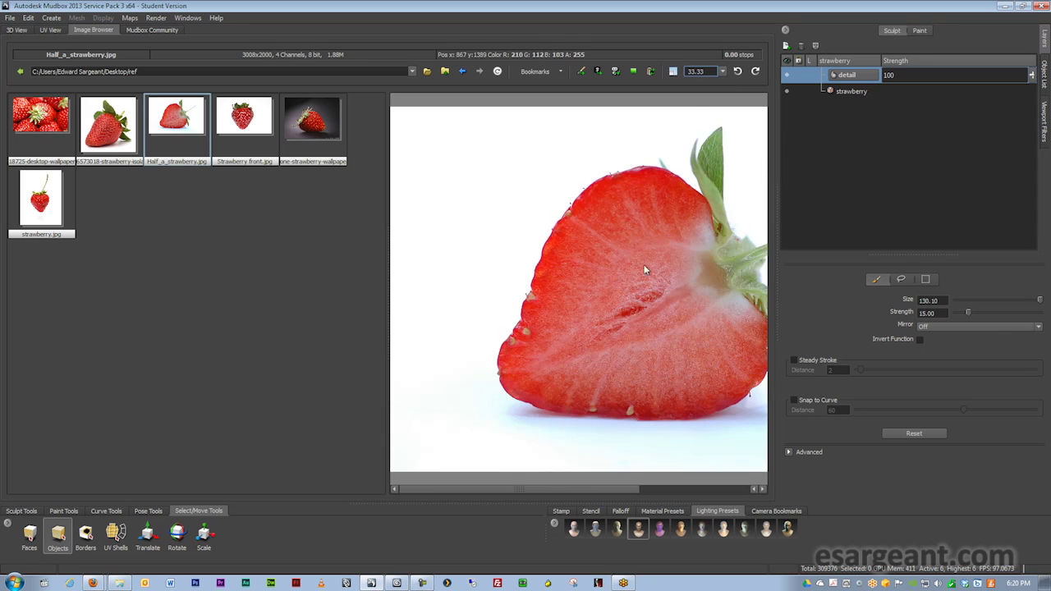
# - Set the 6573018 strawberry-isolated-on-white-background image as the stencil and return to the 3D view
pyautogui.press('Left')
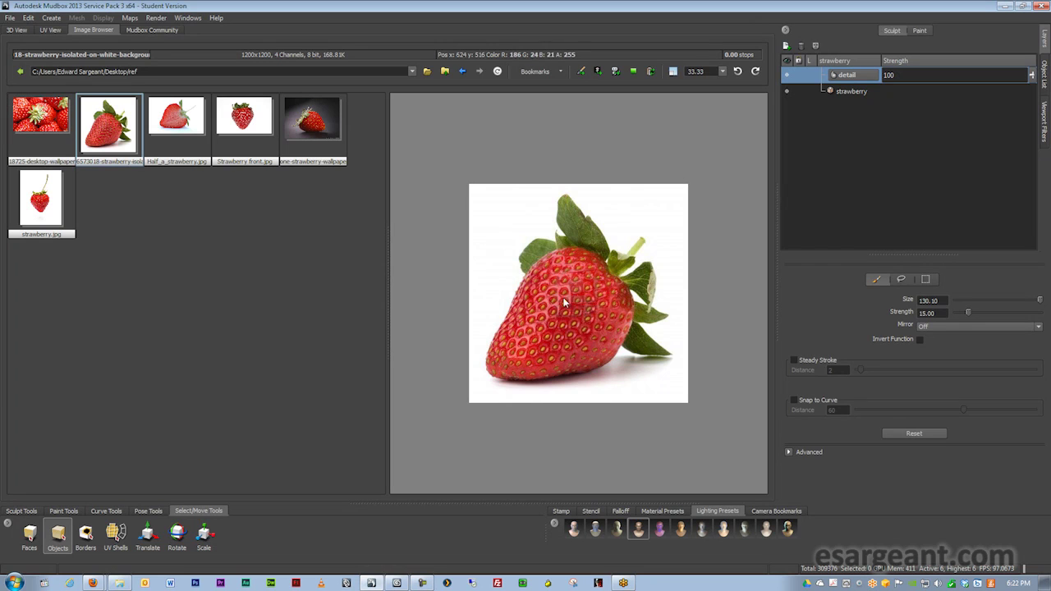
pyautogui.click(598, 72)
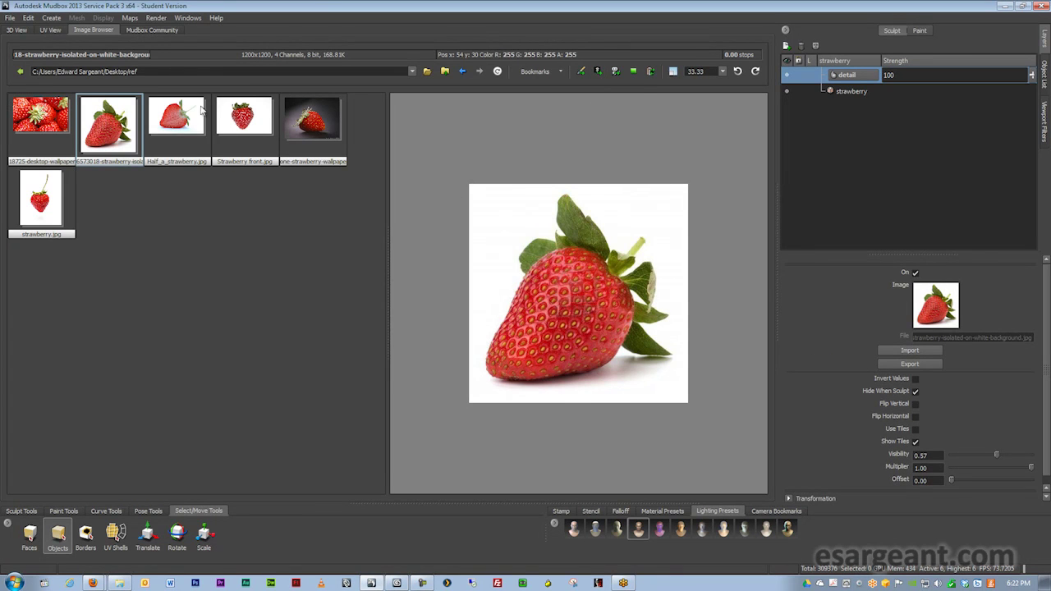
pyautogui.click(18, 30)
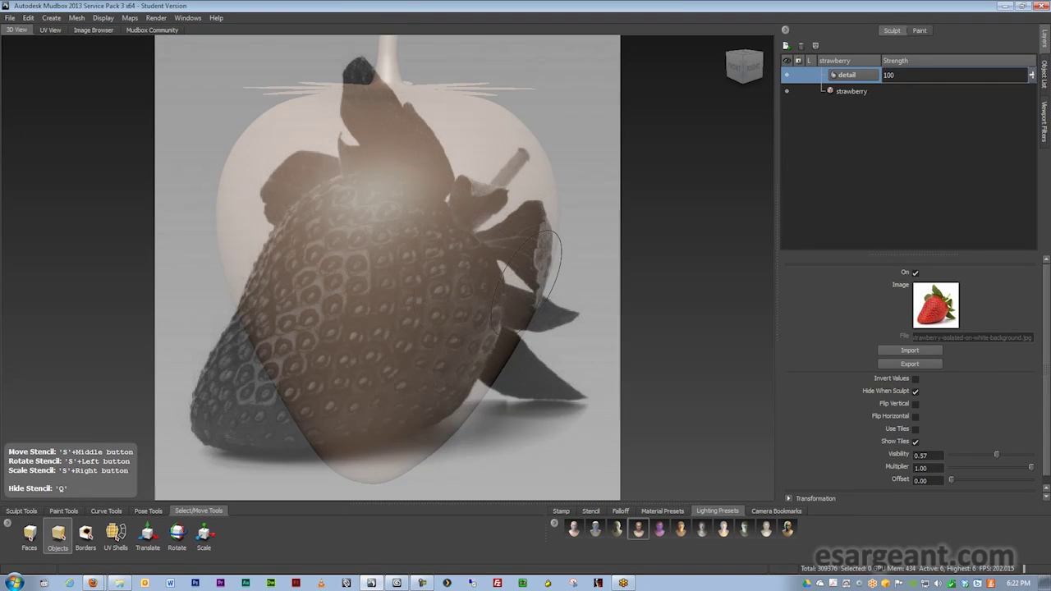
# - Rotate, scale and move the stencil so the upright photographed strawberry and its seeds cover the model's body
pyautogui.moveTo(368, 337)
pyautogui.mouseDown()
pyautogui.moveTo(399, 335)
pyautogui.moveTo(298, 332)
pyautogui.mouseUp()
pyautogui.moveTo(426, 320); pyautogui.dragTo(403, 330)
pyautogui.moveTo(403, 330); pyautogui.dragTo(382, 261, button='middle')
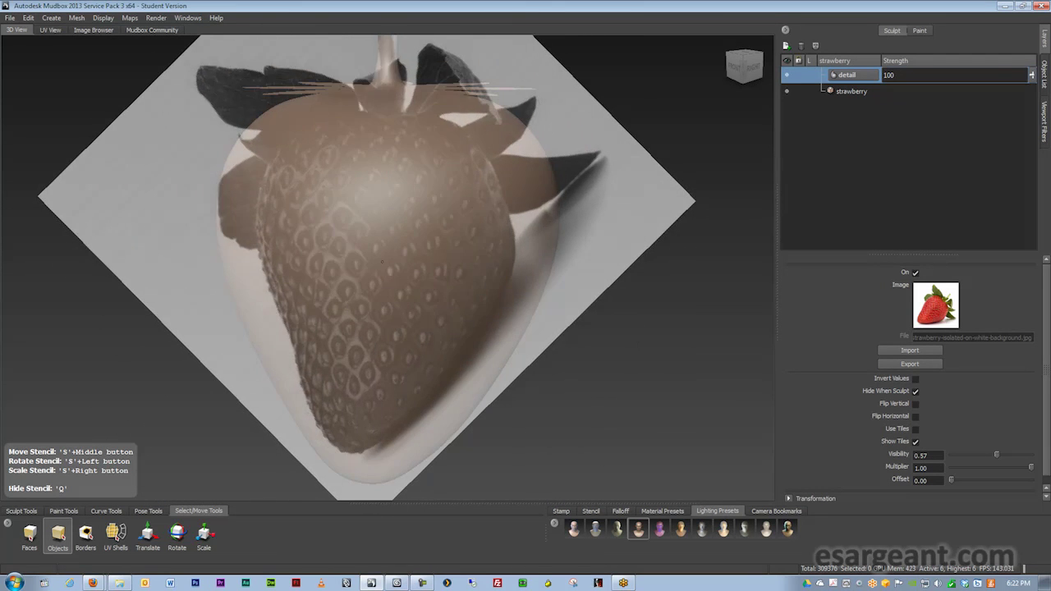
pyautogui.moveTo(413, 279)
pyautogui.mouseDown(button='right')
pyautogui.moveTo(443, 281)
pyautogui.moveTo(429, 283)
pyautogui.mouseUp(button='right')
pyautogui.moveTo(429, 283); pyautogui.dragTo(432, 246, button='middle')
pyautogui.moveTo(466, 233); pyautogui.dragTo(452, 230, button='right')
pyautogui.moveTo(452, 230); pyautogui.dragTo(446, 245, button='middle')
pyautogui.moveTo(446, 246); pyautogui.dragTo(489, 270, button='right')
pyautogui.moveTo(491, 267); pyautogui.dragTo(487, 264, button='middle')
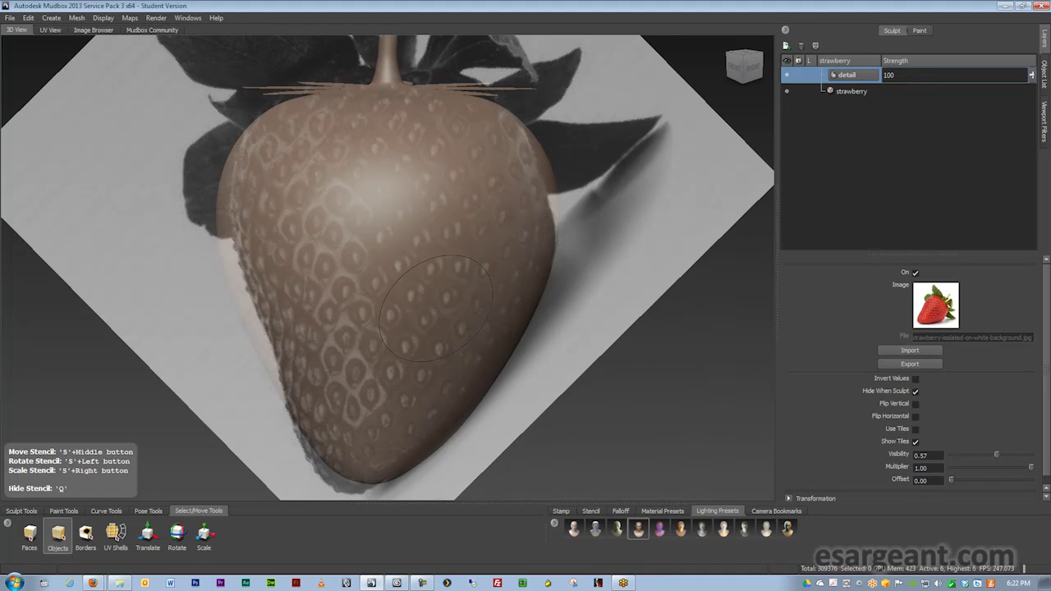
pyautogui.moveTo(436, 308); pyautogui.dragTo(433, 308, button='middle')
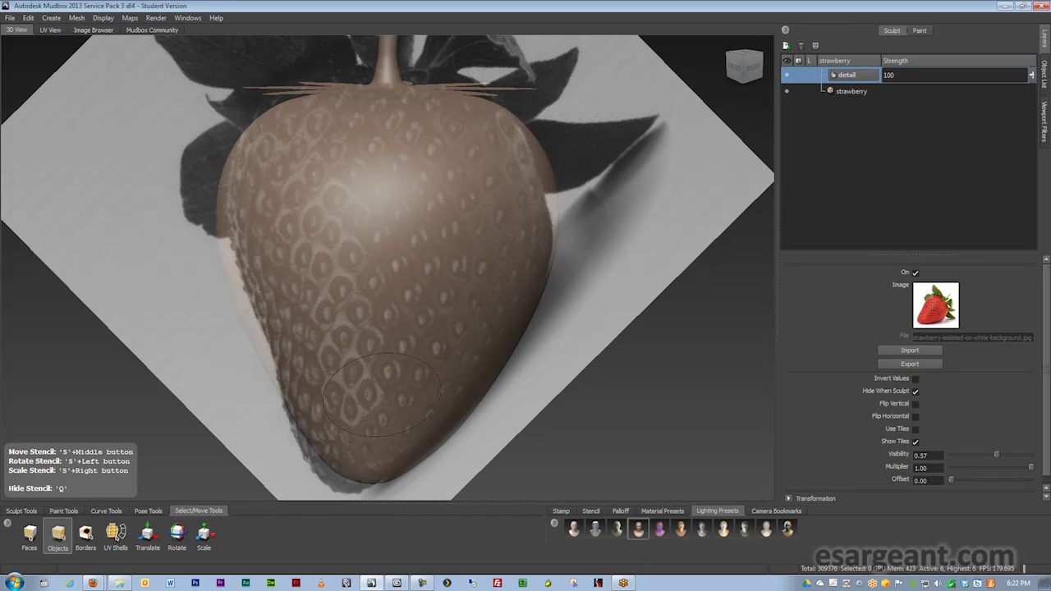
# - Save the current view of the aligned strawberry as a camera bookmark named frontFace
pyautogui.click(772, 511)
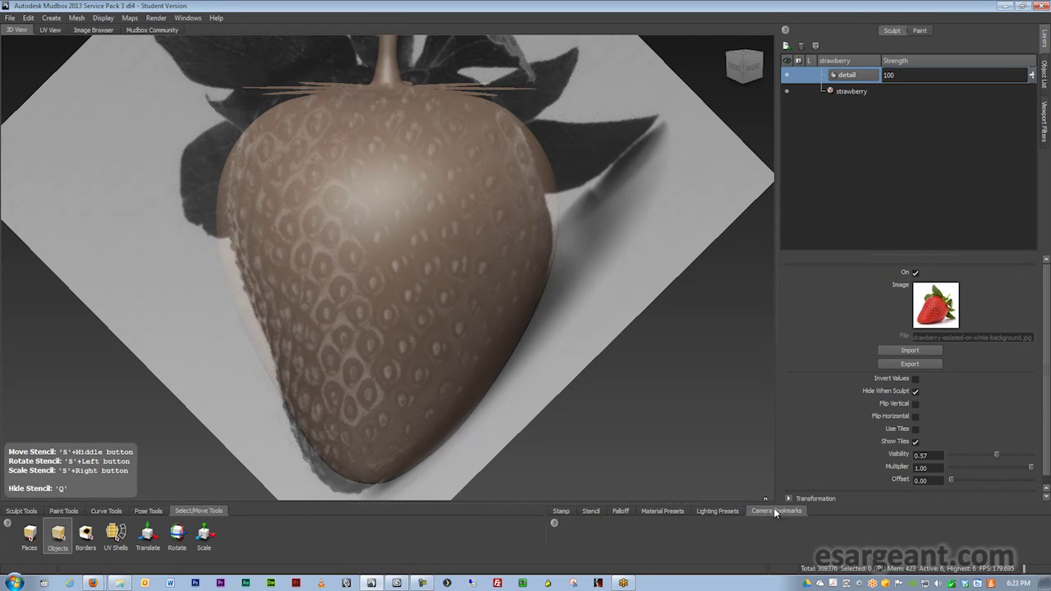
pyautogui.click(555, 522)
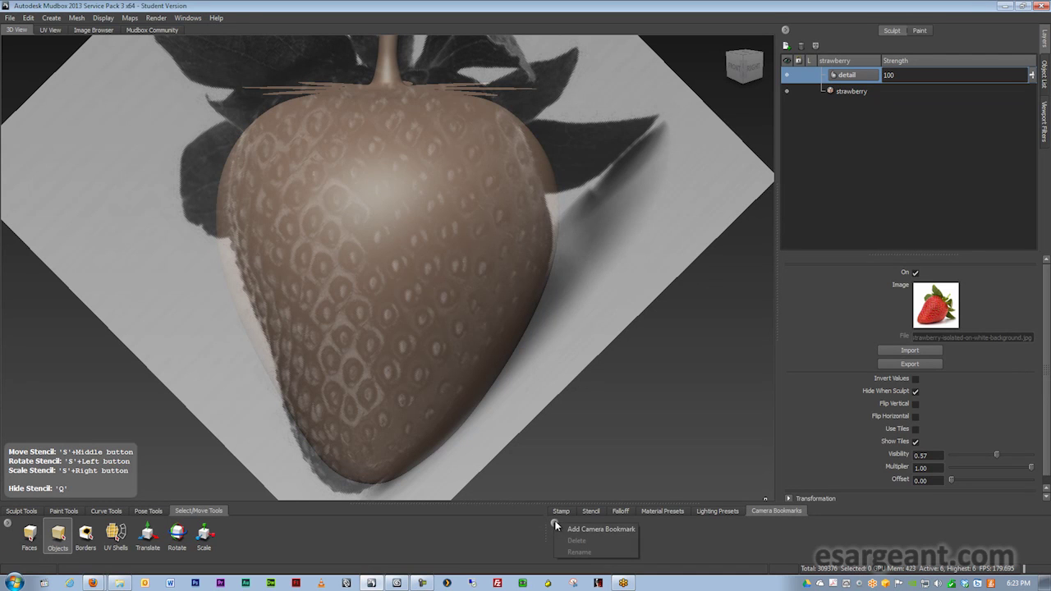
pyautogui.click(604, 530)
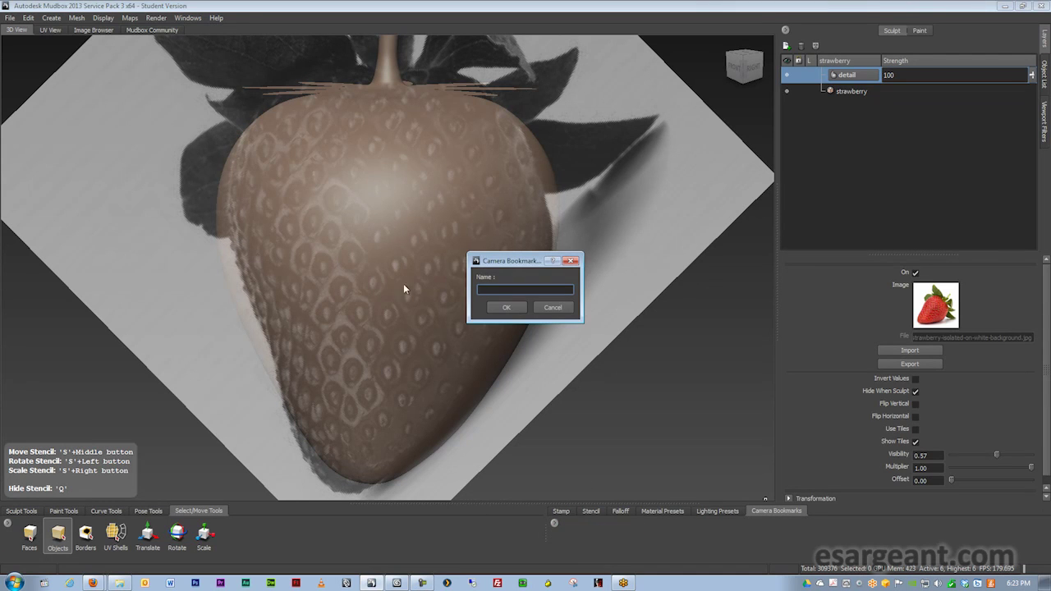
pyautogui.write('frontFace')
pyautogui.press('Return')
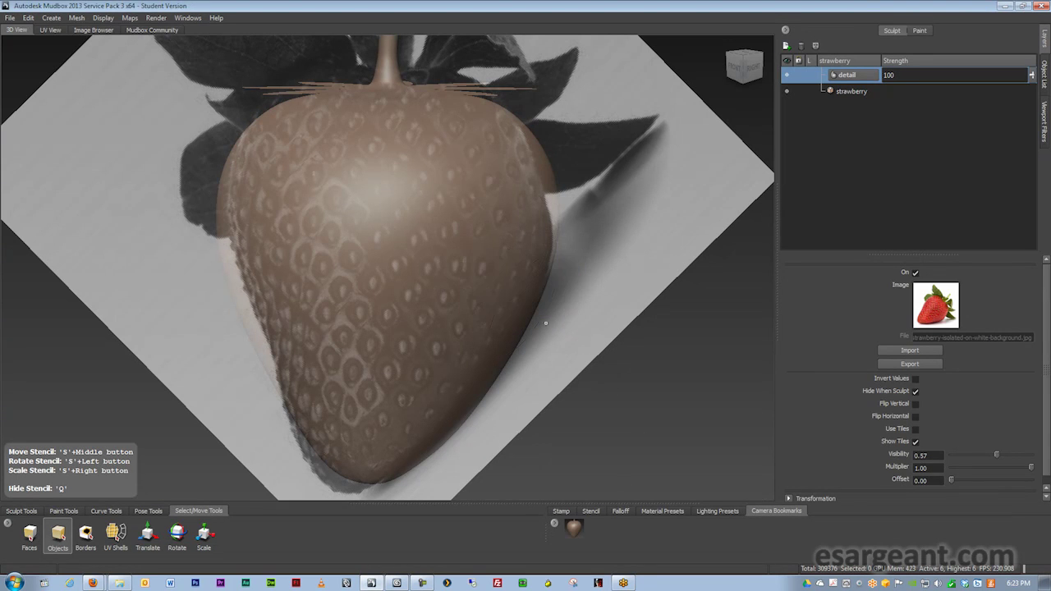
# - Turn the model away from the stencil and restore the aligned view from the frontFace camera bookmark
pyautogui.keyDown('alt'); pyautogui.moveTo(577, 419); pyautogui.dragTo(507, 366); pyautogui.keyUp('alt')
pyautogui.keyDown('alt'); pyautogui.moveTo(508, 367); pyautogui.dragTo(291, 458, button='middle'); pyautogui.keyUp('alt')
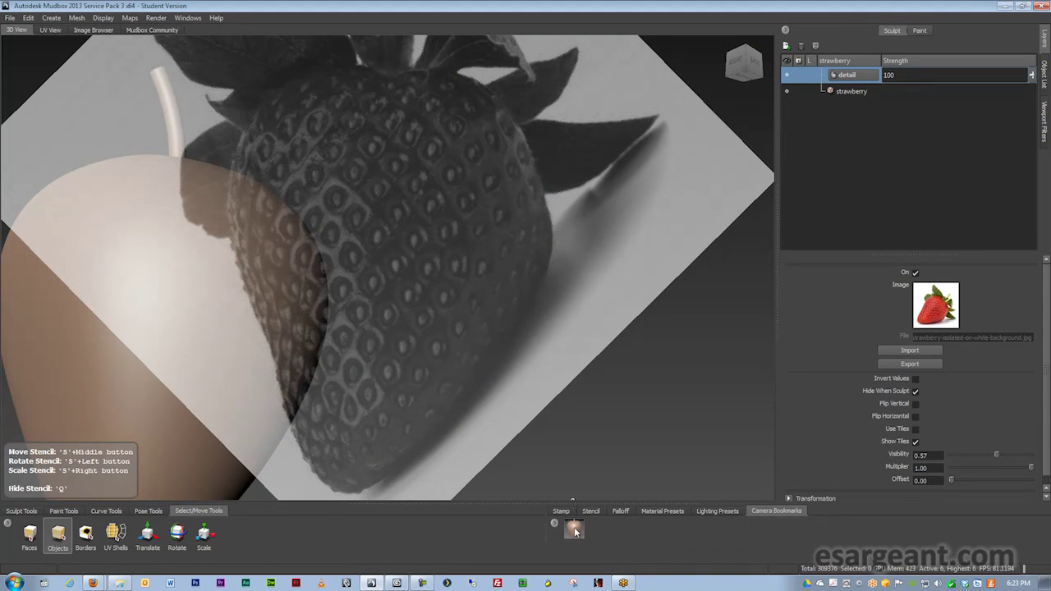
pyautogui.click(574, 530)
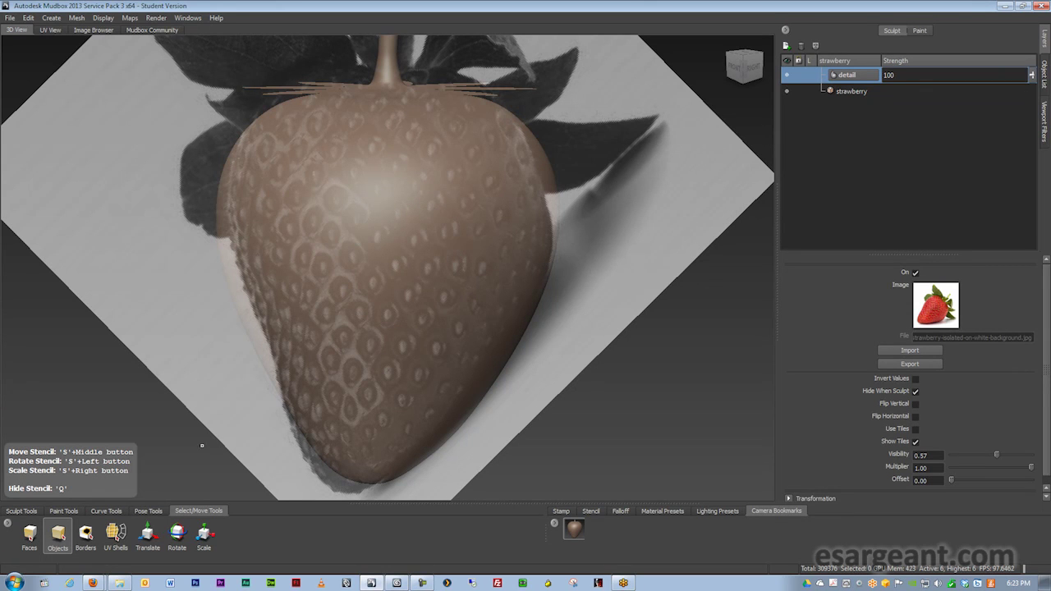
# - Sculpt the seed relief through the stencil across the strawberry's front at the highest subdivision level, using the Sculpt brush at strength 14.40
pyautogui.click(31, 512)
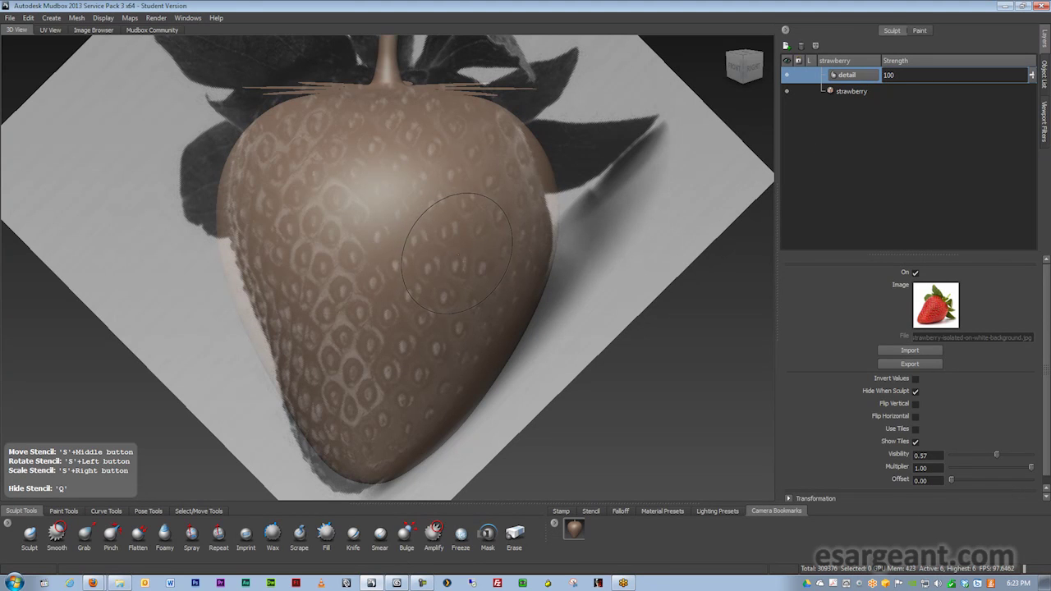
pyautogui.press('pageup')
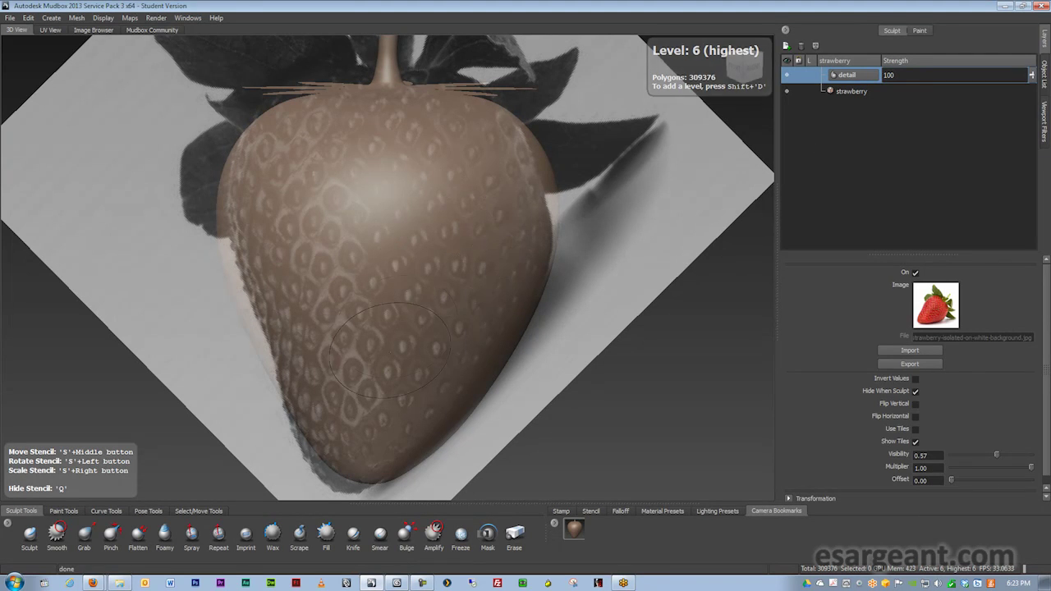
pyautogui.click(30, 533)
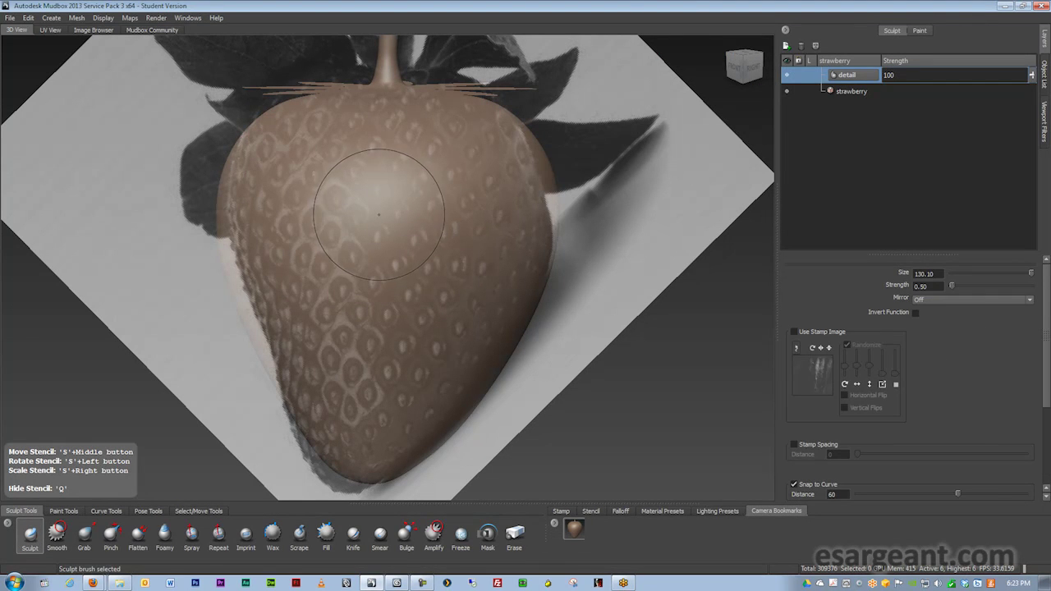
pyautogui.press('q')
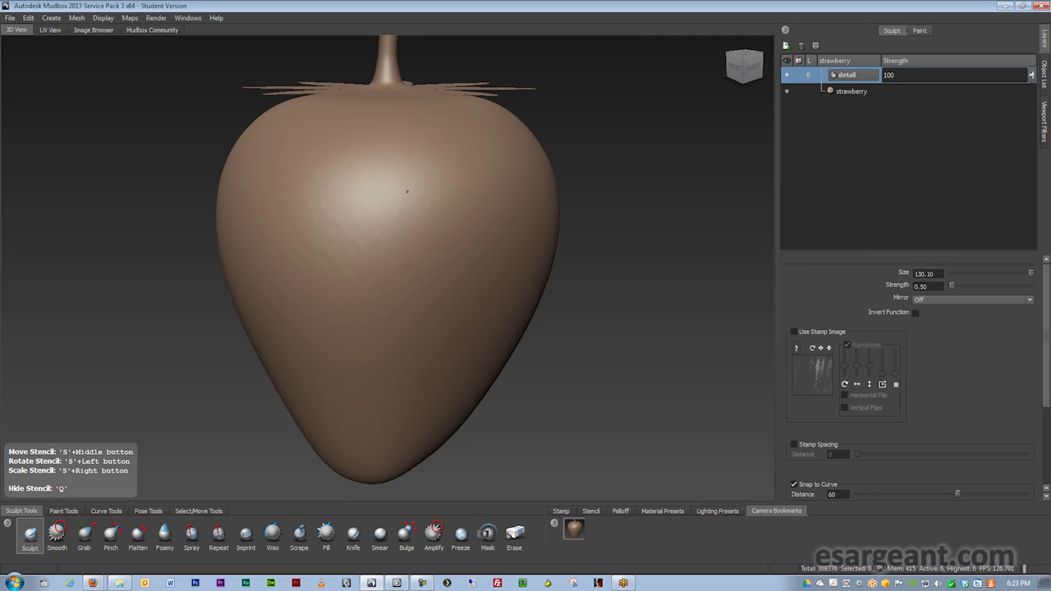
pyautogui.press('q')
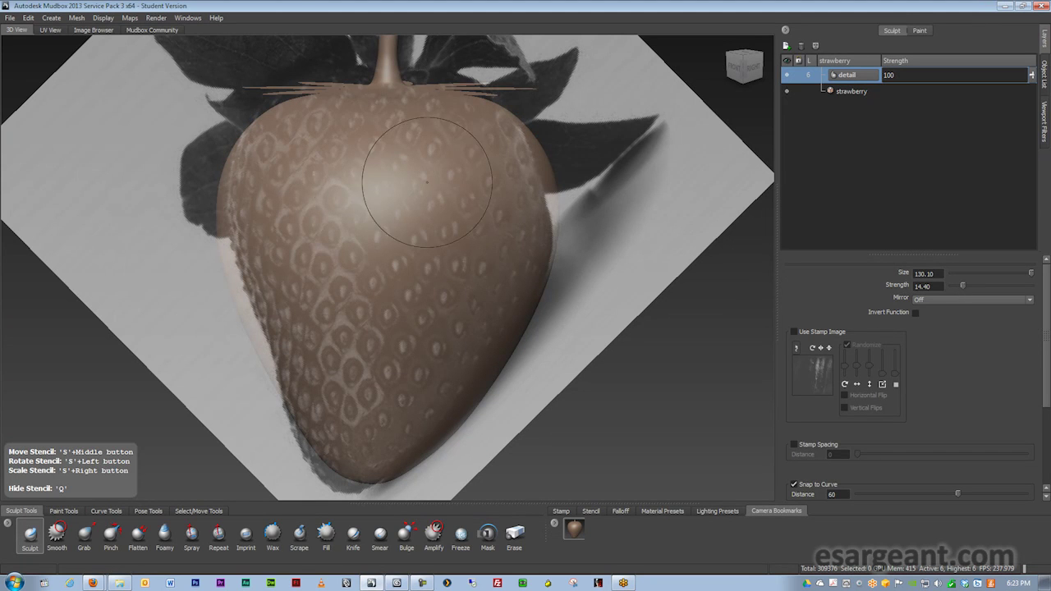
pyautogui.moveTo(345, 186)
pyautogui.mouseDown()
pyautogui.moveTo(349, 195)
pyautogui.moveTo(365, 180)
pyautogui.moveTo(419, 193)
pyautogui.moveTo(374, 257)
pyautogui.moveTo(407, 299)
pyautogui.mouseUp()
pyautogui.moveTo(394, 371); pyautogui.dragTo(340, 351)
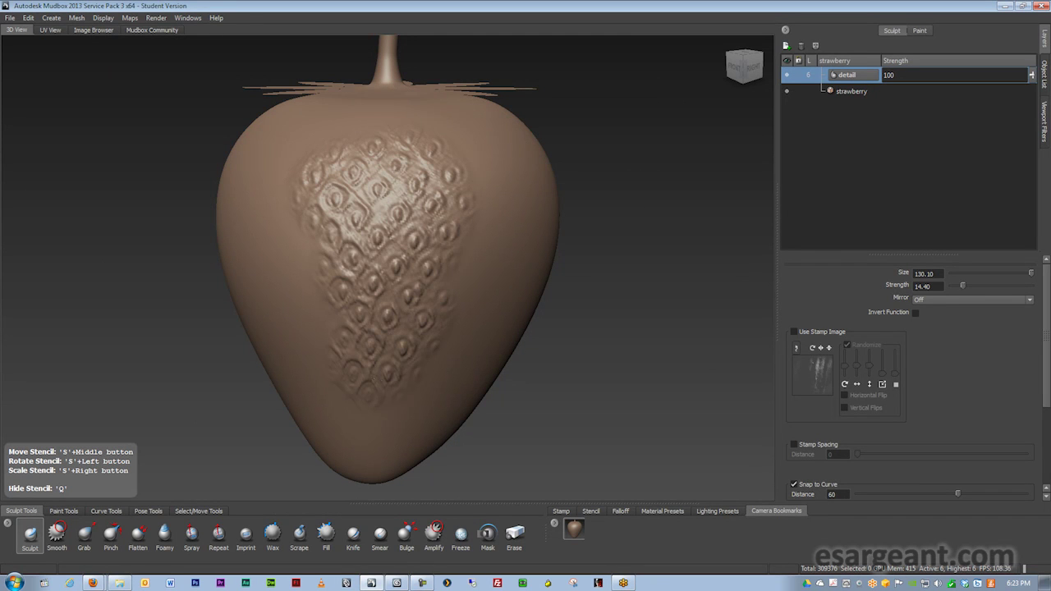
pyautogui.moveTo(460, 265)
pyautogui.mouseDown()
pyautogui.moveTo(464, 172)
pyautogui.moveTo(448, 143)
pyautogui.mouseUp()
pyautogui.moveTo(289, 210); pyautogui.dragTo(360, 420)
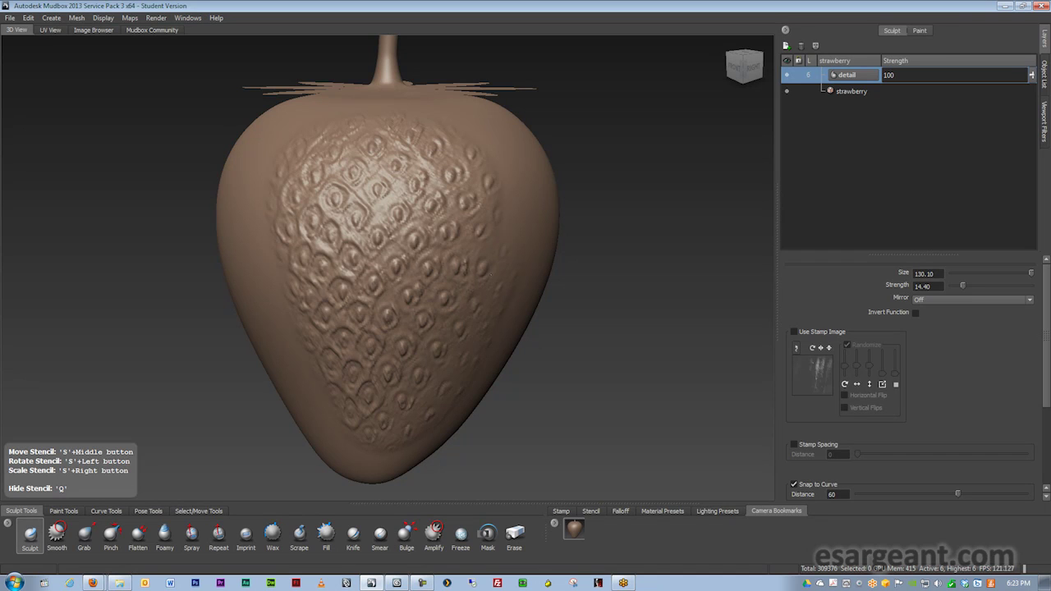
pyautogui.moveTo(275, 193); pyautogui.dragTo(293, 291)
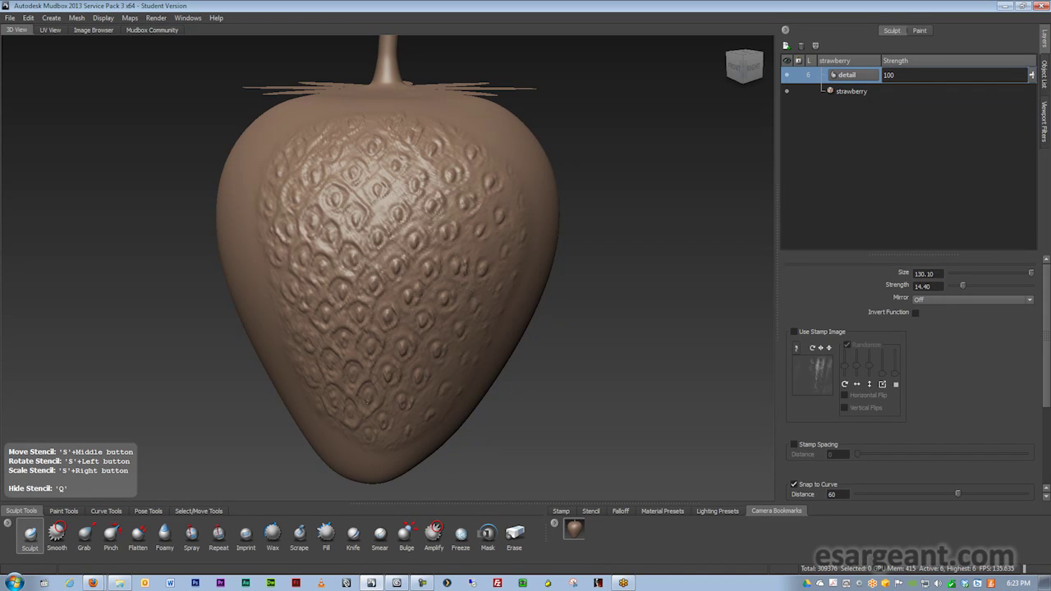
# - Hide the stencil and examine the sculpted seed relief from the side
pyautogui.press('q')
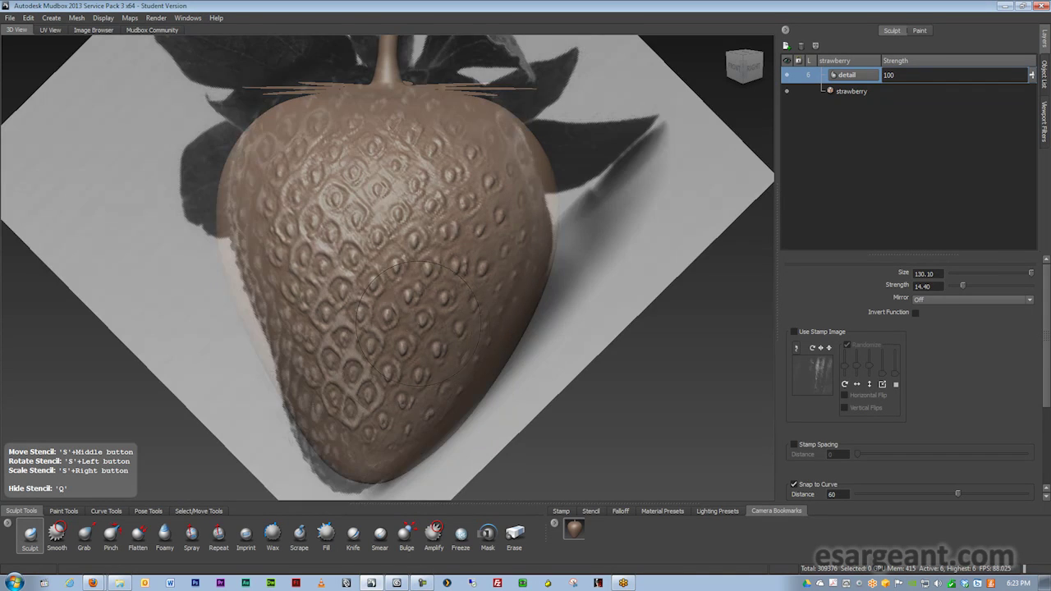
pyautogui.press('q')
pyautogui.moveTo(447, 324)
pyautogui.keyDown('alt'); pyautogui.mouseDown()
pyautogui.moveTo(361, 317)
pyautogui.moveTo(554, 323)
pyautogui.moveTo(419, 315)
pyautogui.moveTo(531, 320)
pyautogui.moveTo(555, 312)
pyautogui.moveTo(561, 294)
pyautogui.moveTo(392, 324)
pyautogui.moveTo(453, 313)
pyautogui.mouseUp(); pyautogui.keyUp('alt')
pyautogui.moveTo(478, 360)
pyautogui.keyDown('alt'); pyautogui.mouseDown()
pyautogui.moveTo(569, 354)
pyautogui.moveTo(398, 332)
pyautogui.moveTo(502, 315)
pyautogui.moveTo(457, 330)
pyautogui.moveTo(463, 317)
pyautogui.moveTo(446, 315)
pyautogui.moveTo(520, 324)
pyautogui.moveTo(433, 332)
pyautogui.moveTo(490, 322)
pyautogui.moveTo(464, 315)
pyautogui.mouseUp(); pyautogui.keyUp('alt')
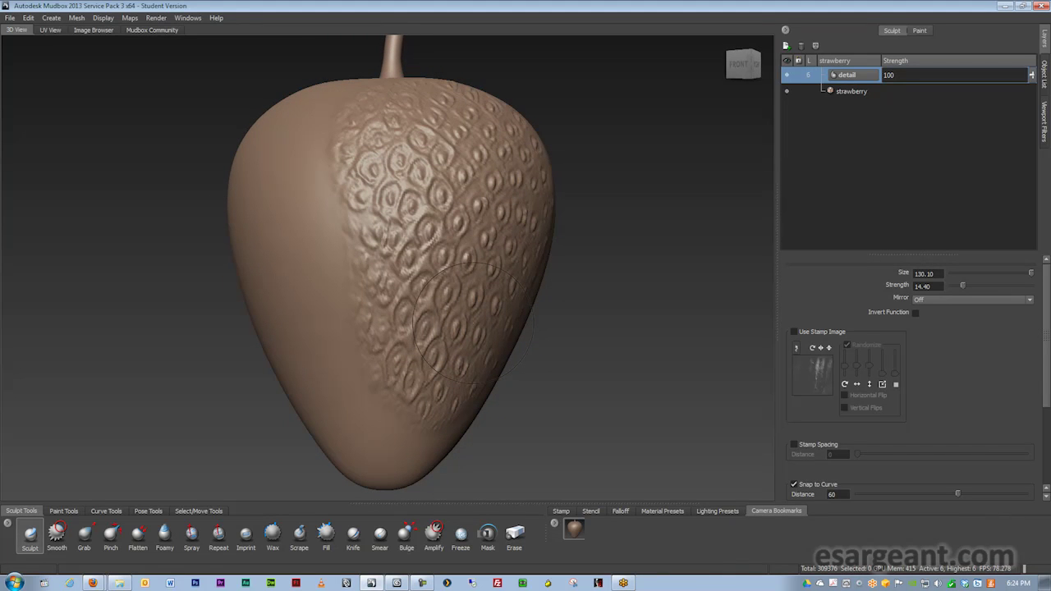
# - Create a paint layer named strawberrryDiff with size 2048, PNG [8 bit, RGBA] format and the Diffuse channel
pyautogui.click(919, 30)
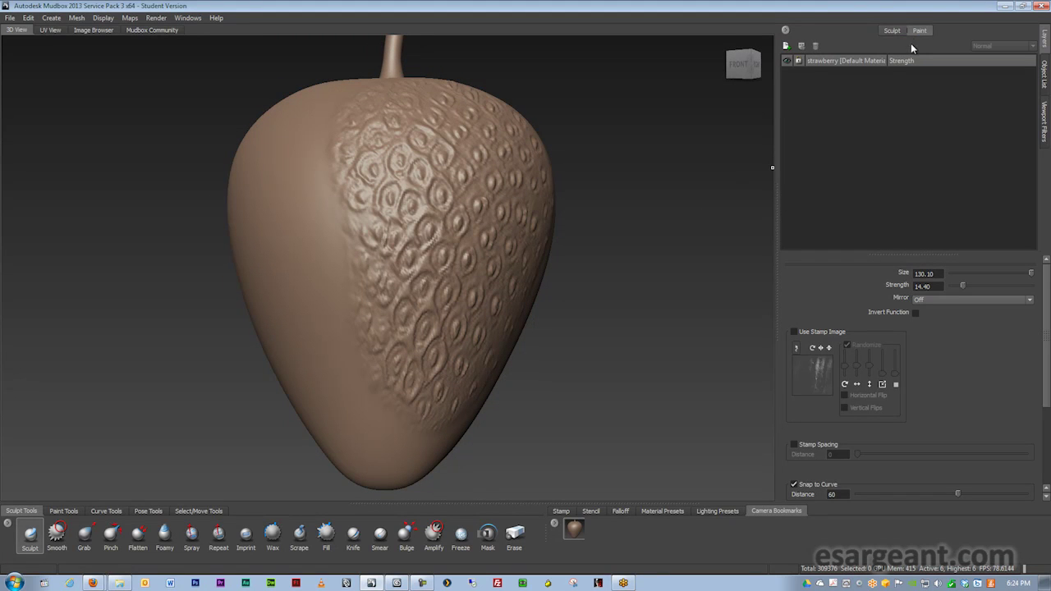
pyautogui.click(785, 46)
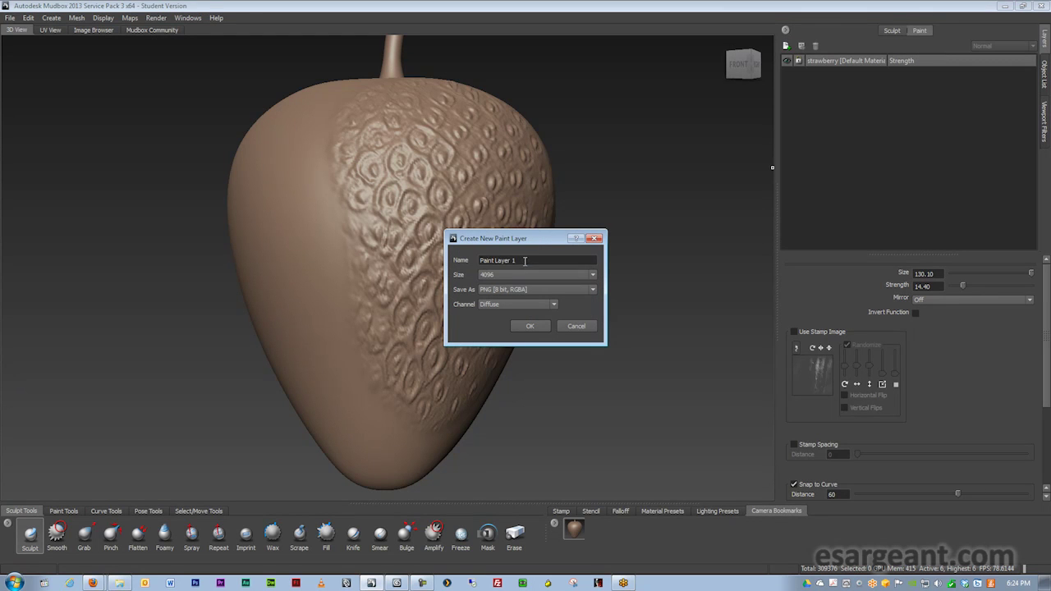
pyautogui.moveTo(525, 261); pyautogui.dragTo(451, 256)
pyautogui.write('strawberryDiff')
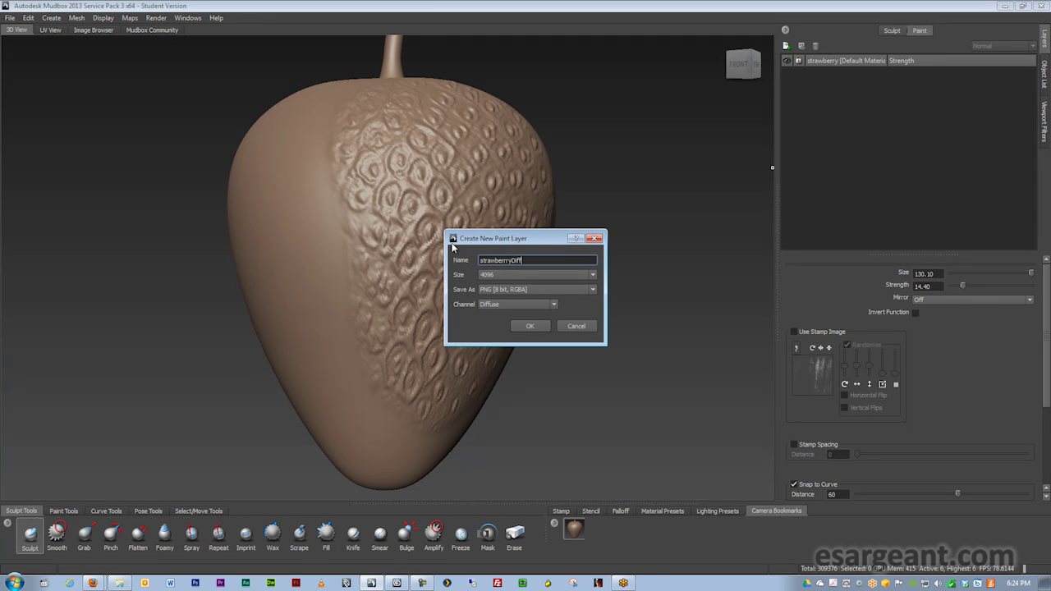
pyautogui.click(584, 275)
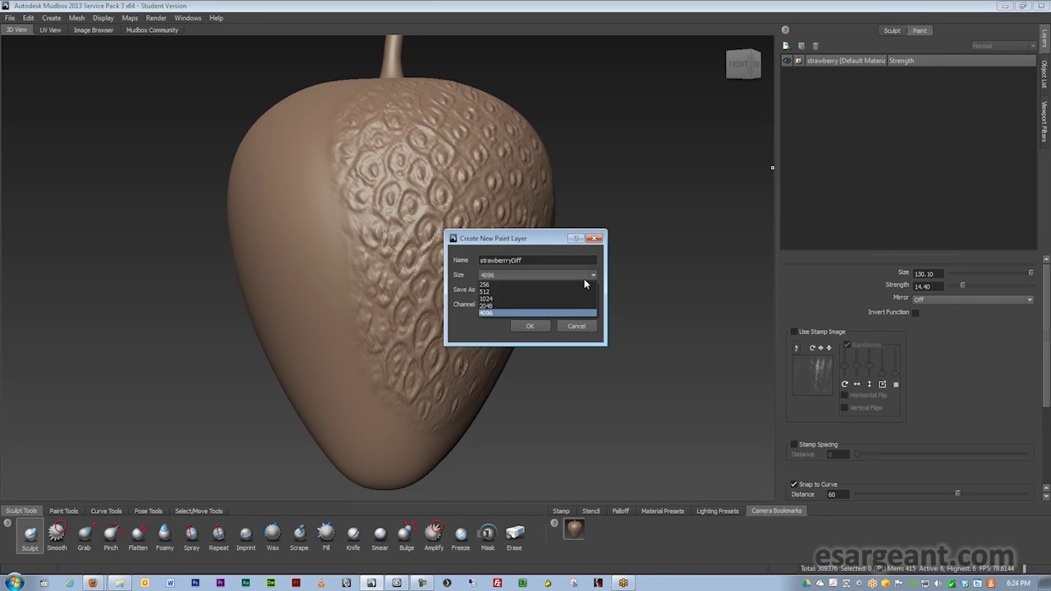
pyautogui.click(551, 308)
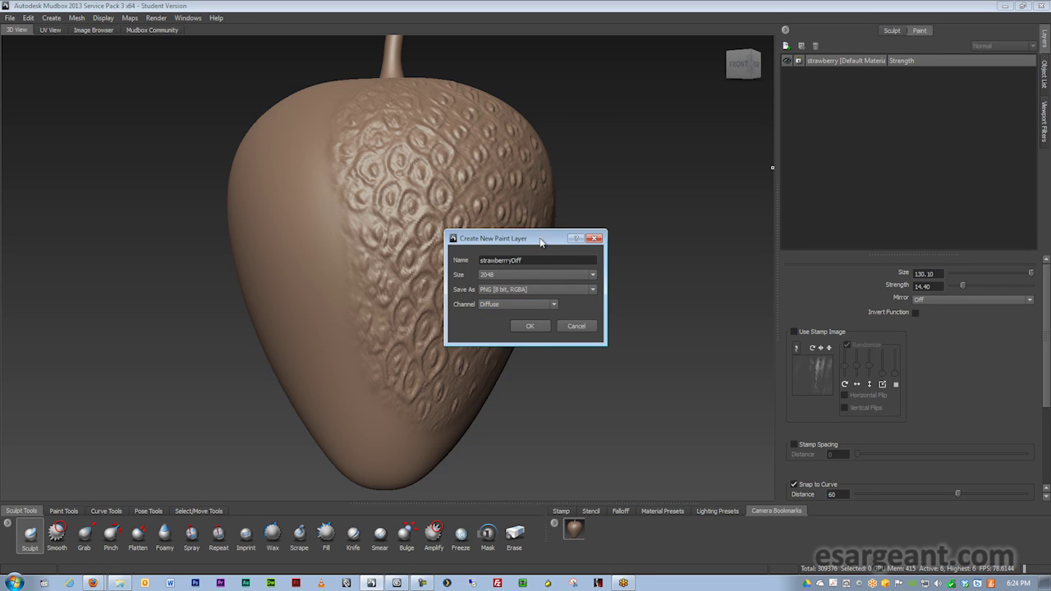
pyautogui.moveTo(540, 241); pyautogui.dragTo(520, 248)
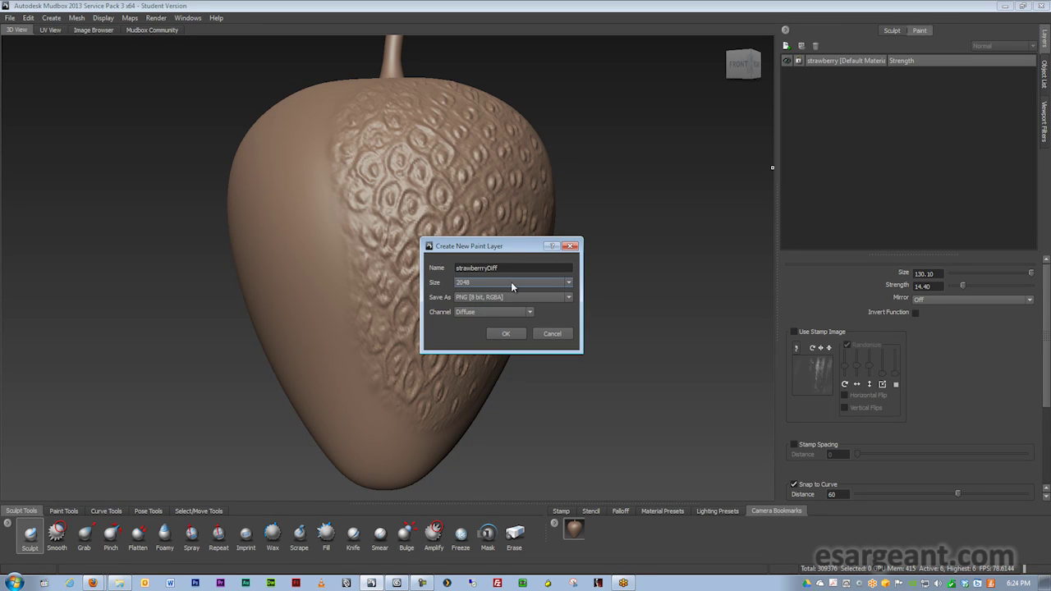
pyautogui.click(568, 283)
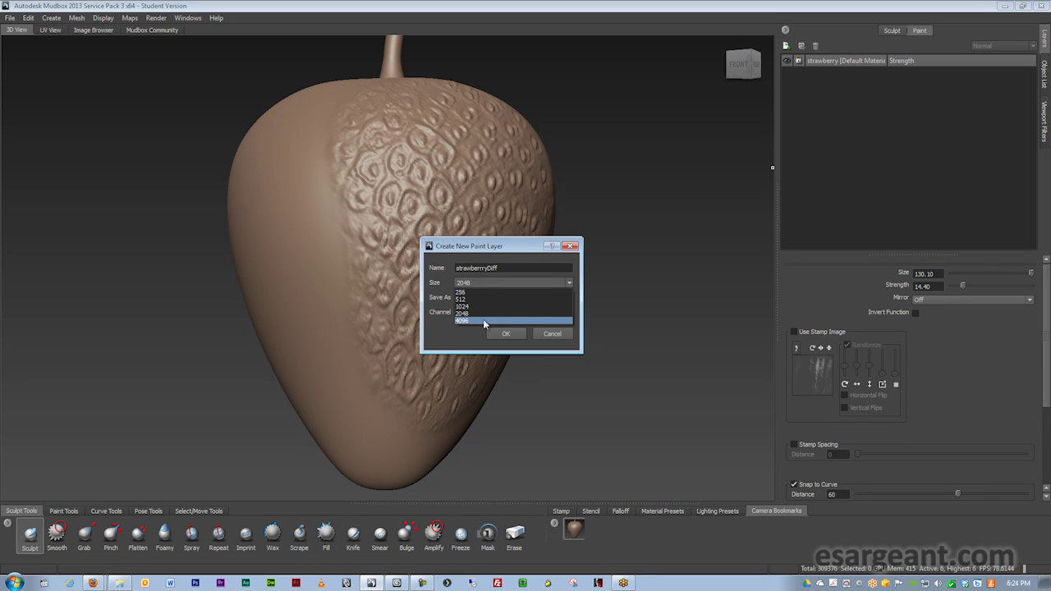
pyautogui.click(497, 315)
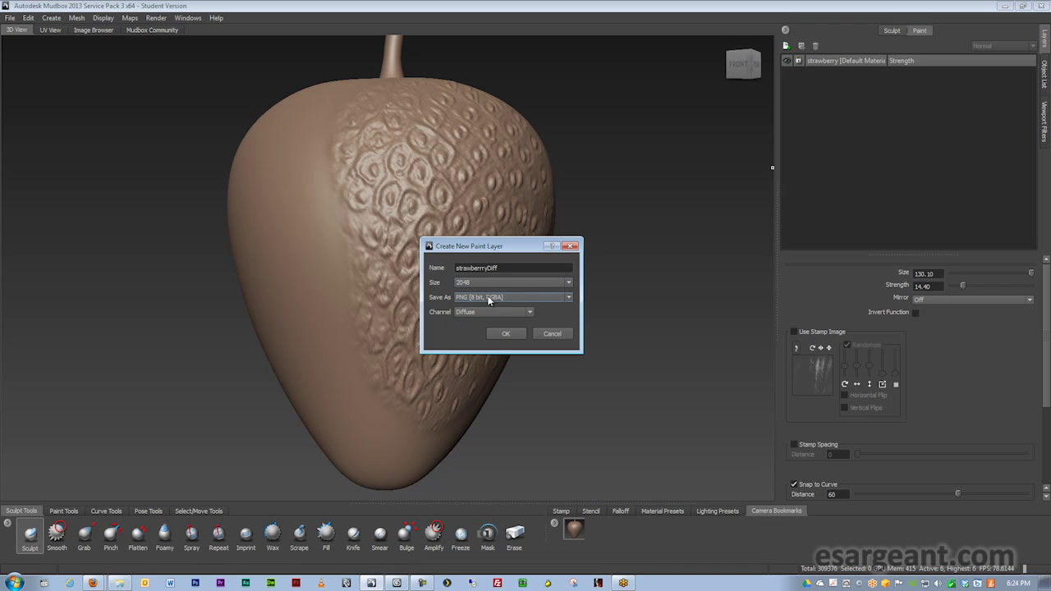
pyautogui.click(496, 298)
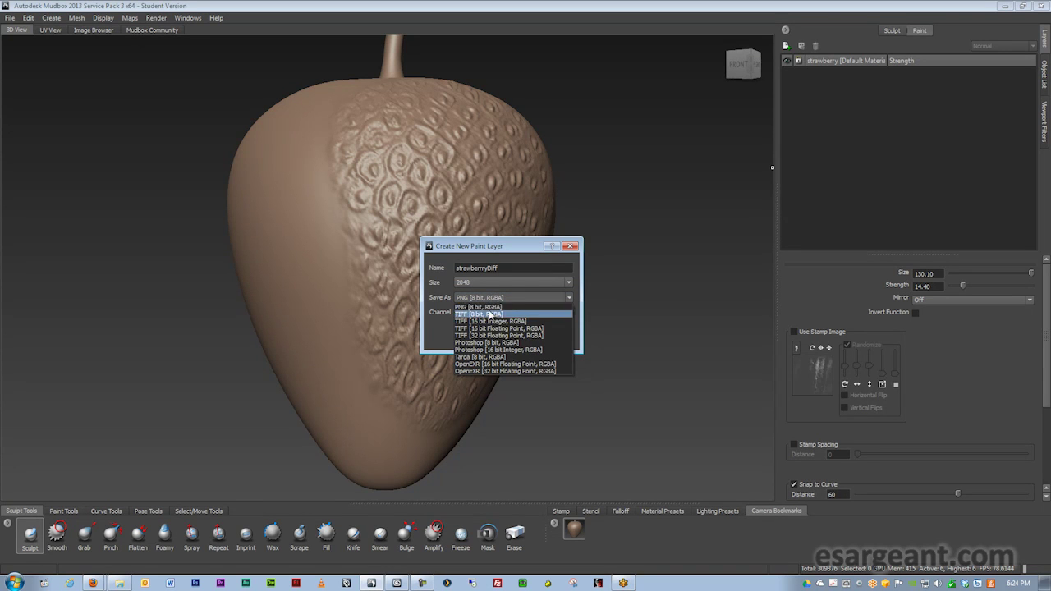
pyautogui.click(494, 305)
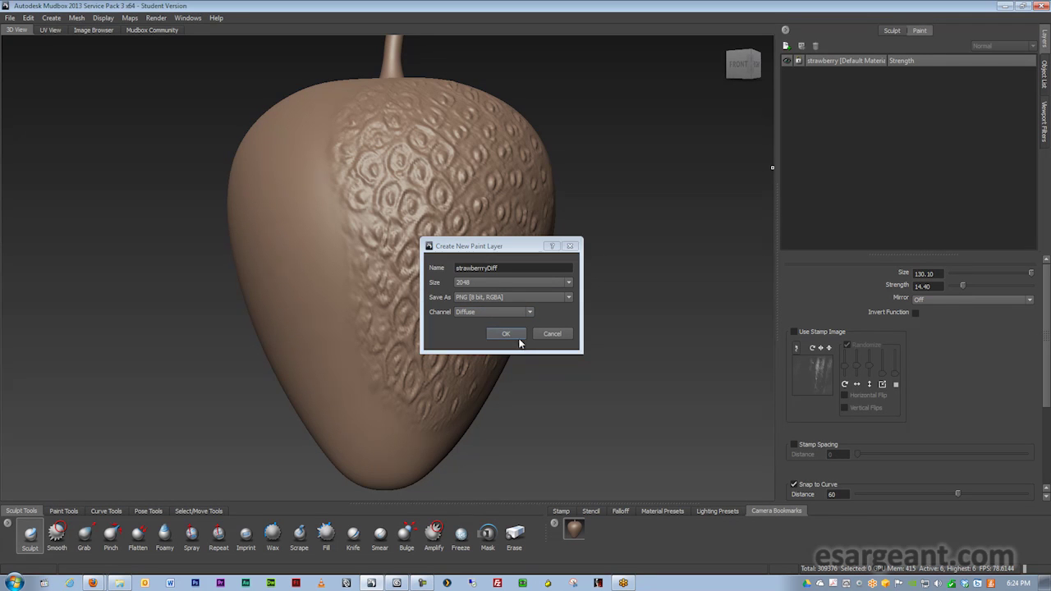
pyautogui.click(516, 334)
# - Choose the Projection paint brush and return the camera to the frontFace bookmark
pyautogui.moveTo(555, 349)
pyautogui.keyDown('alt'); pyautogui.mouseDown()
pyautogui.moveTo(509, 349)
pyautogui.moveTo(565, 358)
pyautogui.mouseUp(); pyautogui.keyUp('alt')
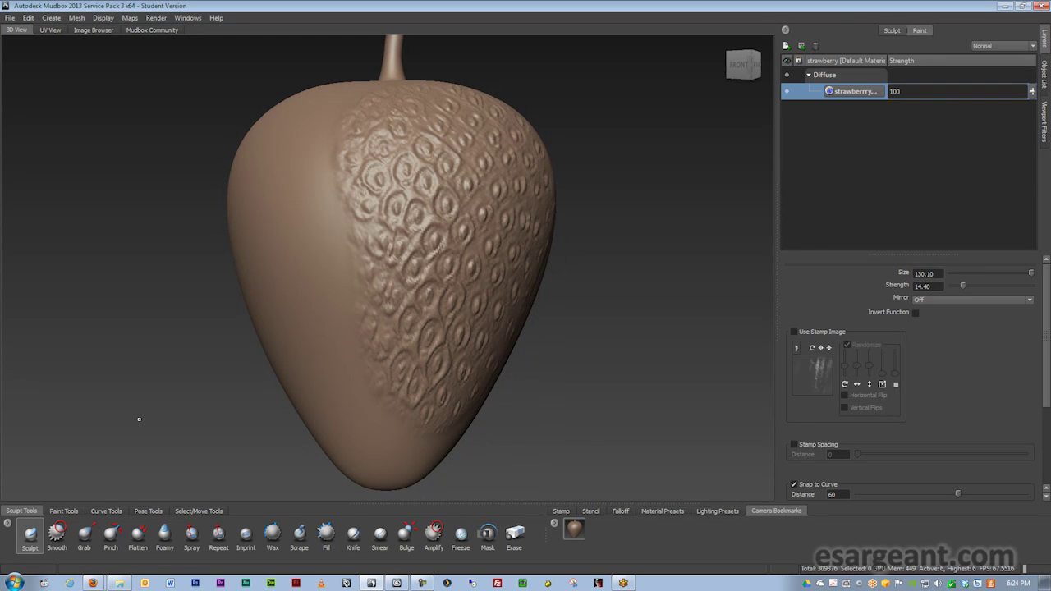
pyautogui.click(72, 513)
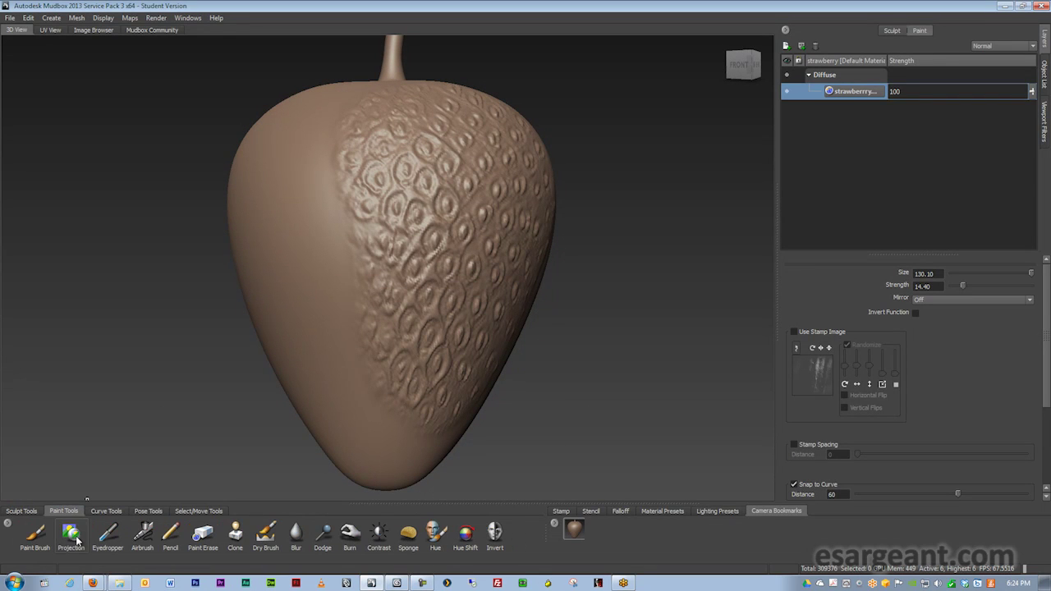
pyautogui.click(72, 536)
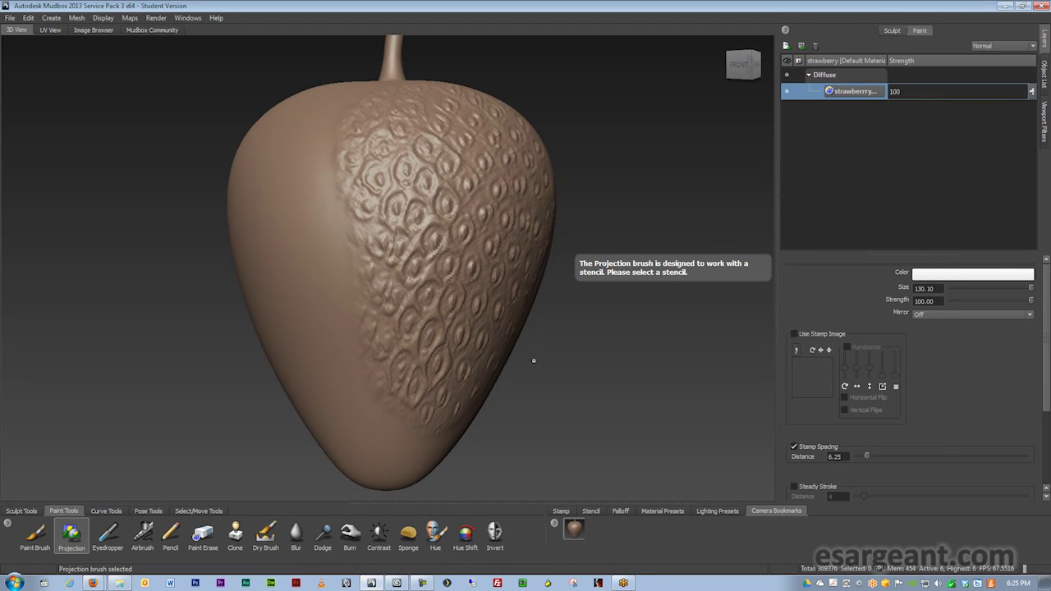
pyautogui.press('q')
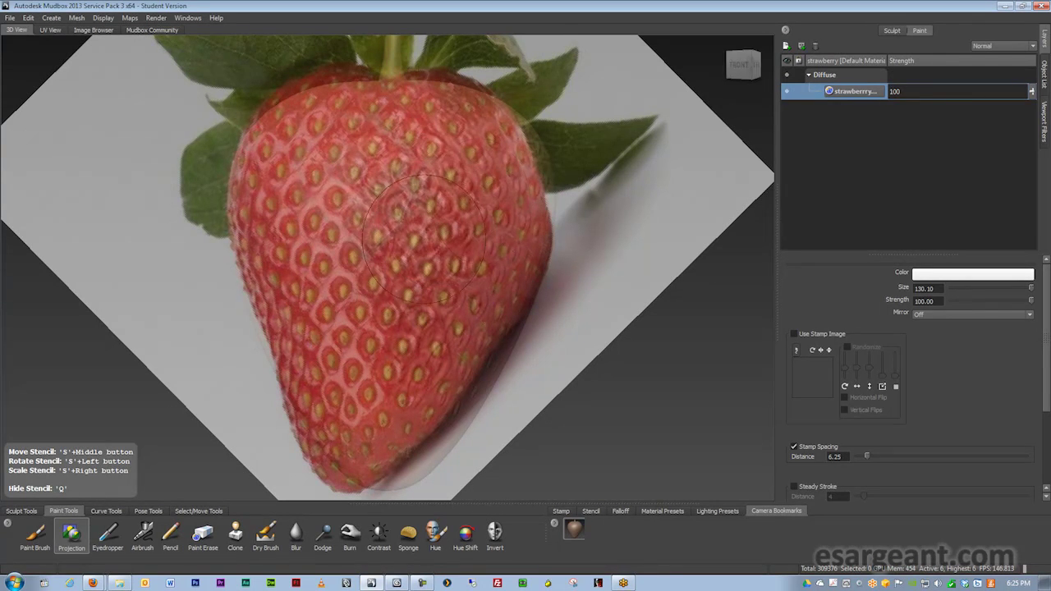
pyautogui.press('q')
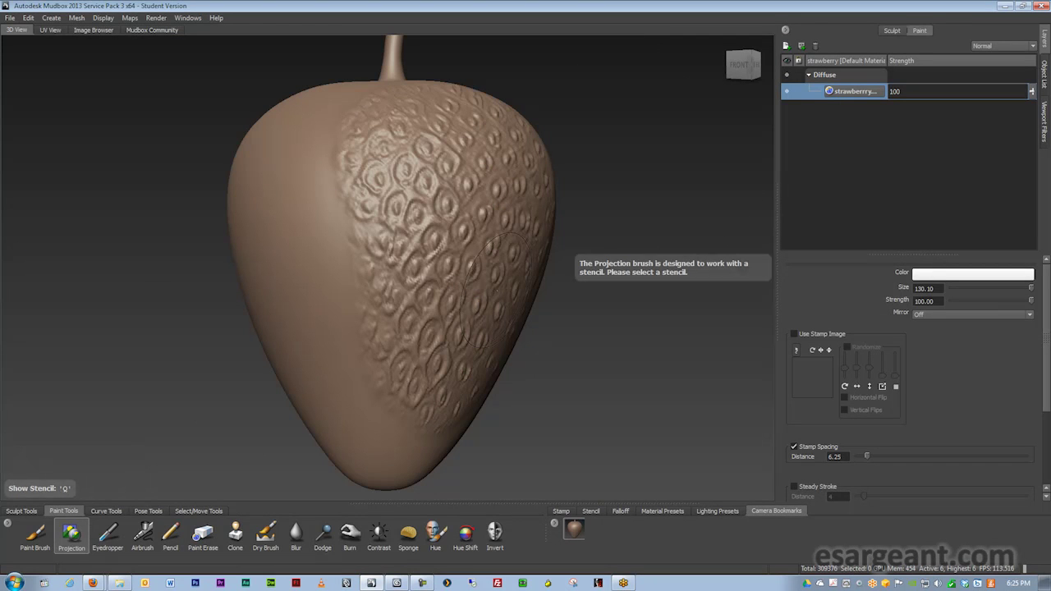
pyautogui.click(574, 532)
# - Show the stencil and project its photo colours over the sculpted seeds on the strawberry's front, with brush size 85.36 and strength 100
pyautogui.press('q')
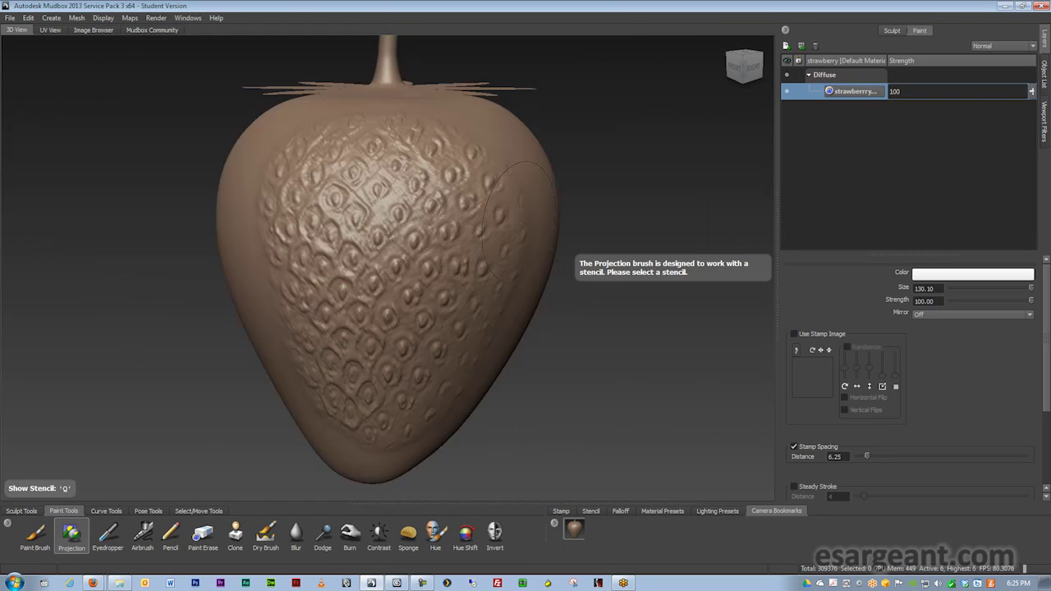
pyautogui.press('q')
pyautogui.press('q')
pyautogui.press('q')
pyautogui.press('q')
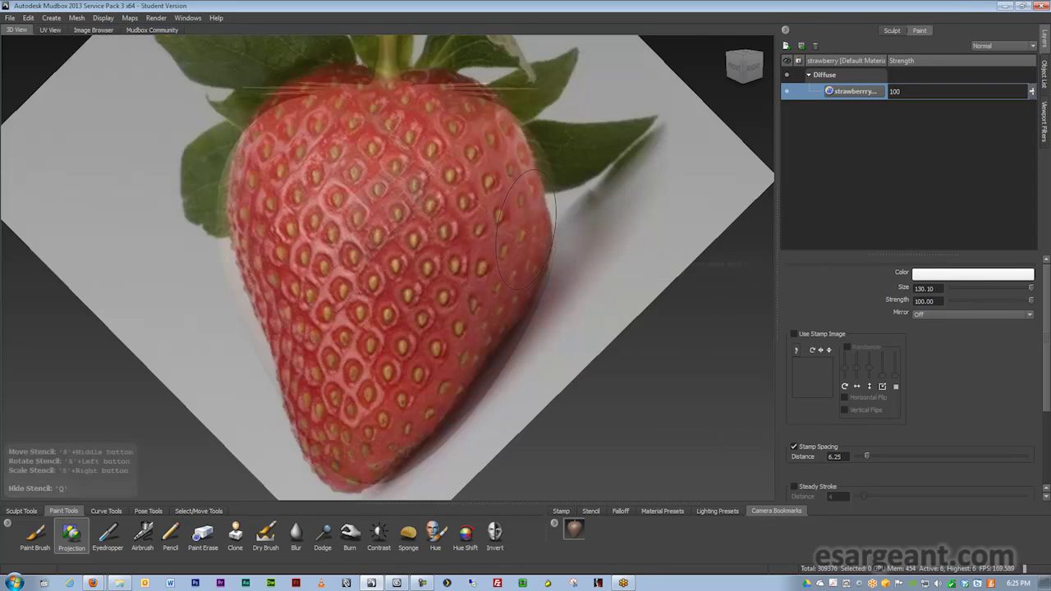
pyautogui.press('q')
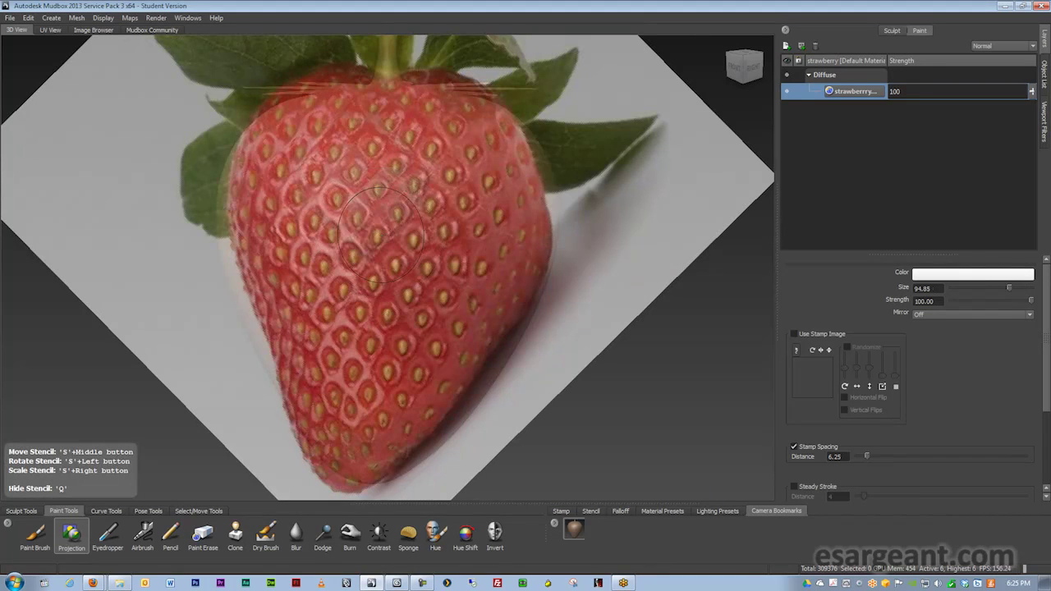
pyautogui.press('q')
pyautogui.moveTo(361, 209)
pyautogui.mouseDown()
pyautogui.moveTo(314, 176)
pyautogui.moveTo(353, 149)
pyautogui.moveTo(361, 238)
pyautogui.moveTo(284, 246)
pyautogui.moveTo(328, 353)
pyautogui.moveTo(411, 246)
pyautogui.moveTo(406, 139)
pyautogui.moveTo(460, 189)
pyautogui.moveTo(439, 222)
pyautogui.moveTo(443, 279)
pyautogui.moveTo(489, 316)
pyautogui.moveTo(370, 386)
pyautogui.moveTo(316, 378)
pyautogui.moveTo(427, 415)
pyautogui.moveTo(468, 366)
pyautogui.moveTo(497, 267)
pyautogui.mouseUp()
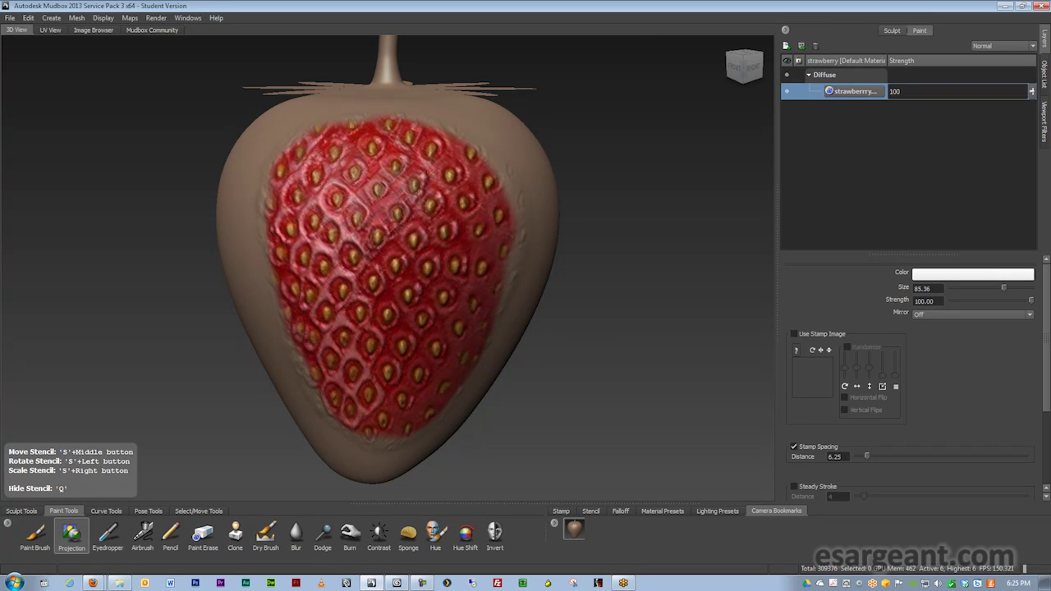
# - Hide the stencil and examine the projected colour on the strawberry's front, its side edges and the leaves around the stem
pyautogui.press('q')
pyautogui.press('q')
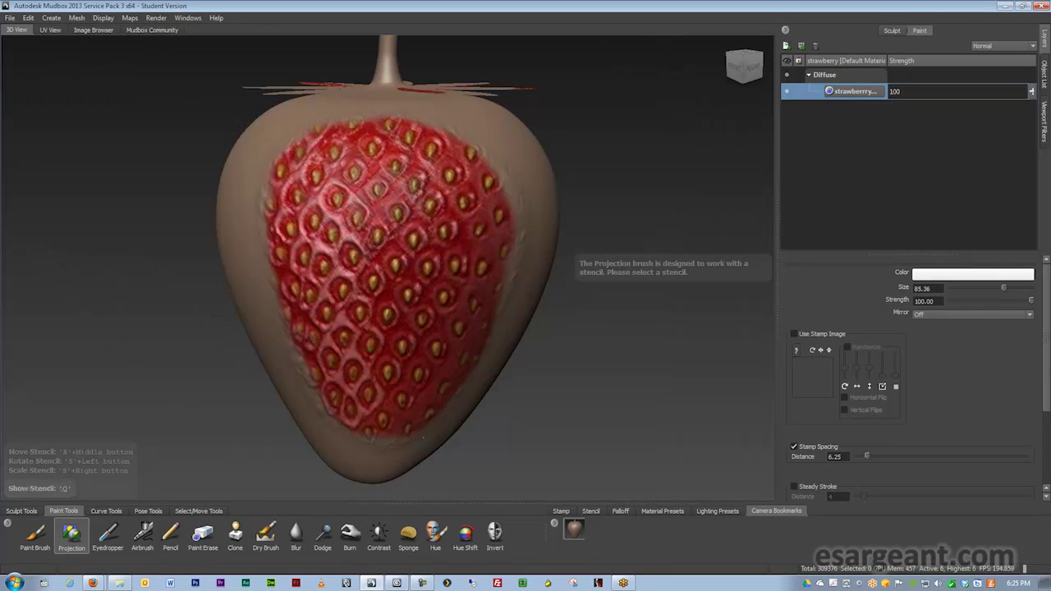
pyautogui.keyDown('alt'); pyautogui.moveTo(361, 289); pyautogui.dragTo(450, 293); pyautogui.keyUp('alt')
pyautogui.keyDown('alt'); pyautogui.moveTo(450, 293); pyautogui.dragTo(413, 301, button='middle'); pyautogui.keyUp('alt')
pyautogui.keyDown('alt'); pyautogui.moveTo(413, 300); pyautogui.dragTo(567, 291, button='right'); pyautogui.keyUp('alt')
pyautogui.keyDown('alt'); pyautogui.moveTo(409, 288); pyautogui.dragTo(442, 288, button='middle'); pyautogui.keyUp('alt')
pyautogui.keyDown('alt'); pyautogui.moveTo(442, 288); pyautogui.dragTo(468, 234); pyautogui.keyUp('alt')
pyautogui.scroll(-6, 386, 270)
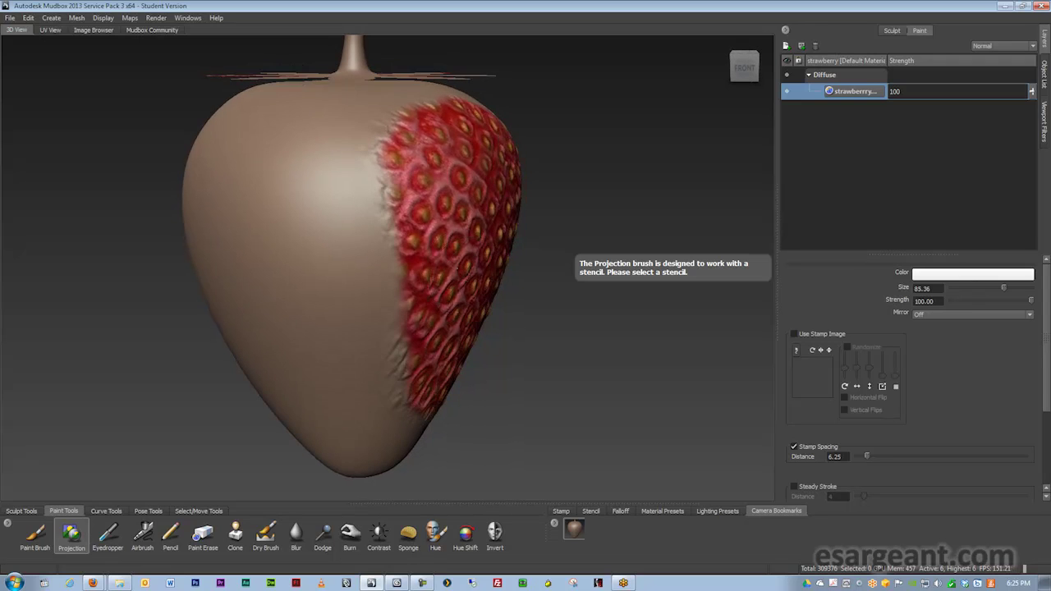
pyautogui.keyDown('alt'); pyautogui.moveTo(450, 267); pyautogui.dragTo(348, 277); pyautogui.keyUp('alt')
pyautogui.keyDown('alt'); pyautogui.moveTo(399, 305); pyautogui.dragTo(590, 408); pyautogui.keyUp('alt')
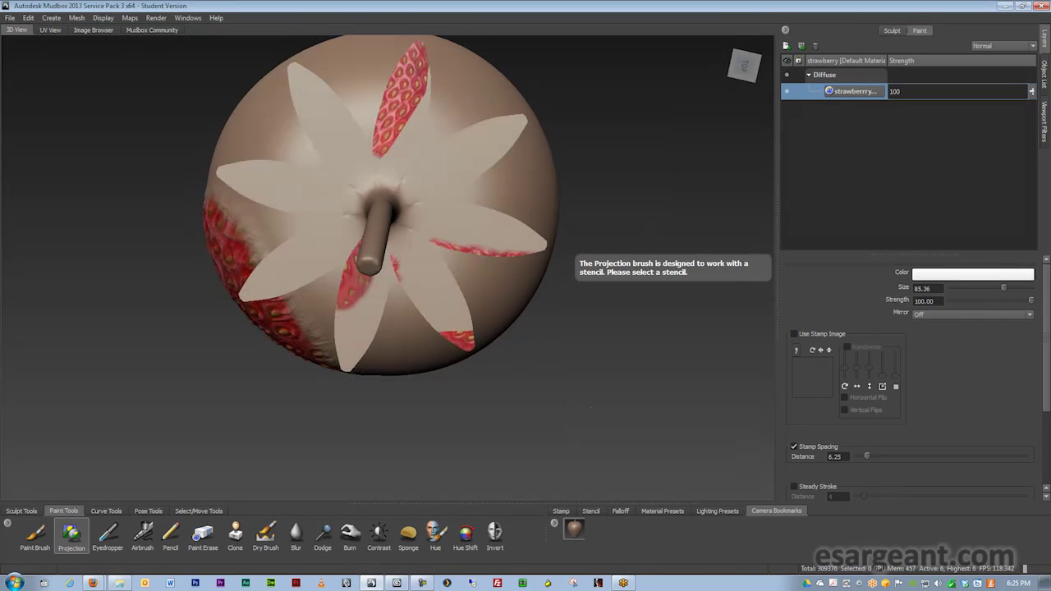
pyautogui.keyDown('alt'); pyautogui.moveTo(364, 322); pyautogui.dragTo(422, 266); pyautogui.keyUp('alt')
pyautogui.keyDown('alt'); pyautogui.moveTo(347, 238); pyautogui.dragTo(344, 225); pyautogui.keyUp('alt')
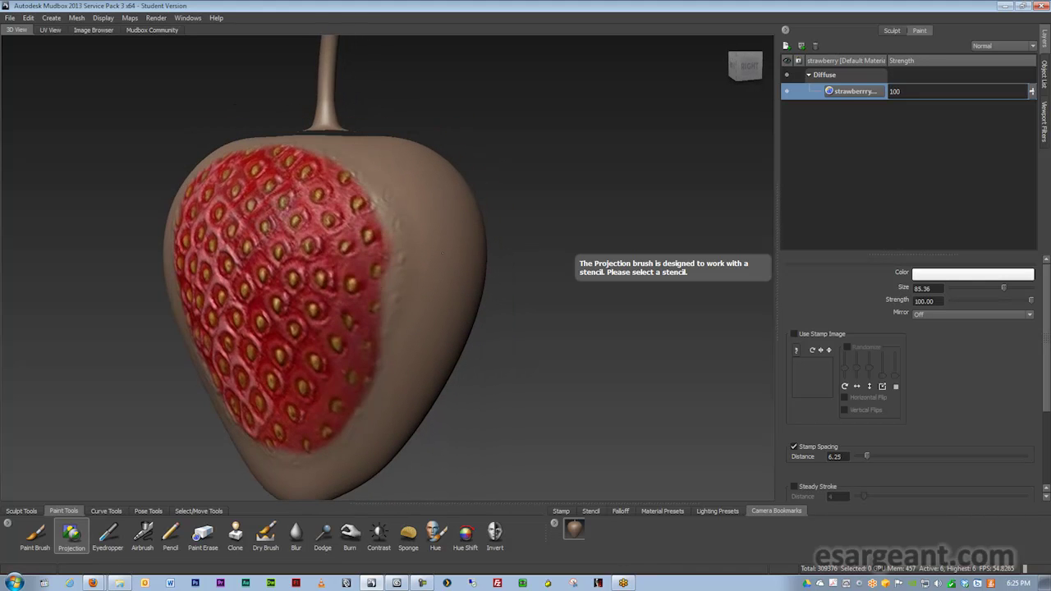
pyautogui.moveTo(444, 254)
pyautogui.keyDown('alt'); pyautogui.mouseDown()
pyautogui.moveTo(430, 269)
pyautogui.moveTo(398, 261)
pyautogui.moveTo(494, 253)
pyautogui.moveTo(390, 273)
pyautogui.moveTo(356, 299)
pyautogui.moveTo(435, 261)
pyautogui.mouseUp(); pyautogui.keyUp('alt')
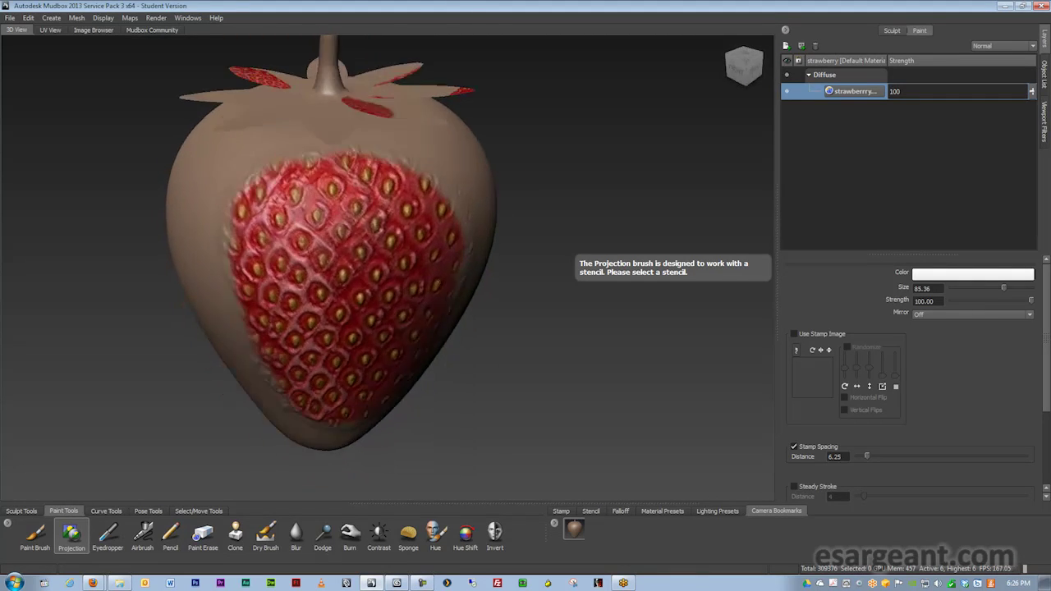
# - Hide the strawberrryDiff paint layer and the Diffuse channel, and examine the sculpted seed relief from several angles
pyautogui.click(786, 91)
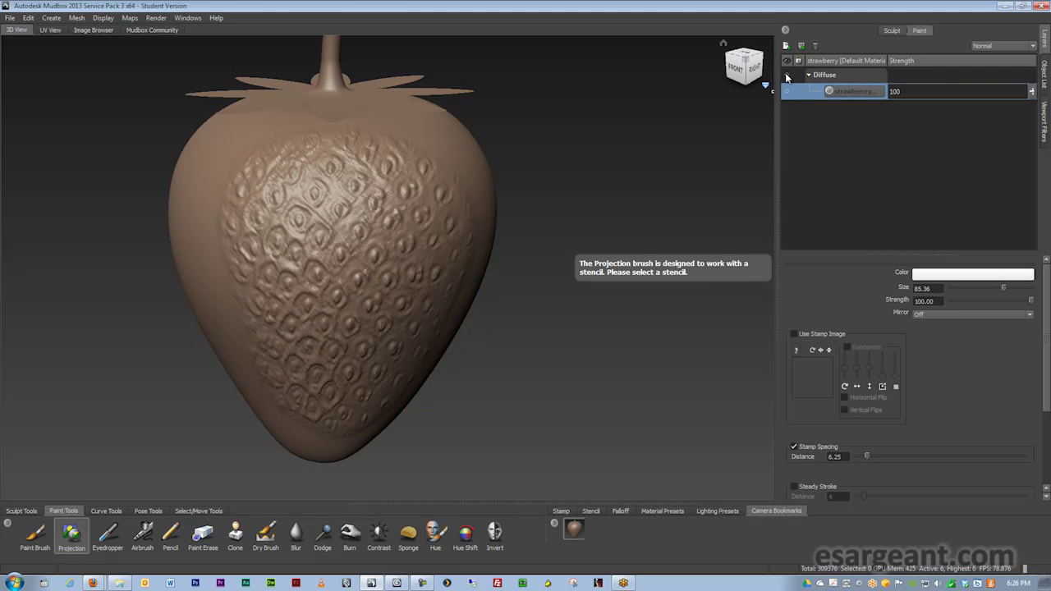
pyautogui.keyDown('alt'); pyautogui.moveTo(538, 169); pyautogui.dragTo(532, 212); pyautogui.keyUp('alt')
pyautogui.keyDown('alt'); pyautogui.moveTo(533, 212); pyautogui.dragTo(587, 251, button='right'); pyautogui.keyUp('alt')
pyautogui.moveTo(587, 250)
pyautogui.keyDown('alt'); pyautogui.mouseDown()
pyautogui.moveTo(631, 220)
pyautogui.moveTo(620, 209)
pyautogui.moveTo(484, 201)
pyautogui.moveTo(445, 216)
pyautogui.moveTo(455, 217)
pyautogui.mouseUp(); pyautogui.keyUp('alt')
pyautogui.keyDown('alt'); pyautogui.moveTo(455, 217); pyautogui.dragTo(365, 177, button='right'); pyautogui.keyUp('alt')
pyautogui.moveTo(365, 176)
pyautogui.keyDown('alt'); pyautogui.mouseDown()
pyautogui.moveTo(448, 179)
pyautogui.moveTo(387, 238)
pyautogui.mouseUp(); pyautogui.keyUp('alt')
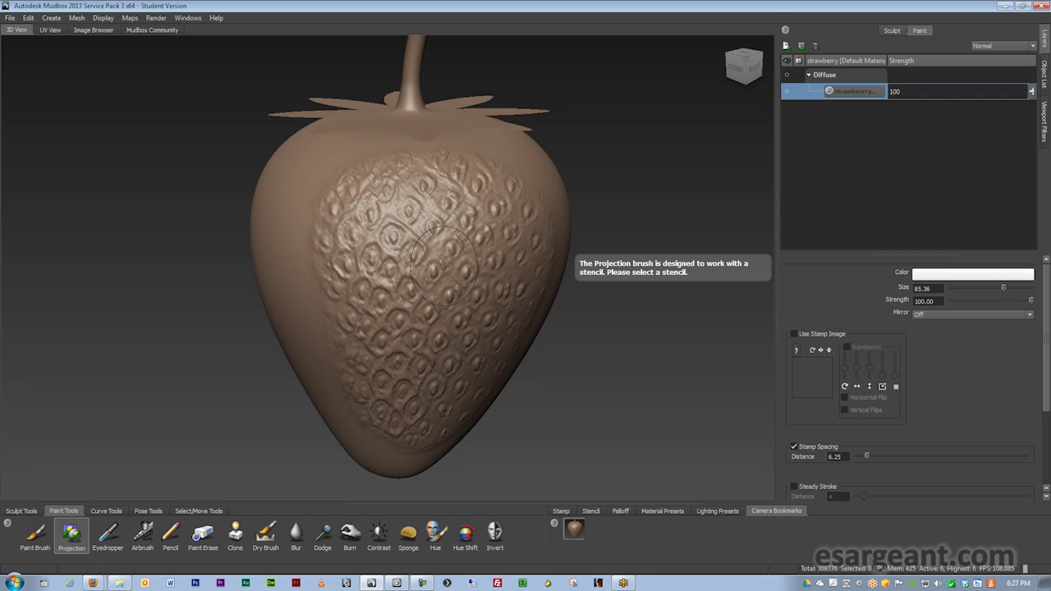
pyautogui.keyDown('alt'); pyautogui.moveTo(490, 276); pyautogui.dragTo(507, 270); pyautogui.keyUp('alt')
pyautogui.keyDown('alt'); pyautogui.moveTo(506, 270); pyautogui.dragTo(425, 257, button='middle'); pyautogui.keyUp('alt')
pyautogui.moveTo(425, 257)
pyautogui.keyDown('alt'); pyautogui.mouseDown()
pyautogui.moveTo(486, 260)
pyautogui.moveTo(415, 254)
pyautogui.mouseUp(); pyautogui.keyUp('alt')
pyautogui.keyDown('alt'); pyautogui.moveTo(416, 253); pyautogui.dragTo(436, 261, button='middle'); pyautogui.keyUp('alt')
pyautogui.keyDown('alt'); pyautogui.moveTo(378, 255); pyautogui.dragTo(294, 336); pyautogui.keyUp('alt')
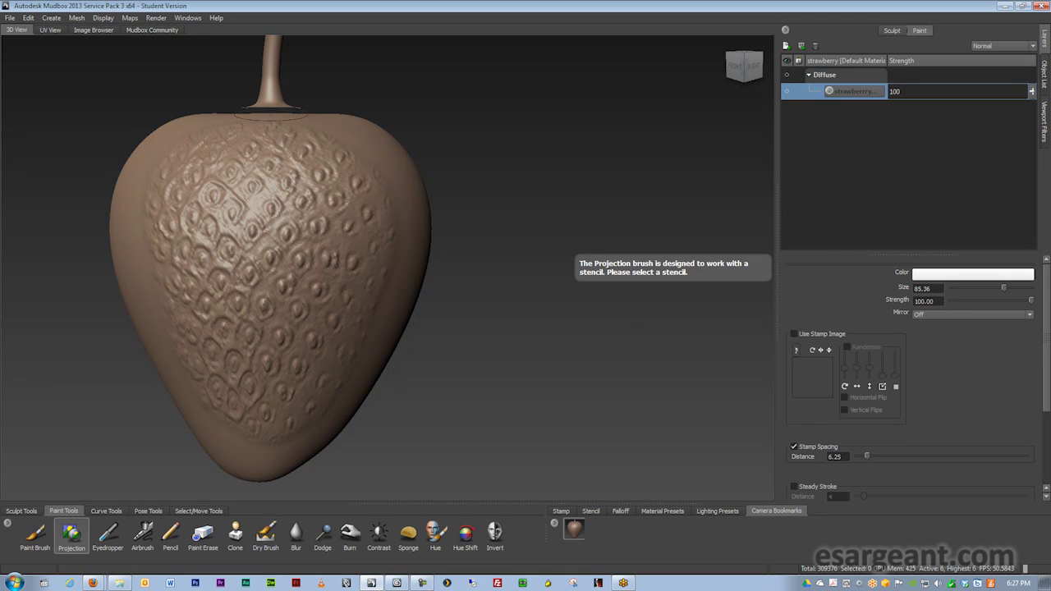
# - Set the strawberry-isolated-on-white-background photo as the stencil in the image browser and return to the 3D view
pyautogui.click(94, 30)
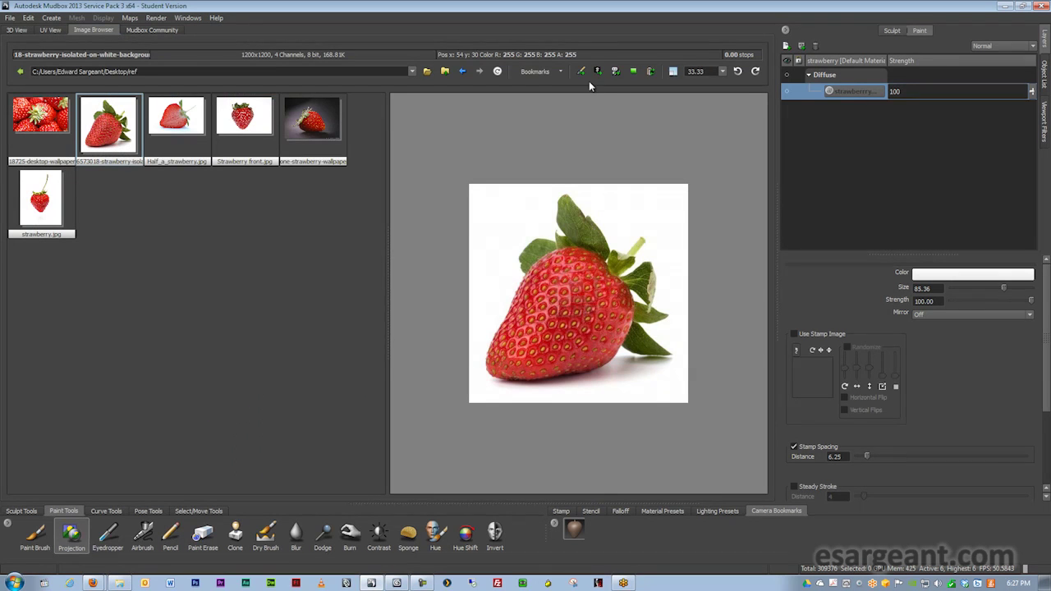
pyautogui.click(599, 72)
pyautogui.click(27, 31)
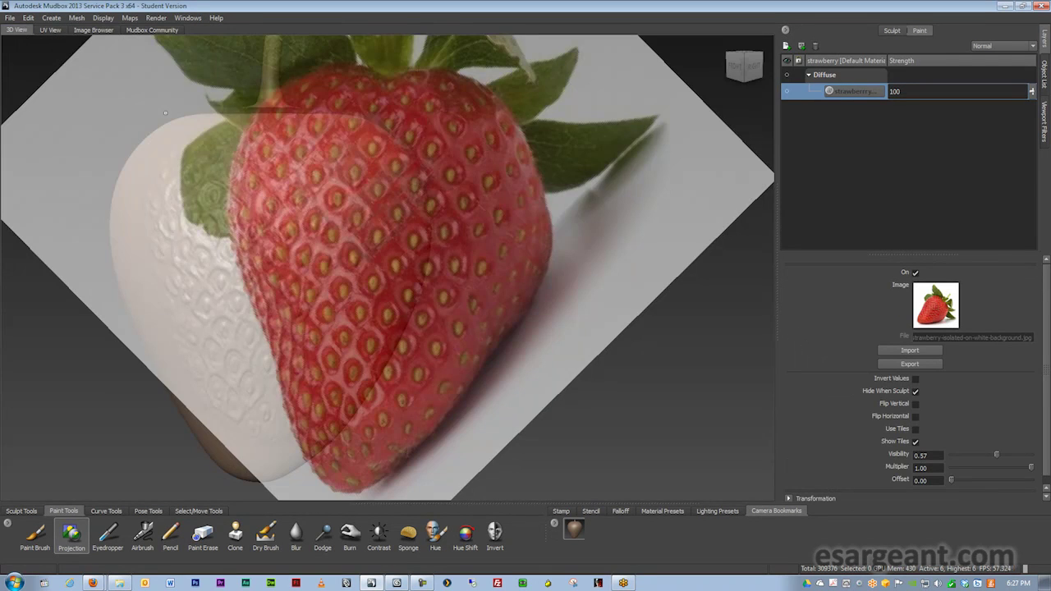
# - Turn and reposition the strawberry beneath the photo stencil to compare the seeds' alignment, and hide the stencil
pyautogui.keyDown('alt'); pyautogui.moveTo(366, 245); pyautogui.dragTo(468, 233, button='middle'); pyautogui.keyUp('alt')
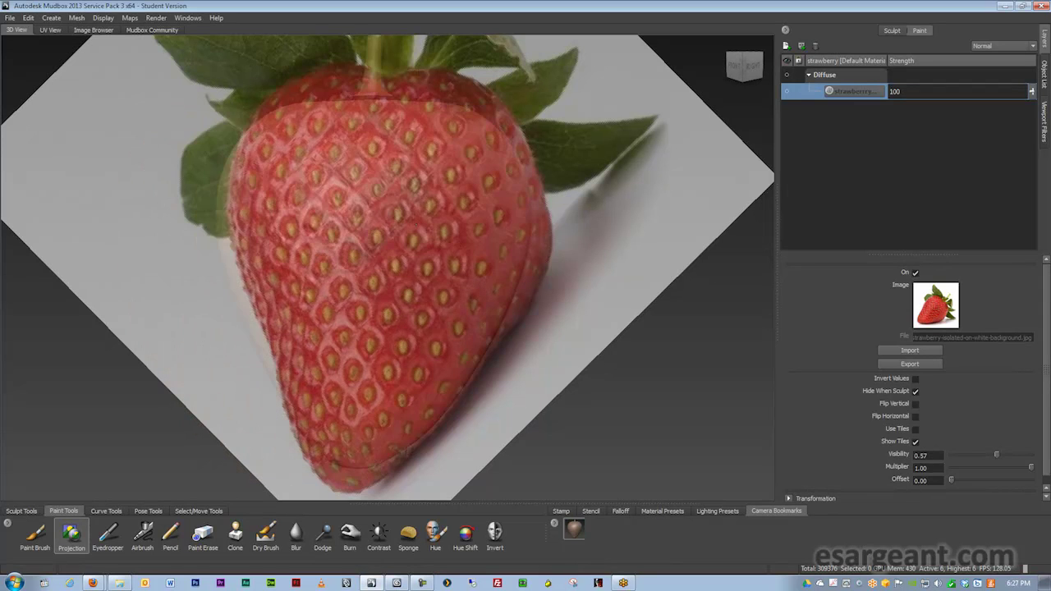
pyautogui.keyDown('alt'); pyautogui.moveTo(421, 229); pyautogui.dragTo(486, 225, button='right'); pyautogui.keyUp('alt')
pyautogui.moveTo(486, 225)
pyautogui.keyDown('alt'); pyautogui.mouseDown()
pyautogui.moveTo(475, 222)
pyautogui.moveTo(485, 215)
pyautogui.mouseUp(); pyautogui.keyUp('alt')
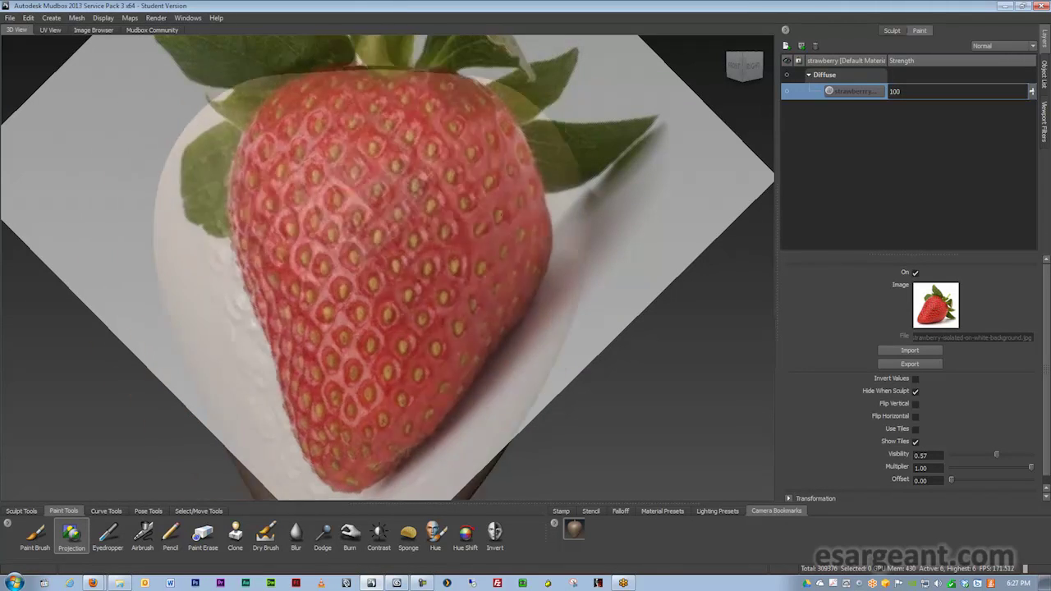
pyautogui.keyDown('alt'); pyautogui.moveTo(484, 216); pyautogui.dragTo(504, 207, button='middle'); pyautogui.keyUp('alt')
pyautogui.keyDown('alt'); pyautogui.moveTo(504, 207); pyautogui.dragTo(469, 202); pyautogui.keyUp('alt')
pyautogui.keyDown('alt'); pyautogui.moveTo(470, 202); pyautogui.dragTo(430, 174, button='right'); pyautogui.keyUp('alt')
pyautogui.keyDown('alt'); pyautogui.moveTo(430, 174); pyautogui.dragTo(423, 149, button='middle'); pyautogui.keyUp('alt')
pyautogui.moveTo(410, 189)
pyautogui.mouseDown()
pyautogui.moveTo(466, 210)
pyautogui.moveTo(428, 231)
pyautogui.moveTo(454, 238)
pyautogui.moveTo(466, 194)
pyautogui.mouseUp()
pyautogui.press('q')
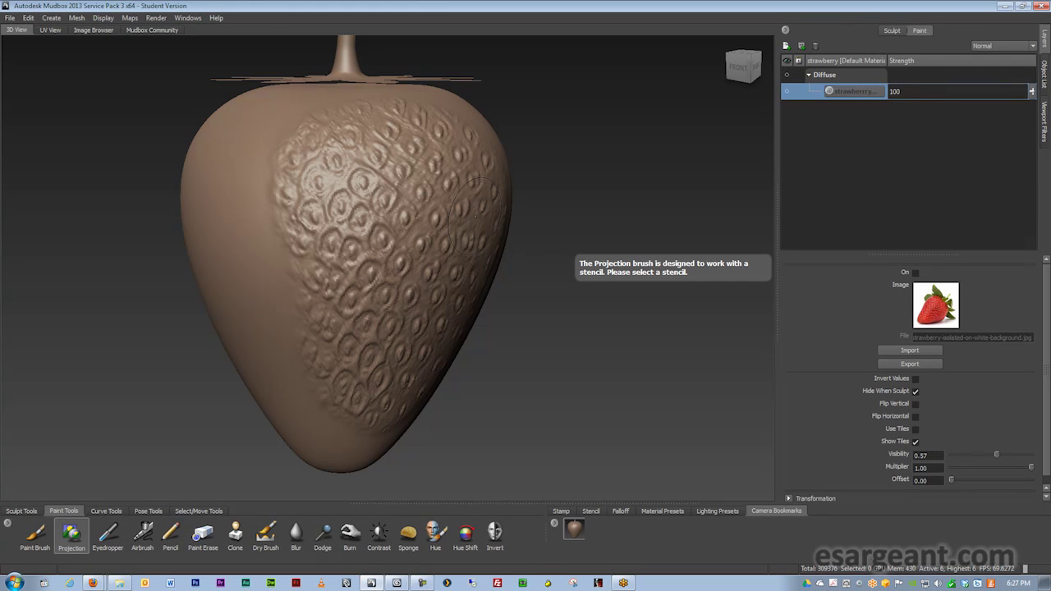
# - Examine the edge between the bare surface and the sculpted seeds around the strawberry, including close up
pyautogui.moveTo(390, 210)
pyautogui.keyDown('alt'); pyautogui.mouseDown()
pyautogui.moveTo(501, 222)
pyautogui.moveTo(388, 248)
pyautogui.moveTo(328, 228)
pyautogui.moveTo(410, 235)
pyautogui.moveTo(304, 234)
pyautogui.moveTo(354, 293)
pyautogui.moveTo(359, 219)
pyautogui.moveTo(361, 235)
pyautogui.mouseUp(); pyautogui.keyUp('alt')
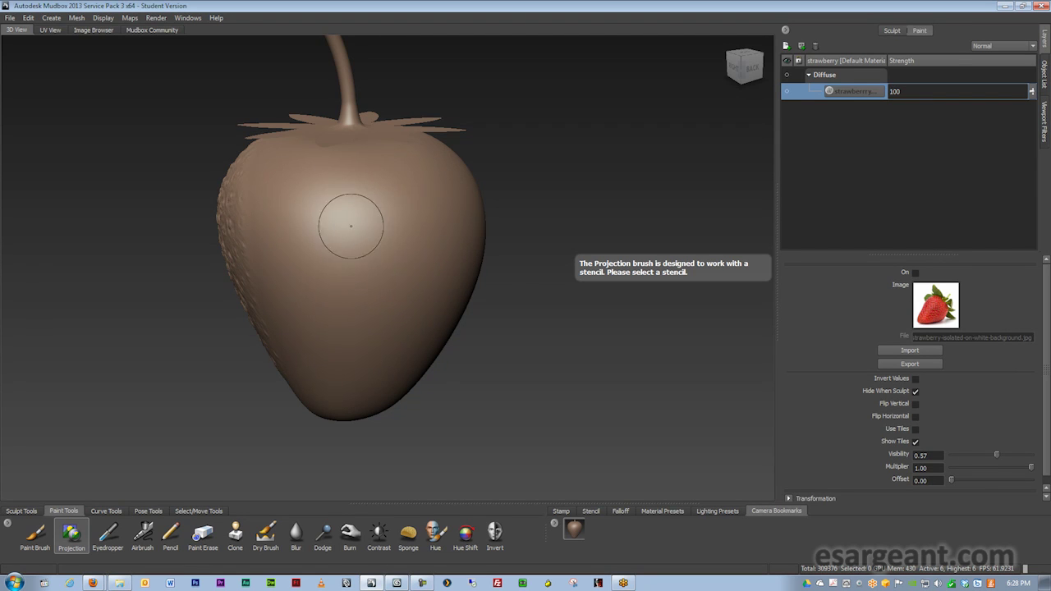
pyautogui.keyDown('alt'); pyautogui.moveTo(290, 222); pyautogui.dragTo(476, 276); pyautogui.keyUp('alt')
pyautogui.keyDown('alt'); pyautogui.moveTo(475, 276); pyautogui.dragTo(464, 253, button='middle'); pyautogui.keyUp('alt')
pyautogui.moveTo(378, 244)
pyautogui.keyDown('alt'); pyautogui.mouseDown(button='right')
pyautogui.moveTo(436, 220)
pyautogui.moveTo(509, 215)
pyautogui.mouseUp(button='right'); pyautogui.keyUp('alt')
pyautogui.keyDown('alt'); pyautogui.moveTo(312, 218); pyautogui.dragTo(431, 251, button='middle'); pyautogui.keyUp('alt')
pyautogui.scroll(-6, 429, 250)
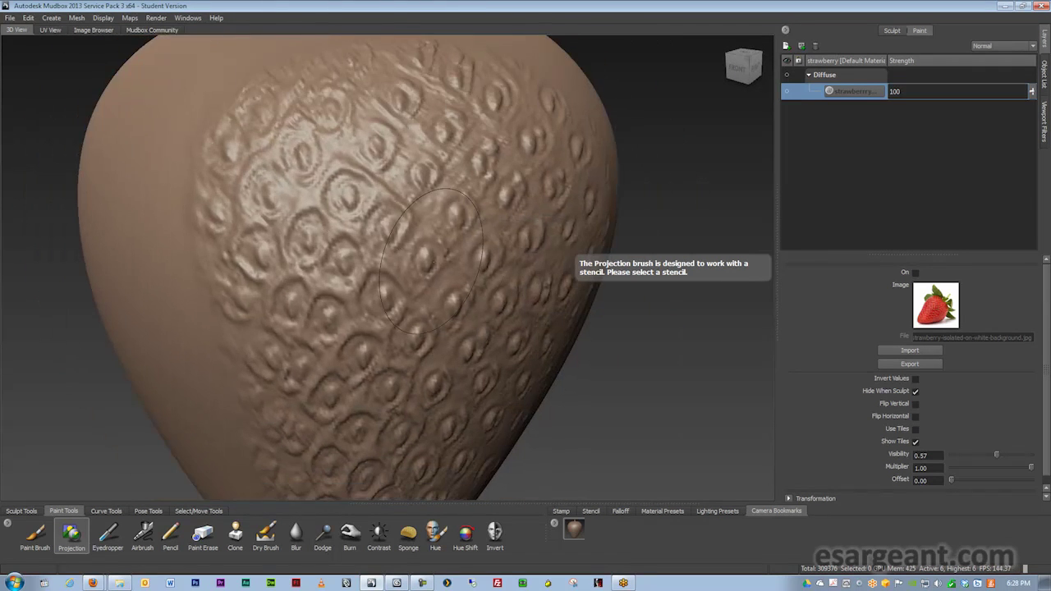
pyautogui.keyDown('alt'); pyautogui.moveTo(413, 240); pyautogui.dragTo(403, 183); pyautogui.keyUp('alt')
pyautogui.keyDown('alt'); pyautogui.moveTo(411, 222); pyautogui.dragTo(330, 274); pyautogui.keyUp('alt')
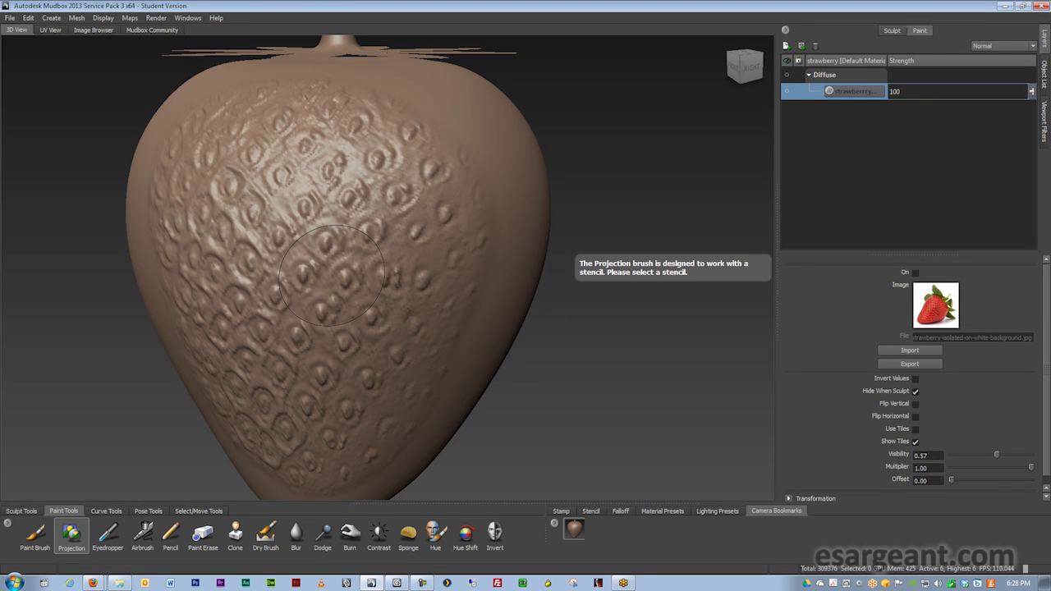
pyautogui.keyDown('alt'); pyautogui.moveTo(422, 254); pyautogui.dragTo(476, 261); pyautogui.keyUp('alt')
pyautogui.moveTo(357, 278)
pyautogui.keyDown('alt'); pyautogui.mouseDown()
pyautogui.moveTo(322, 274)
pyautogui.moveTo(316, 261)
pyautogui.moveTo(447, 246)
pyautogui.mouseUp(); pyautogui.keyUp('alt')
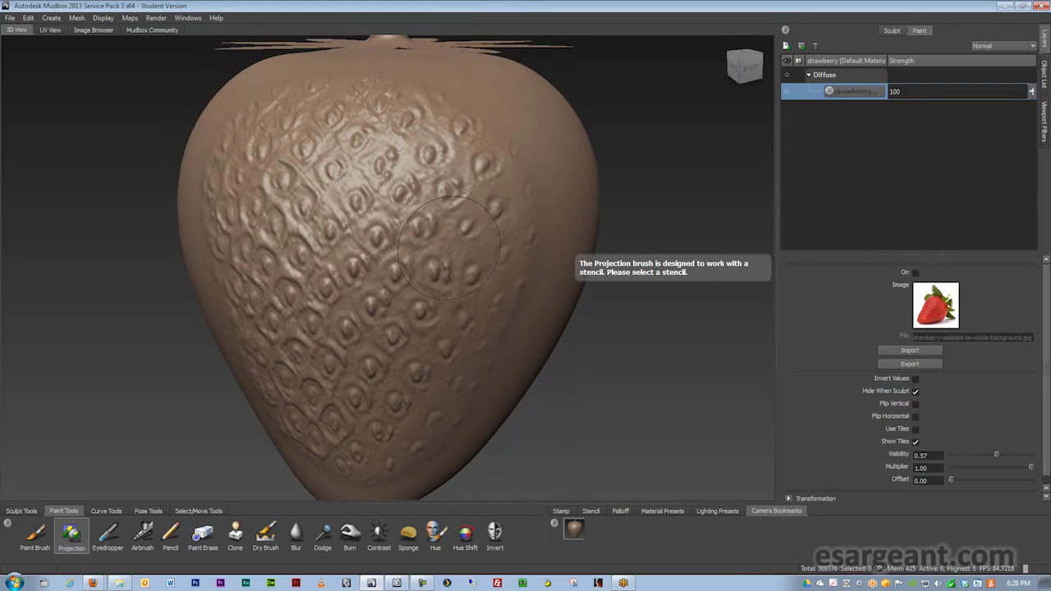
# - Show the stencil over the strawberry once more, compare it with the sculpted seeds and hide it
pyautogui.press('q')
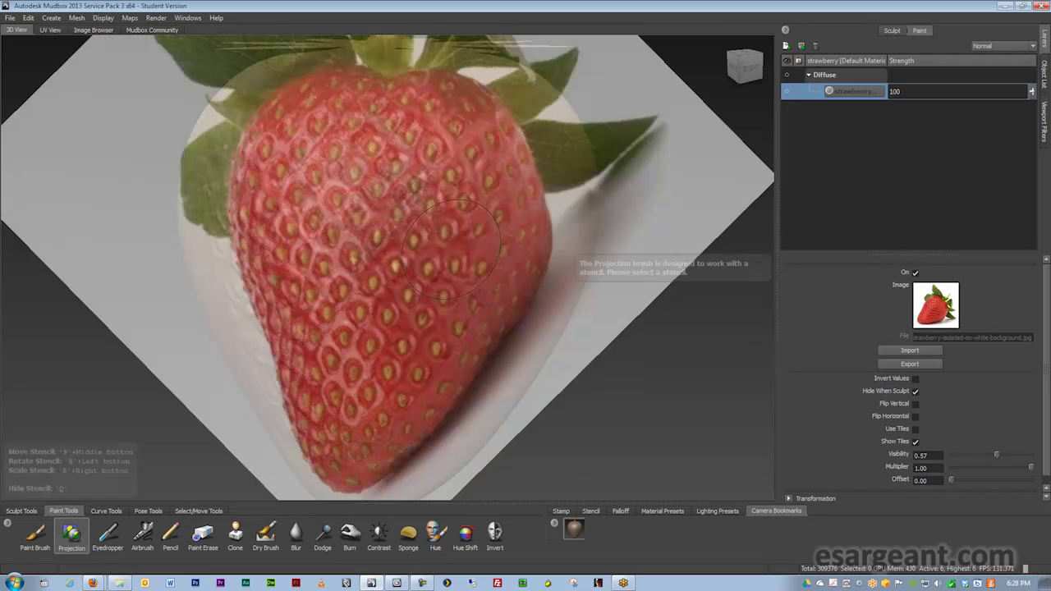
pyautogui.keyDown('alt'); pyautogui.moveTo(452, 240); pyautogui.dragTo(448, 218); pyautogui.keyUp('alt')
pyautogui.moveTo(443, 225)
pyautogui.mouseDown(button='middle')
pyautogui.moveTo(624, 225)
pyautogui.moveTo(509, 214)
pyautogui.moveTo(335, 272)
pyautogui.moveTo(432, 238)
pyautogui.mouseUp(button='middle')
pyautogui.keyDown('alt'); pyautogui.moveTo(443, 210); pyautogui.dragTo(468, 215); pyautogui.keyUp('alt')
pyautogui.press('q')
# - Inspect the strawberry's bare side and the sculpted seeds on its front with the stencil hidden
pyautogui.keyDown('alt'); pyautogui.moveTo(468, 215); pyautogui.dragTo(435, 215, button='right'); pyautogui.keyUp('alt')
pyautogui.keyDown('alt'); pyautogui.moveTo(402, 215); pyautogui.dragTo(435, 209); pyautogui.keyUp('alt')
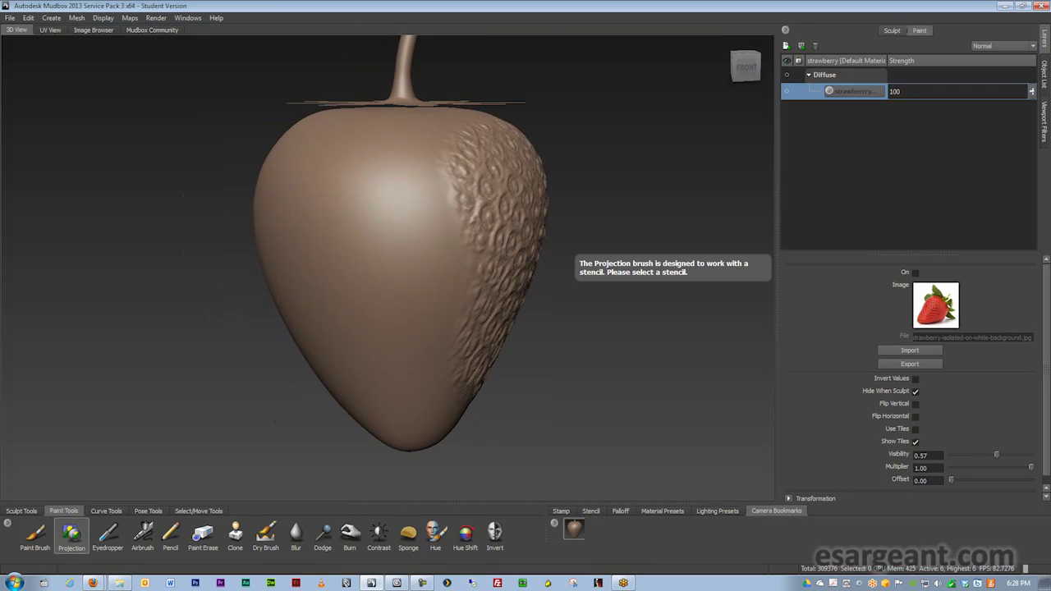
pyautogui.keyDown('alt'); pyautogui.moveTo(436, 209); pyautogui.dragTo(308, 232, button='middle'); pyautogui.keyUp('alt')
pyautogui.keyDown('alt'); pyautogui.moveTo(308, 233); pyautogui.dragTo(337, 232); pyautogui.keyUp('alt')
pyautogui.moveTo(493, 287)
pyautogui.keyDown('alt'); pyautogui.mouseDown(button='right')
pyautogui.moveTo(680, 294)
pyautogui.moveTo(501, 291)
pyautogui.mouseUp(button='right'); pyautogui.keyUp('alt')
pyautogui.keyDown('alt'); pyautogui.moveTo(501, 291); pyautogui.dragTo(353, 289); pyautogui.keyUp('alt')
pyautogui.keyDown('alt'); pyautogui.moveTo(353, 289); pyautogui.dragTo(466, 290, button='middle'); pyautogui.keyUp('alt')
pyautogui.moveTo(465, 290)
pyautogui.keyDown('alt'); pyautogui.mouseDown()
pyautogui.moveTo(382, 293)
pyautogui.moveTo(374, 349)
pyautogui.moveTo(461, 305)
pyautogui.mouseUp(); pyautogui.keyUp('alt')
pyautogui.keyDown('alt'); pyautogui.moveTo(427, 154); pyautogui.dragTo(345, 161); pyautogui.keyUp('alt')
pyautogui.keyDown('alt'); pyautogui.moveTo(320, 197); pyautogui.dragTo(454, 239); pyautogui.keyUp('alt')
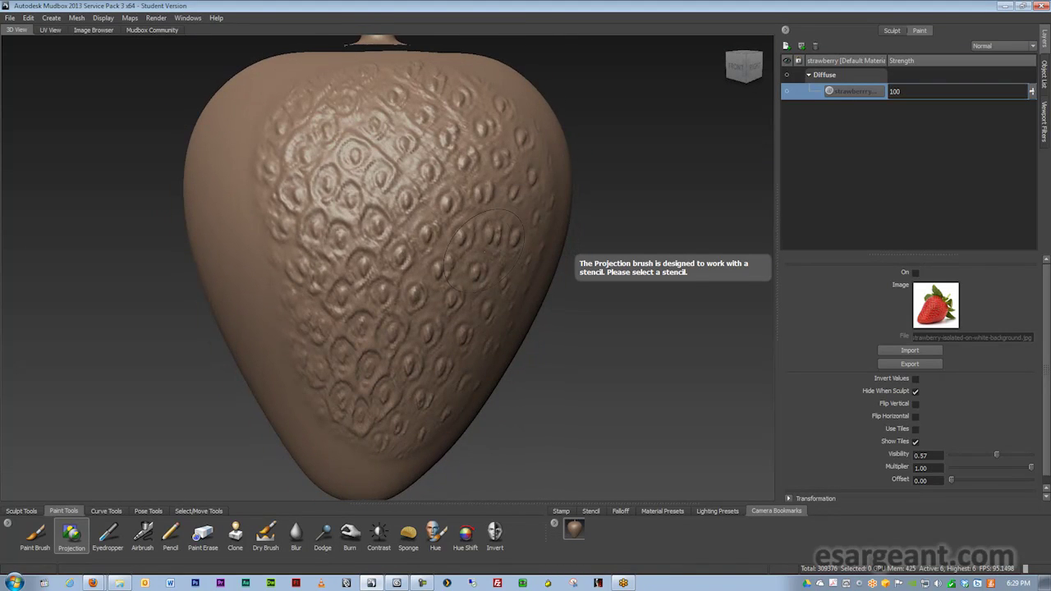
pyautogui.keyDown('alt'); pyautogui.moveTo(454, 240); pyautogui.dragTo(423, 239, button='right'); pyautogui.keyUp('alt')
pyautogui.keyDown('alt'); pyautogui.moveTo(423, 240); pyautogui.dragTo(434, 258, button='middle'); pyautogui.keyUp('alt')
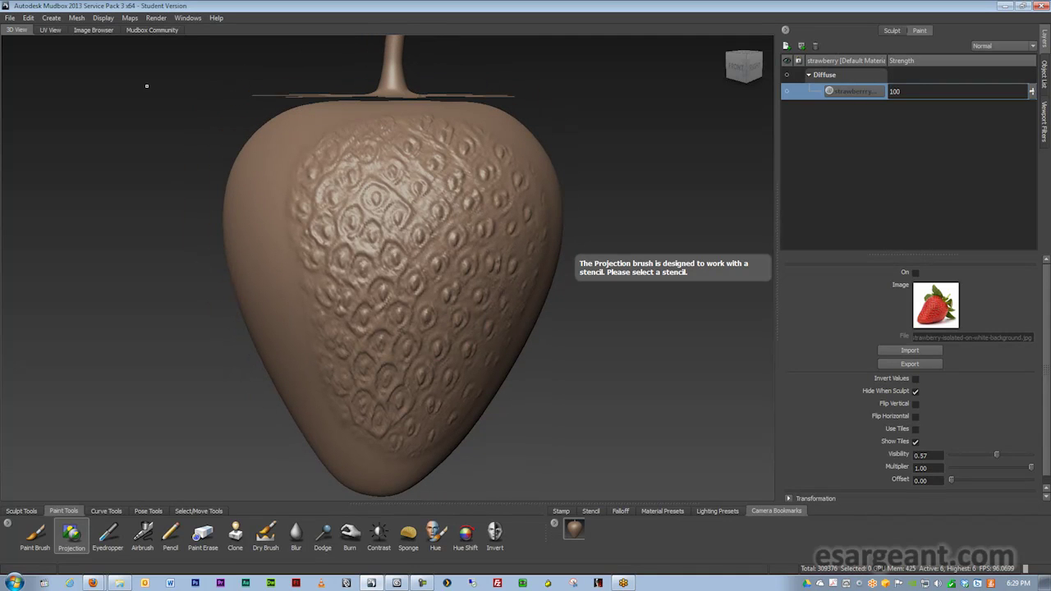
# - Open the finished example scene strawberry01.mud from the strawberry folder without saving the current scene
pyautogui.click(9, 17)
pyautogui.click(33, 40)
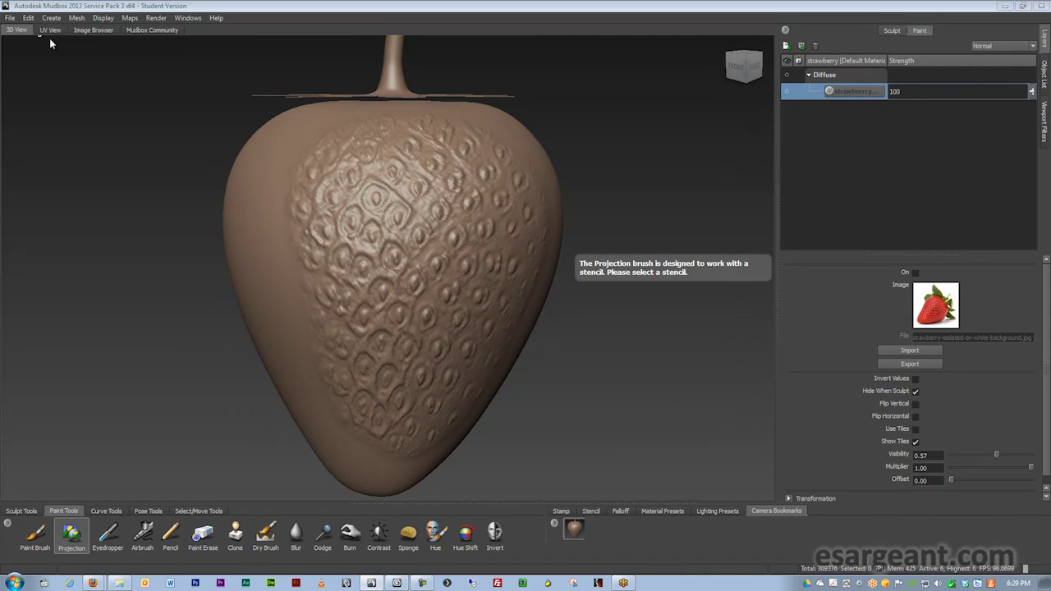
pyautogui.click(493, 167)
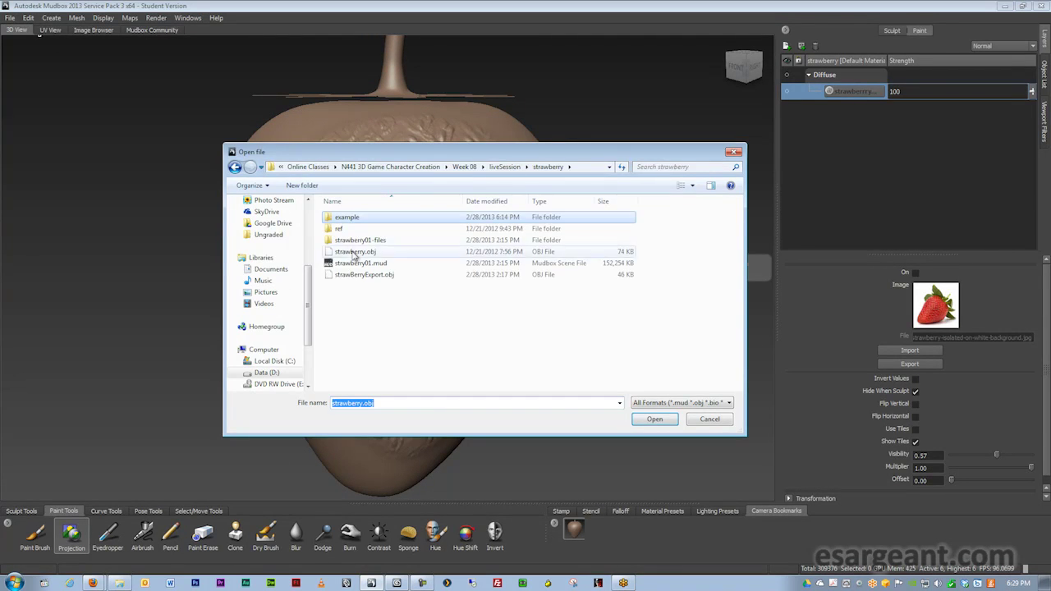
pyautogui.click(357, 264)
pyautogui.click(655, 419)
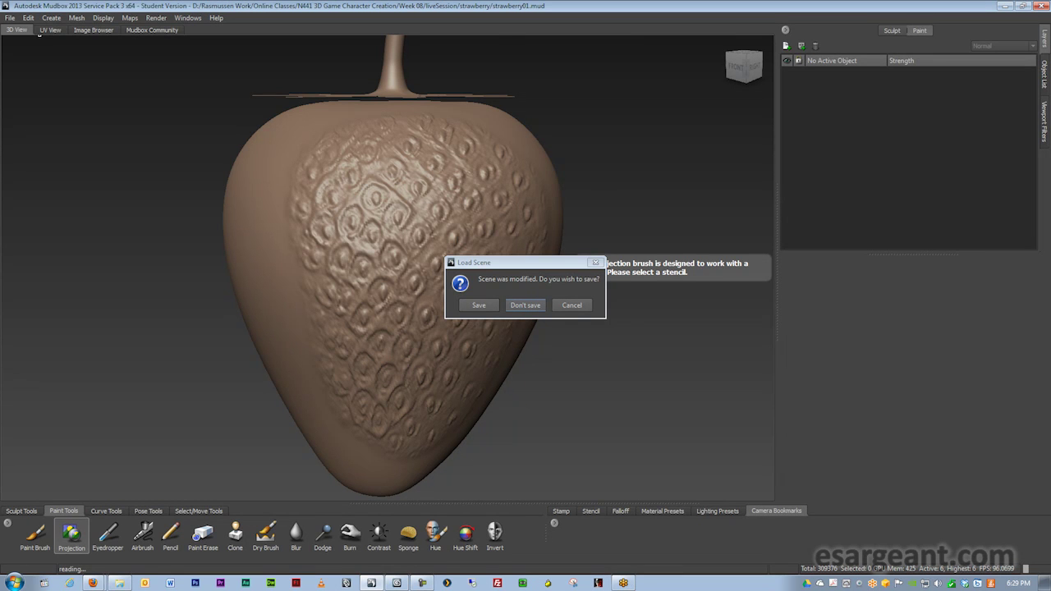
# - Examine the finished painted strawberry from the back and look at its sculpt and paint layer lists
pyautogui.keyDown('alt'); pyautogui.moveTo(436, 337); pyautogui.dragTo(505, 312); pyautogui.keyUp('alt')
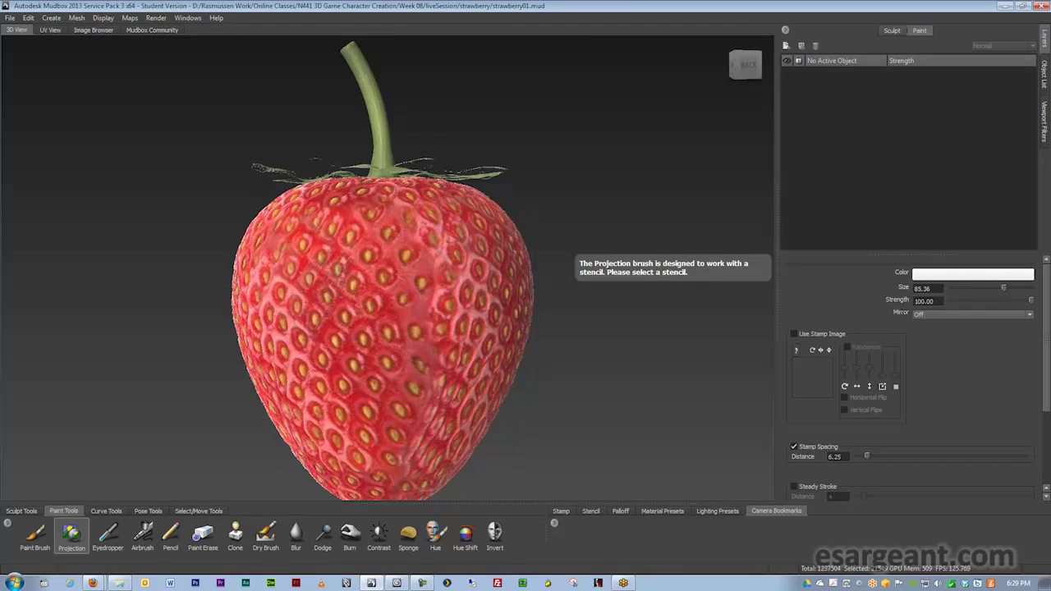
pyautogui.keyDown('alt'); pyautogui.moveTo(505, 312); pyautogui.dragTo(500, 244, button='middle'); pyautogui.keyUp('alt')
pyautogui.click(891, 33)
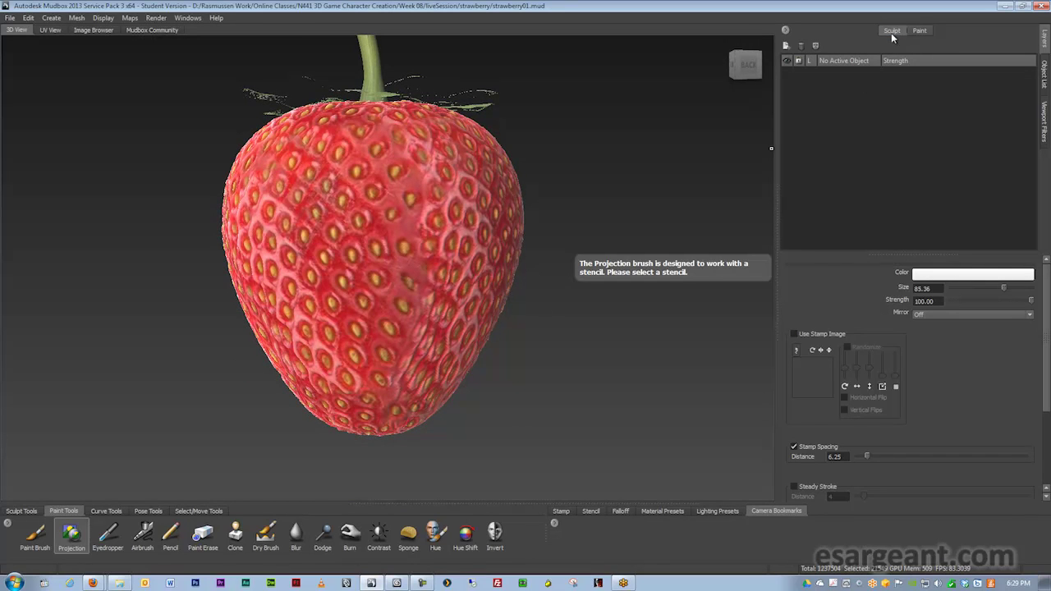
pyautogui.keyDown('alt'); pyautogui.moveTo(454, 209); pyautogui.dragTo(492, 205); pyautogui.keyUp('alt')
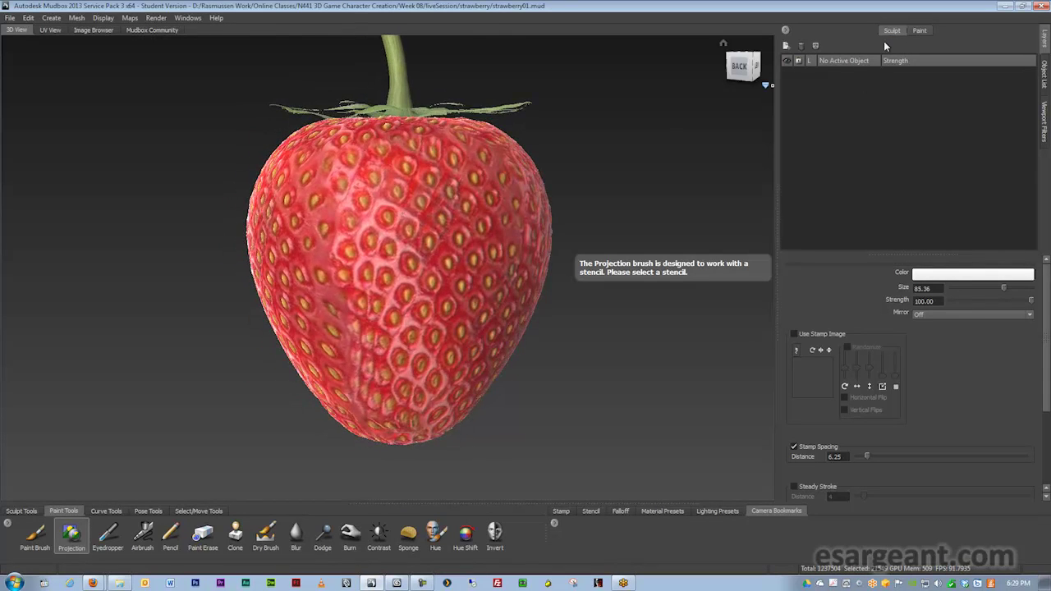
pyautogui.click(920, 32)
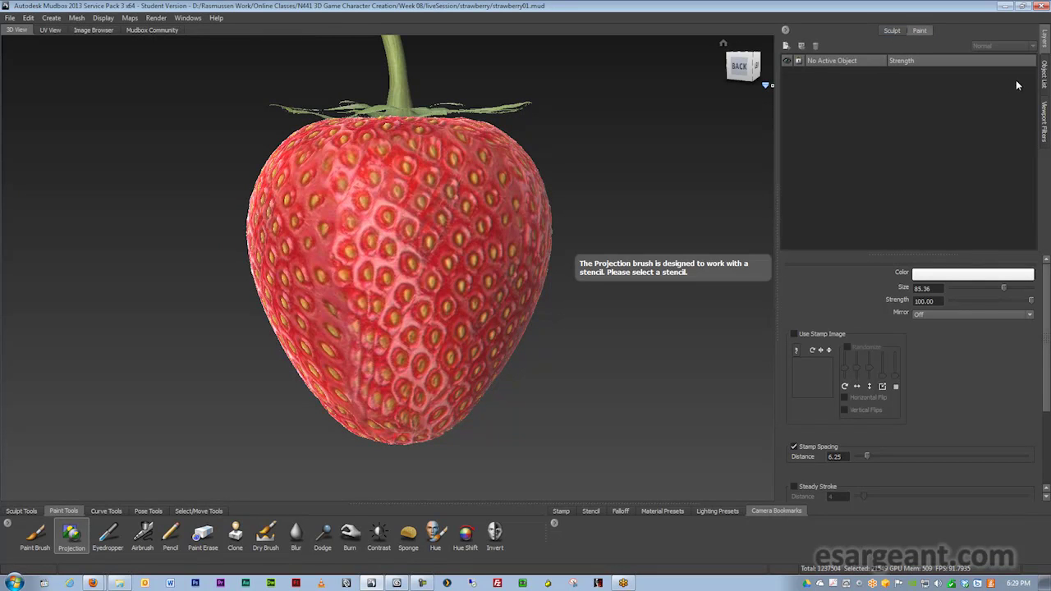
# - Hide the stem object in the object list, leaving the strawberry object visible and selected
pyautogui.click(1044, 82)
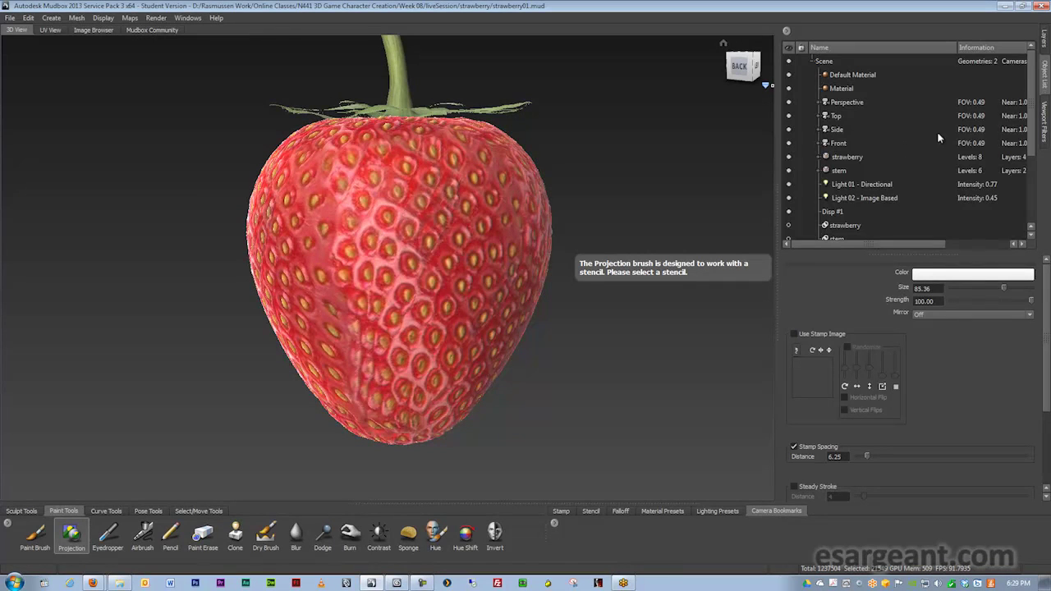
pyautogui.click(788, 171)
pyautogui.click(789, 157)
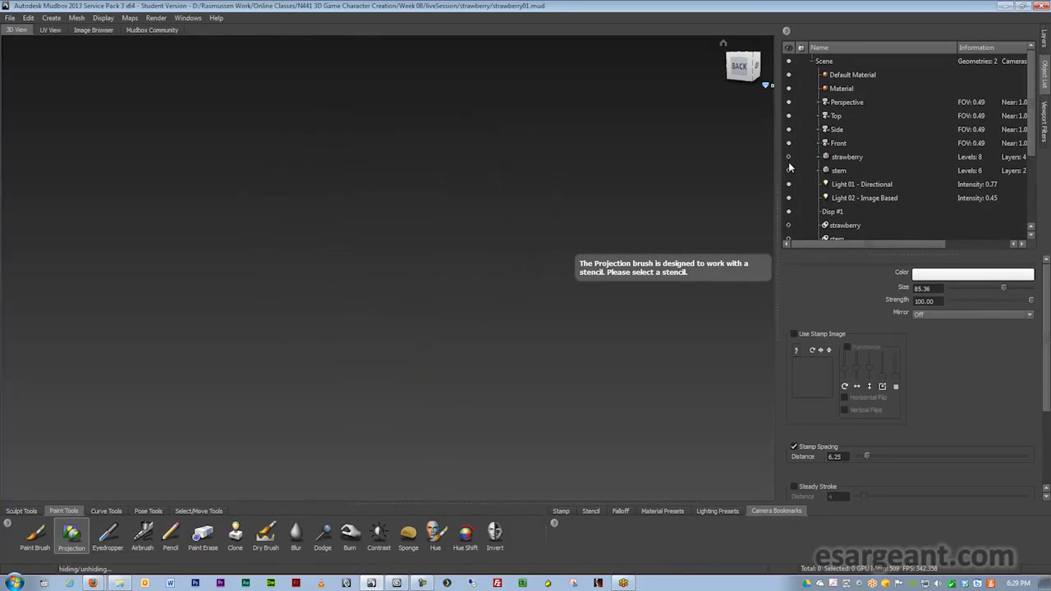
pyautogui.click(837, 158)
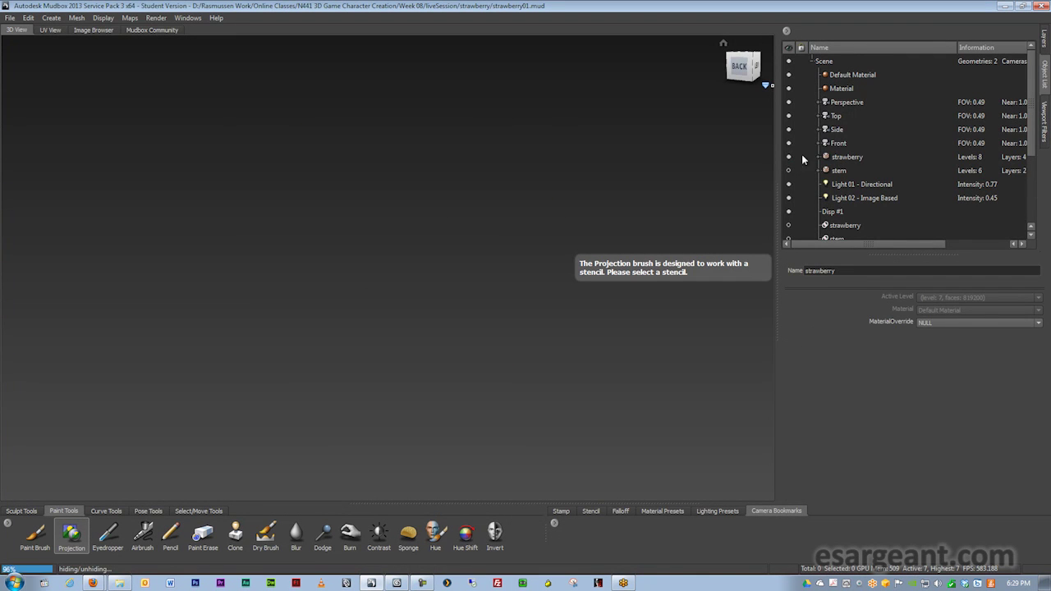
pyautogui.click(789, 156)
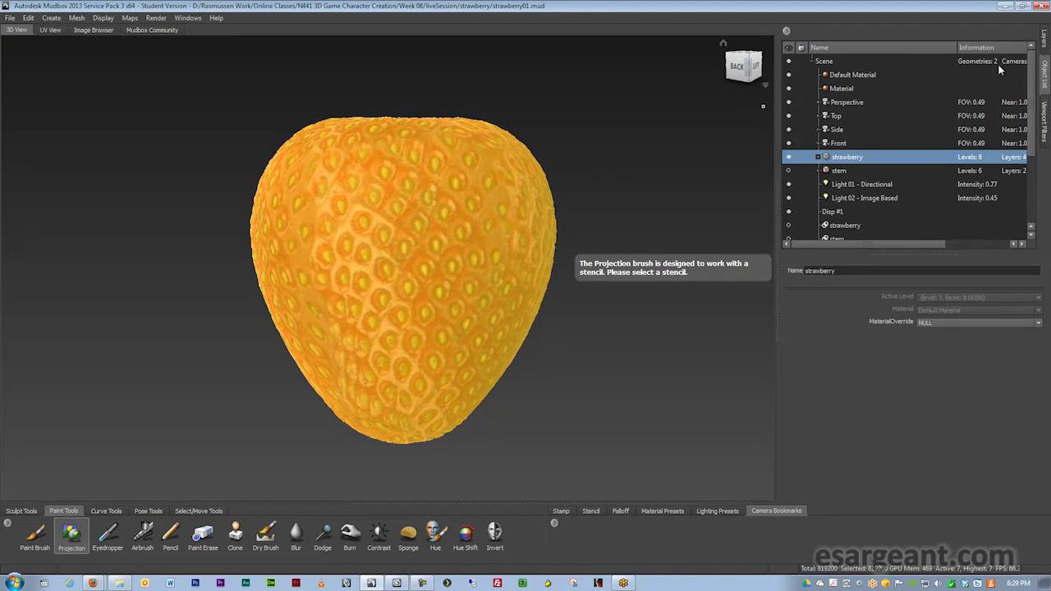
# - Hide the strawberry's Diffuse paint channel and examine the finished sculpted surface from other sides
pyautogui.click(1042, 43)
pyautogui.click(787, 74)
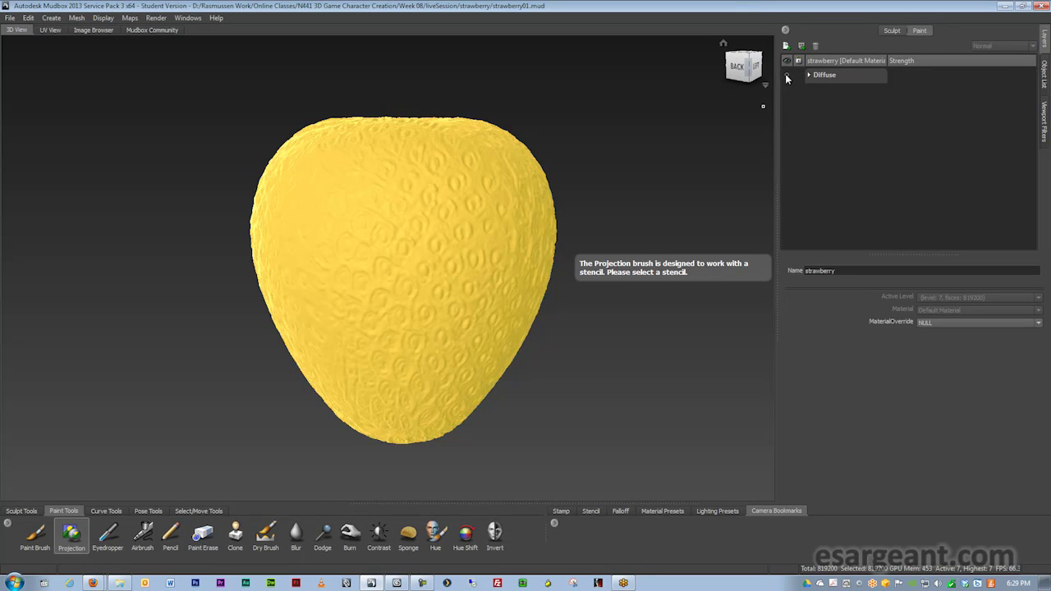
pyautogui.keyDown('alt'); pyautogui.moveTo(582, 140); pyautogui.dragTo(423, 266); pyautogui.keyUp('alt')
pyautogui.keyDown('alt'); pyautogui.moveTo(417, 330); pyautogui.dragTo(348, 329); pyautogui.keyUp('alt')
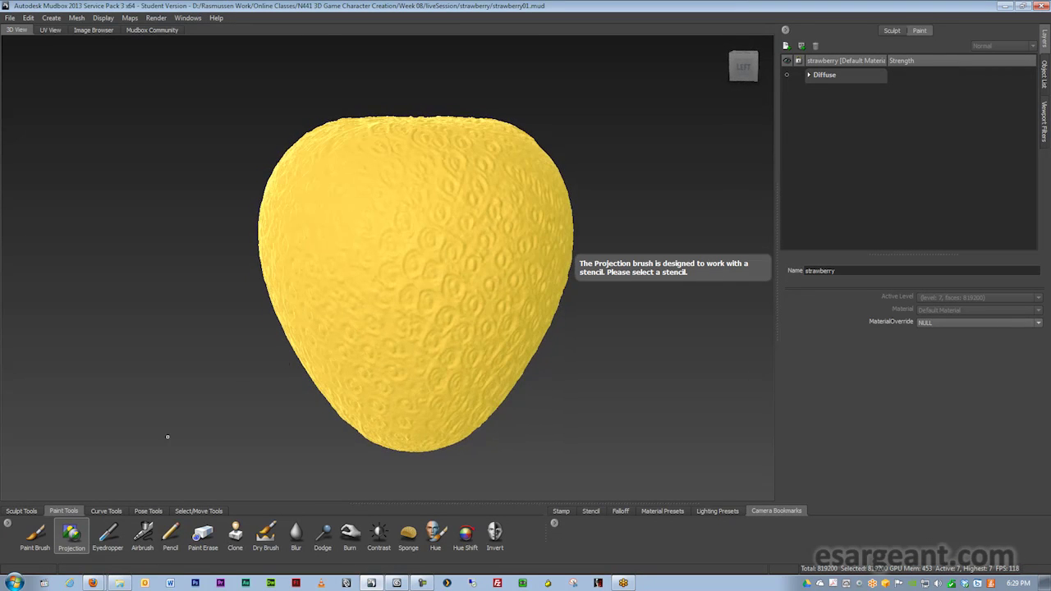
# - Choose the Sculpt brush and bring up the strawberry's sculpt layers
pyautogui.click(33, 511)
pyautogui.click(31, 535)
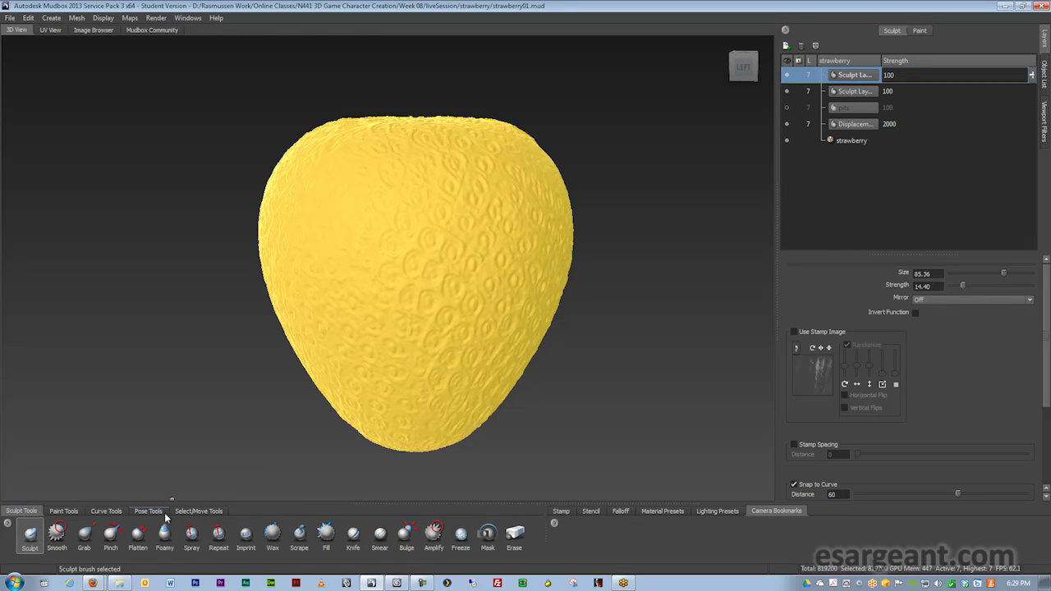
# - Activate the Objects selection tool, deselect the strawberry and examine its sculpted surface from several sides
pyautogui.click(149, 511)
pyautogui.click(185, 511)
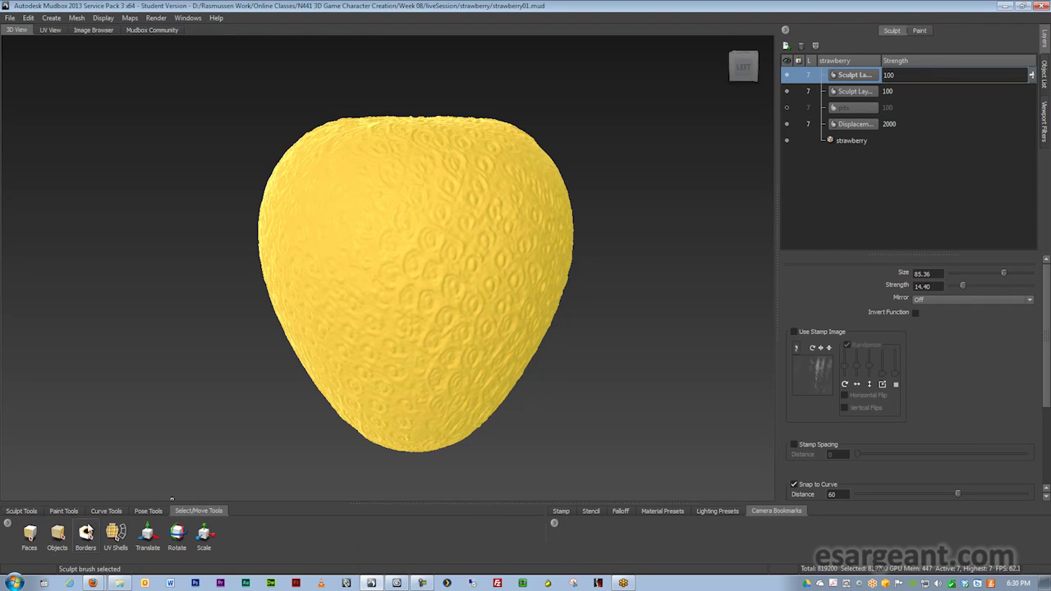
pyautogui.click(58, 535)
pyautogui.click(115, 416)
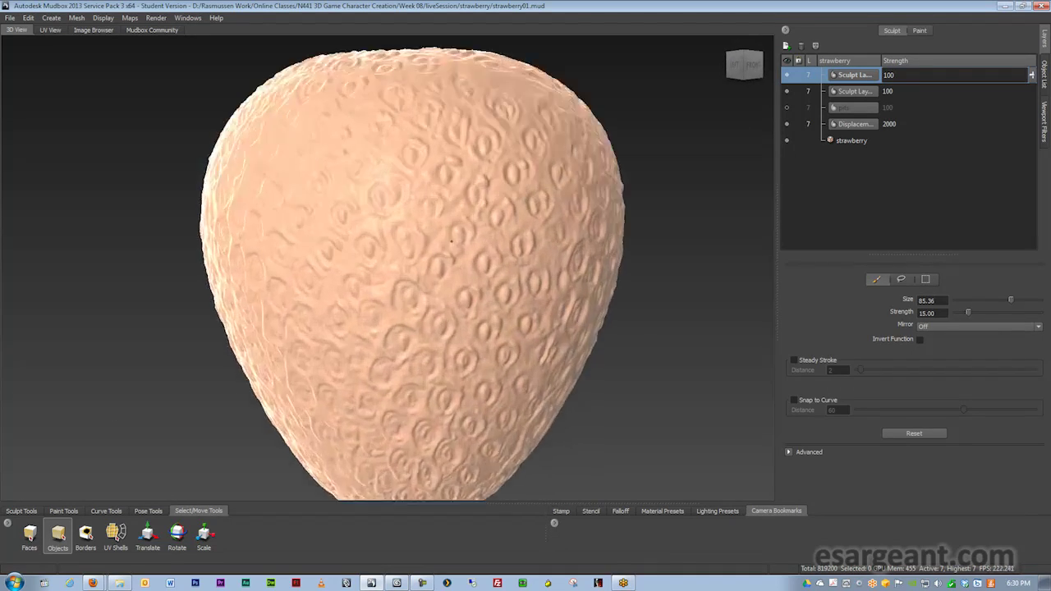
pyautogui.moveTo(418, 258)
pyautogui.keyDown('alt'); pyautogui.mouseDown()
pyautogui.moveTo(443, 303)
pyautogui.moveTo(499, 355)
pyautogui.moveTo(600, 219)
pyautogui.moveTo(493, 258)
pyautogui.moveTo(453, 233)
pyautogui.moveTo(474, 270)
pyautogui.moveTo(339, 282)
pyautogui.moveTo(492, 253)
pyautogui.moveTo(499, 230)
pyautogui.mouseUp(); pyautogui.keyUp('alt')
pyautogui.keyDown('alt'); pyautogui.moveTo(499, 230); pyautogui.dragTo(412, 223, button='right'); pyautogui.keyUp('alt')
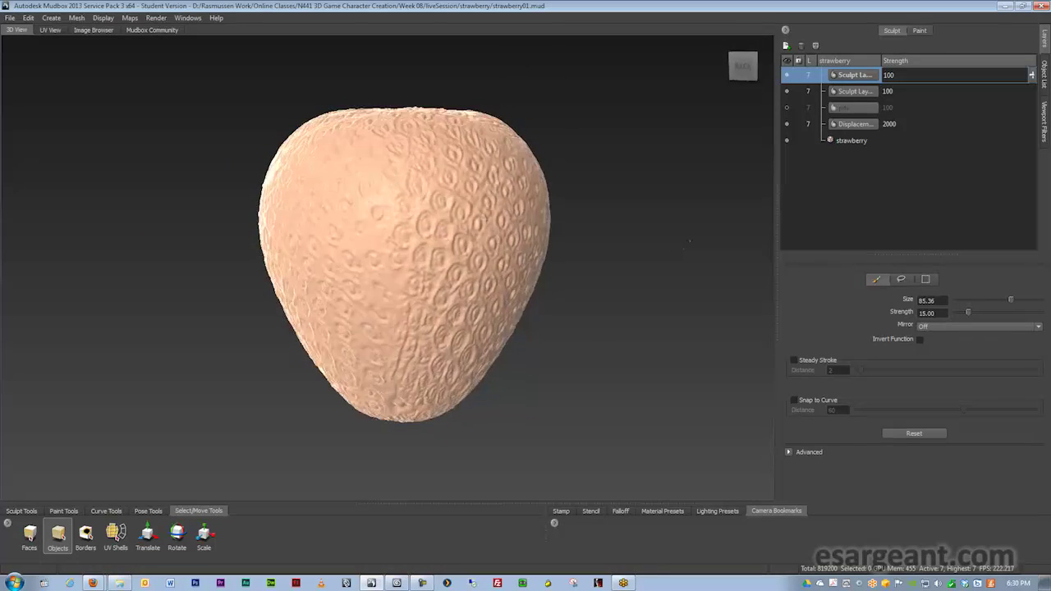
pyautogui.keyDown('alt'); pyautogui.moveTo(664, 175); pyautogui.dragTo(598, 257); pyautogui.keyUp('alt')
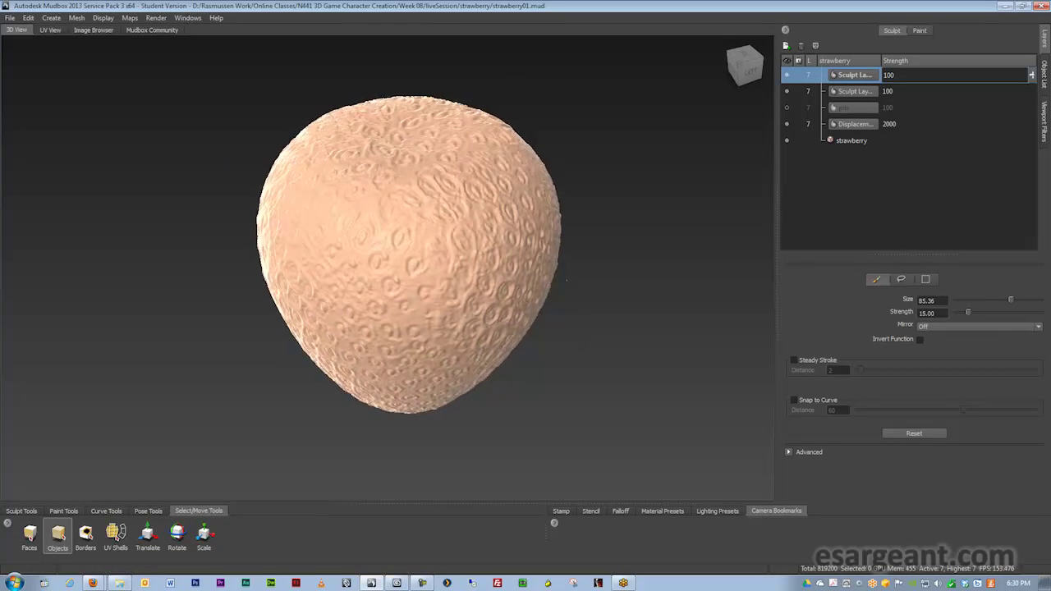
pyautogui.keyDown('alt'); pyautogui.moveTo(564, 289); pyautogui.dragTo(446, 187); pyautogui.keyUp('alt')
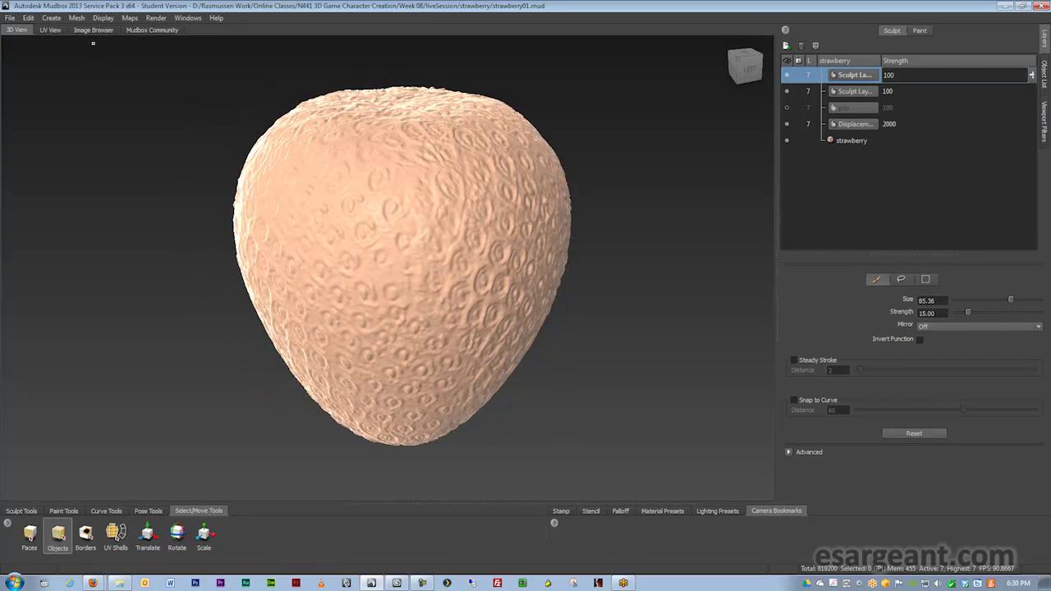
# - Show the strawberry's Diffuse paint channel and make the stem object visible again
pyautogui.click(922, 31)
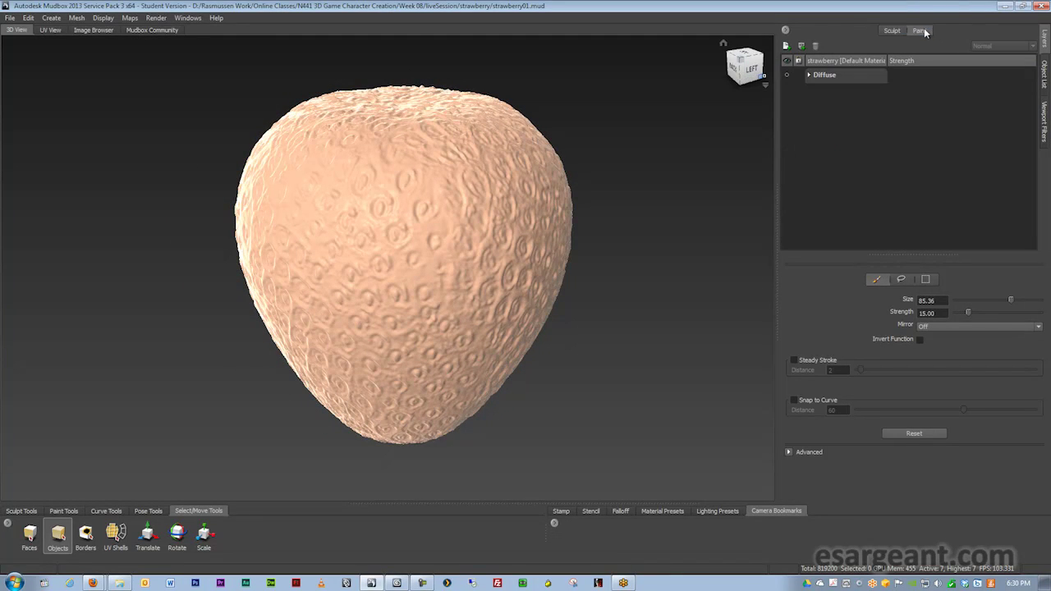
pyautogui.click(787, 76)
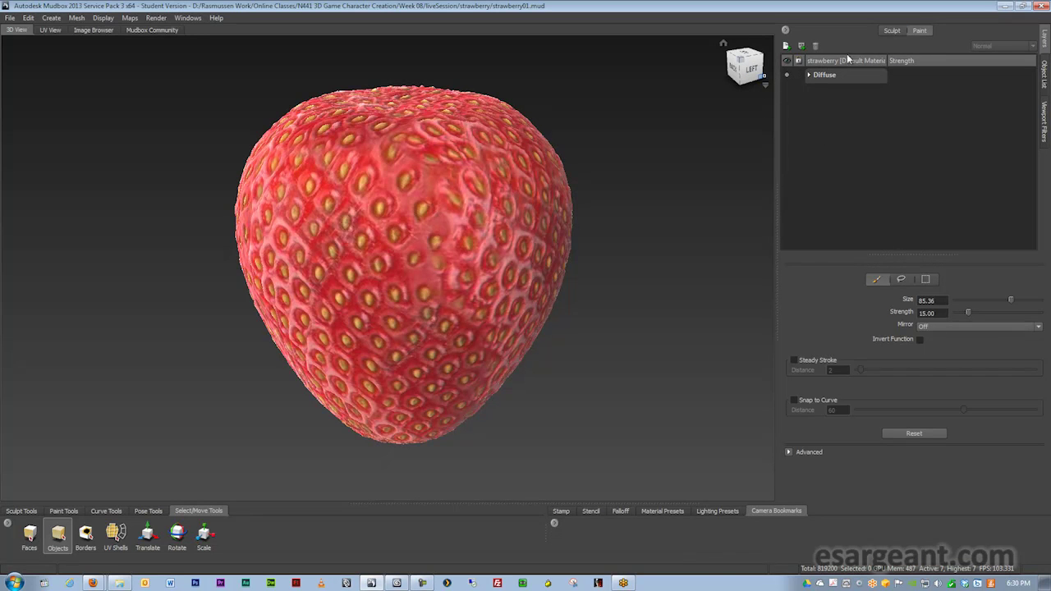
pyautogui.click(894, 32)
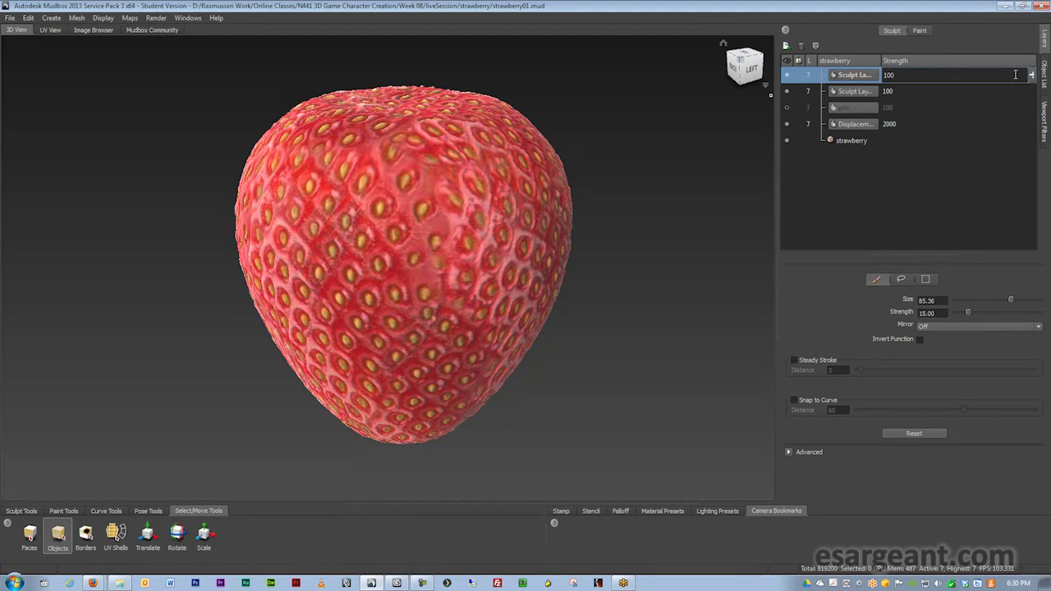
pyautogui.click(1045, 72)
pyautogui.click(789, 170)
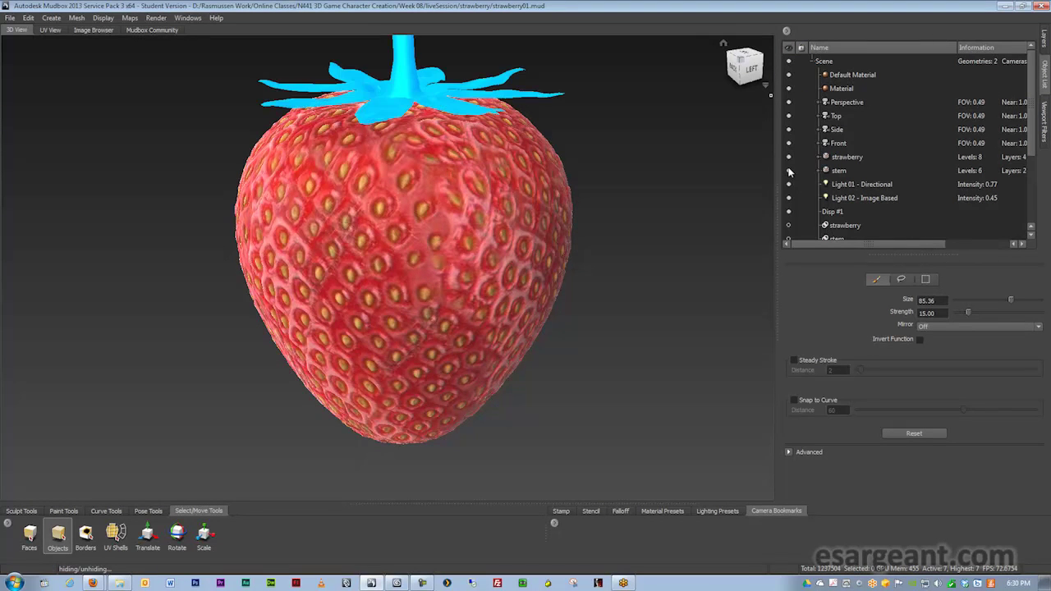
# - Examine the complete painted strawberry with its stem and leaves from all around, both close up and from afar
pyautogui.keyDown('alt'); pyautogui.moveTo(578, 173); pyautogui.dragTo(537, 247); pyautogui.keyUp('alt')
pyautogui.keyDown('alt'); pyautogui.moveTo(493, 247); pyautogui.dragTo(524, 250, button='right'); pyautogui.keyUp('alt')
pyautogui.keyDown('alt'); pyautogui.moveTo(523, 250); pyautogui.dragTo(398, 244); pyautogui.keyUp('alt')
pyautogui.keyDown('alt'); pyautogui.moveTo(297, 377); pyautogui.dragTo(402, 283); pyautogui.keyUp('alt')
pyautogui.keyDown('alt'); pyautogui.moveTo(403, 285); pyautogui.dragTo(338, 276, button='middle'); pyautogui.keyUp('alt')
pyautogui.keyDown('alt'); pyautogui.moveTo(345, 276); pyautogui.dragTo(414, 255, button='right'); pyautogui.keyUp('alt')
pyautogui.keyDown('alt'); pyautogui.moveTo(415, 247); pyautogui.dragTo(526, 275); pyautogui.keyUp('alt')
pyautogui.keyDown('alt'); pyautogui.moveTo(526, 275); pyautogui.dragTo(451, 300, button='right'); pyautogui.keyUp('alt')
pyautogui.keyDown('alt'); pyautogui.moveTo(452, 300); pyautogui.dragTo(447, 267); pyautogui.keyUp('alt')
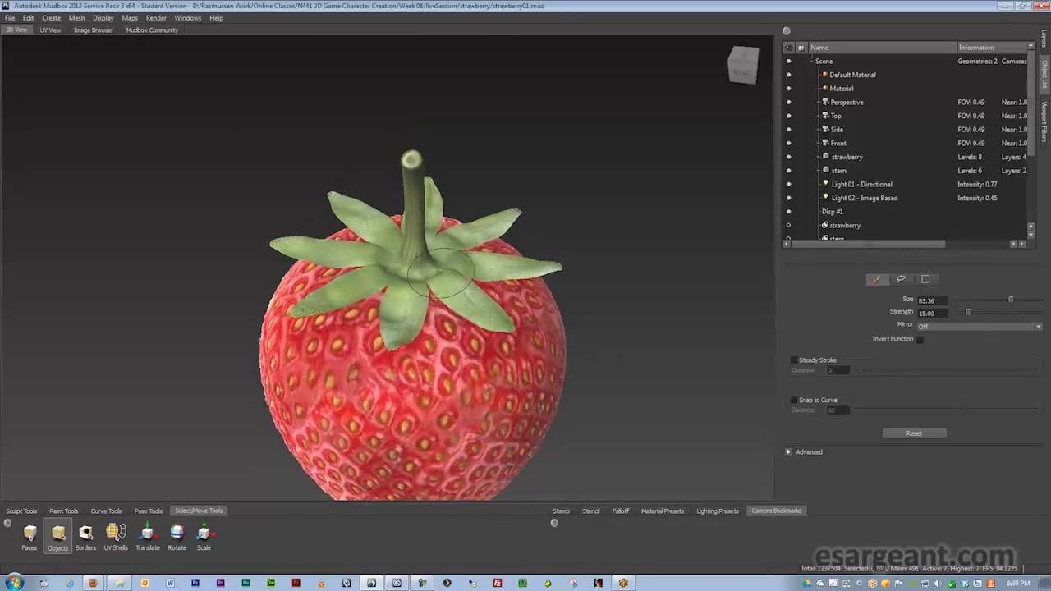
pyautogui.keyDown('alt'); pyautogui.moveTo(448, 267); pyautogui.dragTo(551, 230, button='right'); pyautogui.keyUp('alt')
pyautogui.keyDown('alt'); pyautogui.moveTo(551, 229); pyautogui.dragTo(487, 189, button='middle'); pyautogui.keyUp('alt')
pyautogui.keyDown('alt'); pyautogui.moveTo(487, 189); pyautogui.dragTo(411, 205, button='right'); pyautogui.keyUp('alt')
pyautogui.keyDown('alt'); pyautogui.moveTo(411, 205); pyautogui.dragTo(444, 143); pyautogui.keyUp('alt')
pyautogui.keyDown('alt'); pyautogui.moveTo(619, 177); pyautogui.dragTo(598, 271); pyautogui.keyUp('alt')
pyautogui.keyDown('alt'); pyautogui.moveTo(598, 271); pyautogui.dragTo(542, 222, button='middle'); pyautogui.keyUp('alt')
pyautogui.keyDown('alt'); pyautogui.moveTo(542, 223); pyautogui.dragTo(472, 230, button='right'); pyautogui.keyUp('alt')
pyautogui.keyDown('alt'); pyautogui.moveTo(472, 230); pyautogui.dragTo(534, 174); pyautogui.keyUp('alt')
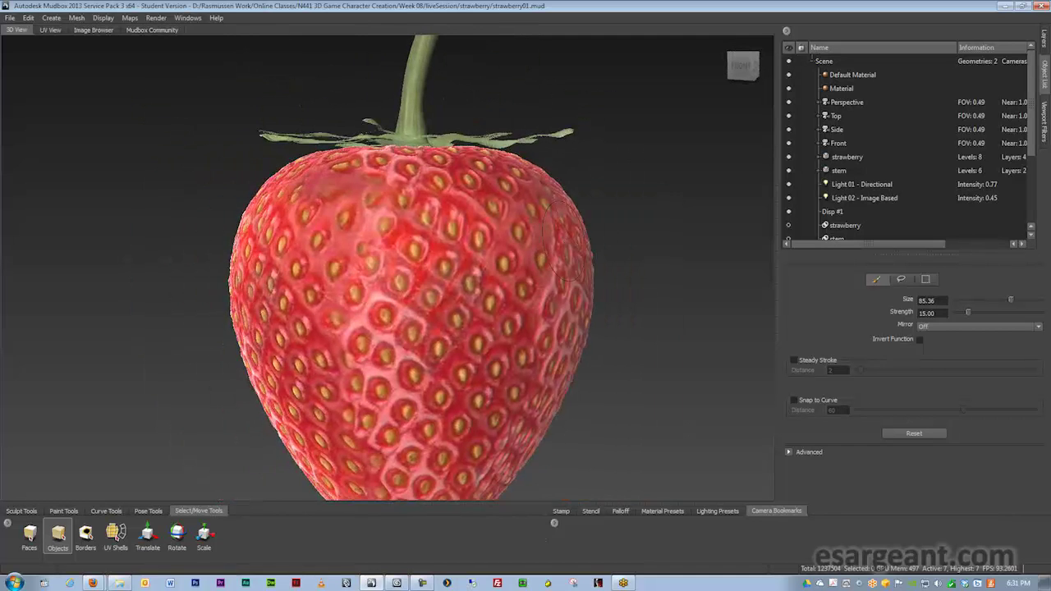
pyautogui.keyDown('alt'); pyautogui.moveTo(534, 173); pyautogui.dragTo(485, 176, button='right'); pyautogui.keyUp('alt')
pyautogui.keyDown('alt'); pyautogui.moveTo(518, 168); pyautogui.dragTo(526, 210); pyautogui.keyUp('alt')
pyautogui.keyDown('alt'); pyautogui.moveTo(525, 210); pyautogui.dragTo(505, 228, button='middle'); pyautogui.keyUp('alt')
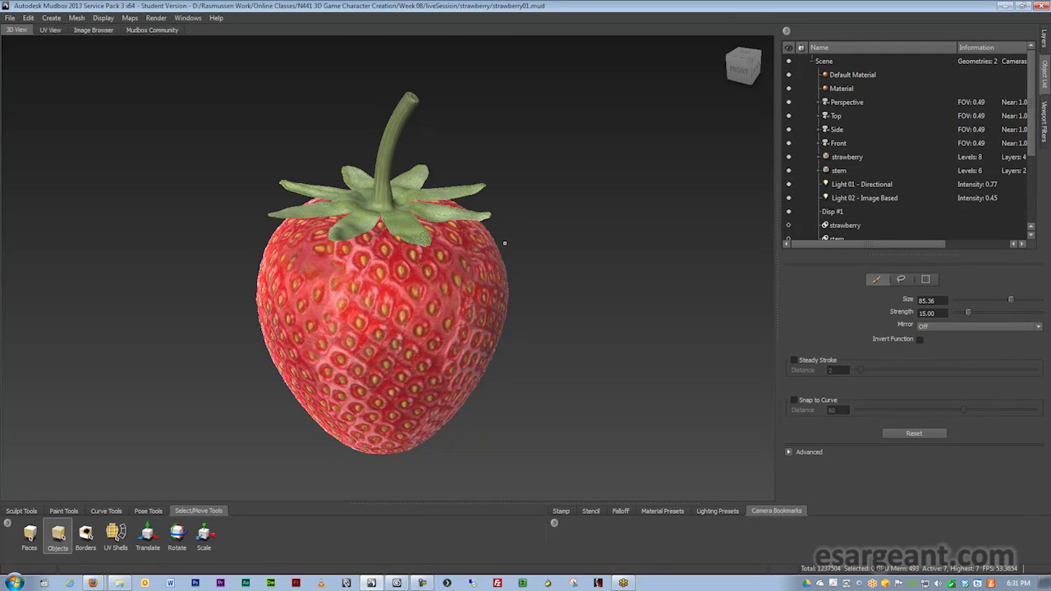
pyautogui.keyDown('alt'); pyautogui.moveTo(507, 238); pyautogui.dragTo(468, 251); pyautogui.keyUp('alt')
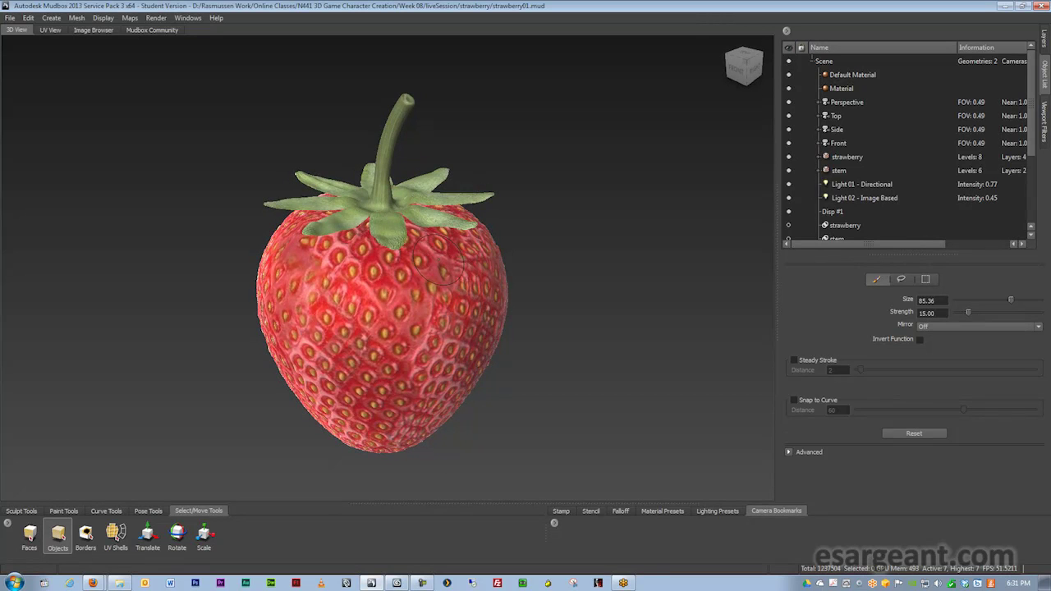
pyautogui.keyDown('alt'); pyautogui.moveTo(373, 293); pyautogui.dragTo(350, 284); pyautogui.keyUp('alt')
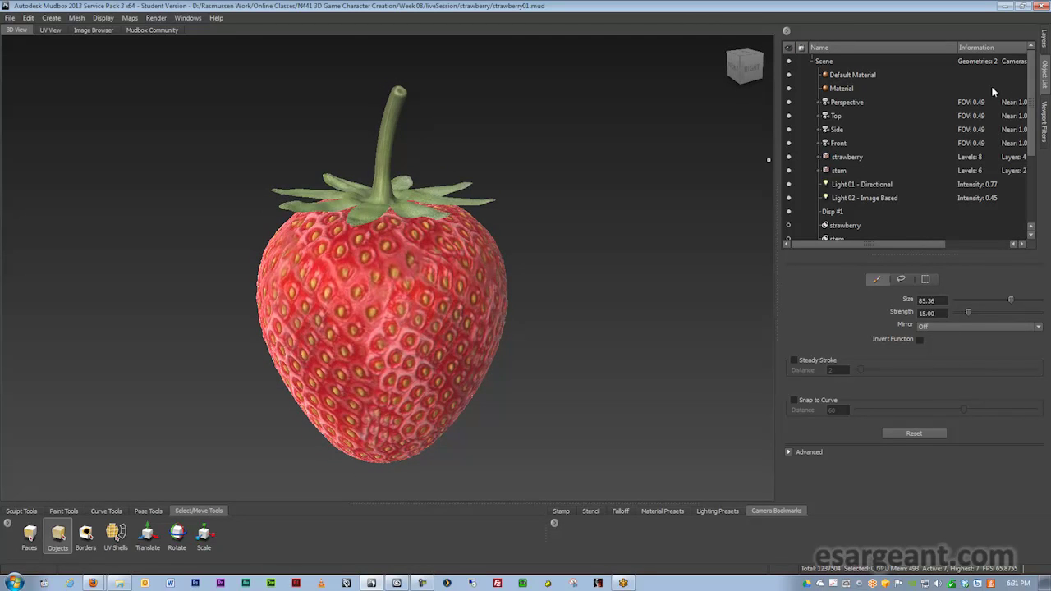
# - Compare the strawberry with its Diffuse paint channel hidden and shown, and look up the channel's PSD export option
pyautogui.click(1044, 37)
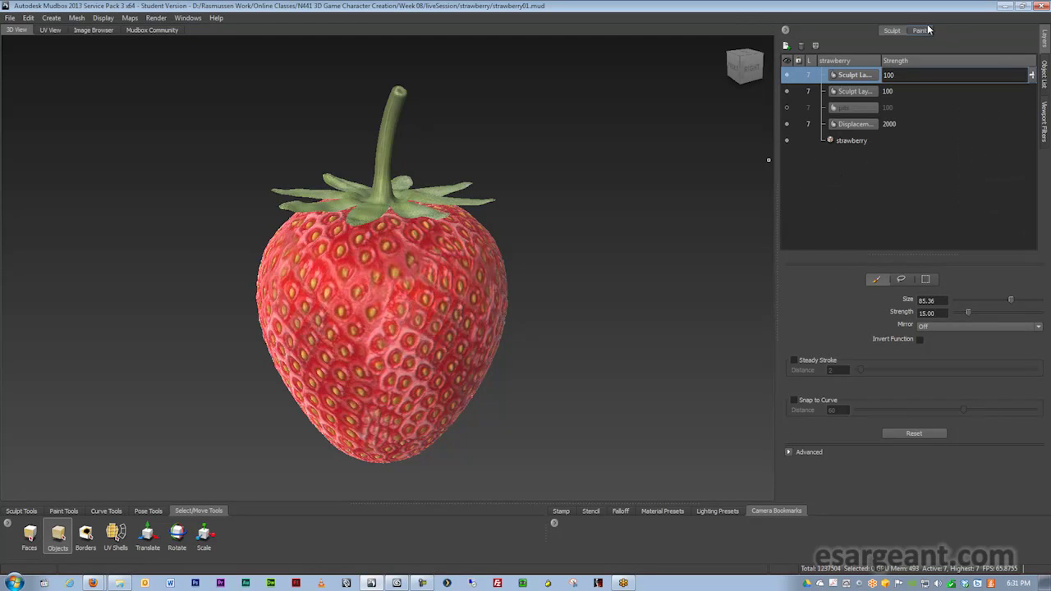
pyautogui.click(923, 32)
pyautogui.click(788, 76)
pyautogui.click(788, 75)
pyautogui.click(786, 75)
pyautogui.click(787, 75)
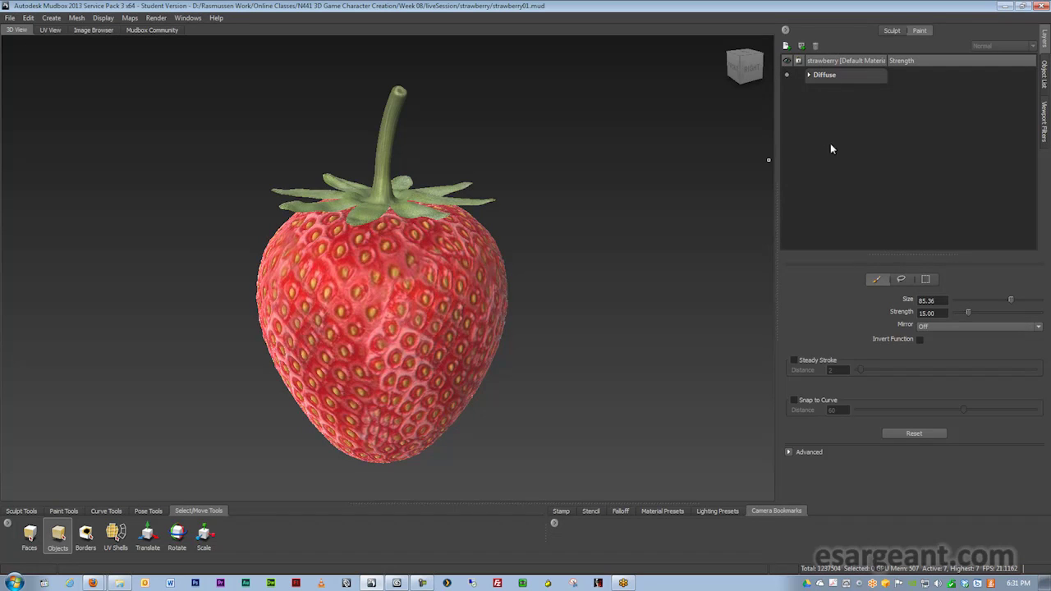
pyautogui.rightClick(835, 76)
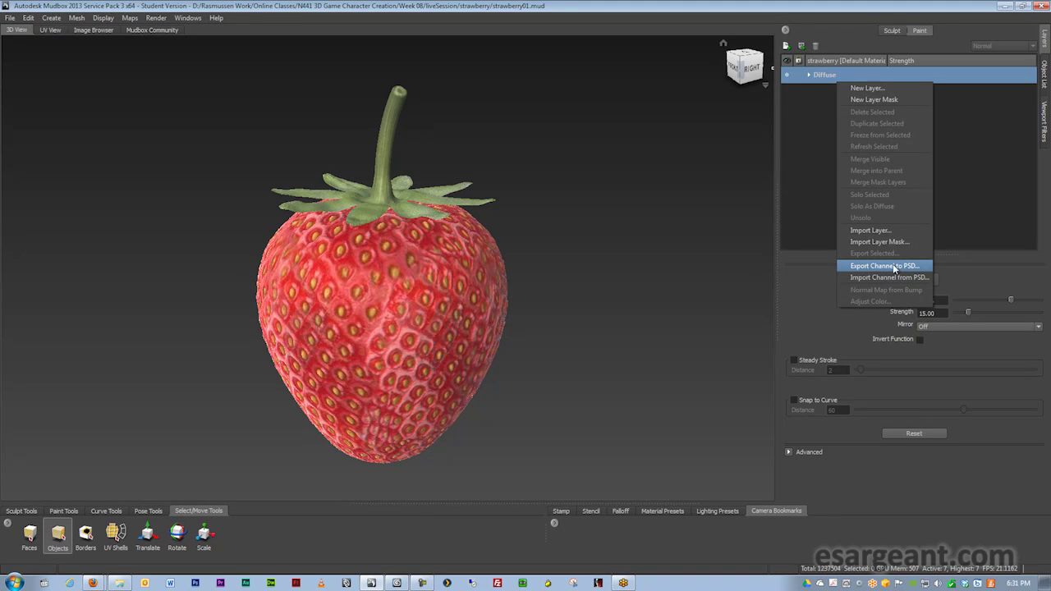
pyautogui.click(812, 130)
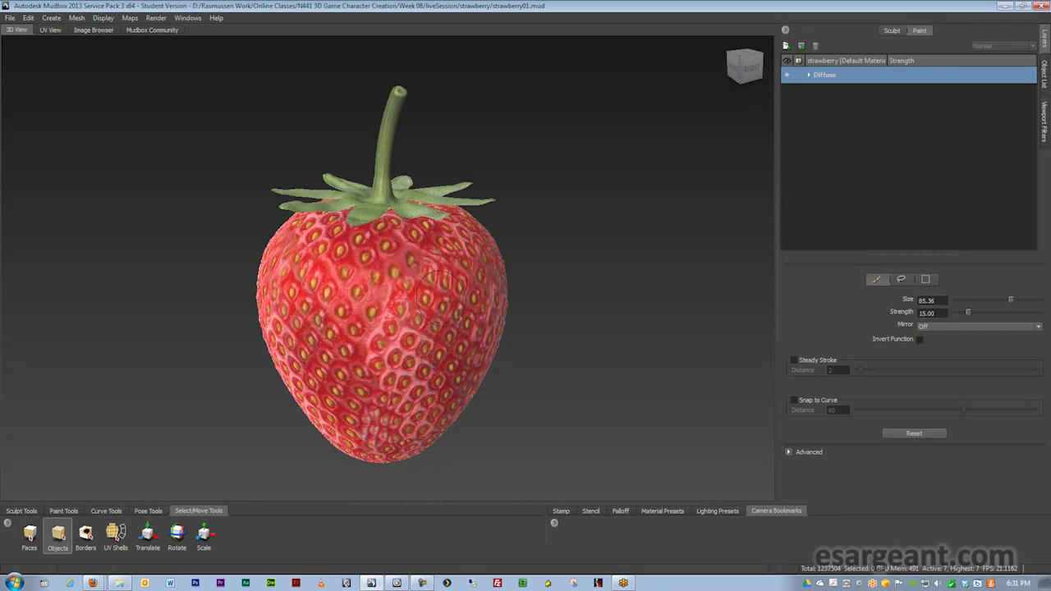
# - Switch to the file explorer and open Default Material_Default Material_diffuse.tif from the strawberry01-files folder in Photoshop
pyautogui.click(115, 583)
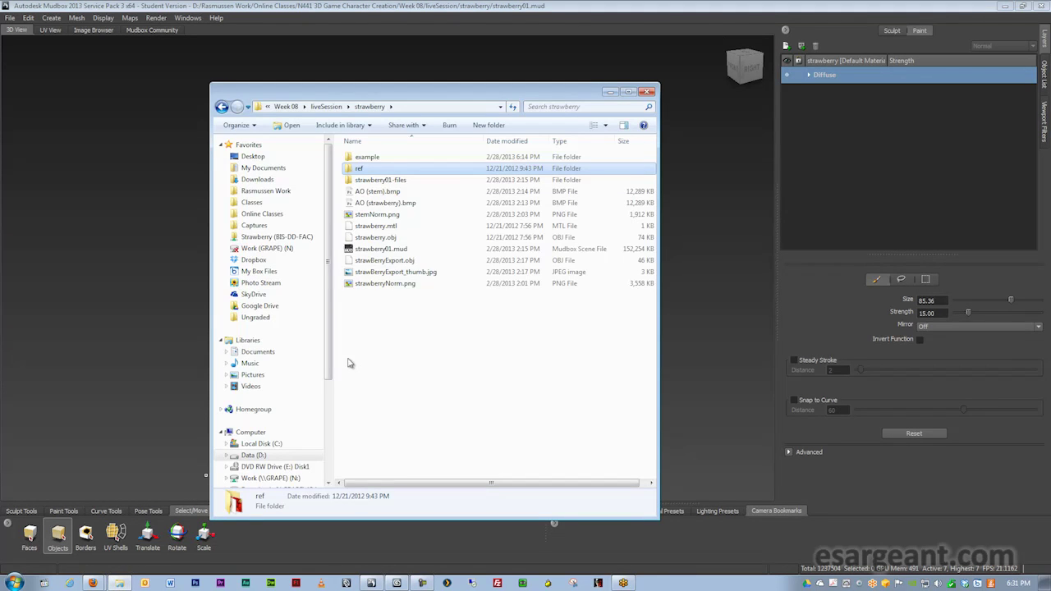
pyautogui.doubleClick(376, 181)
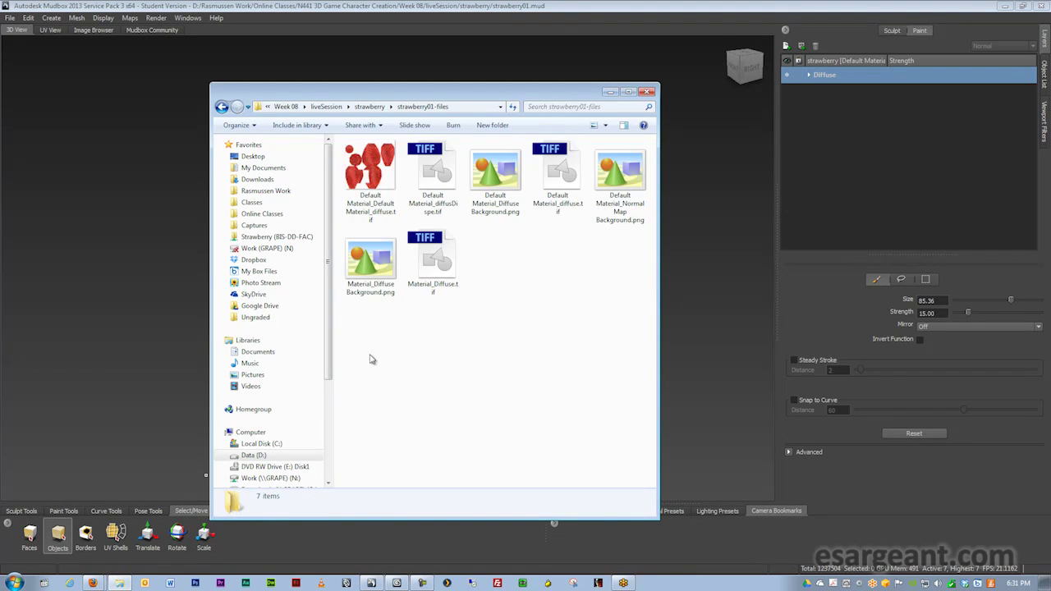
pyautogui.click(377, 164)
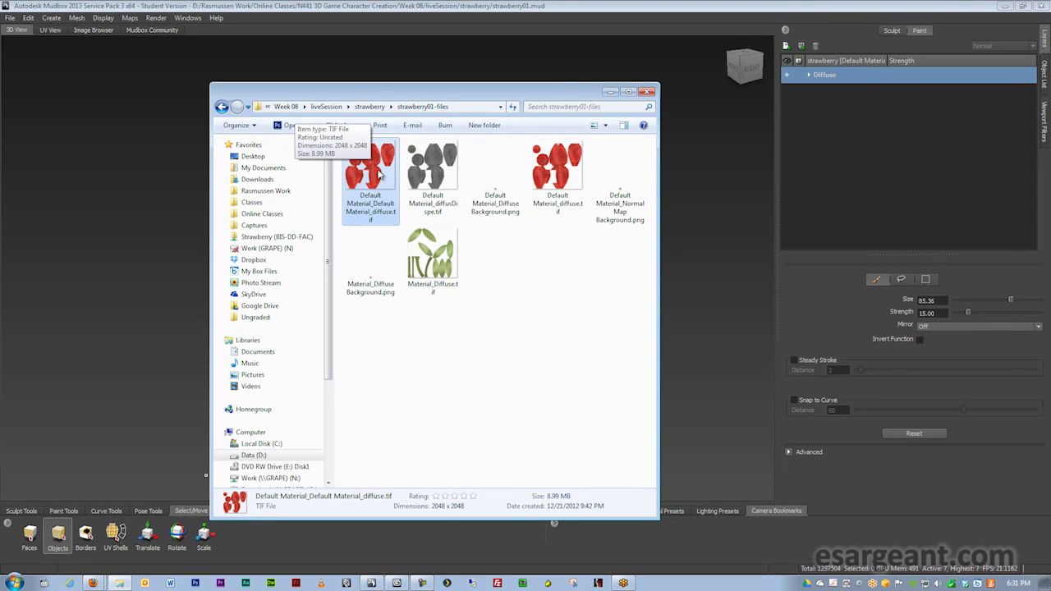
pyautogui.doubleClick(378, 166)
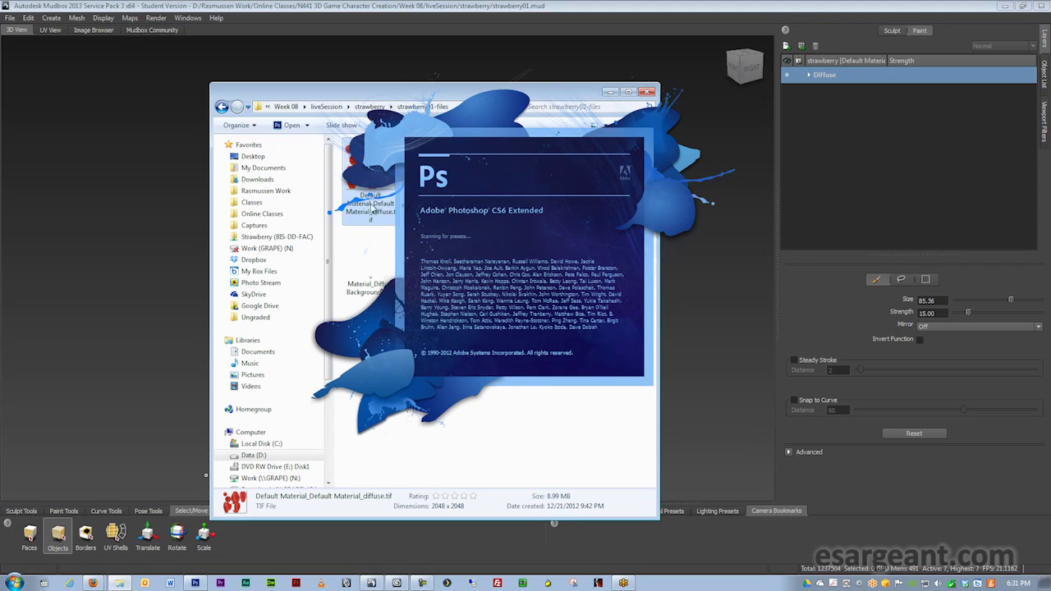
pyautogui.moveTo(321, 98); pyautogui.dragTo(166, 84)
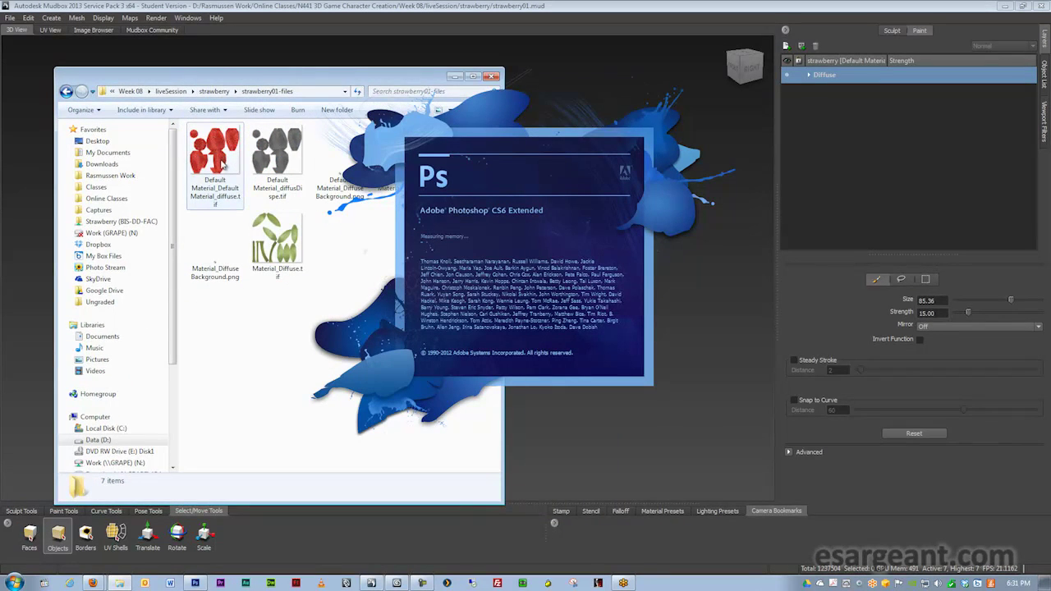
pyautogui.rightClick(222, 167)
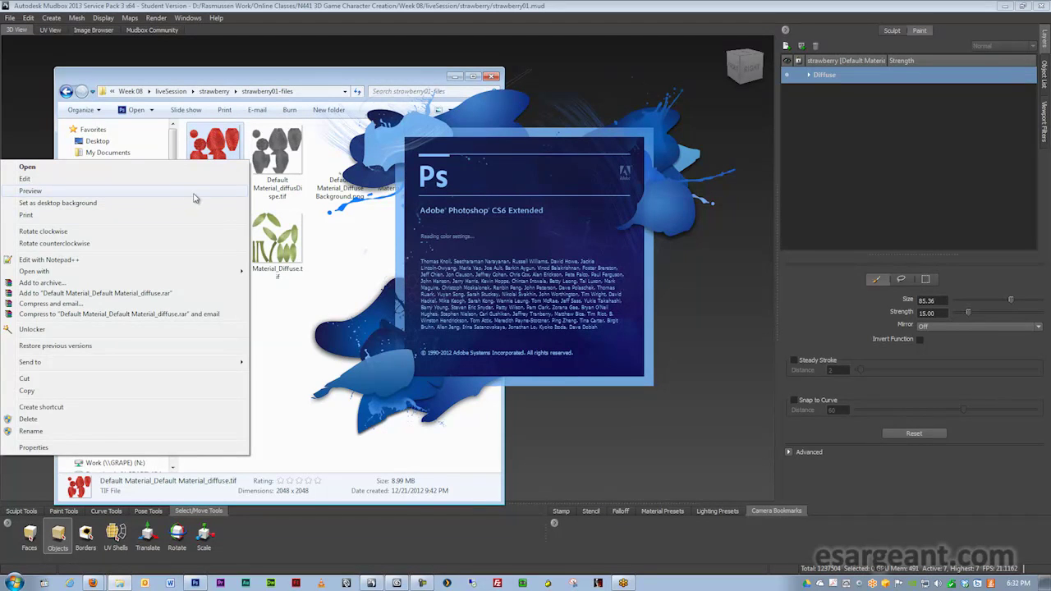
pyautogui.click(194, 197)
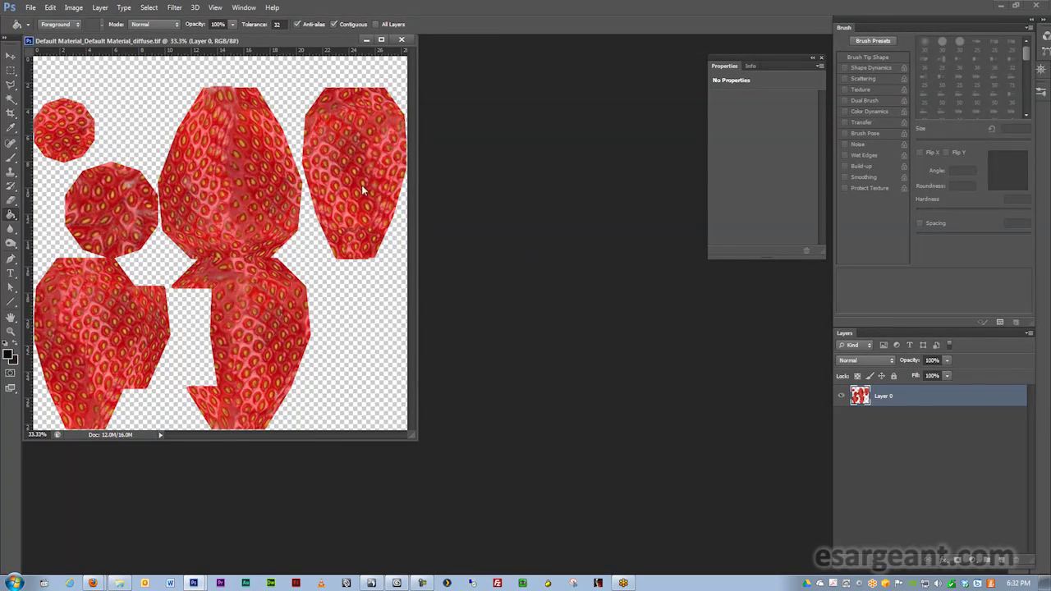
# - Enlarge and reposition the diffuse texture's document window and inspect the texture at 50% zoom
pyautogui.moveTo(222, 43); pyautogui.dragTo(355, 52)
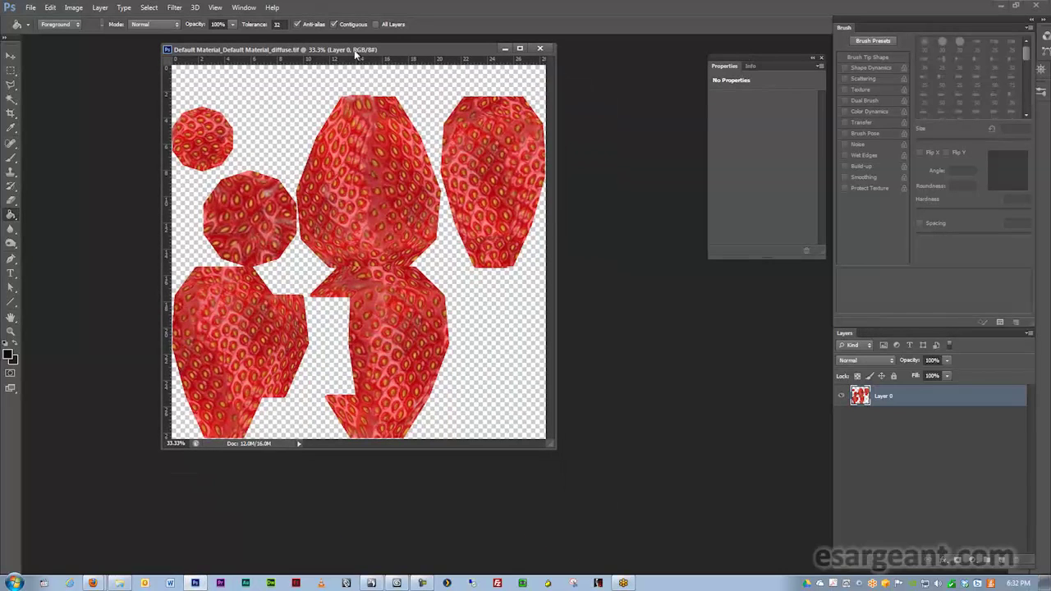
pyautogui.moveTo(553, 444); pyautogui.dragTo(730, 571)
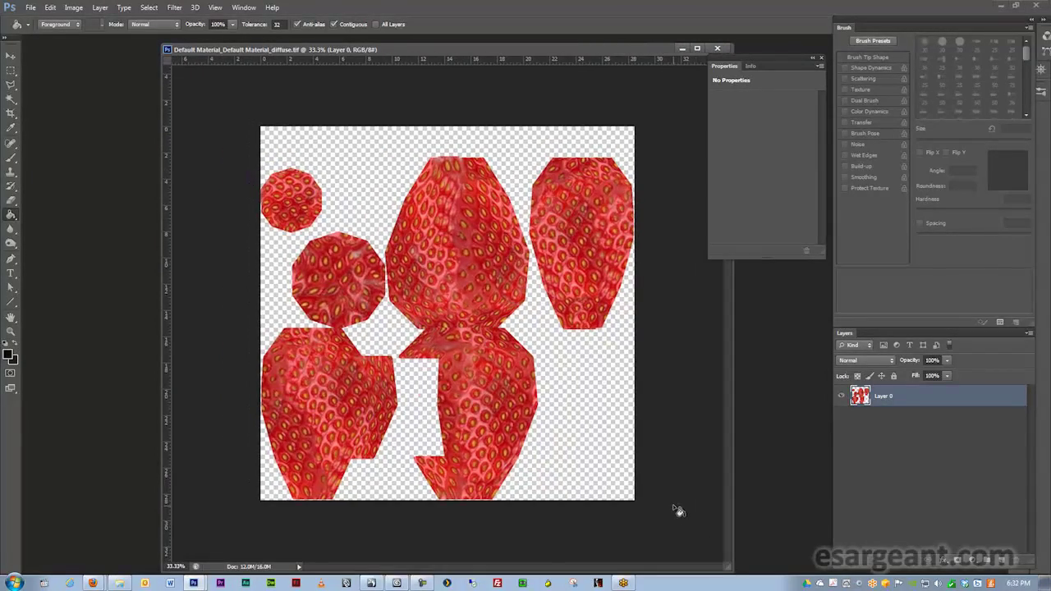
pyautogui.hotkey('ctrl', '+')
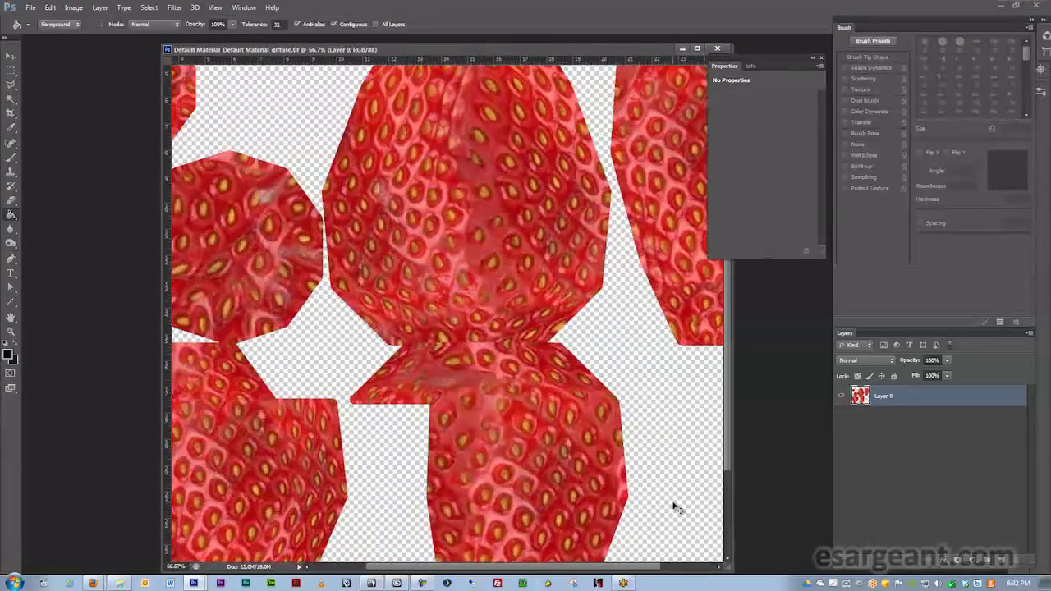
pyautogui.hotkey('ctrl', '-')
pyautogui.moveTo(456, 243)
pyautogui.mouseDown()
pyautogui.moveTo(417, 317)
pyautogui.moveTo(488, 251)
pyautogui.moveTo(494, 205)
pyautogui.moveTo(505, 304)
pyautogui.moveTo(493, 250)
pyautogui.moveTo(457, 253)
pyautogui.mouseUp()
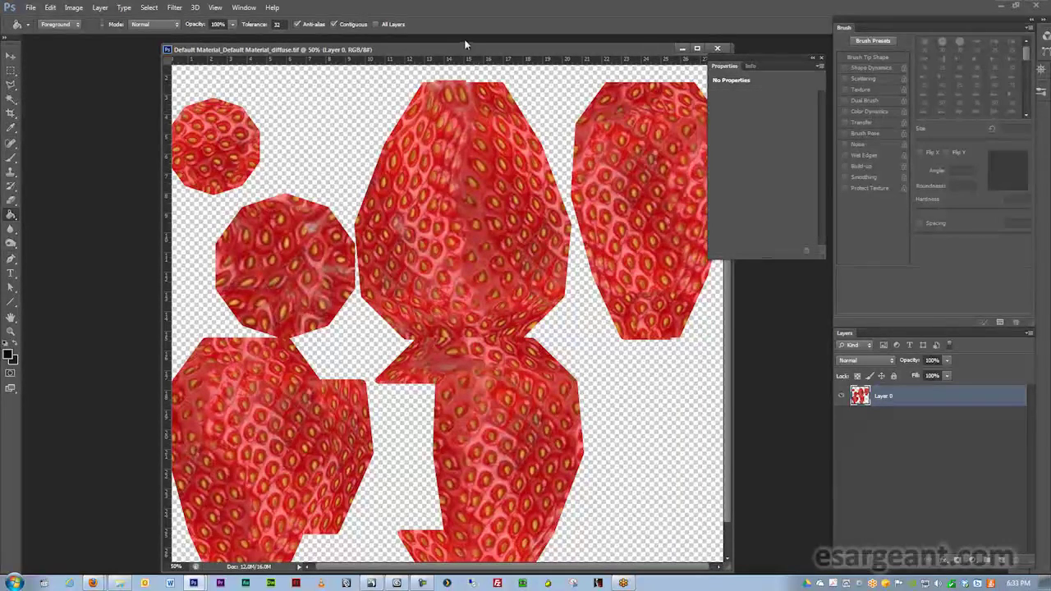
pyautogui.moveTo(468, 51); pyautogui.dragTo(416, 48)
pyautogui.moveTo(592, 47); pyautogui.dragTo(589, 46)
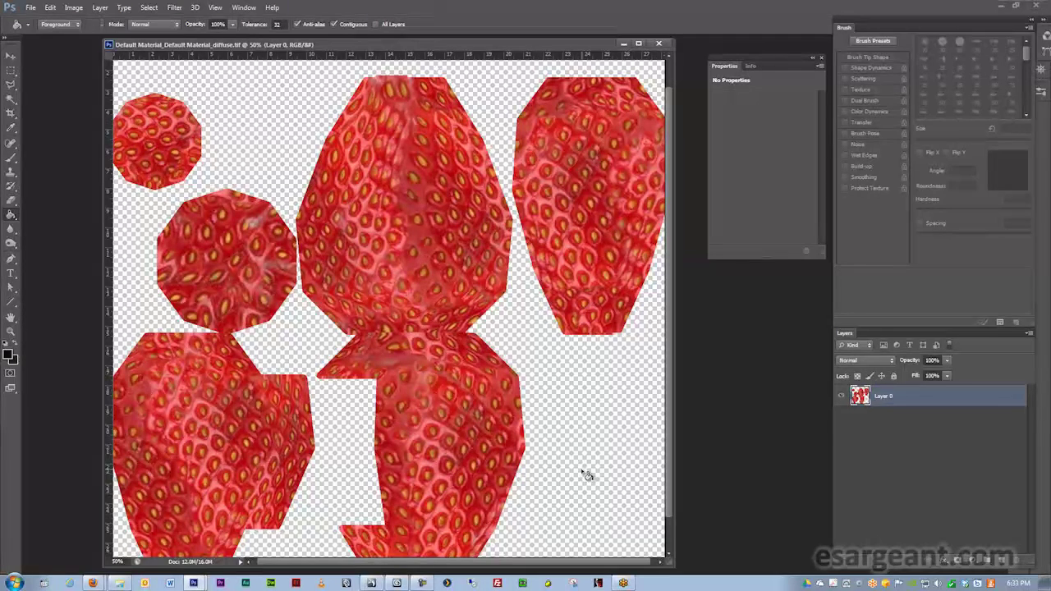
# - Try image widths of 1024 and 512 pixels for the diffuse texture in Image Size, then cancel the resize
pyautogui.click(73, 7)
pyautogui.moveTo(112, 38)
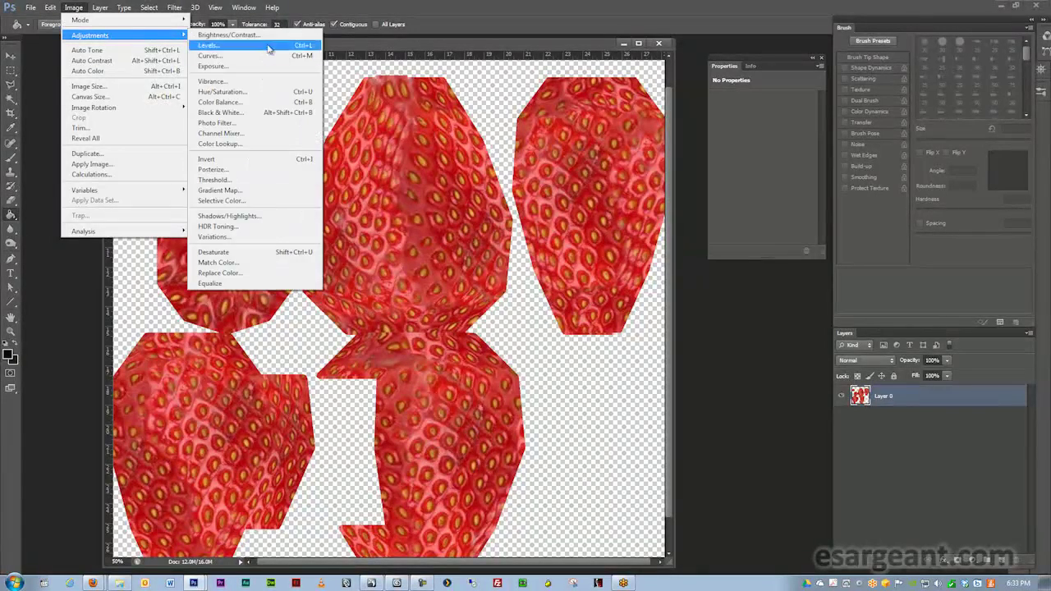
pyautogui.click(144, 88)
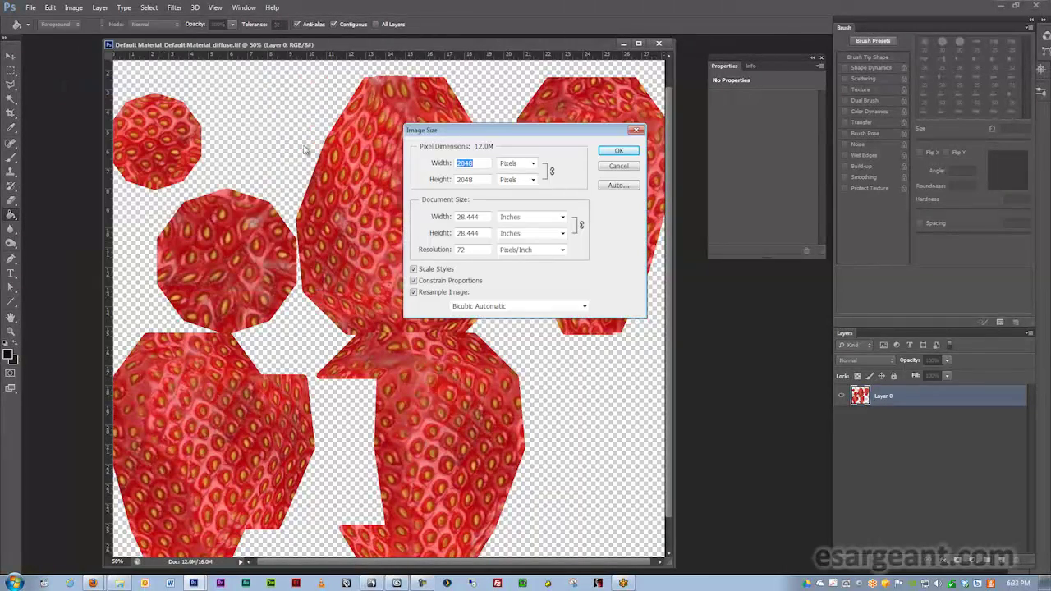
pyautogui.write('1024')
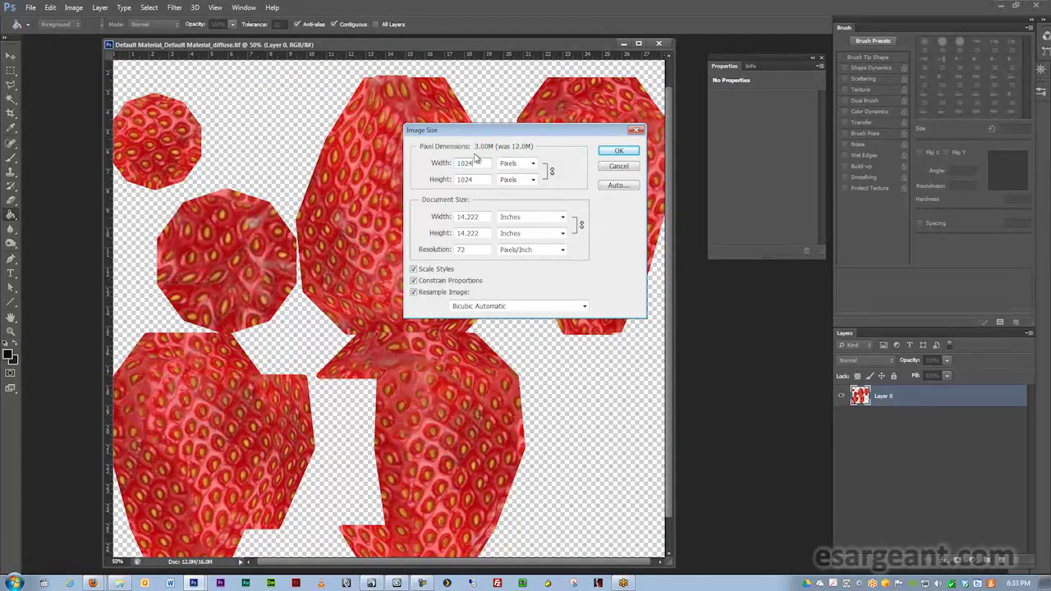
pyautogui.doubleClick(482, 162)
pyautogui.write('512')
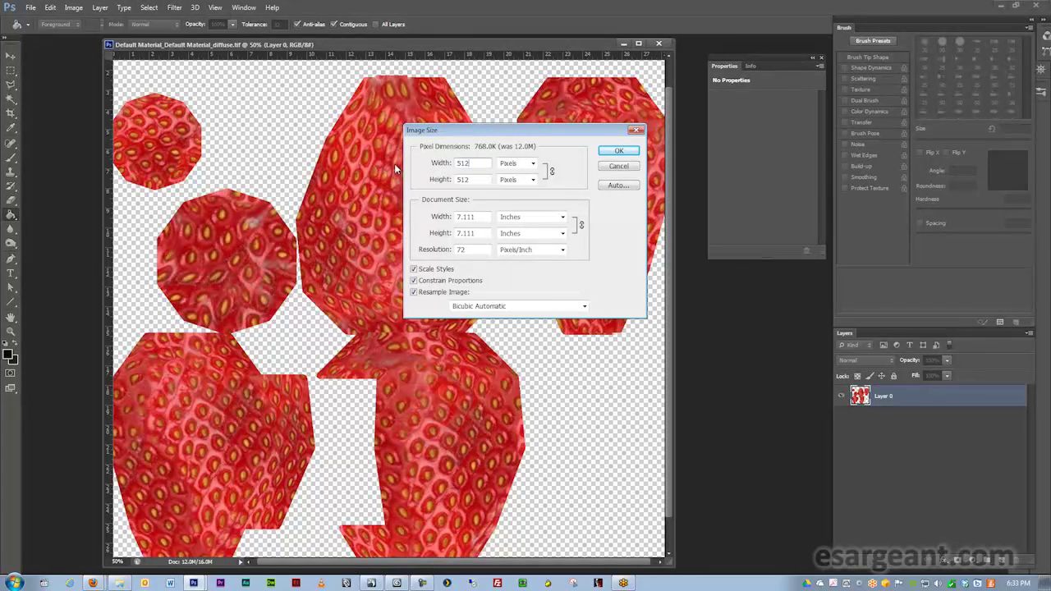
pyautogui.press('BackSpace')
pyautogui.press('BackSpace')
pyautogui.press('BackSpace')
pyautogui.click(618, 167)
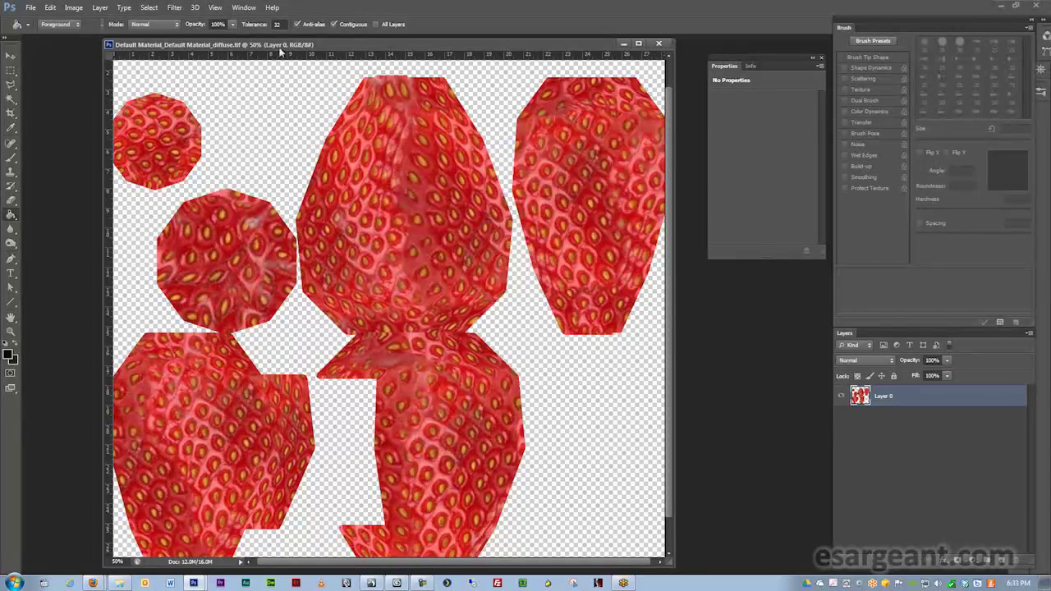
# - Leave the diffuse texture in Photoshop, move the file explorer aside and return to the strawberry scene in Mudbox
pyautogui.moveTo(296, 47); pyautogui.dragTo(287, 50)
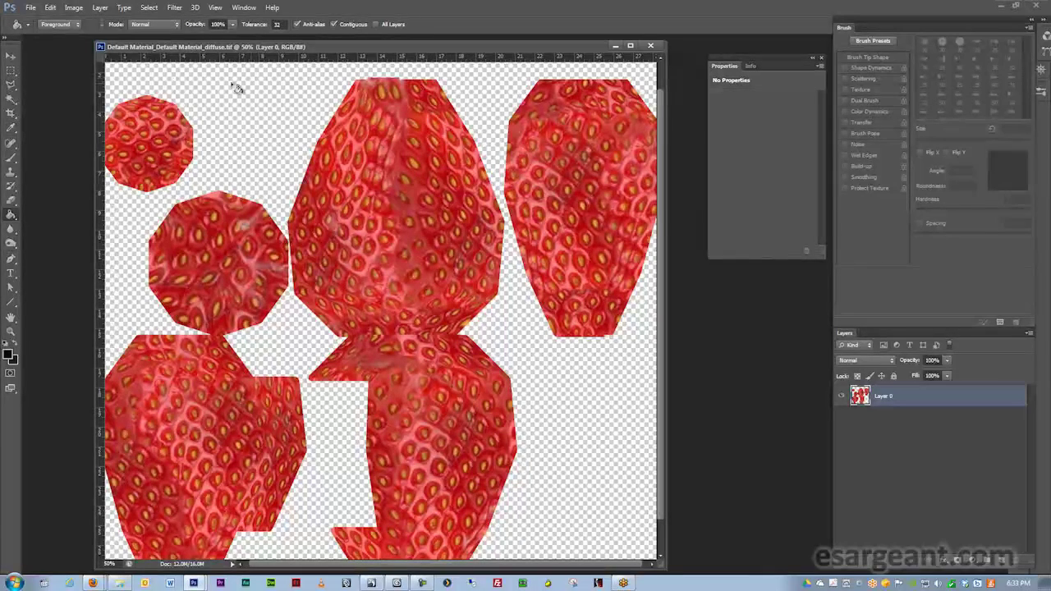
pyautogui.moveTo(237, 52); pyautogui.dragTo(240, 51)
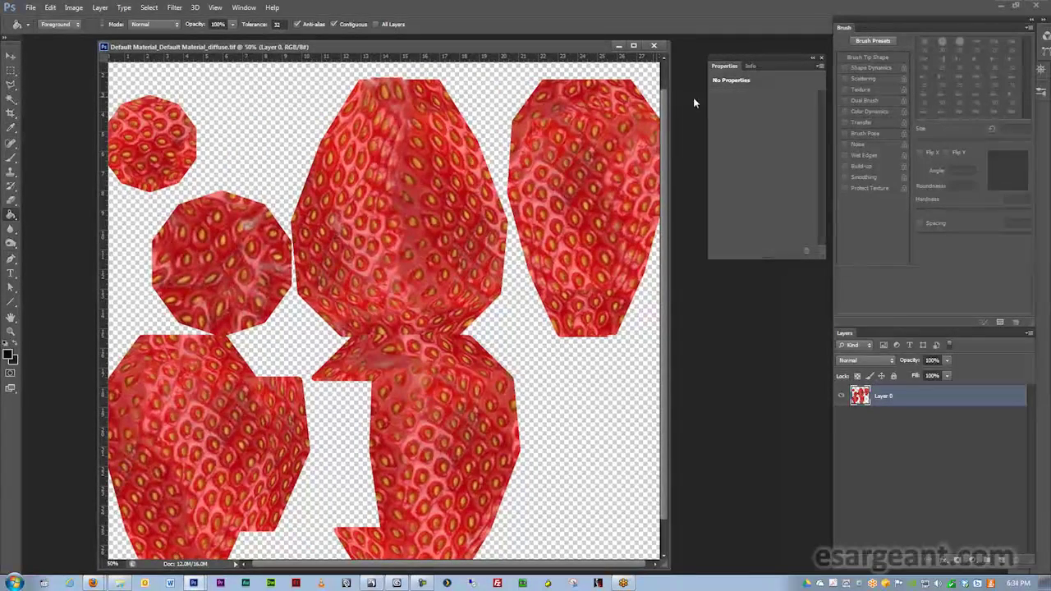
pyautogui.click(1002, 7)
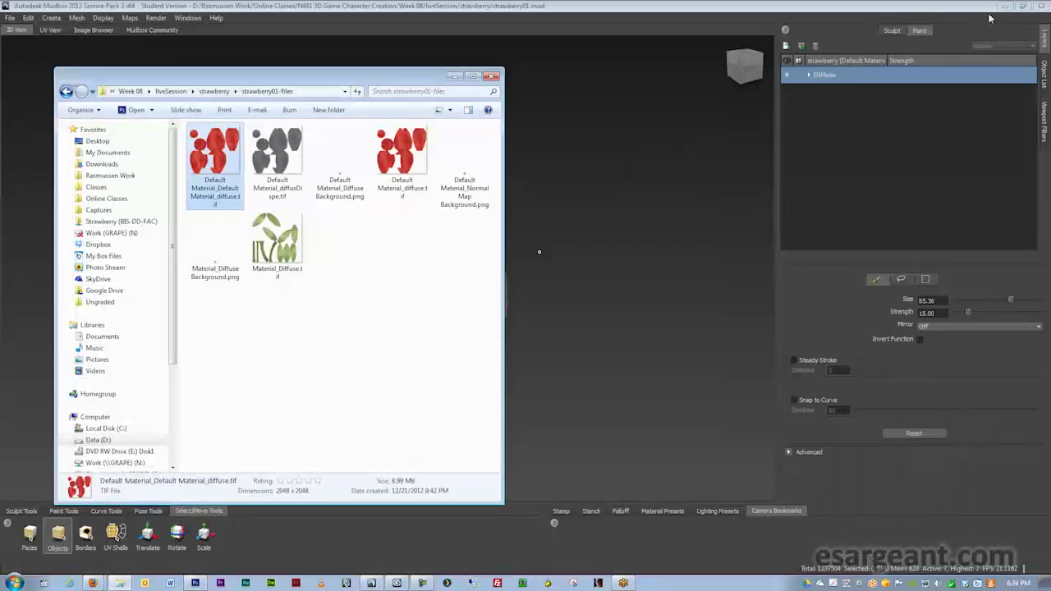
pyautogui.click(359, 257)
pyautogui.moveTo(296, 77); pyautogui.dragTo(466, 79)
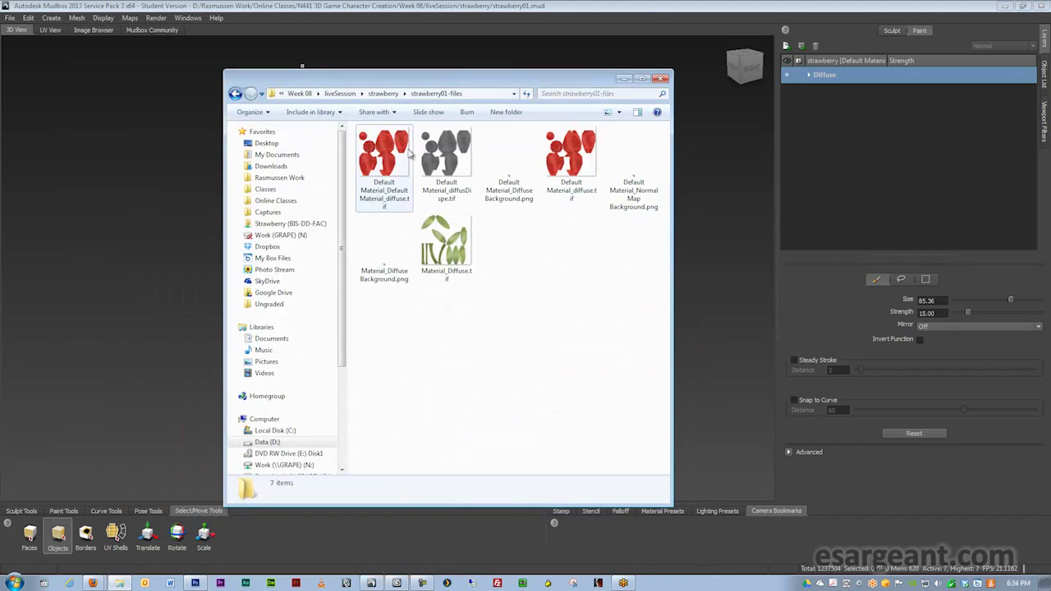
pyautogui.click(480, 11)
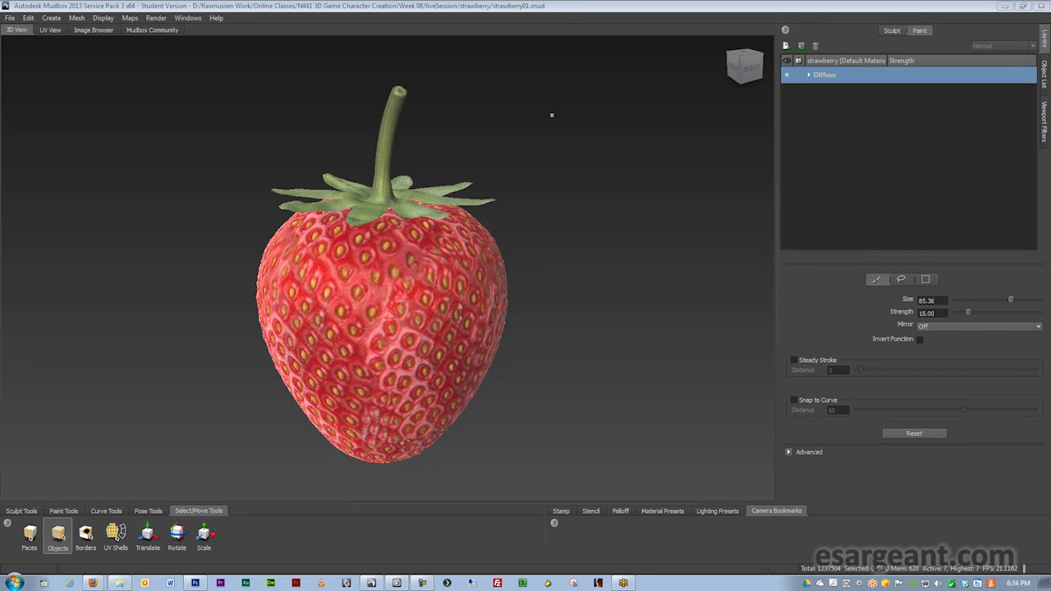
# - Check that the model is at its highest subdivision level and select the strawberry mesh in the scene's object list
pyautogui.press('pageup')
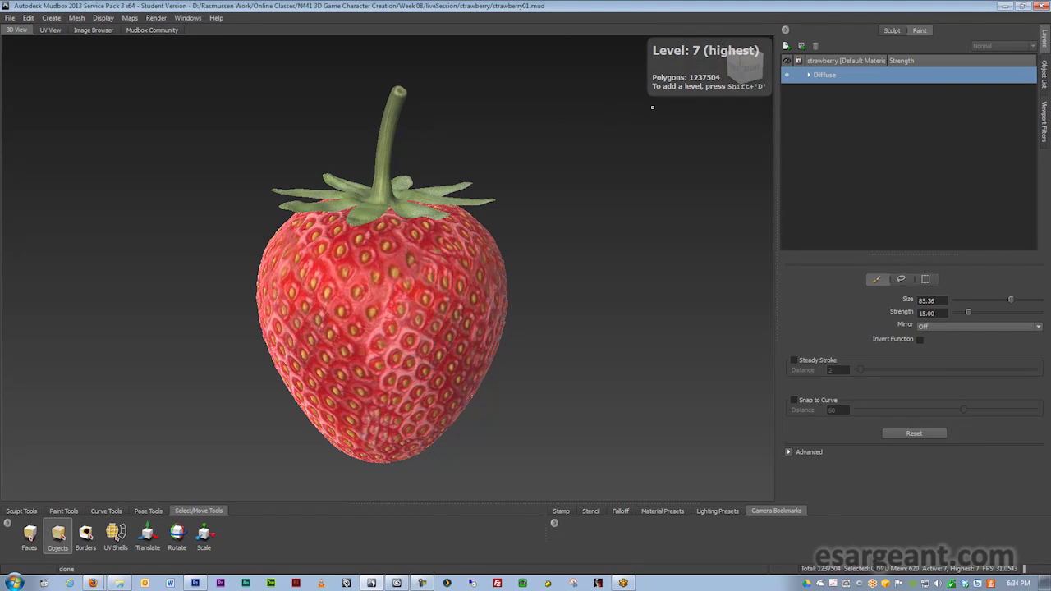
pyautogui.moveTo(525, 250)
pyautogui.keyDown('alt'); pyautogui.mouseDown()
pyautogui.moveTo(573, 253)
pyautogui.moveTo(563, 197)
pyautogui.moveTo(545, 291)
pyautogui.moveTo(443, 284)
pyautogui.moveTo(459, 301)
pyautogui.mouseUp(); pyautogui.keyUp('alt')
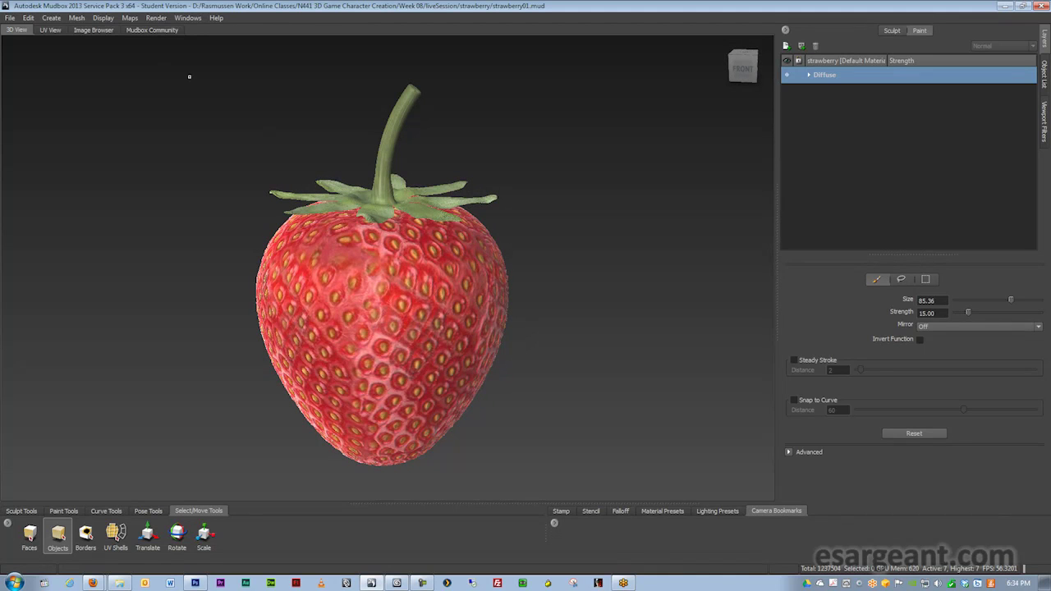
pyautogui.click(131, 18)
pyautogui.click(130, 19)
pyautogui.click(1044, 72)
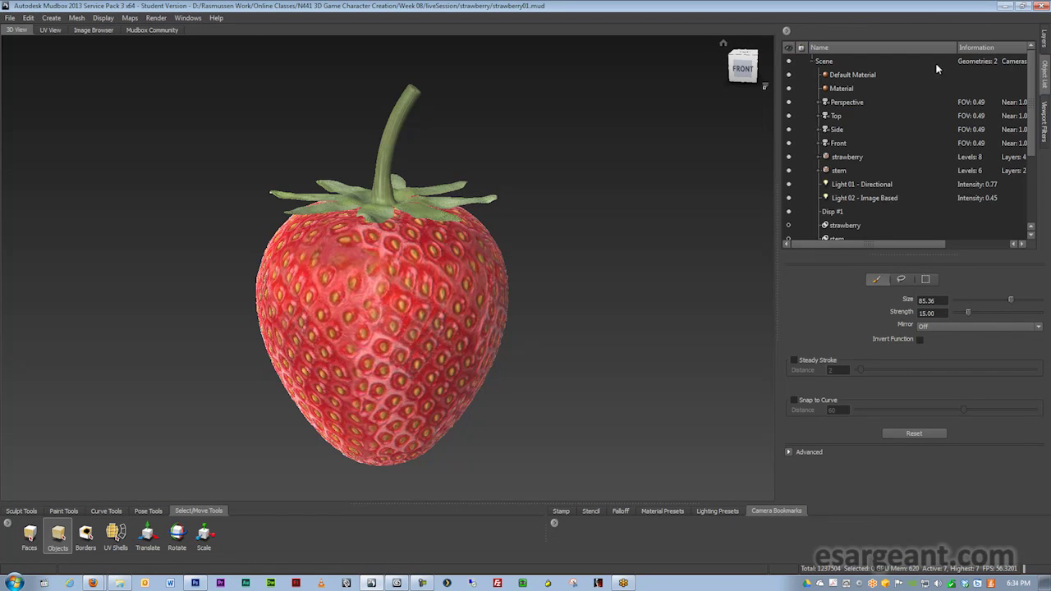
pyautogui.click(843, 158)
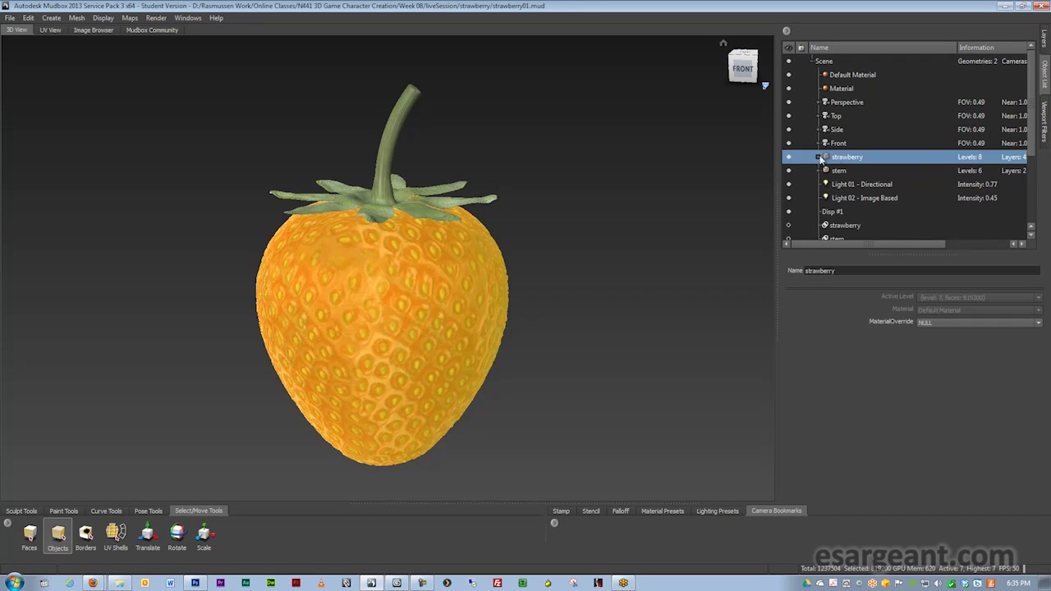
# - Create a new texture map extraction operation and name it strawberryNorm
pyautogui.click(136, 18)
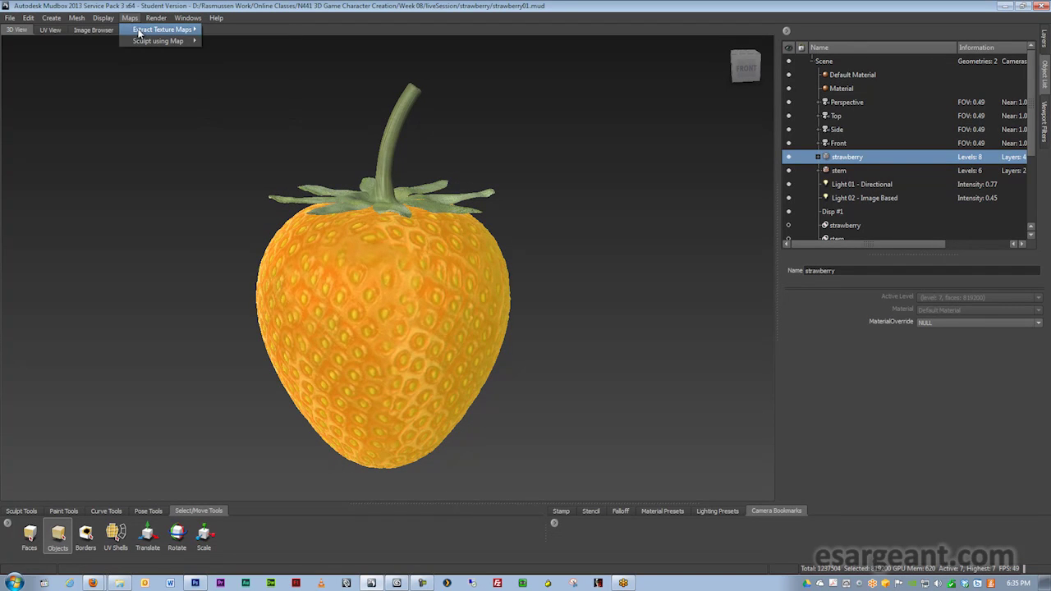
pyautogui.moveTo(140, 31)
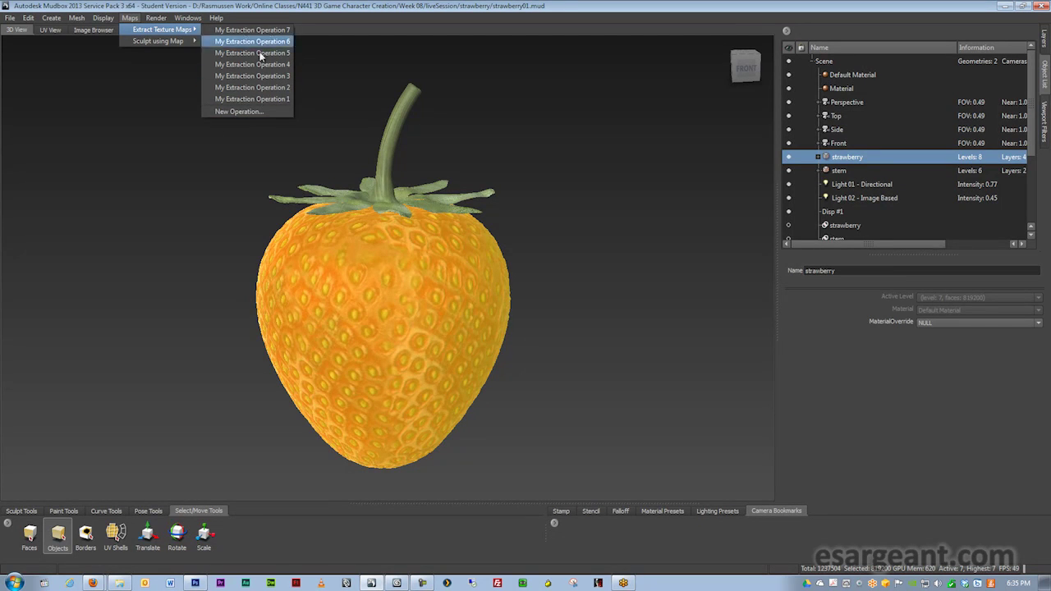
pyautogui.click(244, 112)
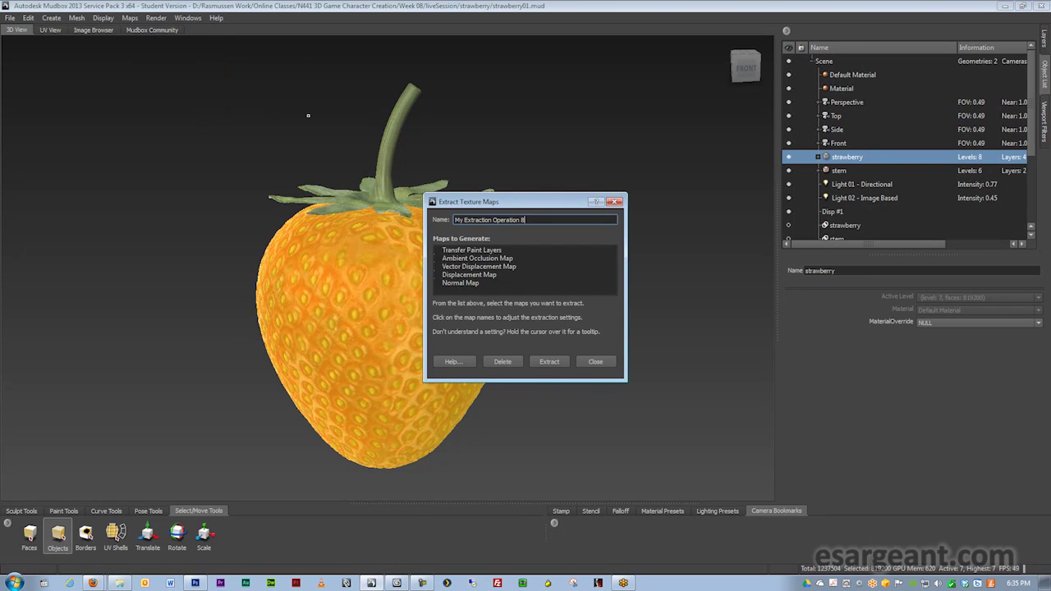
pyautogui.moveTo(550, 198); pyautogui.dragTo(553, 174)
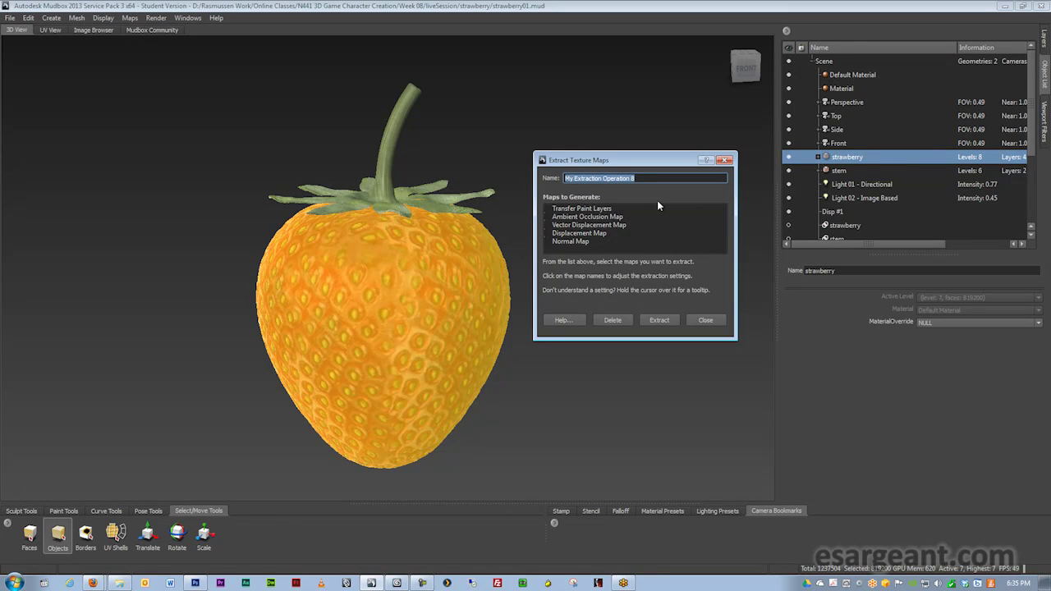
pyautogui.write('strawberryNorm')
# - Choose Normal Map extraction with the level 0 strawberry as target model and the level 7 strawberry as source model
pyautogui.click(575, 241)
pyautogui.moveTo(656, 26)
pyautogui.mouseDown()
pyautogui.moveTo(657, 37)
pyautogui.moveTo(652, 25)
pyautogui.mouseUp()
pyautogui.click(693, 255)
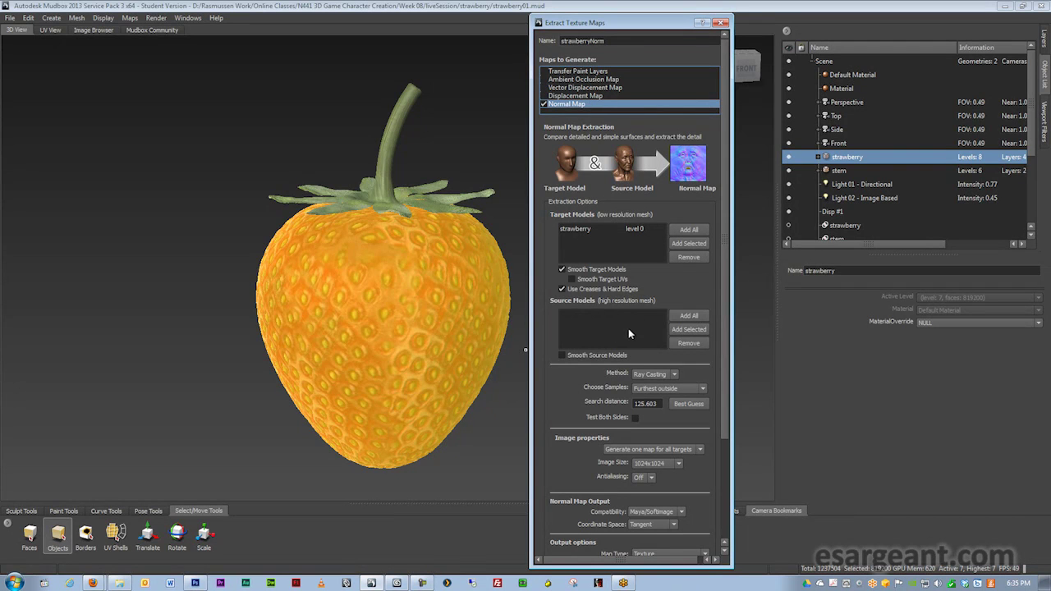
pyautogui.click(689, 330)
pyautogui.moveTo(638, 26); pyautogui.dragTo(636, 16)
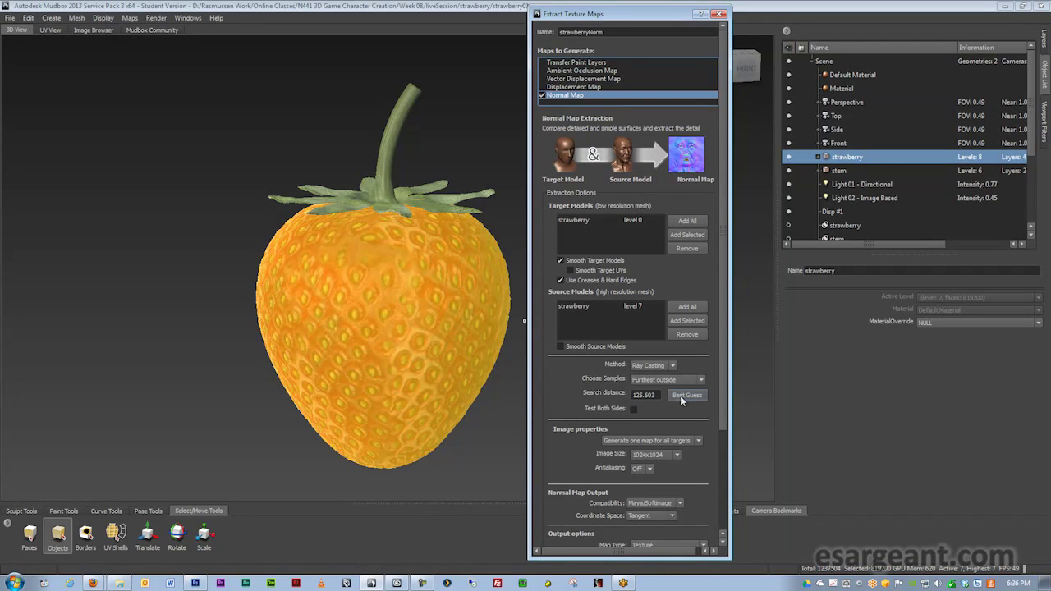
# - Set the ray casting search distance of the normal map extraction with Best Guess
pyautogui.click(653, 395)
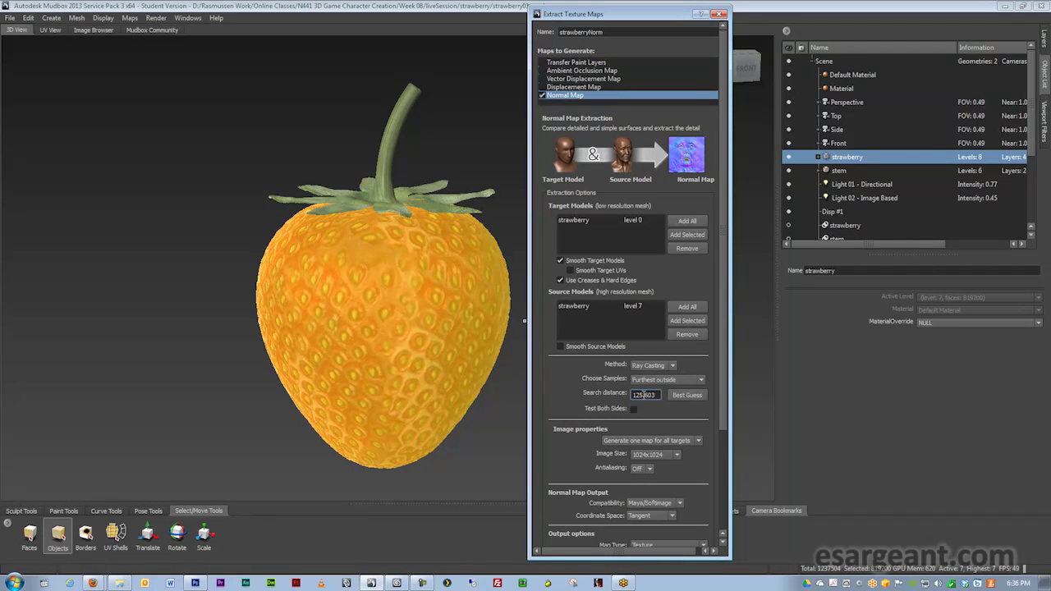
pyautogui.click(683, 395)
pyautogui.moveTo(658, 395); pyautogui.dragTo(628, 398)
pyautogui.click(647, 396)
# - For the normal map's base file, browse to the example folder inside Week 08, liveSession, strawberry
pyautogui.moveTo(723, 308); pyautogui.dragTo(725, 418)
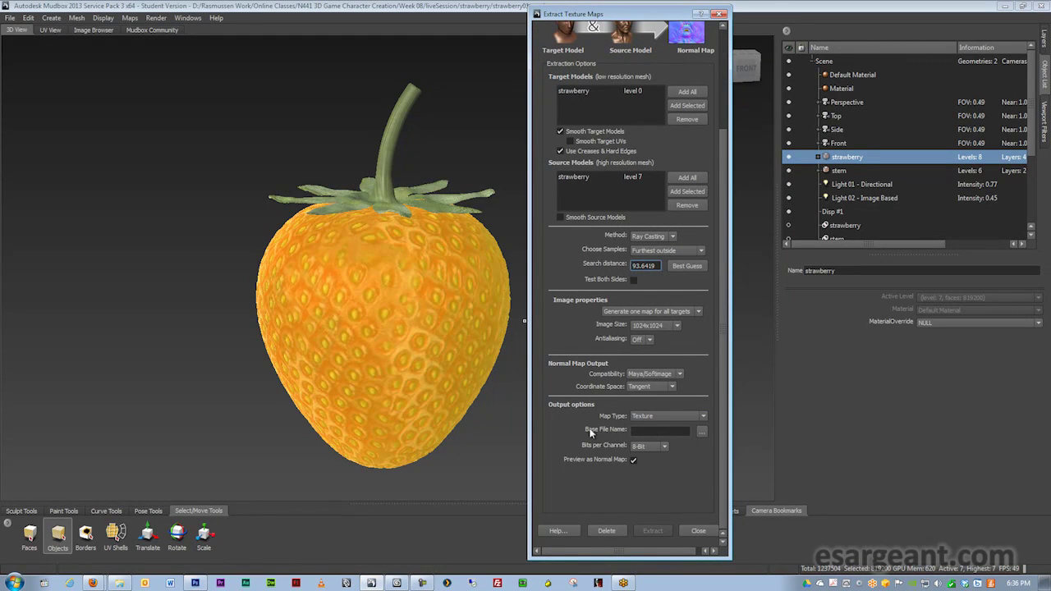
pyautogui.click(702, 433)
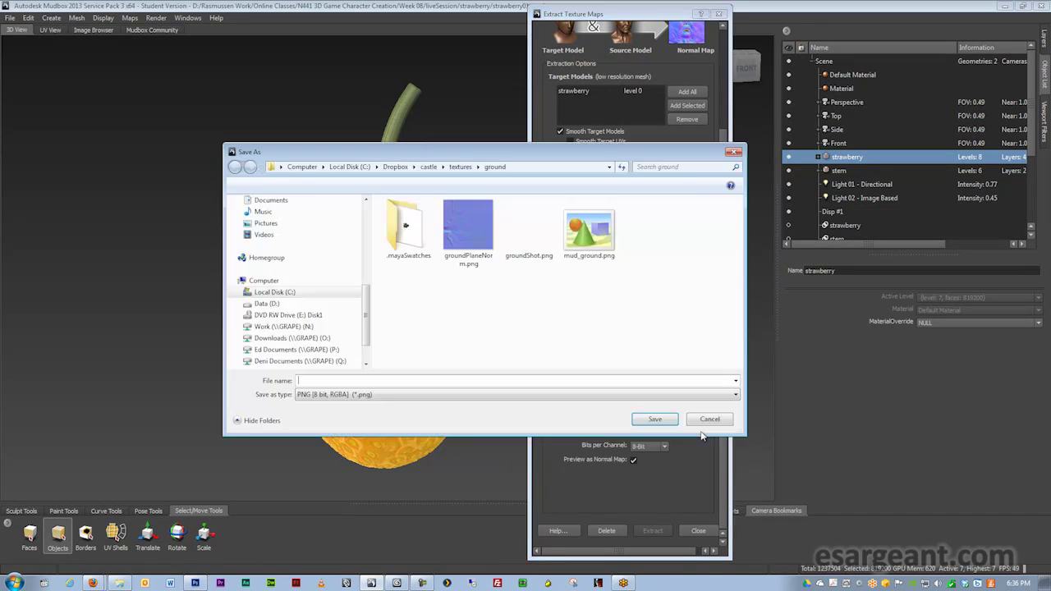
pyautogui.click(461, 168)
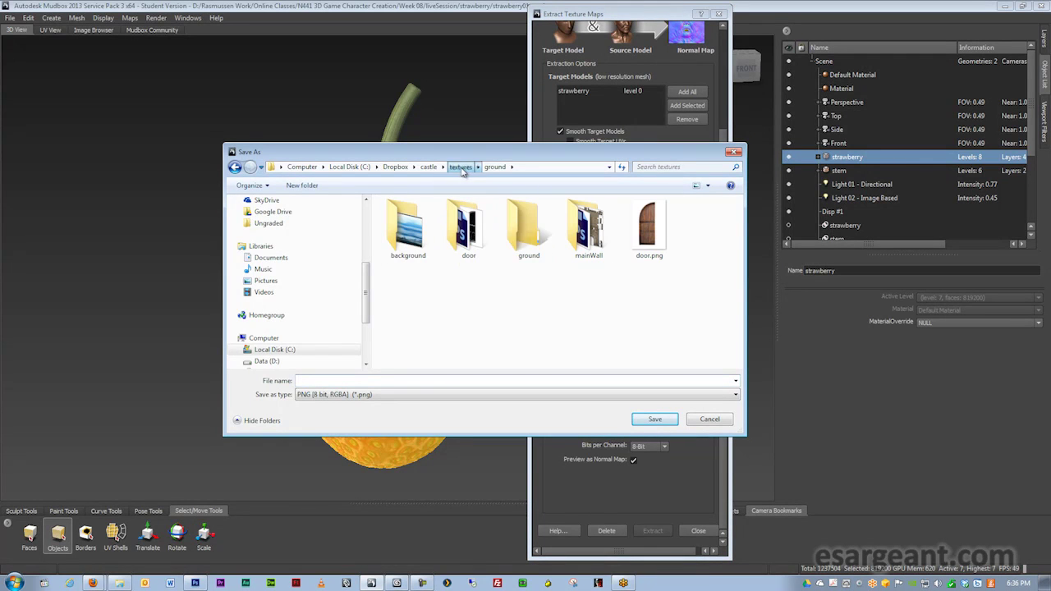
pyautogui.moveTo(366, 287); pyautogui.dragTo(366, 222)
pyautogui.click(279, 251)
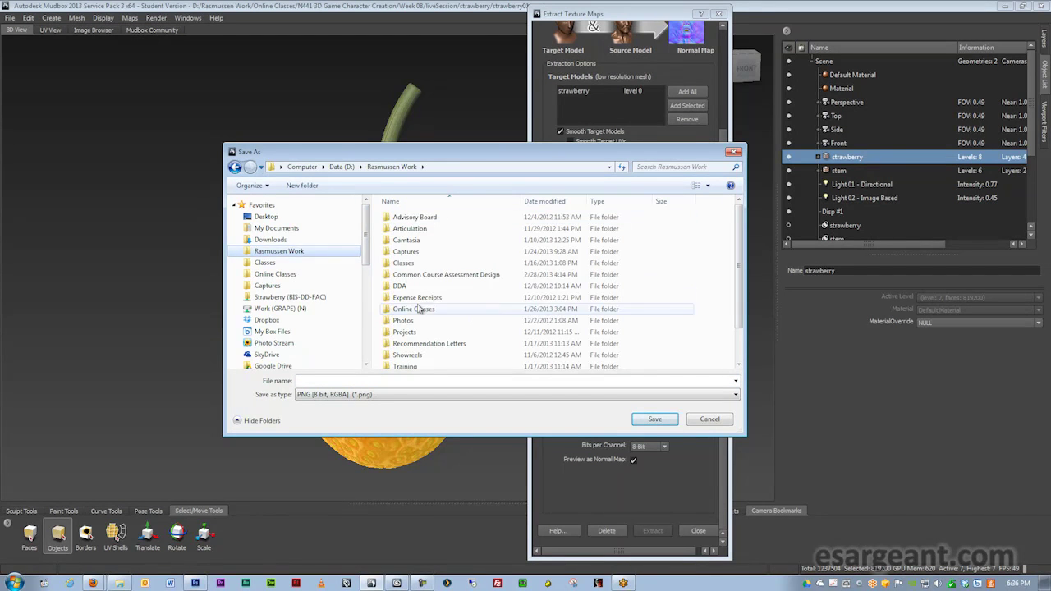
pyautogui.scroll(-5, 348, 243)
pyautogui.moveTo(370, 272); pyautogui.dragTo(365, 212)
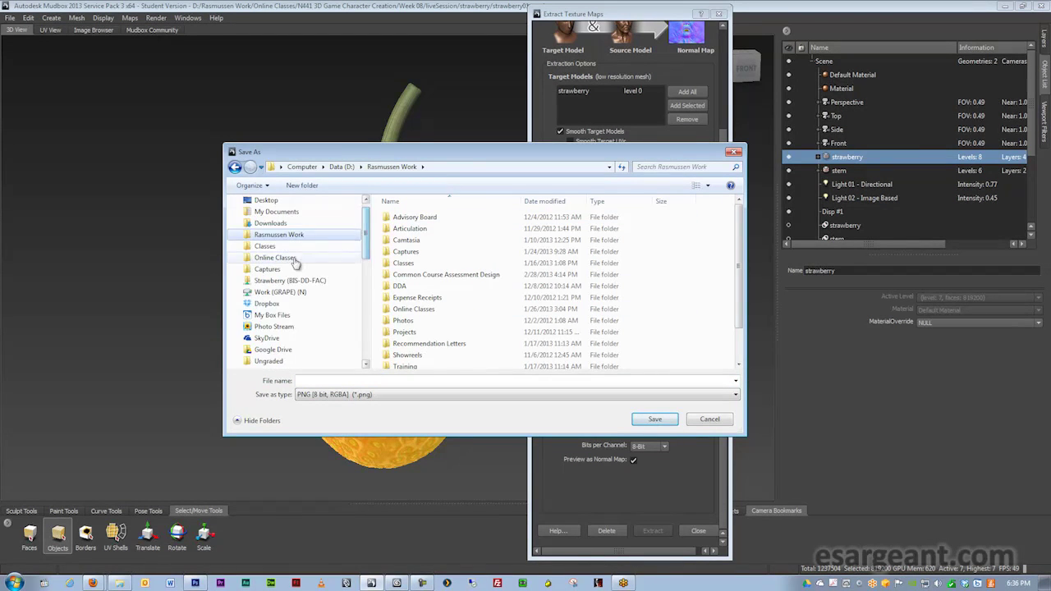
pyautogui.click(275, 257)
pyautogui.doubleClick(460, 230)
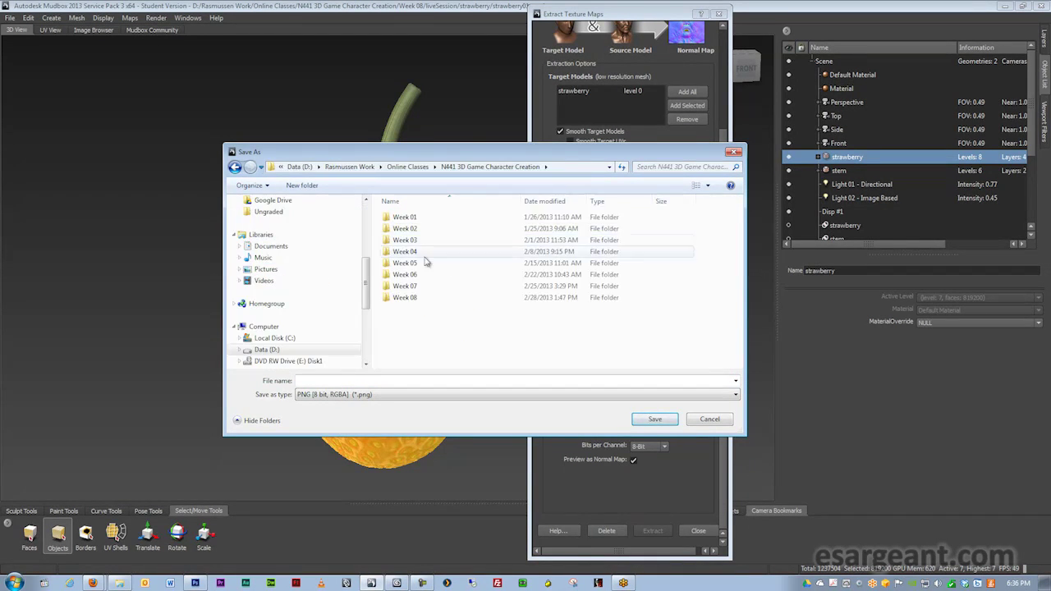
pyautogui.doubleClick(419, 298)
pyautogui.doubleClick(411, 217)
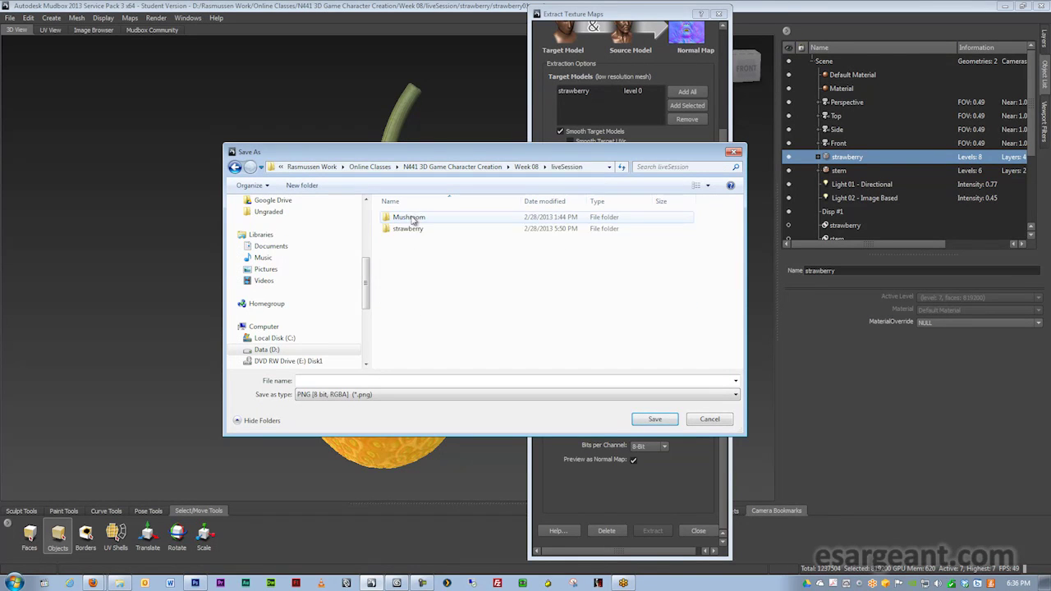
pyautogui.click(408, 230)
pyautogui.doubleClick(408, 229)
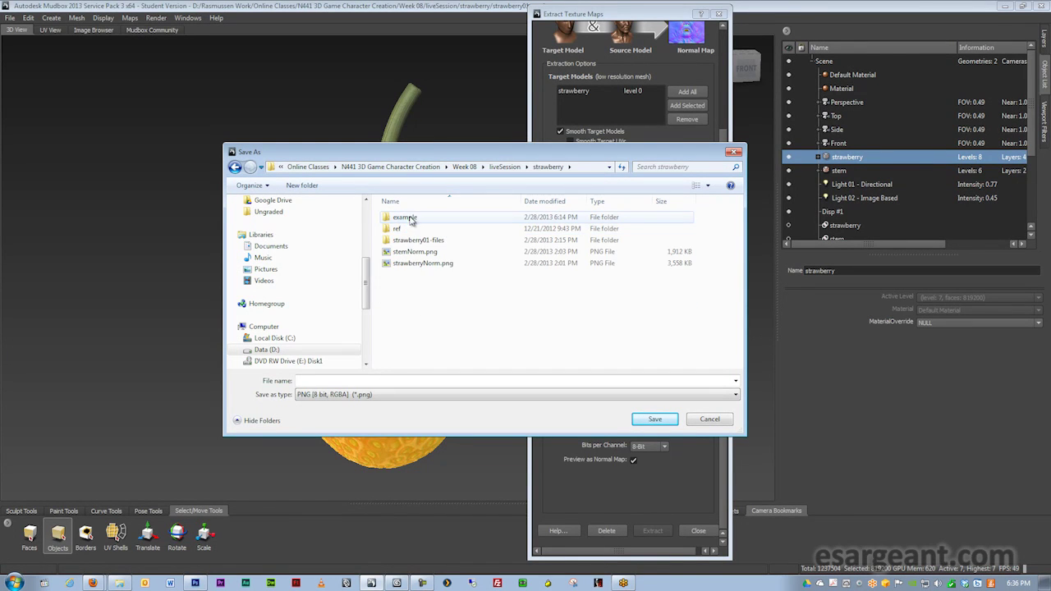
pyautogui.doubleClick(411, 220)
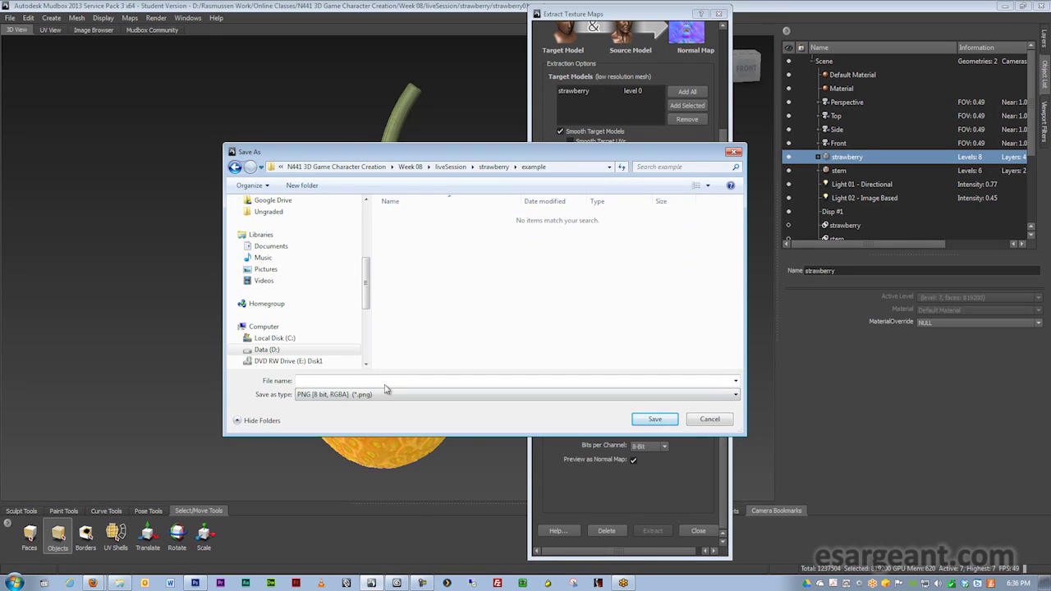
# - Name the normal map output file strawberryNorm in 8-bit RGBA PNG format and save the file path
pyautogui.click(328, 381)
pyautogui.write('stra')
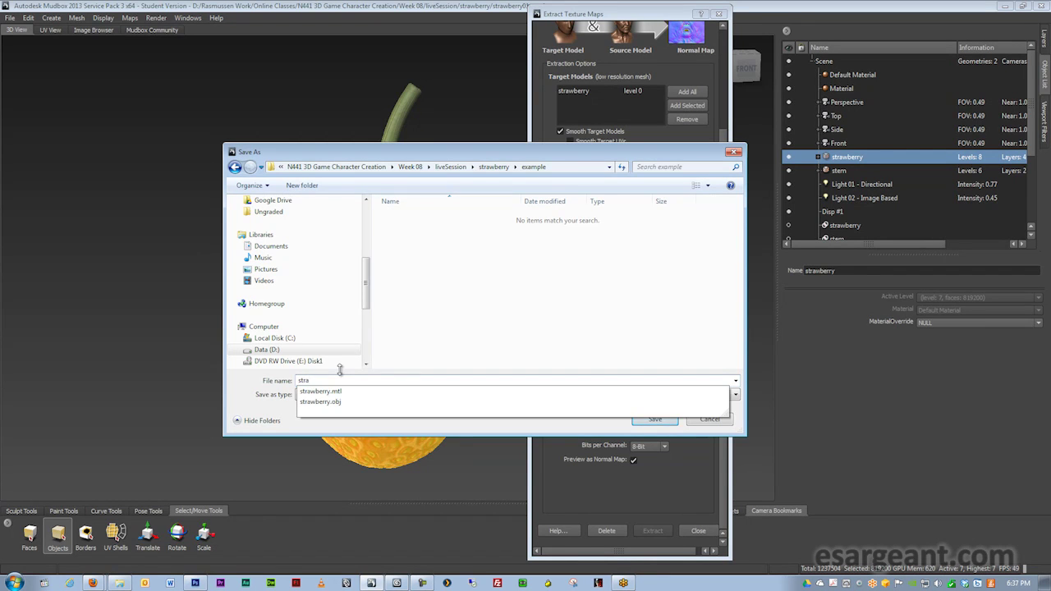
pyautogui.write('wberryNrom')
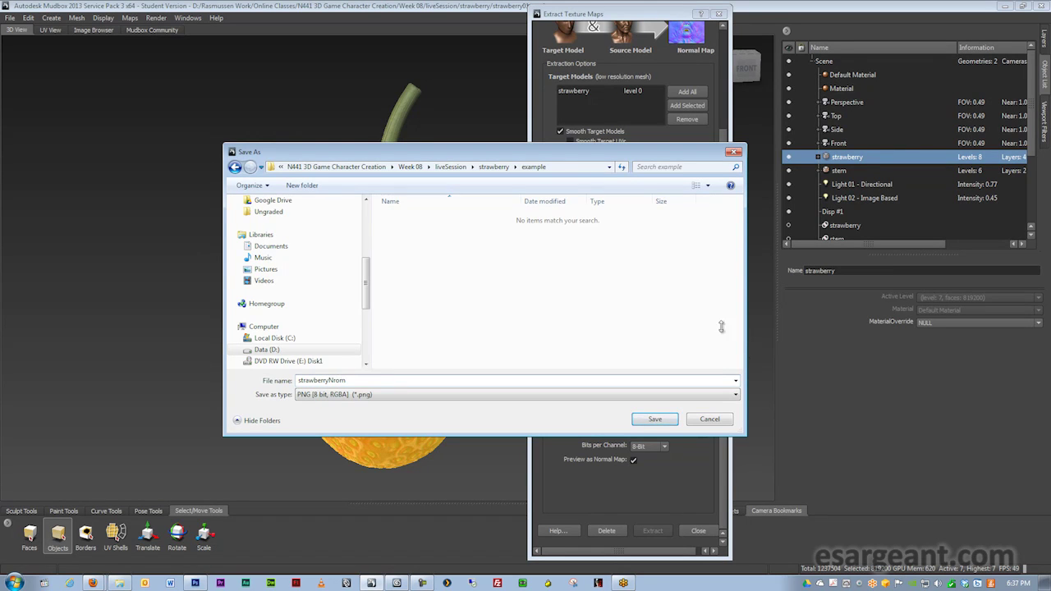
pyautogui.click(655, 420)
pyautogui.click(343, 381)
pyautogui.press('Return')
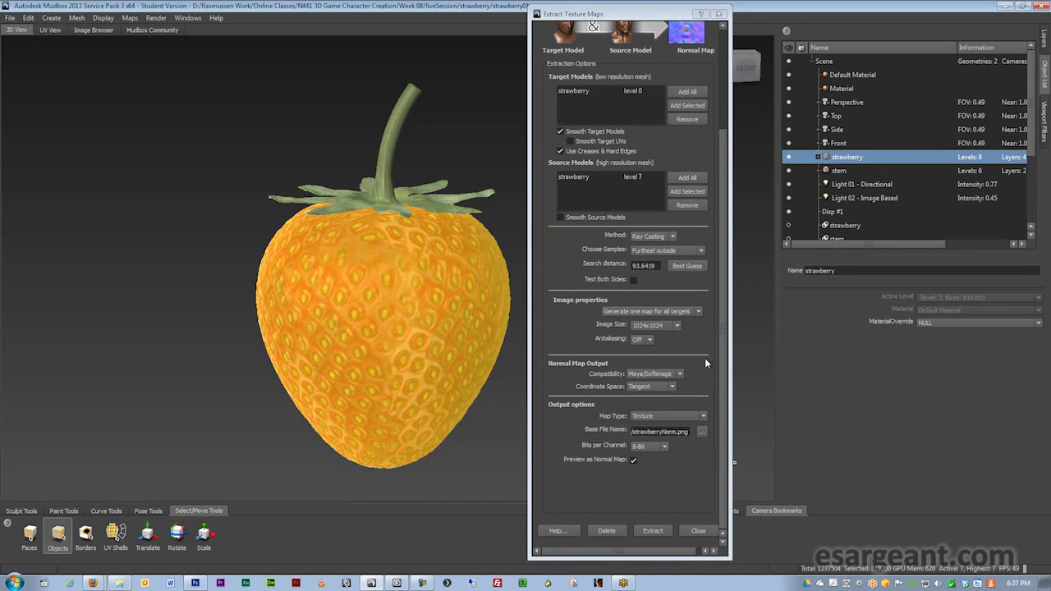
# - Review the extraction settings, extract the 1024x1024 normal map and dismiss the extraction results
pyautogui.scroll(3, 724, 220)
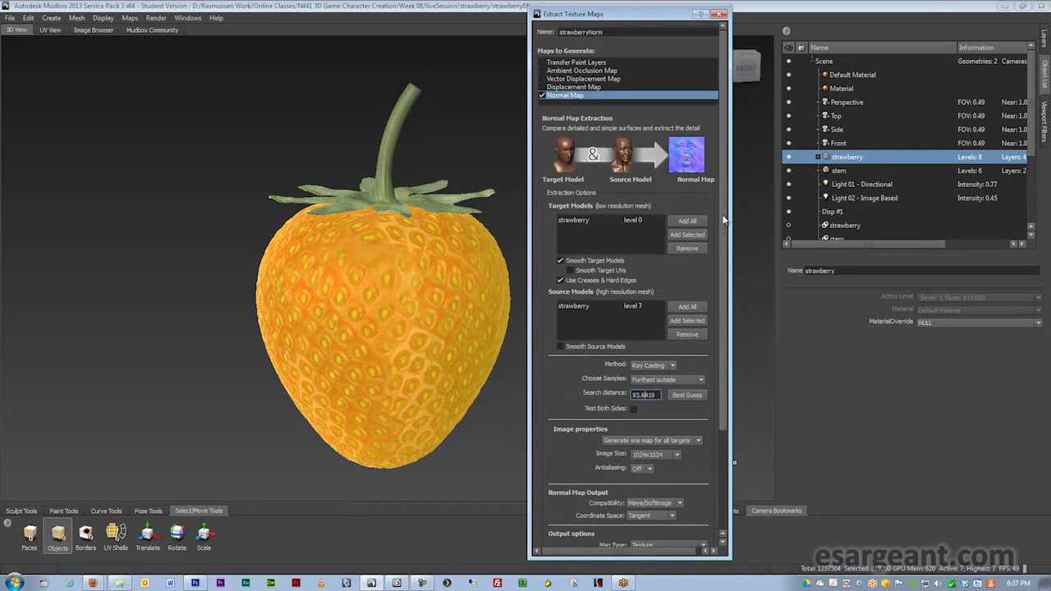
pyautogui.scroll(-3, 720, 206)
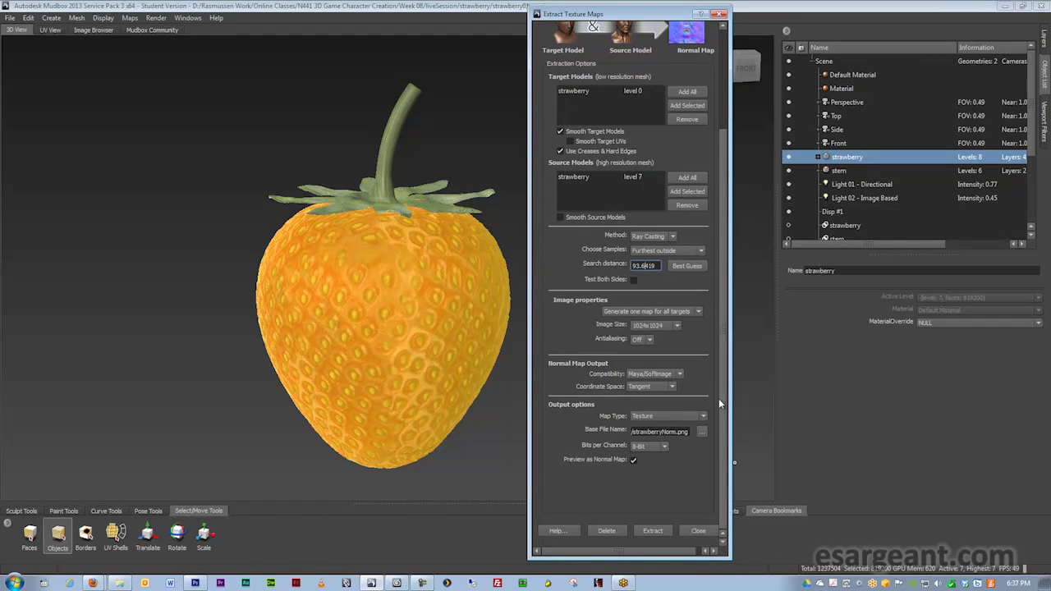
pyautogui.click(653, 530)
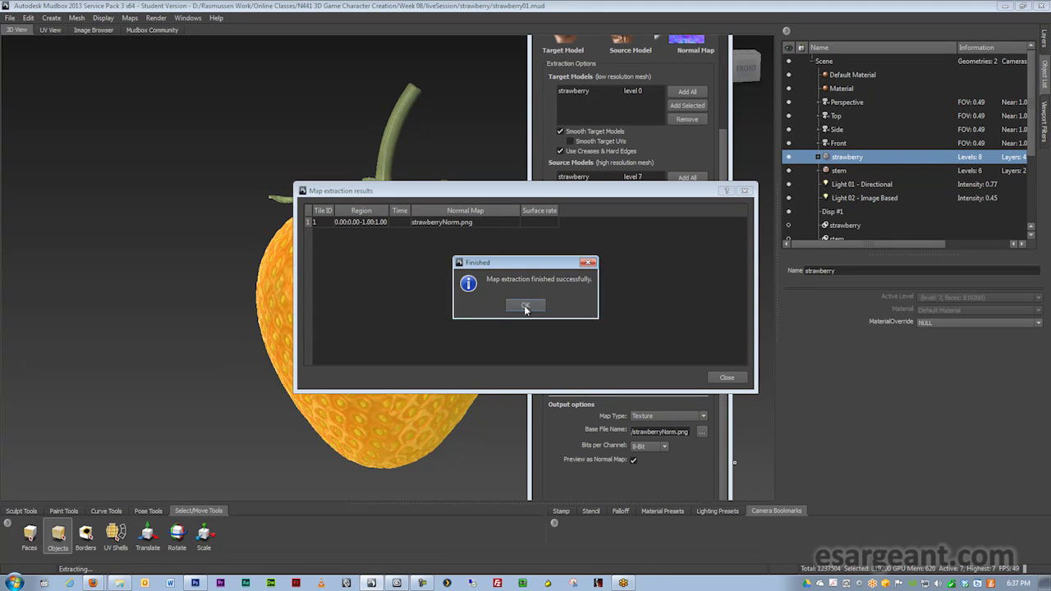
pyautogui.click(525, 307)
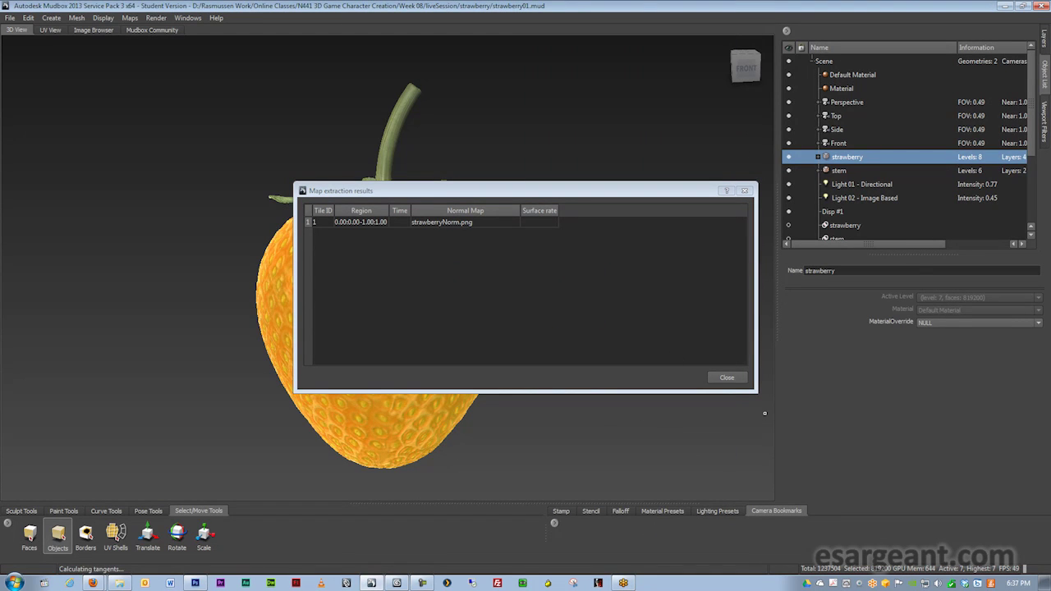
pyautogui.click(726, 378)
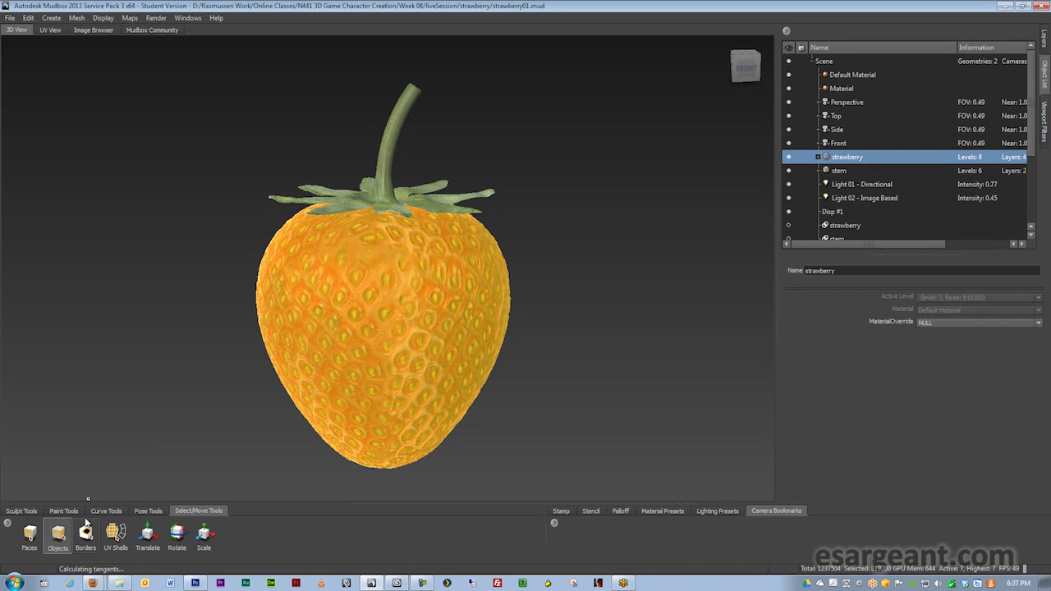
# - Inspect the extracted normal map in the UV view, then view the strawberry in 3D at subdivision level 1
pyautogui.click(54, 30)
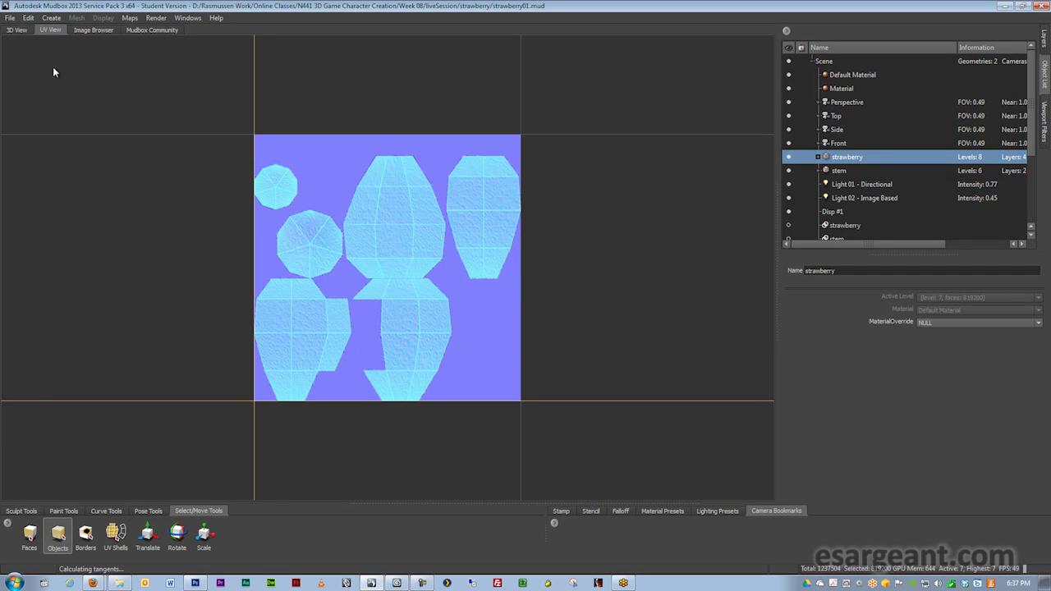
pyautogui.click(16, 30)
pyautogui.press('pagedown')
pyautogui.press('pagedown')
pyautogui.press('pagedown')
pyautogui.press('pagedown')
pyautogui.press('pagedown')
pyautogui.press('pagedown')
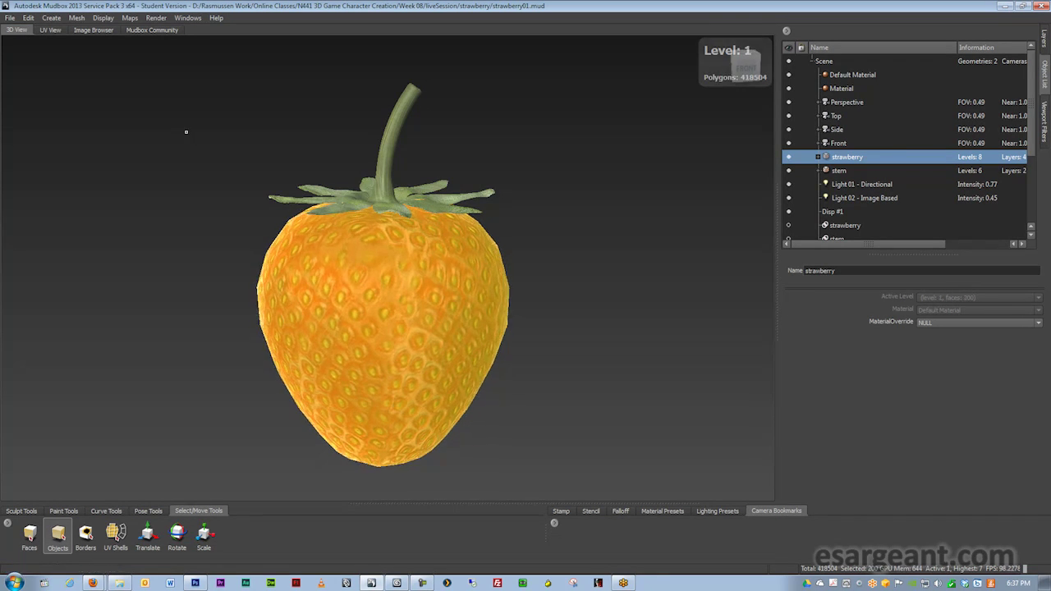
# - Lower the strawberry to subdivision level 0, examine its normal map closely in the UV view, check its paint layers and return to 3D
pyautogui.press('pagedown')
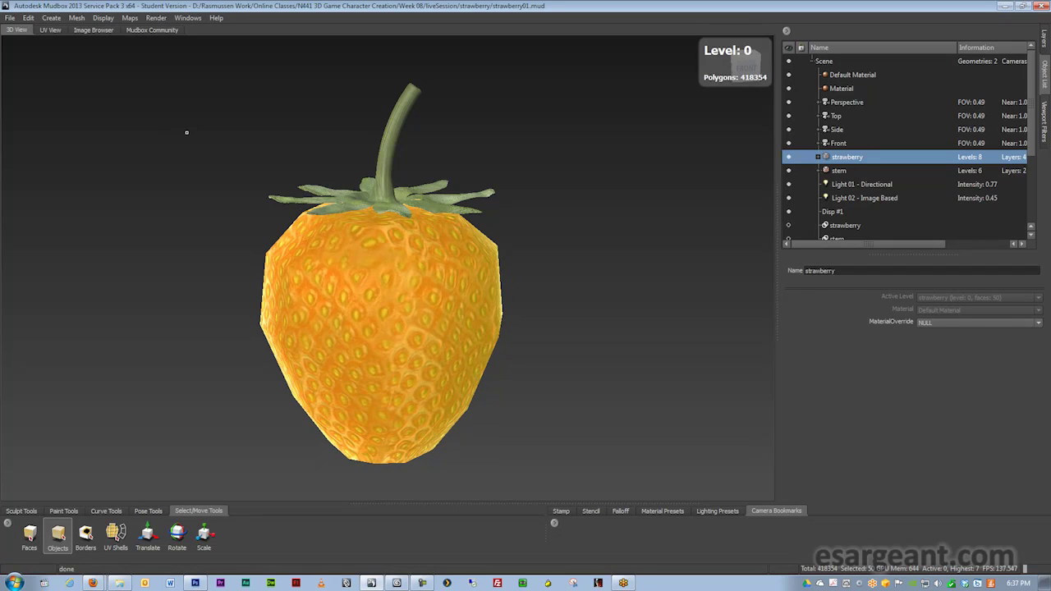
pyautogui.click(49, 29)
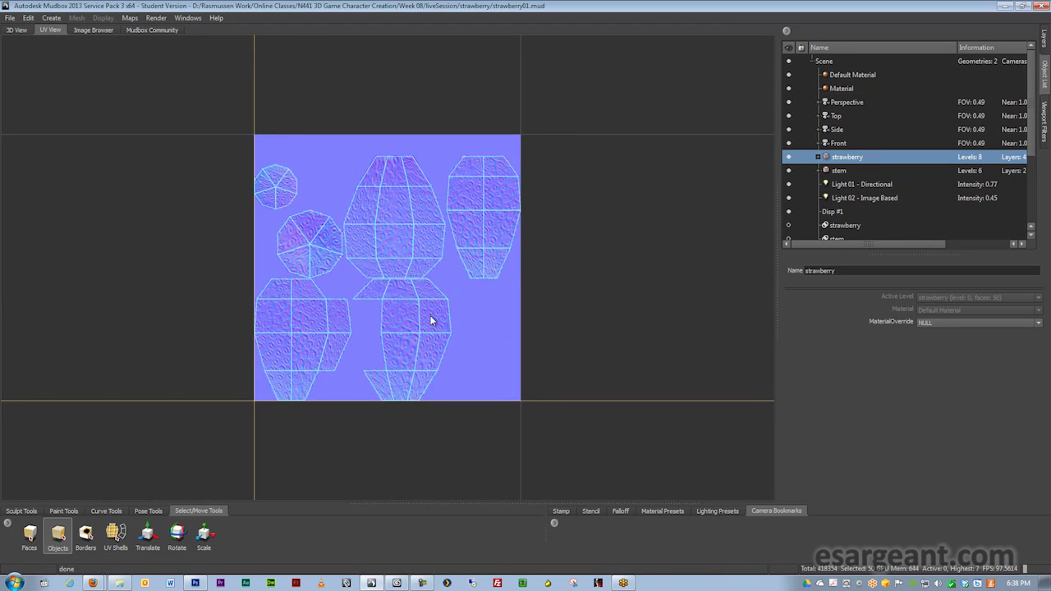
pyautogui.keyDown('alt'); pyautogui.moveTo(370, 312); pyautogui.dragTo(681, 318, button='right'); pyautogui.keyUp('alt')
pyautogui.keyDown('alt'); pyautogui.moveTo(463, 195); pyautogui.dragTo(466, 260, button='middle'); pyautogui.keyUp('alt')
pyautogui.keyDown('alt'); pyautogui.moveTo(450, 208); pyautogui.dragTo(442, 207, button='middle'); pyautogui.keyUp('alt')
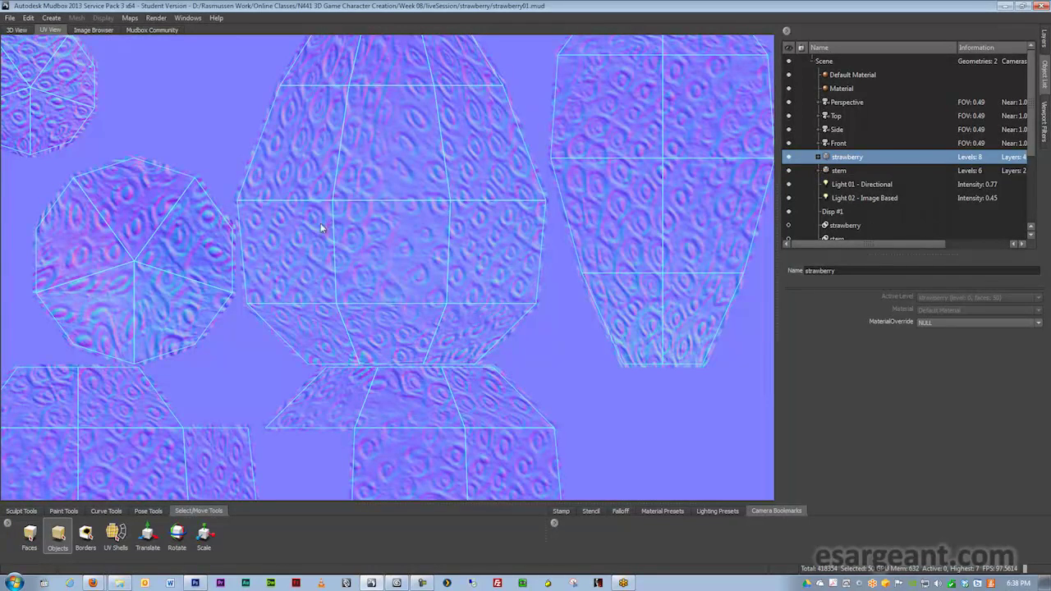
pyautogui.keyDown('alt'); pyautogui.moveTo(458, 247); pyautogui.dragTo(465, 181, button='middle'); pyautogui.keyUp('alt')
pyautogui.keyDown('alt'); pyautogui.moveTo(440, 186); pyautogui.dragTo(103, 261, button='right'); pyautogui.keyUp('alt')
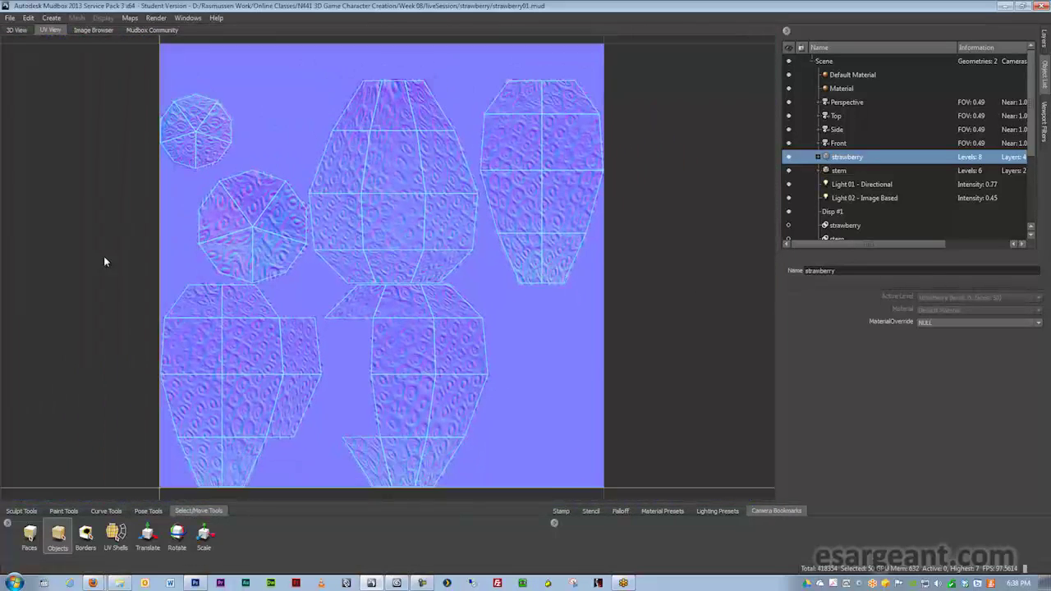
pyautogui.keyDown('alt'); pyautogui.moveTo(341, 218); pyautogui.dragTo(331, 210, button='middle'); pyautogui.keyUp('alt')
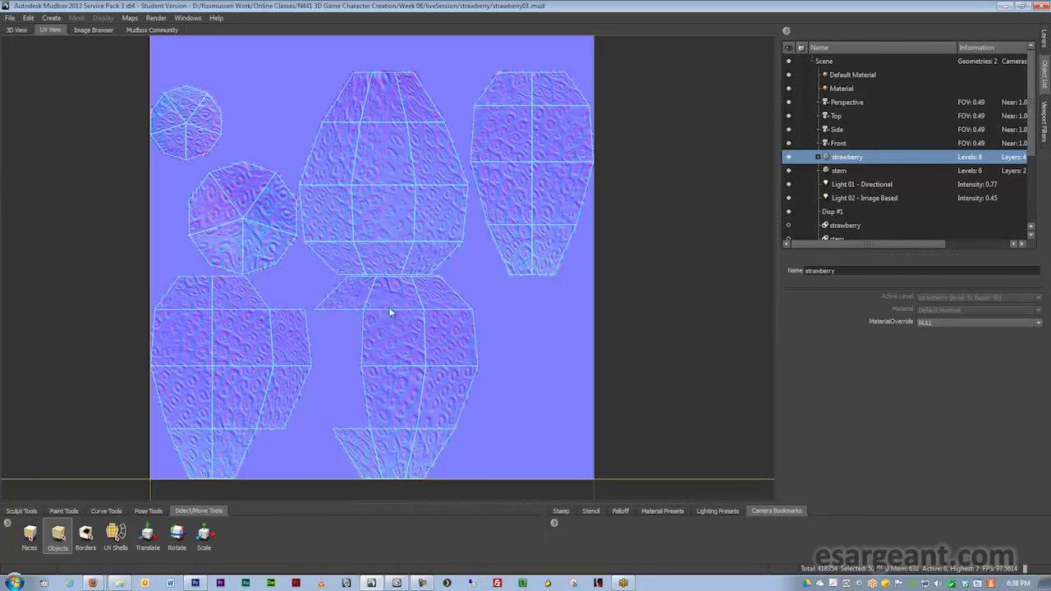
pyautogui.keyDown('alt'); pyautogui.moveTo(484, 336); pyautogui.dragTo(492, 336, button='middle'); pyautogui.keyUp('alt')
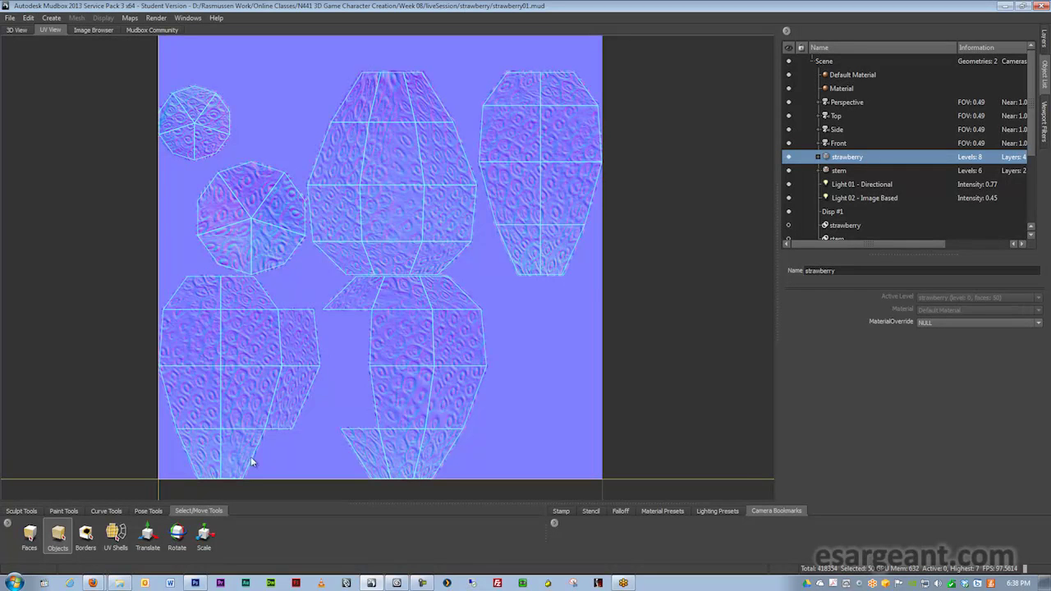
pyautogui.moveTo(558, 277)
pyautogui.keyDown('alt'); pyautogui.mouseDown(button='middle')
pyautogui.moveTo(555, 268)
pyautogui.moveTo(561, 292)
pyautogui.moveTo(557, 274)
pyautogui.mouseUp(button='middle'); pyautogui.keyUp('alt')
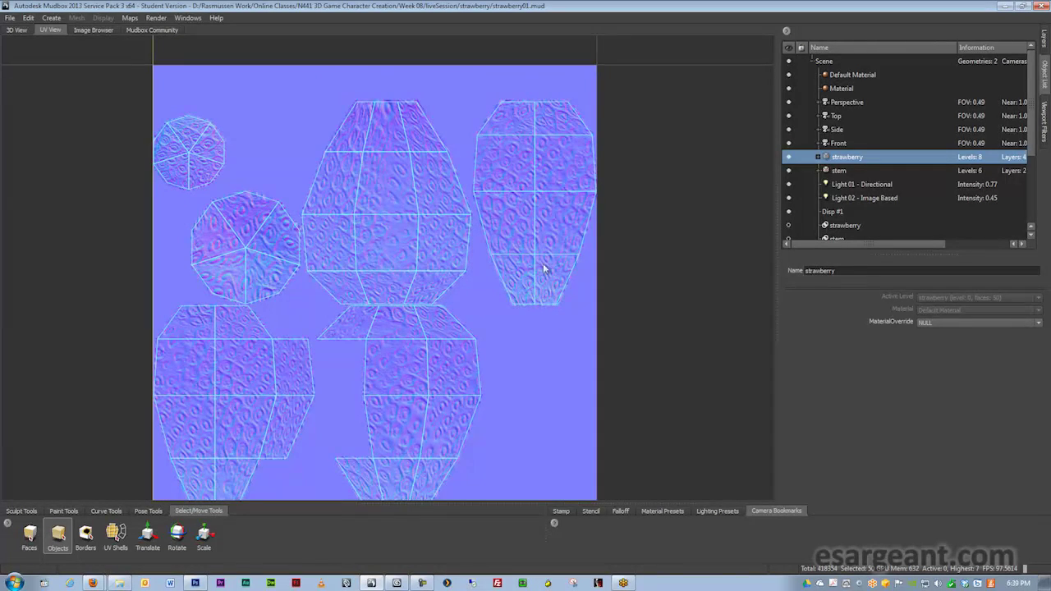
pyautogui.click(1044, 38)
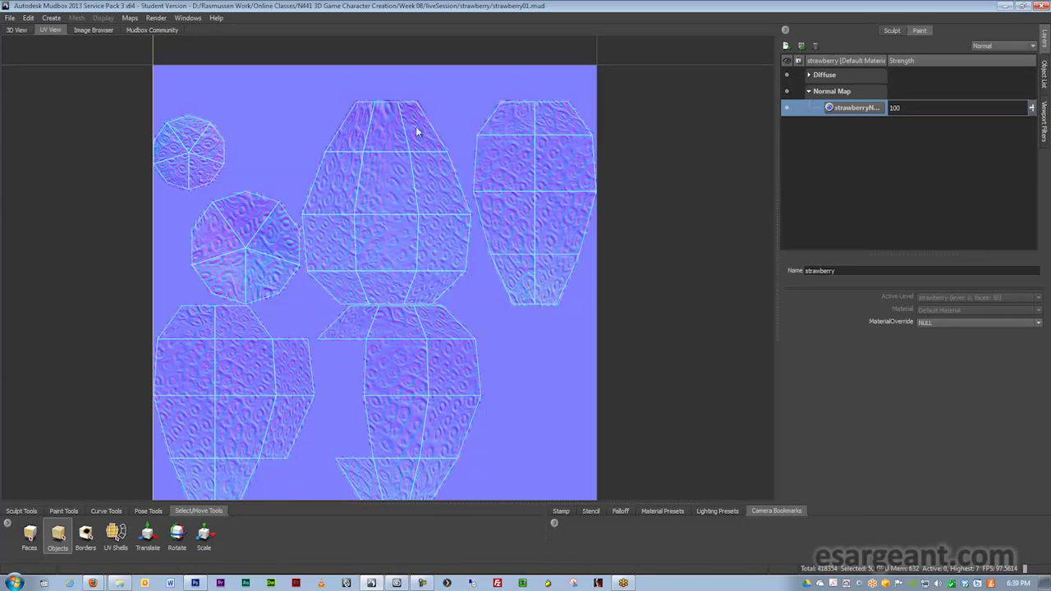
pyautogui.click(18, 30)
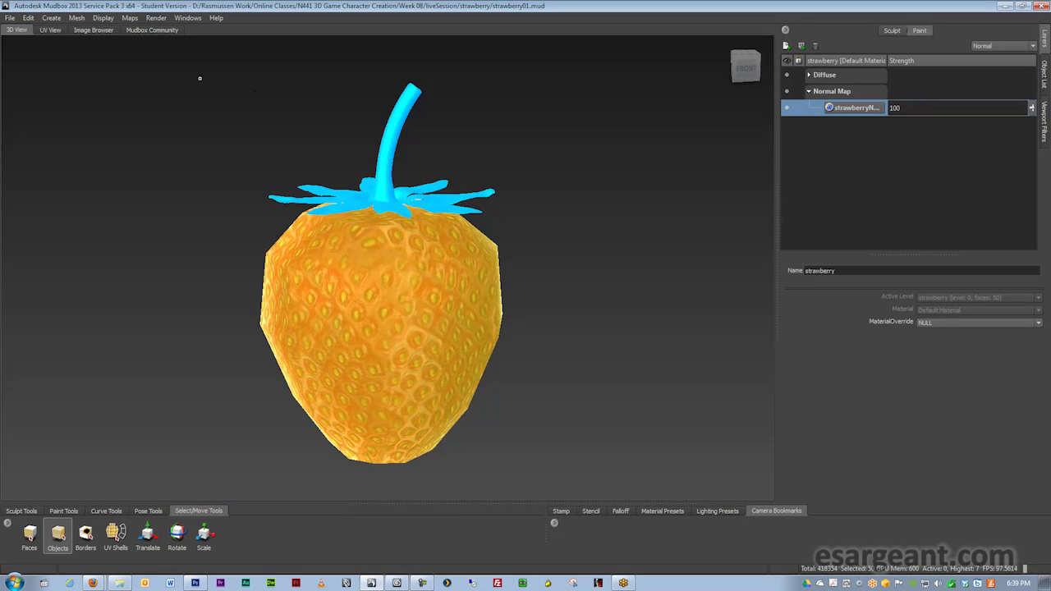
# - Select the stem object and reopen the strawberryNorm extraction operation with its Normal Map settings shown
pyautogui.click(1044, 73)
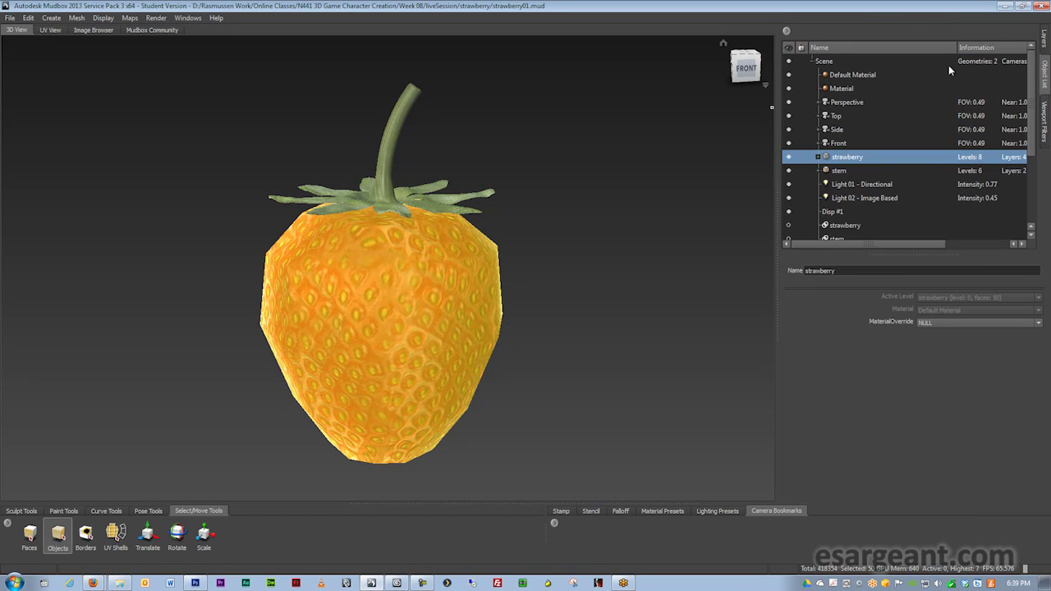
pyautogui.click(838, 171)
pyautogui.keyDown('alt'); pyautogui.moveTo(397, 146); pyautogui.dragTo(424, 178); pyautogui.keyUp('alt')
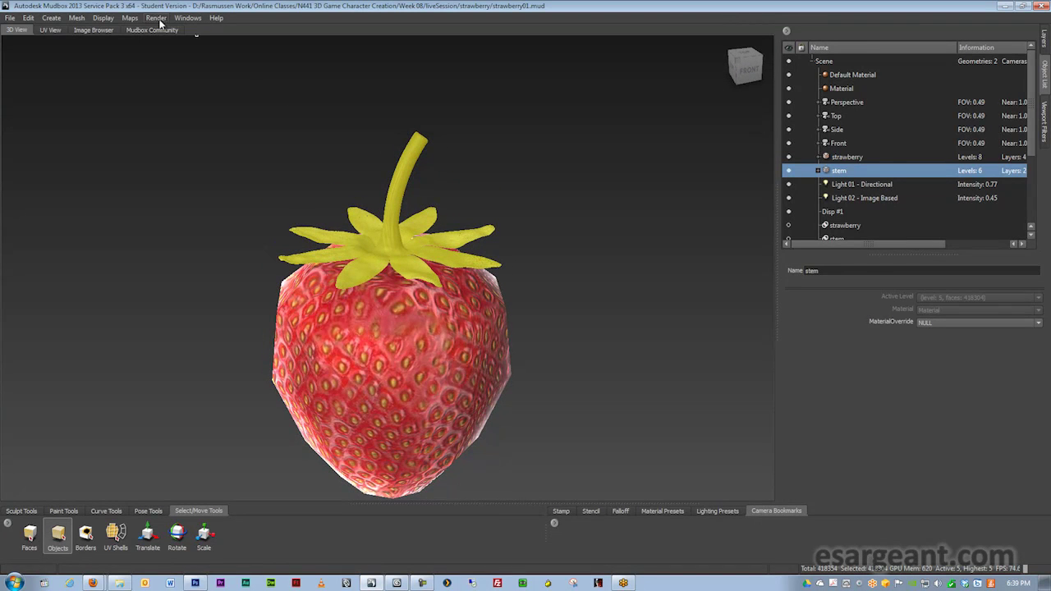
pyautogui.click(133, 19)
pyautogui.moveTo(144, 41)
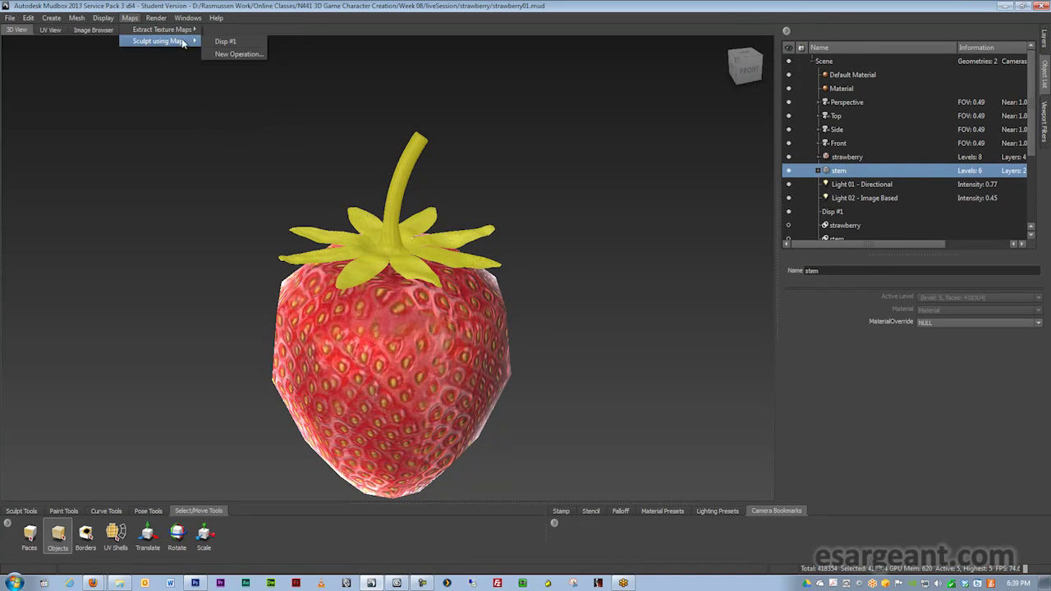
pyautogui.moveTo(173, 31)
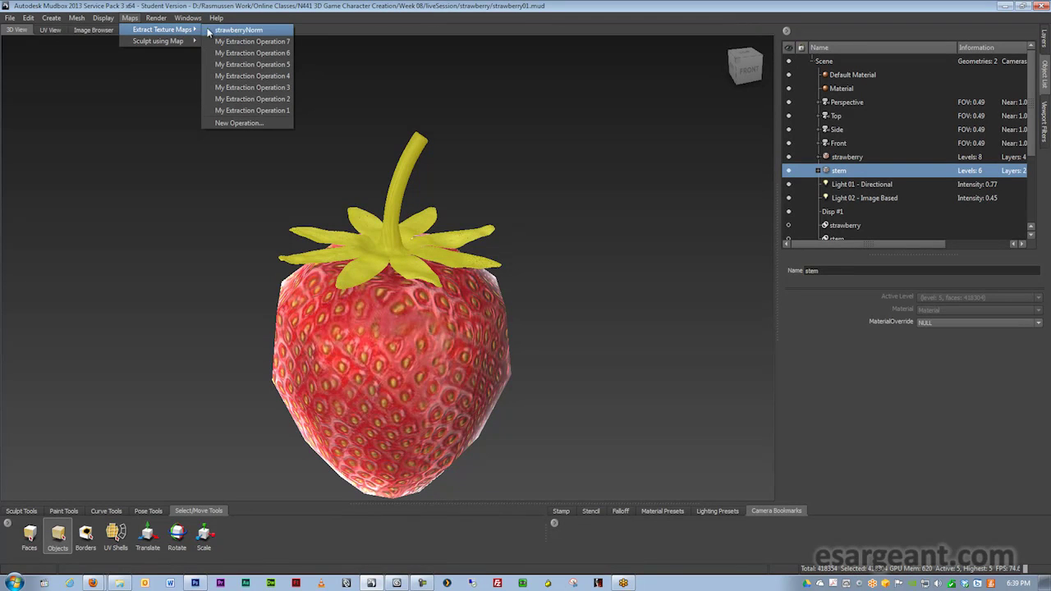
pyautogui.click(240, 30)
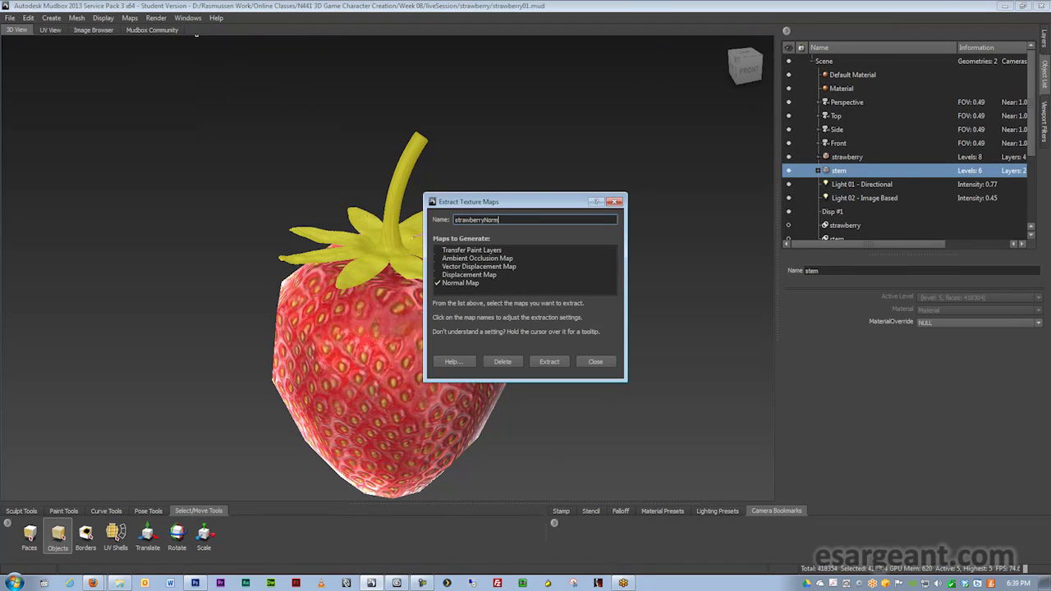
pyautogui.moveTo(544, 203); pyautogui.dragTo(582, 80)
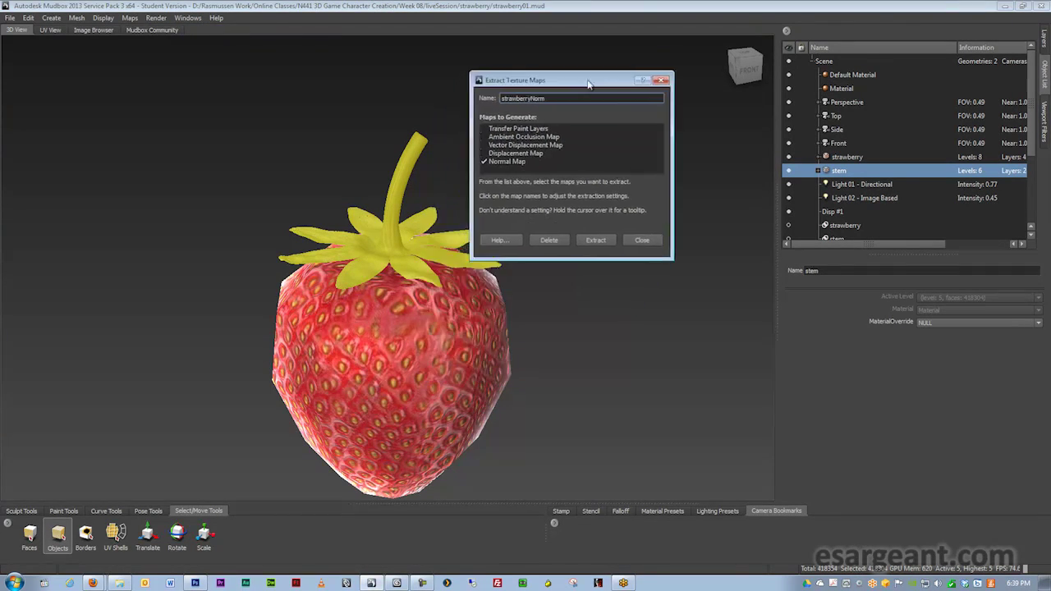
pyautogui.click(510, 156)
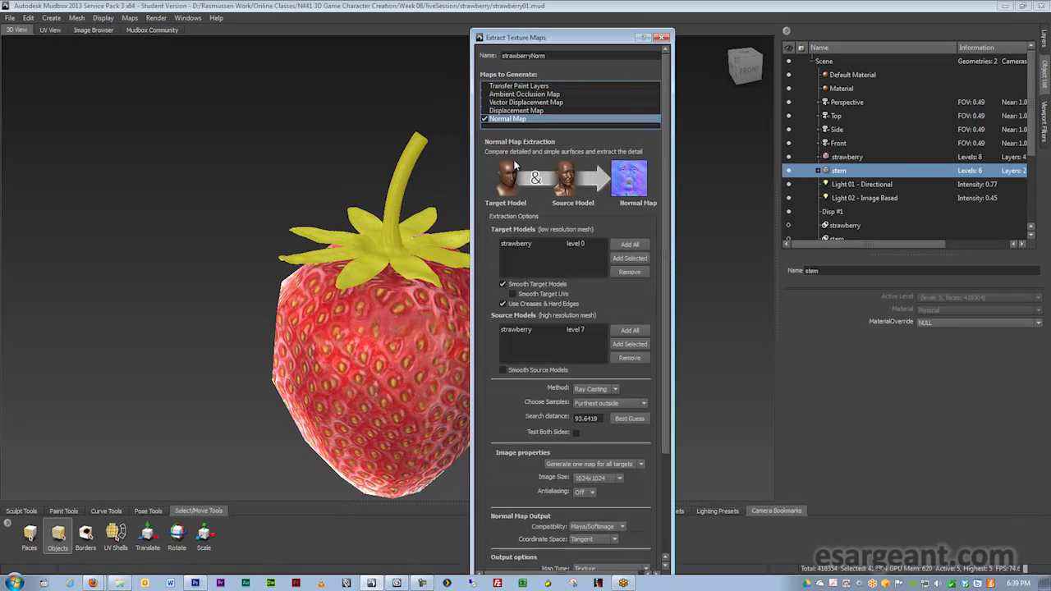
# - Replace the strawberry with the selected stem in both the target models and source models of the extraction
pyautogui.click(522, 244)
pyautogui.click(630, 272)
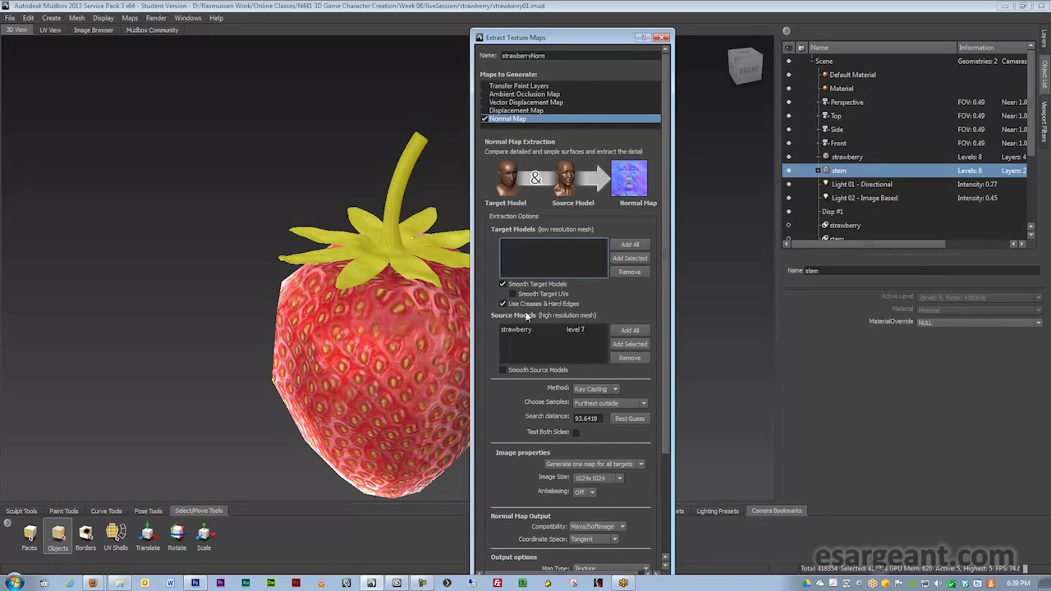
pyautogui.click(513, 330)
pyautogui.click(640, 359)
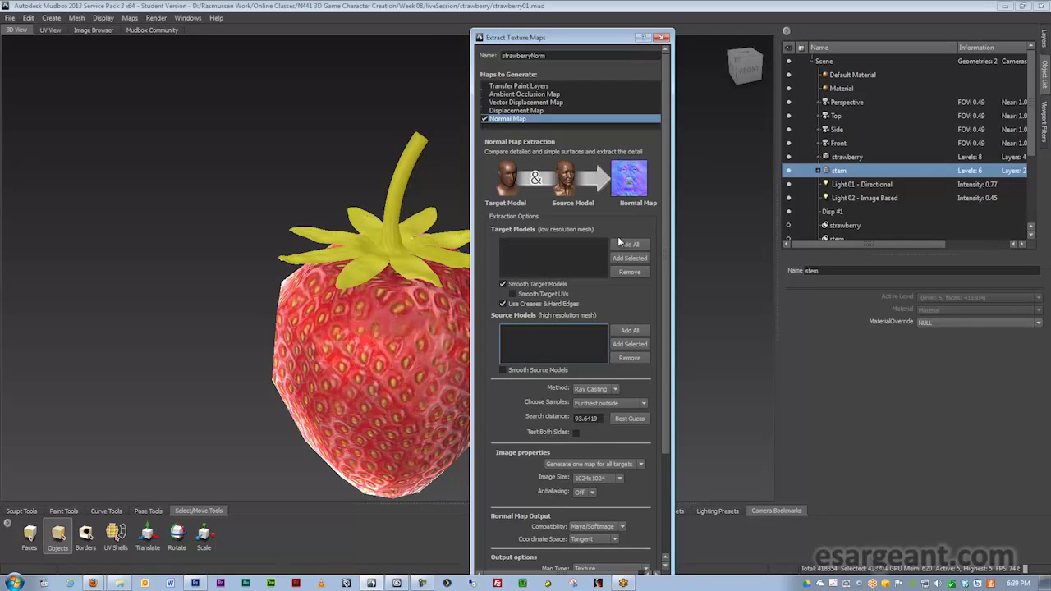
pyautogui.click(630, 259)
pyautogui.click(629, 344)
pyautogui.moveTo(611, 38); pyautogui.dragTo(700, 32)
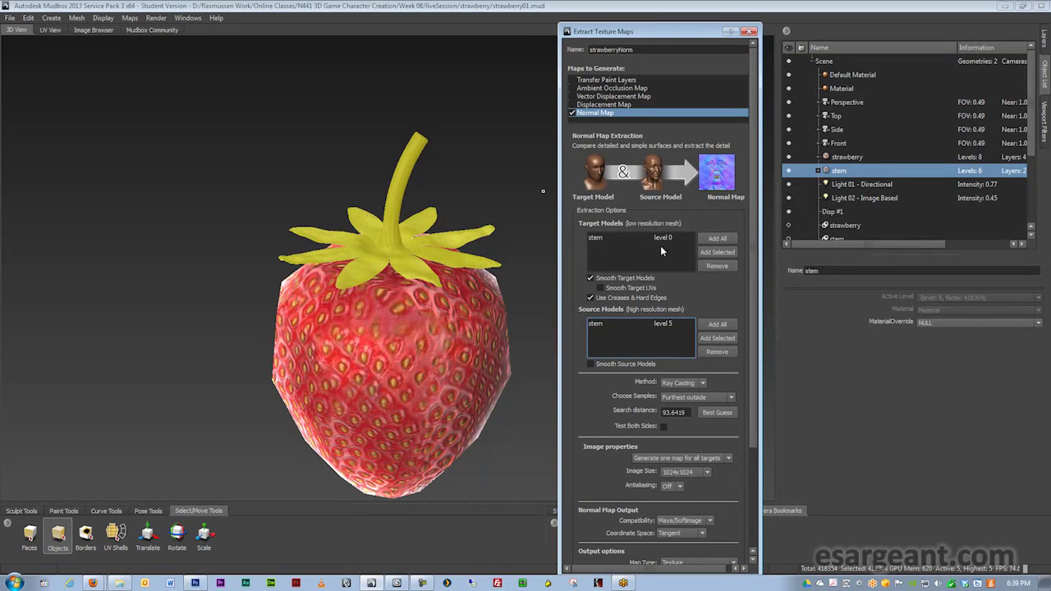
# - Recalculate the search distance with Best Guess, extract the stem's 1024x1024 normal map and dismiss the extraction results
pyautogui.click(714, 414)
pyautogui.moveTo(757, 298); pyautogui.dragTo(760, 420)
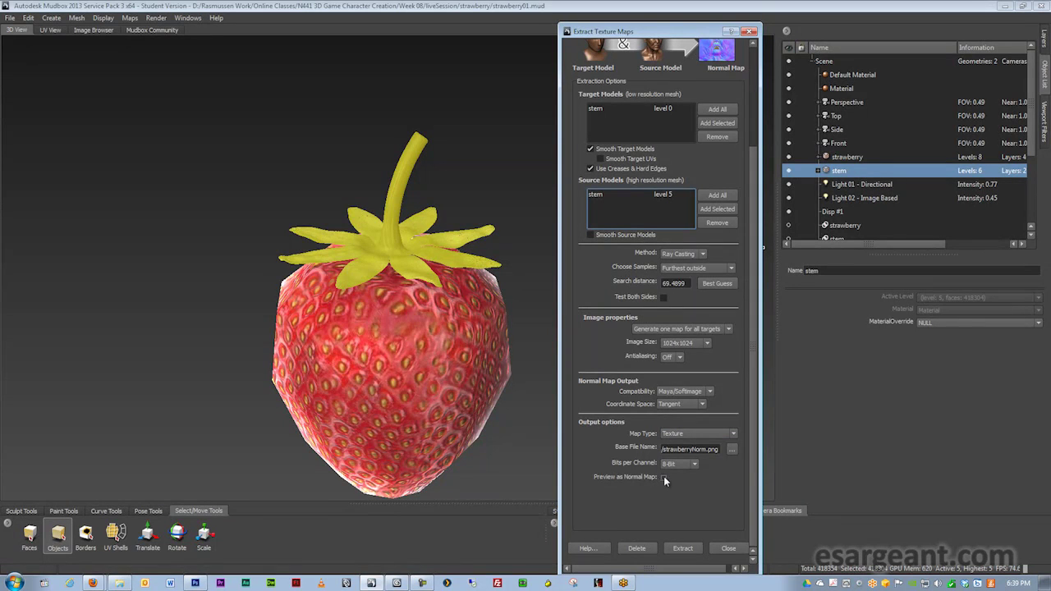
pyautogui.click(682, 548)
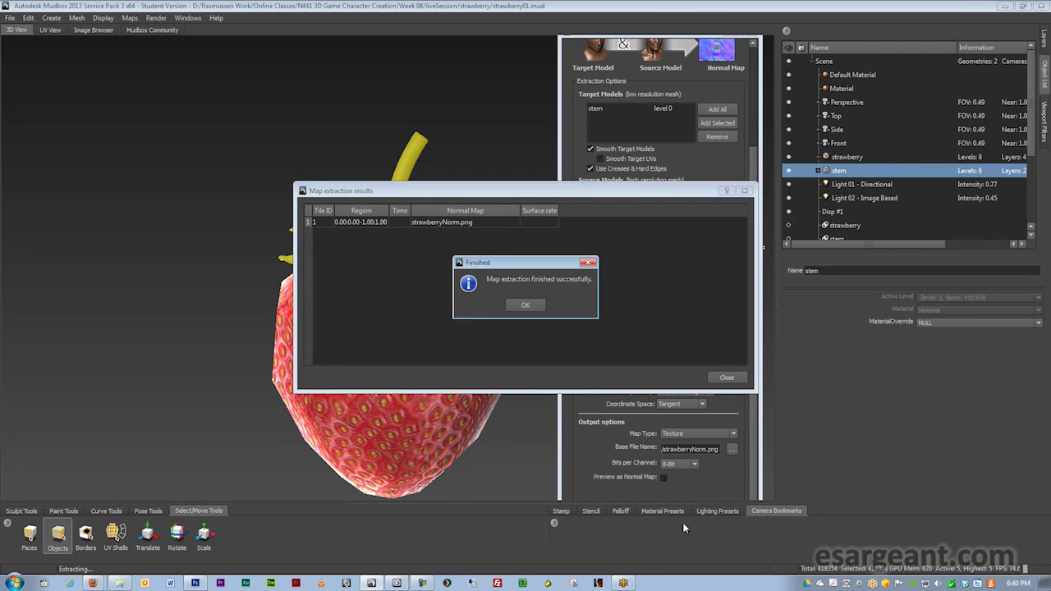
pyautogui.click(526, 305)
pyautogui.click(727, 377)
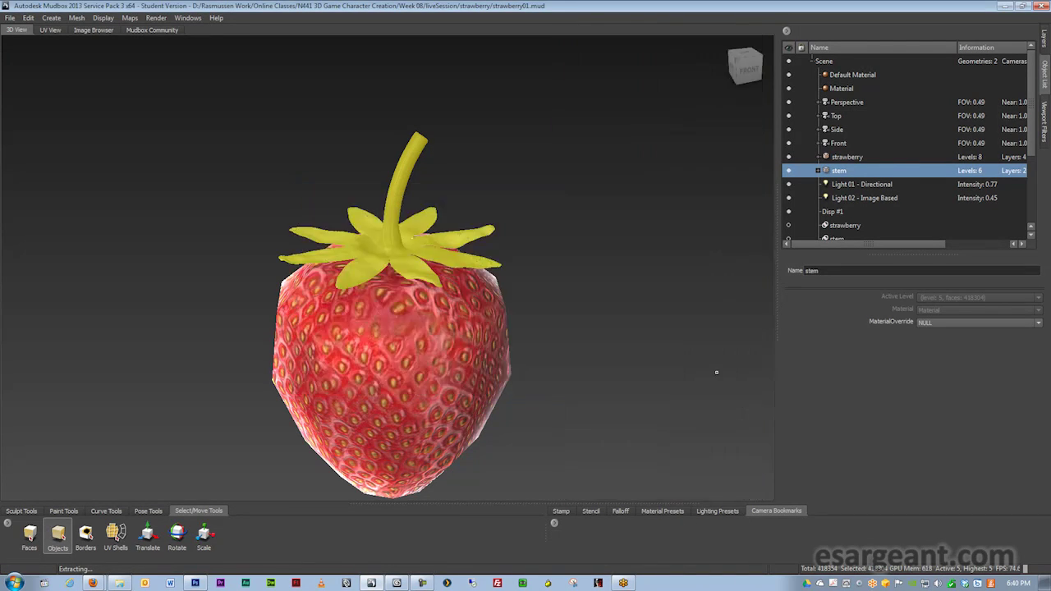
# - Check the stem's paint layers and UV layout for the extracted normal map, then return to the 3D view
pyautogui.click(1044, 39)
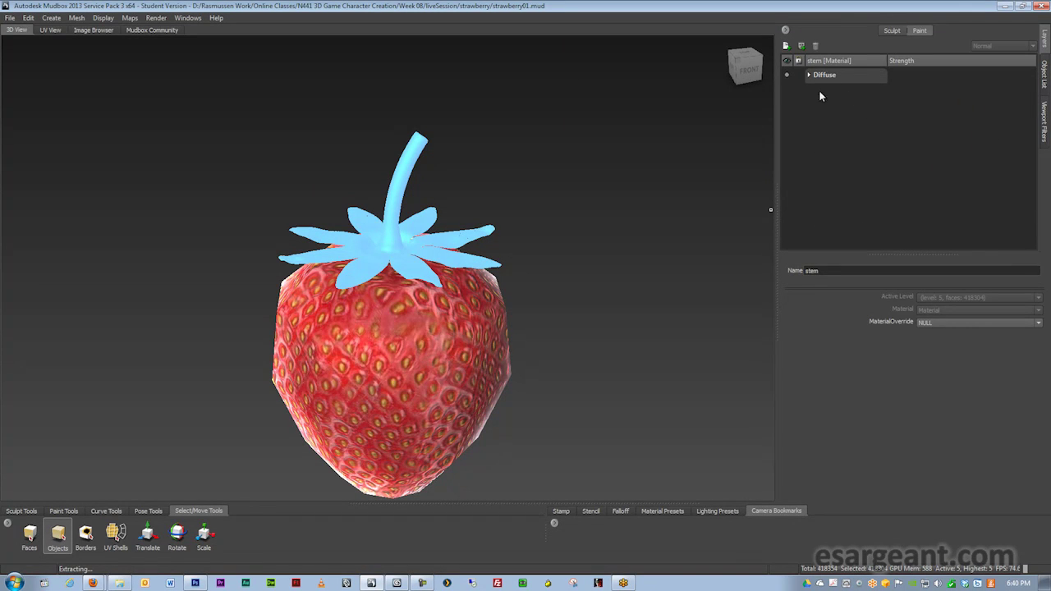
pyautogui.click(54, 31)
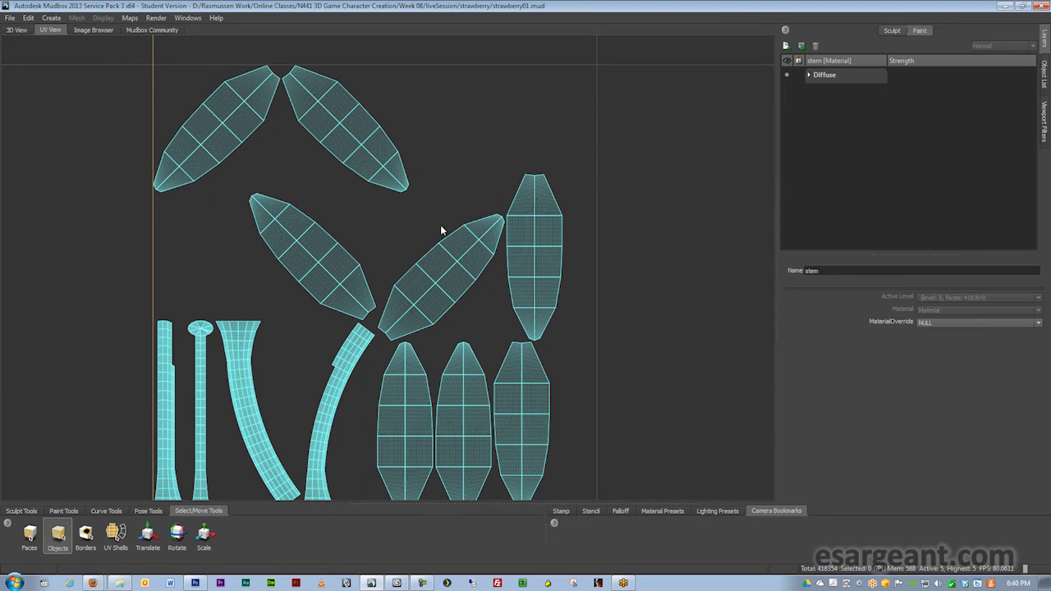
pyautogui.click(17, 31)
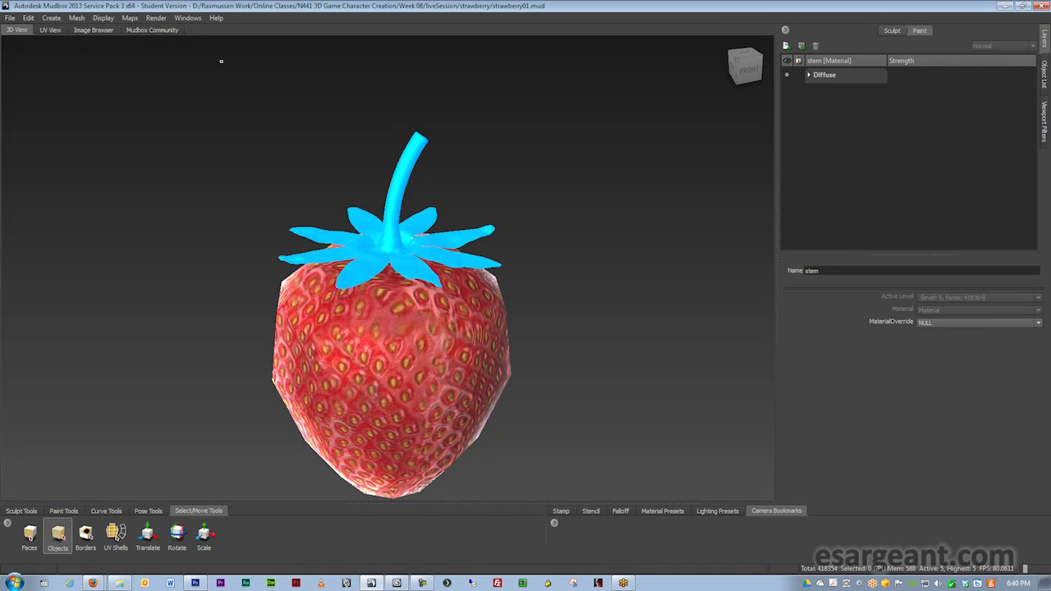
# - Switch to the file explorer window and open the example folder inside the strawberry folder
pyautogui.click(1005, 6)
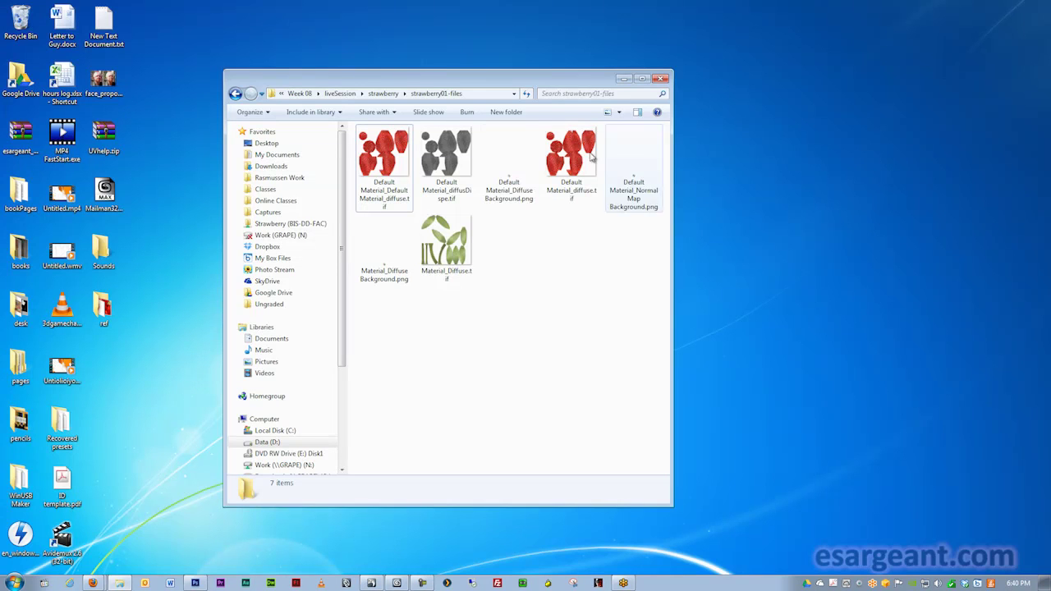
pyautogui.click(383, 93)
pyautogui.doubleClick(382, 145)
# - Rename the strawberryNorm.png file in the example folder as stemNorm.png
pyautogui.click(399, 169)
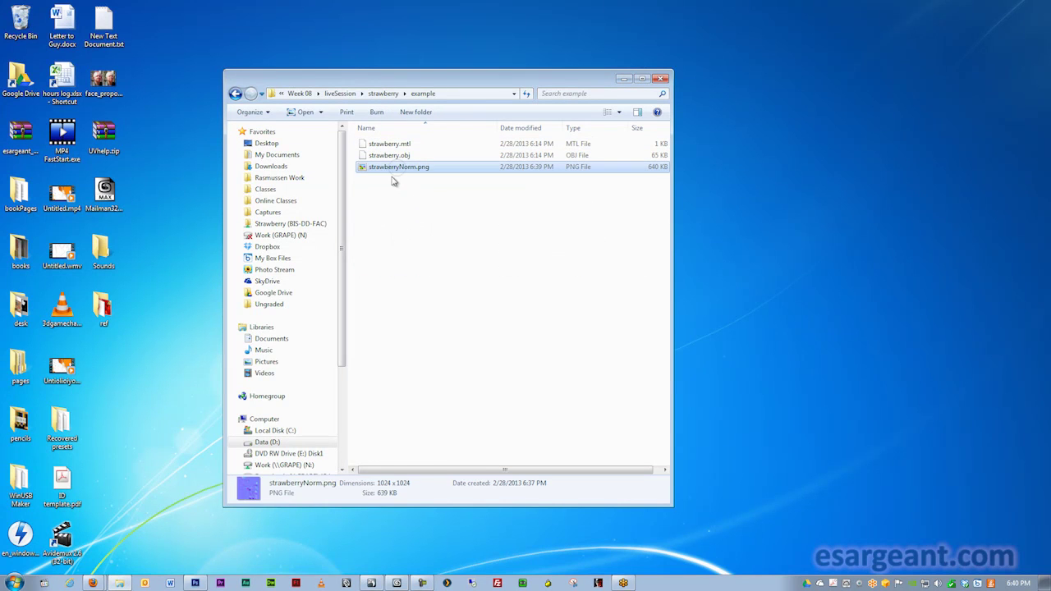
pyautogui.click(391, 180)
pyautogui.click(388, 168)
pyautogui.click(391, 169)
pyautogui.click(399, 168)
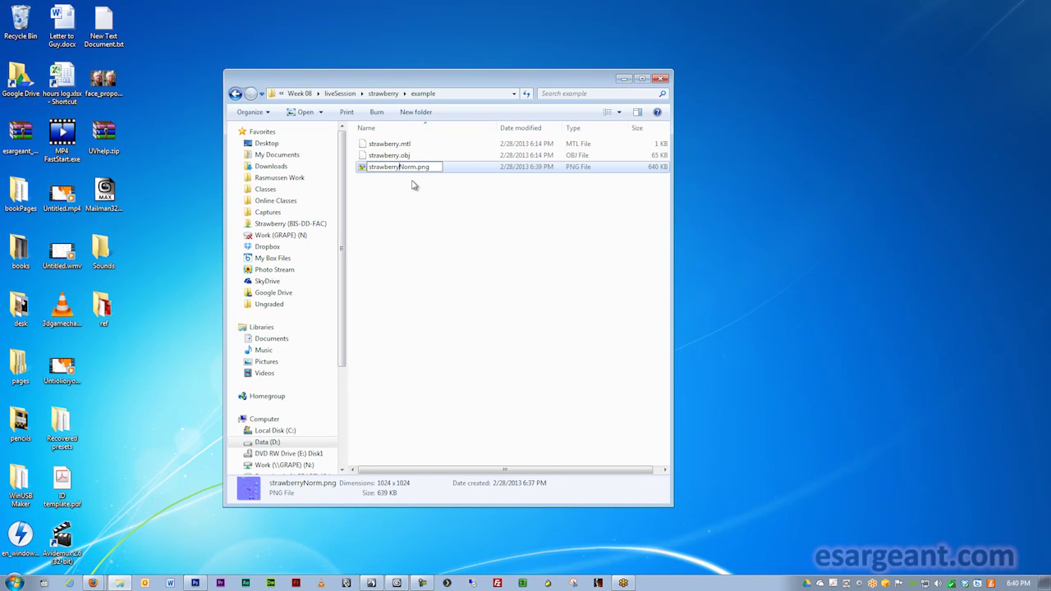
pyautogui.hotkey('shift', 'Left')
pyautogui.hotkey('shift', 'Left')
pyautogui.hotkey('shift', 'Left')
pyautogui.hotkey('shift', 'Left')
pyautogui.hotkey('shift', 'Left')
pyautogui.hotkey('shift', 'Left')
pyautogui.hotkey('shift', 'Left')
pyautogui.write('stem')
pyautogui.press('Return')
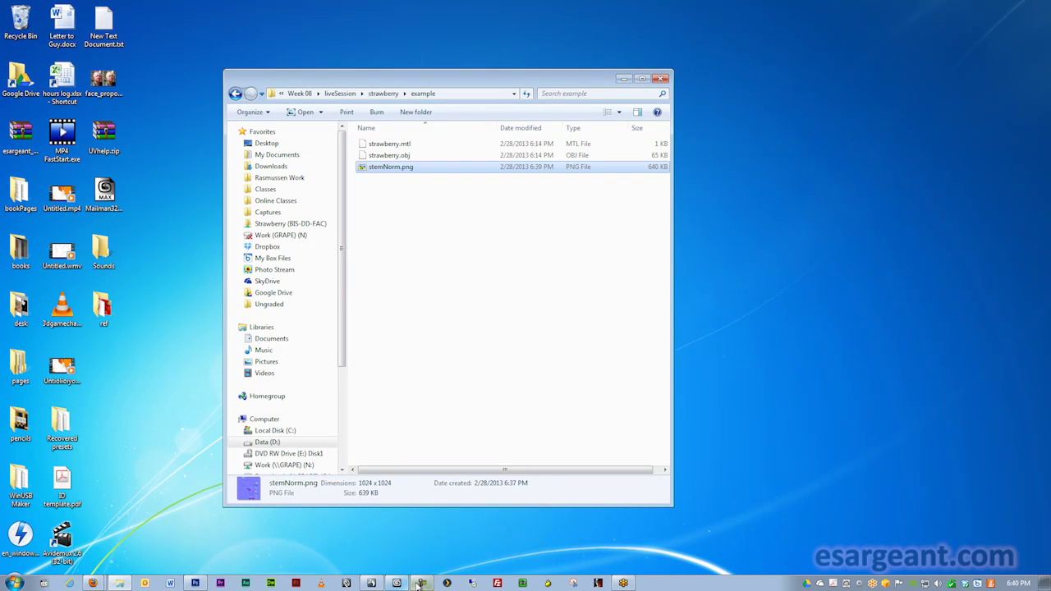
# - Switch back to Mudbox, select the strawberry object and reopen the strawberryNorm operation's Normal Map settings
pyautogui.click(372, 583)
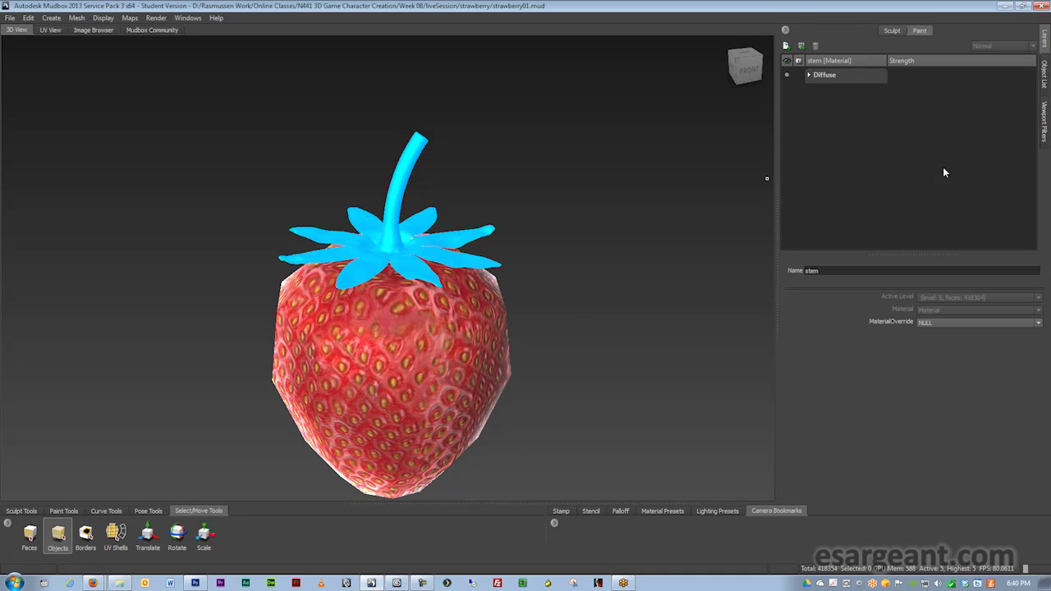
pyautogui.click(1044, 75)
pyautogui.click(841, 160)
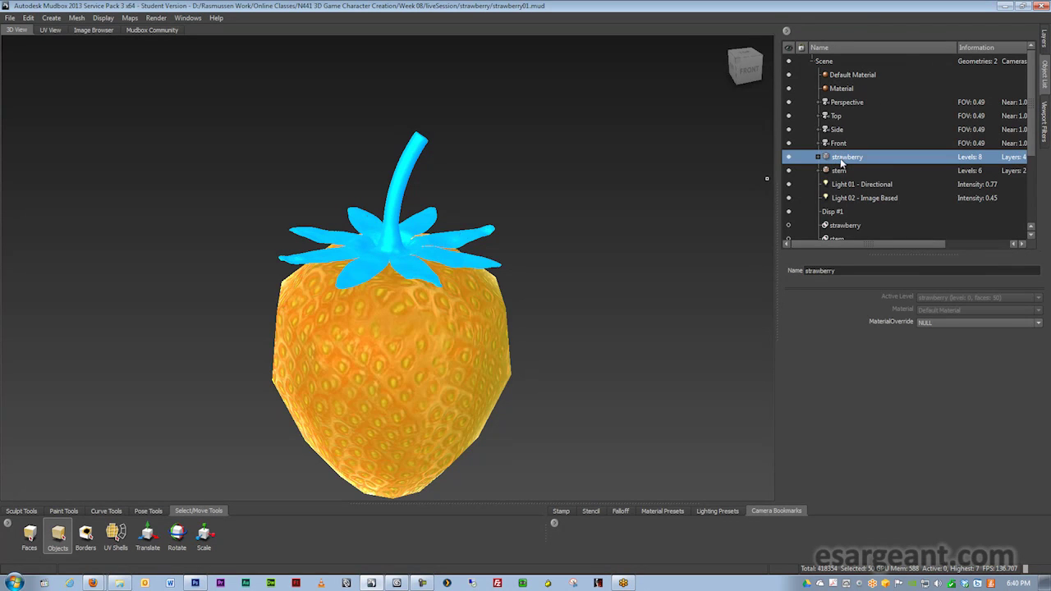
pyautogui.click(130, 18)
pyautogui.moveTo(161, 30)
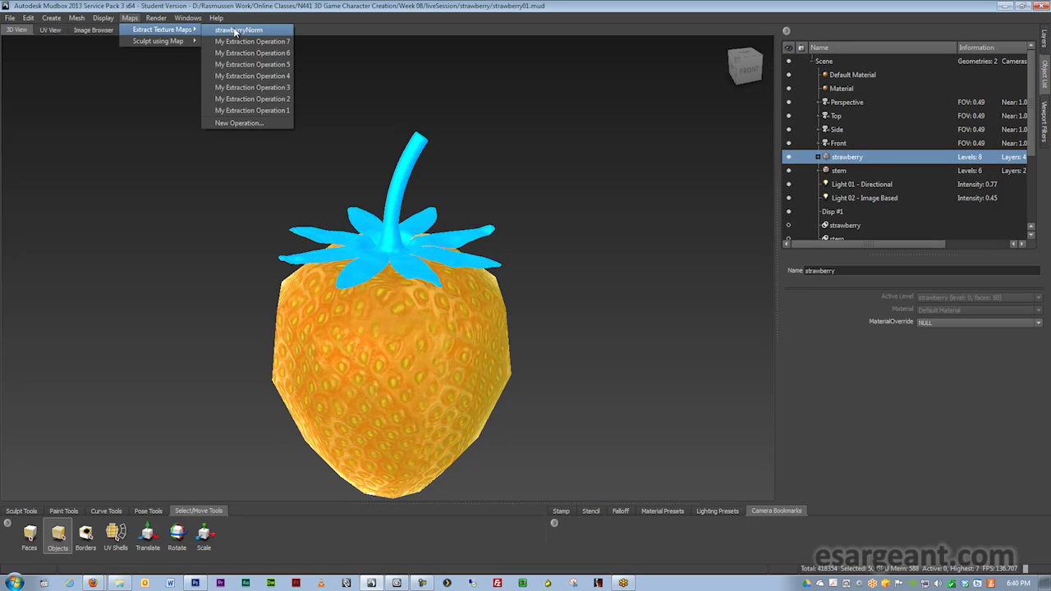
pyautogui.click(236, 30)
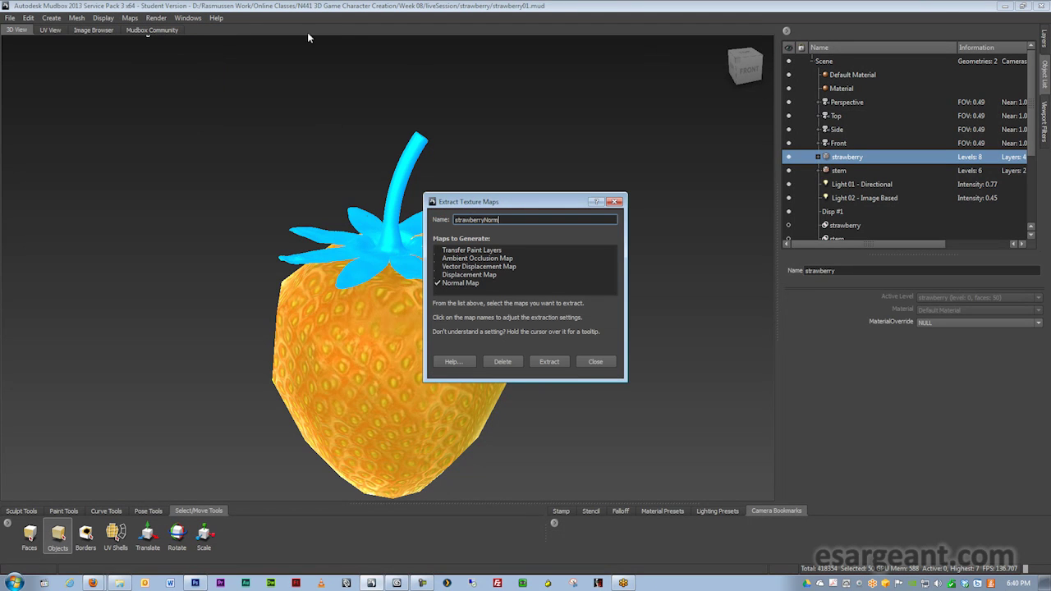
pyautogui.click(475, 282)
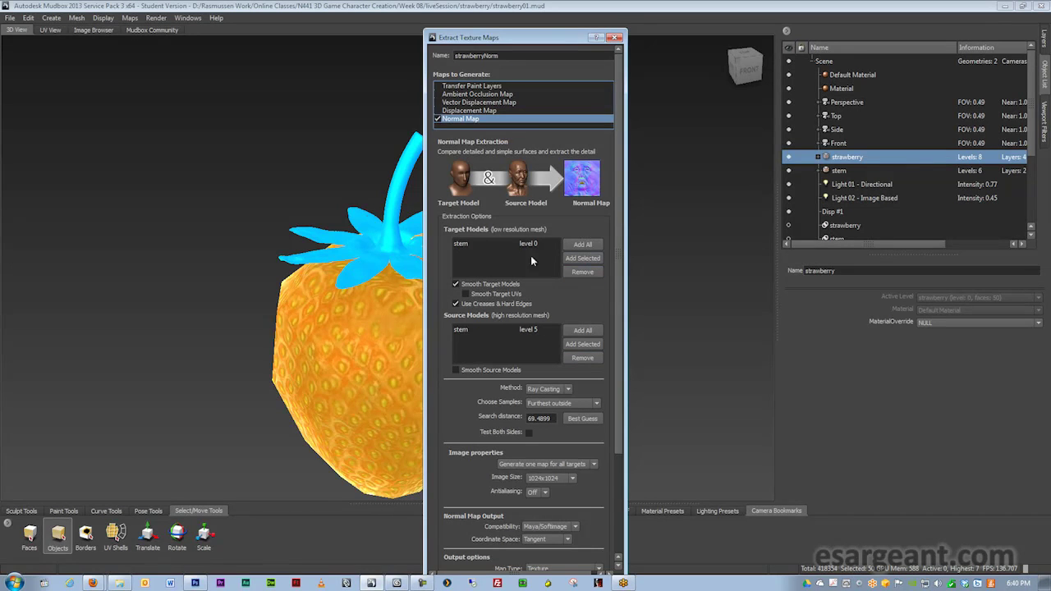
# - Replace the stem with the selected strawberry in both the target and source model lists of the normal map extraction
pyautogui.click(492, 243)
pyautogui.click(583, 271)
pyautogui.click(472, 332)
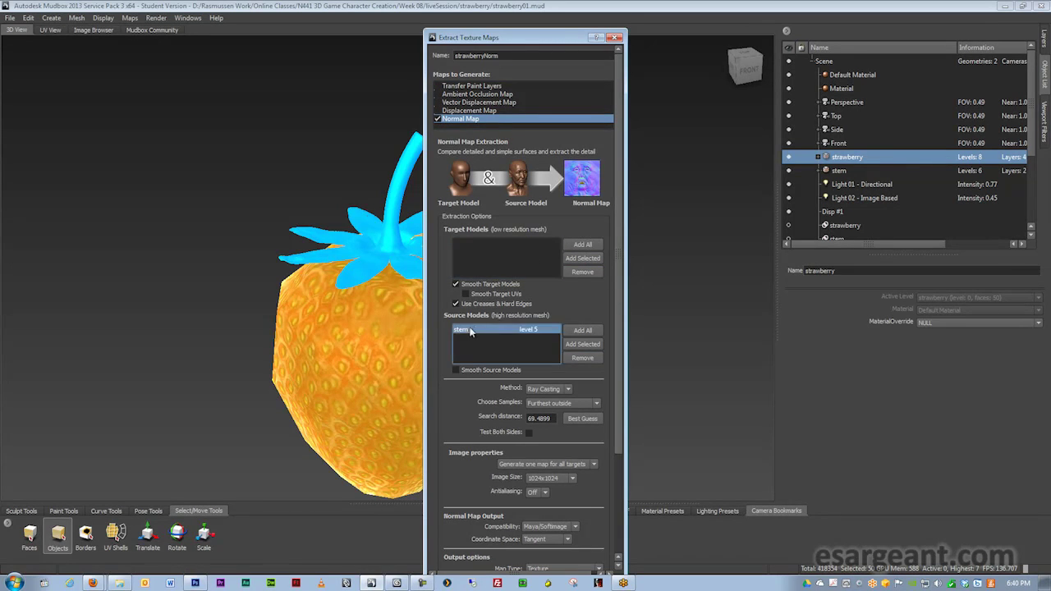
pyautogui.click(585, 358)
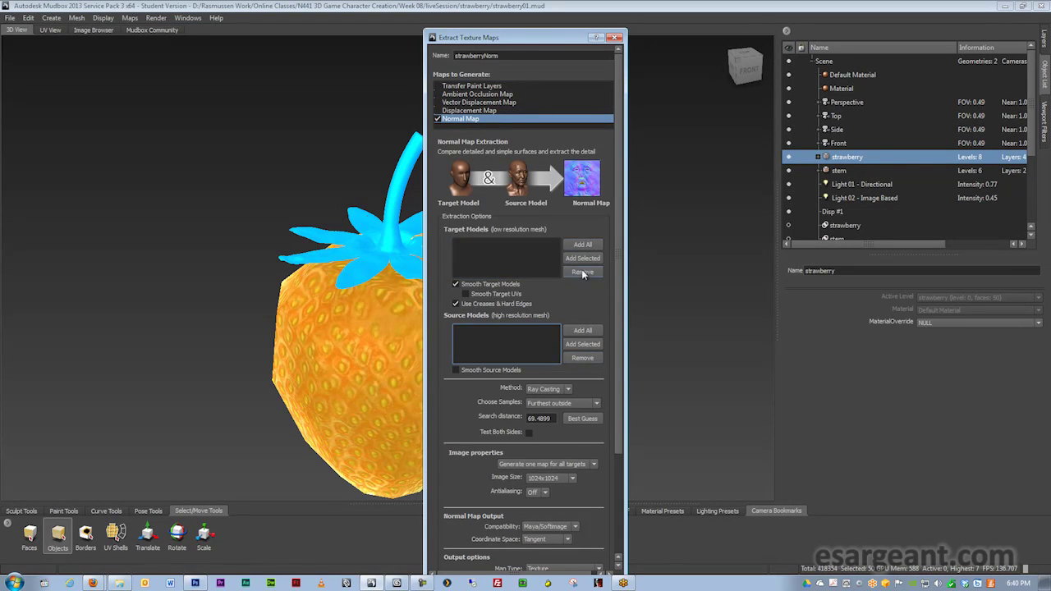
pyautogui.click(582, 258)
pyautogui.click(582, 344)
# - Recalculate the search distance with Best Guess and set the normal map's image size to 2048x2048
pyautogui.moveTo(549, 40); pyautogui.dragTo(623, 33)
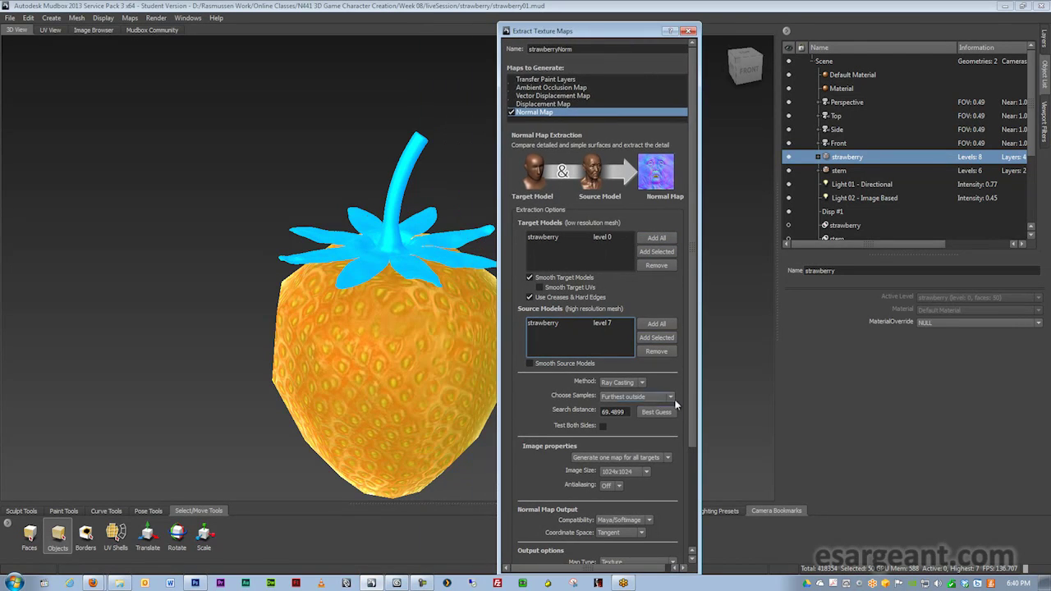
pyautogui.scroll(-3, 686, 480)
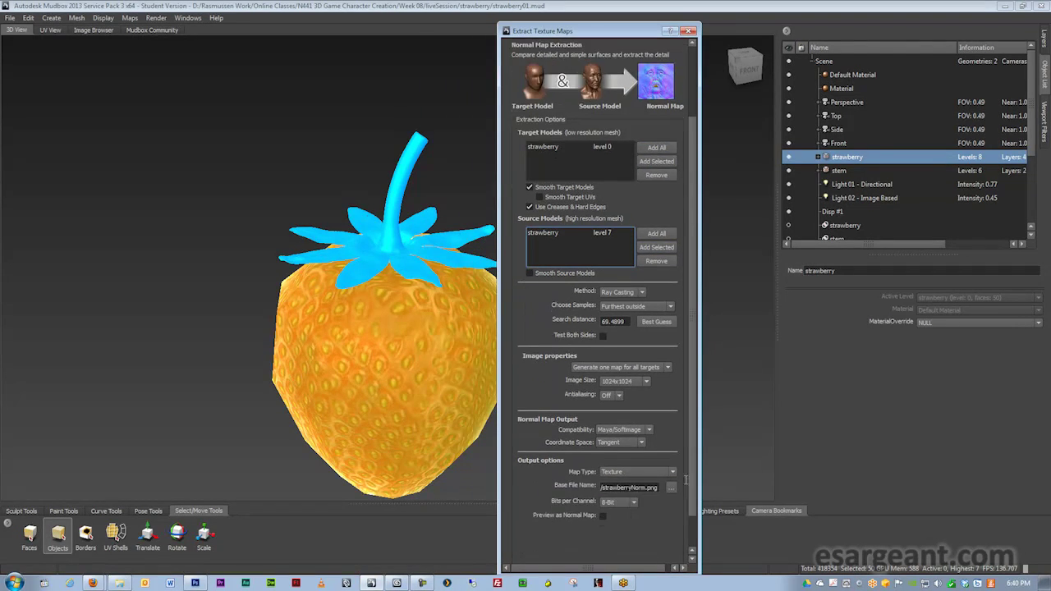
pyautogui.click(656, 322)
pyautogui.click(640, 382)
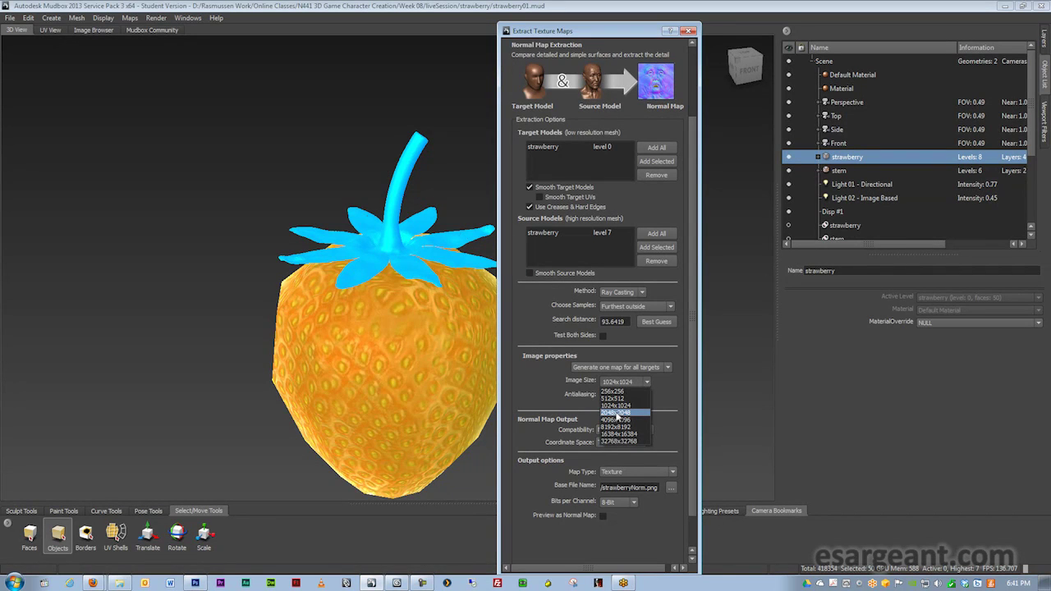
pyautogui.click(617, 414)
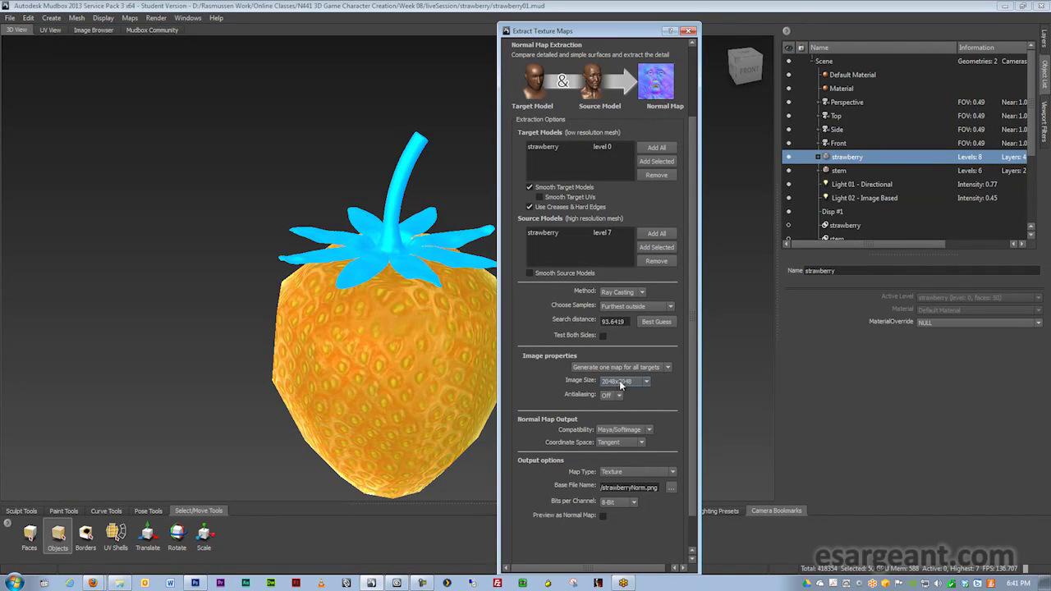
# - Check the base file name strawberryNorm.png, extract the strawberry's normal map and close the extraction results
pyautogui.scroll(-2, 694, 412)
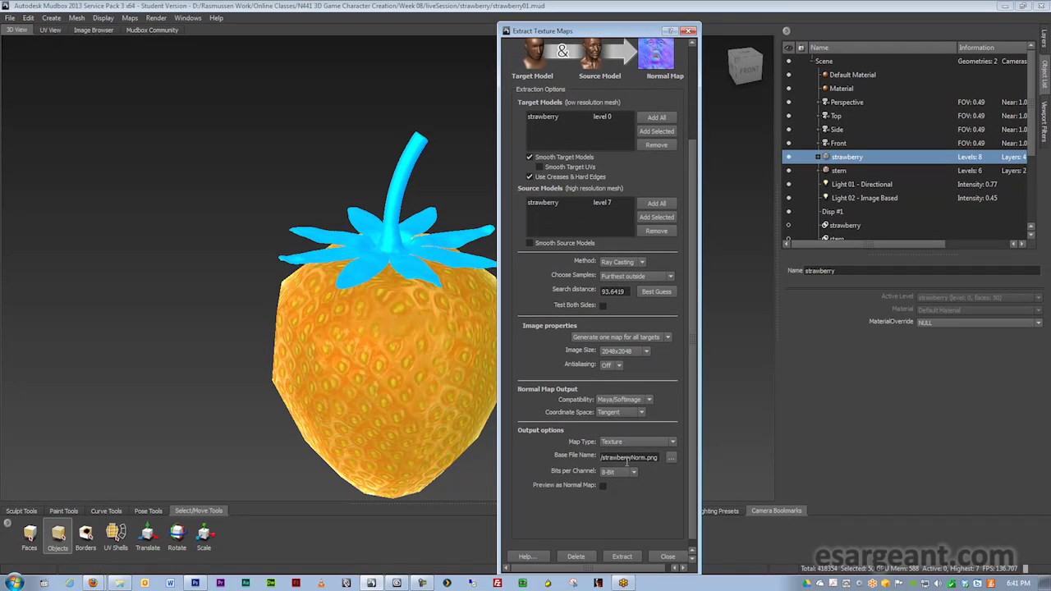
pyautogui.moveTo(605, 457); pyautogui.dragTo(659, 458)
pyautogui.click(621, 557)
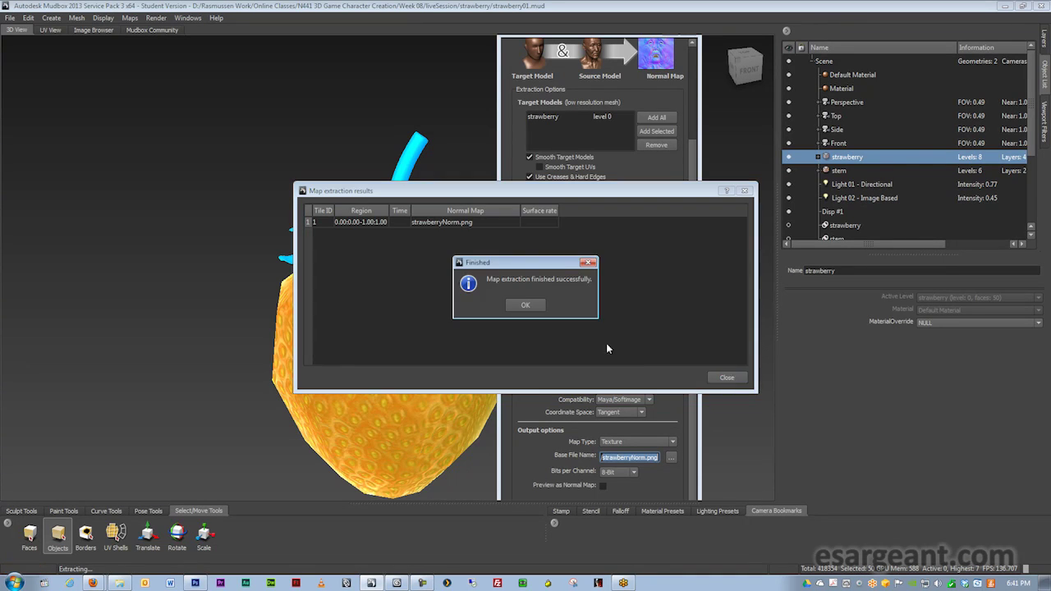
pyautogui.click(526, 305)
pyautogui.click(727, 377)
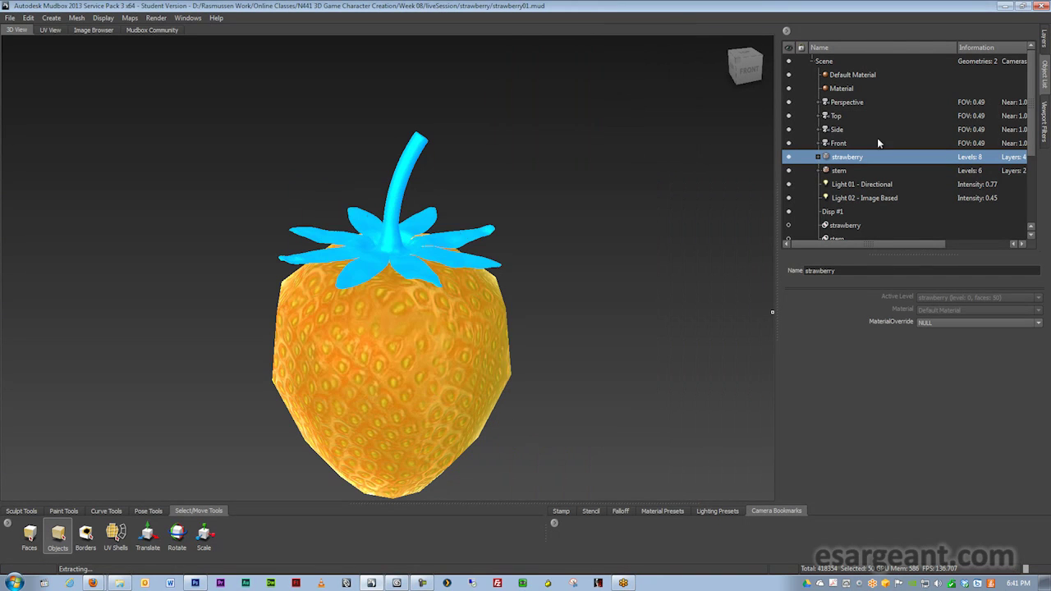
# - Minimize Mudbox and check the example folder in the file explorer for the extracted normal map files
pyautogui.click(1003, 7)
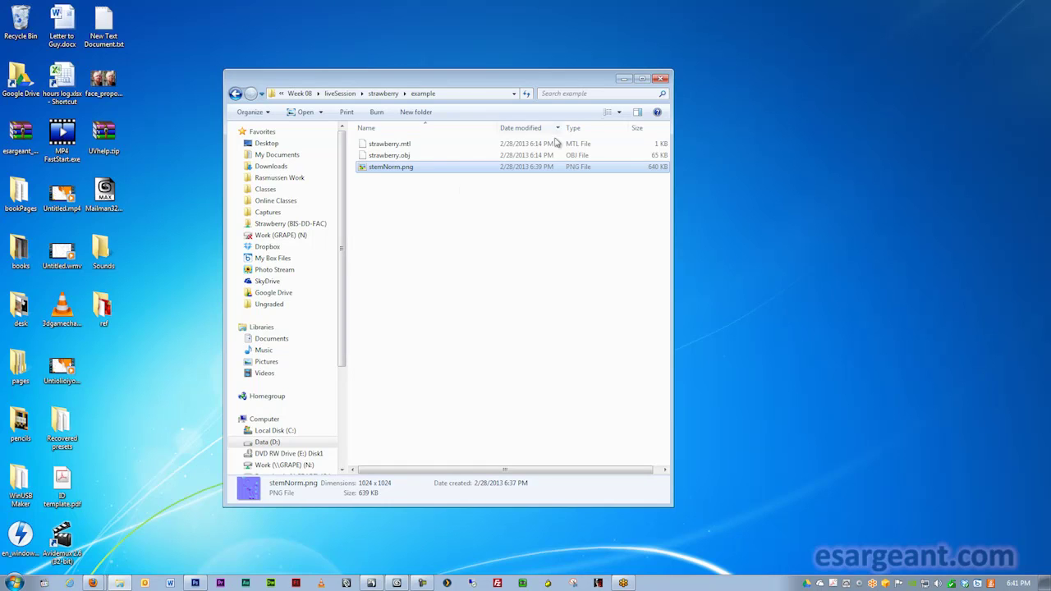
pyautogui.click(423, 203)
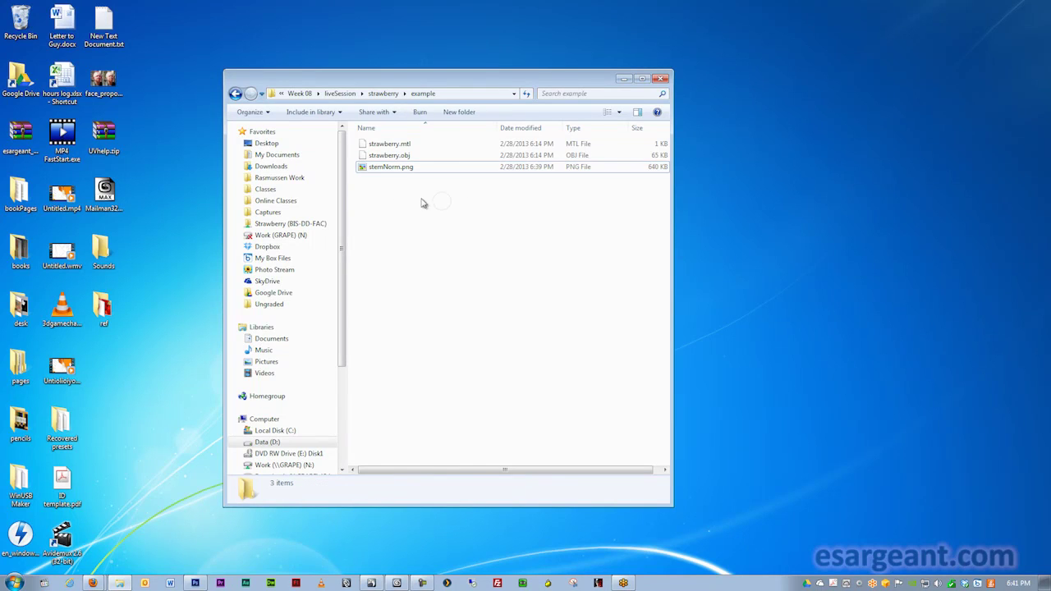
pyautogui.click(379, 168)
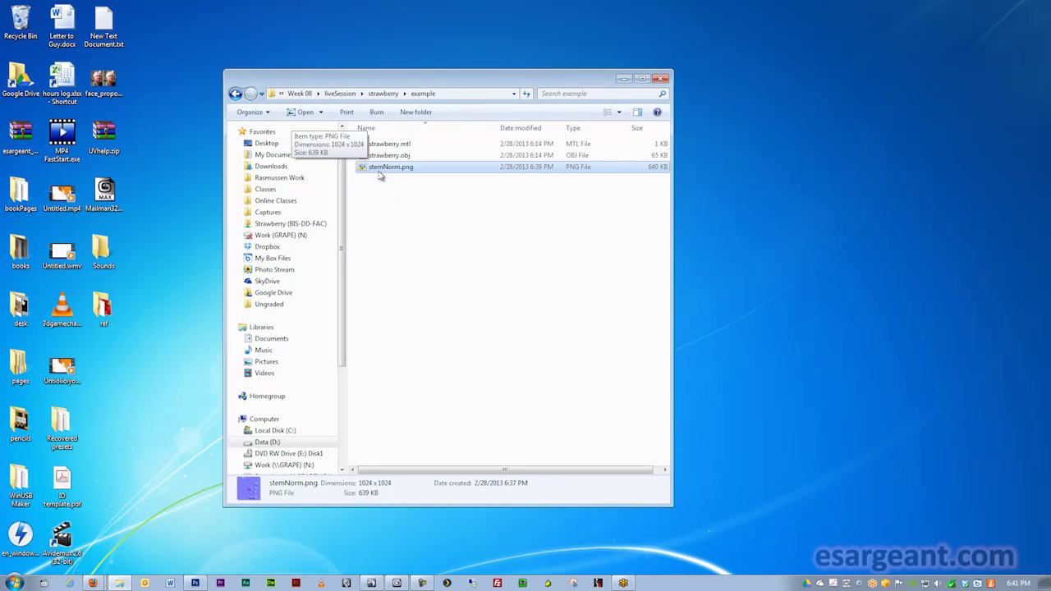
# - Refresh the example folder, show its files as large thumbnails, and view the strawberryNorm.png normal map
pyautogui.click(386, 175)
pyautogui.rightClick(398, 217)
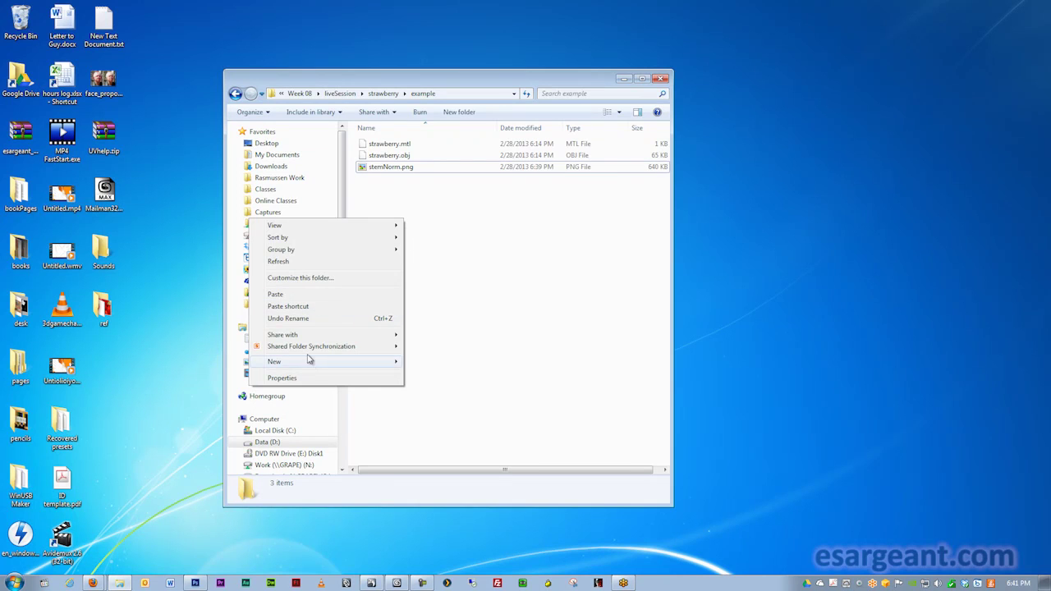
pyautogui.click(300, 261)
pyautogui.click(565, 158)
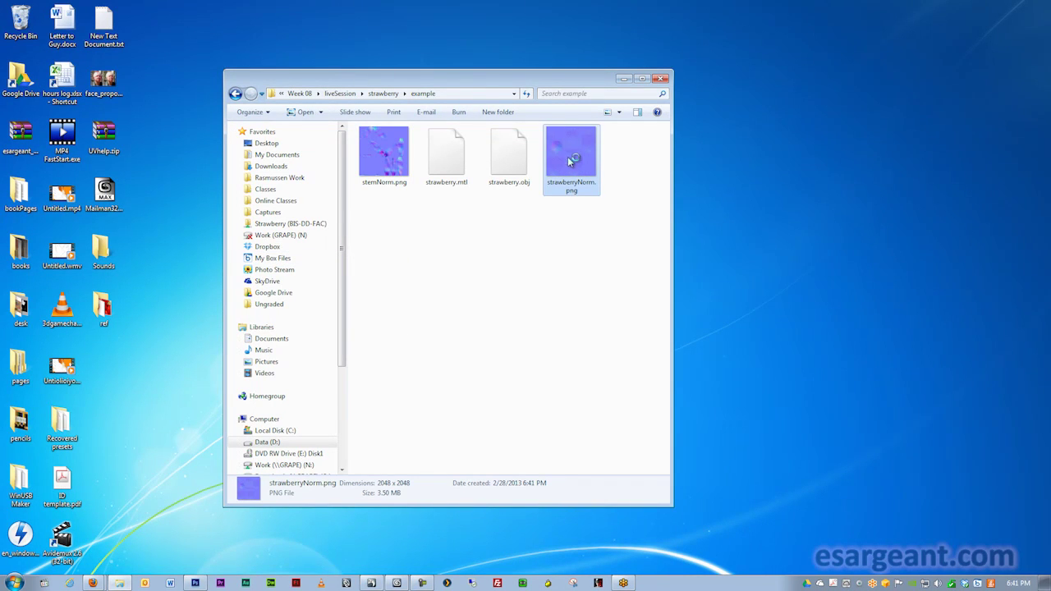
pyautogui.doubleClick(567, 158)
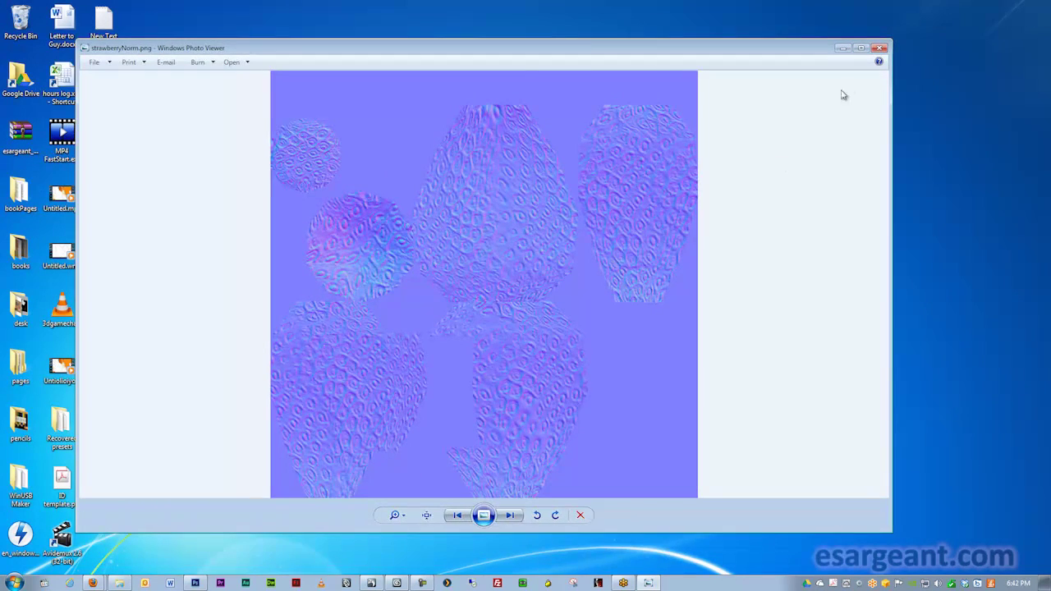
pyautogui.click(879, 48)
# - Open stemNorm.png, examine the stem and leaf normal map up close, and close it
pyautogui.doubleClick(392, 158)
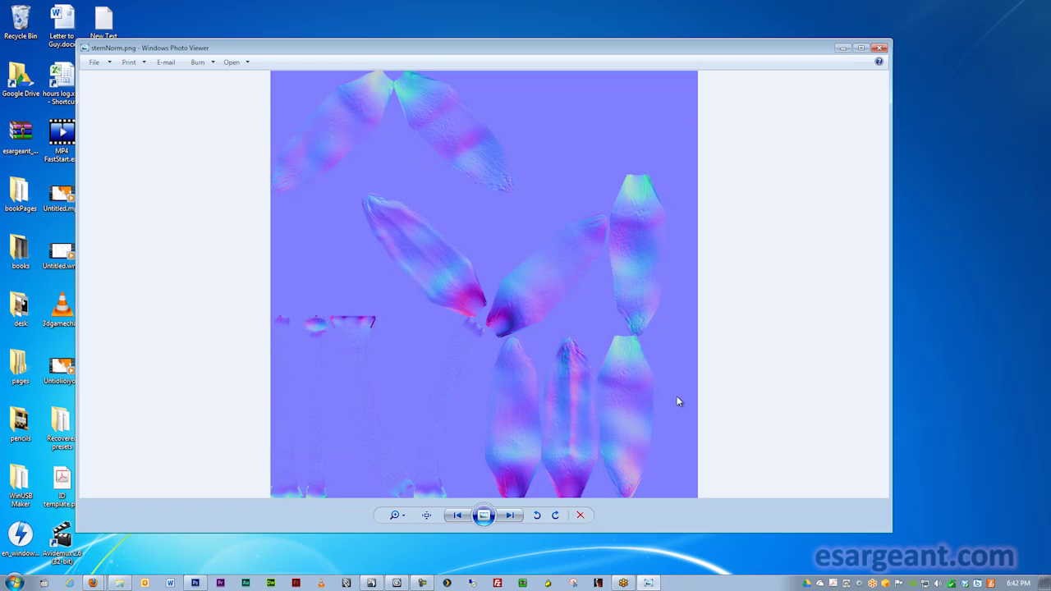
pyautogui.scroll(3, 677, 401)
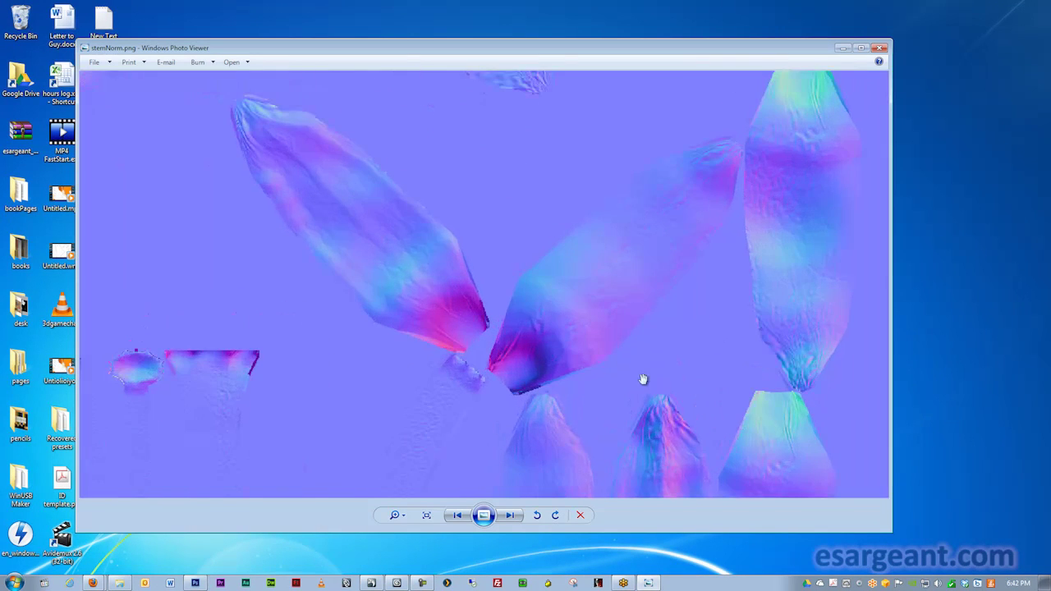
pyautogui.scroll(-3, 518, 327)
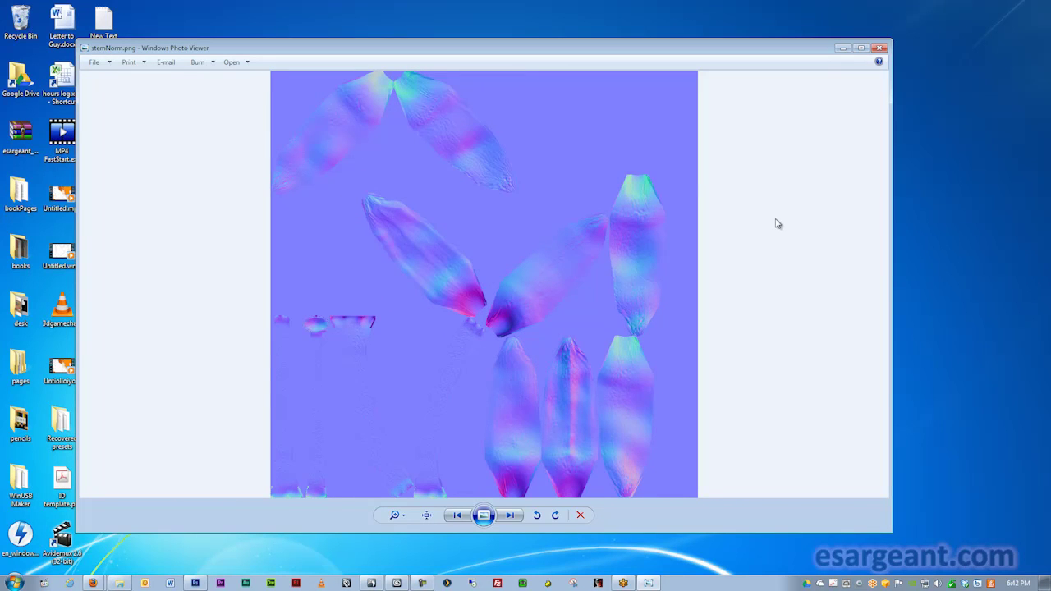
pyautogui.click(879, 47)
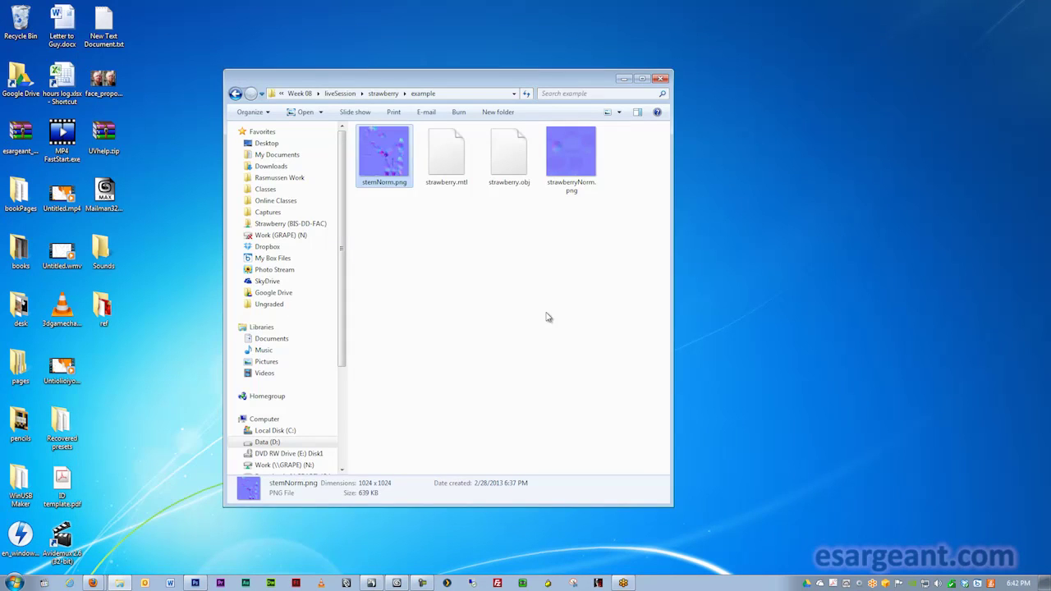
# - Switch to Mudbox and examine the textured strawberry model, leaving it deselected
pyautogui.click(396, 583)
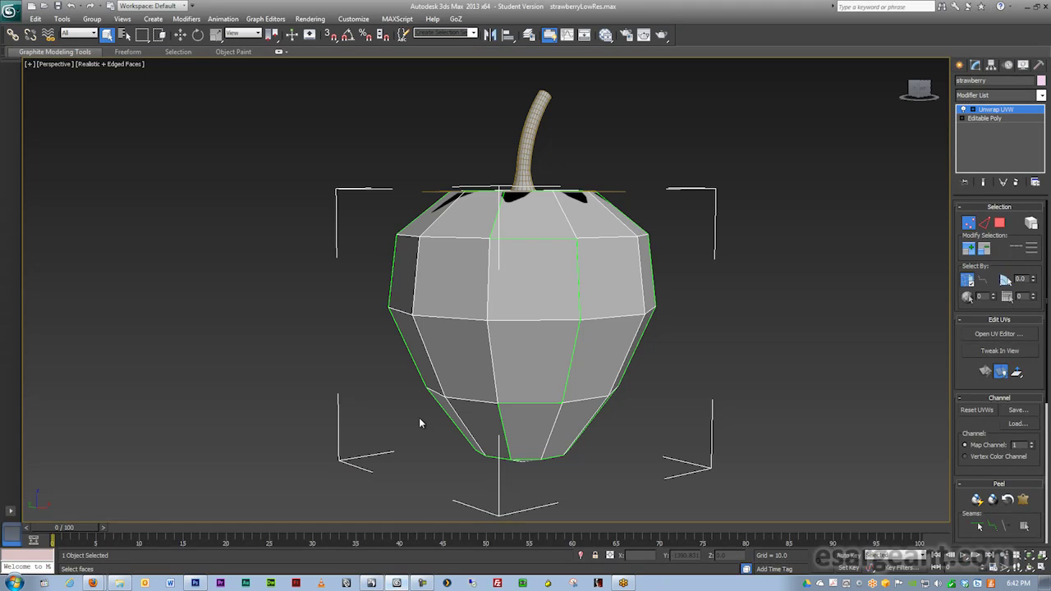
pyautogui.click(371, 583)
pyautogui.keyDown('alt'); pyautogui.moveTo(436, 391); pyautogui.dragTo(545, 342); pyautogui.keyUp('alt')
pyautogui.click(701, 245)
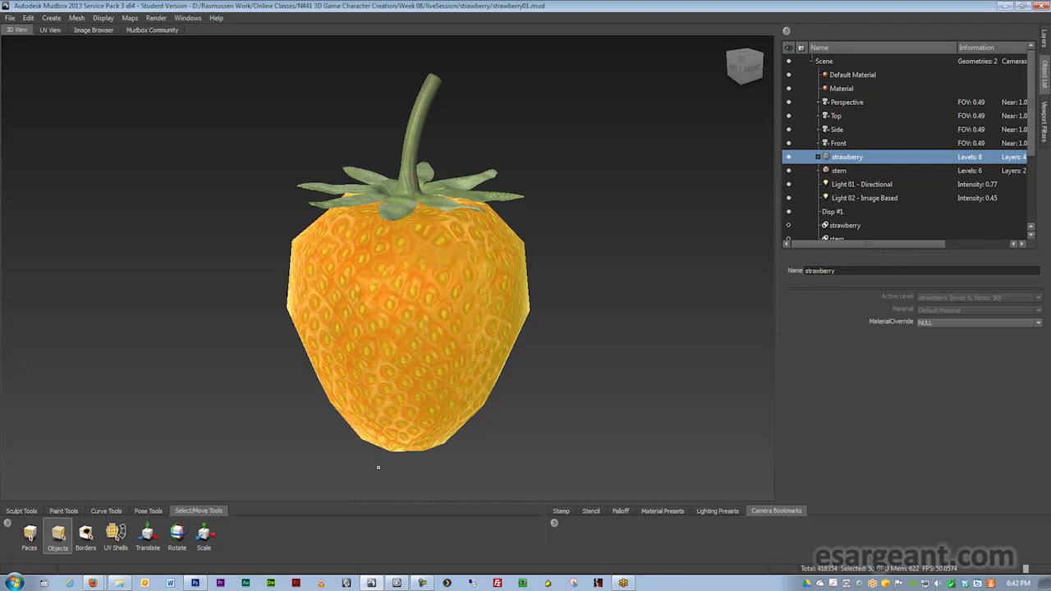
pyautogui.click(38, 413)
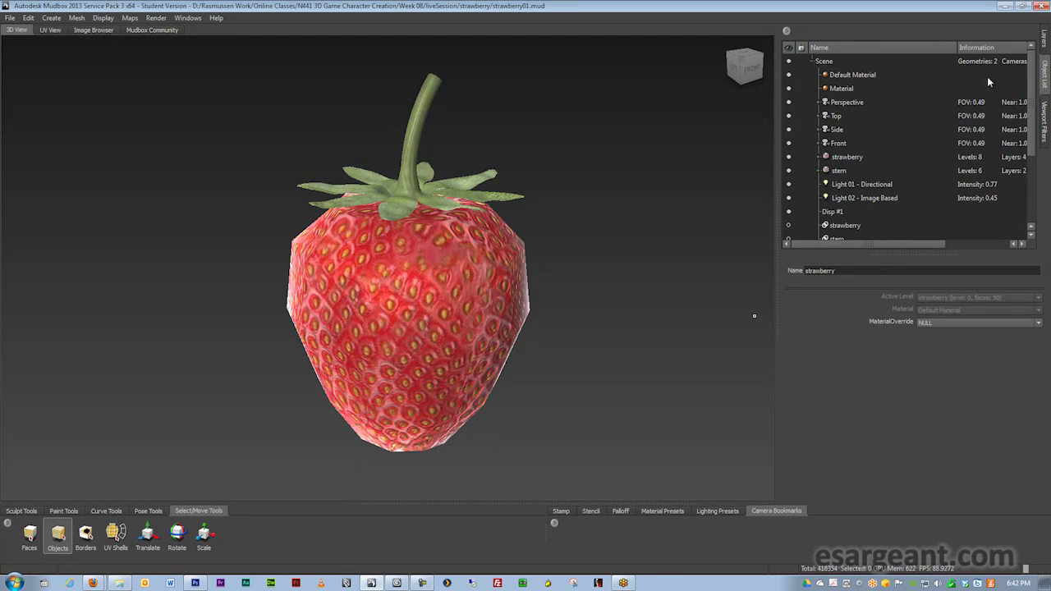
# - Turn on the Ambient Occlusion viewport filter and inspect its shading on the strawberry
pyautogui.click(1044, 121)
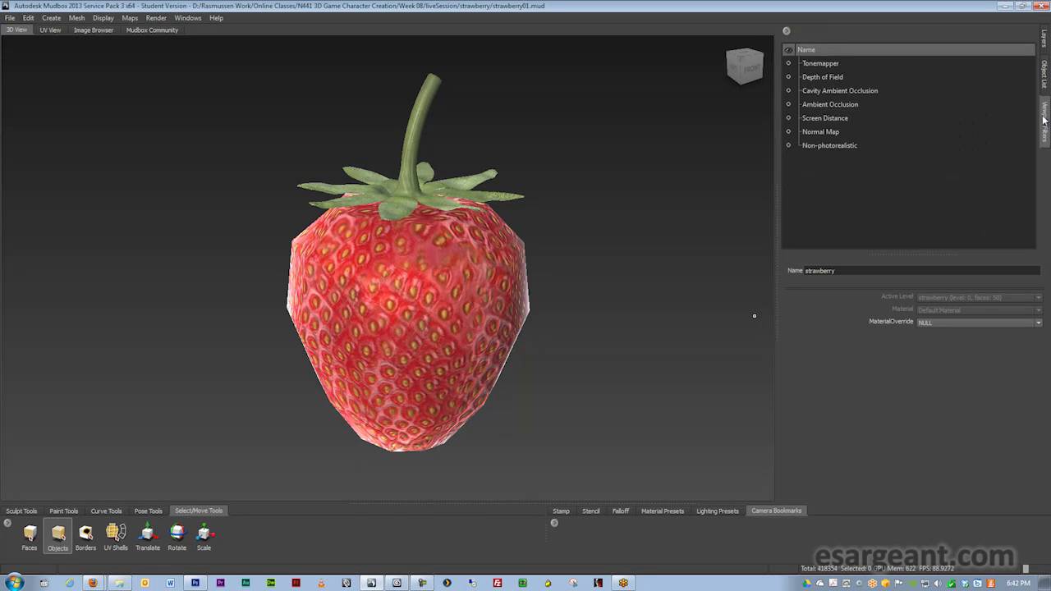
pyautogui.click(788, 105)
pyautogui.keyDown('alt'); pyautogui.moveTo(488, 228); pyautogui.dragTo(542, 234, button='right'); pyautogui.keyUp('alt')
pyautogui.keyDown('alt'); pyautogui.moveTo(542, 234); pyautogui.dragTo(509, 267); pyautogui.keyUp('alt')
pyautogui.keyDown('alt'); pyautogui.moveTo(510, 266); pyautogui.dragTo(431, 251, button='right'); pyautogui.keyUp('alt')
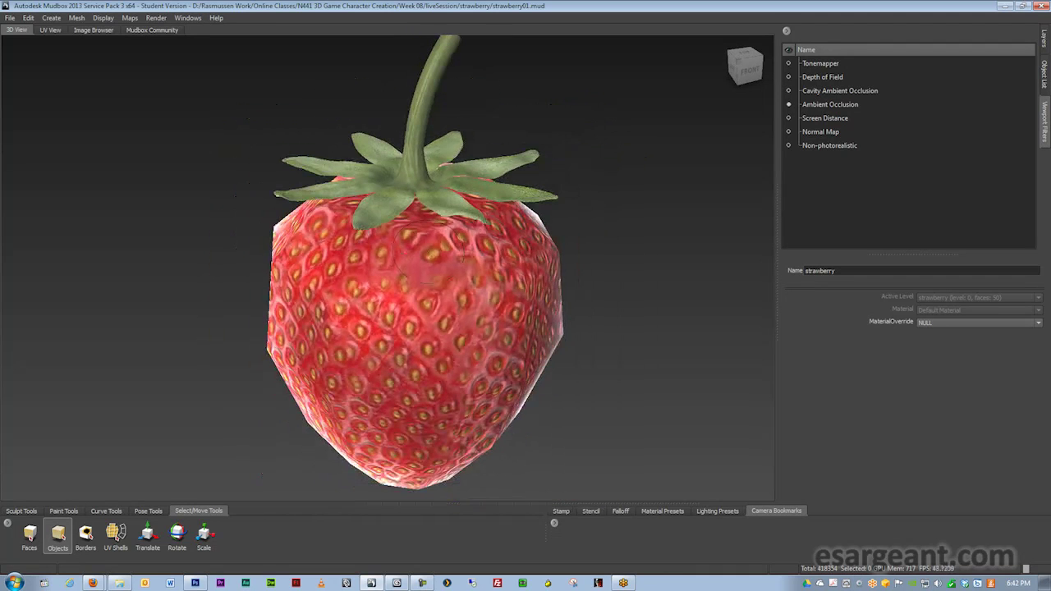
# - Display the sculpt layers and raise the strawberry to subdivision level 7, keeping the stem at its highest level 5
pyautogui.click(1044, 74)
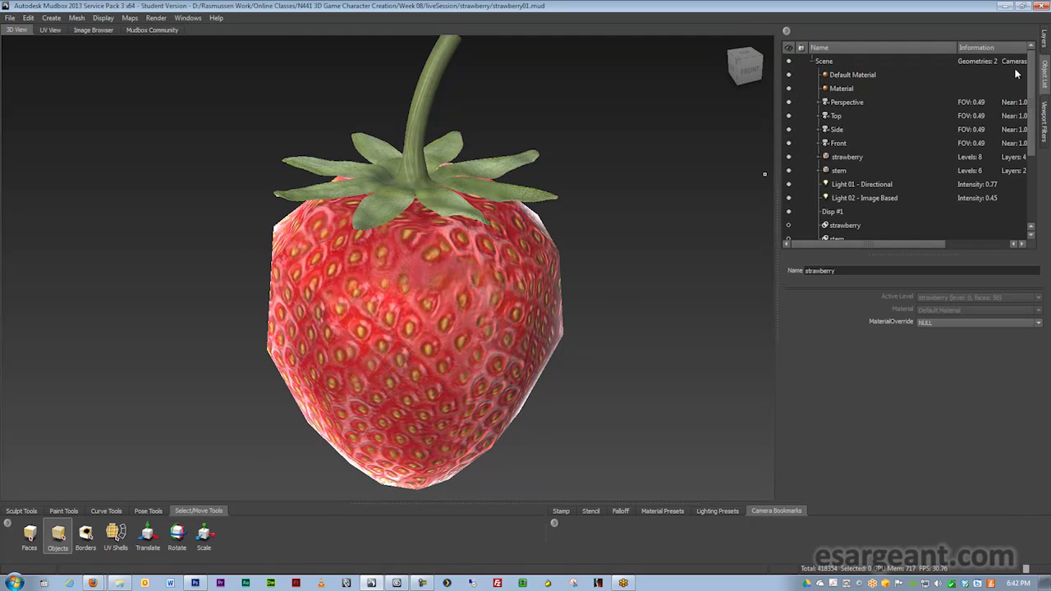
pyautogui.click(1045, 36)
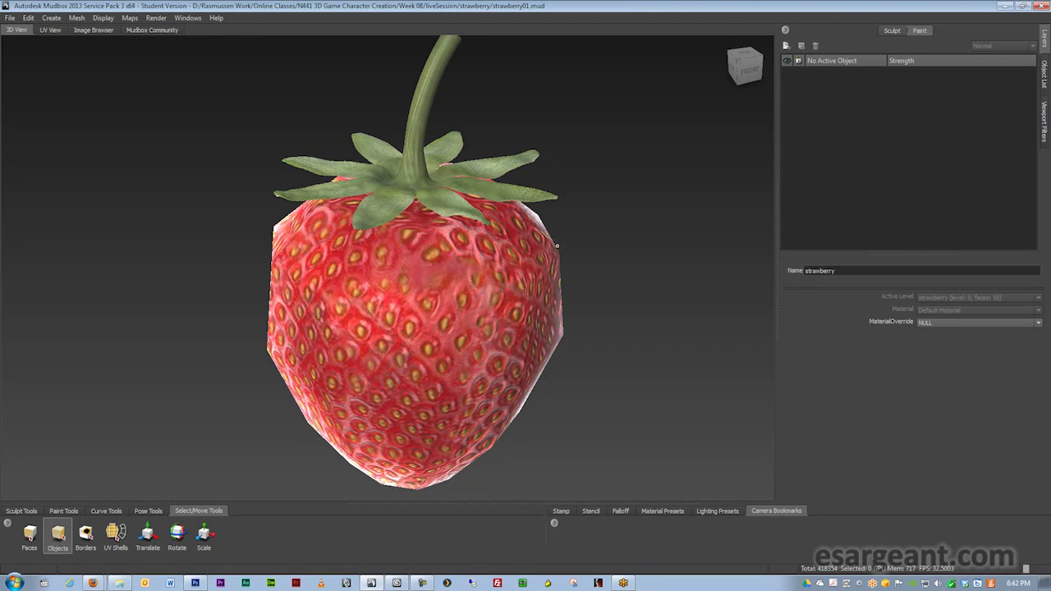
pyautogui.click(893, 31)
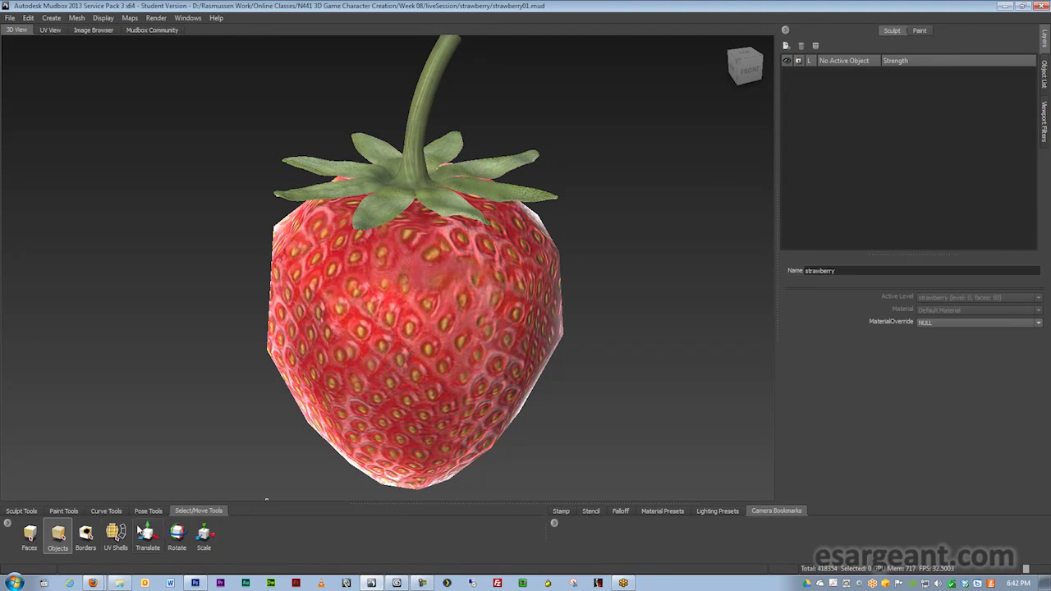
pyautogui.moveTo(413, 371)
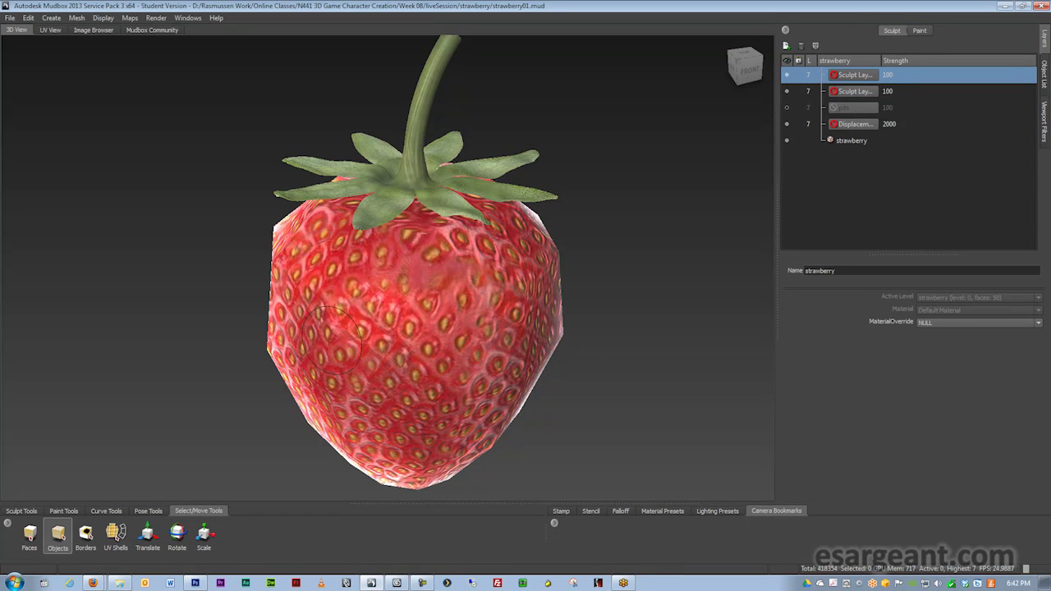
pyautogui.click(361, 371)
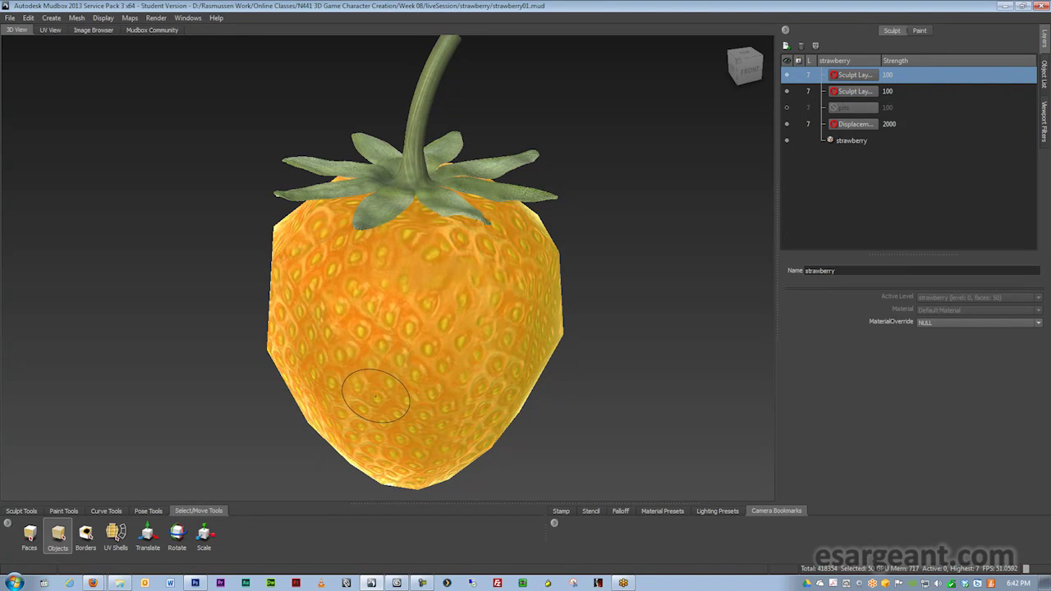
pyautogui.press('pageup')
pyautogui.press('pageup')
pyautogui.press('pageup')
pyautogui.press('pageup')
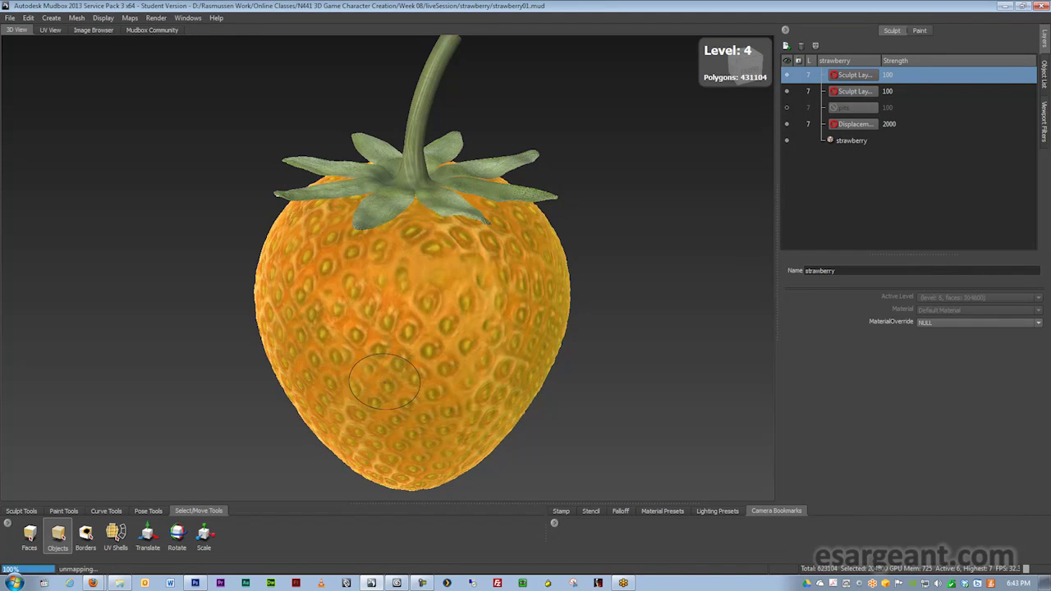
pyautogui.press('pageup')
pyautogui.press('pageup')
pyautogui.press('pageup')
pyautogui.click(419, 107)
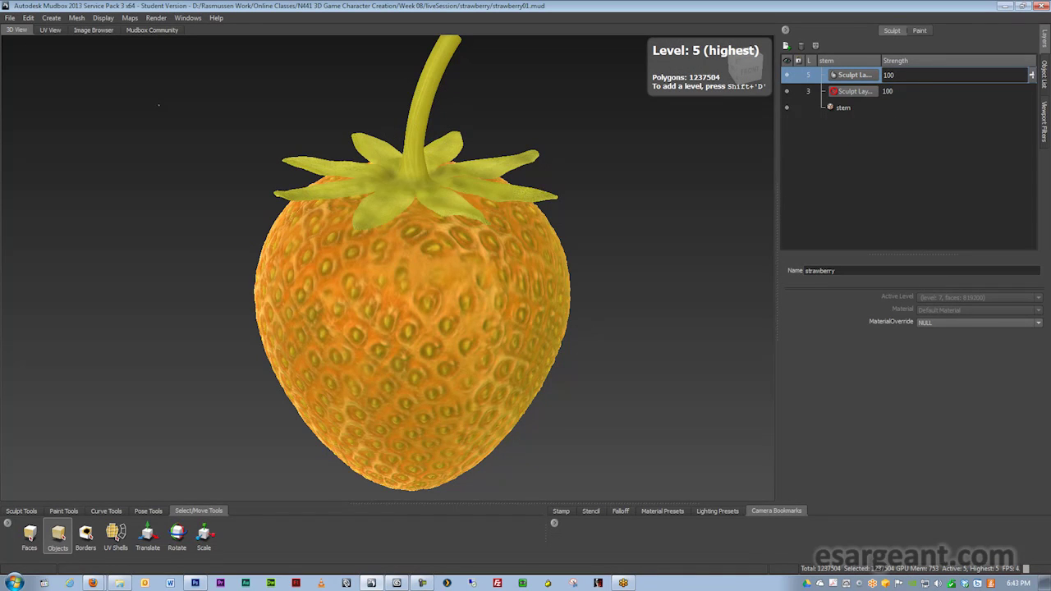
pyautogui.click(185, 169)
# - Hide the stem's Diffuse paint channel and the strawberry's Diffuse and Normal Map paint channels
pyautogui.keyDown('alt'); pyautogui.moveTo(444, 296); pyautogui.dragTo(374, 255); pyautogui.keyUp('alt')
pyautogui.keyDown('alt'); pyautogui.moveTo(373, 255); pyautogui.dragTo(542, 308, button='right'); pyautogui.keyUp('alt')
pyautogui.keyDown('alt'); pyautogui.moveTo(566, 331); pyautogui.dragTo(587, 238, button='middle'); pyautogui.keyUp('alt')
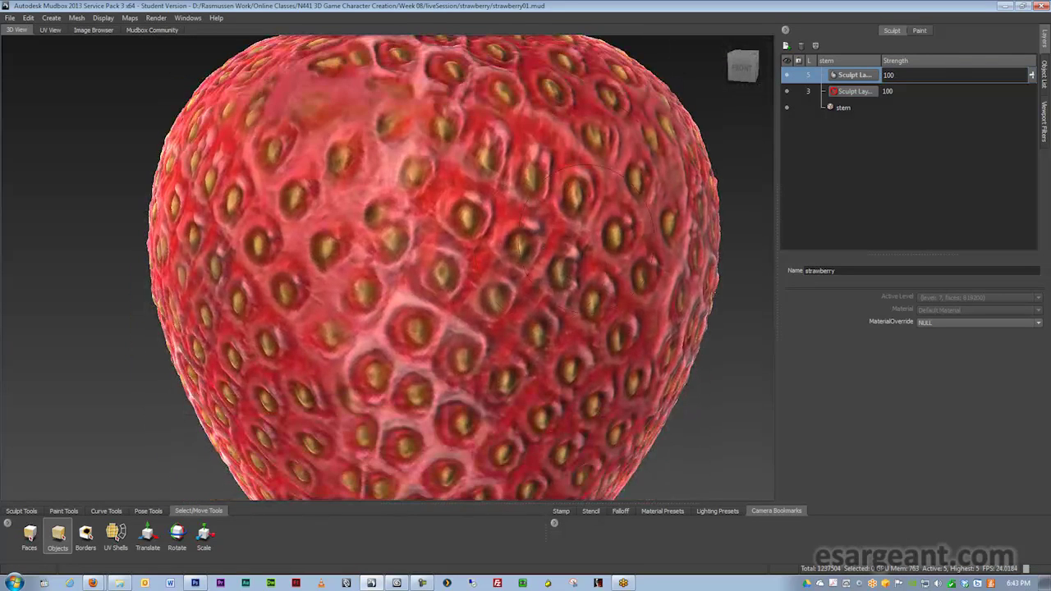
pyautogui.click(920, 30)
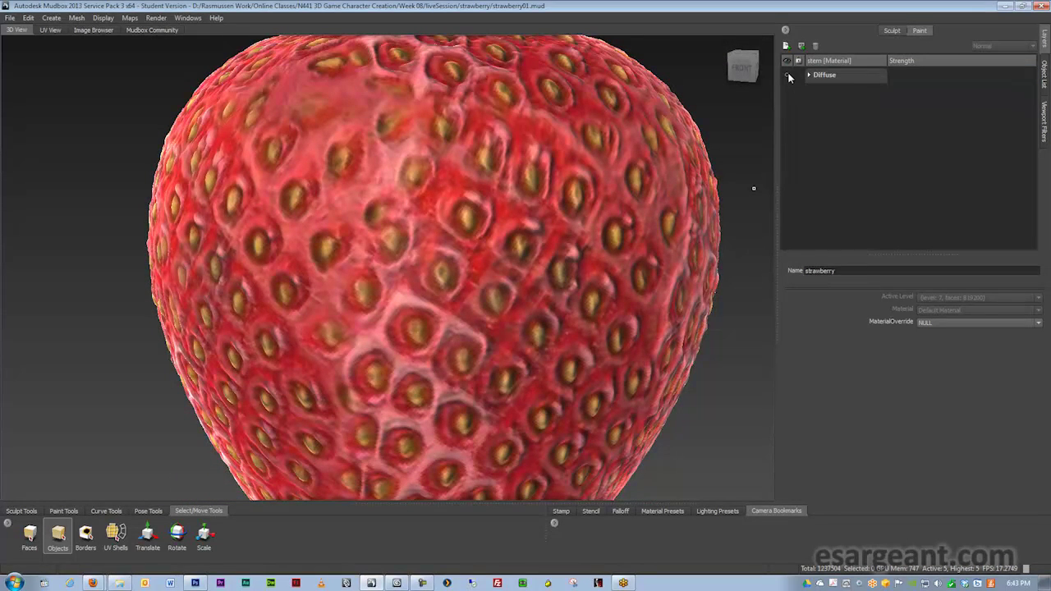
pyautogui.keyDown('alt'); pyautogui.moveTo(374, 255); pyautogui.dragTo(317, 354); pyautogui.keyUp('alt')
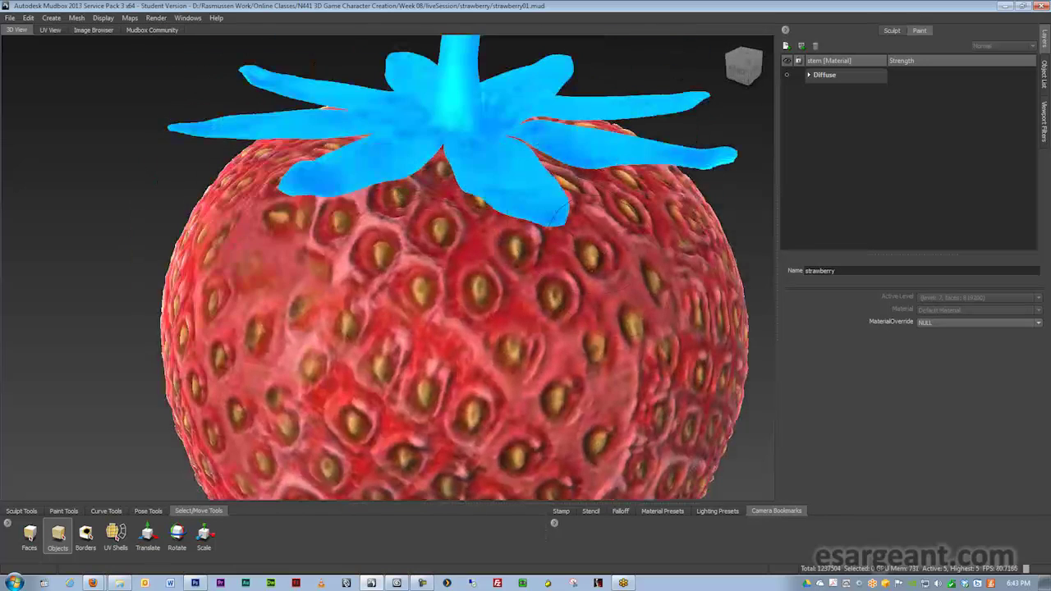
pyautogui.click(317, 353)
pyautogui.click(787, 93)
pyautogui.click(787, 74)
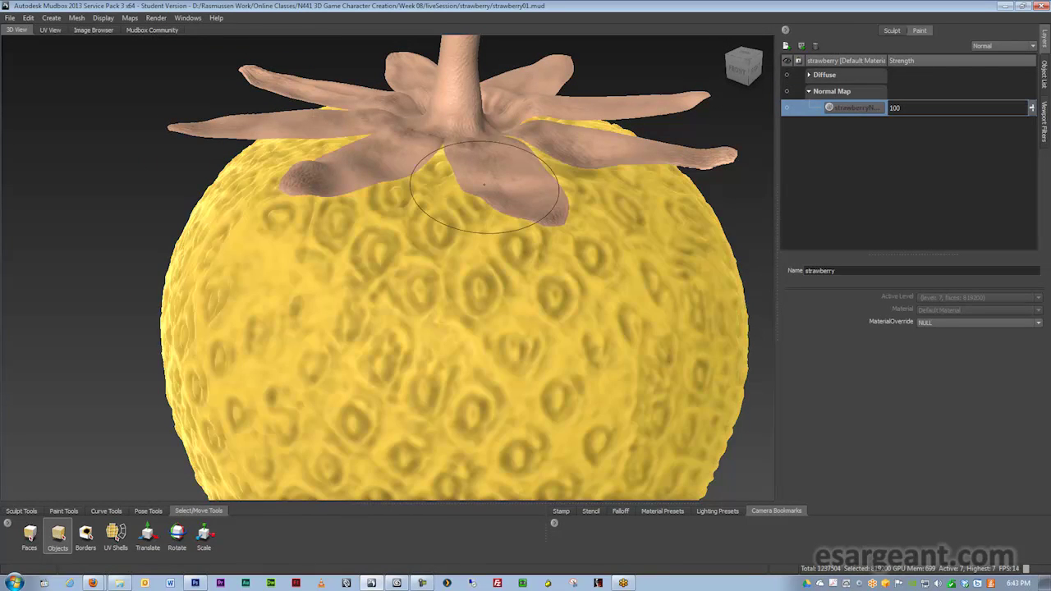
pyautogui.click(132, 210)
# - Compare the untextured strawberry's sculpted detail at lower subdivision levels and return it to level 7
pyautogui.keyDown('alt'); pyautogui.moveTo(353, 460); pyautogui.dragTo(393, 433); pyautogui.keyUp('alt')
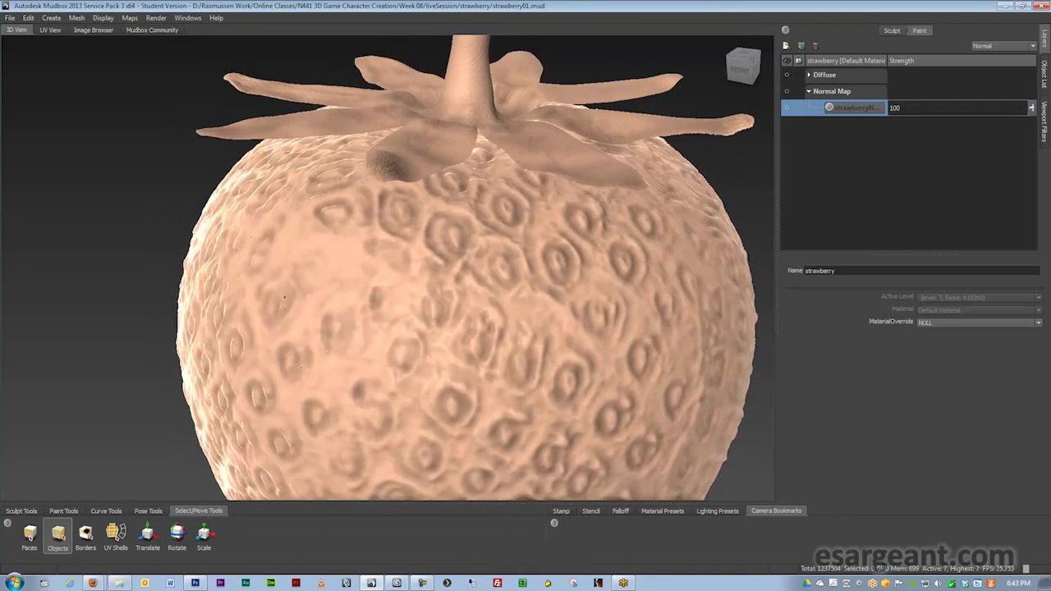
pyautogui.keyDown('alt'); pyautogui.moveTo(393, 434); pyautogui.dragTo(267, 280, button='middle'); pyautogui.keyUp('alt')
pyautogui.moveTo(269, 280)
pyautogui.keyDown('alt'); pyautogui.mouseDown()
pyautogui.moveTo(244, 273)
pyautogui.moveTo(307, 302)
pyautogui.mouseUp(); pyautogui.keyUp('alt')
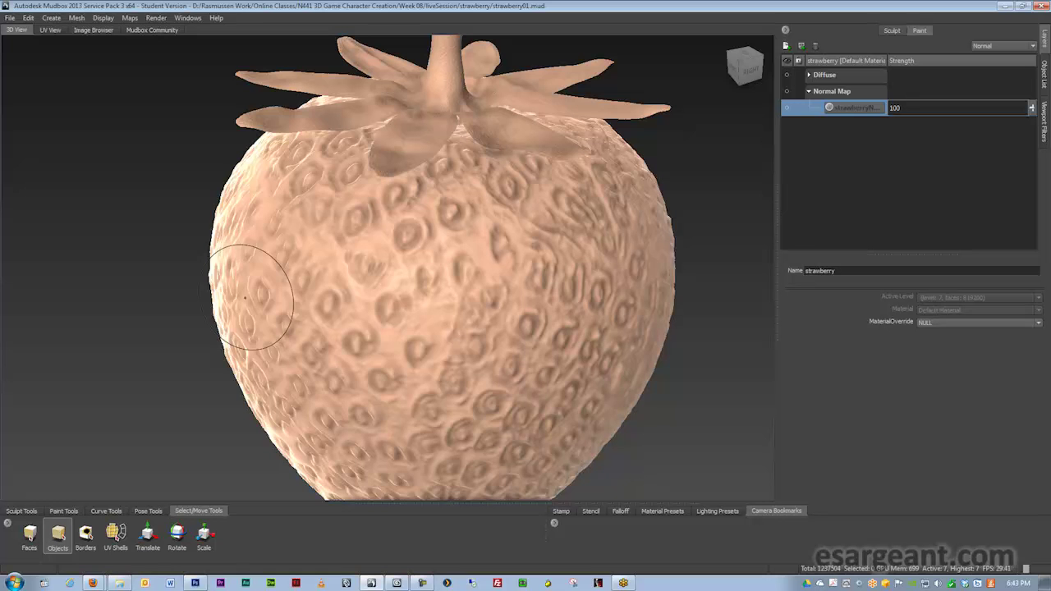
pyautogui.press('pagedown')
pyautogui.press('pagedown')
pyautogui.press('pagedown')
pyautogui.press('pageup')
pyautogui.press('pageup')
pyautogui.press('pageup')
pyautogui.press('pageup')
pyautogui.press('pageup')
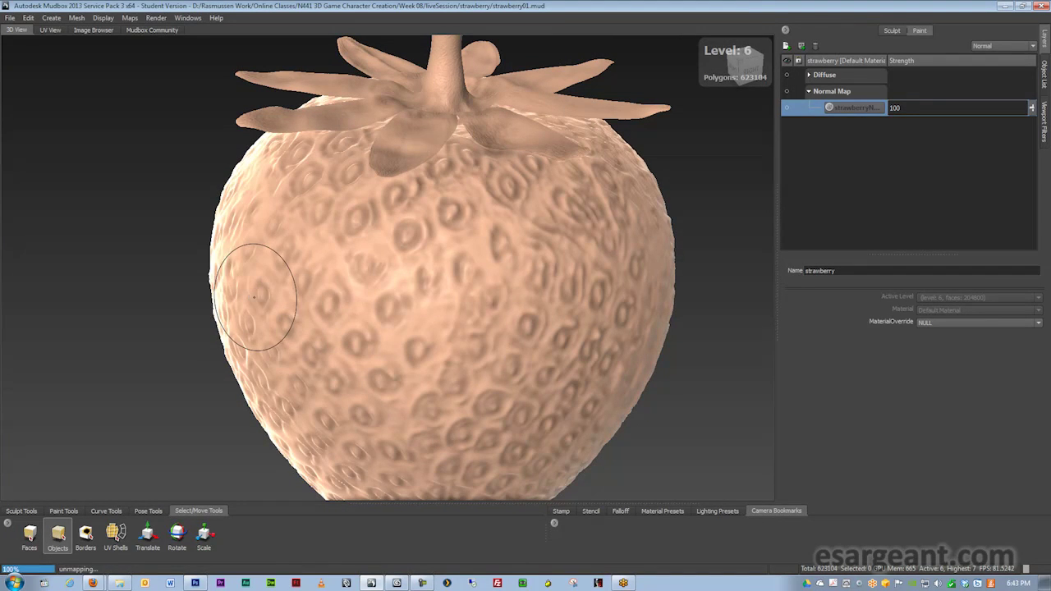
pyautogui.press('pageup')
# - Compare the untextured strawberry with the Ambient Occlusion viewport filter on and off, leaving the filter off
pyautogui.moveTo(392, 333)
pyautogui.keyDown('alt'); pyautogui.mouseDown()
pyautogui.moveTo(373, 283)
pyautogui.moveTo(392, 281)
pyautogui.moveTo(373, 292)
pyautogui.moveTo(370, 254)
pyautogui.mouseUp(); pyautogui.keyUp('alt')
pyautogui.keyDown('alt'); pyautogui.moveTo(604, 140); pyautogui.dragTo(644, 113); pyautogui.keyUp('alt')
pyautogui.keyDown('alt'); pyautogui.moveTo(644, 113); pyautogui.dragTo(601, 139, button='right'); pyautogui.keyUp('alt')
pyautogui.keyDown('alt'); pyautogui.moveTo(601, 138); pyautogui.dragTo(522, 143, button='middle'); pyautogui.keyUp('alt')
pyautogui.keyDown('alt'); pyautogui.moveTo(523, 143); pyautogui.dragTo(566, 141); pyautogui.keyUp('alt')
pyautogui.keyDown('alt'); pyautogui.moveTo(567, 142); pyautogui.dragTo(545, 151, button='right'); pyautogui.keyUp('alt')
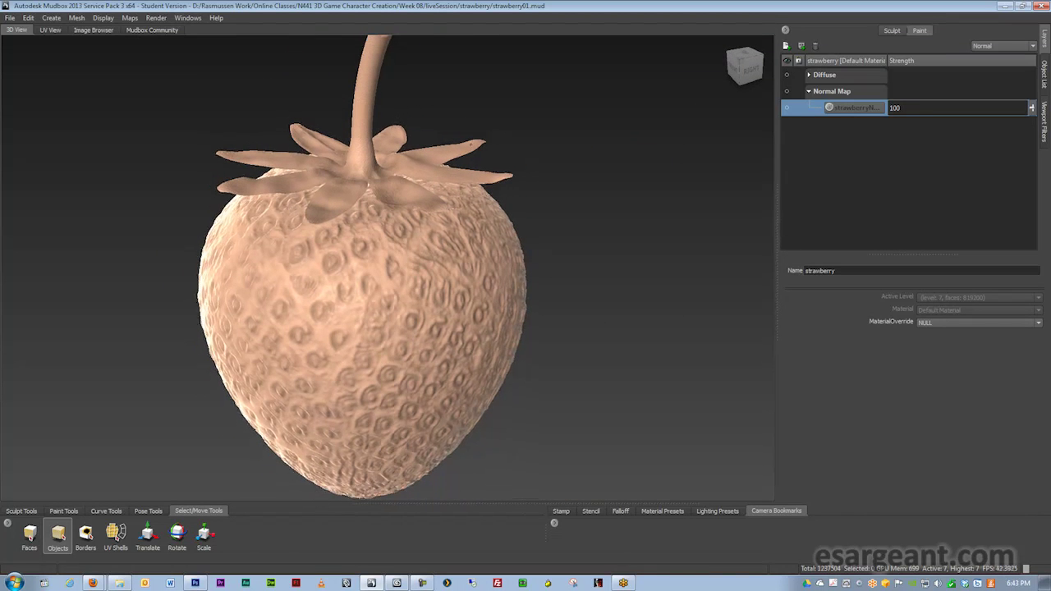
pyautogui.click(1045, 121)
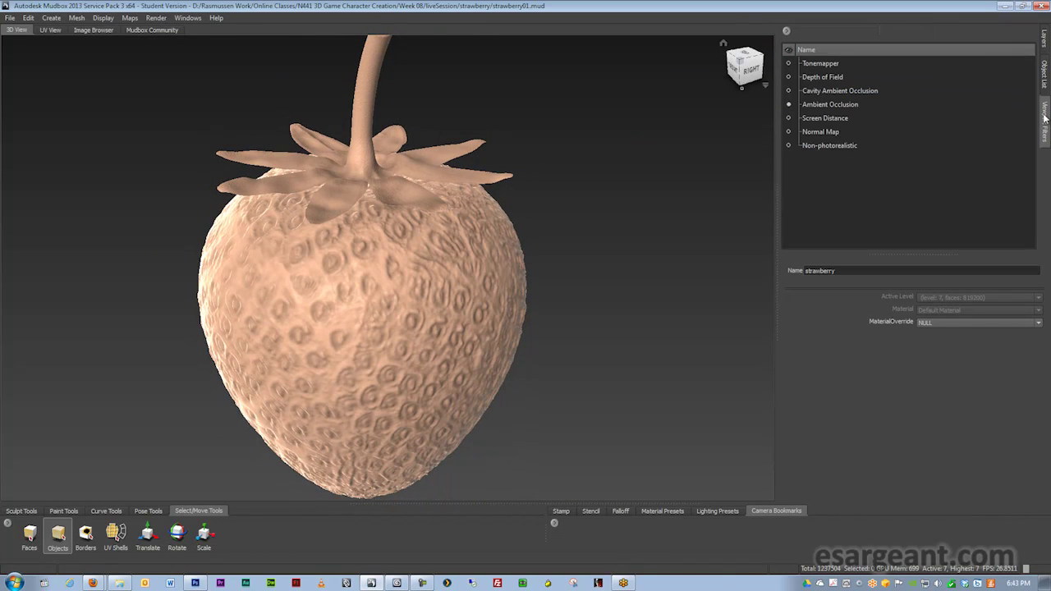
pyautogui.click(788, 105)
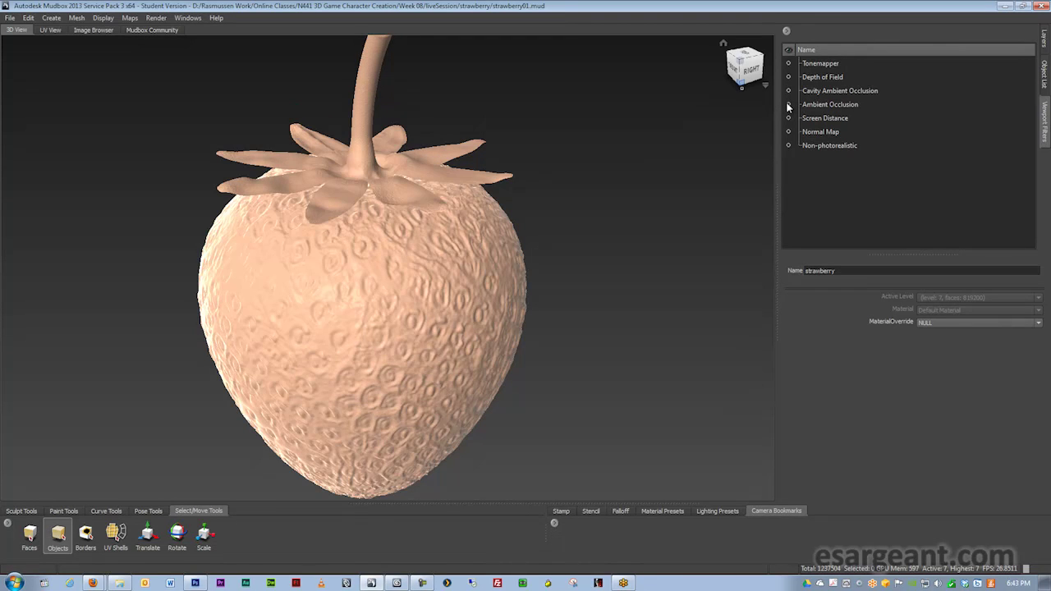
pyautogui.click(789, 106)
pyautogui.click(788, 106)
pyautogui.click(788, 105)
pyautogui.click(788, 105)
pyautogui.click(788, 104)
pyautogui.click(788, 104)
pyautogui.click(788, 104)
pyautogui.click(788, 104)
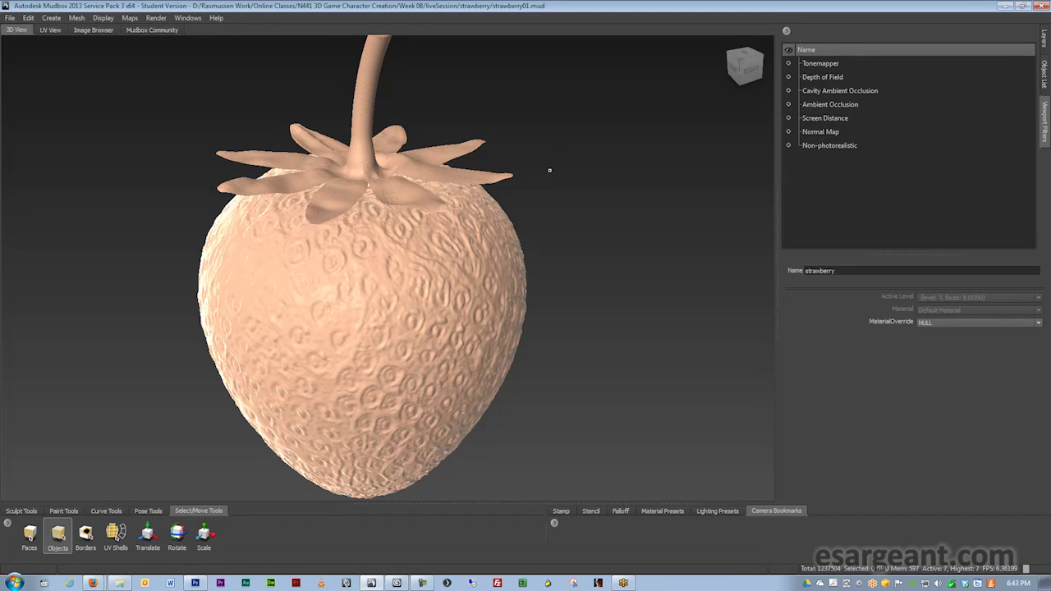
# - Start a new texture map extraction operation with the strawberry selected and choose Ambient Occlusion Map as the map to generate
pyautogui.keyDown('alt'); pyautogui.moveTo(512, 203); pyautogui.dragTo(507, 258); pyautogui.keyUp('alt')
pyautogui.click(1045, 38)
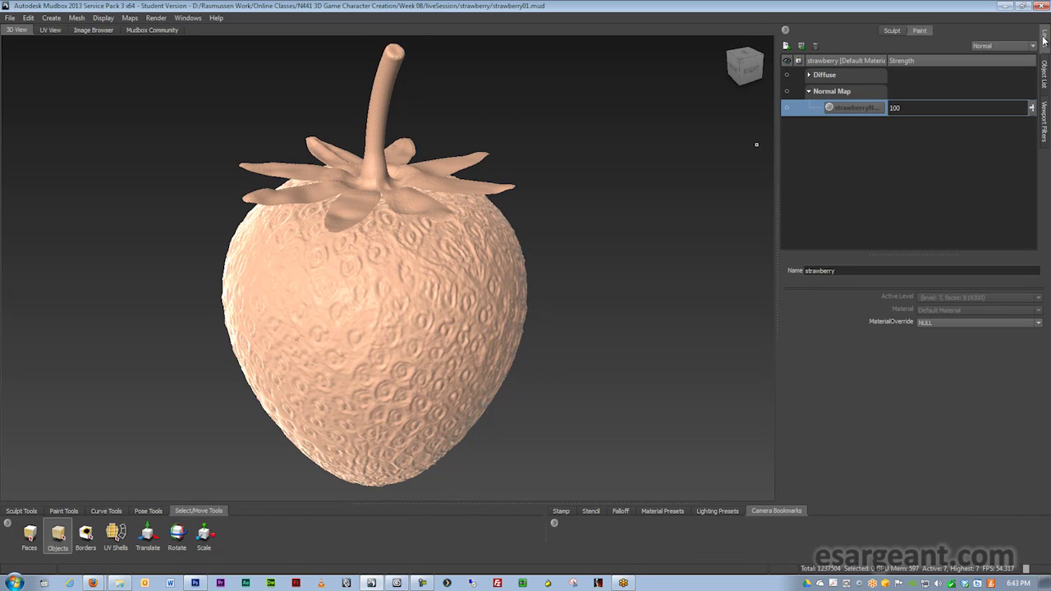
pyautogui.click(319, 313)
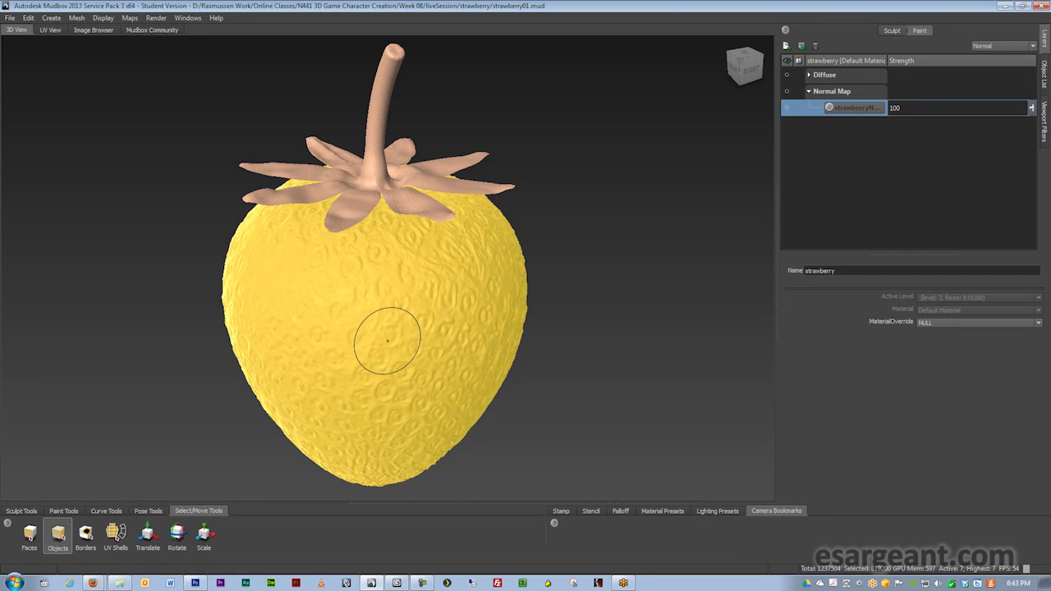
pyautogui.click(156, 18)
pyautogui.moveTo(129, 18)
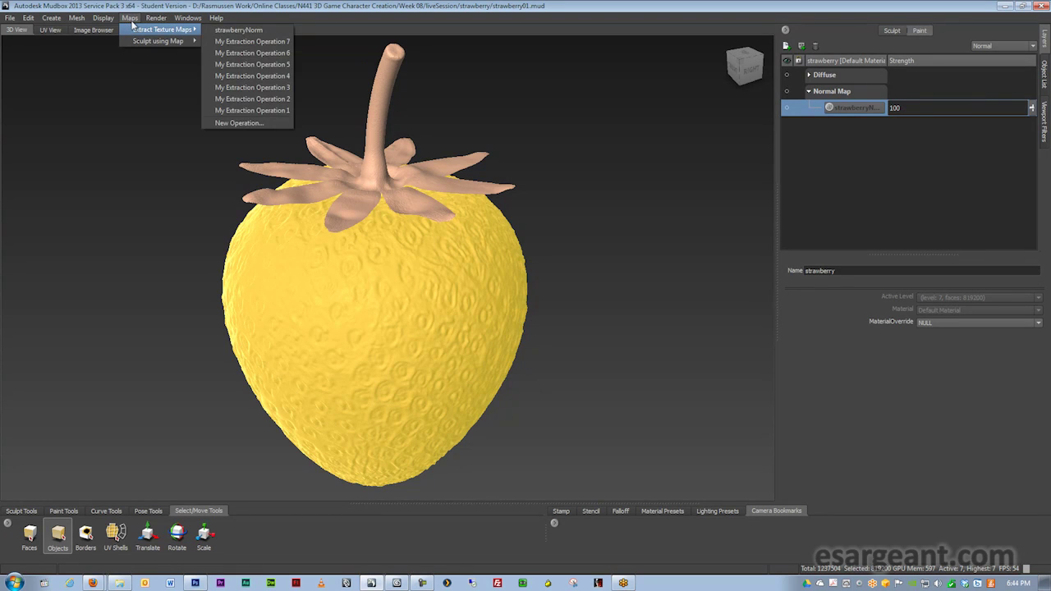
pyautogui.click(250, 123)
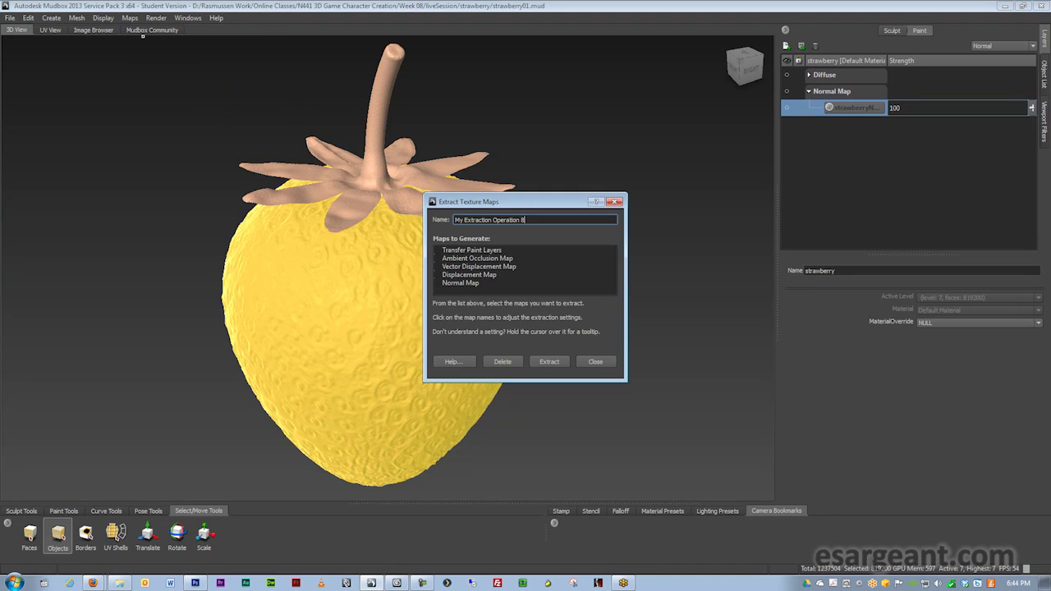
pyautogui.click(469, 259)
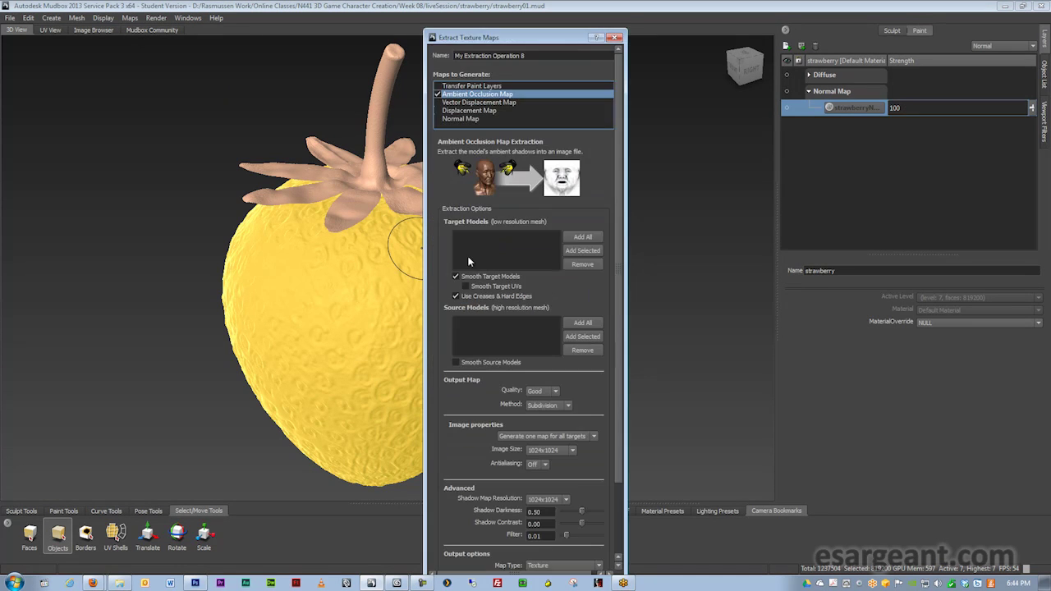
# - Add the strawberry as both the target model and the source model of the ambient occlusion extraction
pyautogui.moveTo(557, 44); pyautogui.dragTo(714, 22)
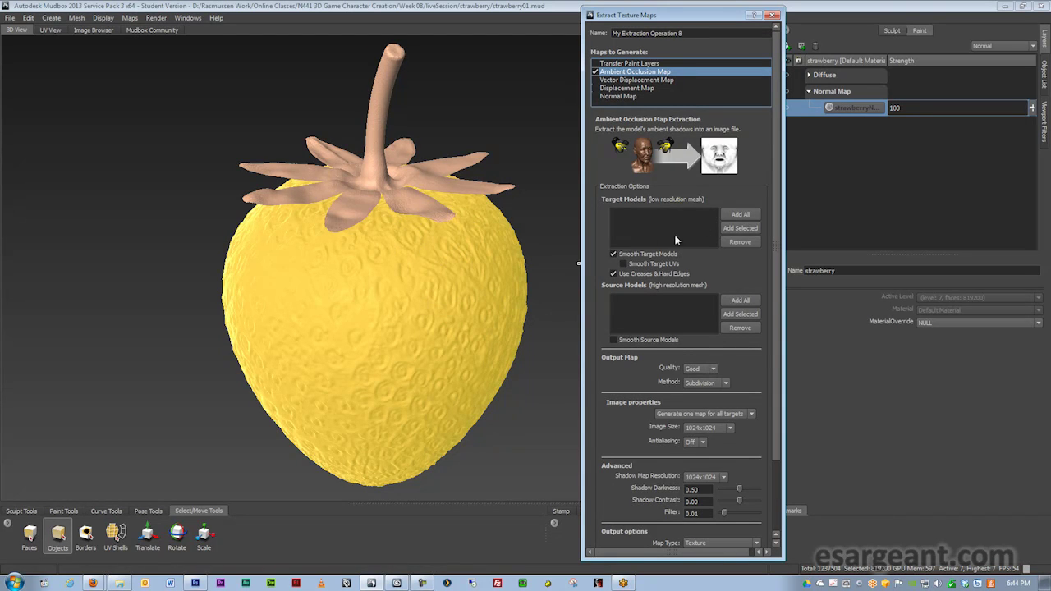
pyautogui.click(739, 227)
pyautogui.click(740, 314)
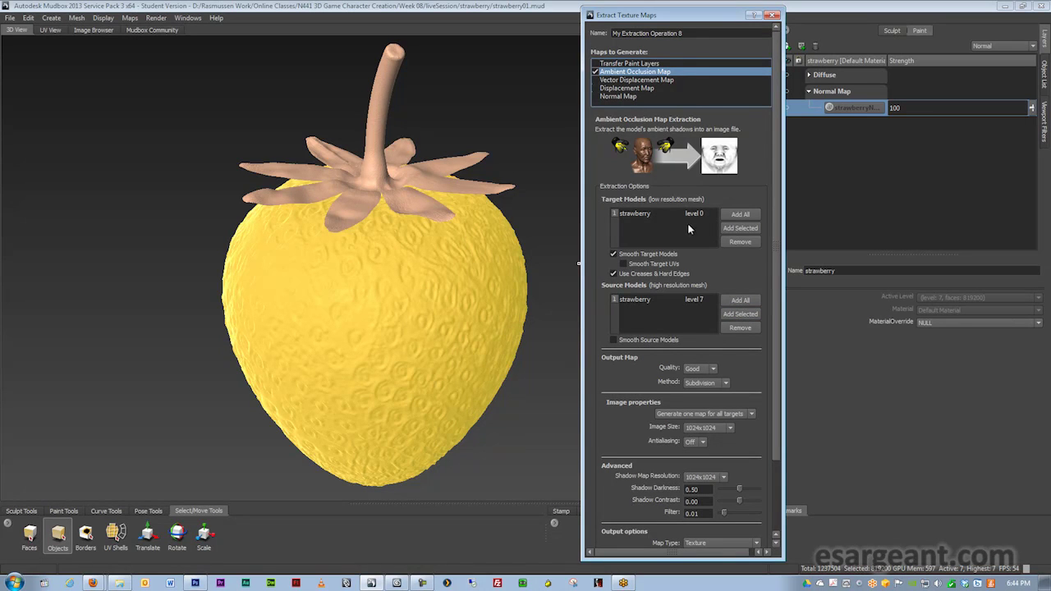
# - Set both the image size and the shadow map resolution of the strawberry's extraction to 2048x2048
pyautogui.click(729, 428)
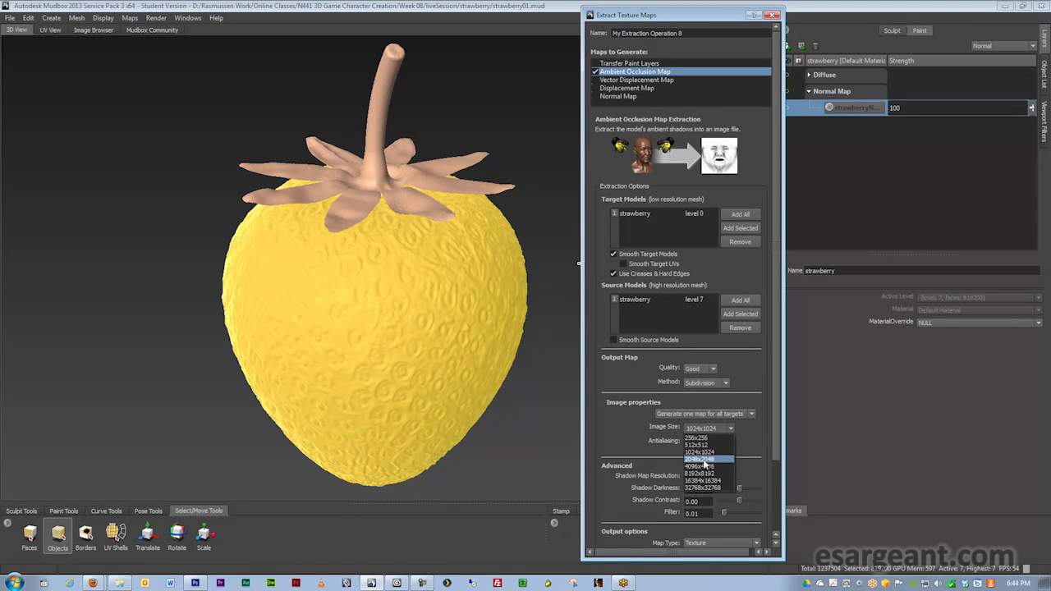
pyautogui.click(700, 459)
pyautogui.scroll(-5, 774, 357)
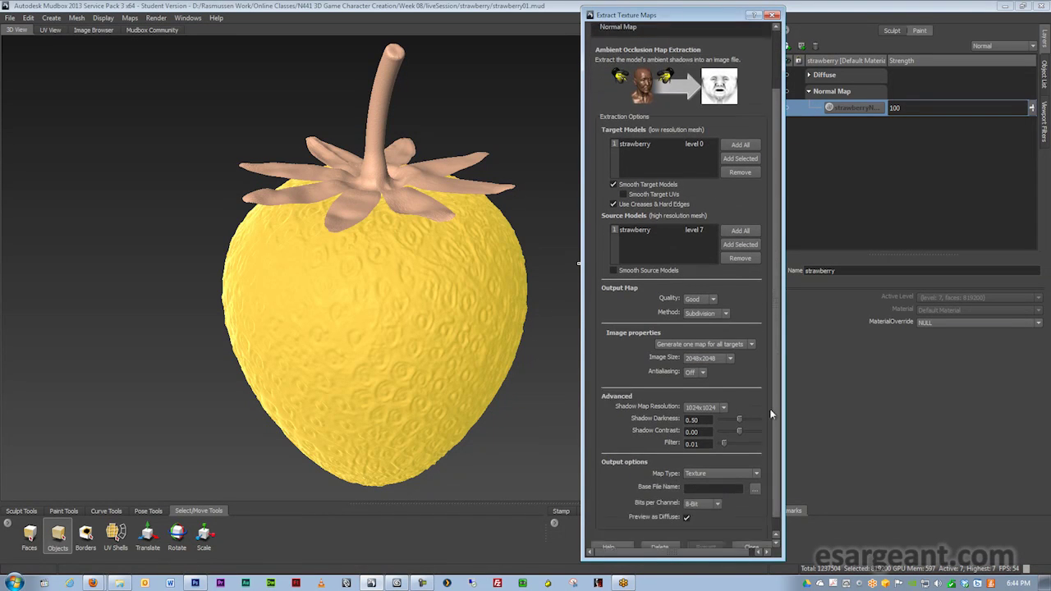
pyautogui.click(722, 393)
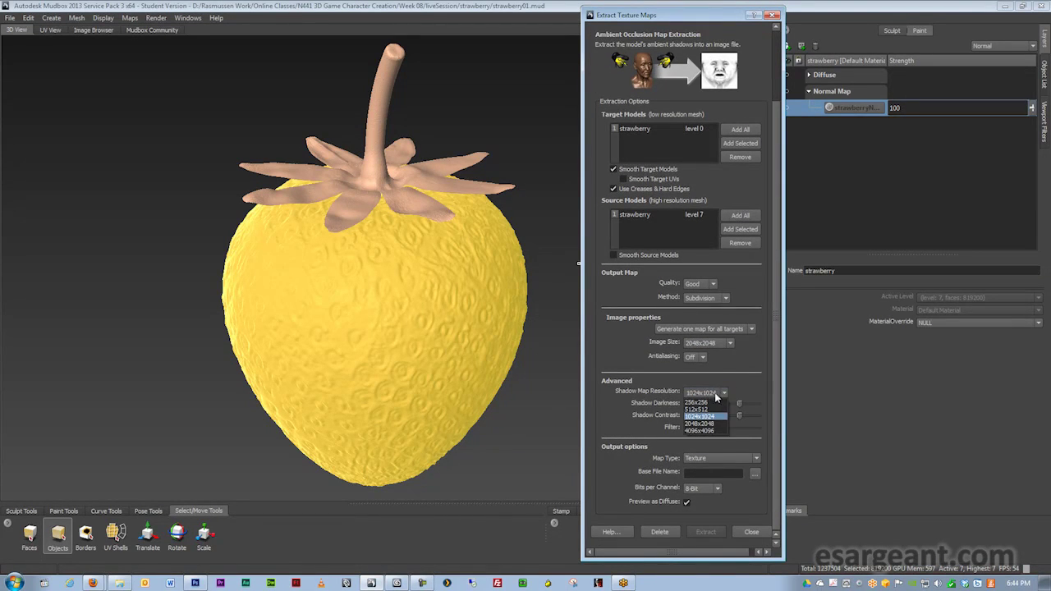
pyautogui.click(704, 423)
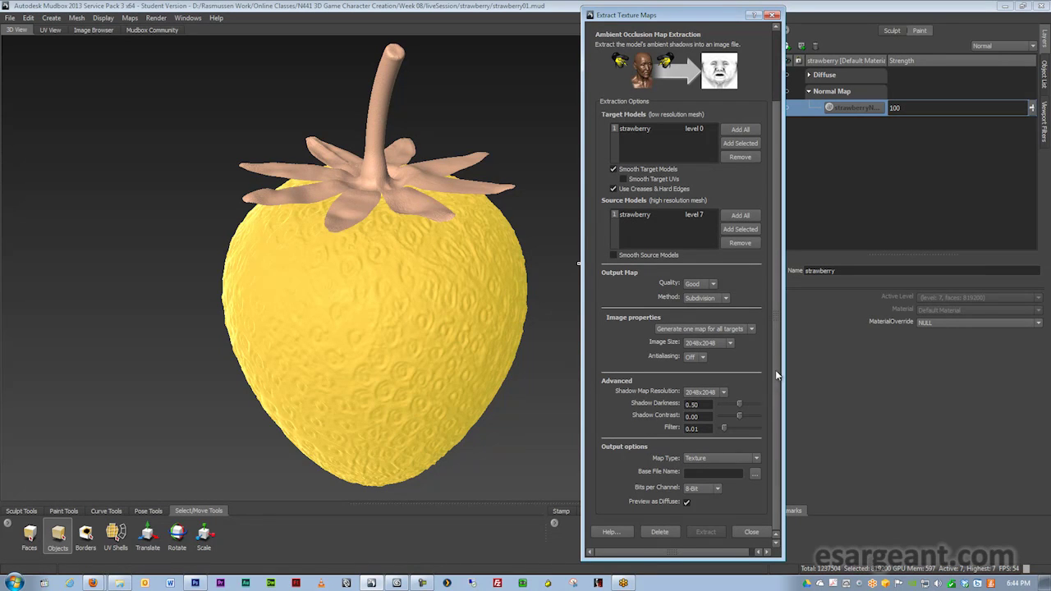
# - Set the extraction's base file name to strawberryAO as an 8-bit RGBA PNG in the example folder
pyautogui.click(754, 474)
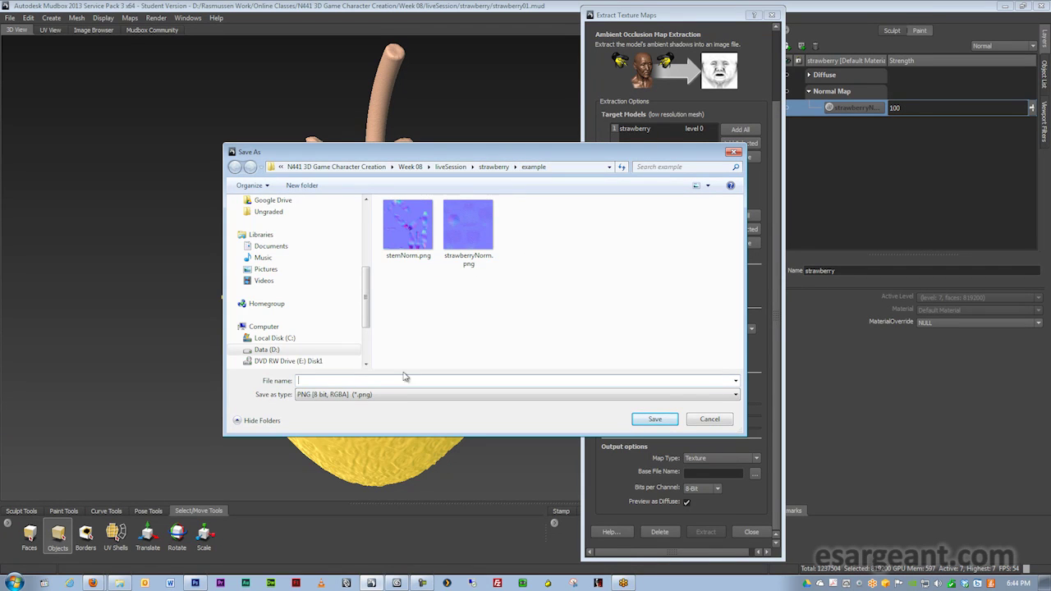
pyautogui.click(371, 381)
pyautogui.write('st')
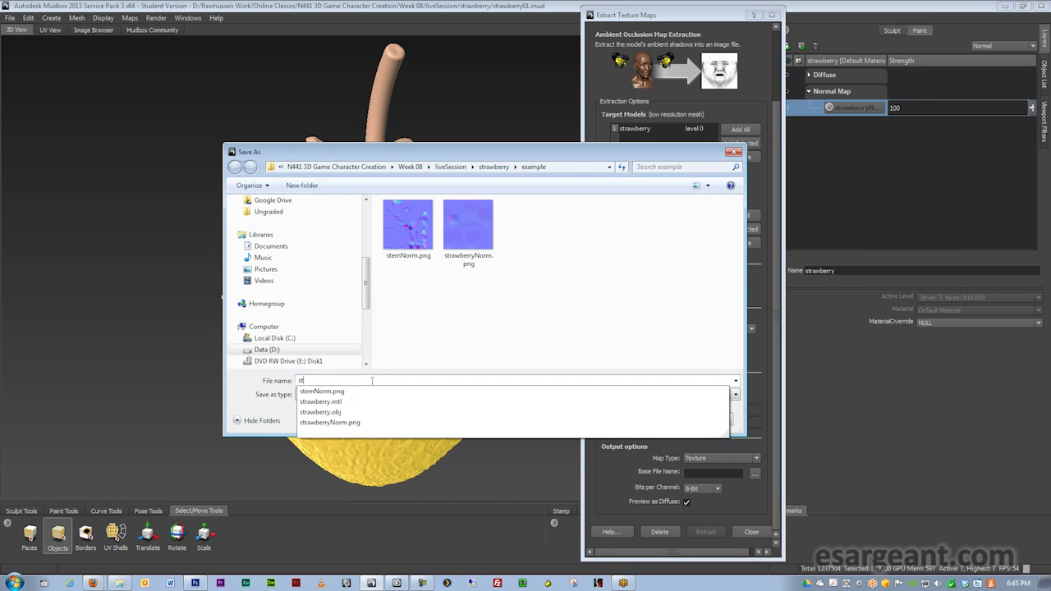
pyautogui.write('rawberry')
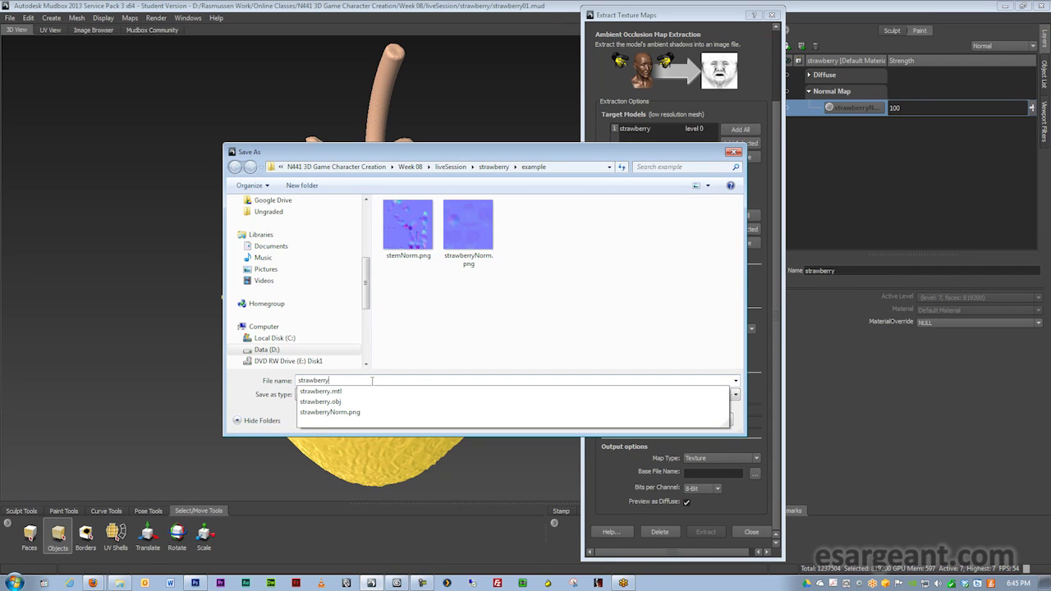
pyautogui.write('AO')
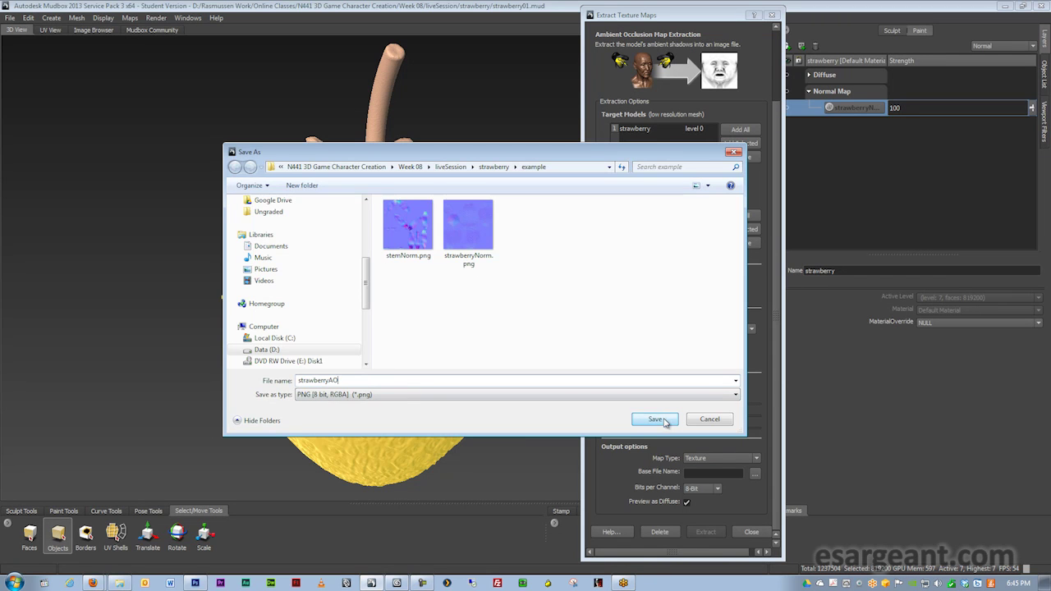
pyautogui.click(664, 421)
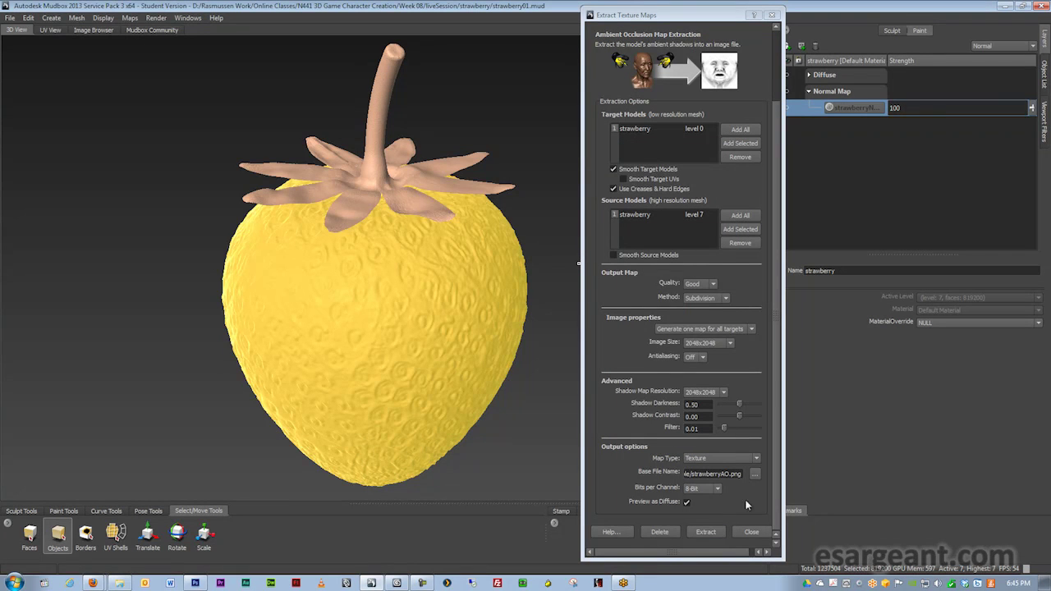
# - Turn off Preview as Diffuse and run the strawberry's ambient occlusion extraction
pyautogui.click(687, 502)
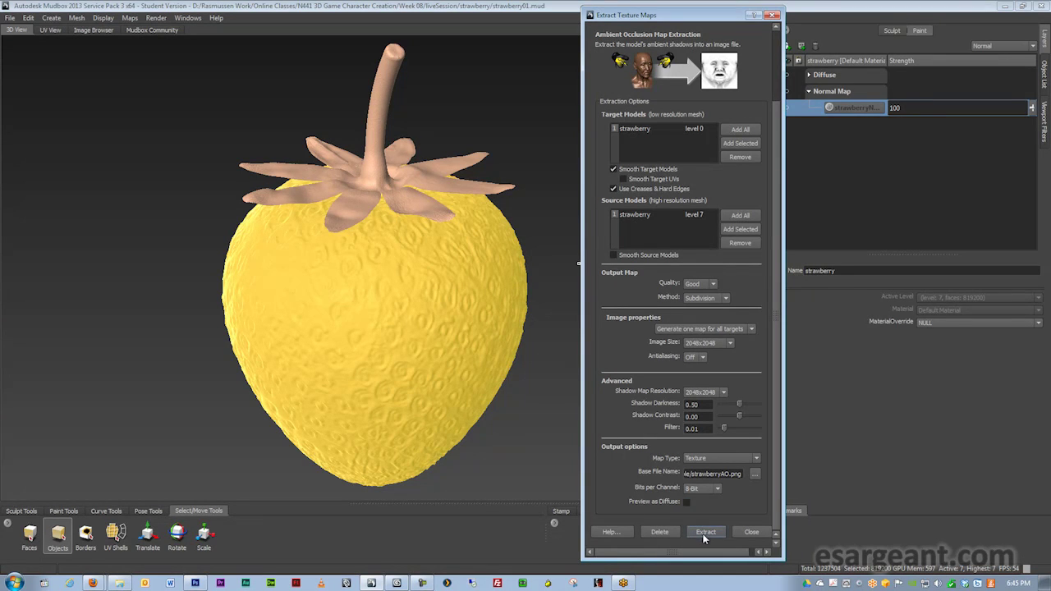
pyautogui.click(705, 534)
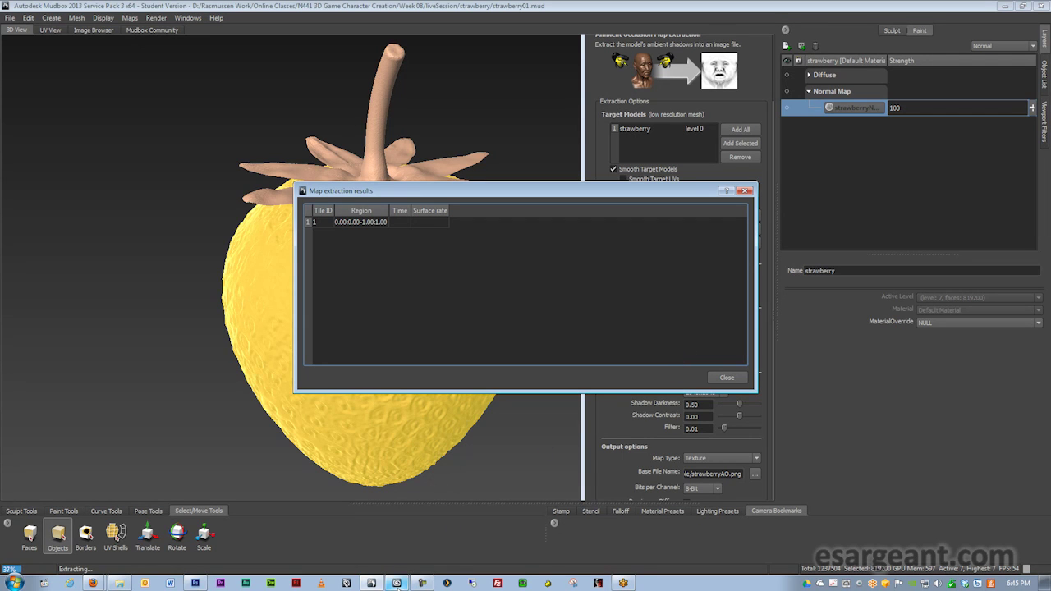
# - Switch to 3ds Max and look at the low-resolution strawberry and stem from a higher angle
pyautogui.moveTo(399, 585)
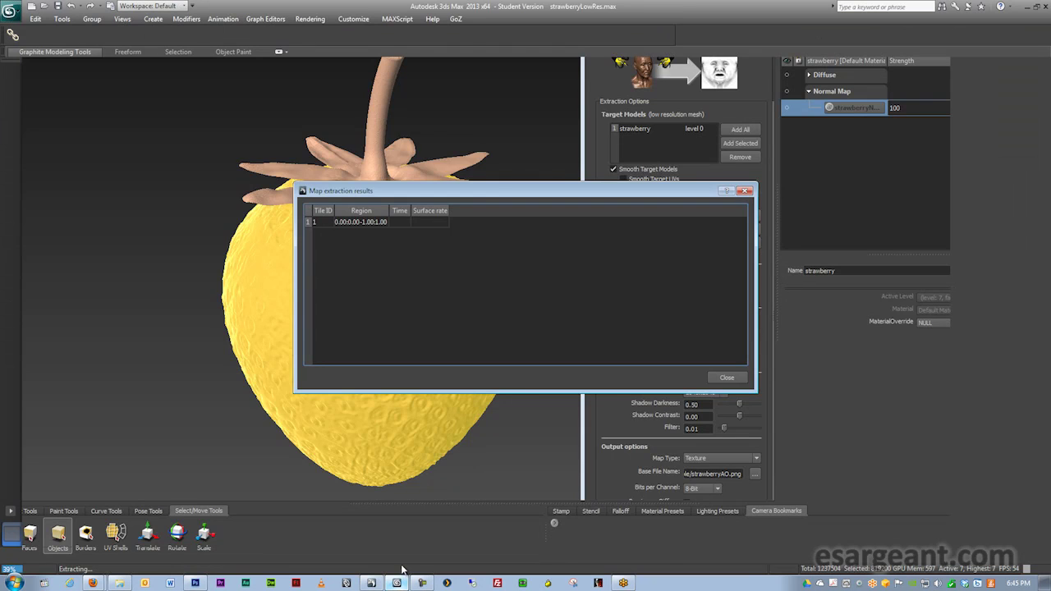
pyautogui.click(398, 582)
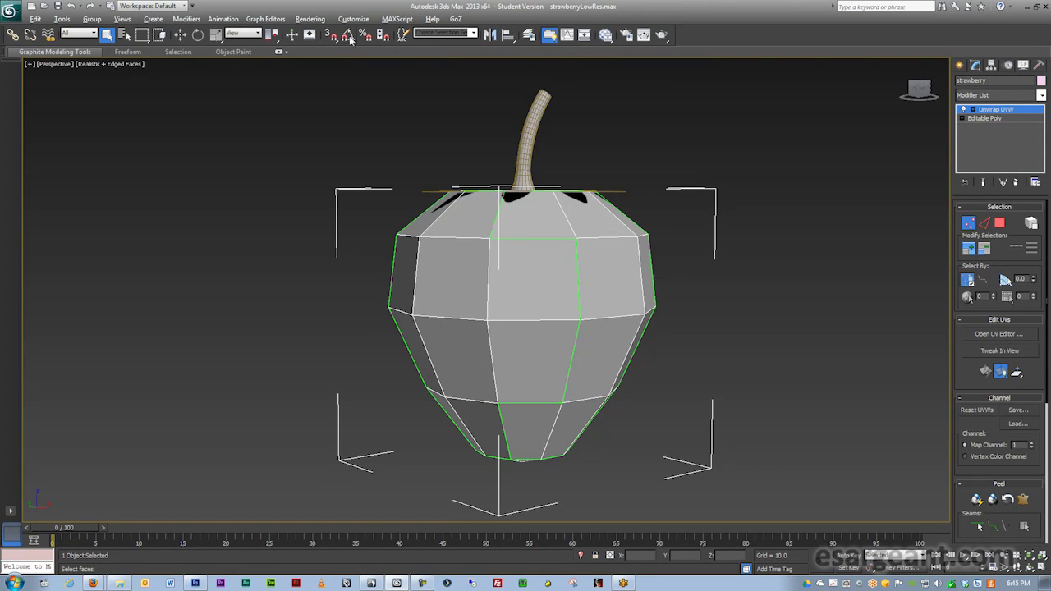
pyautogui.keyDown('alt'); pyautogui.moveTo(418, 151); pyautogui.dragTo(440, 190, button='middle'); pyautogui.keyUp('alt')
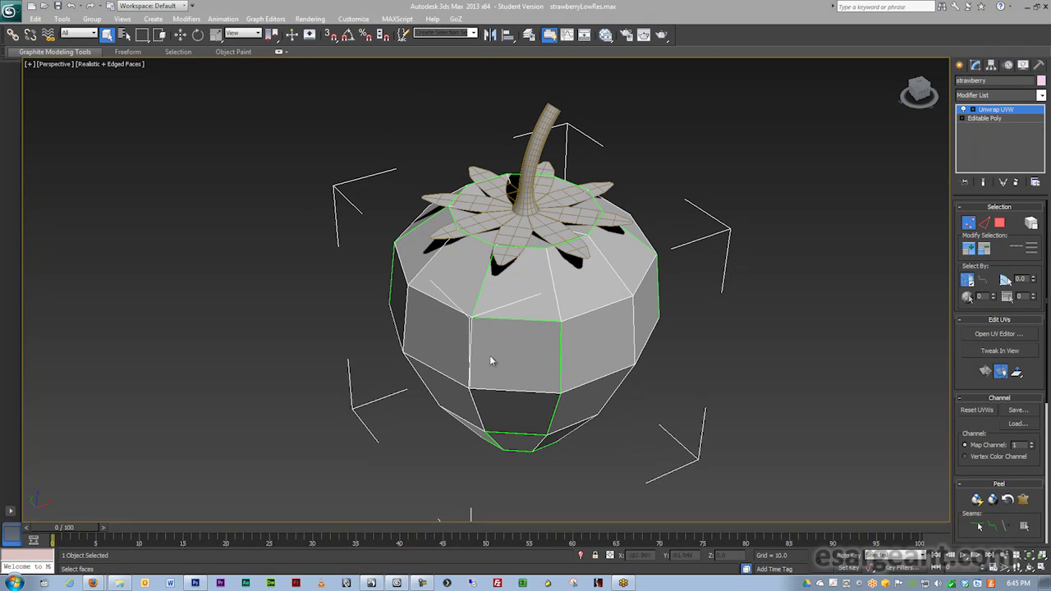
# - Return to Mudbox and dismiss the extraction's completion message and results window
pyautogui.click(371, 583)
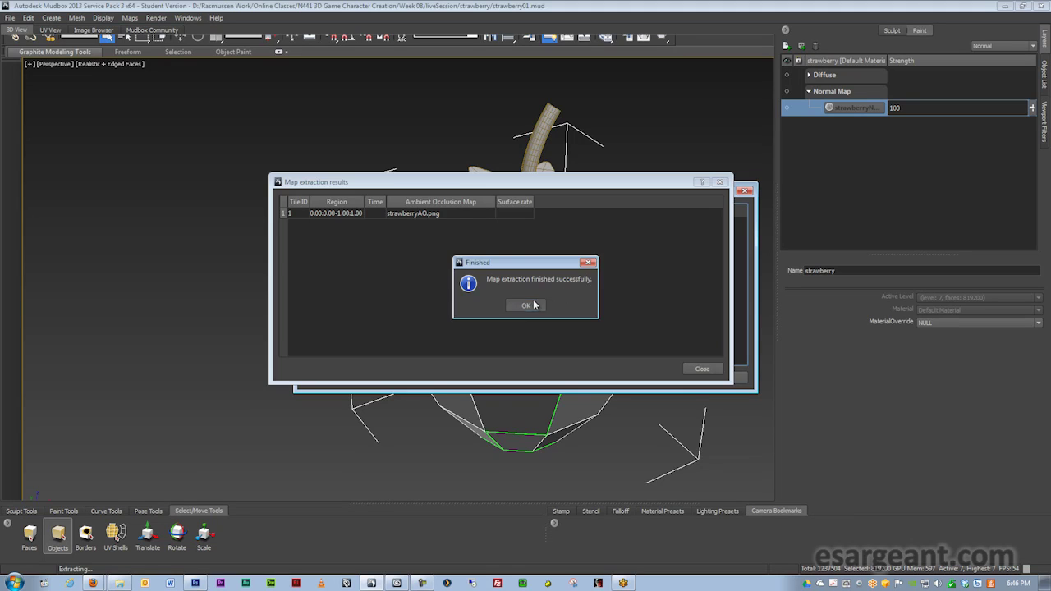
pyautogui.click(533, 304)
pyautogui.click(700, 368)
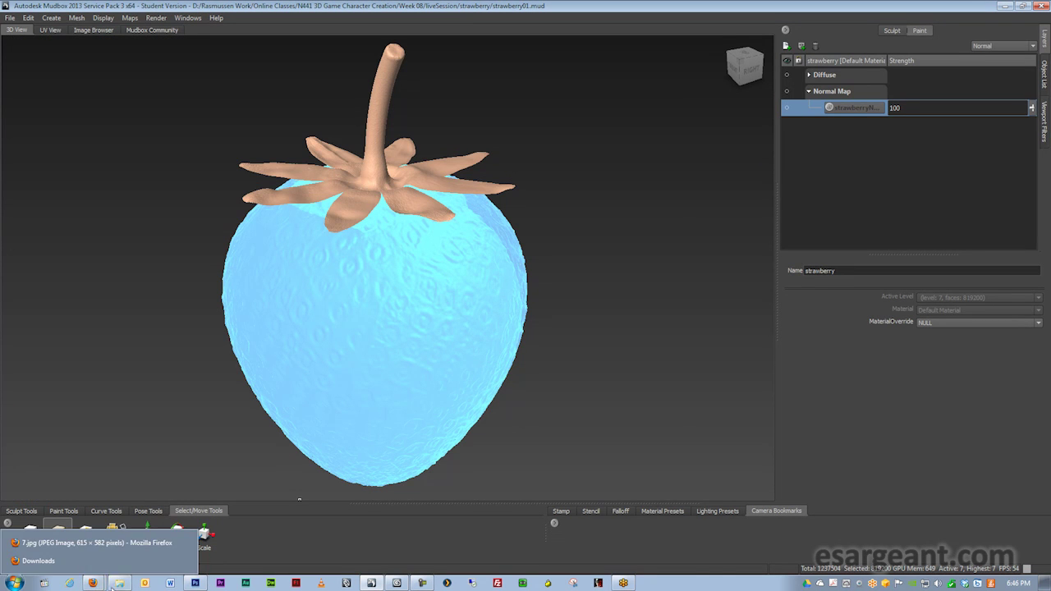
# - Switch to the example folder in Windows Explorer, refresh it and open strawberryAO.png
pyautogui.click(119, 583)
pyautogui.rightClick(454, 259)
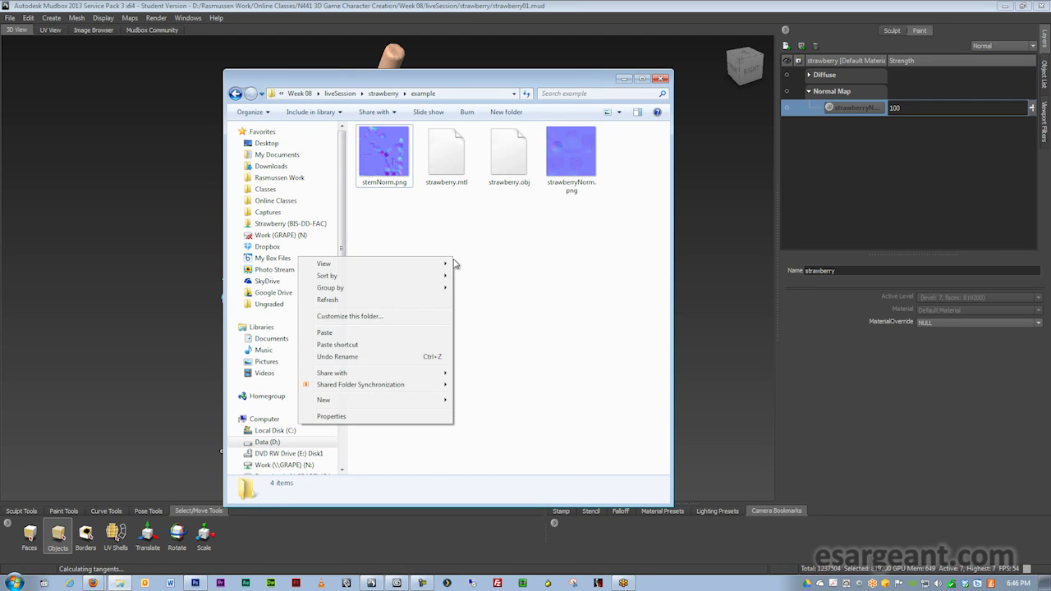
pyautogui.click(388, 303)
pyautogui.doubleClick(544, 186)
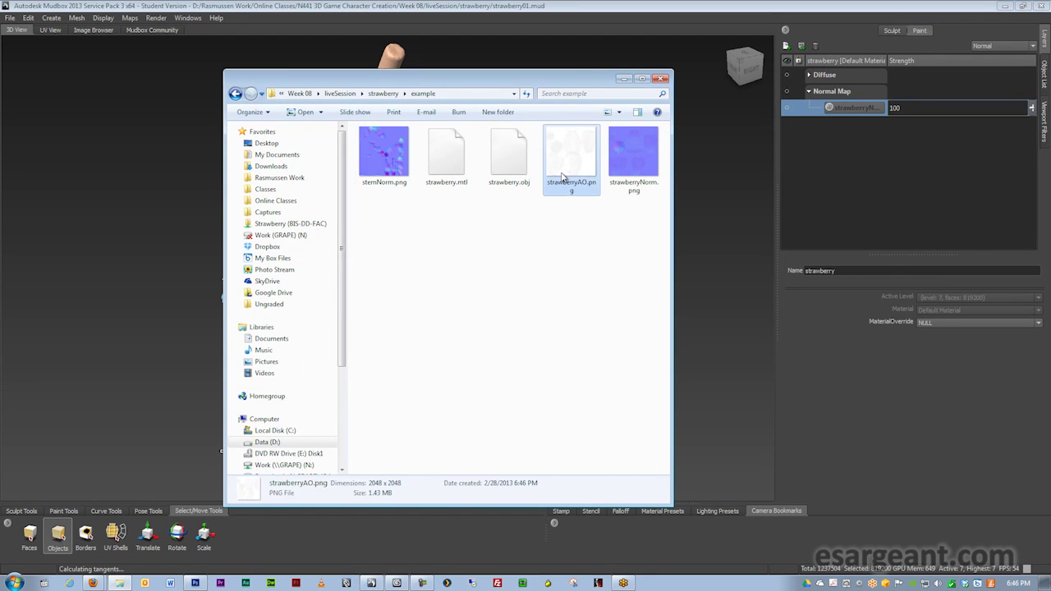
# - Examine the seed detail across the UV shells of the strawberry's ambient occlusion map up close, and close the image
pyautogui.scroll(5, 525, 293)
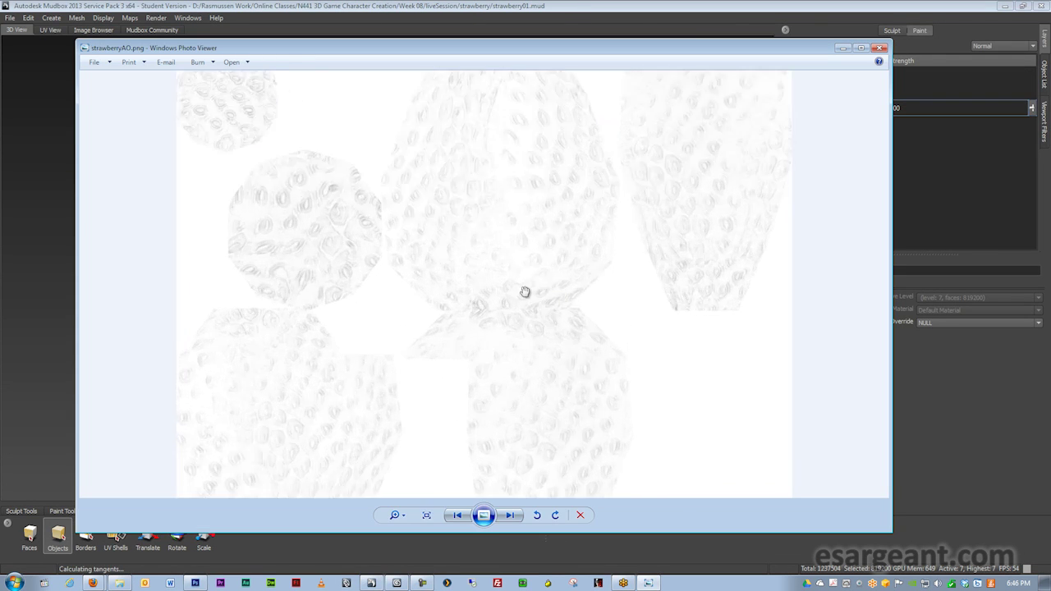
pyautogui.moveTo(470, 138); pyautogui.dragTo(519, 344)
pyautogui.moveTo(522, 286); pyautogui.dragTo(418, 300)
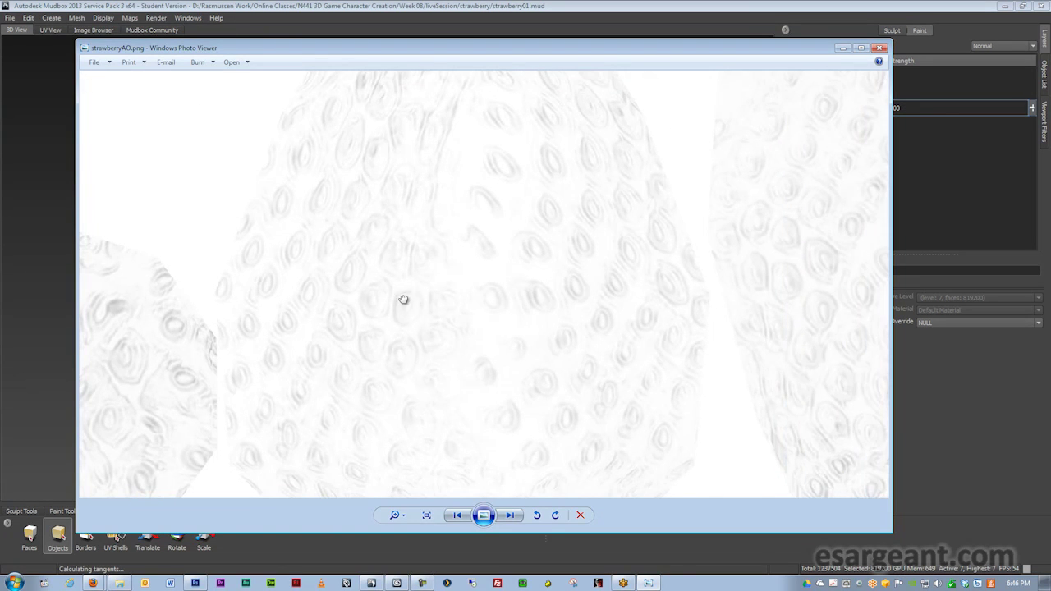
pyautogui.scroll(2, 450, 295)
pyautogui.scroll(4, 375, 300)
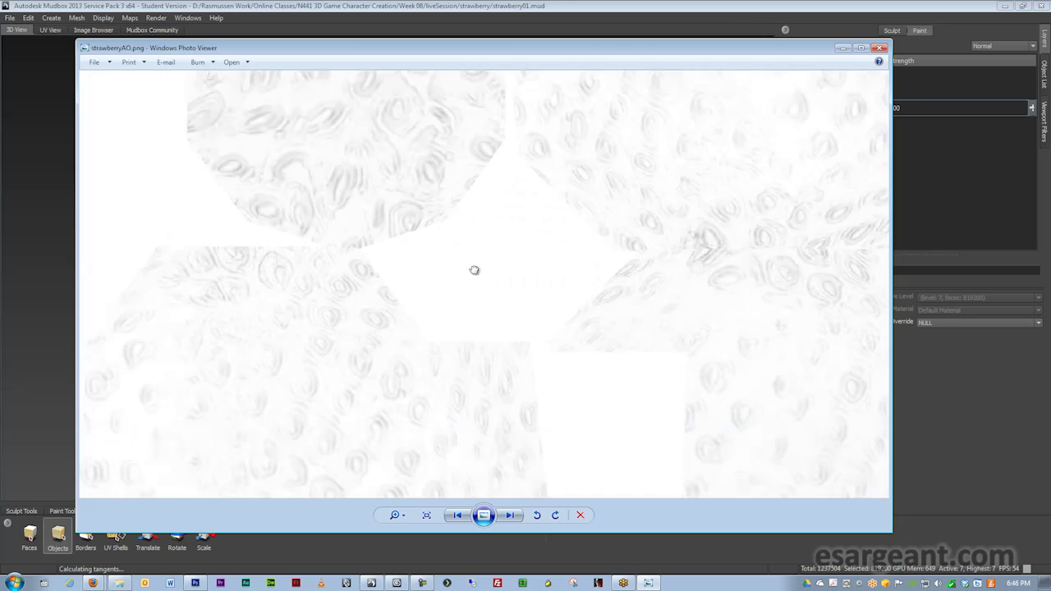
pyautogui.moveTo(565, 249); pyautogui.dragTo(436, 400)
pyautogui.moveTo(488, 222); pyautogui.dragTo(460, 396)
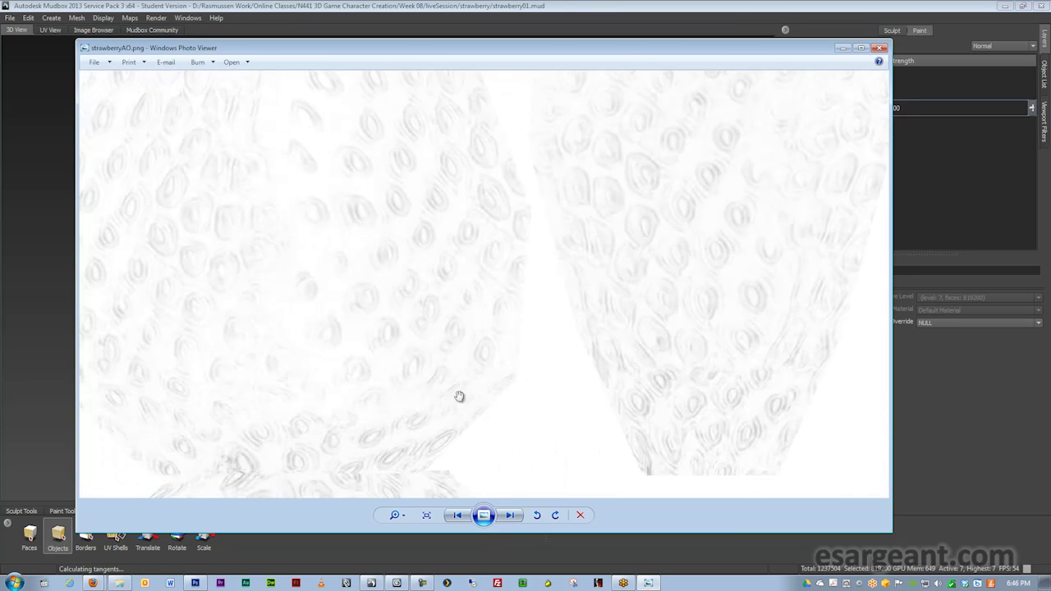
pyautogui.moveTo(373, 251); pyautogui.dragTo(622, 338)
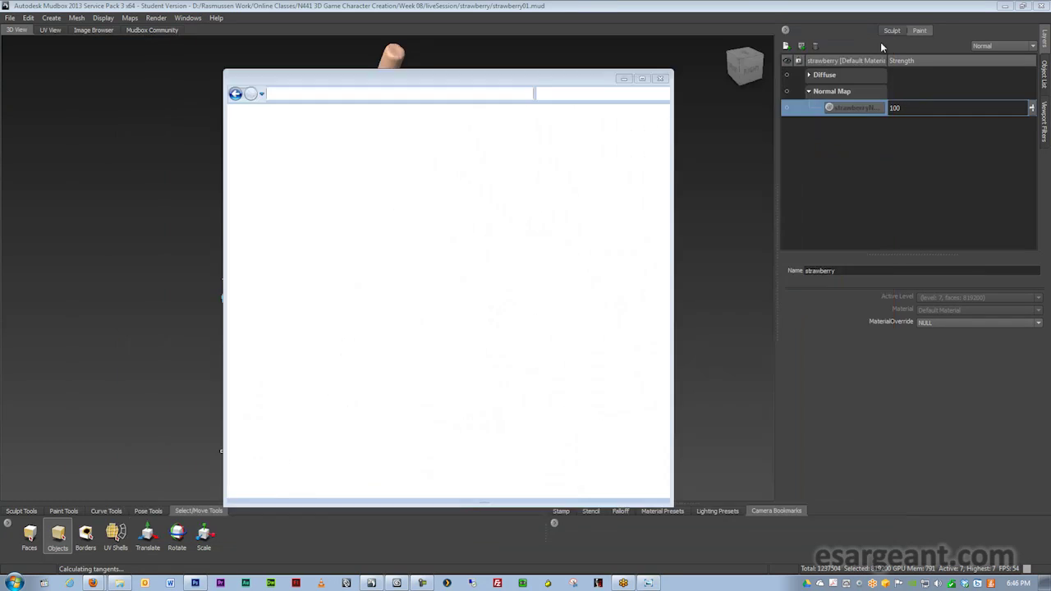
pyautogui.click(879, 47)
# - Return to Mudbox, select the stem and start a new texture extraction operation that generates an Ambient Occlusion Map
pyautogui.click(603, 253)
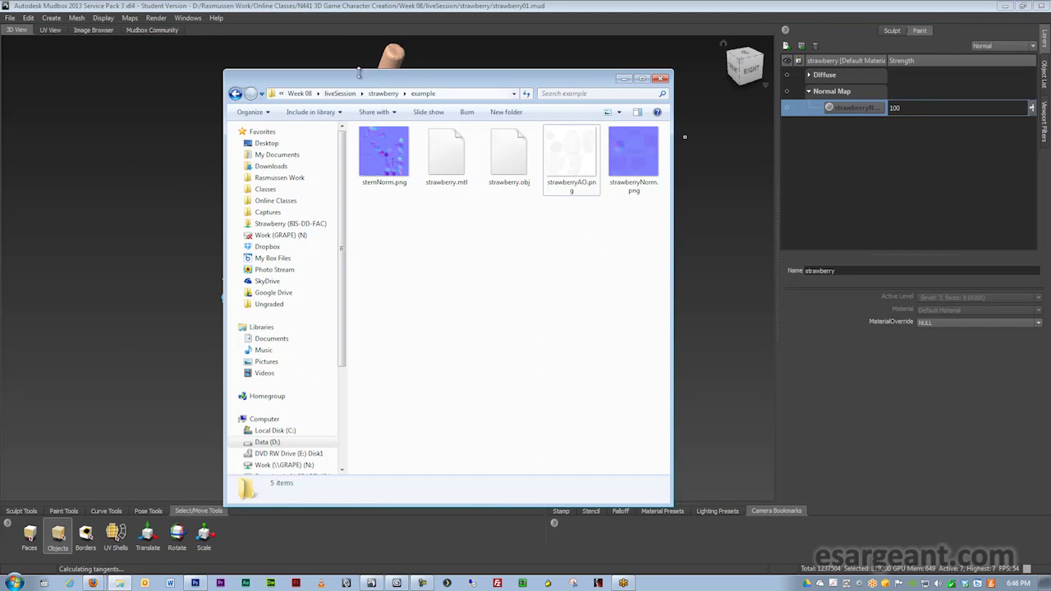
pyautogui.click(356, 7)
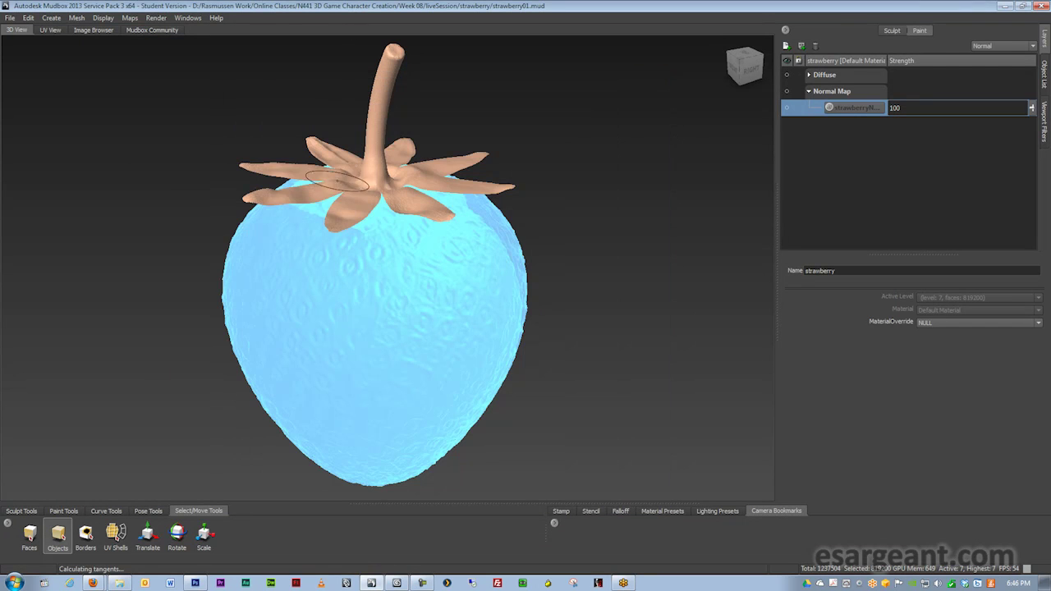
pyautogui.click(375, 117)
pyautogui.click(156, 19)
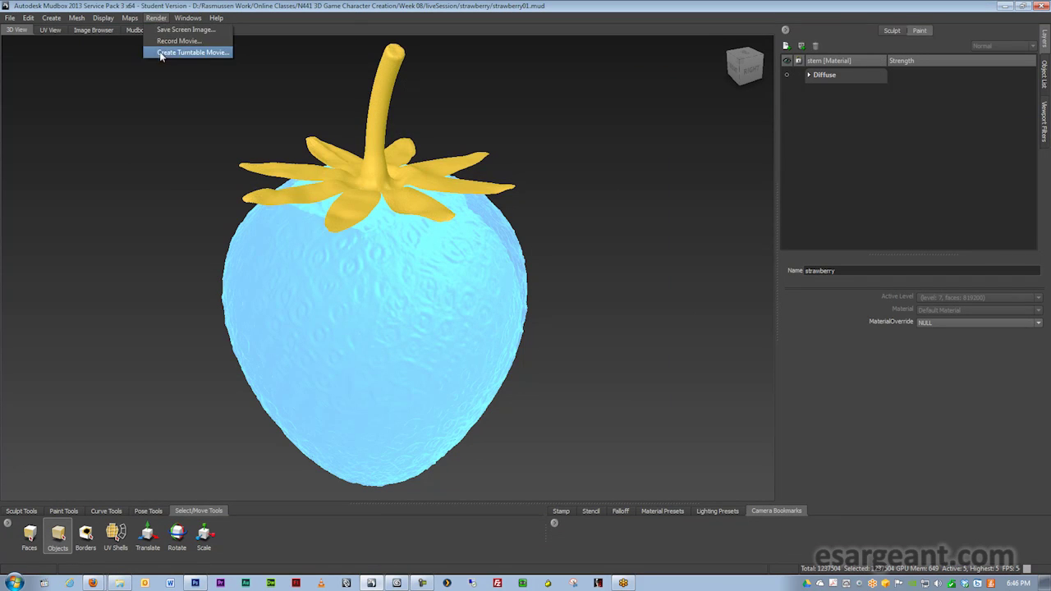
pyautogui.moveTo(150, 31)
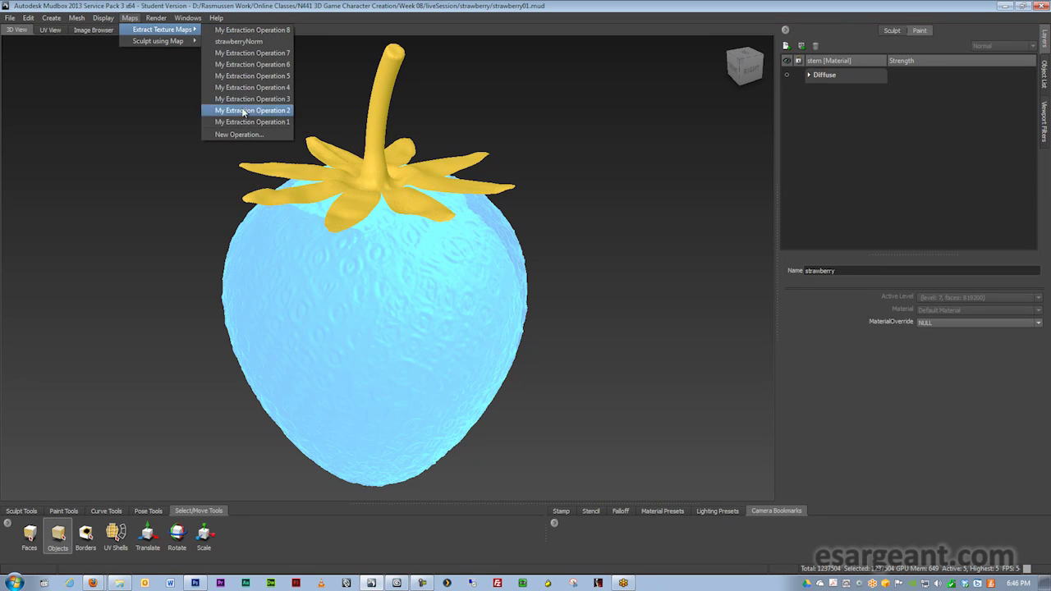
pyautogui.click(238, 133)
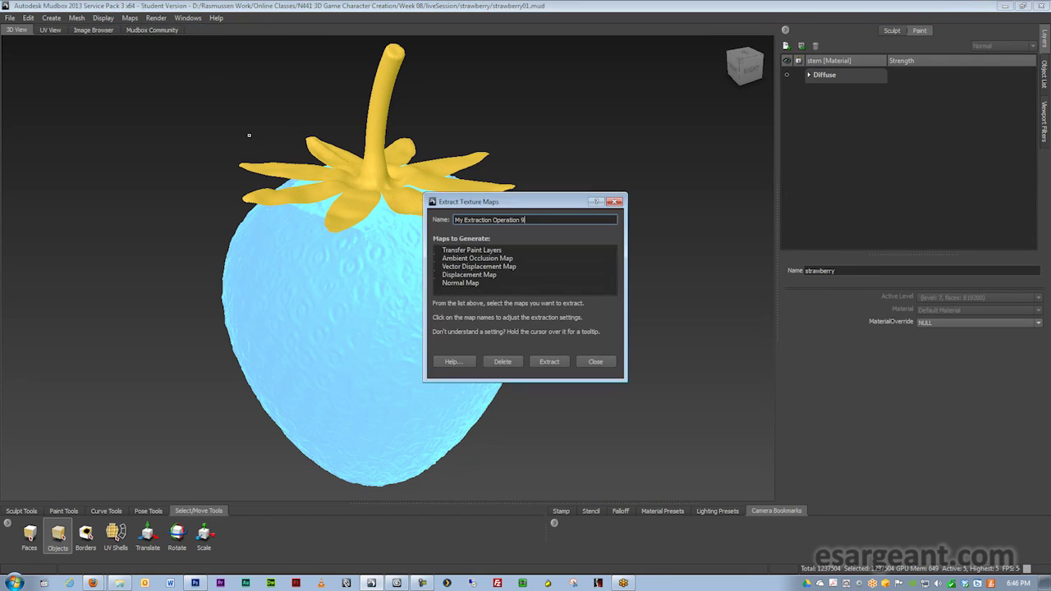
pyautogui.click(459, 260)
# - Add the selected models as targets and sources, and remove the strawberry from both lists so only the stem is used
pyautogui.click(582, 250)
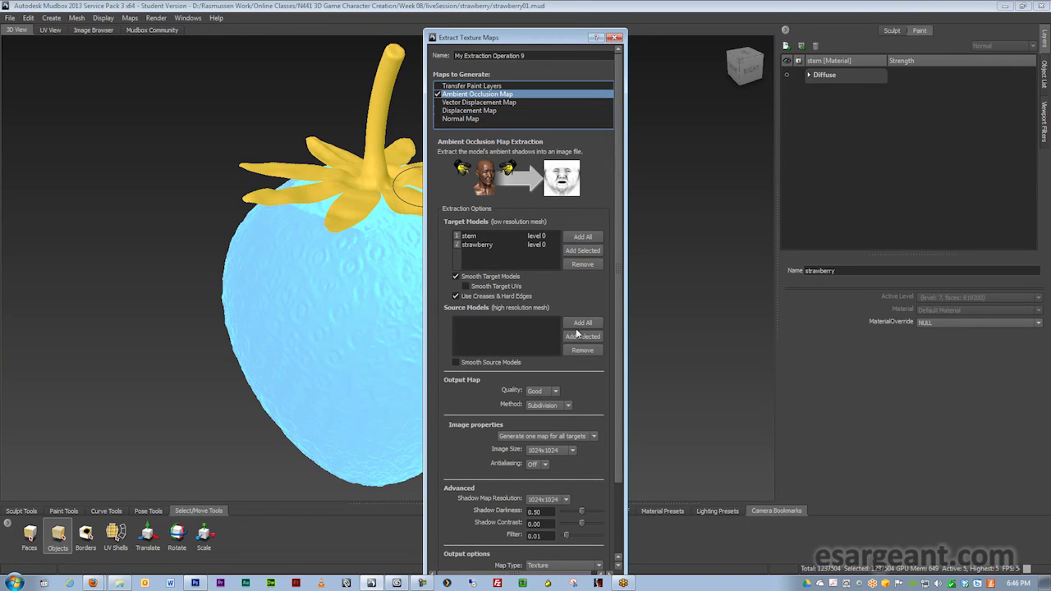
pyautogui.click(579, 336)
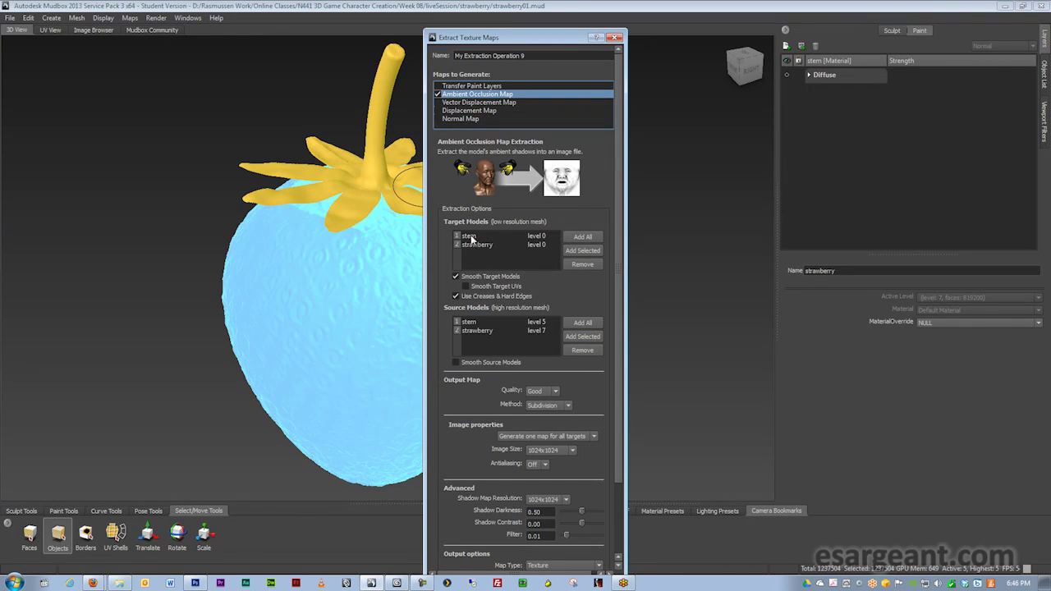
pyautogui.click(473, 245)
pyautogui.click(582, 264)
pyautogui.click(477, 331)
pyautogui.click(582, 350)
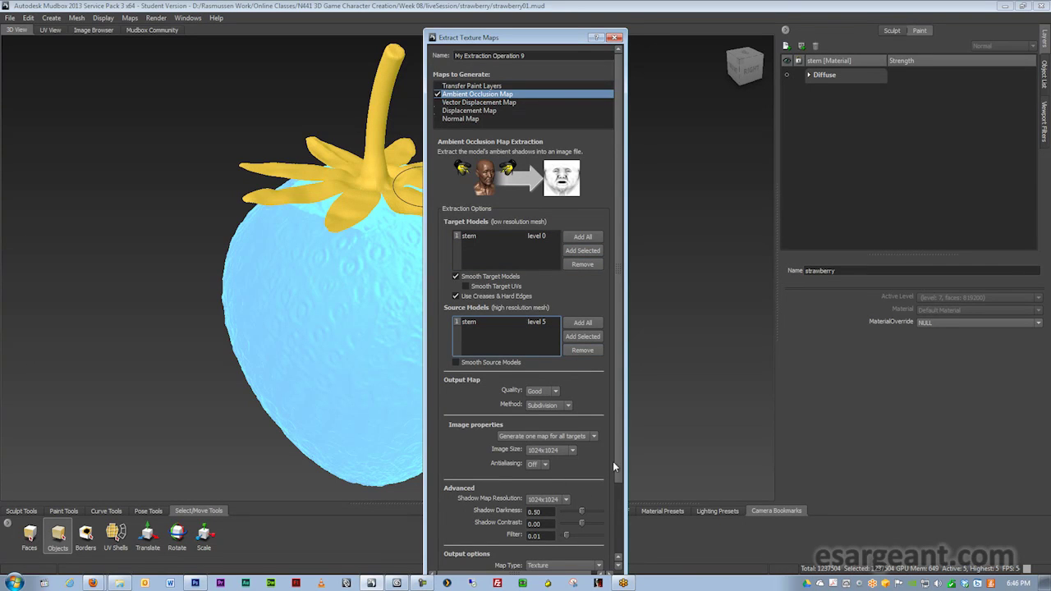
# - Set both the image size and the shadow map resolution of the stem's ambient occlusion extraction to 2048x2048
pyautogui.scroll(-2, 614, 466)
pyautogui.click(550, 393)
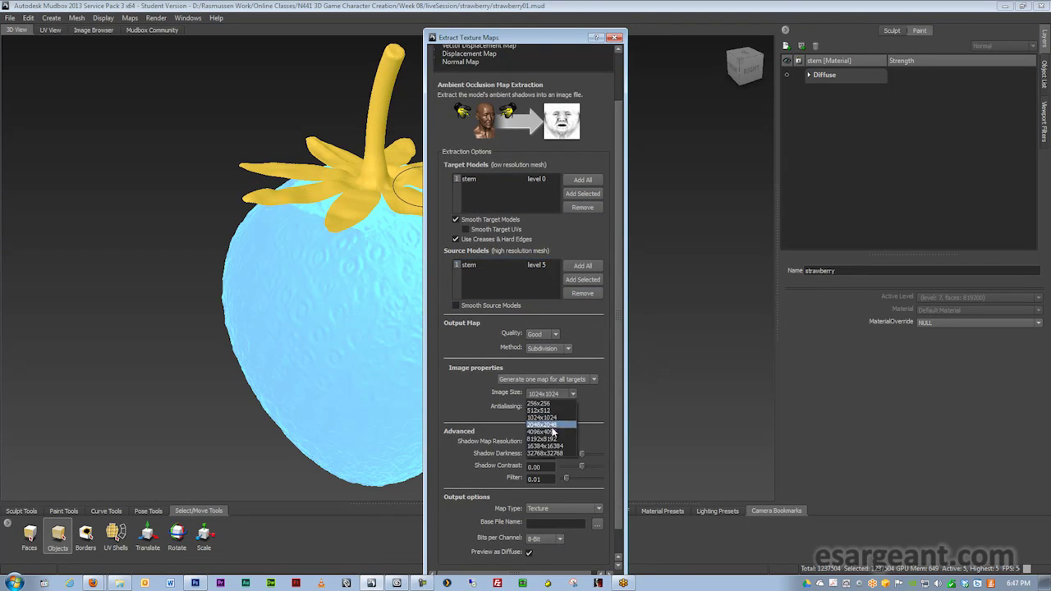
pyautogui.click(553, 425)
pyautogui.click(551, 443)
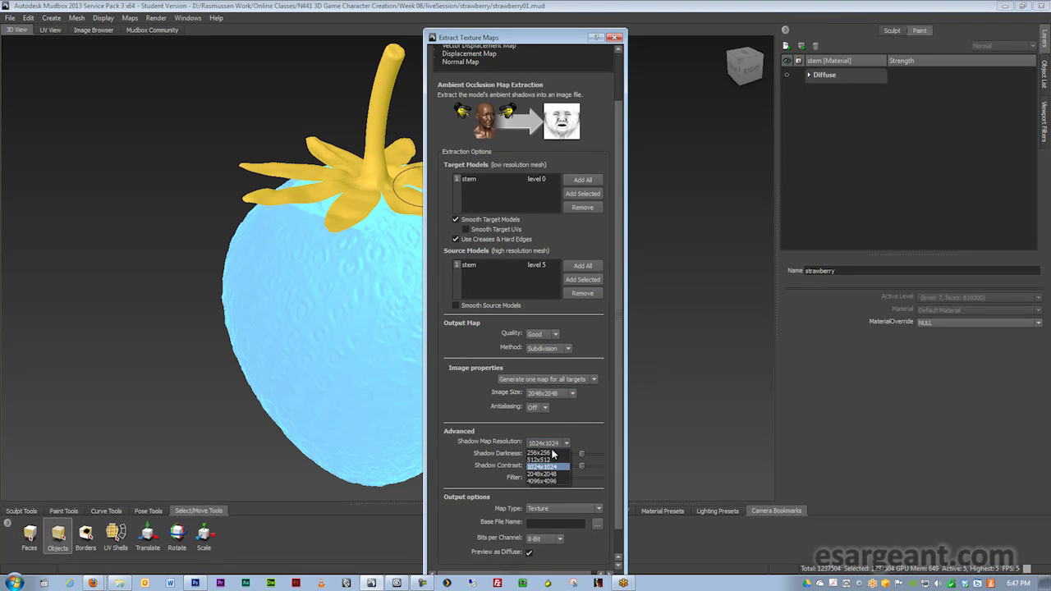
pyautogui.click(548, 474)
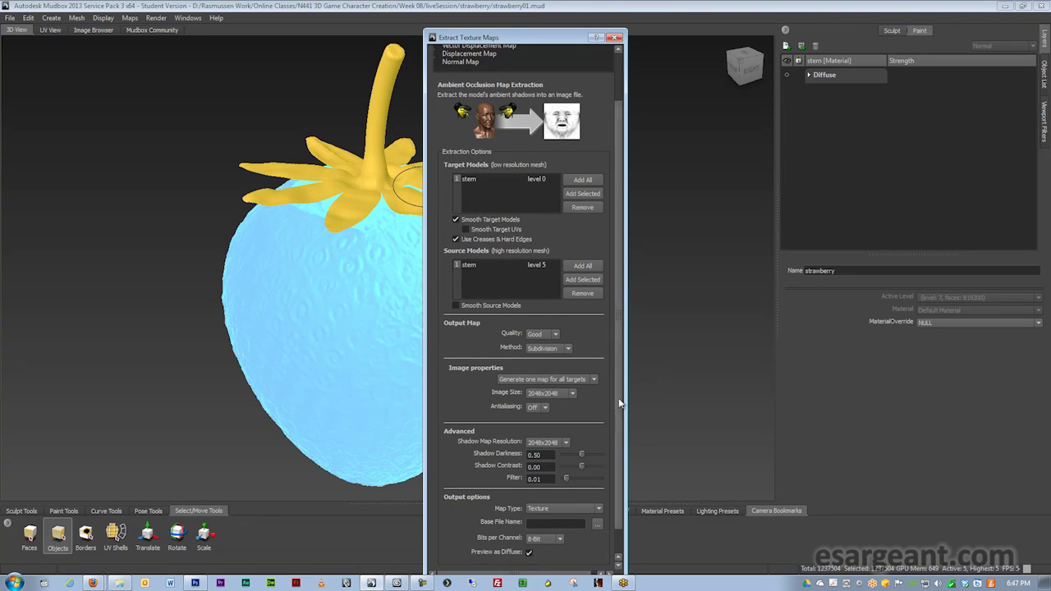
# - Set the output file to a PNG named stemAO in the example folder and turn off Preview as Diffuse
pyautogui.scroll(-1, 614, 436)
pyautogui.click(597, 496)
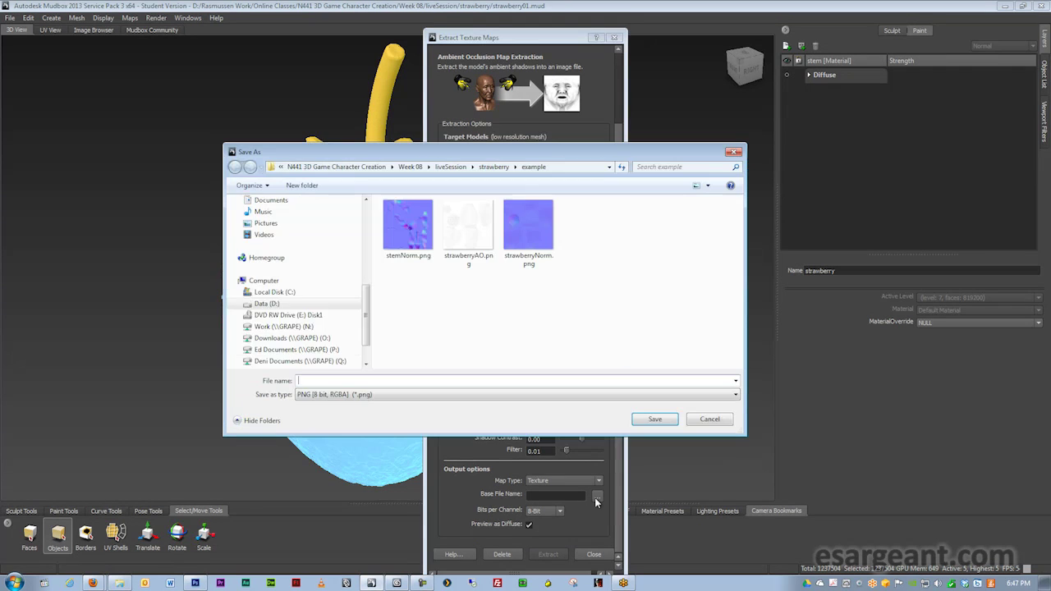
pyautogui.write('stemAO')
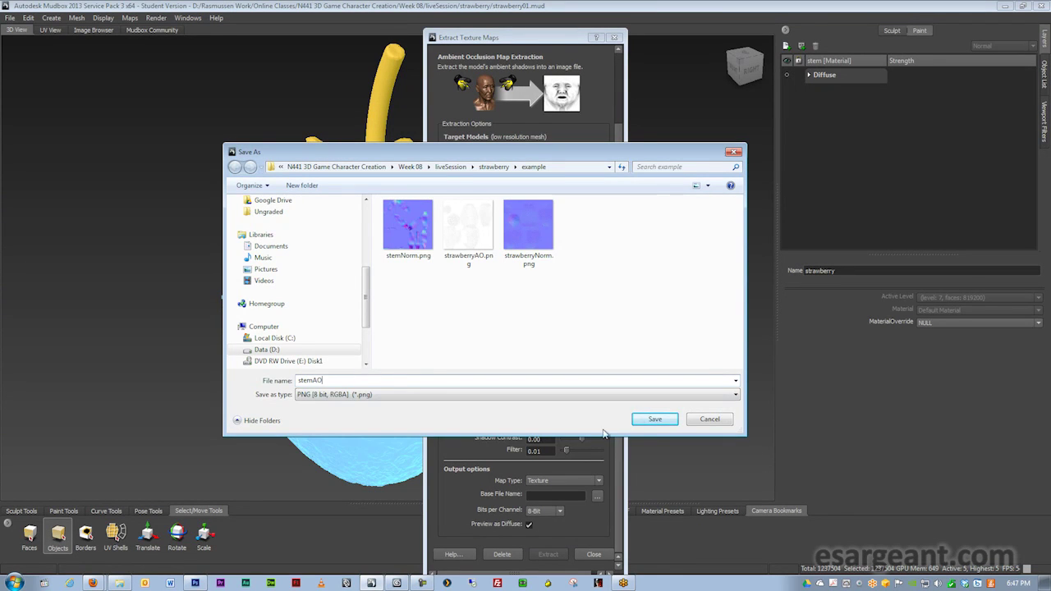
pyautogui.click(654, 419)
pyautogui.click(529, 524)
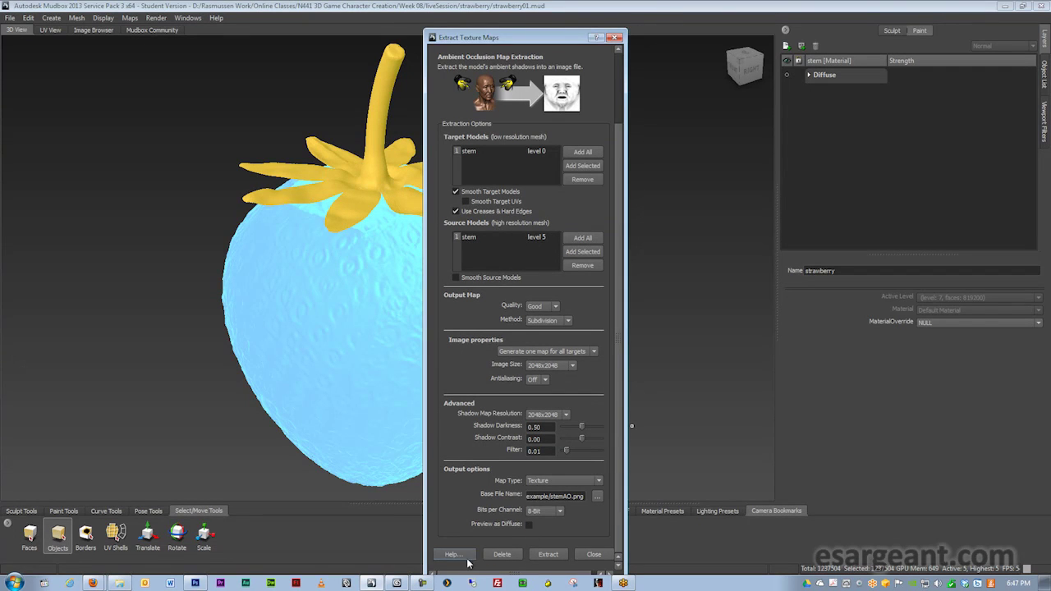
# - Extract the stem's ambient occlusion map and close the extraction results
pyautogui.click(547, 554)
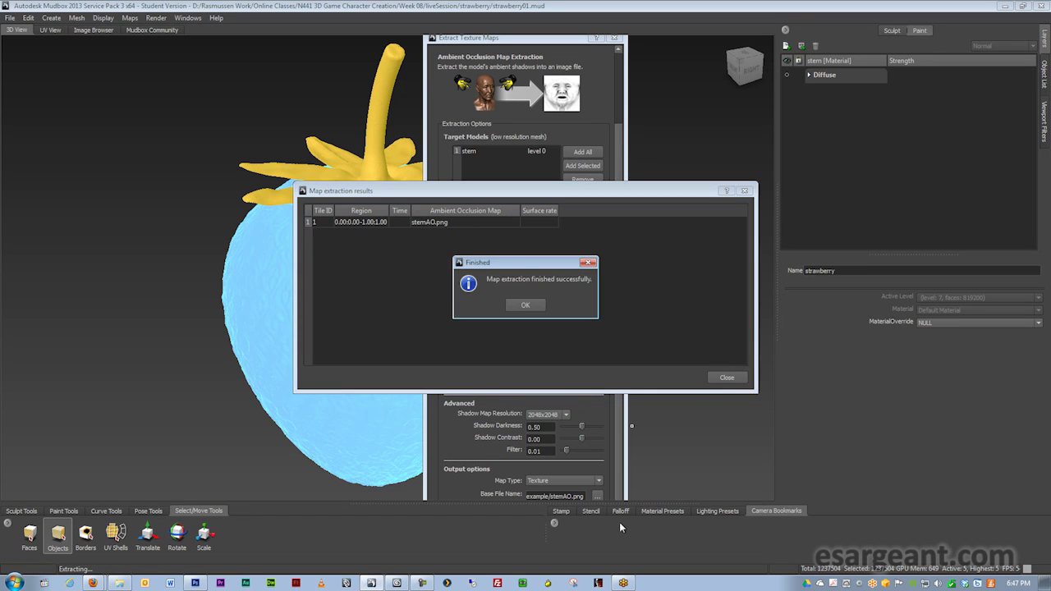
pyautogui.click(530, 304)
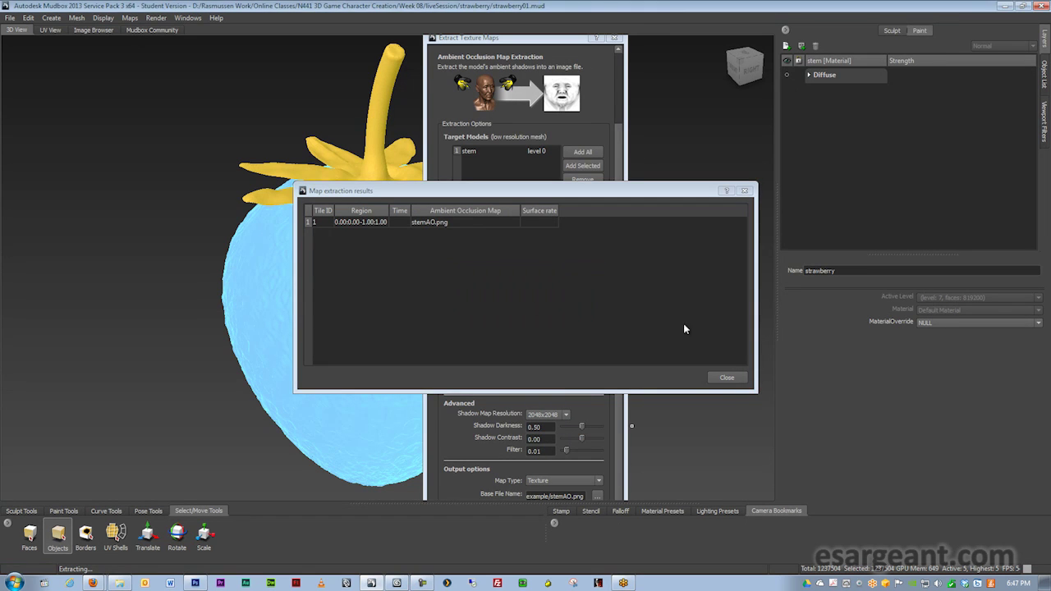
pyautogui.click(727, 380)
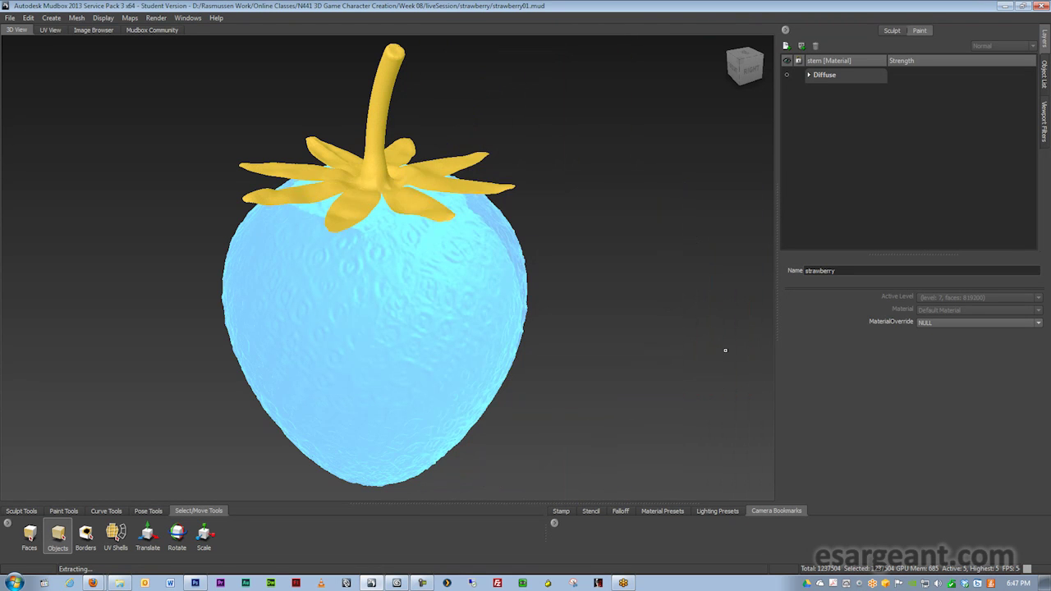
# - Clear the selection of the strawberry and stem models
pyautogui.click(553, 187)
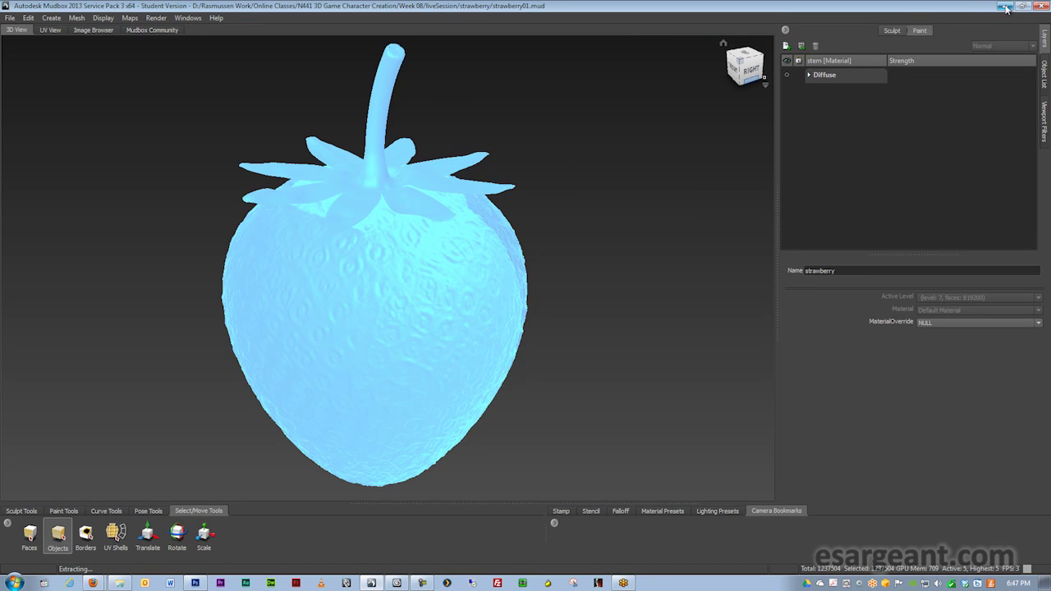
pyautogui.keyDown('alt'); pyautogui.moveTo(485, 265); pyautogui.dragTo(492, 281); pyautogui.keyUp('alt')
pyautogui.keyDown('alt'); pyautogui.moveTo(492, 282); pyautogui.dragTo(385, 265, button='right'); pyautogui.keyUp('alt')
pyautogui.keyDown('alt'); pyautogui.moveTo(385, 265); pyautogui.dragTo(413, 261); pyautogui.keyUp('alt')
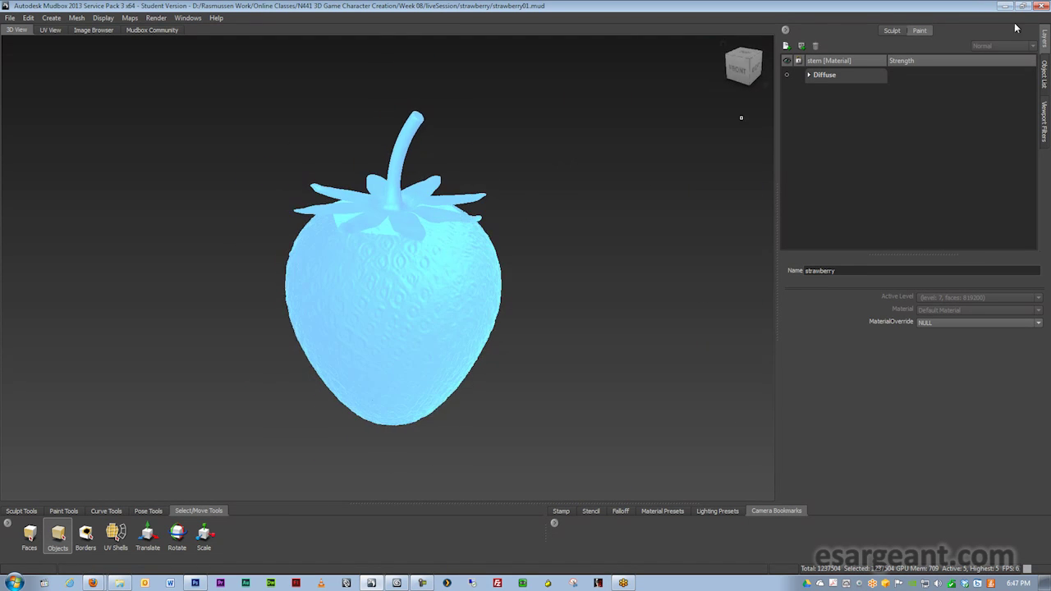
pyautogui.click(741, 117)
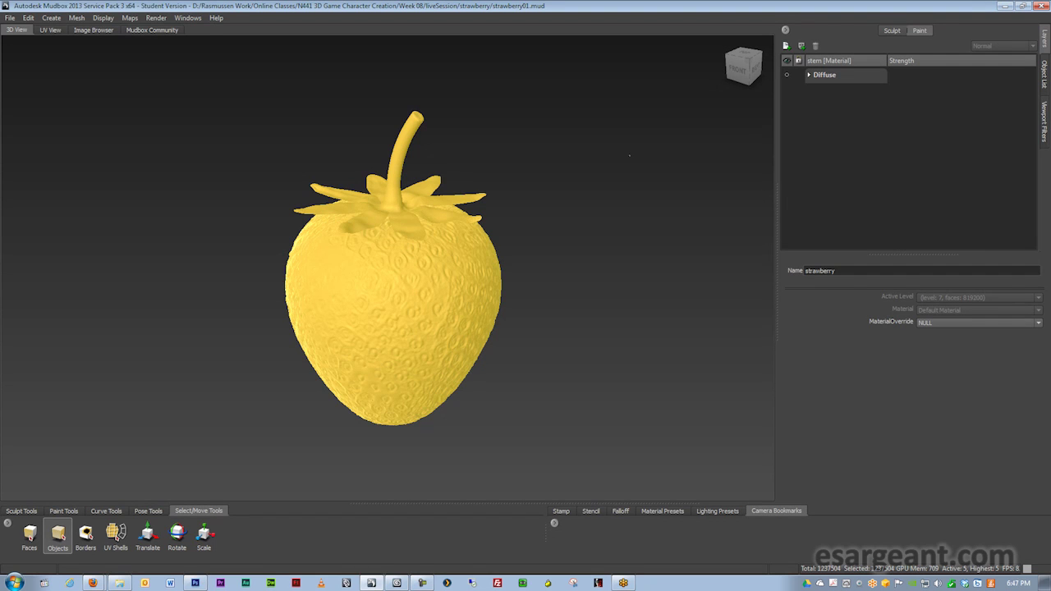
pyautogui.click(549, 250)
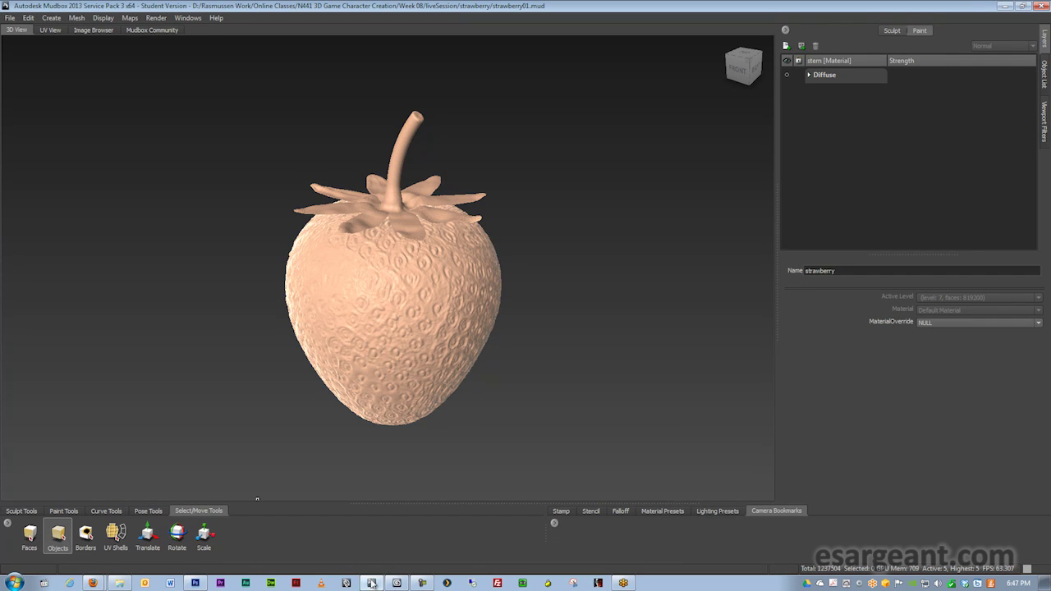
# - Switch to the example folder in Windows Explorer, refresh it and open stemAO.png
pyautogui.click(120, 583)
pyautogui.rightClick(442, 281)
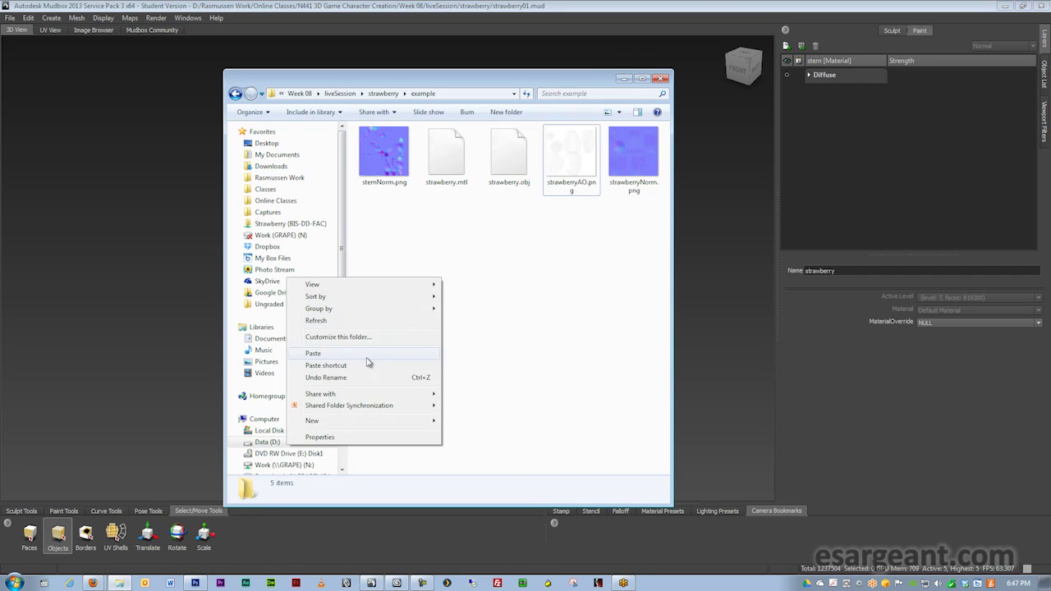
pyautogui.click(366, 323)
pyautogui.click(446, 152)
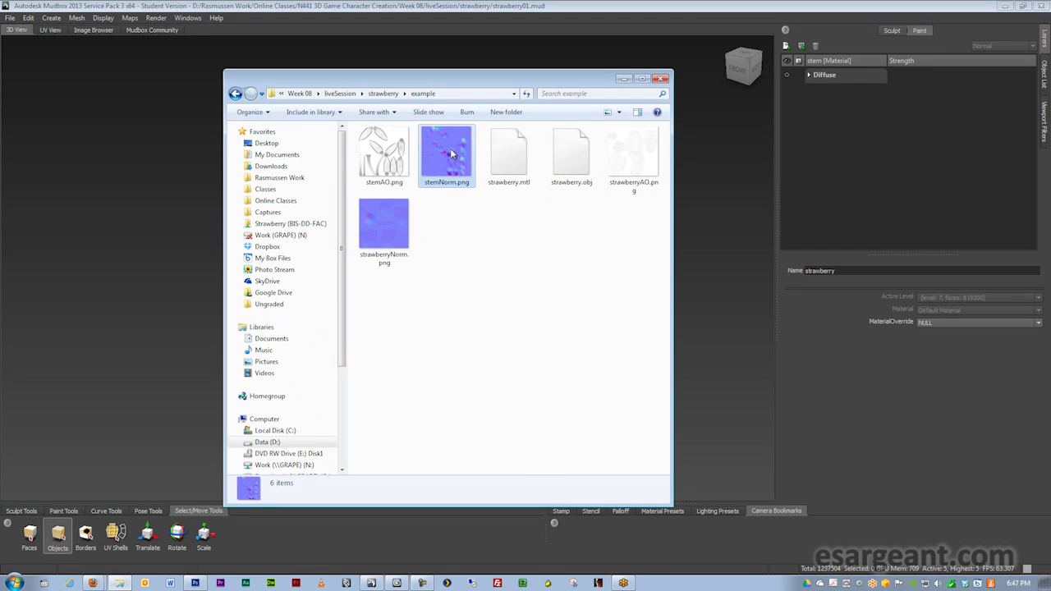
pyautogui.click(376, 232)
pyautogui.click(386, 162)
pyautogui.doubleClick(387, 162)
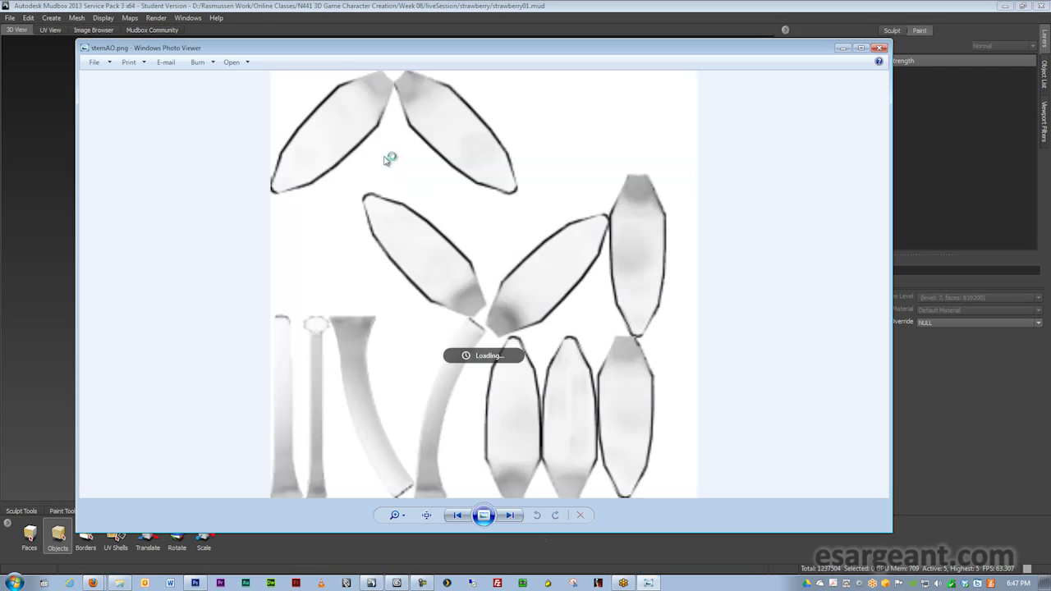
# - Examine the leaf and stalk UV shells of the stem's ambient occlusion map up close, and close the image
pyautogui.scroll(5, 552, 279)
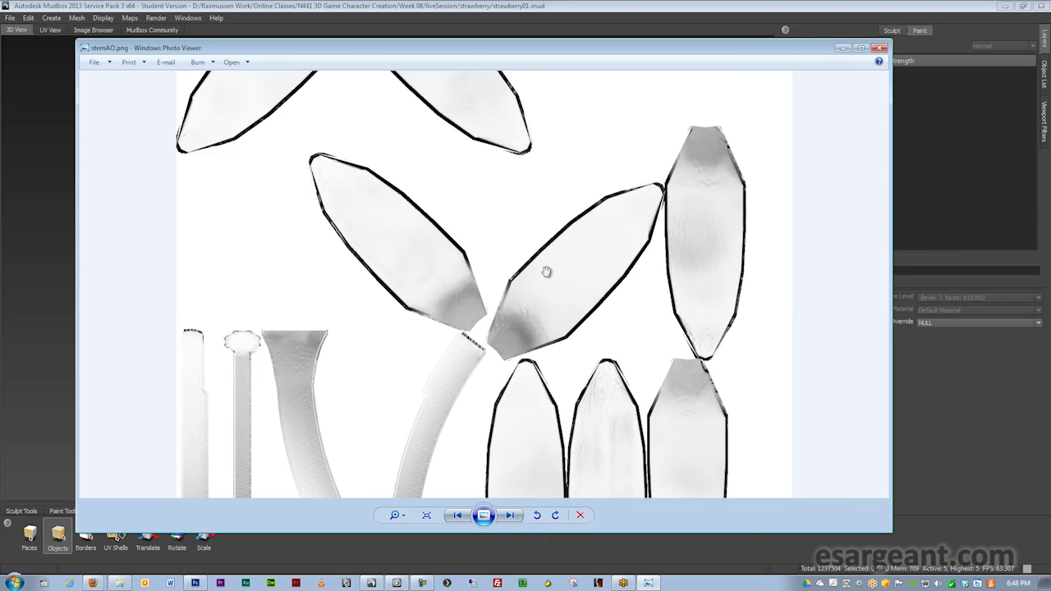
pyautogui.moveTo(419, 362); pyautogui.dragTo(693, 327)
pyautogui.click(879, 48)
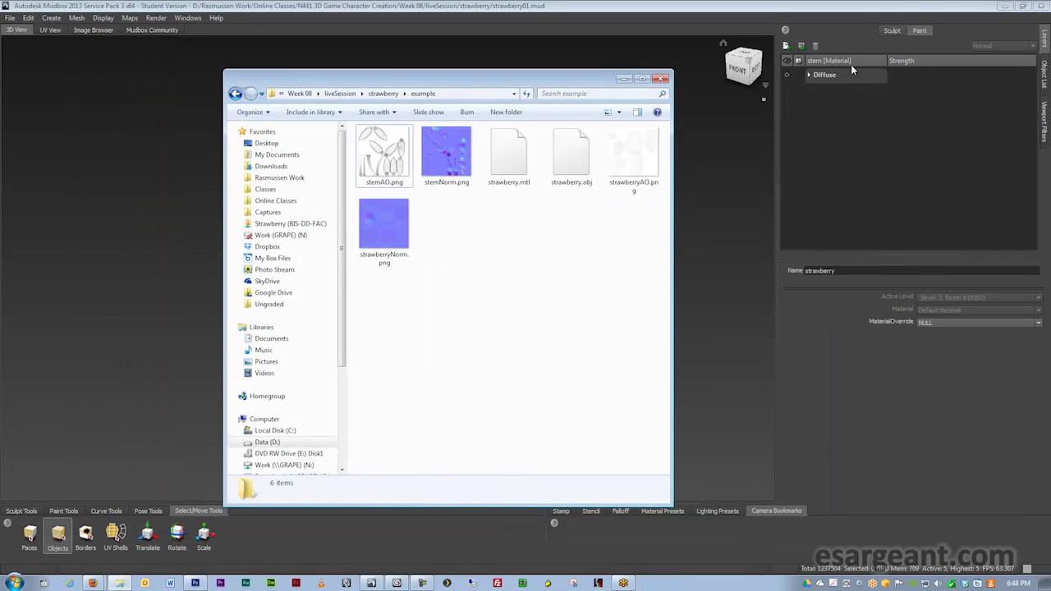
# - Return to Mudbox and step the strawberry down to subdivision level 0
pyautogui.click(594, 256)
pyautogui.keyDown('alt'); pyautogui.moveTo(560, 181); pyautogui.dragTo(424, 250); pyautogui.keyUp('alt')
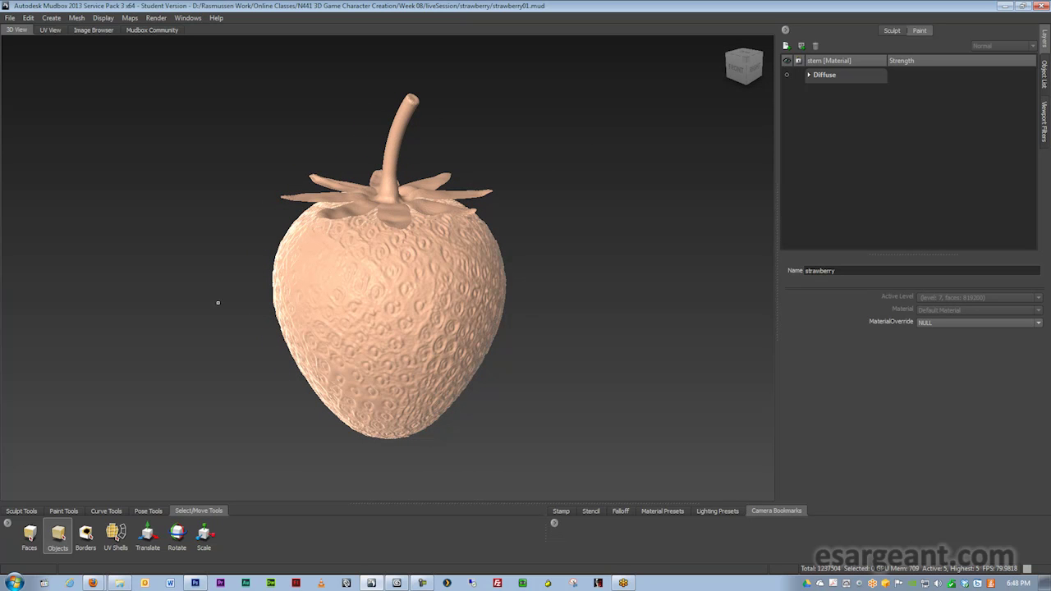
pyautogui.keyDown('alt'); pyautogui.moveTo(233, 249); pyautogui.dragTo(343, 229); pyautogui.keyUp('alt')
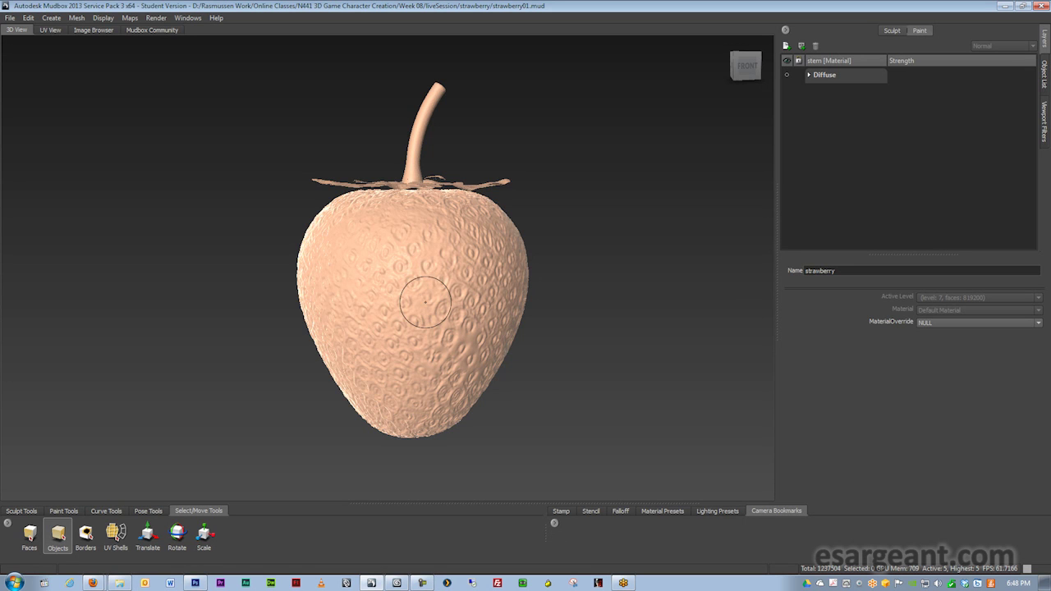
pyautogui.moveTo(431, 295)
pyautogui.keyDown('alt'); pyautogui.mouseDown()
pyautogui.moveTo(419, 306)
pyautogui.moveTo(413, 295)
pyautogui.moveTo(403, 339)
pyautogui.moveTo(413, 281)
pyautogui.mouseUp(); pyautogui.keyUp('alt')
pyautogui.press('pagedown')
pyautogui.press('pagedown')
pyautogui.press('pagedown')
pyautogui.press('pagedown')
pyautogui.press('pagedown')
pyautogui.press('pagedown')
pyautogui.press('pagedown')
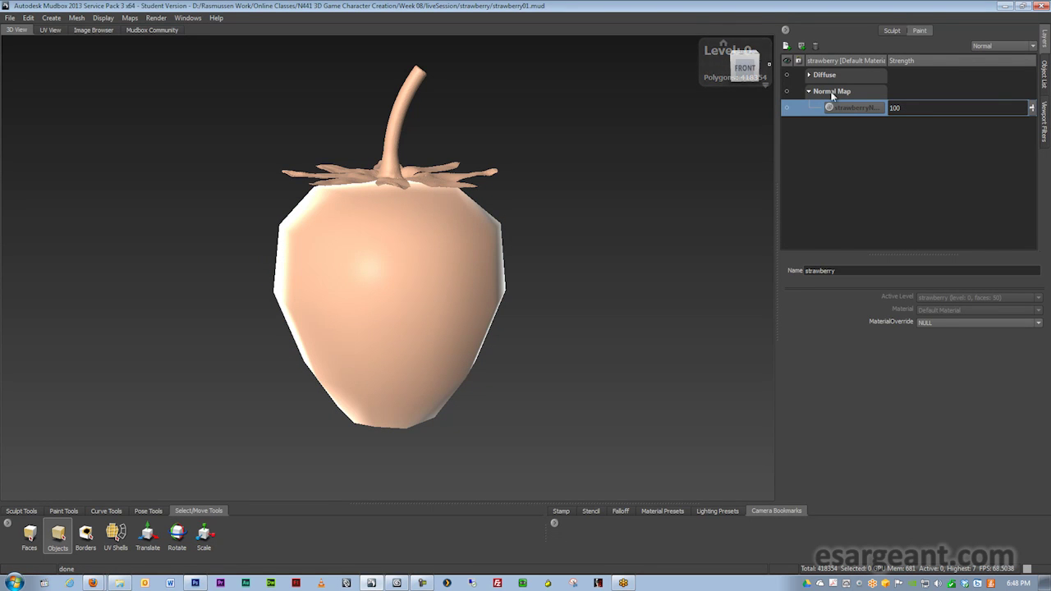
# - Select the stem in the object list and step it down to subdivision level 0
pyautogui.click(1045, 73)
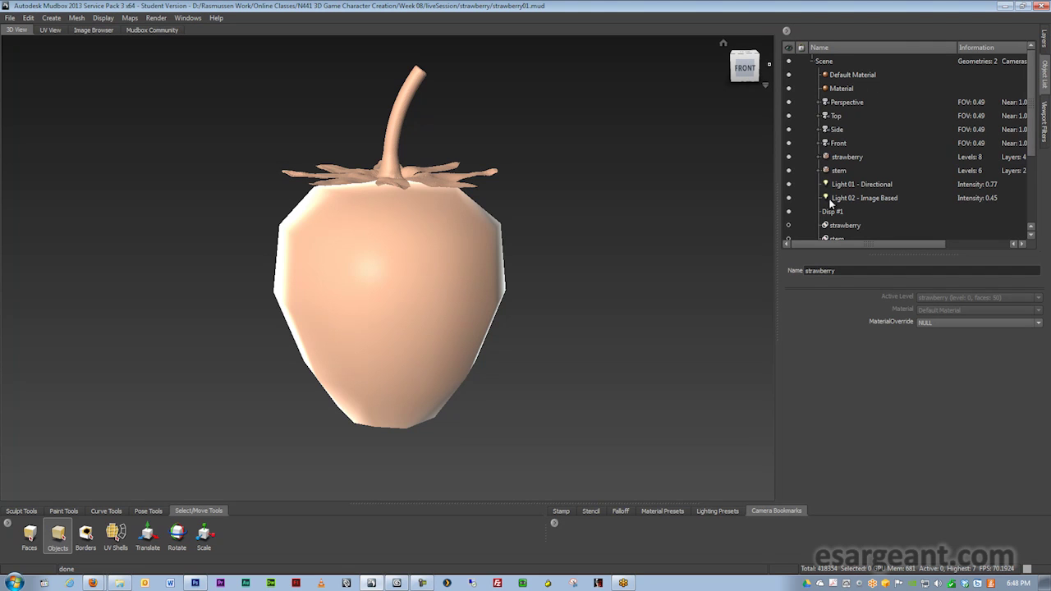
pyautogui.click(839, 170)
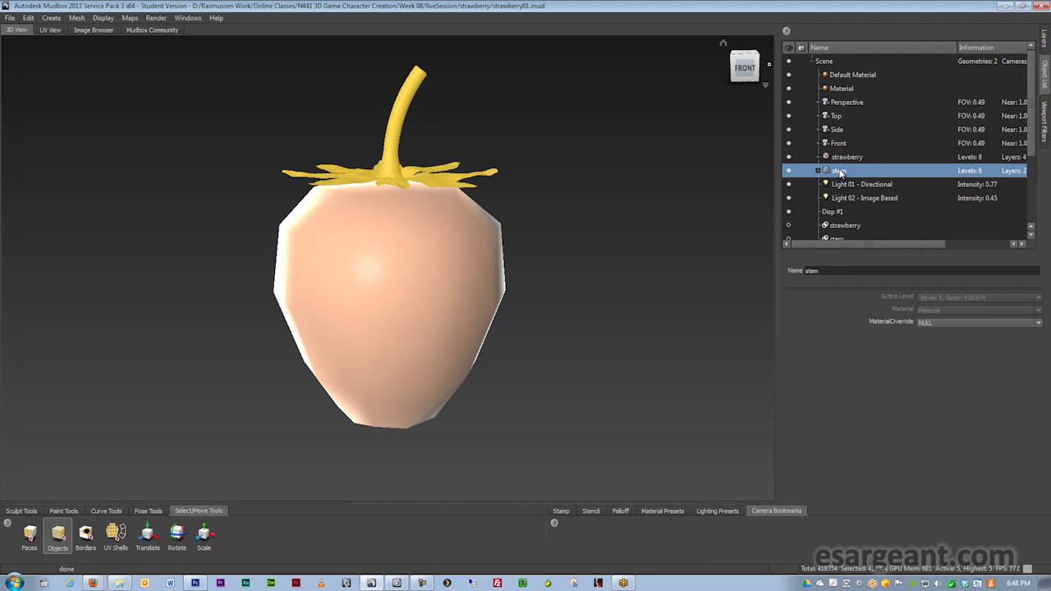
pyautogui.press('pagedown')
pyautogui.press('pagedown')
pyautogui.press('pagedown')
pyautogui.press('pagedown')
pyautogui.press('pagedown')
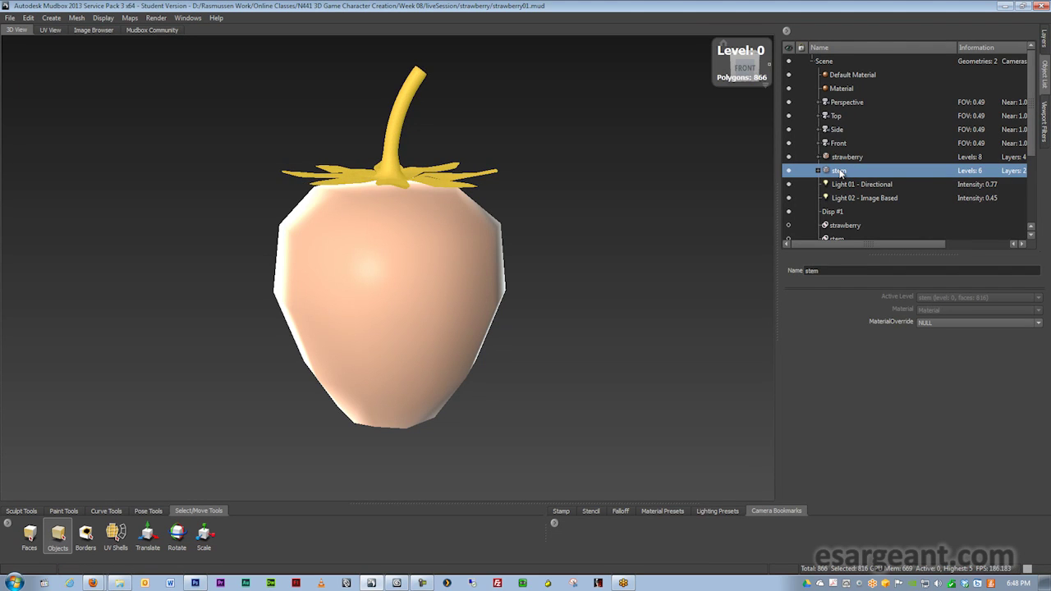
# - Add the strawberry to the stem selection and show the strawberry's sculpt layers
pyautogui.moveTo(202, 173)
pyautogui.keyDown('alt'); pyautogui.mouseDown()
pyautogui.moveTo(218, 201)
pyautogui.moveTo(222, 176)
pyautogui.mouseUp(); pyautogui.keyUp('alt')
pyautogui.keyDown('shift'); pyautogui.click(372, 248); pyautogui.keyUp('shift')
pyautogui.keyDown('alt'); pyautogui.moveTo(320, 273); pyautogui.dragTo(364, 235); pyautogui.keyUp('alt')
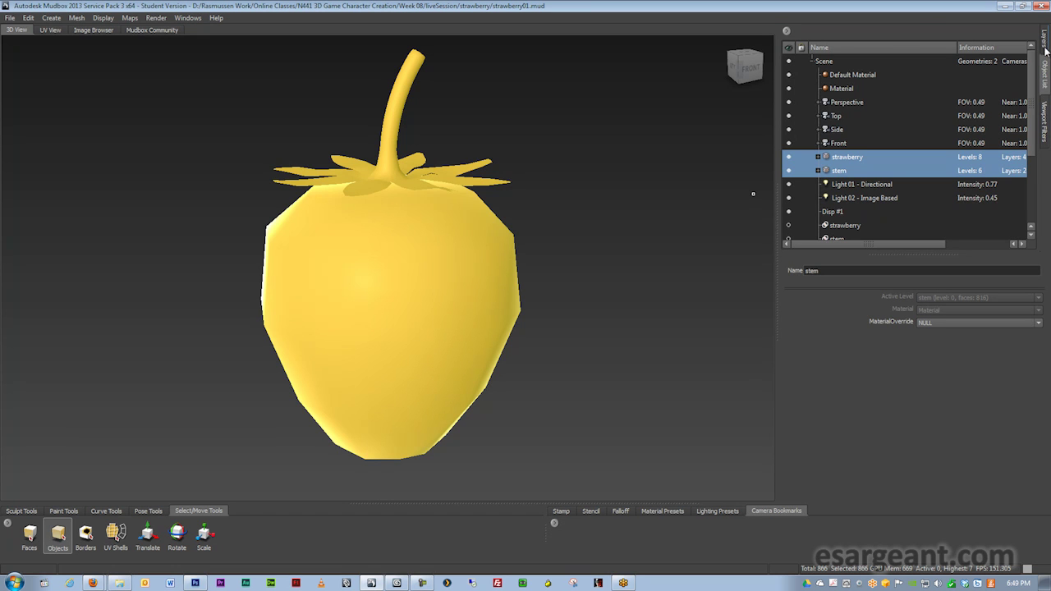
pyautogui.click(1046, 47)
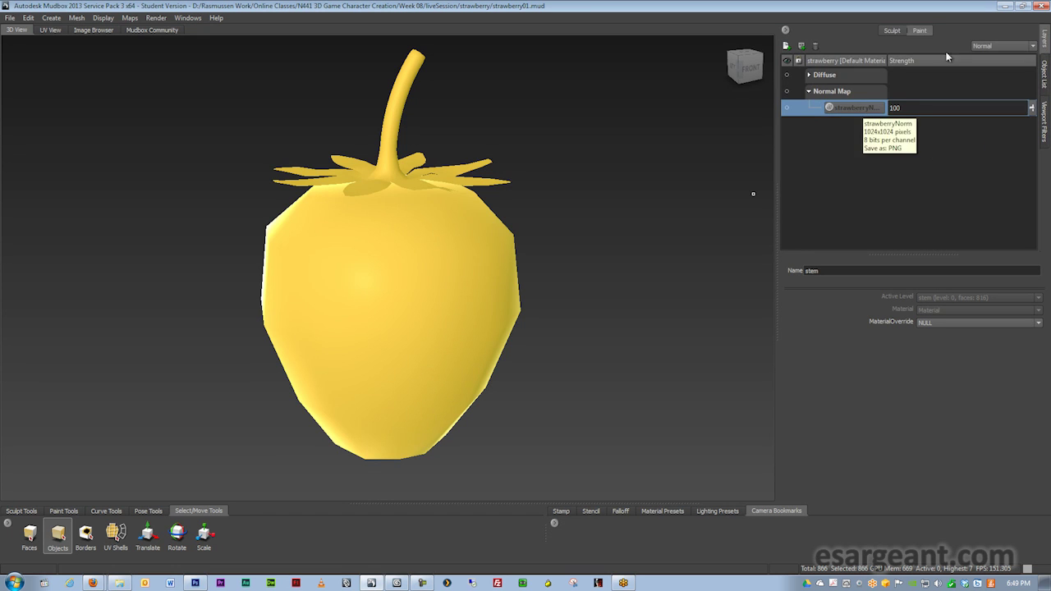
pyautogui.click(893, 32)
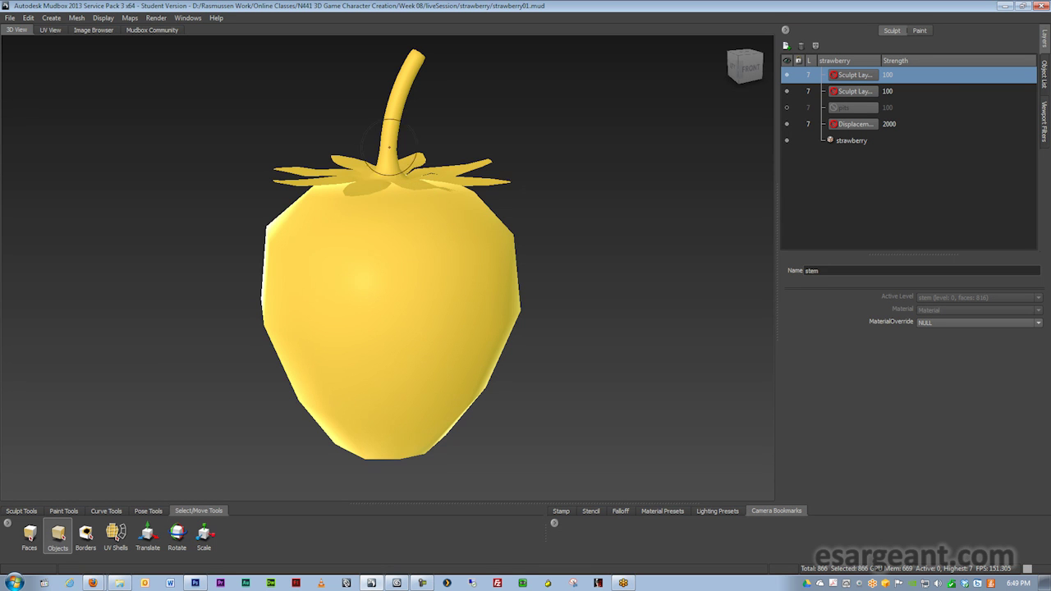
# - Clear the selection, select the stem again at its lowest subdivision level, and add the strawberry to the selection
pyautogui.click(628, 126)
pyautogui.click(405, 103)
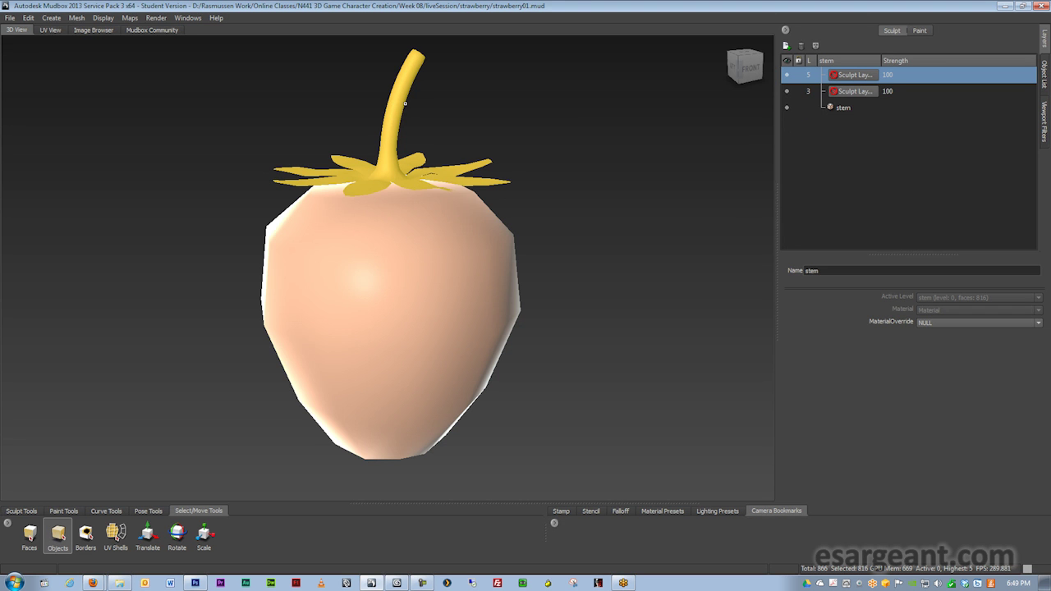
pyautogui.press('pagedown')
pyautogui.click(365, 257)
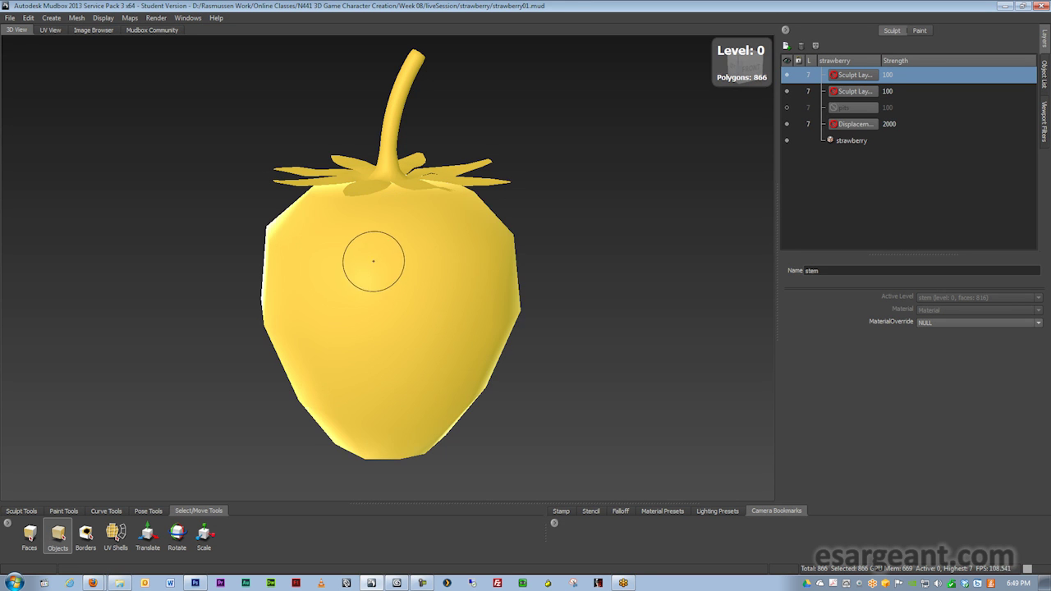
# - Start exporting the selected stem and strawberry, and browse to the Week 08 liveSession strawberry\example folder
pyautogui.click(10, 18)
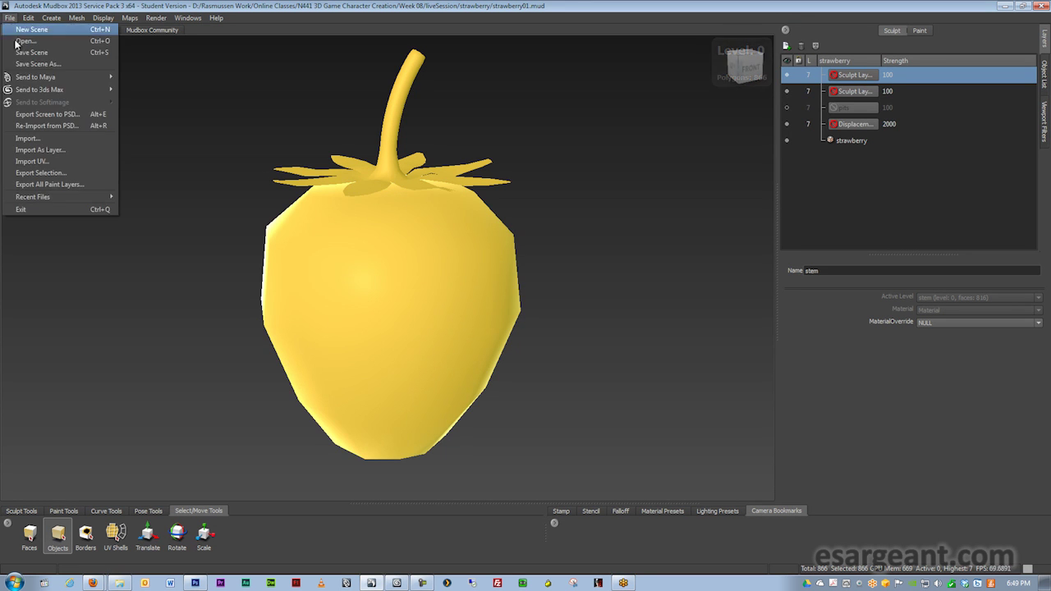
pyautogui.click(76, 173)
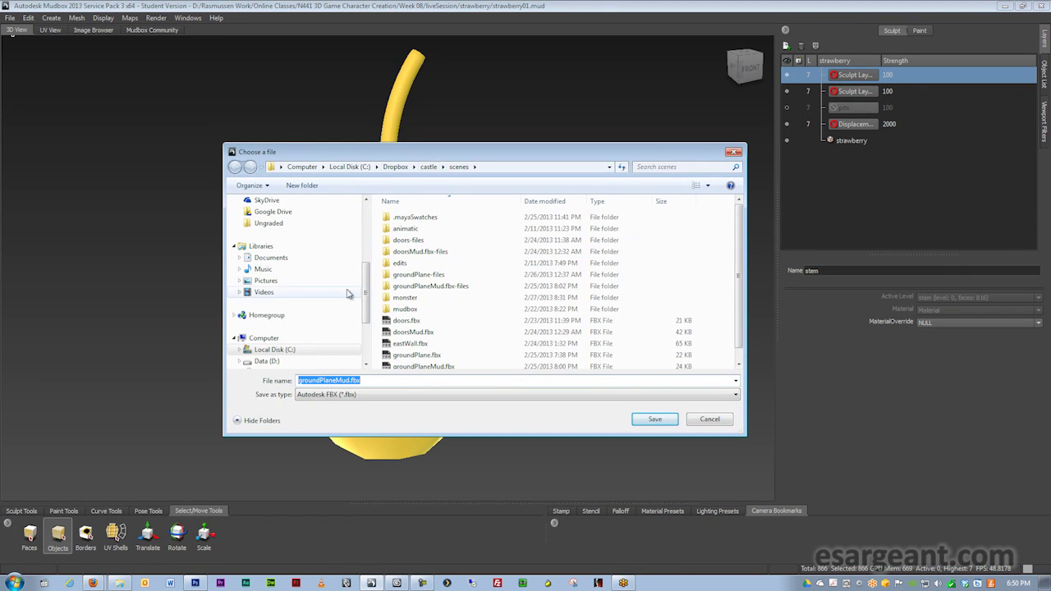
pyautogui.scroll(5, 349, 292)
pyautogui.click(293, 254)
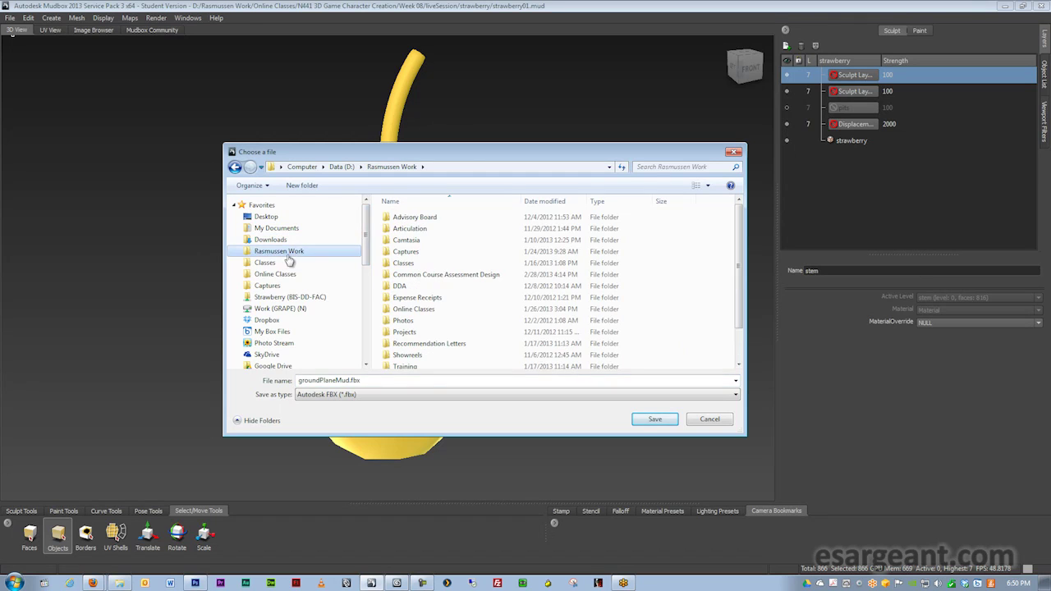
pyautogui.click(276, 272)
pyautogui.doubleClick(474, 230)
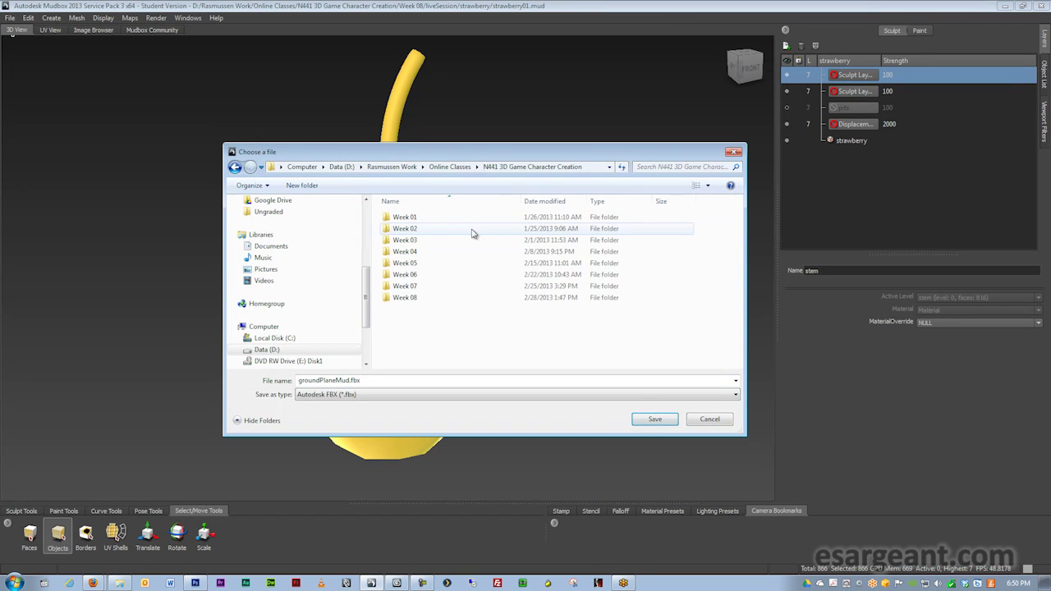
pyautogui.doubleClick(416, 297)
pyautogui.doubleClick(410, 218)
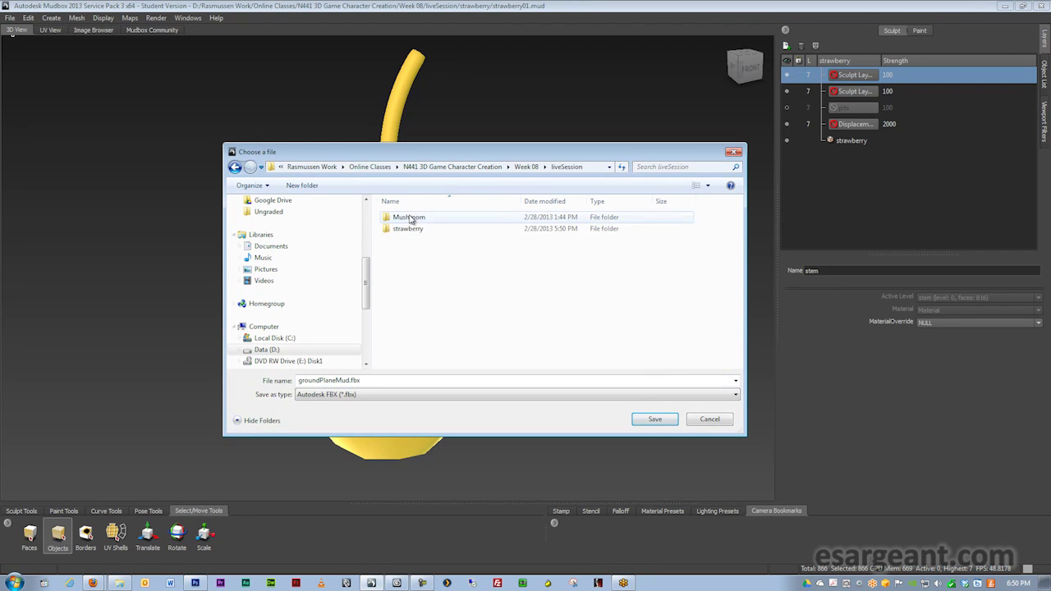
pyautogui.doubleClick(413, 232)
pyautogui.doubleClick(406, 218)
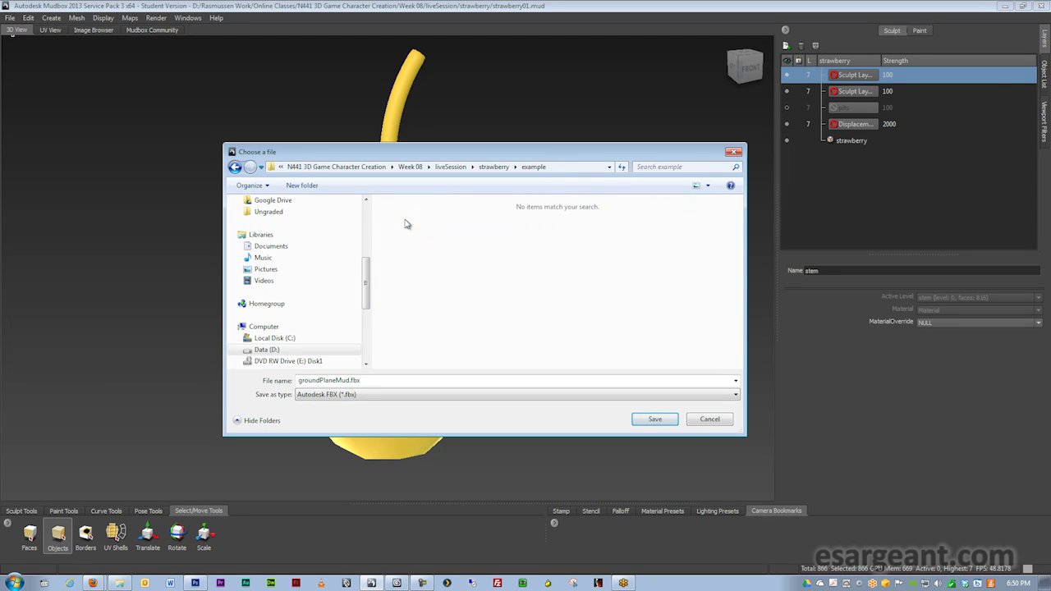
# - Name the export strawberryMudExport, set its format to Object files (*.obj), and save it
pyautogui.doubleClick(345, 381)
pyautogui.moveTo(349, 380); pyautogui.dragTo(297, 380)
pyautogui.write('strawberry')
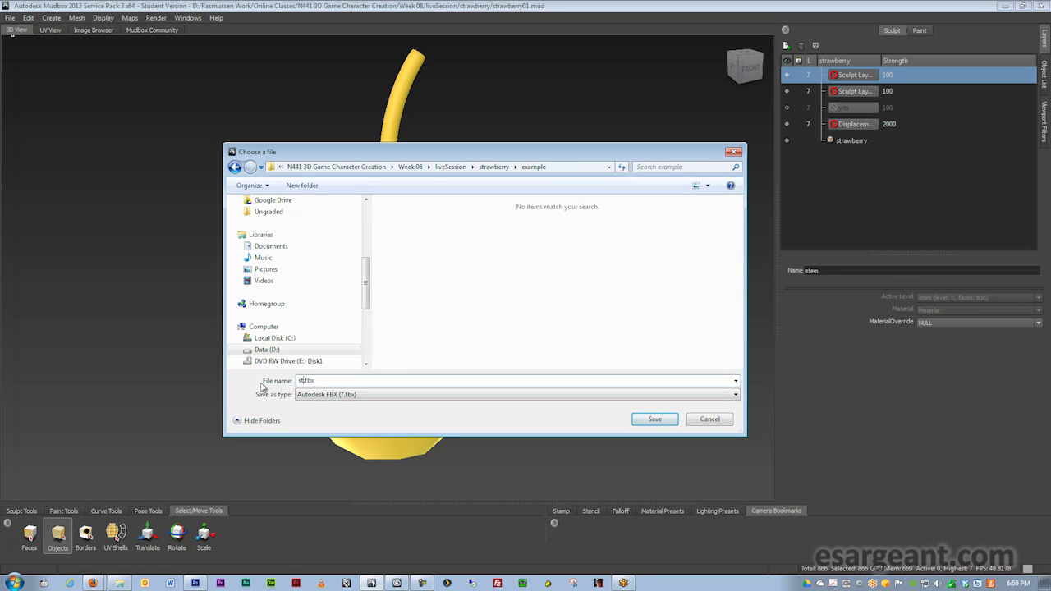
pyautogui.write('MudExport')
pyautogui.click(353, 396)
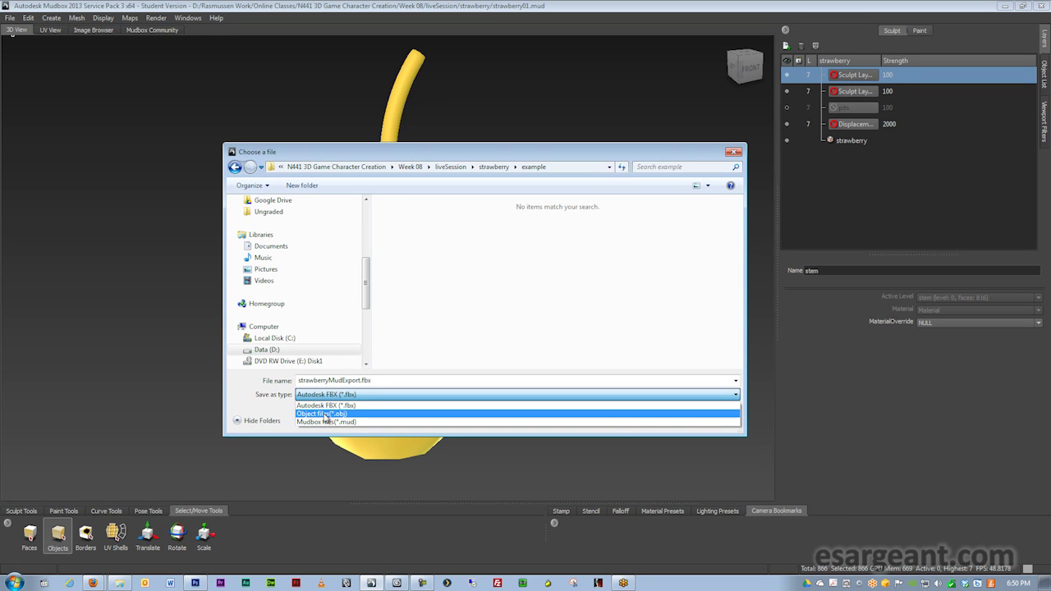
pyautogui.click(326, 414)
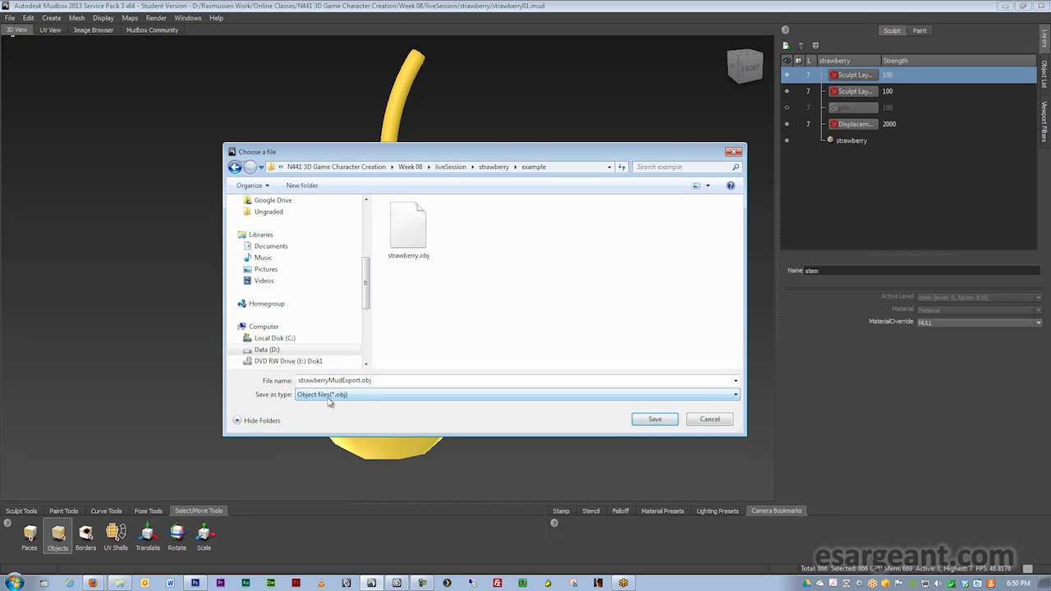
pyautogui.click(653, 419)
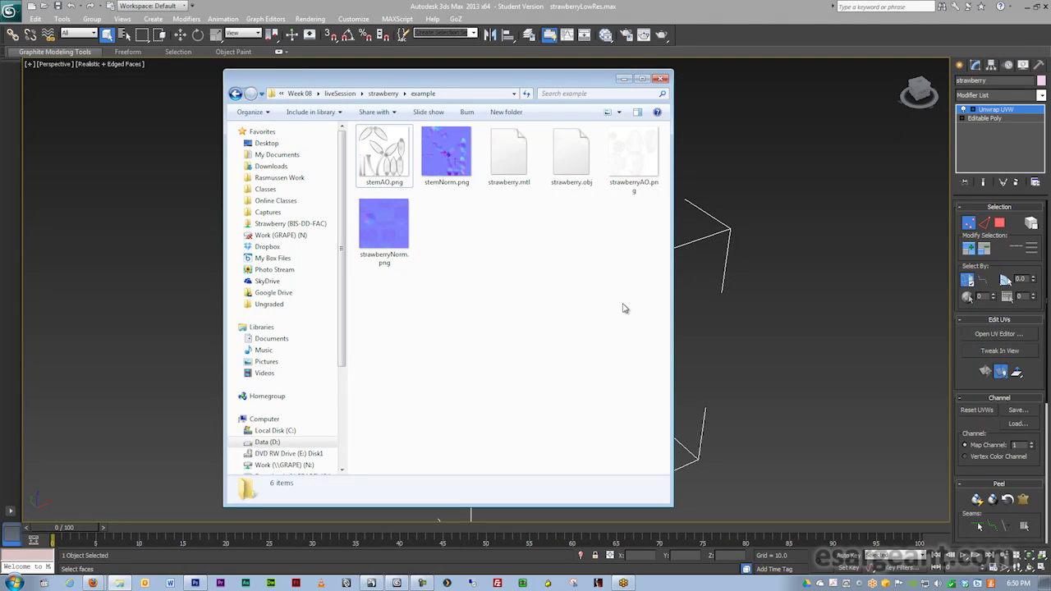
# - Refresh the example folder listing, then return to 3ds Max and view the low-resolution strawberry from several sides
pyautogui.rightClick(518, 278)
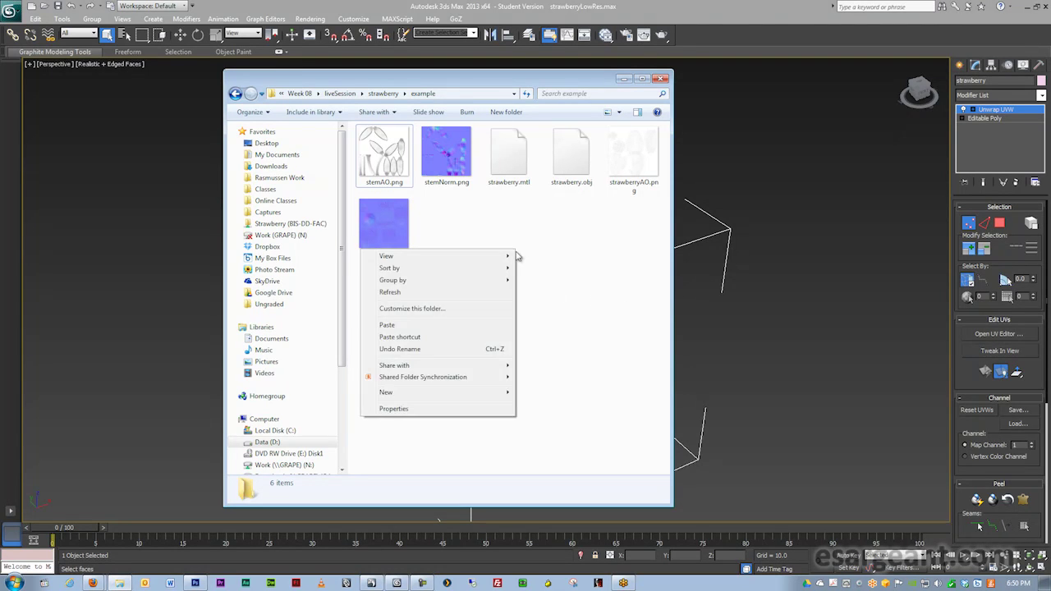
pyautogui.click(473, 293)
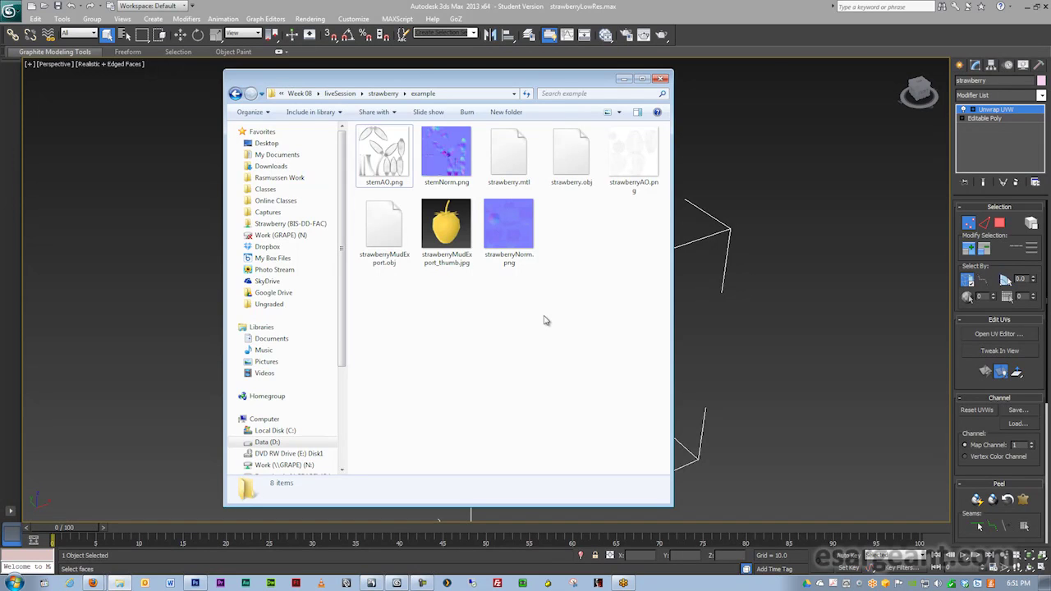
pyautogui.click(772, 9)
pyautogui.keyDown('alt'); pyautogui.moveTo(626, 281); pyautogui.dragTo(460, 285, button='middle'); pyautogui.keyUp('alt')
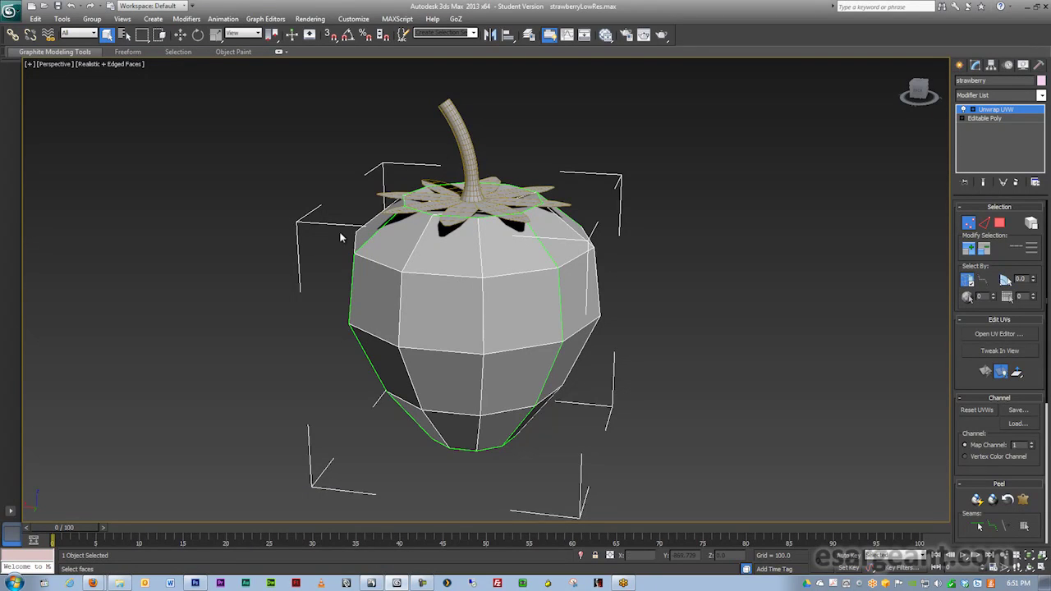
pyautogui.keyDown('alt'); pyautogui.moveTo(246, 279); pyautogui.dragTo(369, 241, button='middle'); pyautogui.keyUp('alt')
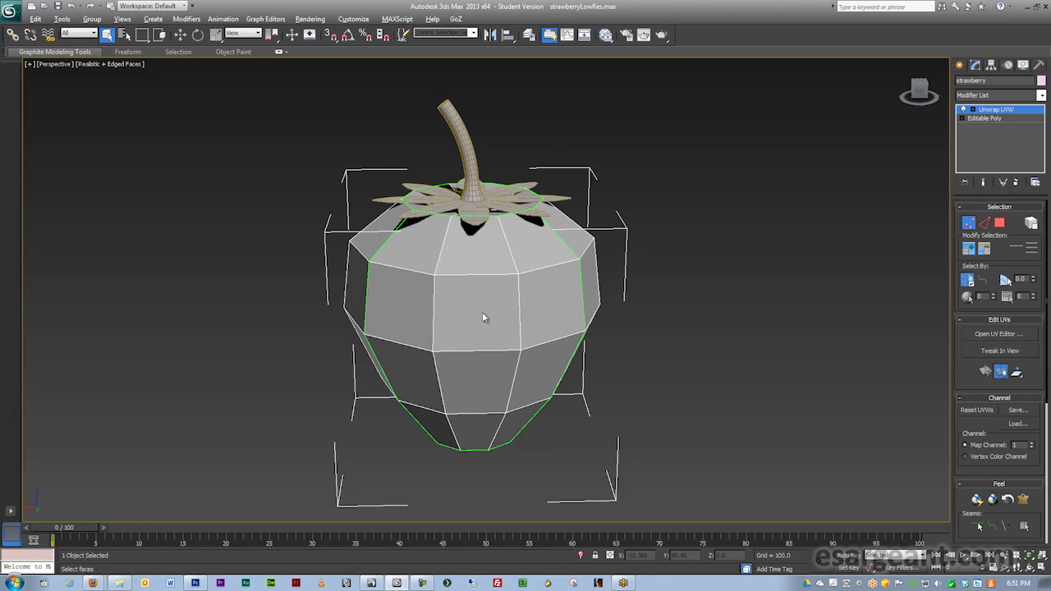
pyautogui.keyDown('alt'); pyautogui.moveTo(476, 298); pyautogui.dragTo(563, 288, button='middle'); pyautogui.keyUp('alt')
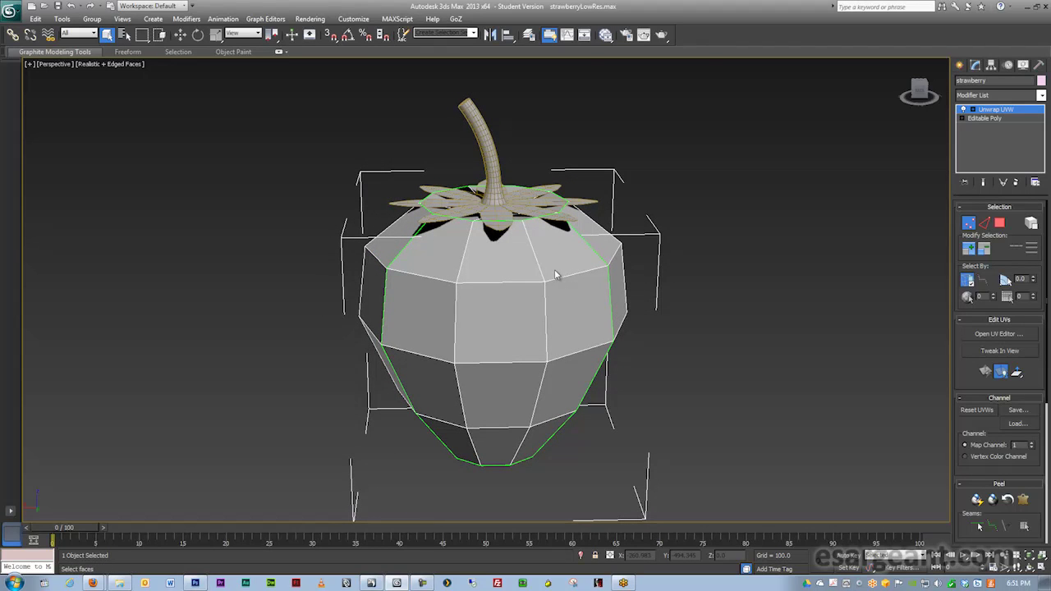
pyautogui.moveTo(497, 265)
pyautogui.keyDown('alt'); pyautogui.mouseDown(button='middle')
pyautogui.moveTo(512, 287)
pyautogui.moveTo(500, 273)
pyautogui.mouseUp(button='middle'); pyautogui.keyUp('alt')
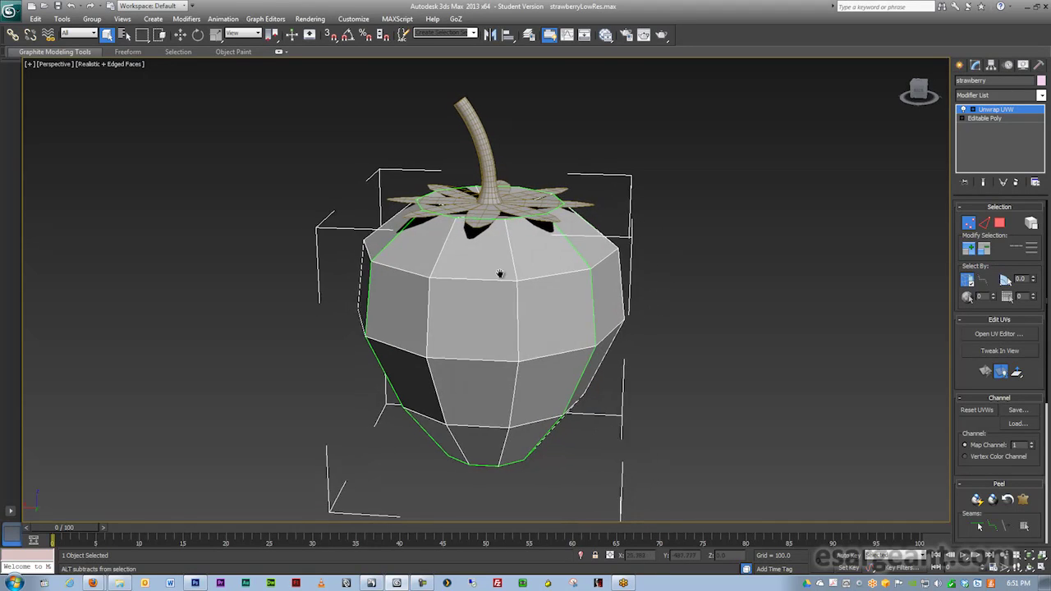
pyautogui.click(12, 10)
pyautogui.click(36, 84)
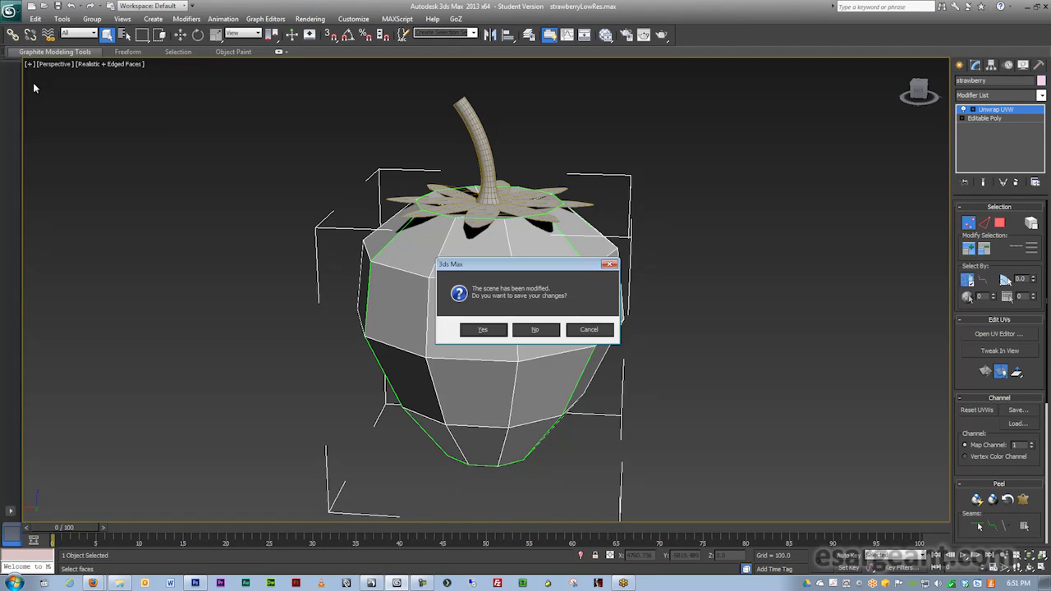
pyautogui.click(535, 329)
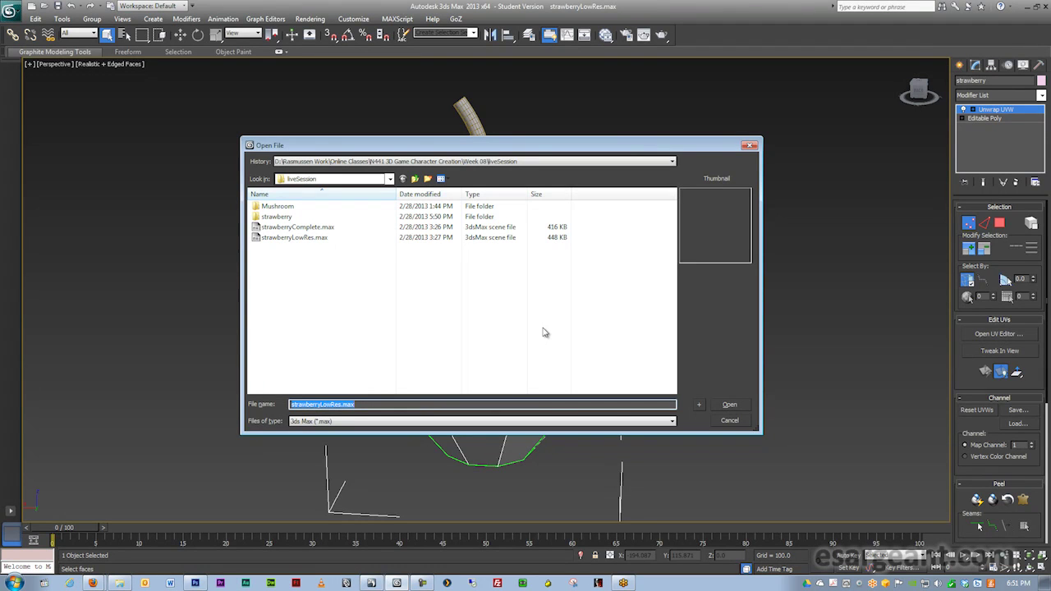
pyautogui.doubleClick(286, 218)
pyautogui.doubleClick(276, 206)
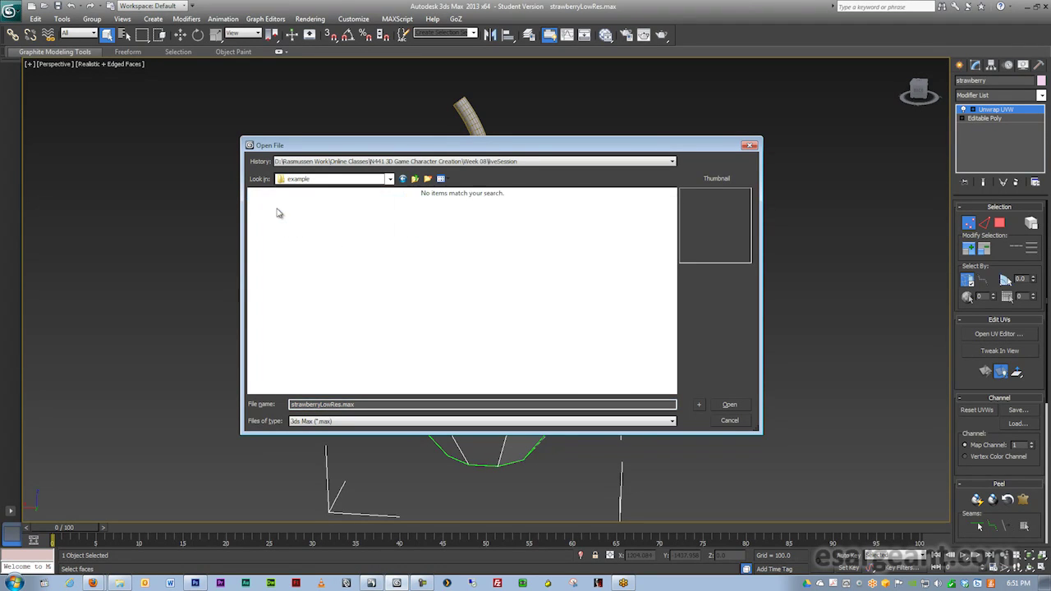
pyautogui.click(729, 419)
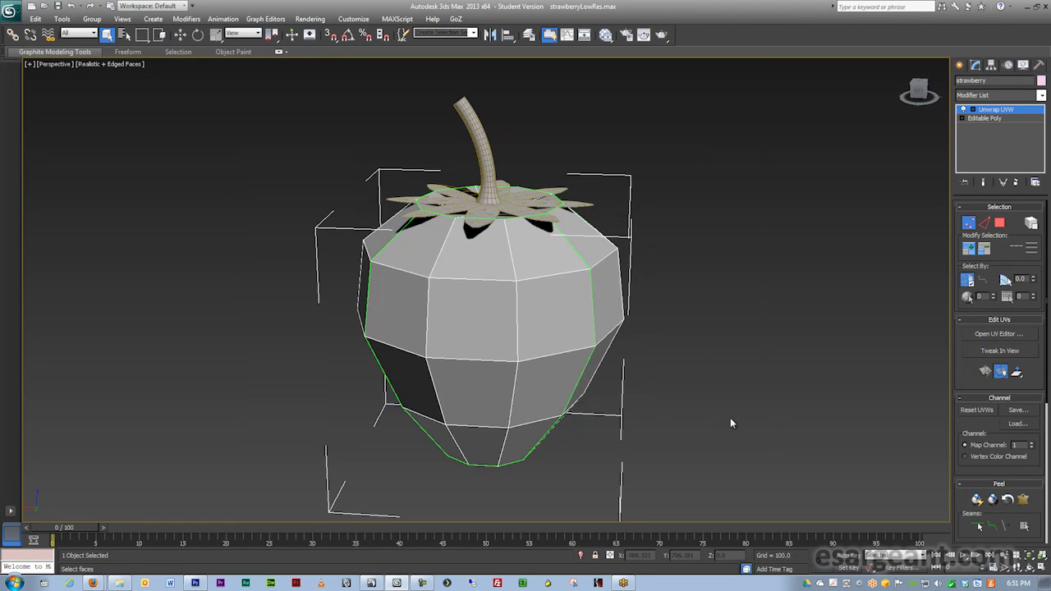
# - Start a new empty scene without saving the changes to strawberryLowRes.max
pyautogui.click(10, 12)
pyautogui.click(25, 36)
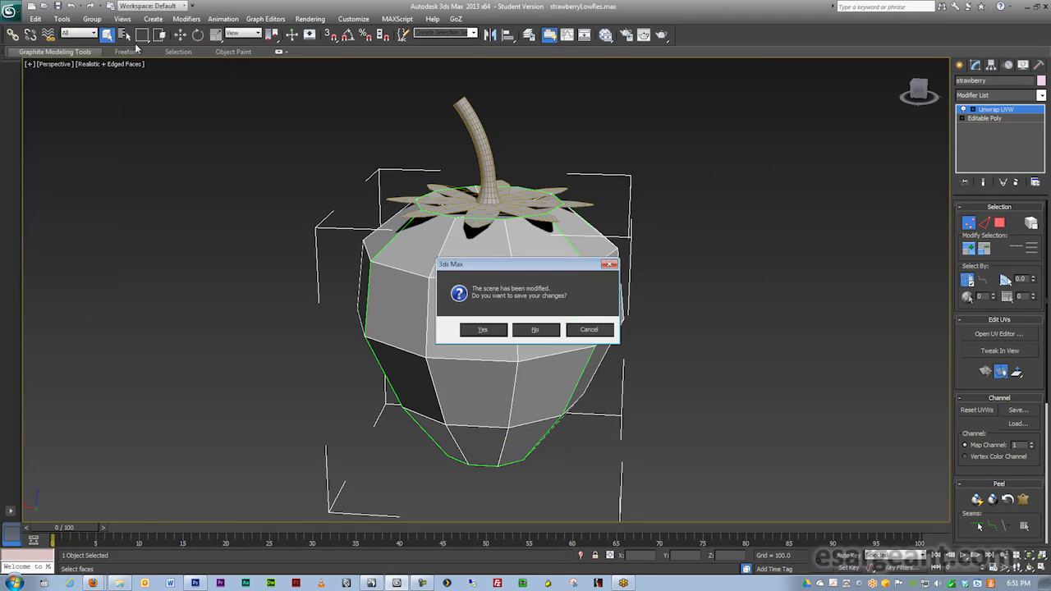
pyautogui.click(526, 328)
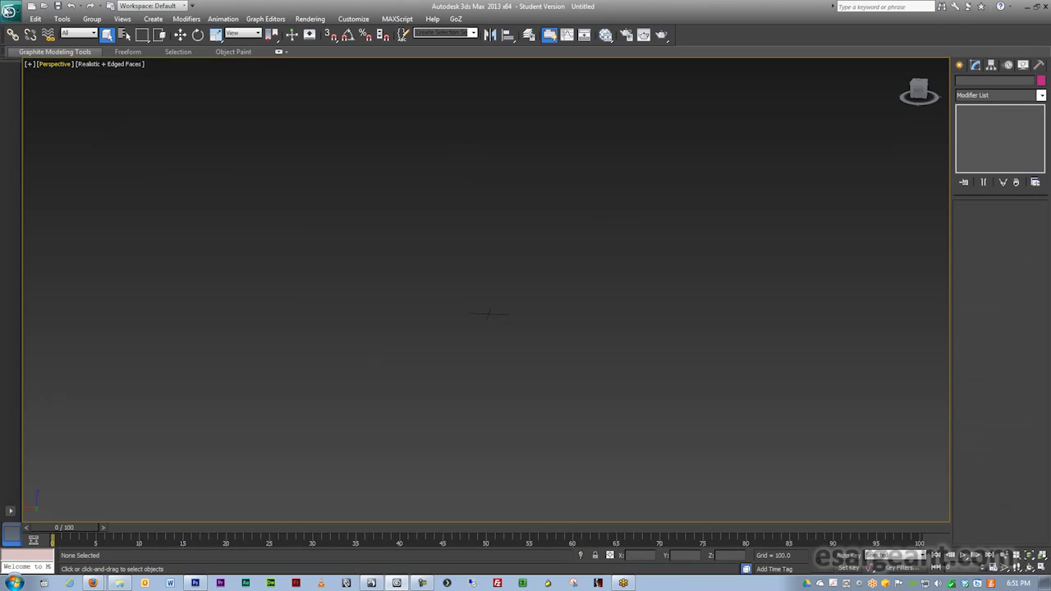
# - Import strawberryMudExport.obj from the example folder with both stem_0 and strawberry_0 included, keeping the current OBJ import options
pyautogui.click(11, 11)
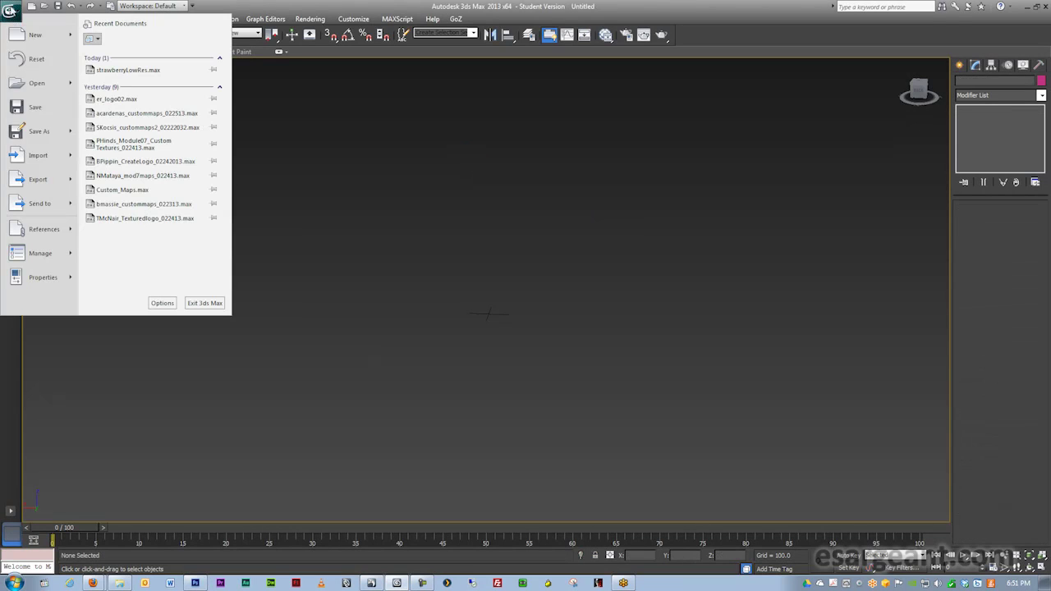
pyautogui.click(44, 159)
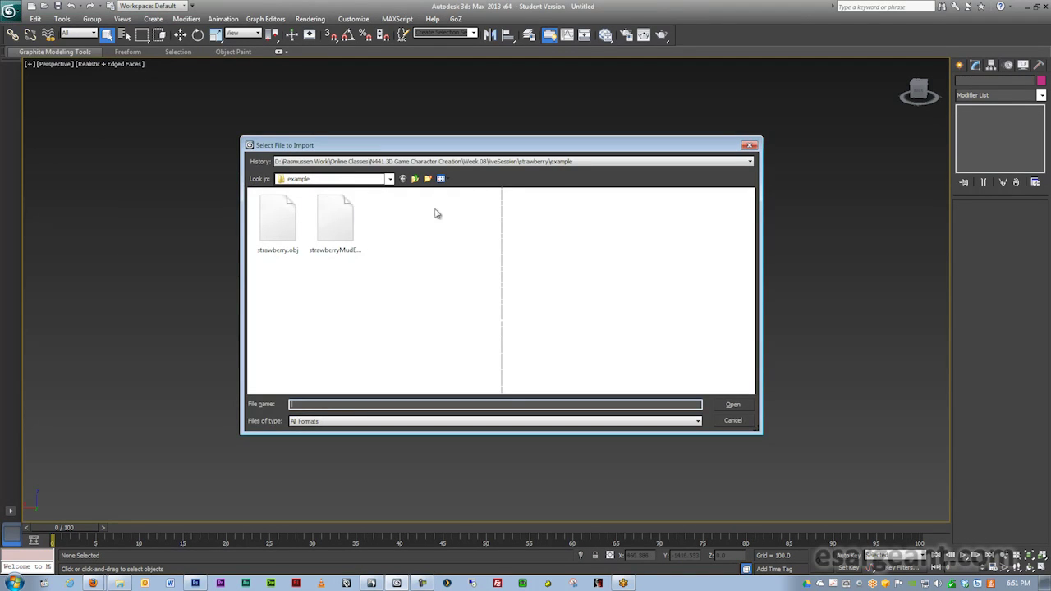
pyautogui.click(346, 239)
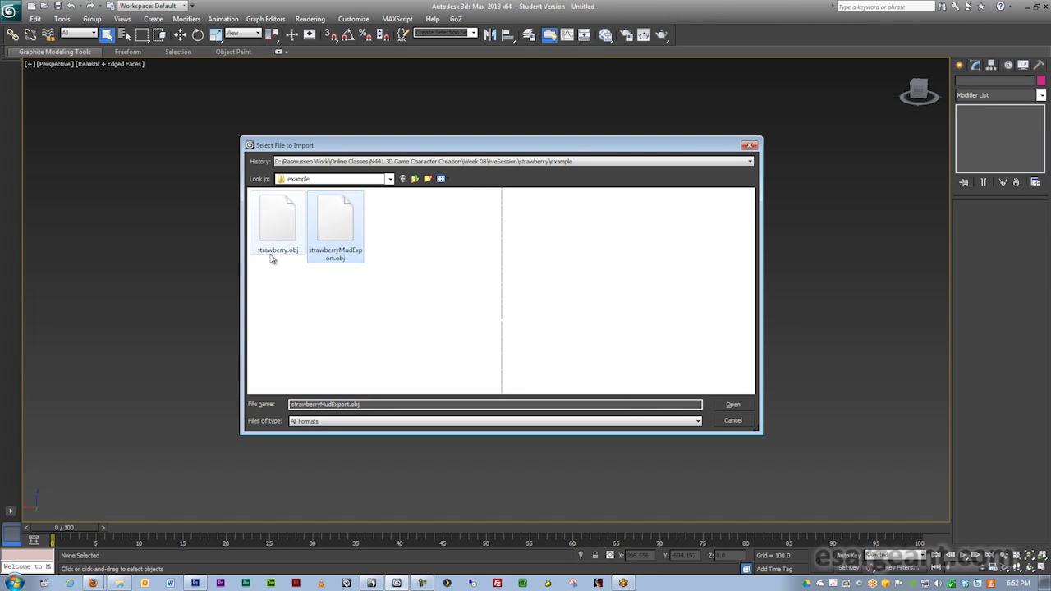
pyautogui.click(731, 405)
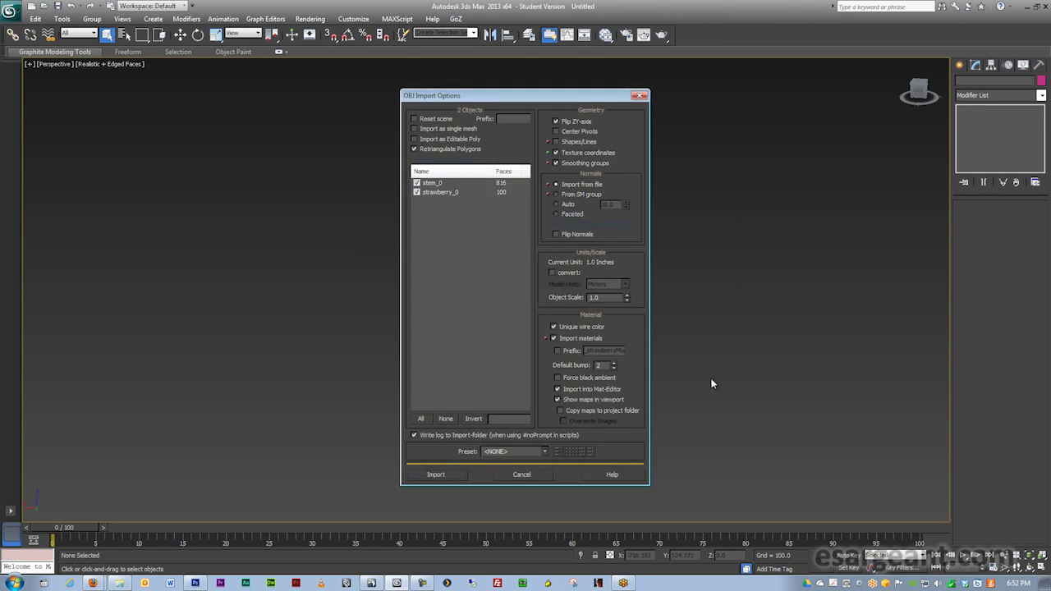
pyautogui.click(436, 474)
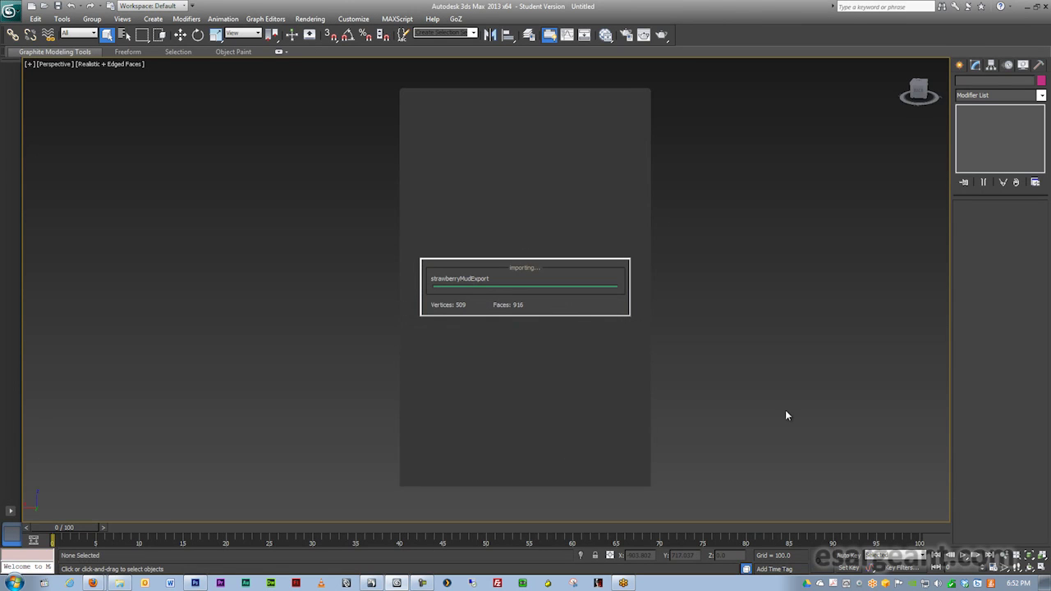
pyautogui.keyDown('alt'); pyautogui.moveTo(785, 415); pyautogui.dragTo(448, 310, button='middle'); pyautogui.keyUp('alt')
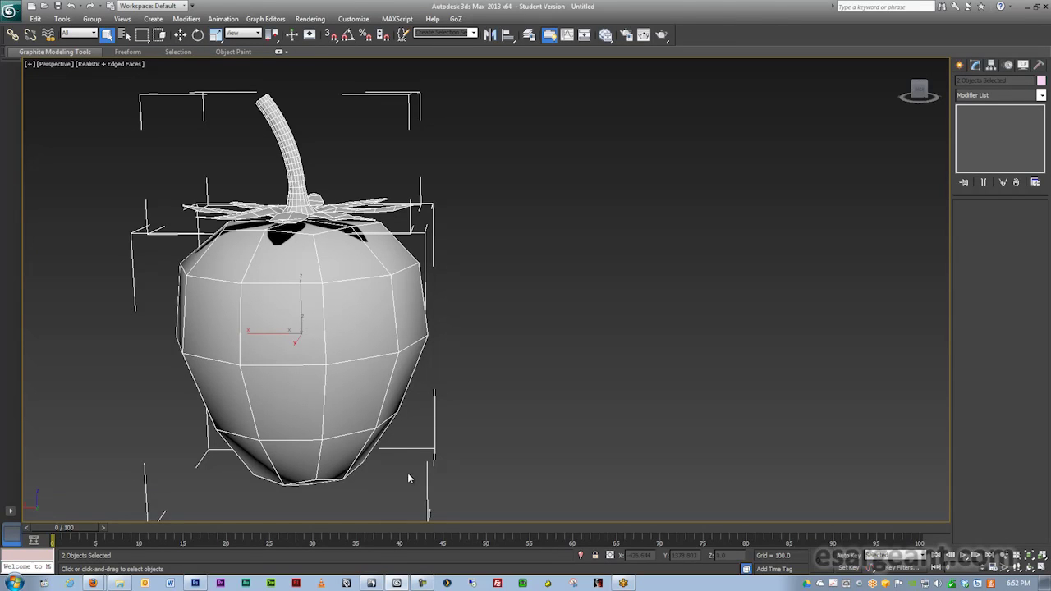
# - Switch to Mudbox to compare its low-level strawberry, then return to 3ds Max and view the imported model from another angle
pyautogui.moveTo(397, 584)
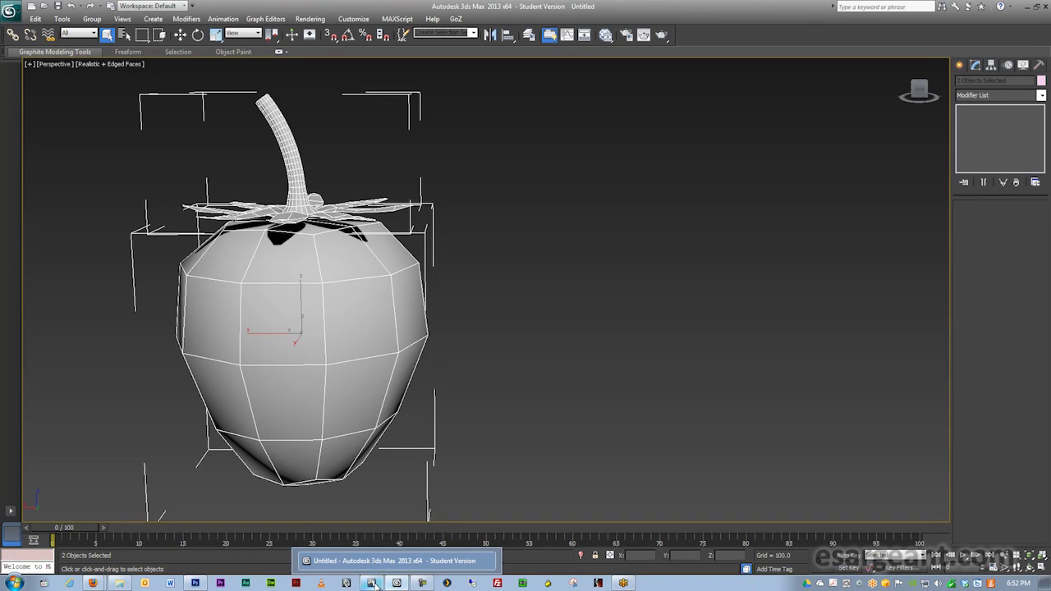
pyautogui.click(371, 583)
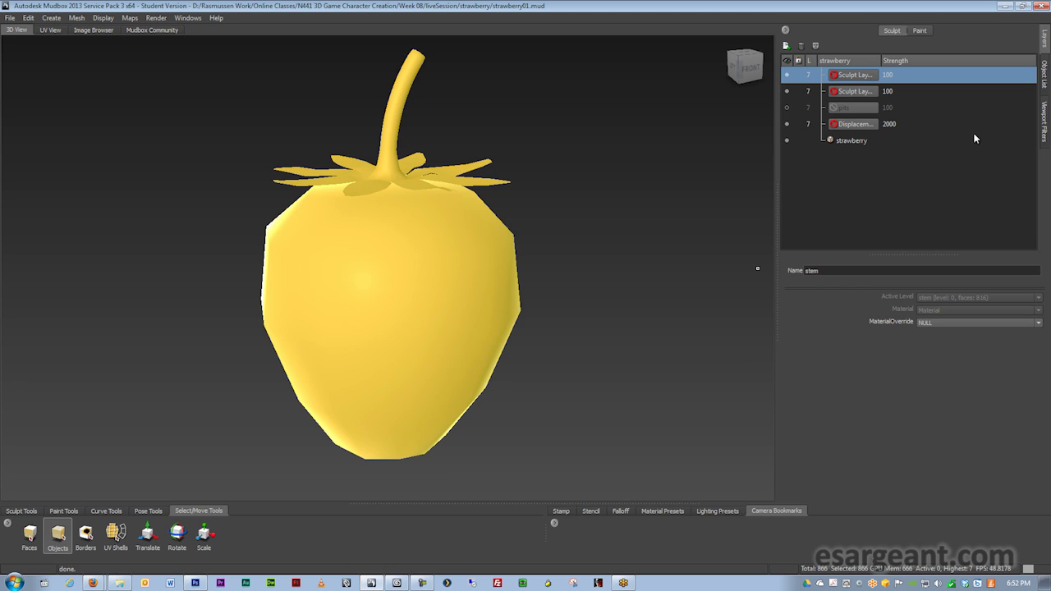
pyautogui.click(1004, 6)
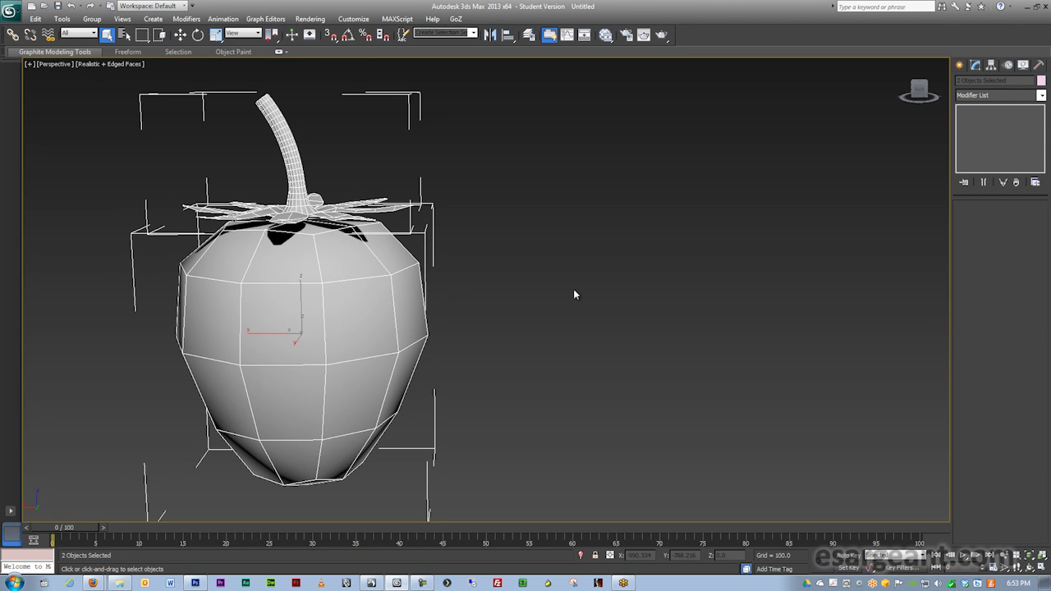
pyautogui.keyDown('alt'); pyautogui.moveTo(448, 198); pyautogui.dragTo(591, 214, button='middle'); pyautogui.keyUp('alt')
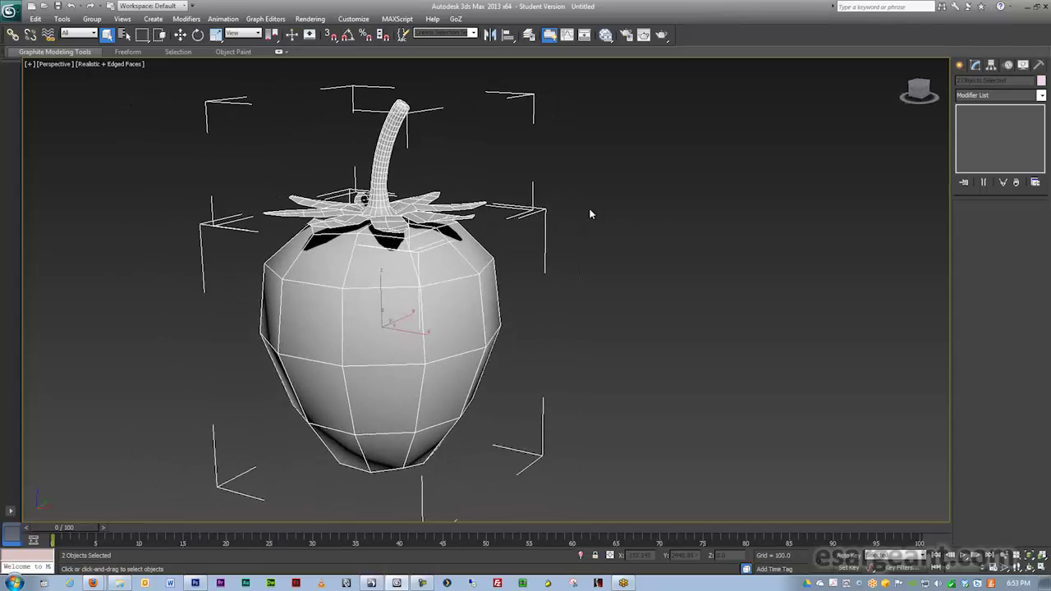
# - Deselect the imported objects, open the Slate Material Editor beside the model, and delete all material and map nodes from View1
pyautogui.click(648, 218)
pyautogui.press('m')
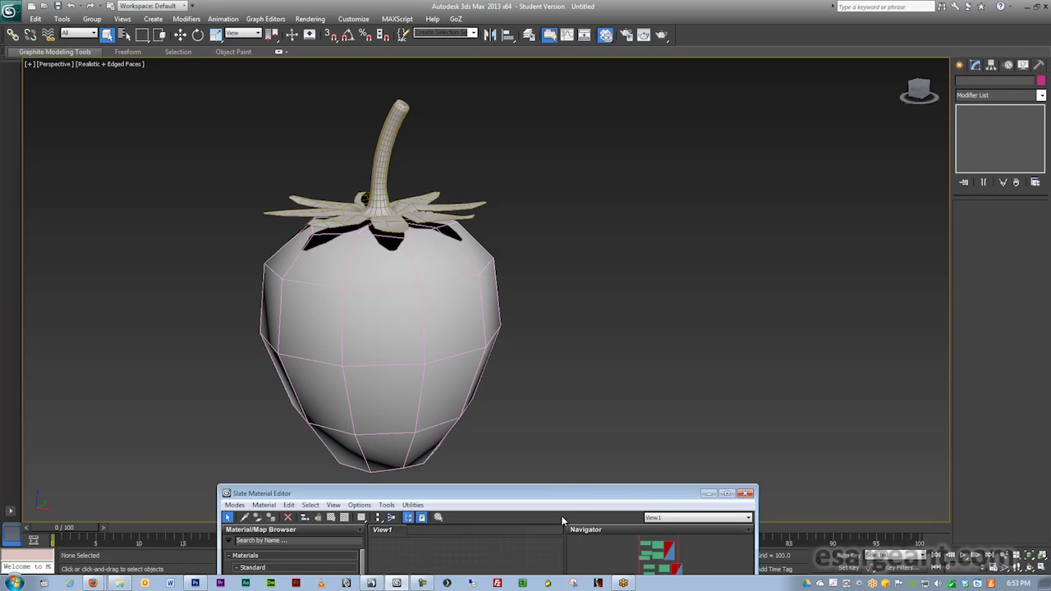
pyautogui.moveTo(570, 493); pyautogui.dragTo(803, 110)
pyautogui.moveTo(312, 236); pyautogui.dragTo(264, 247, button='middle')
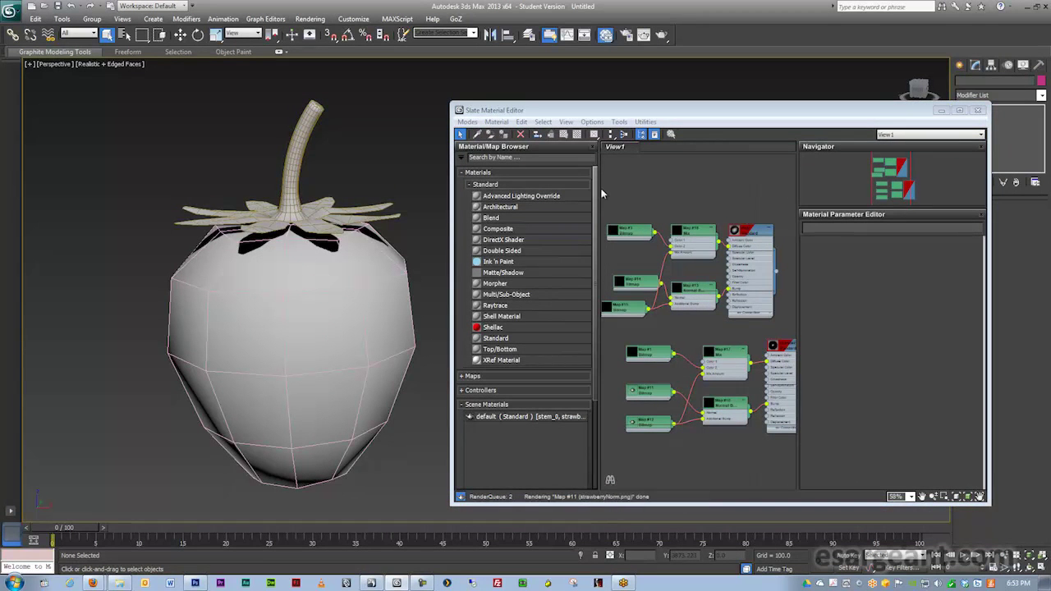
pyautogui.press('Delete')
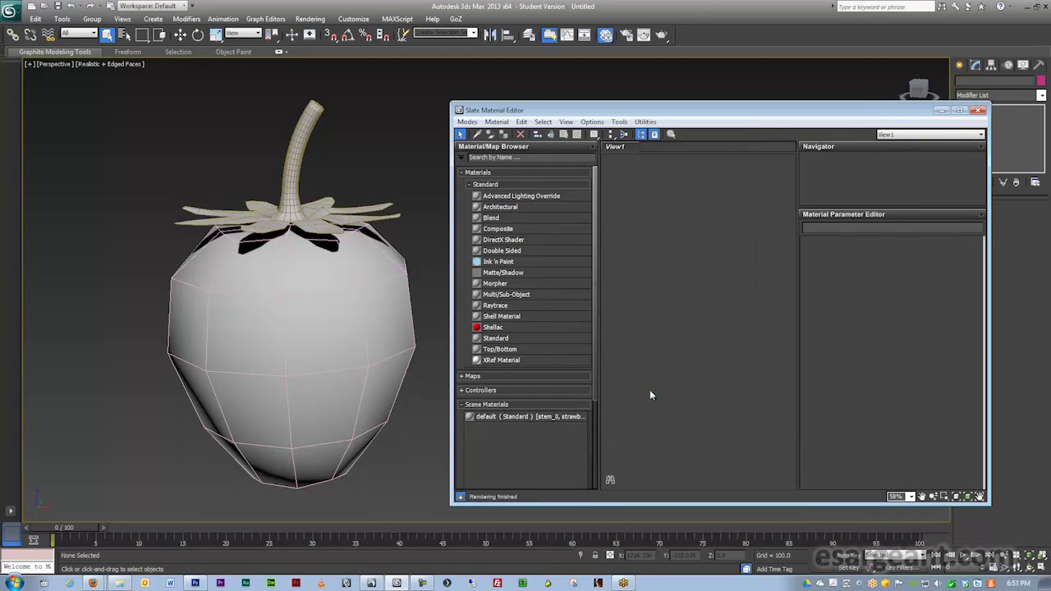
# - Add a Standard material to View1 beside the model and rename it strawberry
pyautogui.scroll(1, 699, 345)
pyautogui.moveTo(689, 111); pyautogui.dragTo(668, 97)
pyautogui.moveTo(291, 256)
pyautogui.mouseDown(button='middle')
pyautogui.moveTo(260, 239)
pyautogui.moveTo(280, 239)
pyautogui.mouseUp(button='middle')
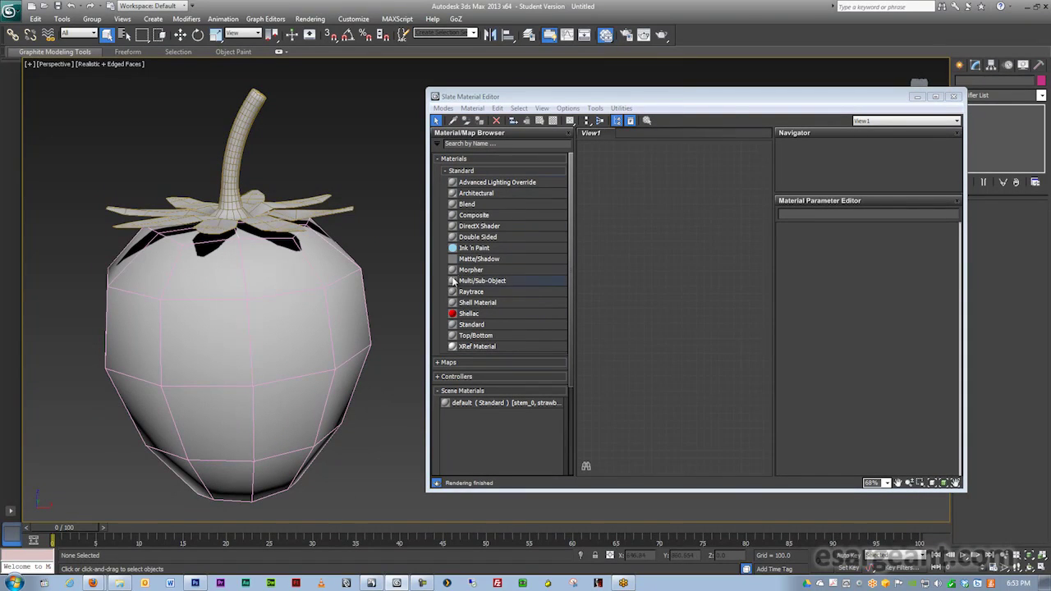
pyautogui.moveTo(453, 326); pyautogui.dragTo(655, 246)
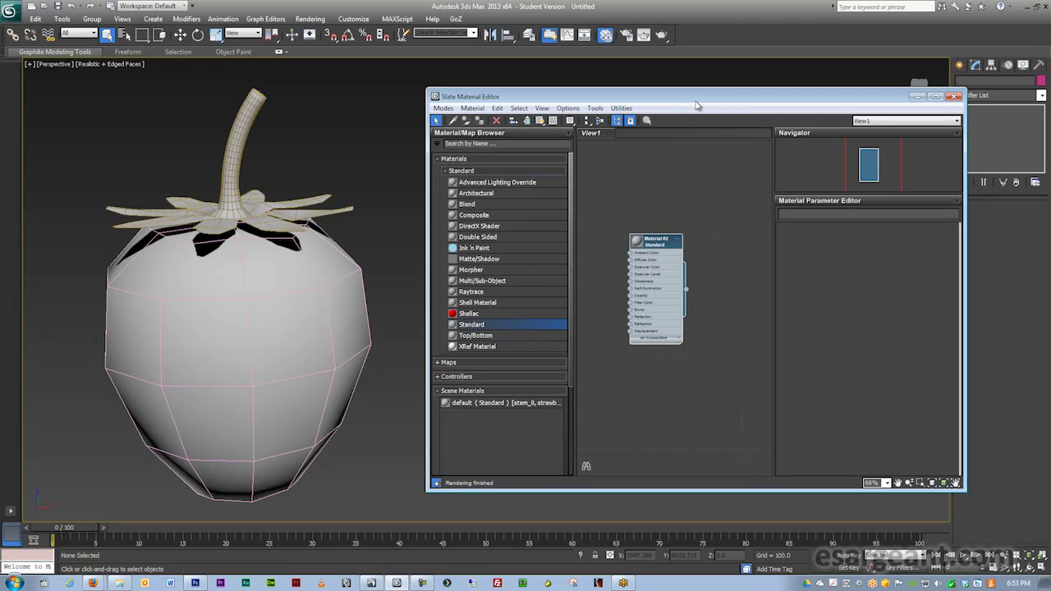
pyautogui.scroll(4, 640, 267)
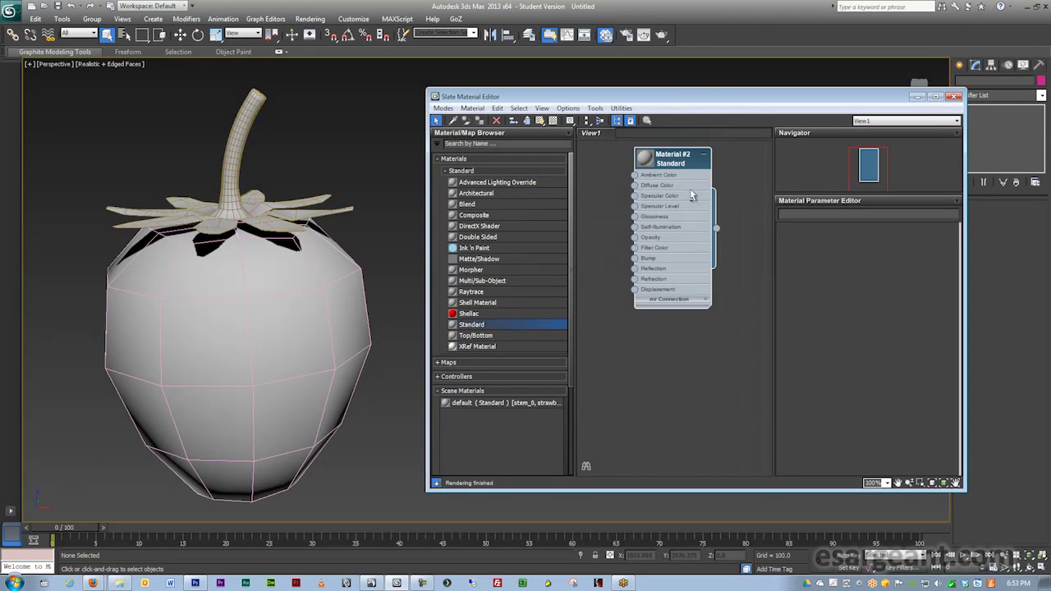
pyautogui.doubleClick(672, 183)
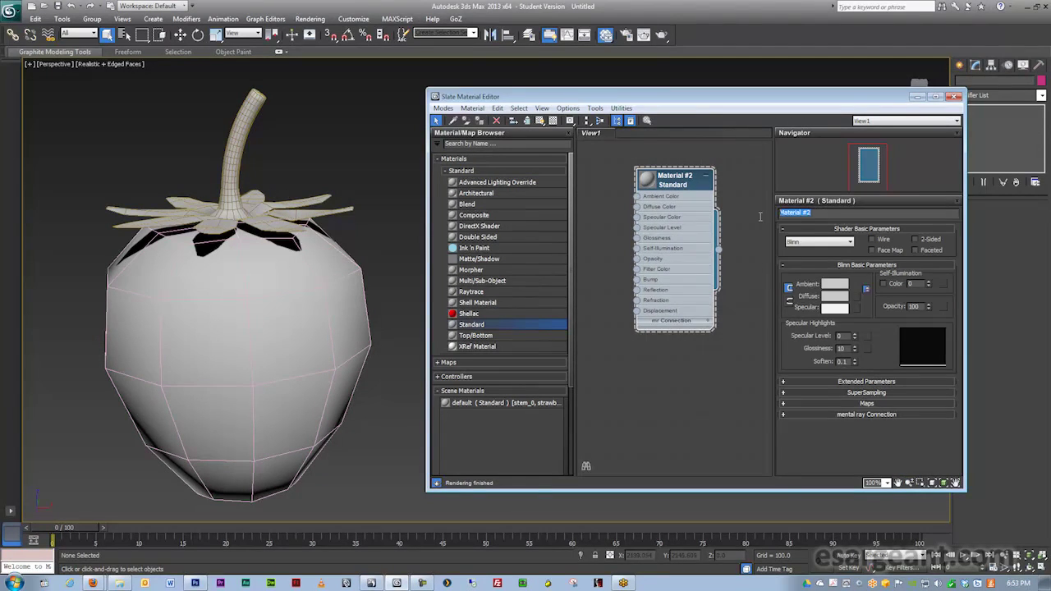
pyautogui.write('strawberry')
pyautogui.press('Return')
pyautogui.moveTo(685, 182); pyautogui.dragTo(674, 204)
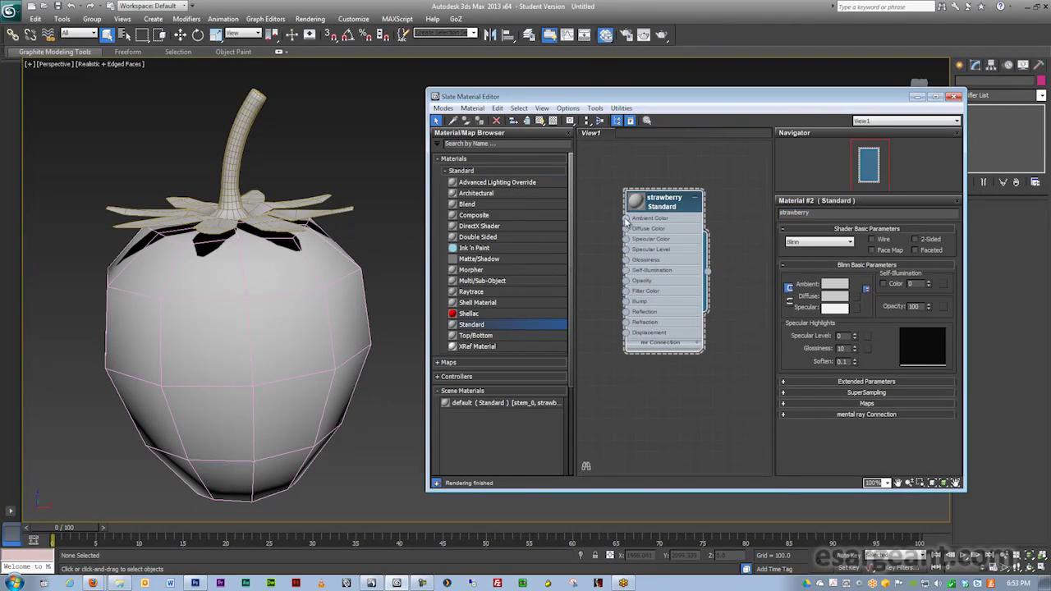
# - Assign a Bitmap to the strawberry material's Diffuse Color, loading Default Material_Default Material_diffuse.tif from the strawberry01-files folder under Week 08/liveSession/strawberry
pyautogui.doubleClick(626, 229)
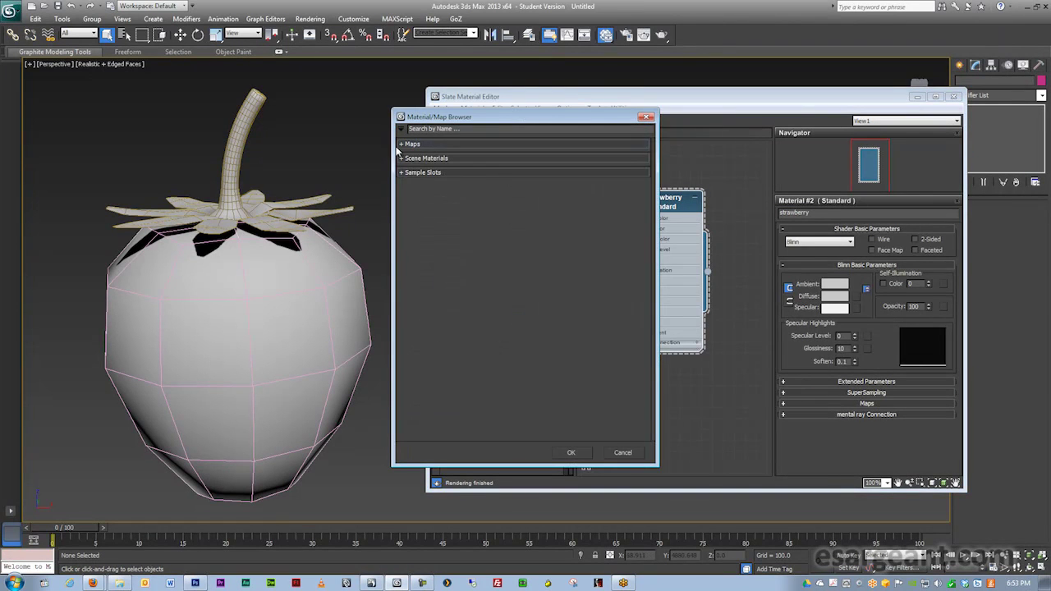
pyautogui.click(403, 144)
pyautogui.doubleClick(436, 167)
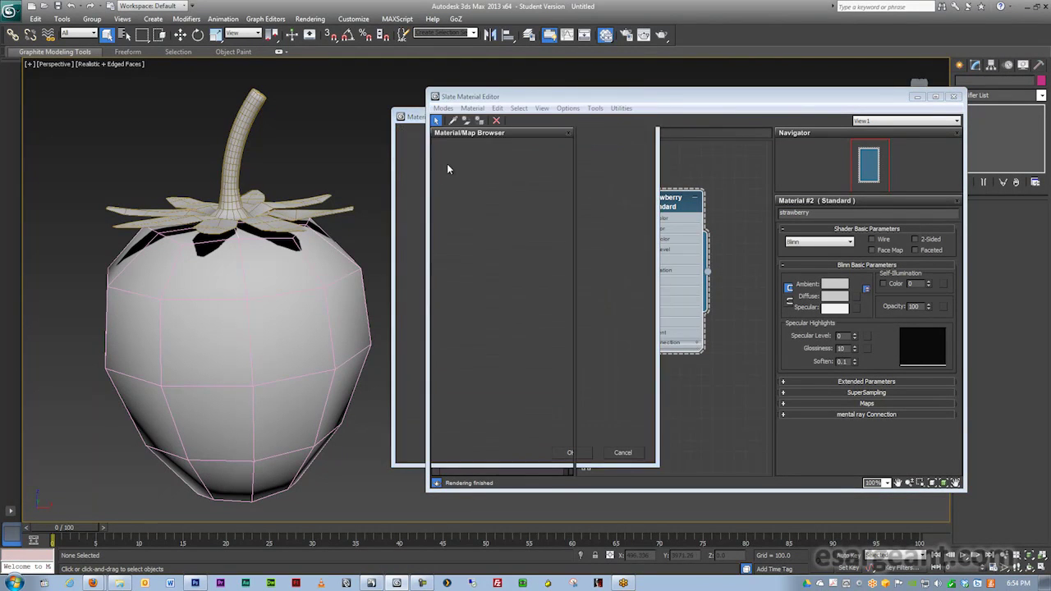
pyautogui.click(396, 179)
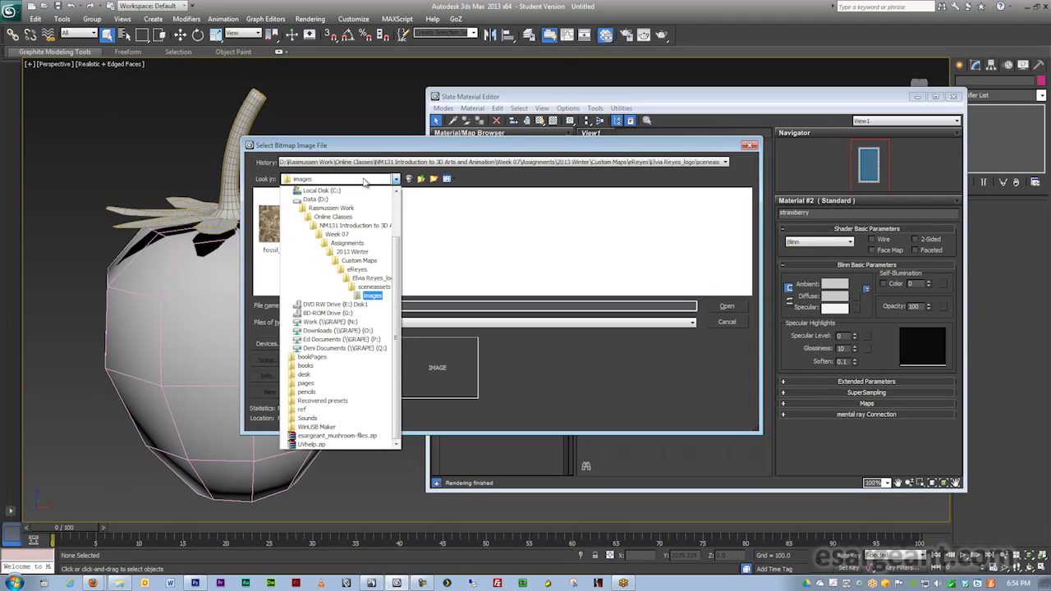
pyautogui.click(339, 227)
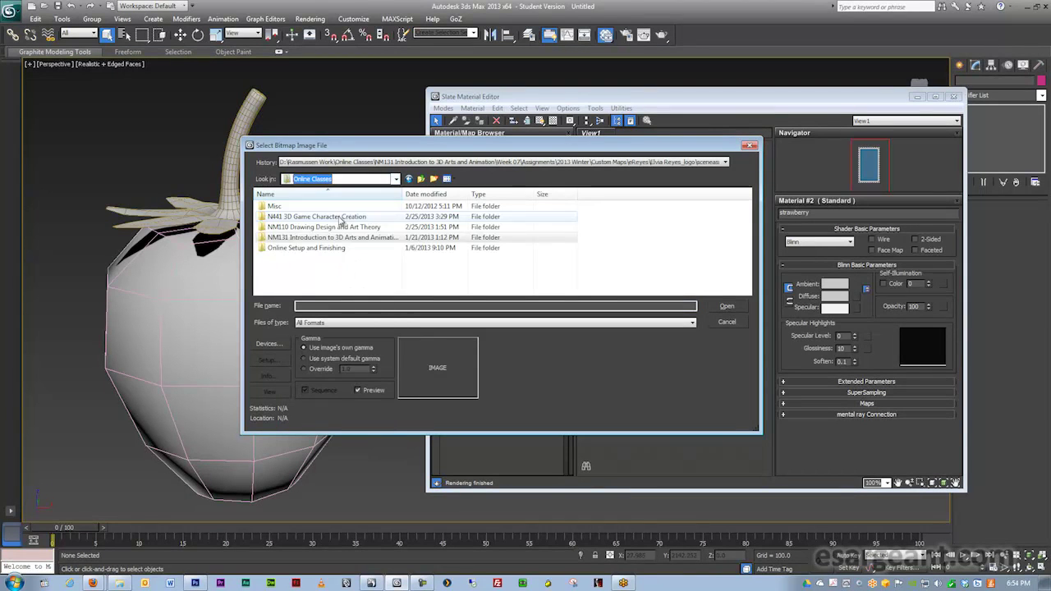
pyautogui.doubleClick(284, 214)
pyautogui.doubleClick(283, 278)
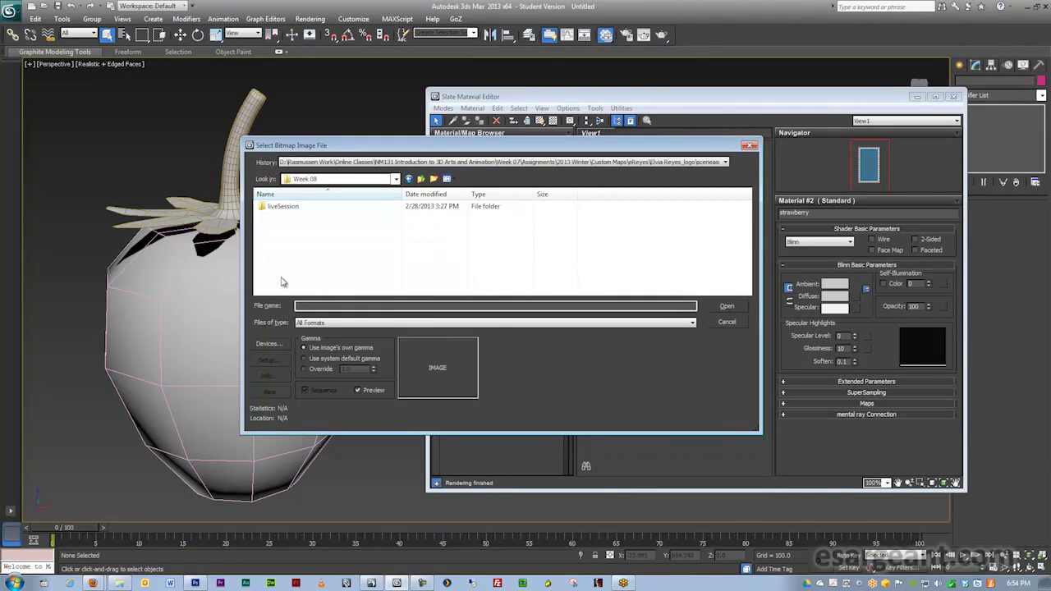
pyautogui.doubleClick(294, 207)
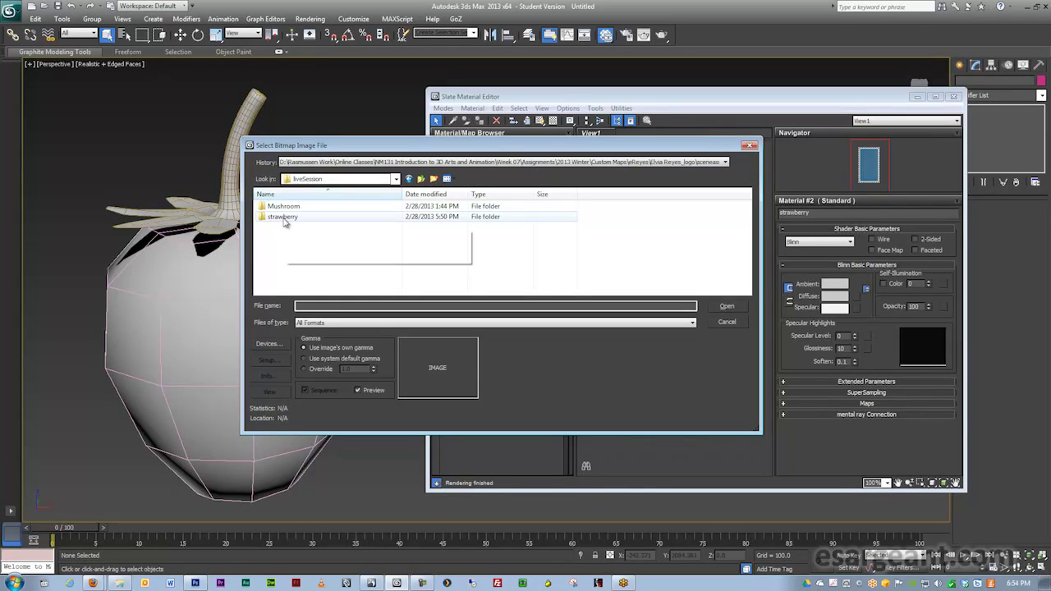
pyautogui.doubleClick(282, 217)
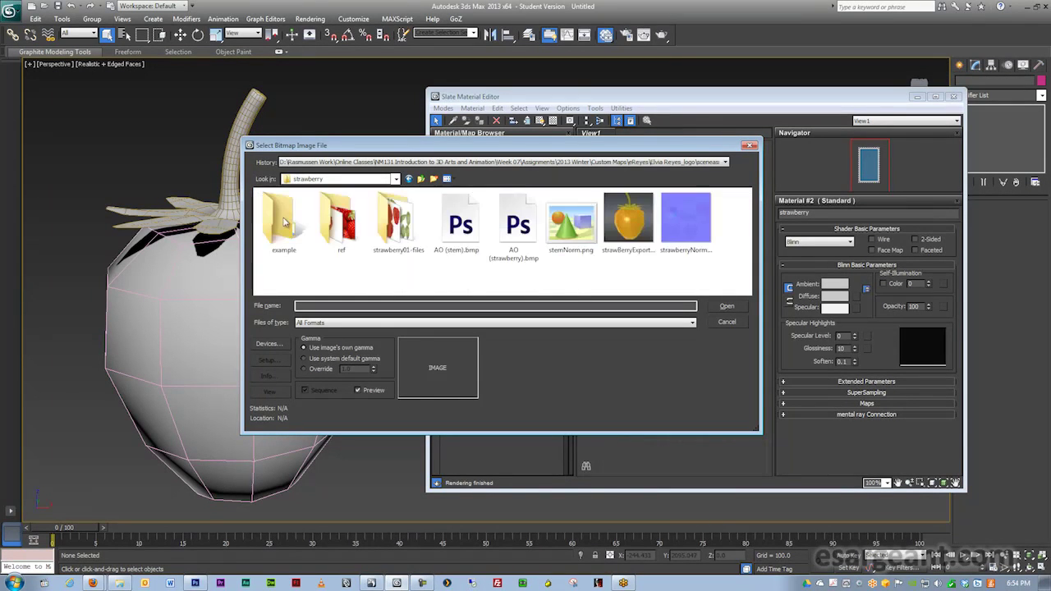
pyautogui.doubleClick(402, 220)
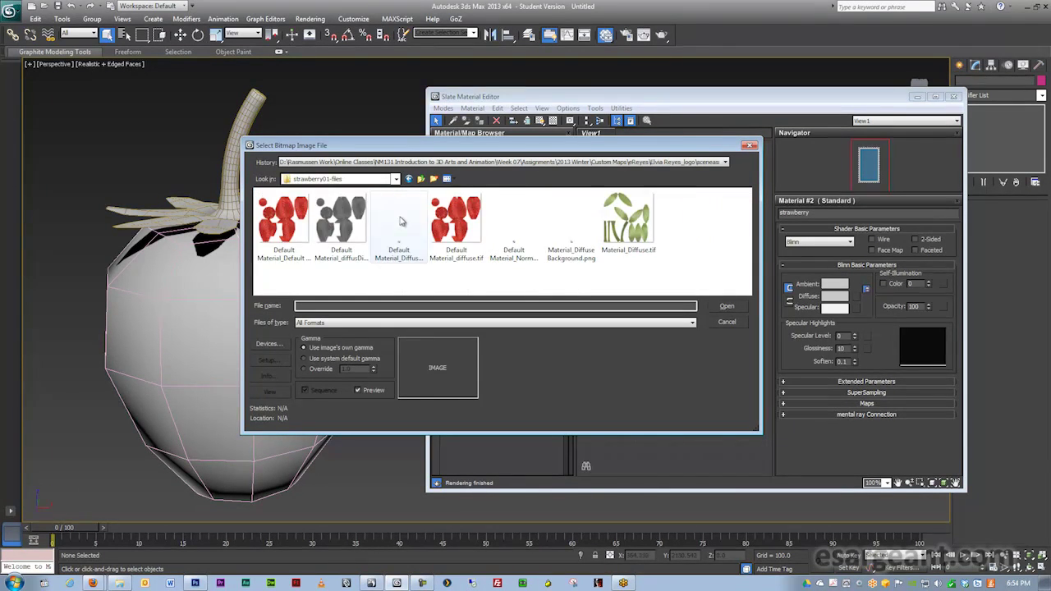
pyautogui.click(286, 220)
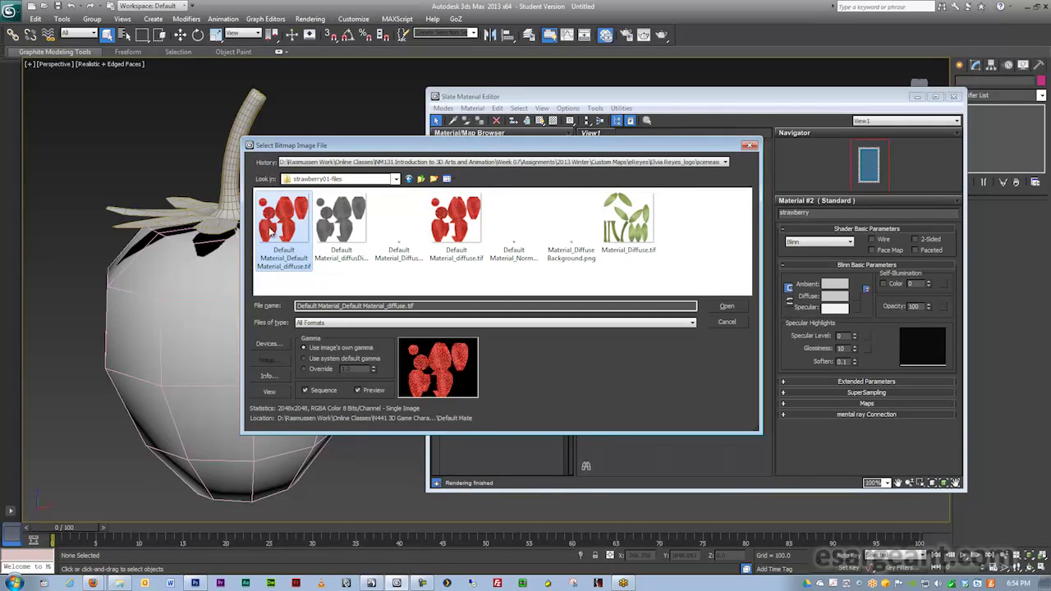
pyautogui.doubleClick(270, 232)
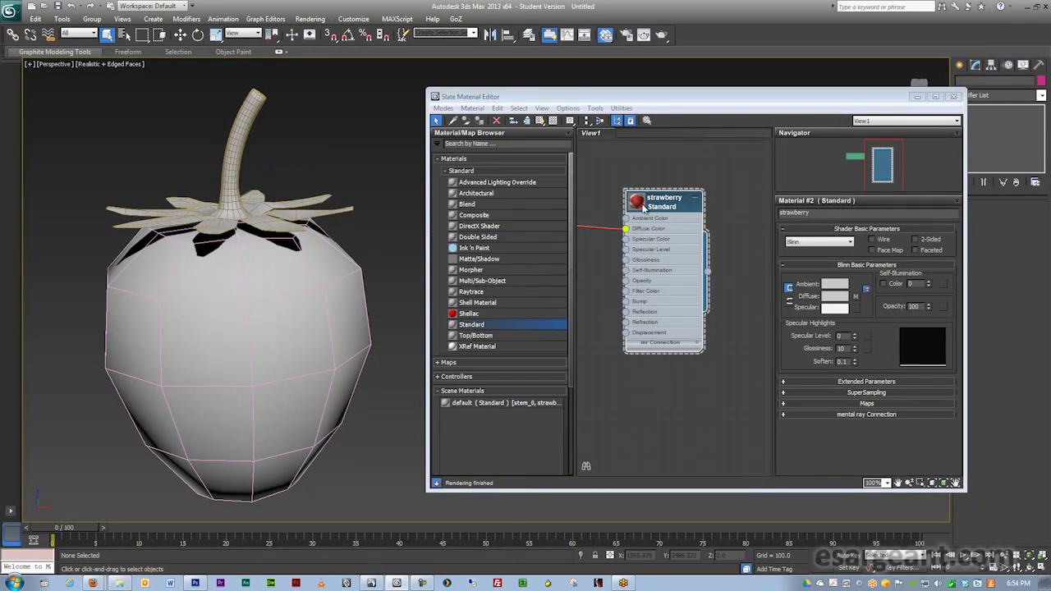
# - Enlarge the Slate Material Editor and bring both the bitmap node and the strawberry material node into view
pyautogui.moveTo(648, 228); pyautogui.dragTo(683, 231, button='middle')
pyautogui.moveTo(652, 100); pyautogui.dragTo(601, 54)
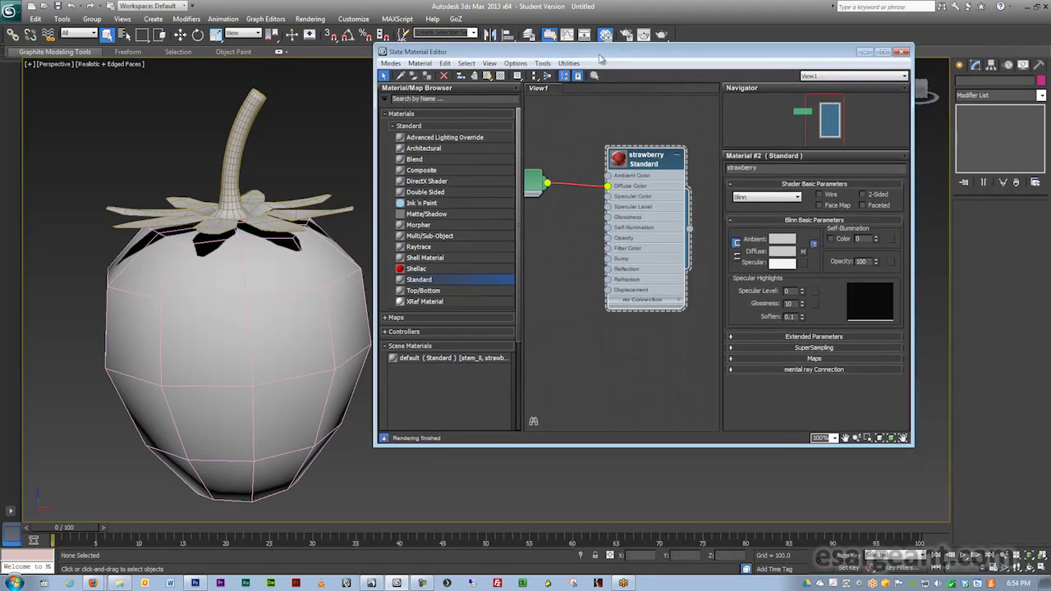
pyautogui.moveTo(913, 445); pyautogui.dragTo(1006, 521)
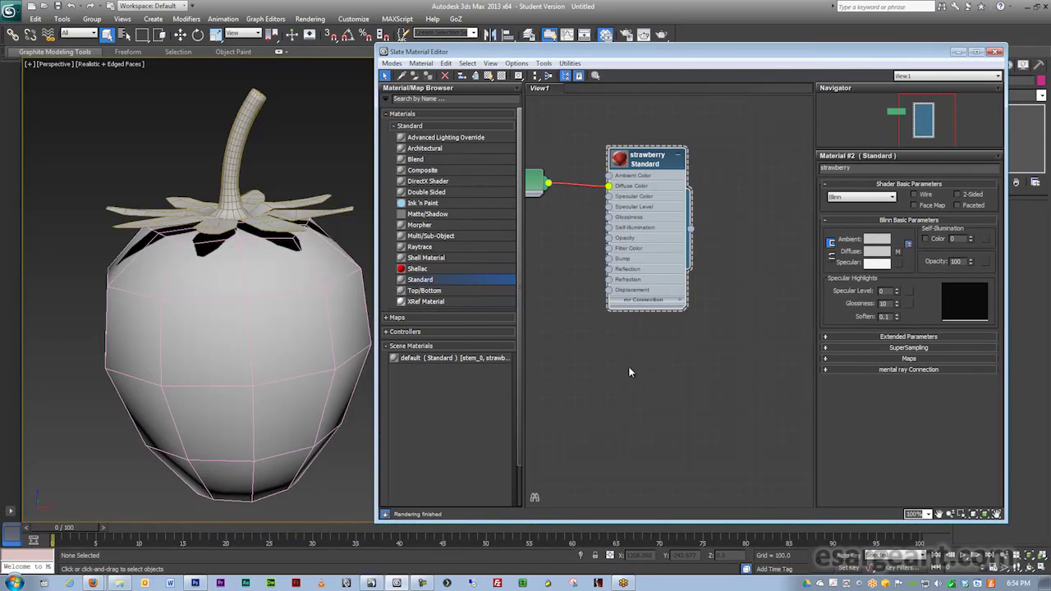
pyautogui.hotkey('alt', 'w')
pyautogui.moveTo(630, 363); pyautogui.dragTo(685, 395, button='middle')
pyautogui.moveTo(643, 343); pyautogui.dragTo(690, 374, button='middle')
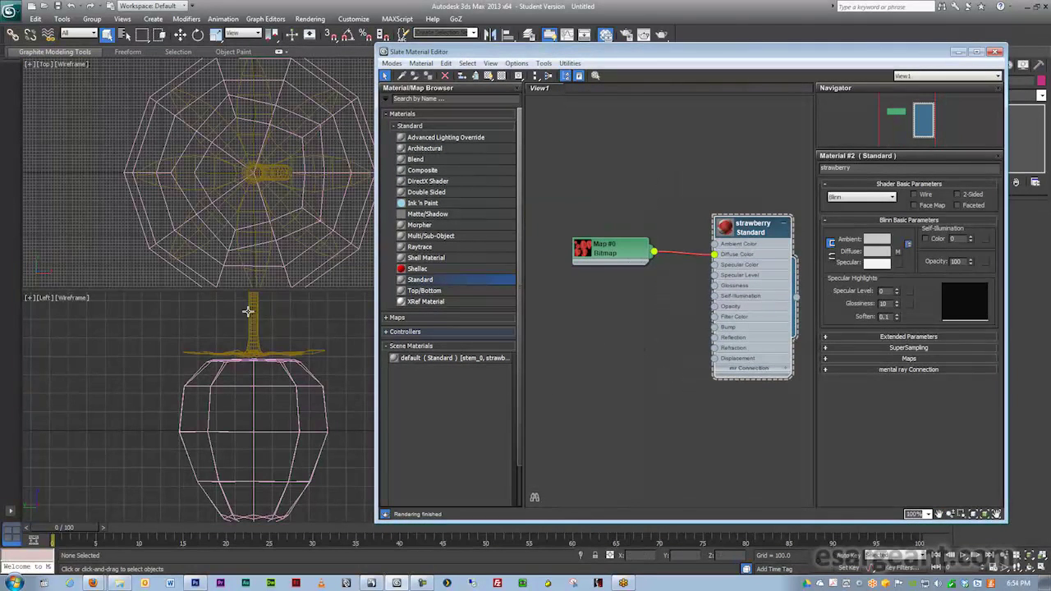
# - Restore the maximized Perspective viewport and put the Slate Material Editor back beside the model
pyautogui.hotkey('alt', 'space')
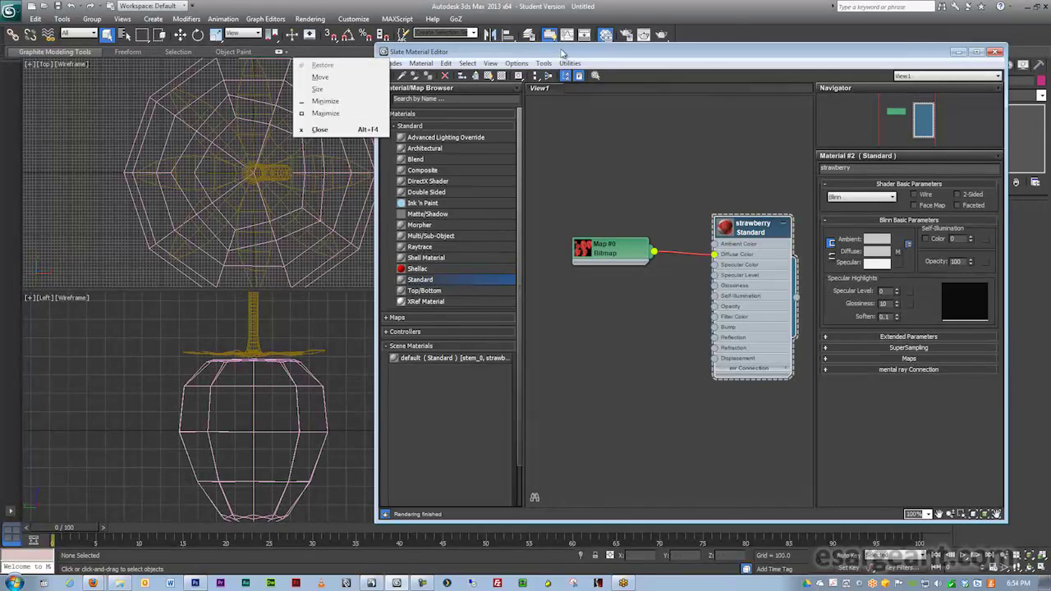
pyautogui.moveTo(562, 52); pyautogui.dragTo(529, 458)
pyautogui.rightClick(700, 390)
pyautogui.hotkey('alt', 'w')
pyautogui.moveTo(889, 457); pyautogui.dragTo(906, 54)
pyautogui.hotkey('alt', 'z')
pyautogui.scroll(1, 653, 279)
# - Assign the strawberry material to the strawberry mesh and set the viewport to Realistic Materials with Maps
pyautogui.moveTo(174, 306); pyautogui.dragTo(146, 296, button='middle')
pyautogui.click(129, 312)
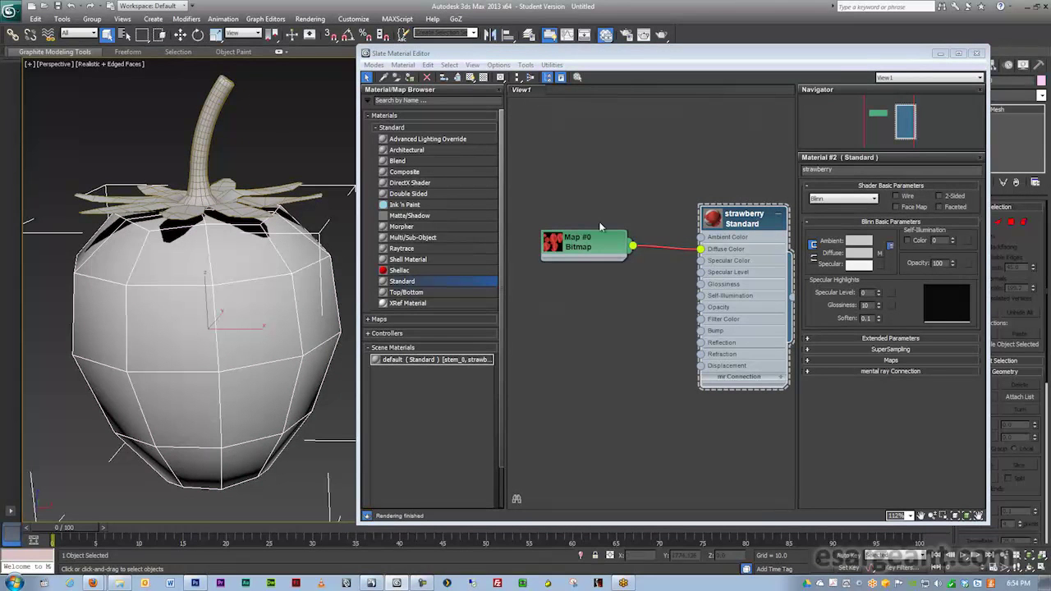
pyautogui.click(412, 77)
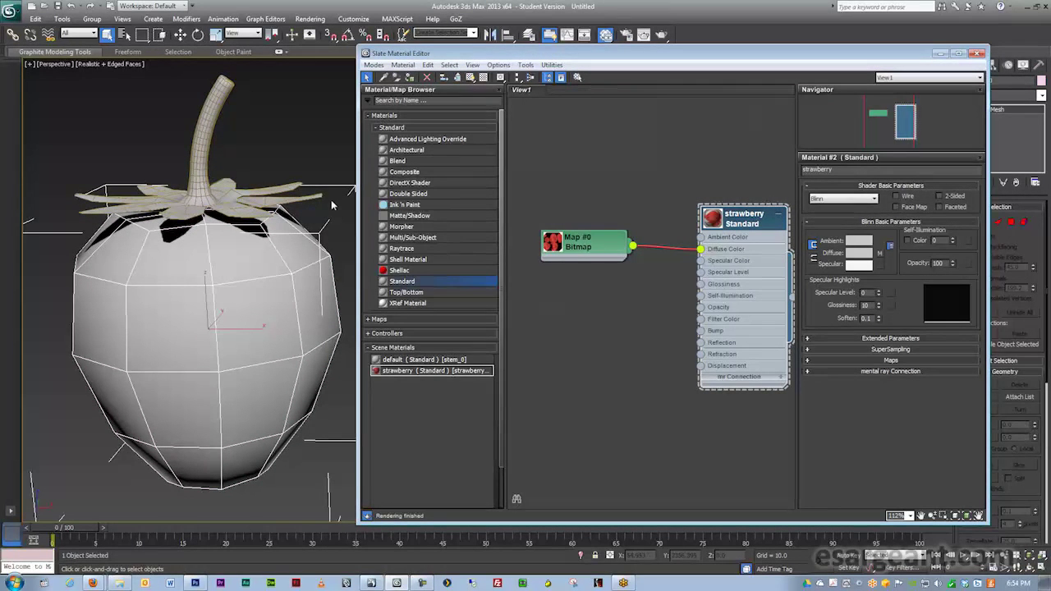
pyautogui.keyDown('alt'); pyautogui.moveTo(332, 206); pyautogui.dragTo(135, 130, button='middle'); pyautogui.keyUp('alt')
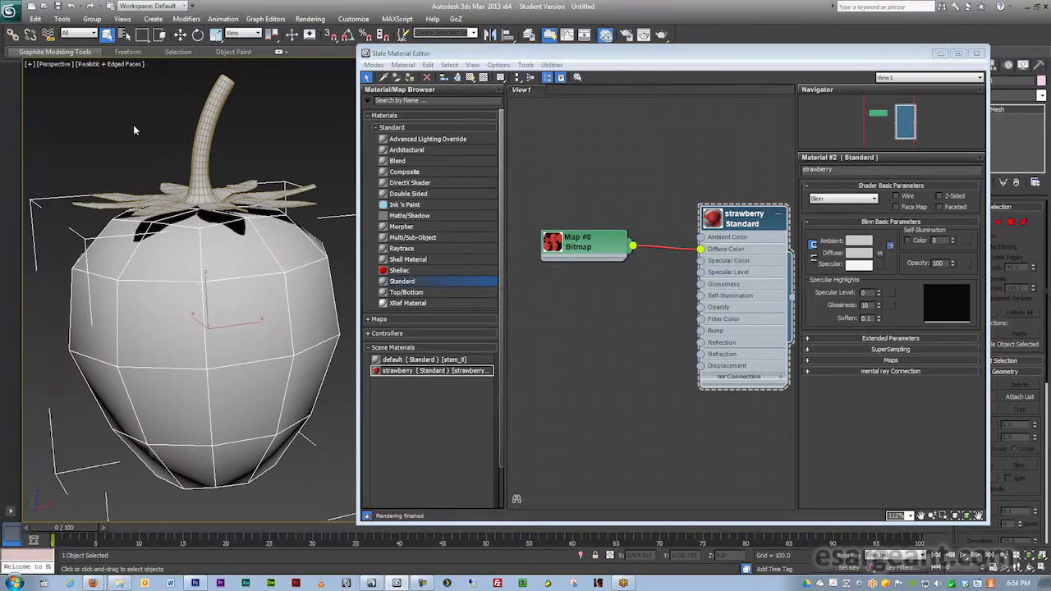
pyautogui.click(113, 64)
pyautogui.moveTo(189, 223)
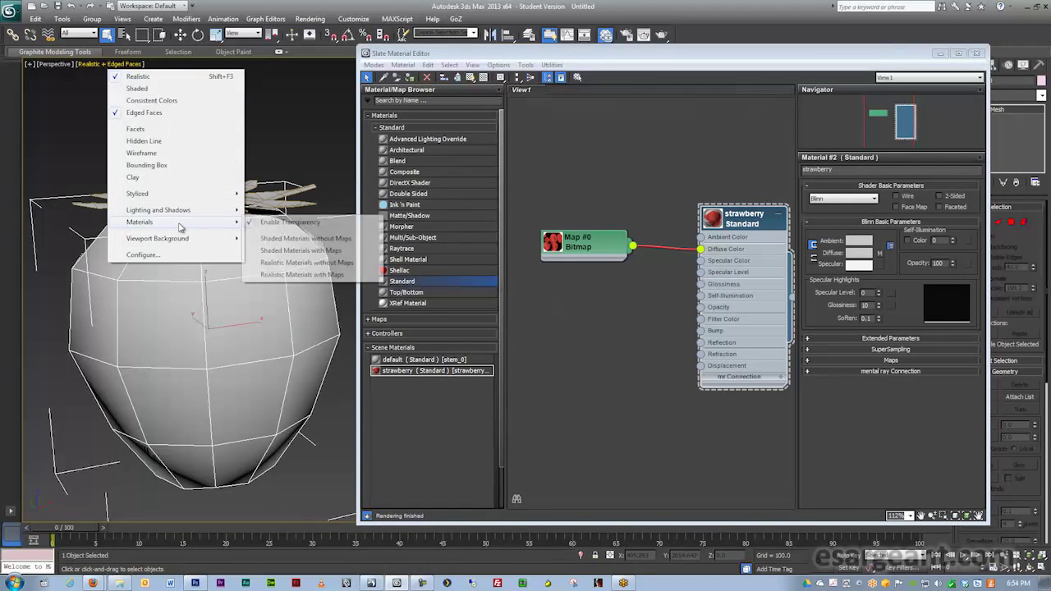
pyautogui.click(324, 275)
pyautogui.keyDown('alt'); pyautogui.moveTo(226, 272); pyautogui.dragTo(205, 220, button='middle'); pyautogui.keyUp('alt')
pyautogui.moveTo(204, 220)
pyautogui.mouseDown(button='middle')
pyautogui.moveTo(208, 211)
pyautogui.moveTo(189, 215)
pyautogui.moveTo(212, 207)
pyautogui.mouseUp(button='middle')
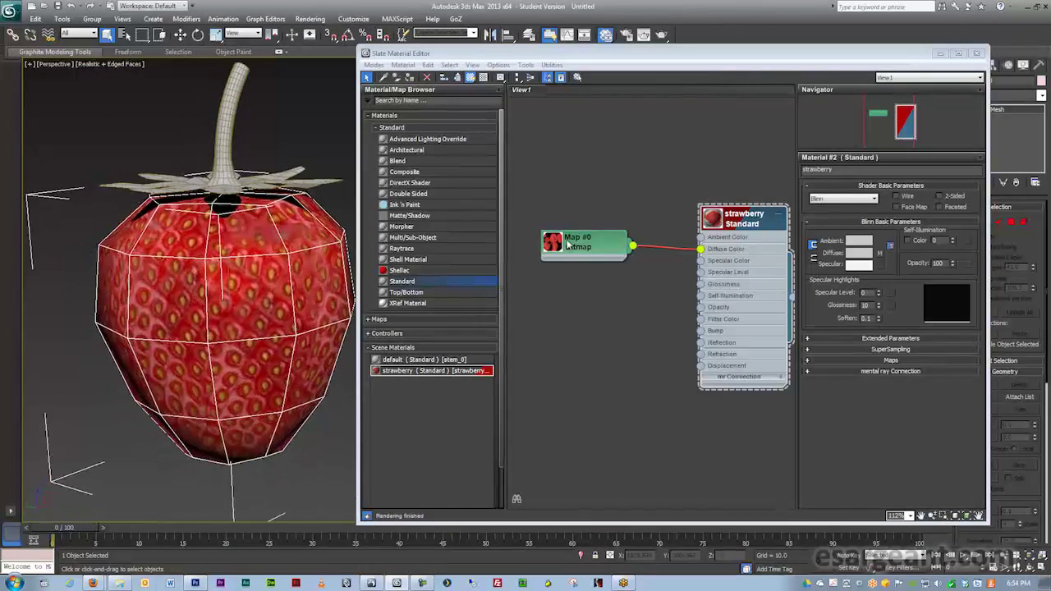
# - Reposition the diffuse bitmap node and delete its connection to the strawberry material's Diffuse Color
pyautogui.moveTo(615, 251); pyautogui.dragTo(580, 251)
pyautogui.scroll(-3, 661, 275)
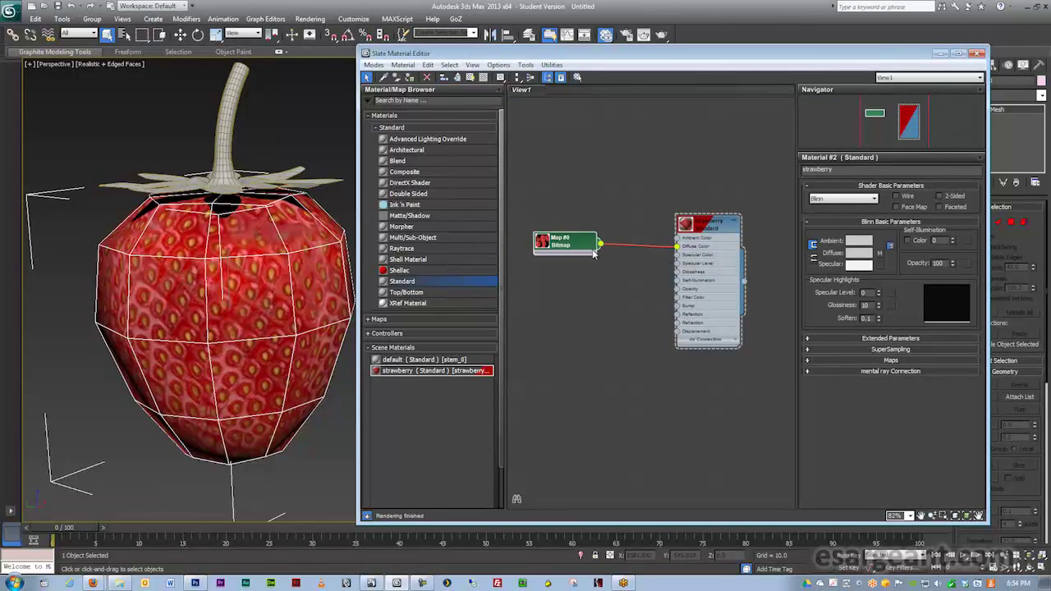
pyautogui.moveTo(583, 251); pyautogui.dragTo(582, 233)
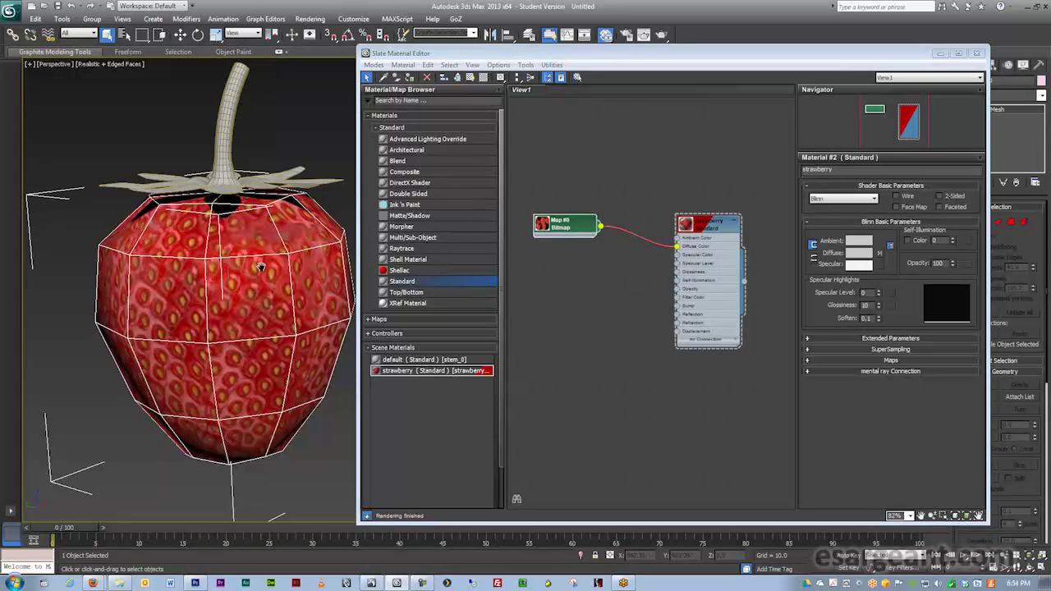
pyautogui.keyDown('alt'); pyautogui.moveTo(246, 271); pyautogui.dragTo(255, 271, button='middle'); pyautogui.keyUp('alt')
pyautogui.scroll(2, 256, 272)
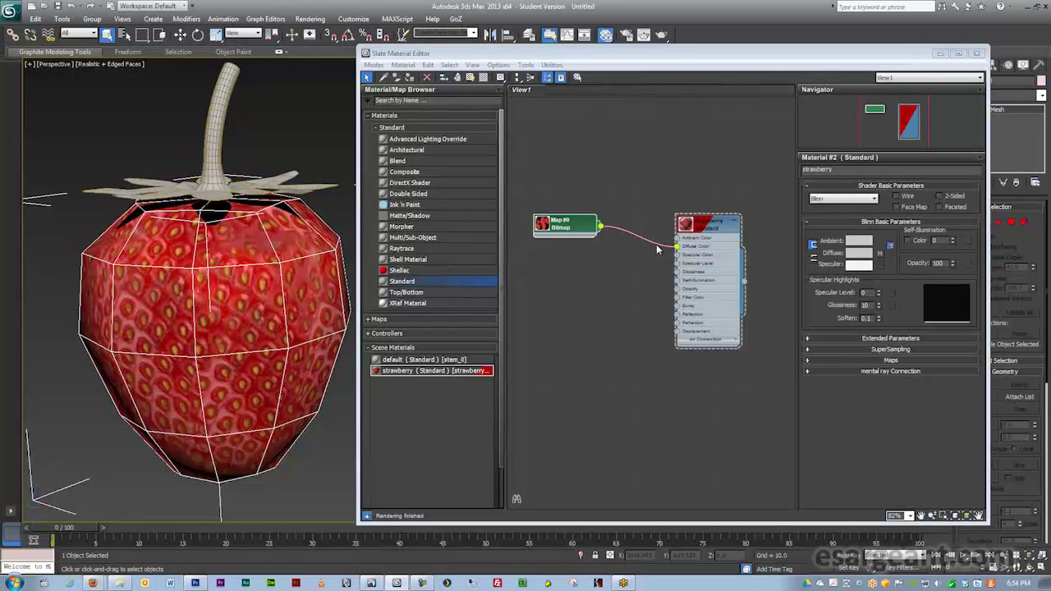
pyautogui.click(658, 244)
pyautogui.press('Delete')
pyautogui.moveTo(217, 245)
pyautogui.keyDown('alt'); pyautogui.mouseDown(button='middle')
pyautogui.moveTo(223, 251)
pyautogui.moveTo(207, 233)
pyautogui.mouseUp(button='middle'); pyautogui.keyUp('alt')
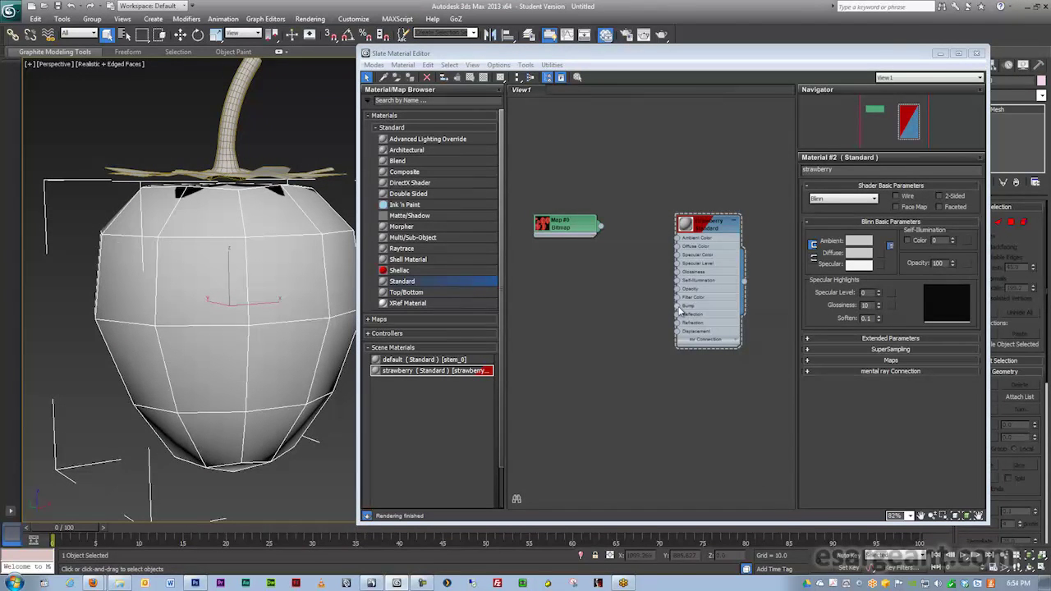
# - Expand the strawberry material's map slots and assign a Normal Bump map to Bump
pyautogui.moveTo(704, 228); pyautogui.dragTo(694, 228)
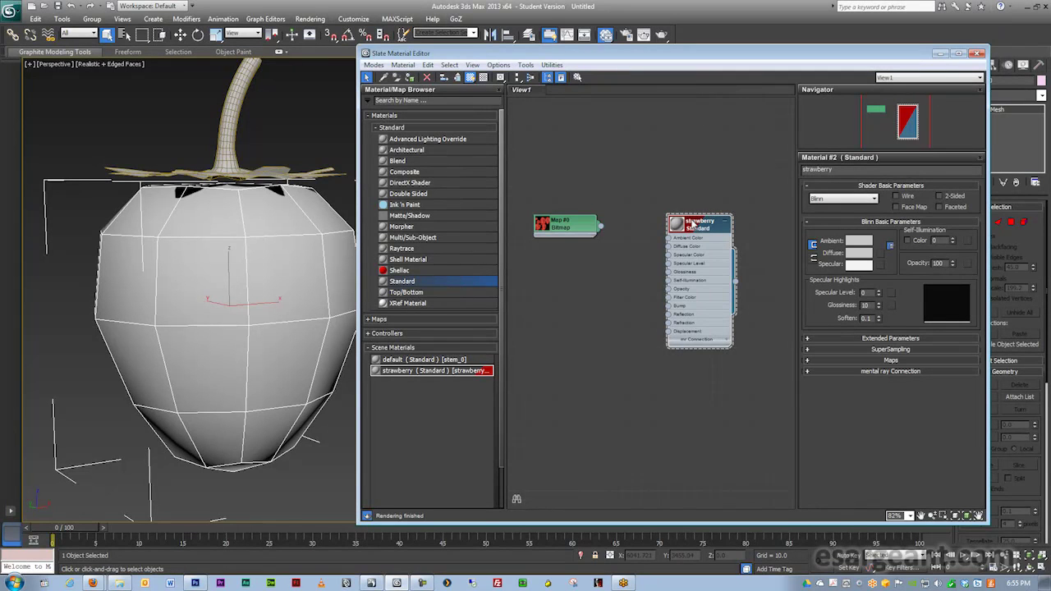
pyautogui.click(807, 362)
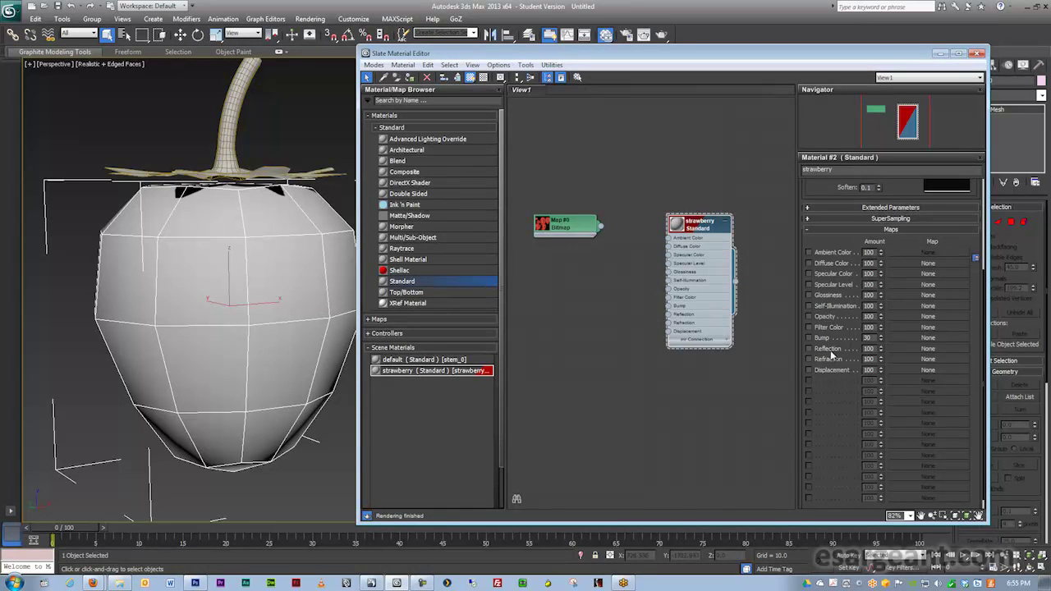
pyautogui.click(927, 337)
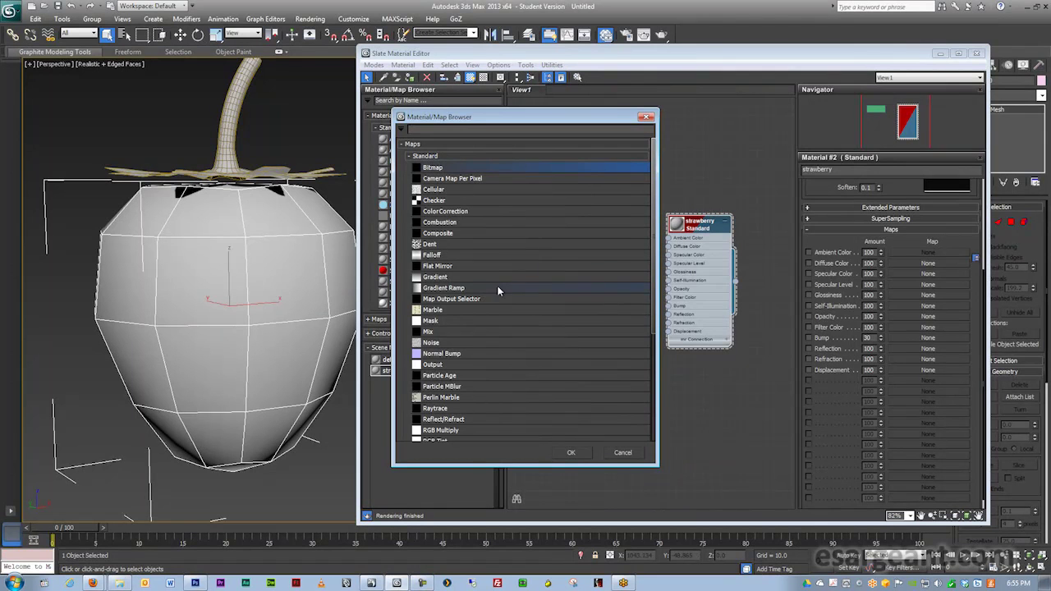
pyautogui.doubleClick(441, 355)
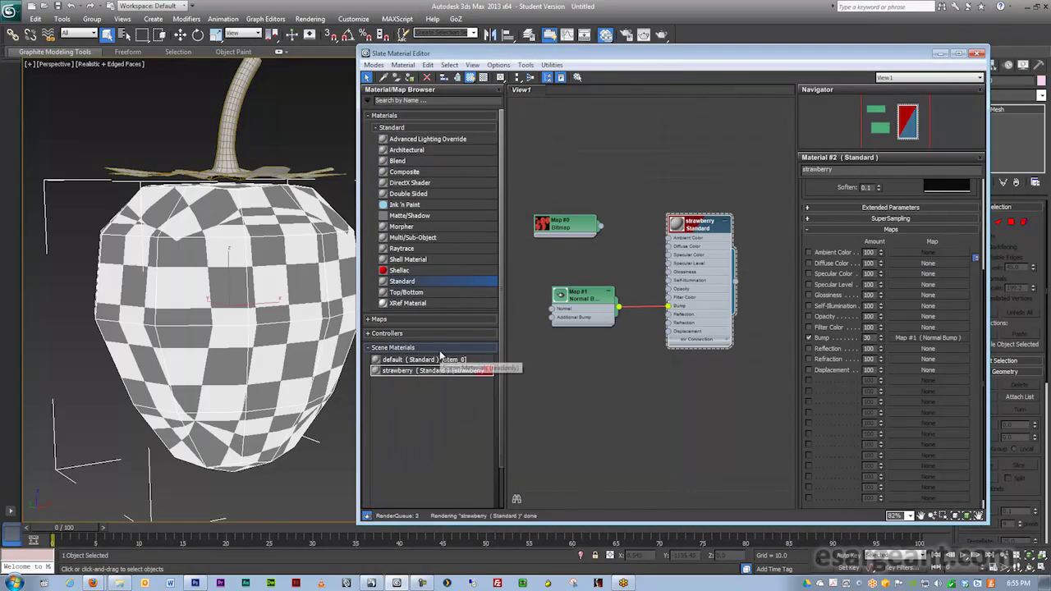
# - Load strawberryNorm.png from the strawberry folder as a Bitmap into the Normal input of the Normal Bump map
pyautogui.scroll(2, 648, 311)
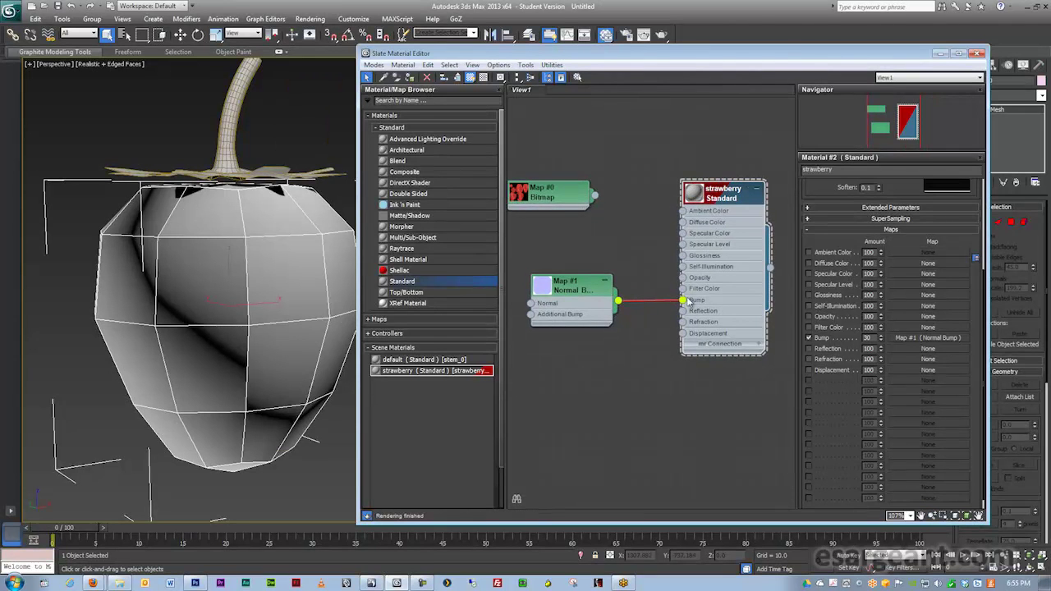
pyautogui.moveTo(609, 333)
pyautogui.mouseDown(button='middle')
pyautogui.moveTo(661, 355)
pyautogui.moveTo(665, 334)
pyautogui.mouseUp(button='middle')
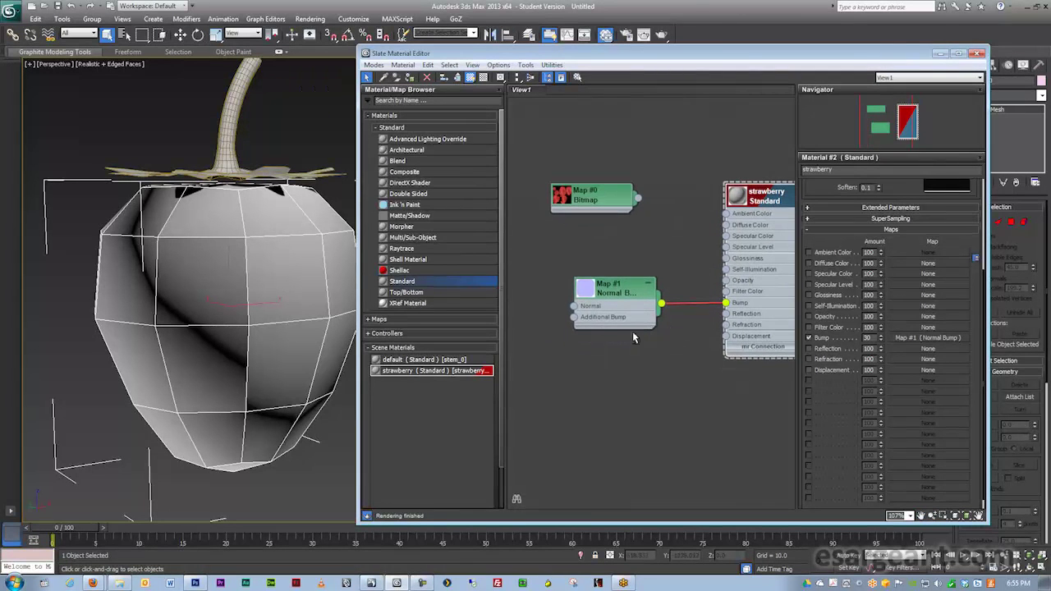
pyautogui.click(573, 309)
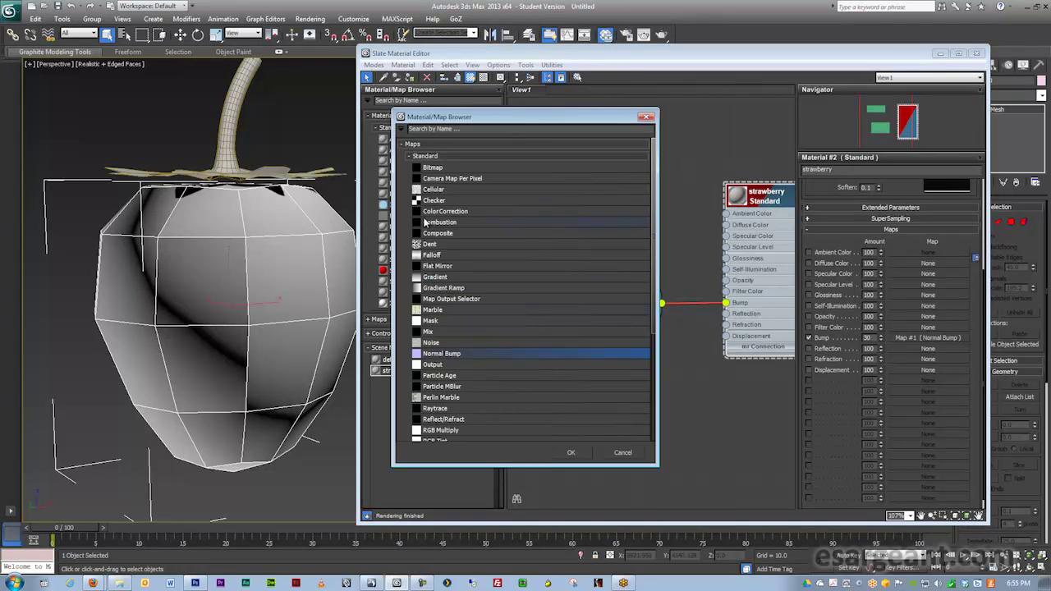
pyautogui.doubleClick(435, 168)
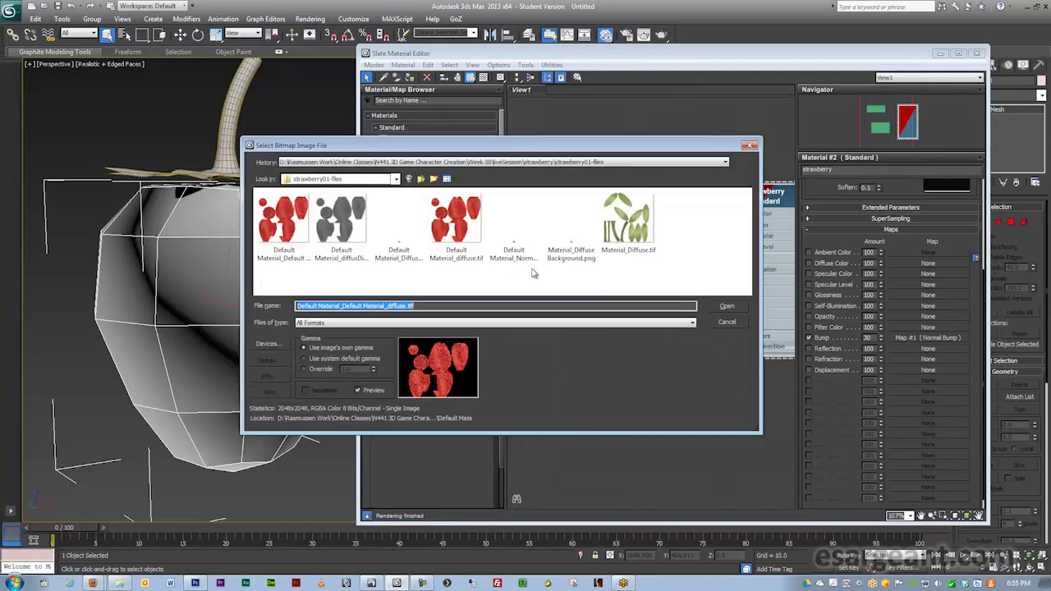
pyautogui.moveTo(545, 146); pyautogui.dragTo(470, 163)
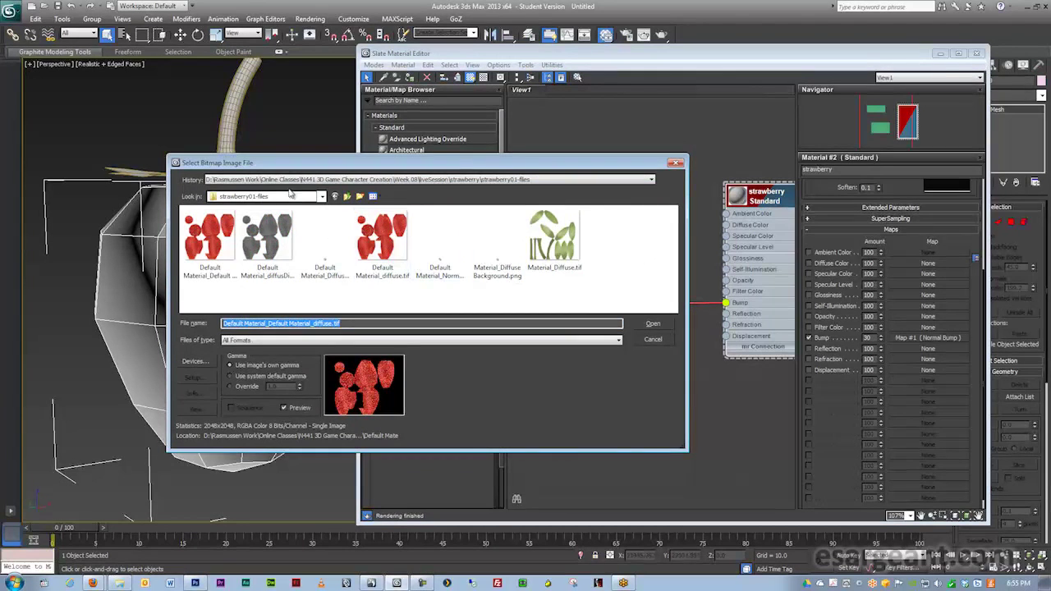
pyautogui.click(320, 197)
pyautogui.click(275, 302)
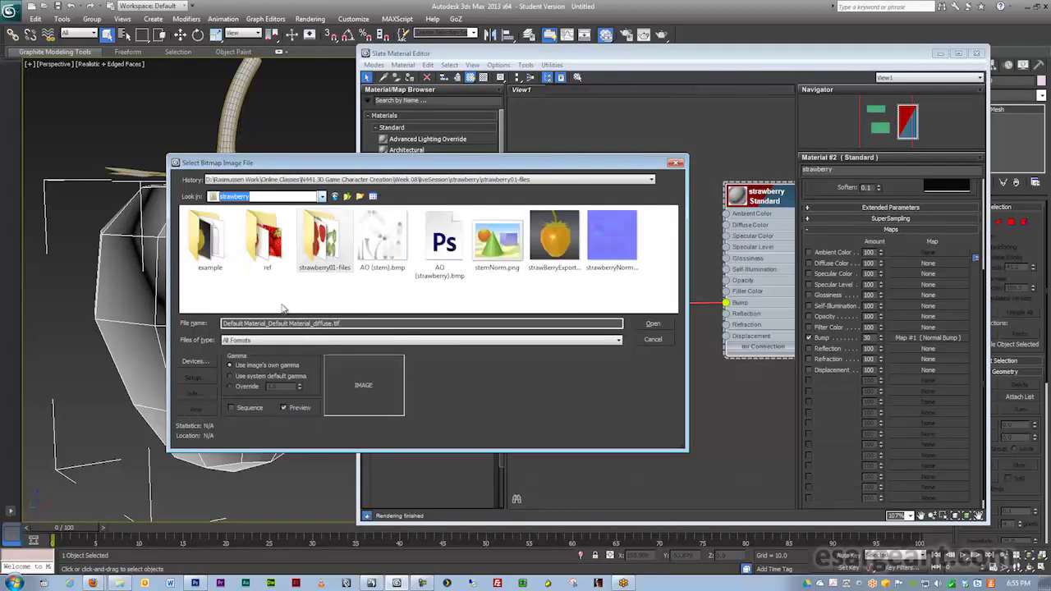
pyautogui.click(613, 246)
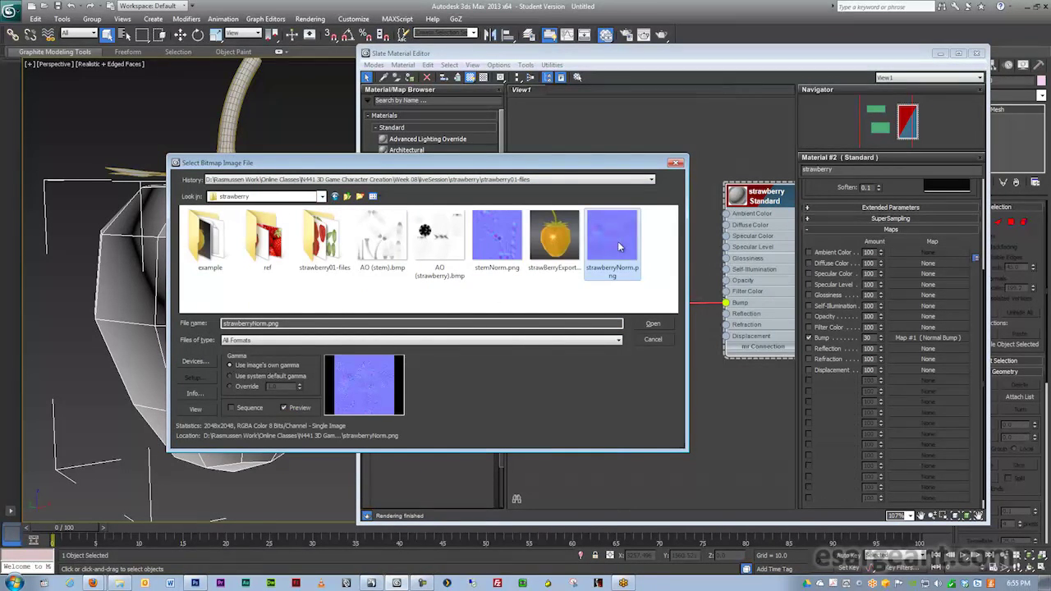
pyautogui.click(653, 323)
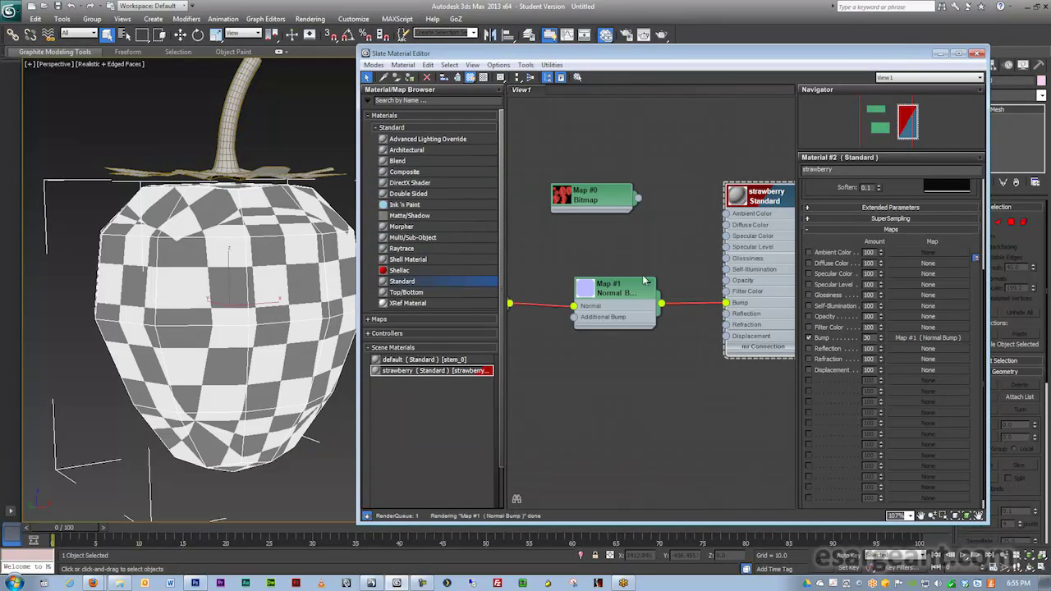
# - Move the Slate Material Editor clear of the strawberry and deselect the mesh
pyautogui.moveTo(616, 55); pyautogui.dragTo(676, 59)
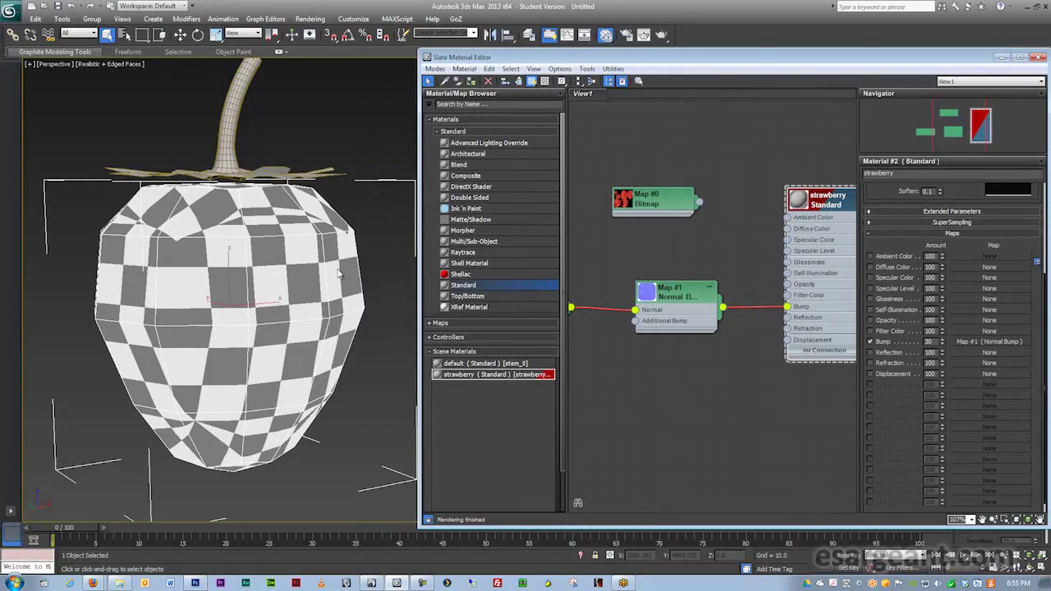
pyautogui.keyDown('alt'); pyautogui.moveTo(261, 218); pyautogui.dragTo(294, 238, button='middle'); pyautogui.keyUp('alt')
pyautogui.click(294, 119)
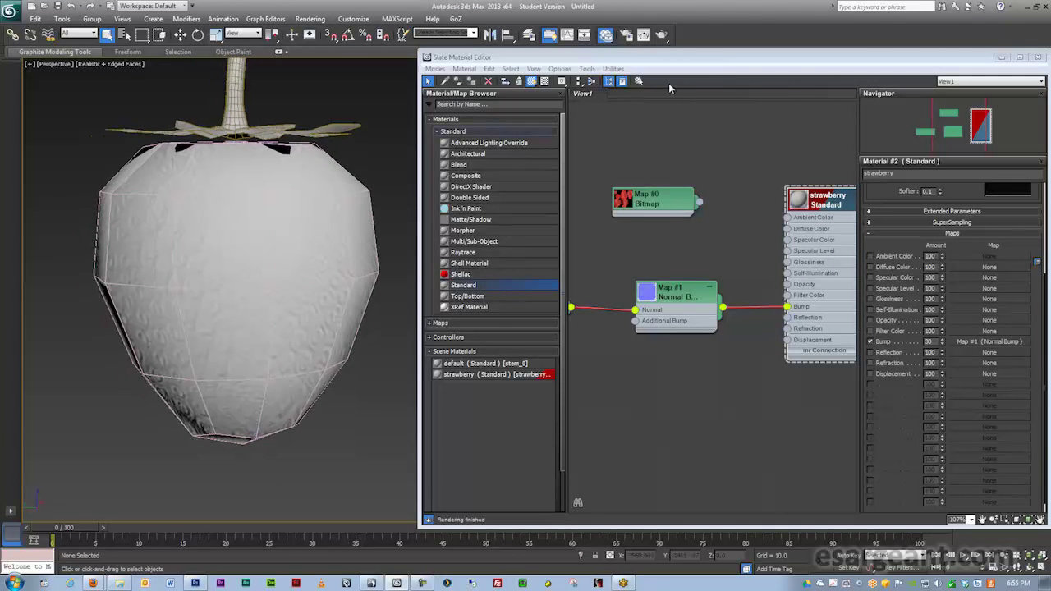
# - Move the strawberry material node closer to the Normal Bump node and set its Bump amount to 100
pyautogui.moveTo(720, 57); pyautogui.dragTo(632, 44)
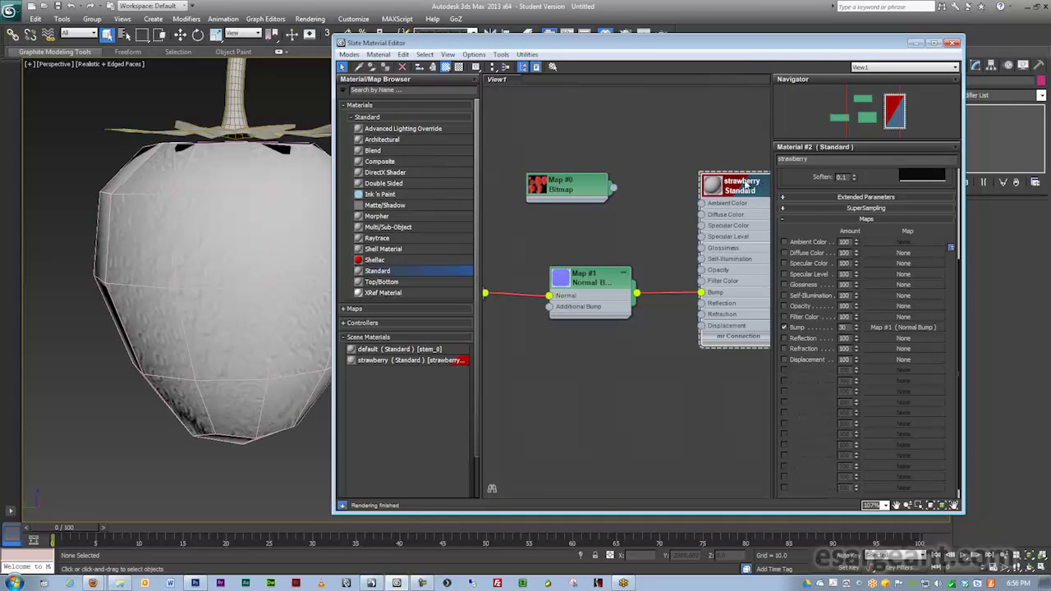
pyautogui.moveTo(763, 191); pyautogui.dragTo(728, 191)
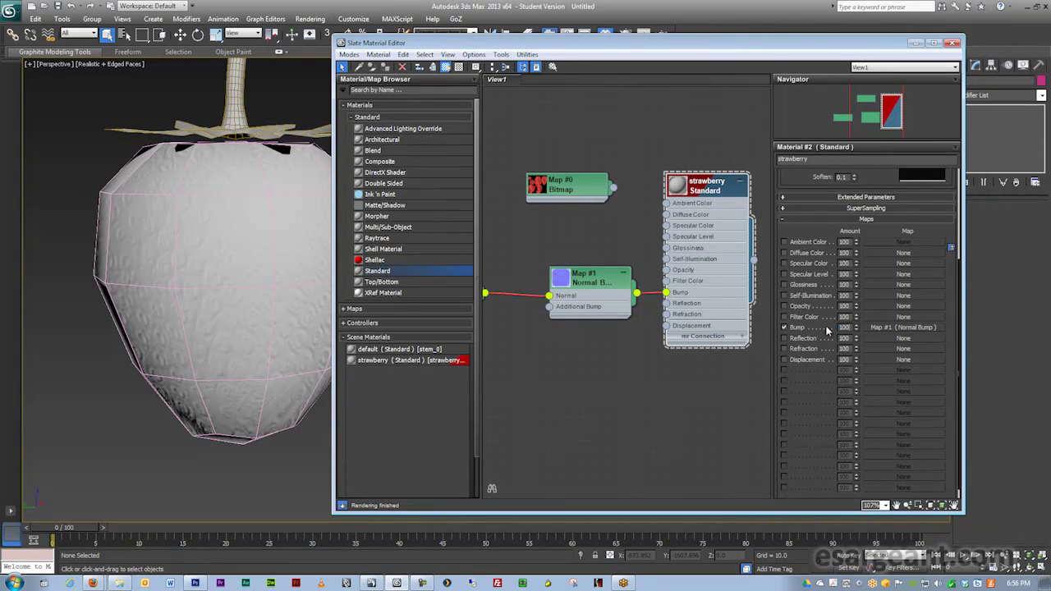
pyautogui.moveTo(184, 233)
pyautogui.keyDown('alt'); pyautogui.mouseDown(button='middle')
pyautogui.moveTo(188, 225)
pyautogui.moveTo(199, 247)
pyautogui.moveTo(197, 229)
pyautogui.mouseUp(button='middle'); pyautogui.keyUp('alt')
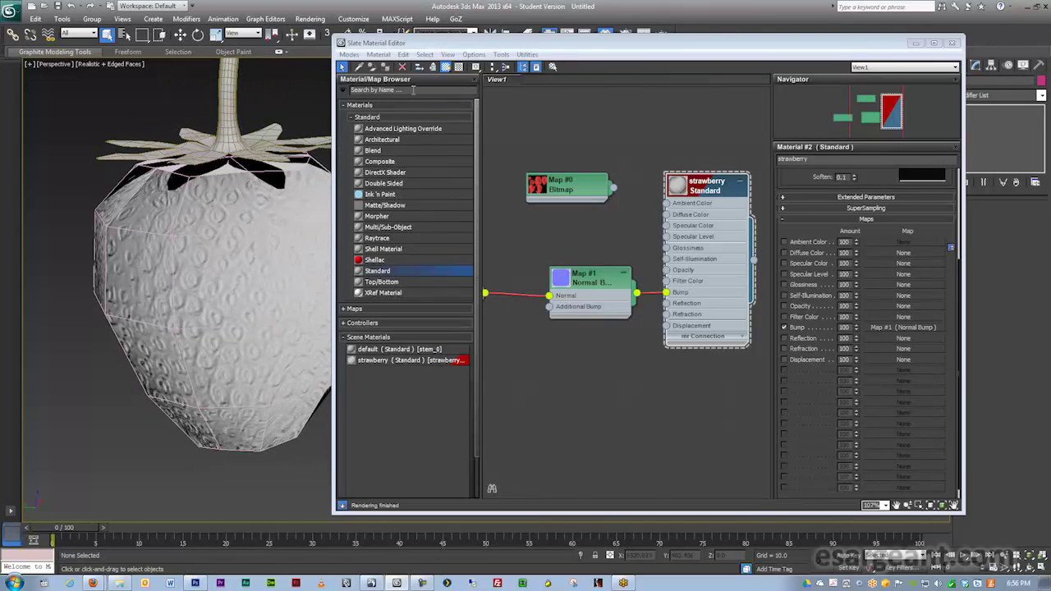
# - Move the Slate Material Editor out of the way to expose the whole strawberry in the viewport
pyautogui.moveTo(378, 43); pyautogui.dragTo(538, 131)
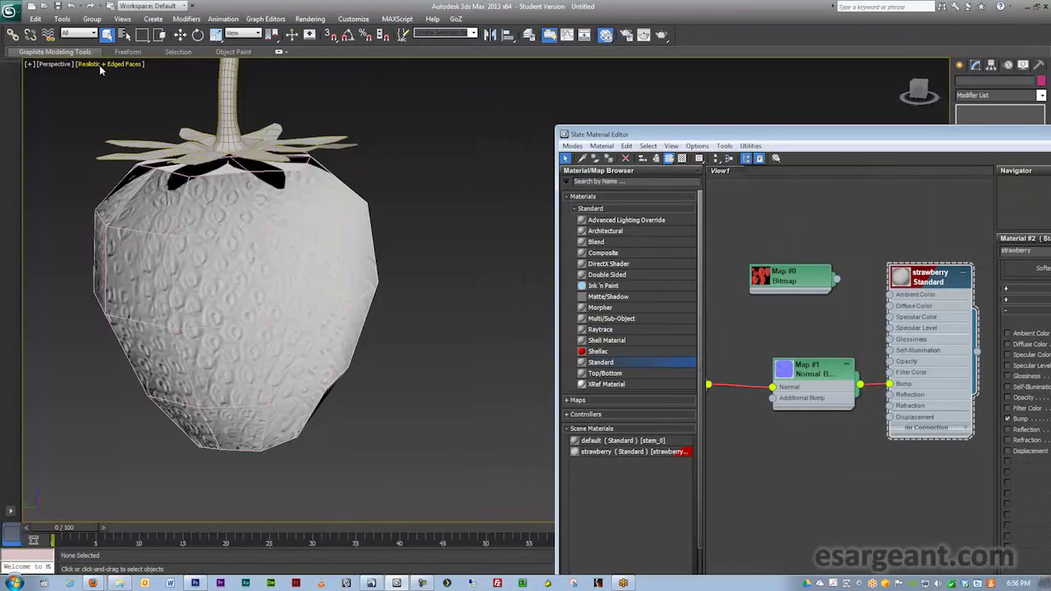
pyautogui.keyDown('alt'); pyautogui.moveTo(182, 178); pyautogui.dragTo(208, 242, button='middle'); pyautogui.keyUp('alt')
pyautogui.scroll(-2, 227, 212)
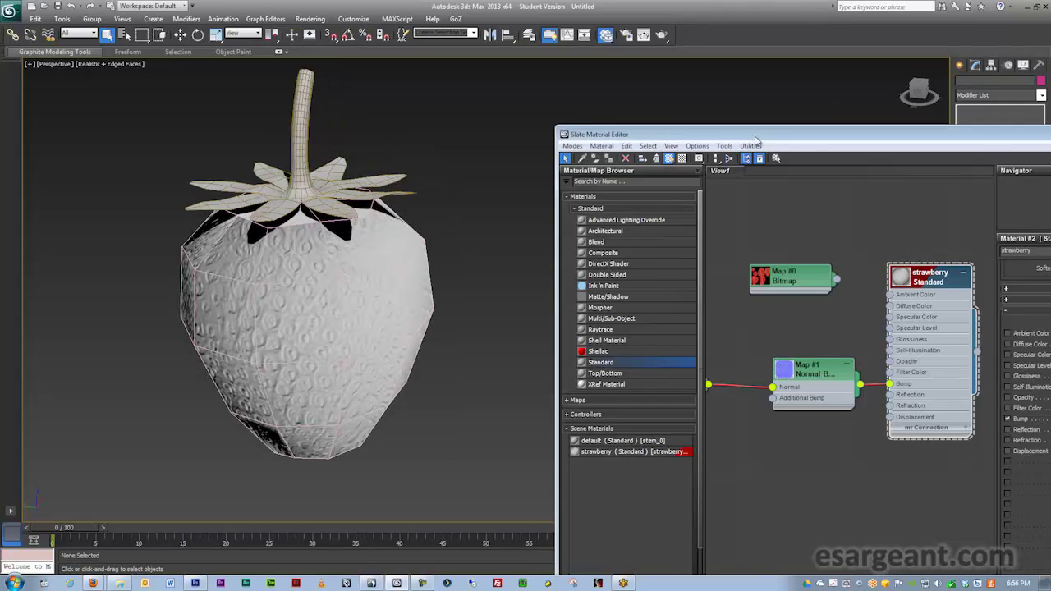
pyautogui.moveTo(755, 135); pyautogui.dragTo(734, 401)
pyautogui.keyDown('alt'); pyautogui.moveTo(778, 258); pyautogui.dragTo(801, 215, button='middle'); pyautogui.keyUp('alt')
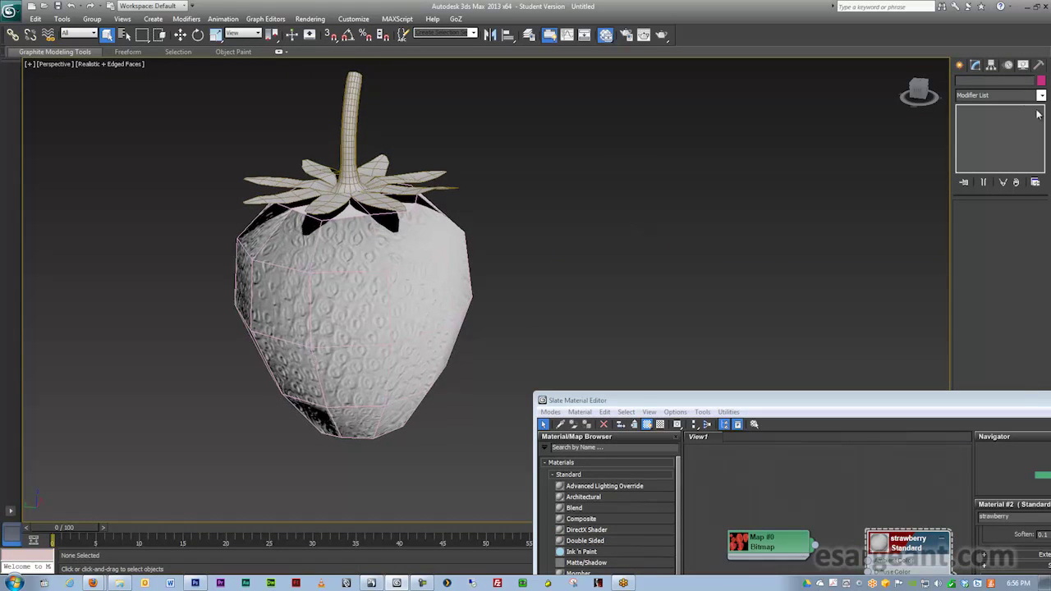
# - Create a Standard Omni light at the strawberry in the Perspective viewport
pyautogui.click(959, 65)
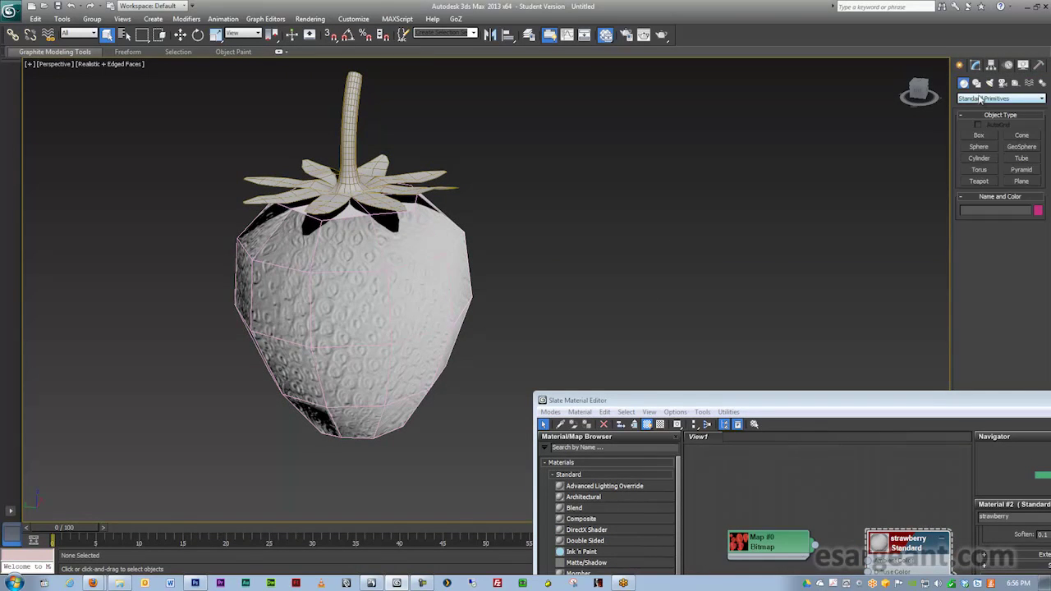
pyautogui.click(989, 83)
pyautogui.click(983, 98)
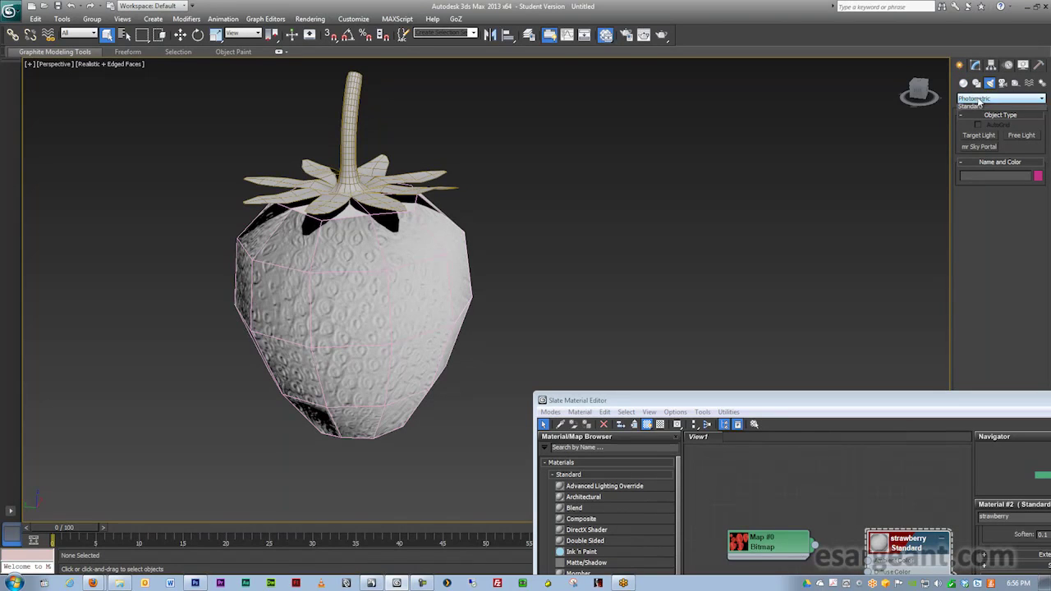
pyautogui.click(981, 115)
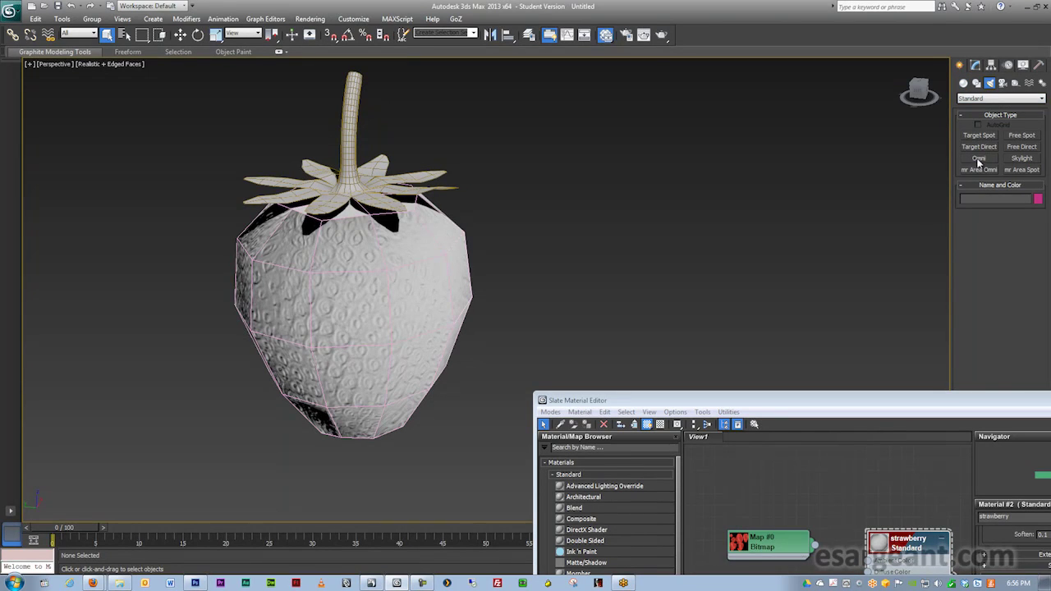
pyautogui.click(979, 159)
pyautogui.scroll(-2, 500, 218)
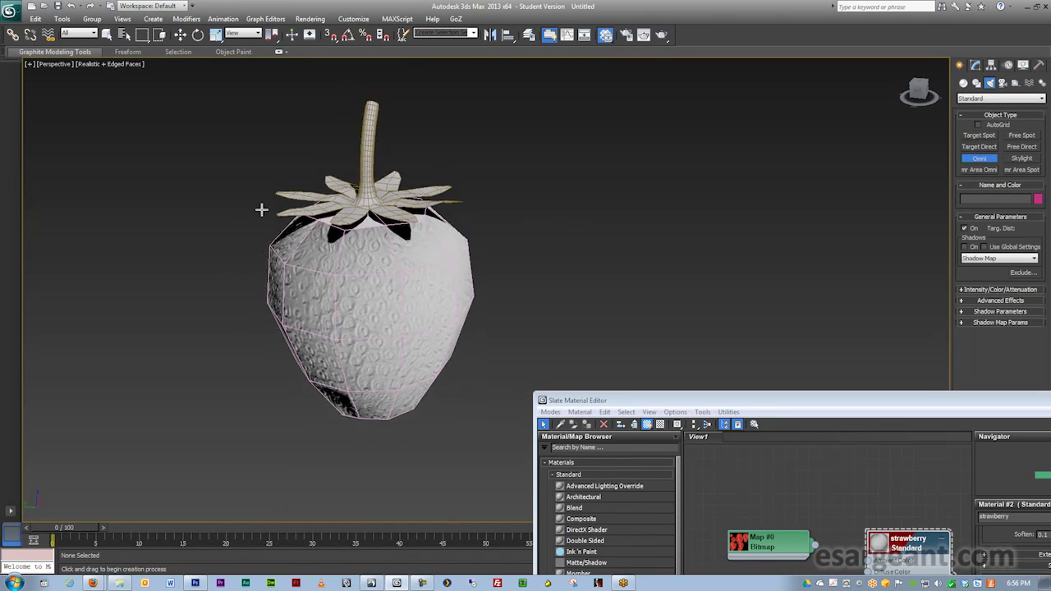
pyautogui.click(361, 290)
pyautogui.keyDown('alt'); pyautogui.moveTo(447, 268); pyautogui.dragTo(384, 259, button='middle'); pyautogui.keyUp('alt')
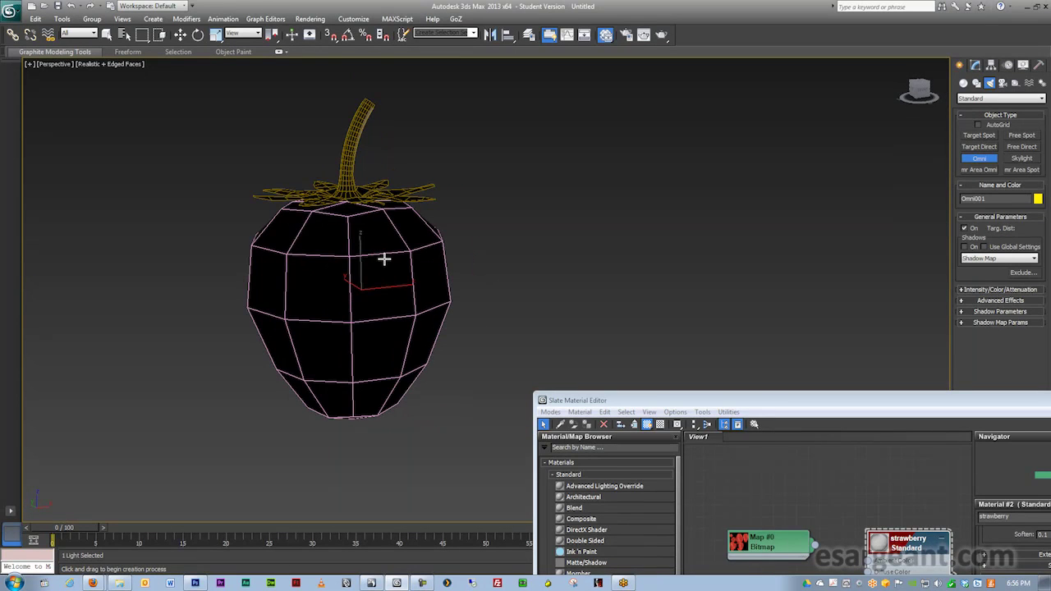
# - Raise the Omni light along Z to beside the strawberry's stem
pyautogui.press('w')
pyautogui.moveTo(358, 250); pyautogui.dragTo(344, 109)
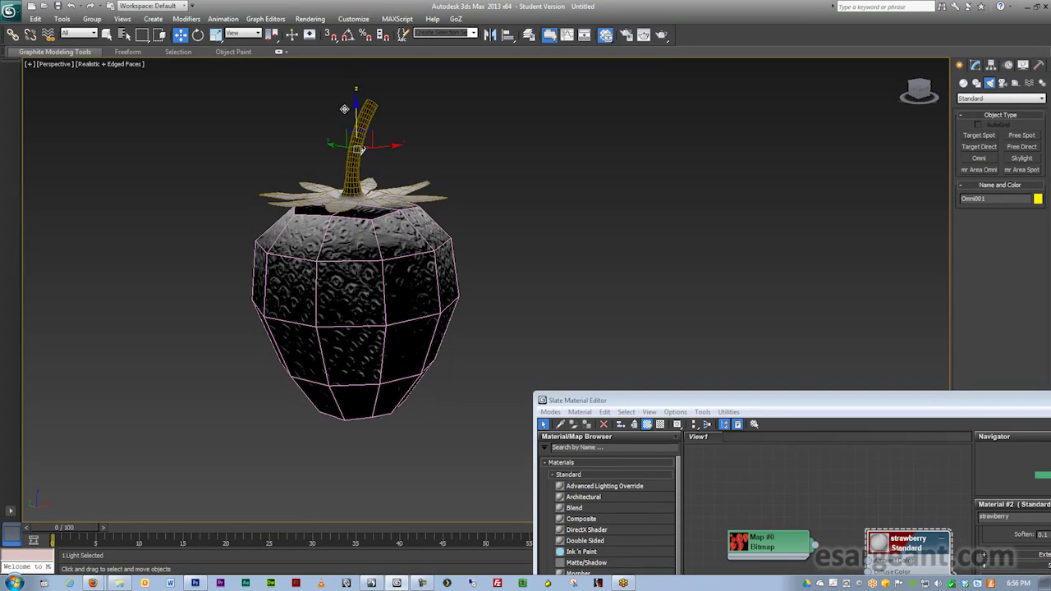
pyautogui.keyDown('alt'); pyautogui.moveTo(345, 115); pyautogui.dragTo(388, 124, button='middle'); pyautogui.keyUp('alt')
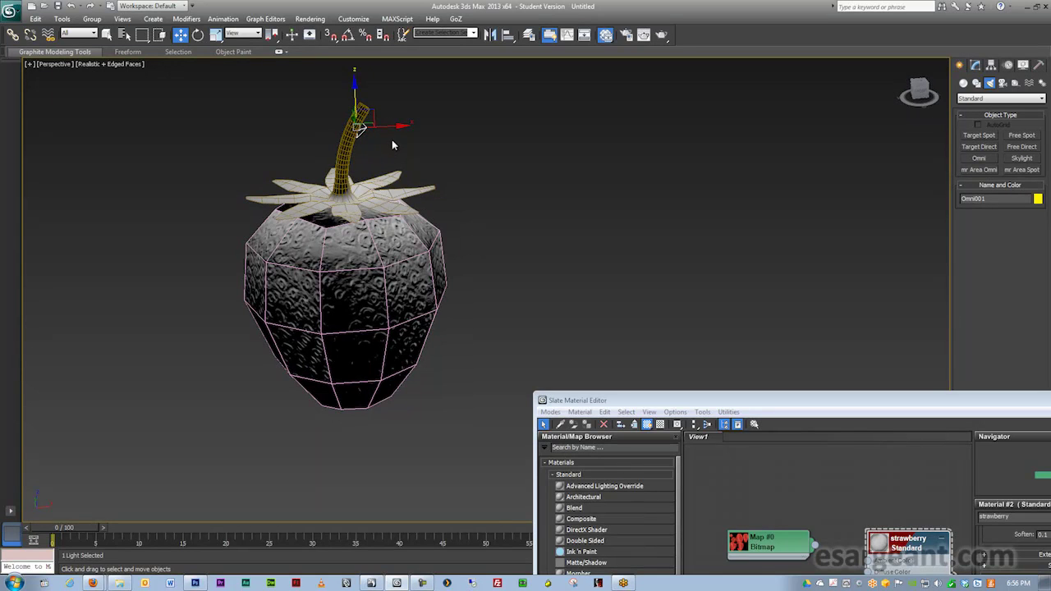
pyautogui.keyDown('alt'); pyautogui.moveTo(393, 140); pyautogui.dragTo(377, 214, button='middle'); pyautogui.keyUp('alt')
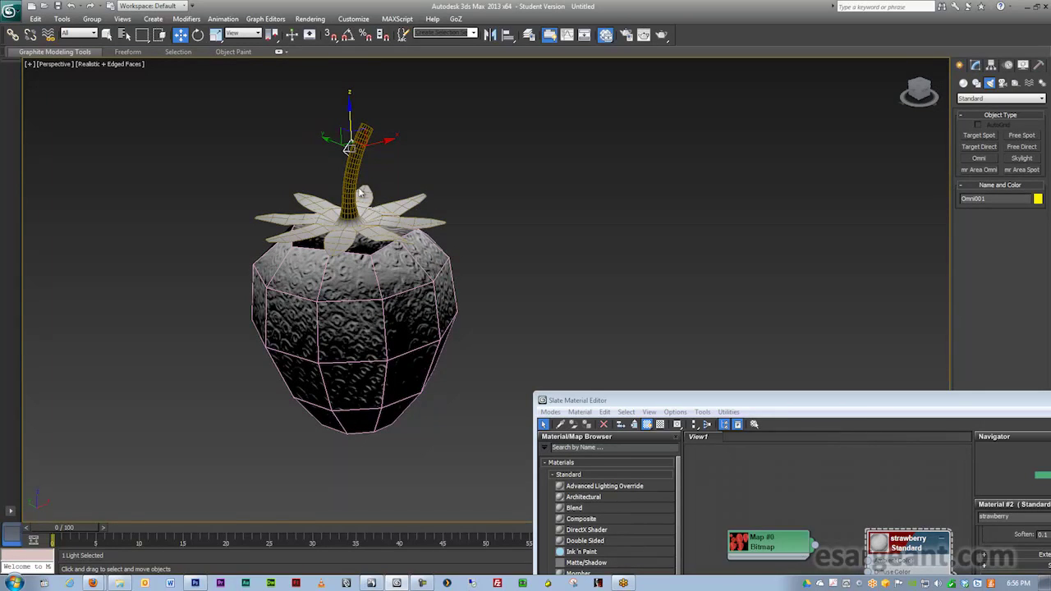
pyautogui.keyDown('alt'); pyautogui.moveTo(366, 188); pyautogui.dragTo(348, 180, button='middle'); pyautogui.keyUp('alt')
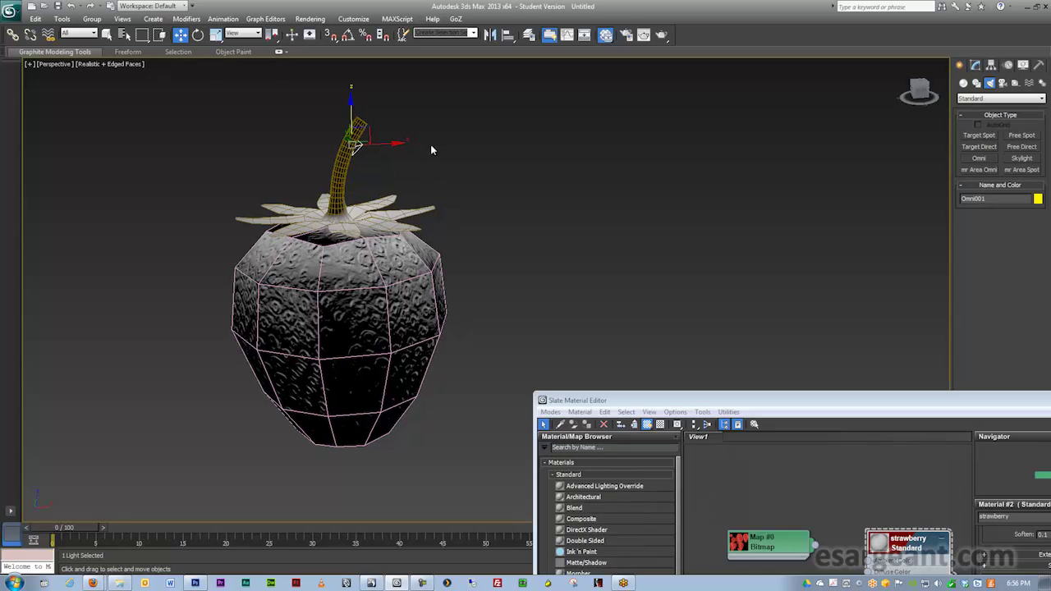
# - Move the Omni light away from the stem, out to the side of the strawberry
pyautogui.moveTo(396, 143); pyautogui.dragTo(234, 268)
pyautogui.keyDown('alt'); pyautogui.moveTo(233, 268); pyautogui.dragTo(429, 242, button='middle'); pyautogui.keyUp('alt')
pyautogui.click(423, 250)
pyautogui.click(291, 137)
pyautogui.moveTo(333, 138); pyautogui.dragTo(299, 136)
pyautogui.moveTo(302, 202); pyautogui.dragTo(356, 206)
pyautogui.keyDown('alt'); pyautogui.moveTo(356, 206); pyautogui.dragTo(593, 263, button='middle'); pyautogui.keyUp('alt')
# - Shift the Omni light farther from the strawberry along the X axis
pyautogui.scroll(6, 772, 256)
pyautogui.keyDown('alt'); pyautogui.moveTo(773, 255); pyautogui.dragTo(298, 131, button='middle'); pyautogui.keyUp('alt')
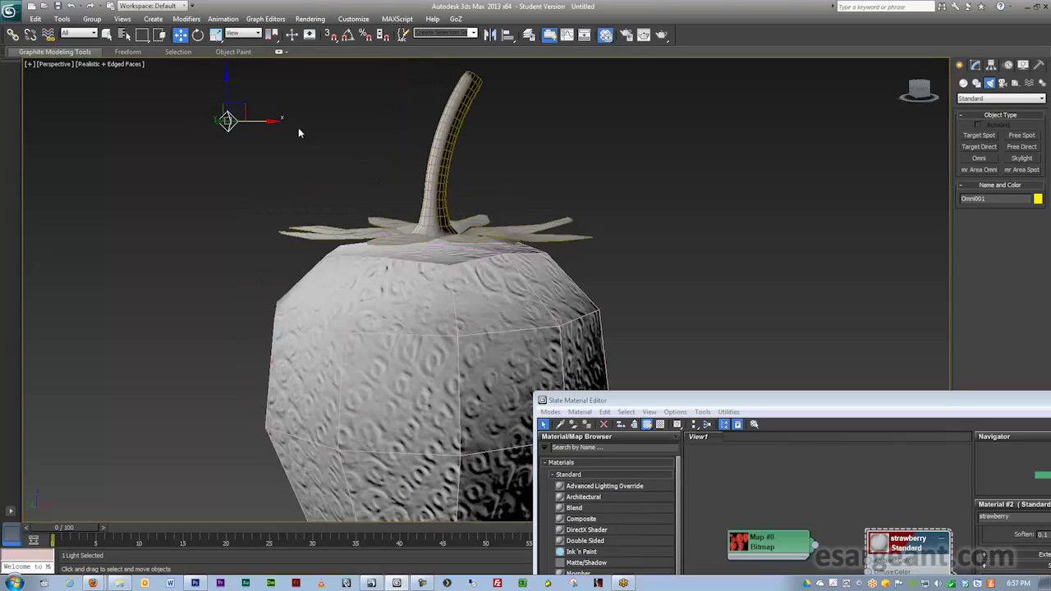
pyautogui.moveTo(273, 124); pyautogui.dragTo(221, 124)
pyautogui.scroll(-1, 242, 225)
pyautogui.keyDown('alt'); pyautogui.moveTo(221, 124); pyautogui.dragTo(215, 204, button='middle'); pyautogui.keyUp('alt')
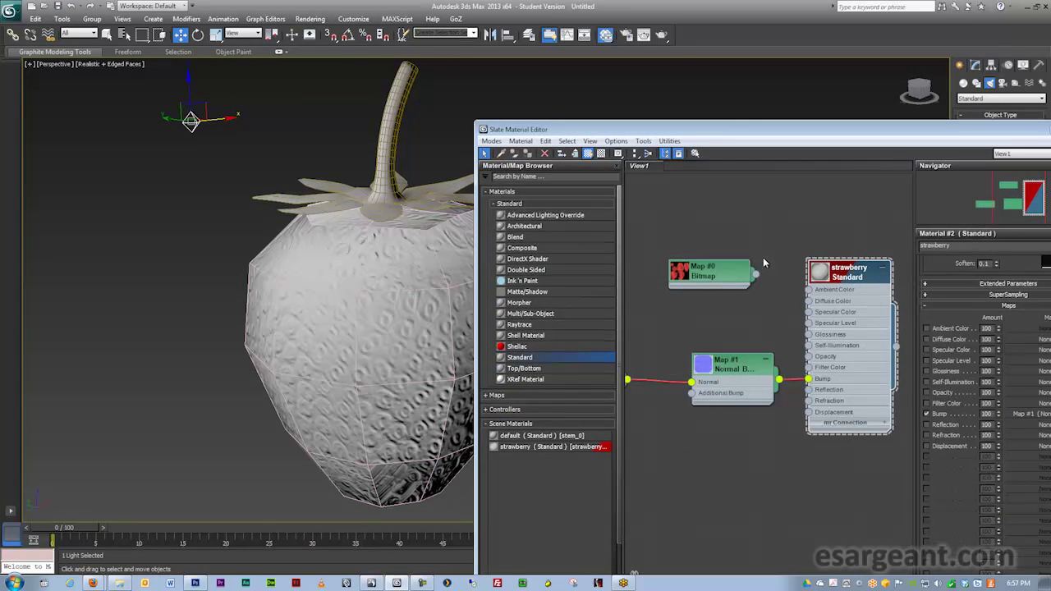
# - Connect the diffuse bitmap node to the strawberry material's Diffuse Color and move the Slate Material Editor off the model
pyautogui.moveTo(757, 275); pyautogui.dragTo(808, 301)
pyautogui.moveTo(639, 122); pyautogui.dragTo(790, 123)
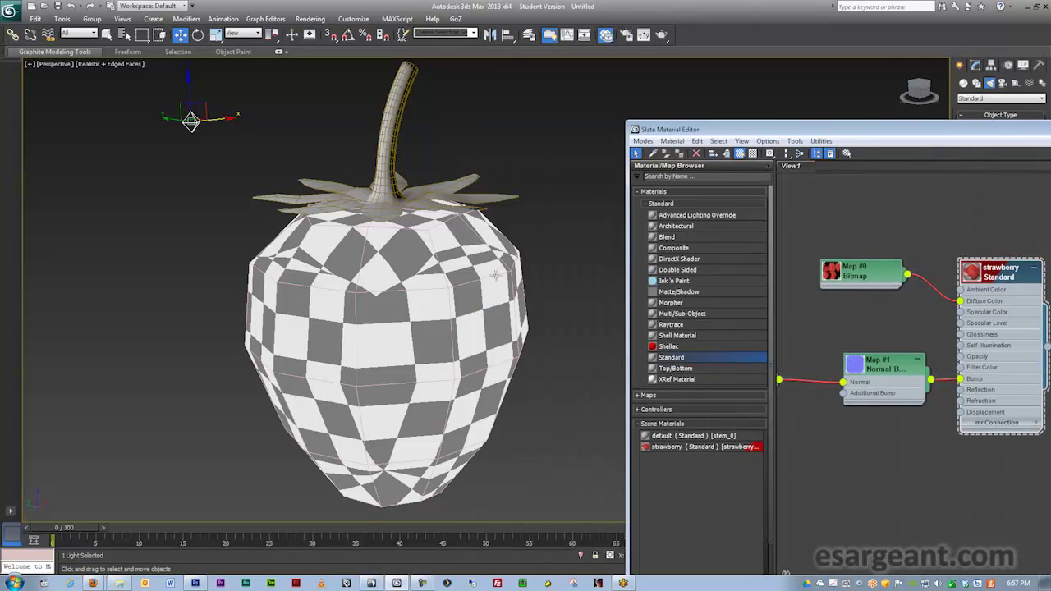
pyautogui.keyDown('alt'); pyautogui.moveTo(480, 239); pyautogui.dragTo(373, 237, button='middle'); pyautogui.keyUp('alt')
# - Lower the Omni light to the level of the strawberry's upper edge and adjust its position along Y
pyautogui.keyDown('alt'); pyautogui.moveTo(128, 138); pyautogui.dragTo(181, 138, button='middle'); pyautogui.keyUp('alt')
pyautogui.moveTo(203, 134)
pyautogui.mouseDown()
pyautogui.moveTo(162, 139)
pyautogui.moveTo(207, 115)
pyautogui.moveTo(212, 93)
pyautogui.moveTo(198, 210)
pyautogui.mouseUp()
pyautogui.keyDown('alt'); pyautogui.moveTo(202, 246); pyautogui.dragTo(266, 250, button='middle'); pyautogui.keyUp('alt')
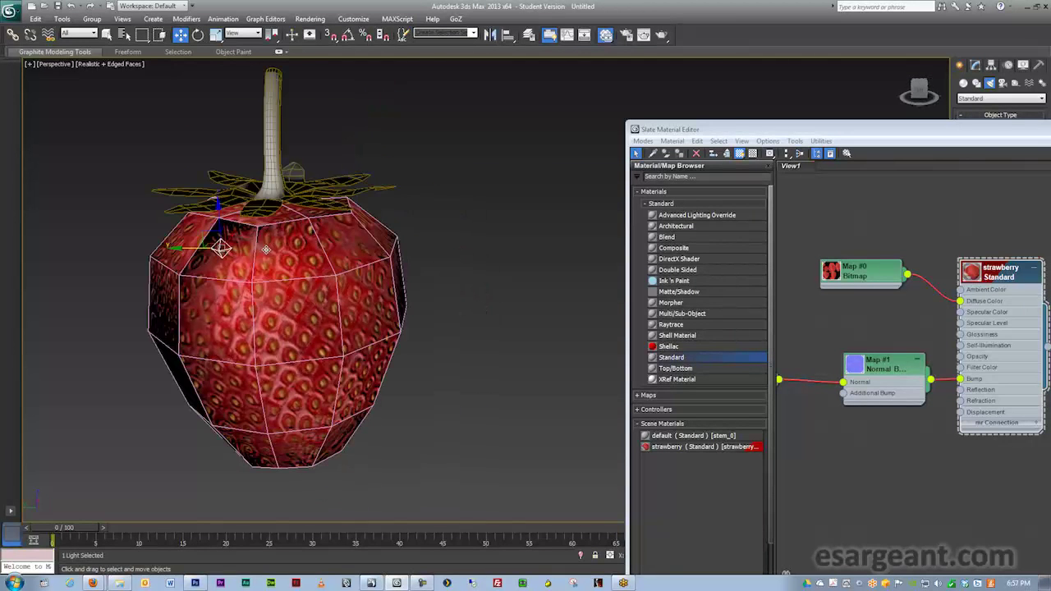
pyautogui.moveTo(180, 252); pyautogui.dragTo(212, 250)
pyautogui.moveTo(234, 299)
pyautogui.keyDown('alt'); pyautogui.mouseDown(button='middle')
pyautogui.moveTo(338, 291)
pyautogui.moveTo(306, 301)
pyautogui.moveTo(357, 266)
pyautogui.mouseUp(button='middle'); pyautogui.keyUp('alt')
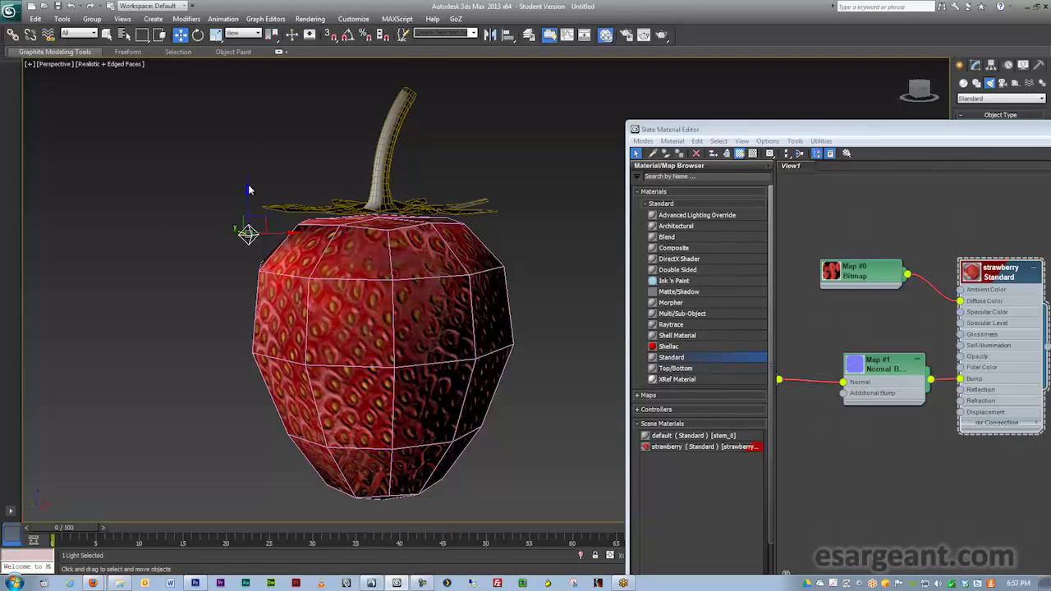
pyautogui.moveTo(247, 188)
pyautogui.mouseDown()
pyautogui.moveTo(252, 211)
pyautogui.moveTo(267, 171)
pyautogui.moveTo(268, 202)
pyautogui.mouseUp()
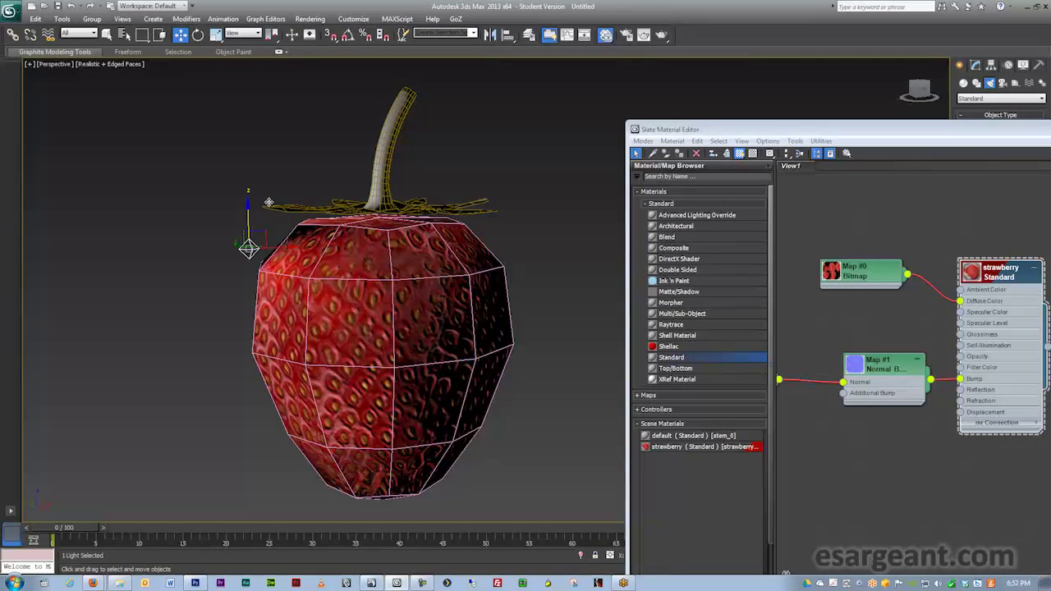
pyautogui.keyDown('alt'); pyautogui.moveTo(505, 242); pyautogui.dragTo(371, 232, button='middle'); pyautogui.keyUp('alt')
# - Bring the Slate Material Editor back beside the model and move the diffuse bitmap node farther from the strawberry material
pyautogui.moveTo(929, 134); pyautogui.dragTo(737, 77)
pyautogui.moveTo(258, 252); pyautogui.dragTo(376, 272, button='middle')
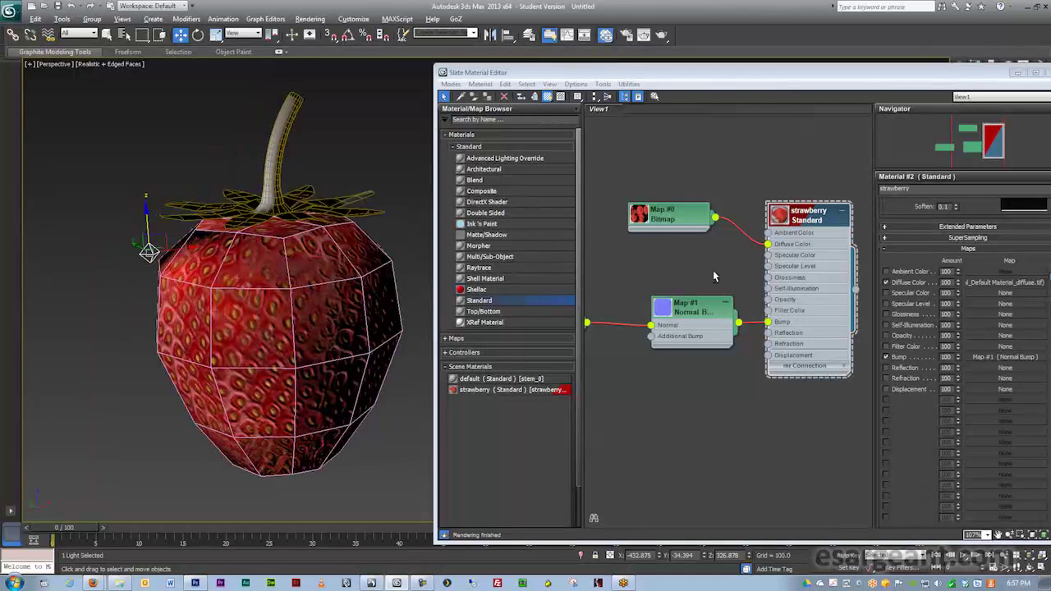
pyautogui.moveTo(713, 273); pyautogui.dragTo(744, 260, button='middle')
pyautogui.scroll(-2, 744, 260)
pyautogui.moveTo(666, 260); pyautogui.dragTo(681, 267, button='middle')
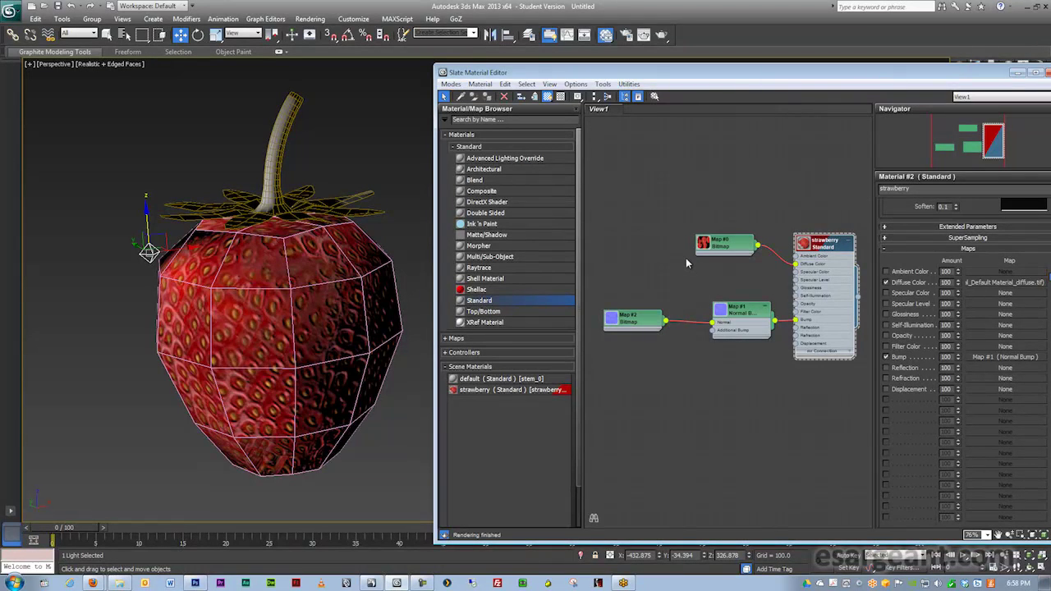
pyautogui.moveTo(718, 244); pyautogui.dragTo(692, 244)
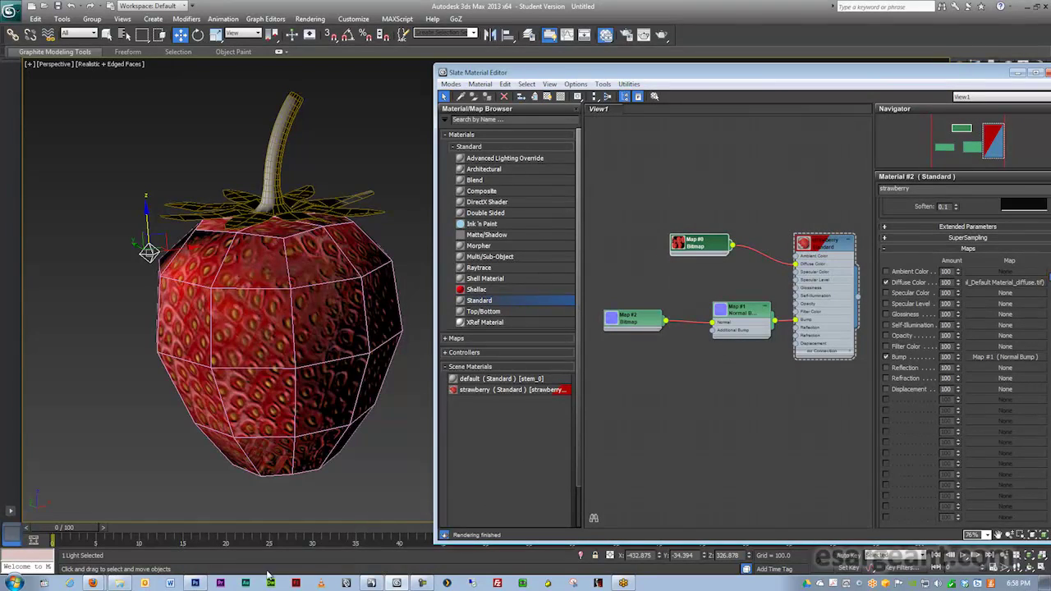
# - Switch to Photoshop and browse for a file to open in the N441 3D Game Character Creation folder on the Data (D:) drive
pyautogui.click(197, 583)
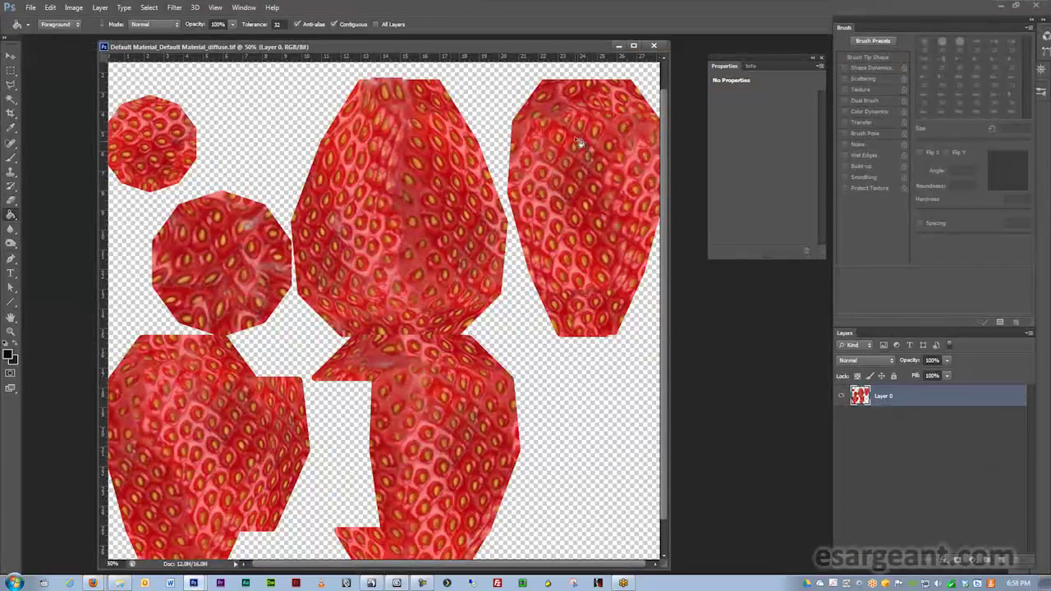
pyautogui.moveTo(519, 44); pyautogui.dragTo(549, 40)
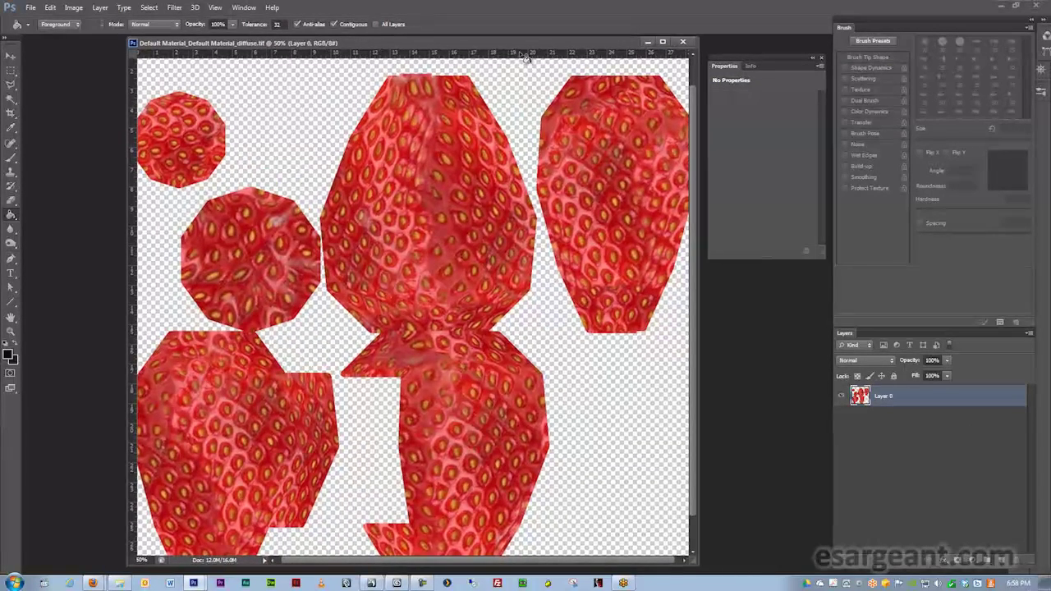
pyautogui.hotkey('ctrl', 'o')
pyautogui.moveTo(626, 66); pyautogui.dragTo(390, 48)
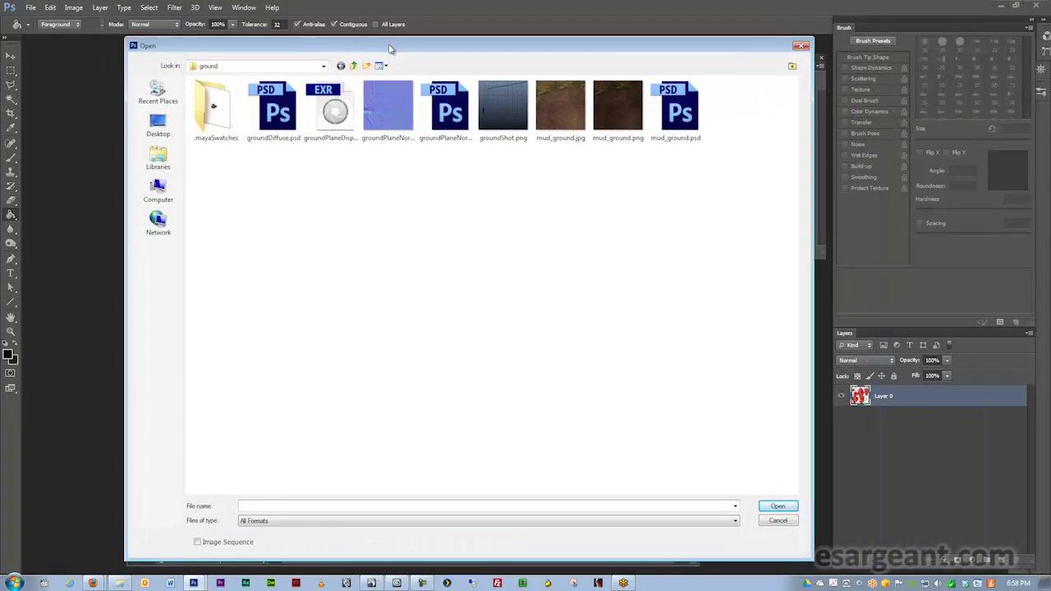
pyautogui.click(324, 66)
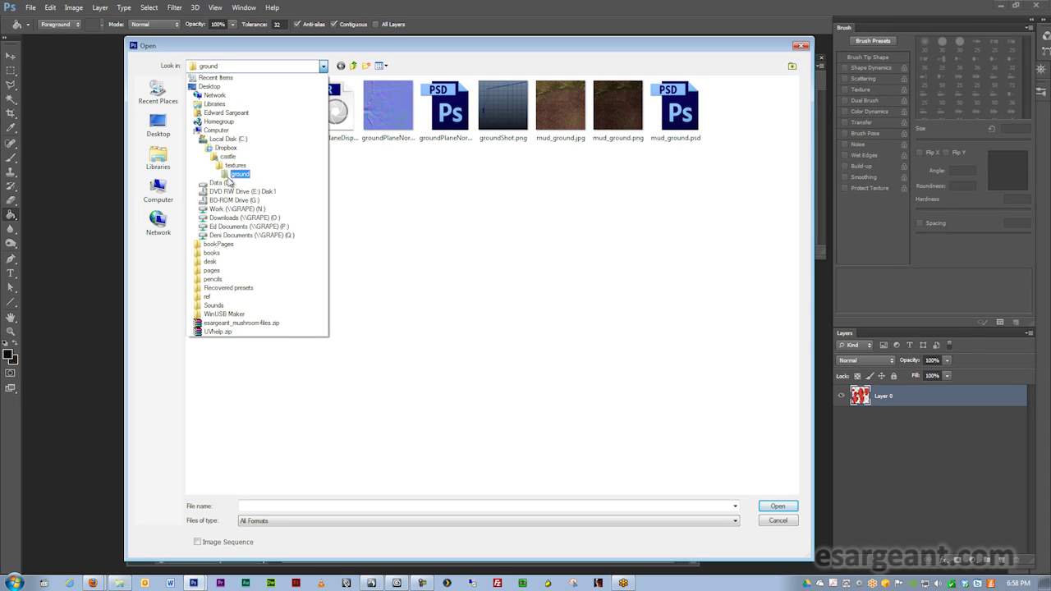
pyautogui.click(227, 182)
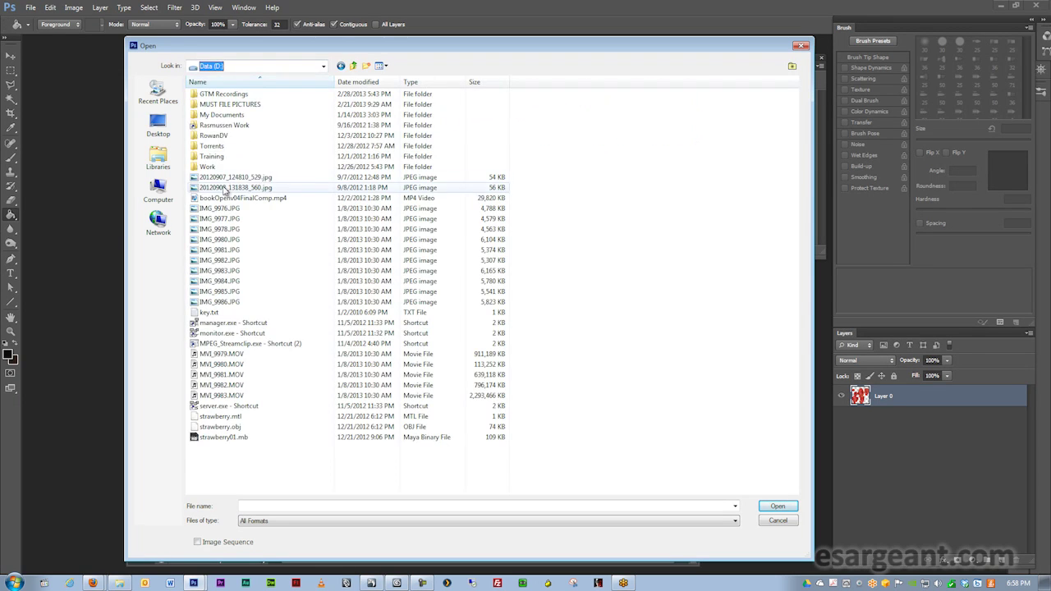
pyautogui.doubleClick(227, 125)
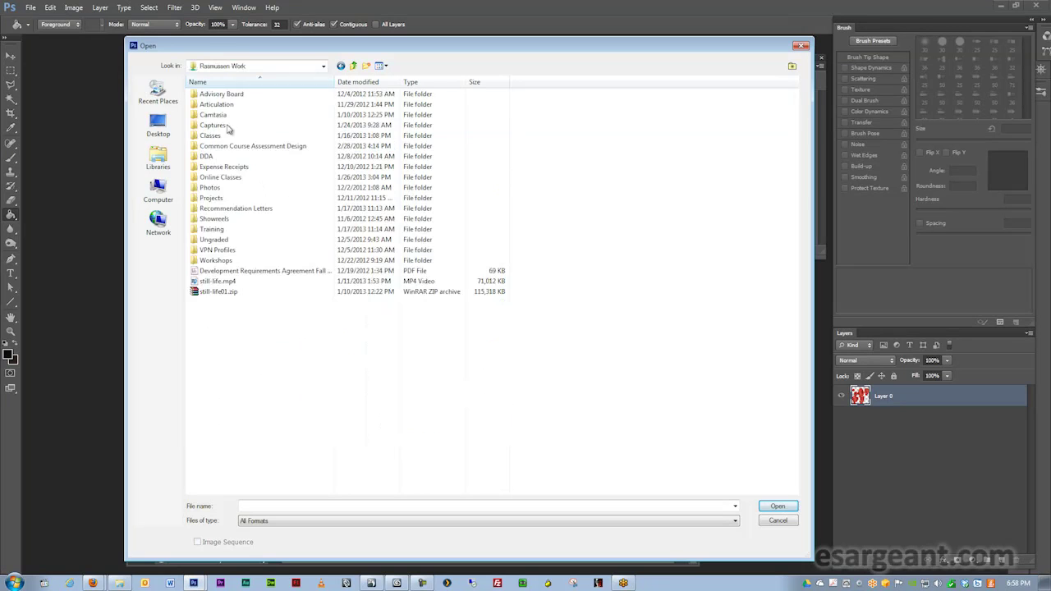
pyautogui.doubleClick(235, 177)
pyautogui.doubleClick(252, 108)
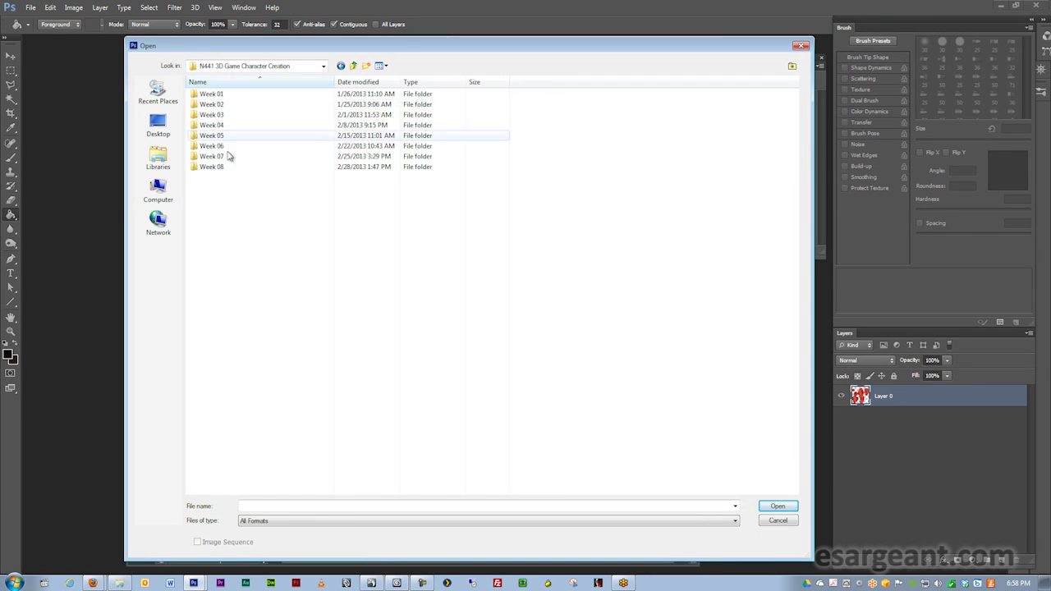
# - Open AO (strawberry).bmp from the strawberry folder inside Week 08's liveSession folder
pyautogui.doubleClick(223, 167)
pyautogui.doubleClick(226, 96)
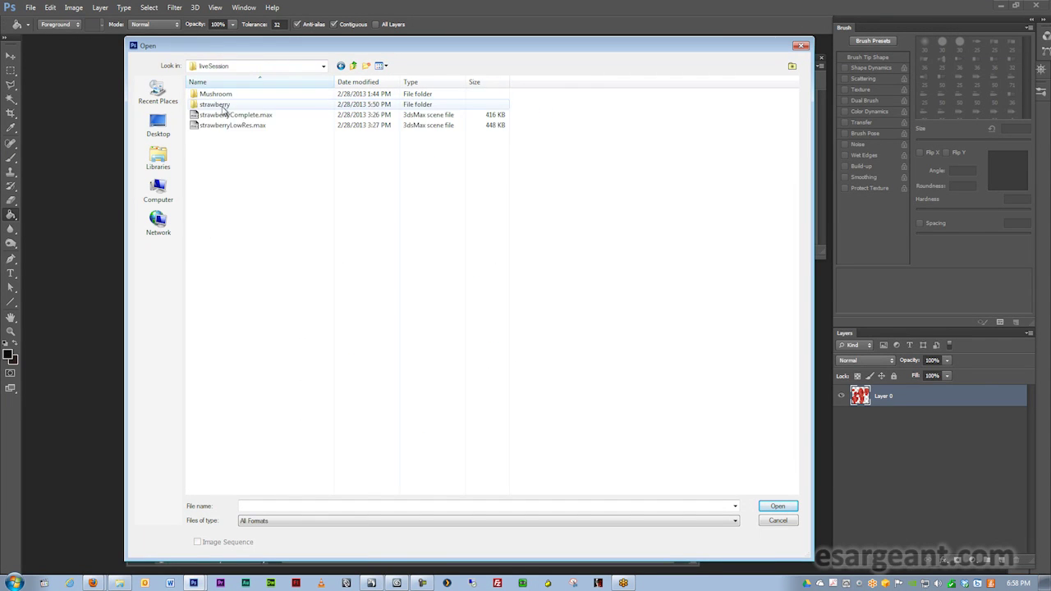
pyautogui.doubleClick(223, 105)
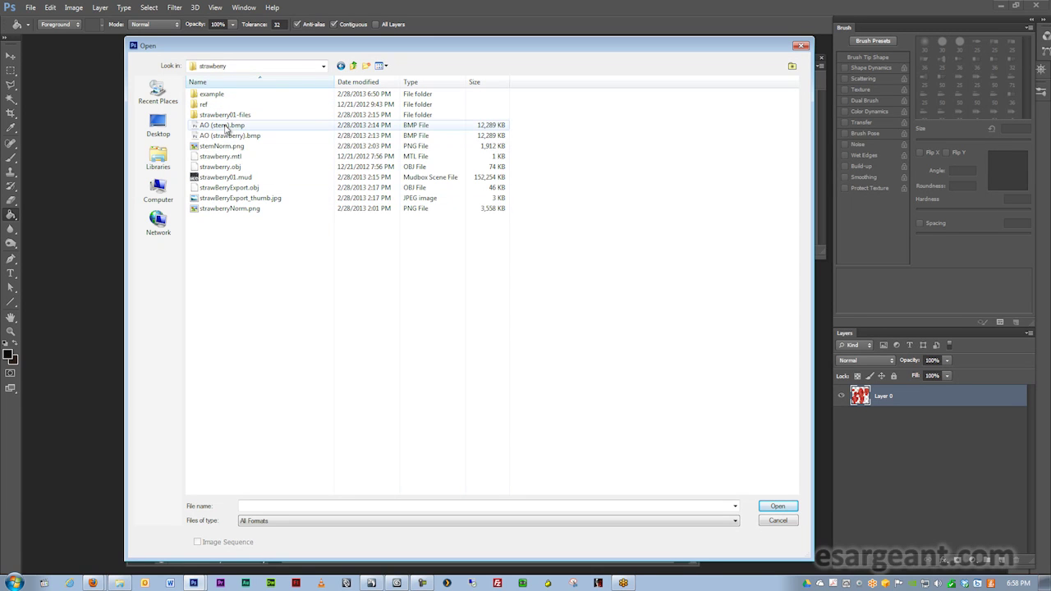
pyautogui.click(228, 136)
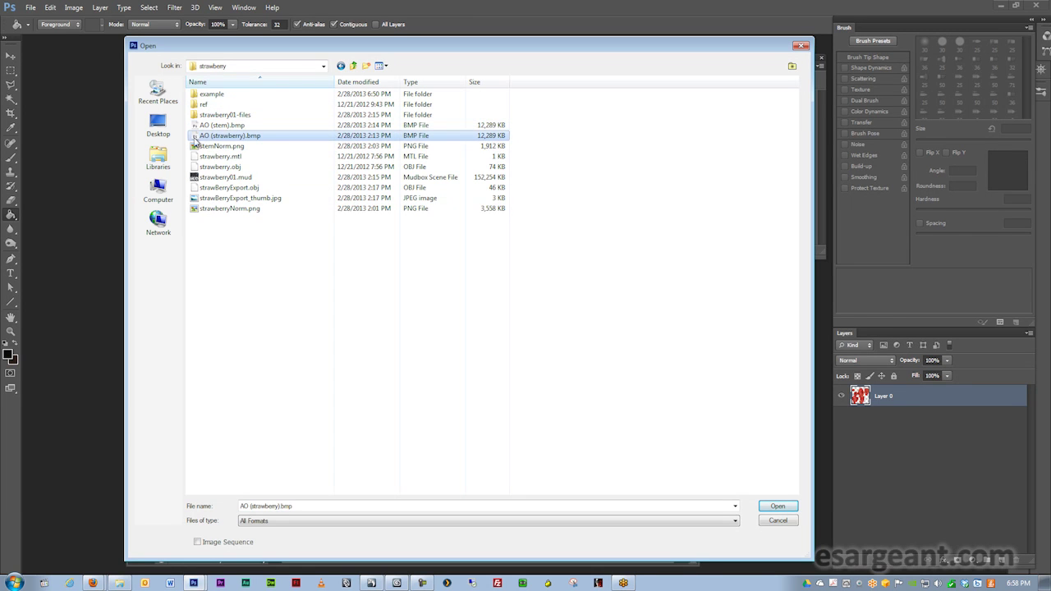
pyautogui.click(775, 506)
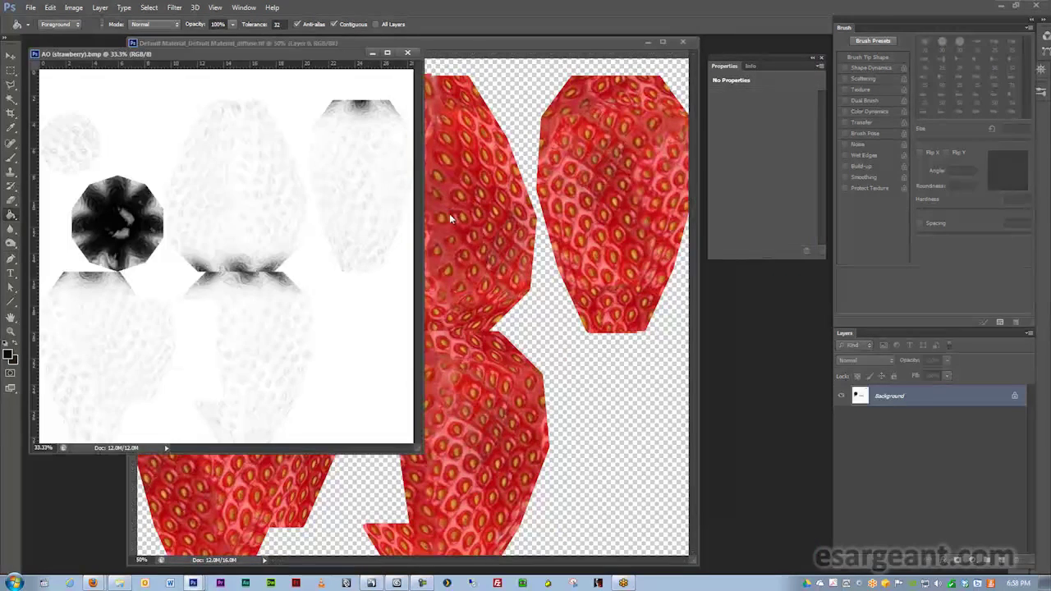
# - Enlarge the ambient occlusion image and examine its shading around the strawberry's UV seams and seeds at 100% zoom
pyautogui.moveTo(416, 447); pyautogui.dragTo(694, 527)
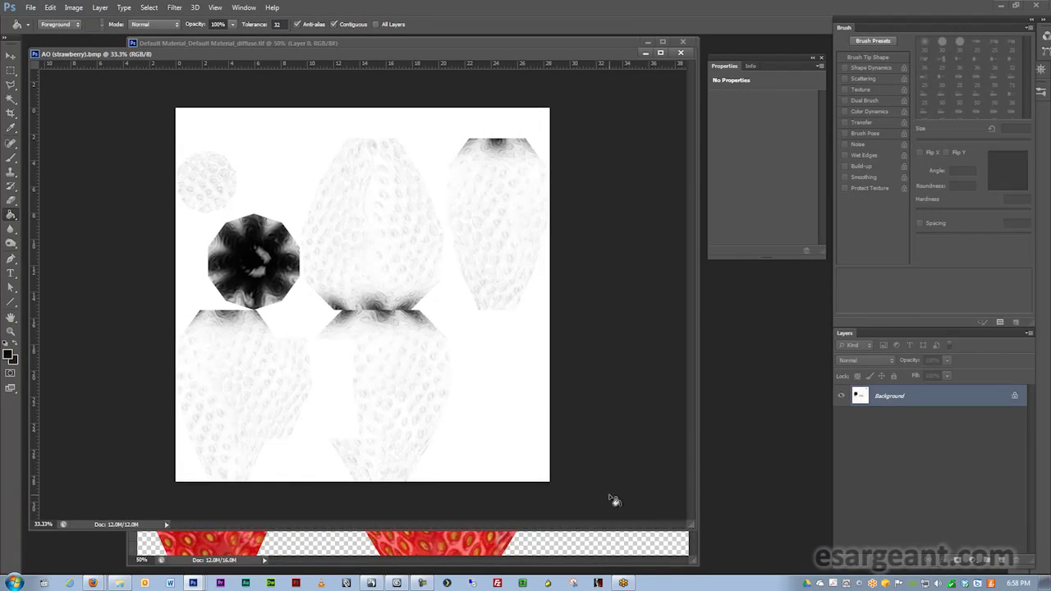
pyautogui.hotkey('ctrl', '+')
pyautogui.hotkey('ctrl', '+')
pyautogui.hotkey('ctrl', '+')
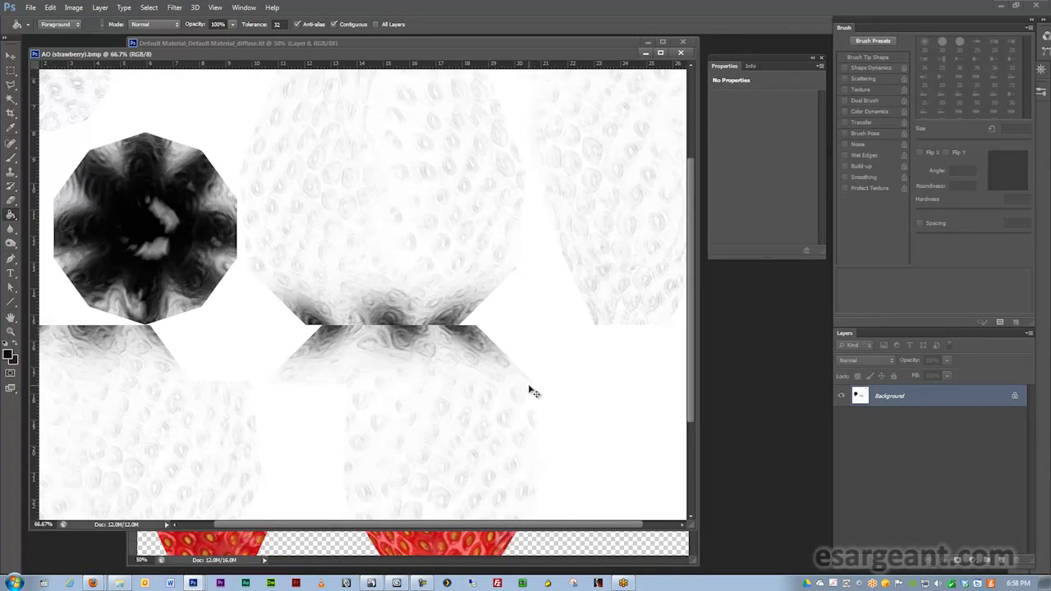
pyautogui.moveTo(506, 417); pyautogui.dragTo(451, 178)
pyautogui.moveTo(438, 238); pyautogui.dragTo(450, 431)
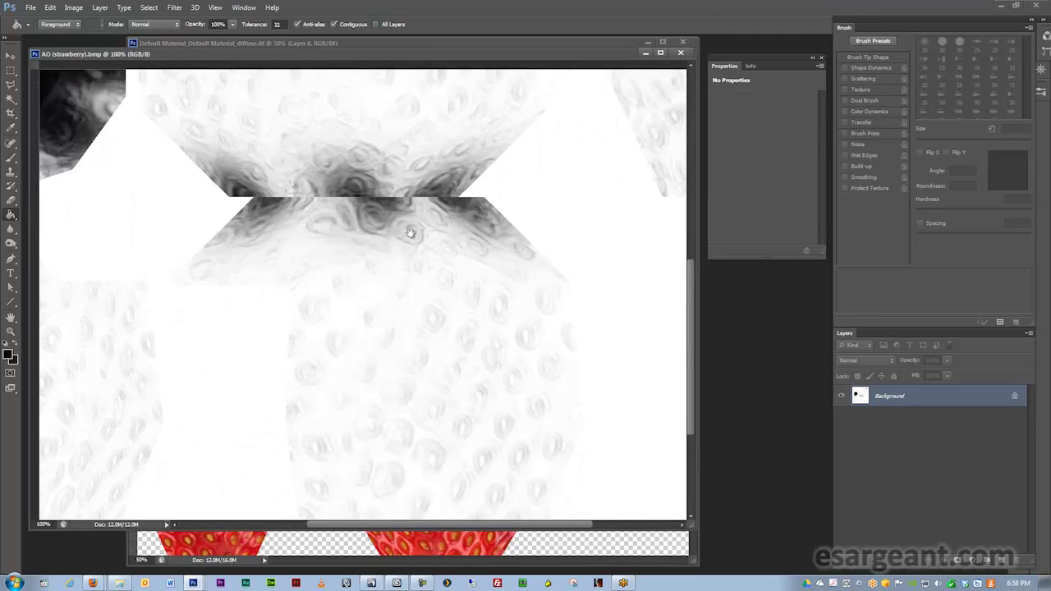
pyautogui.moveTo(435, 156); pyautogui.dragTo(472, 493)
pyautogui.moveTo(453, 369); pyautogui.dragTo(440, 266)
# - Copy the ambient occlusion image into the strawberry diffuse document as a new layer above the diffuse layer
pyautogui.moveTo(418, 52); pyautogui.dragTo(654, 119)
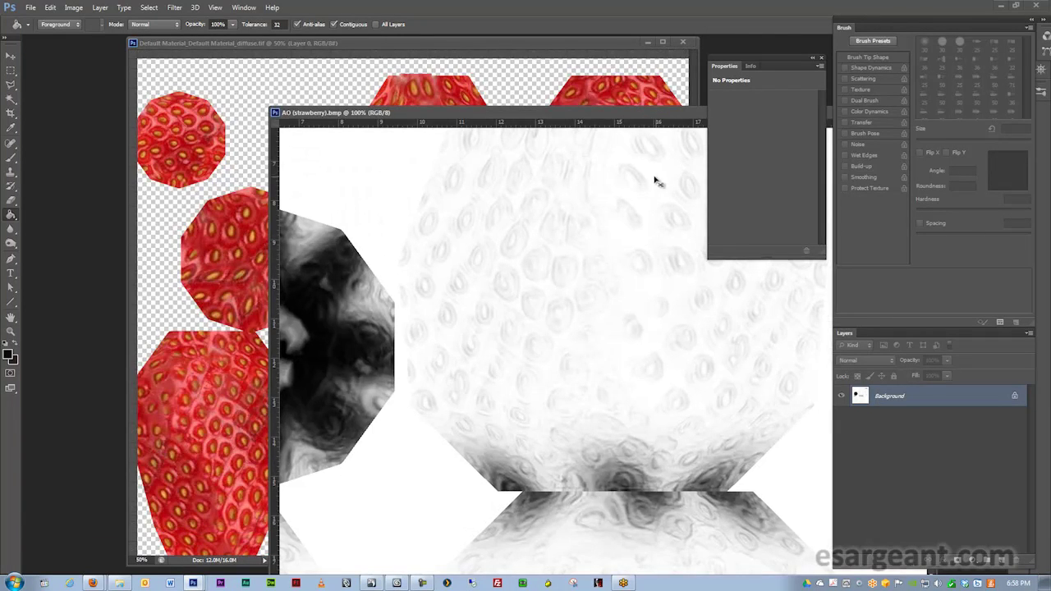
pyautogui.moveTo(508, 47); pyautogui.dragTo(440, 48)
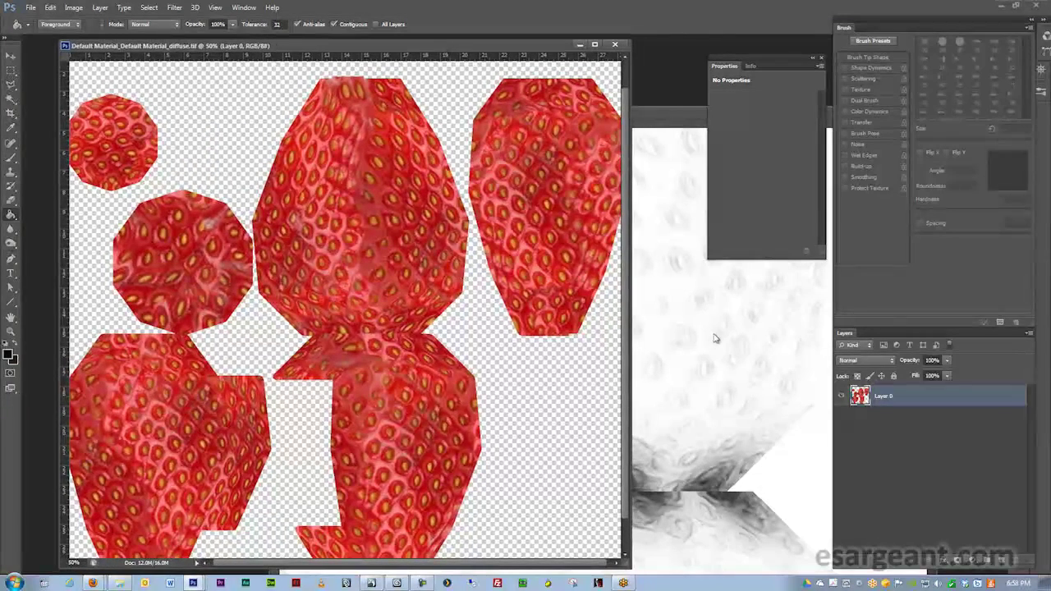
pyautogui.moveTo(667, 108); pyautogui.dragTo(868, 347)
pyautogui.moveTo(467, 47); pyautogui.dragTo(490, 50)
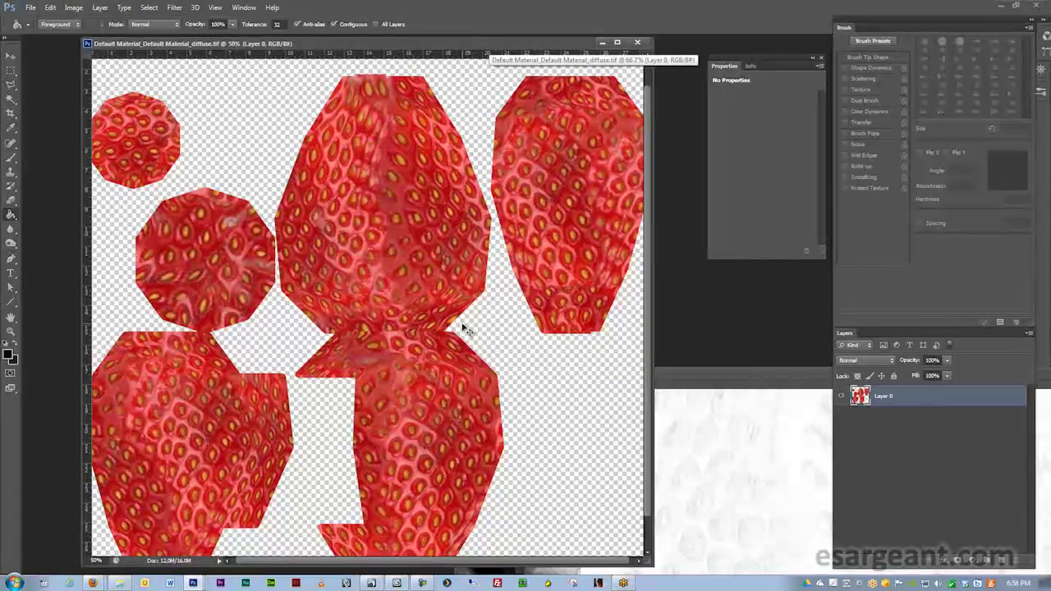
pyautogui.moveTo(463, 329); pyautogui.dragTo(466, 329)
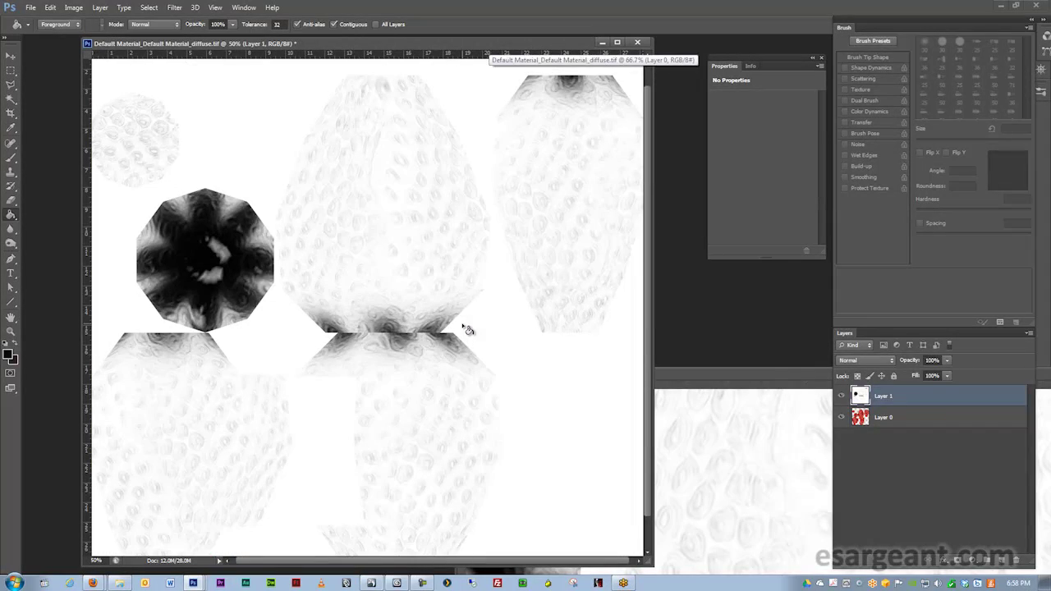
# - Check the occlusion layer's alignment with the diffuse texture beneath and set its blend mode to Multiply
pyautogui.click(842, 397)
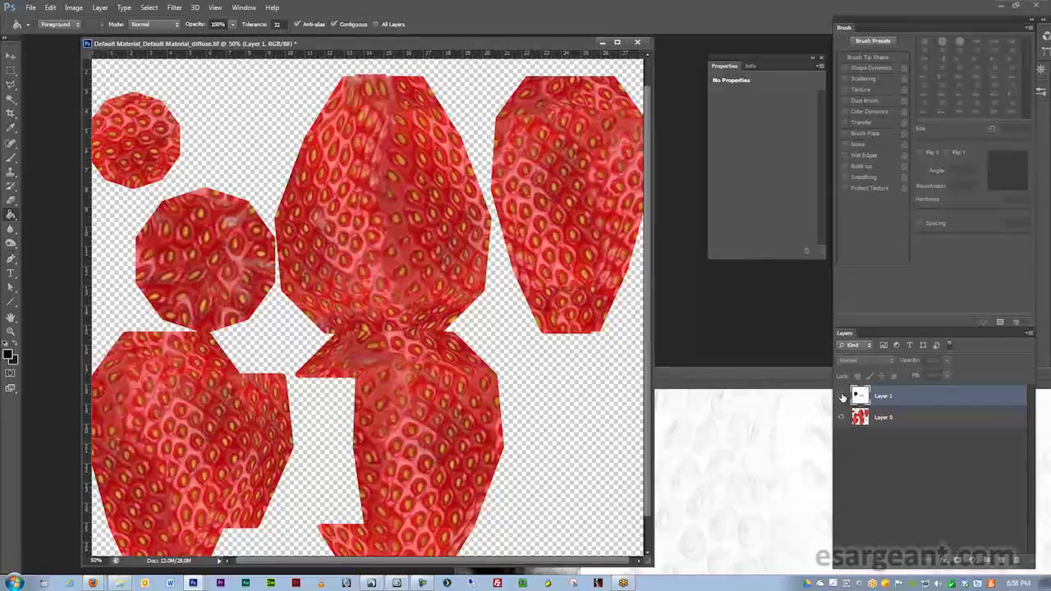
pyautogui.click(842, 396)
pyautogui.click(842, 397)
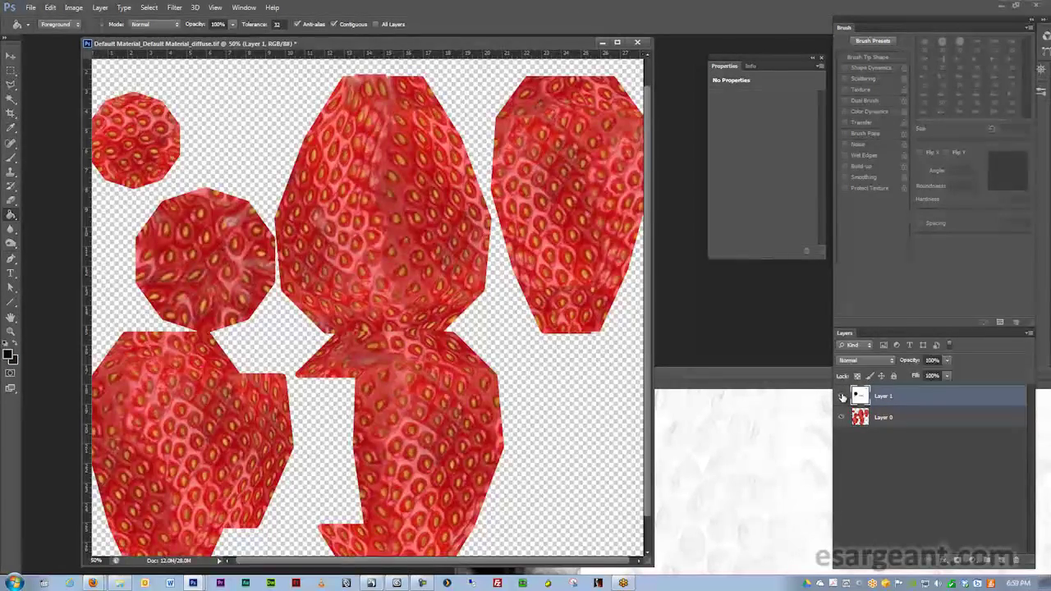
pyautogui.click(841, 397)
pyautogui.click(891, 359)
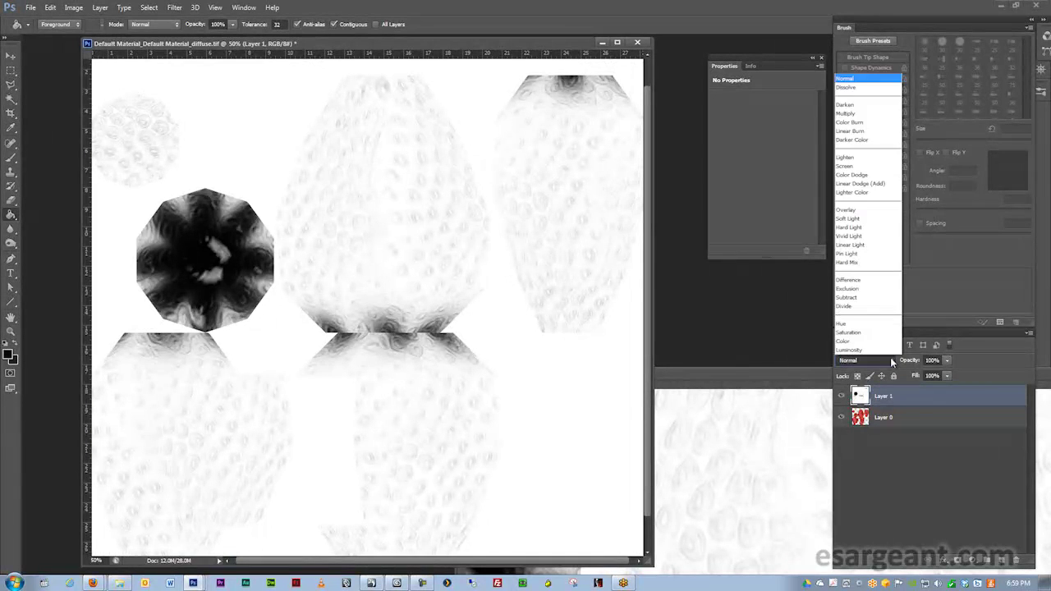
pyautogui.click(862, 113)
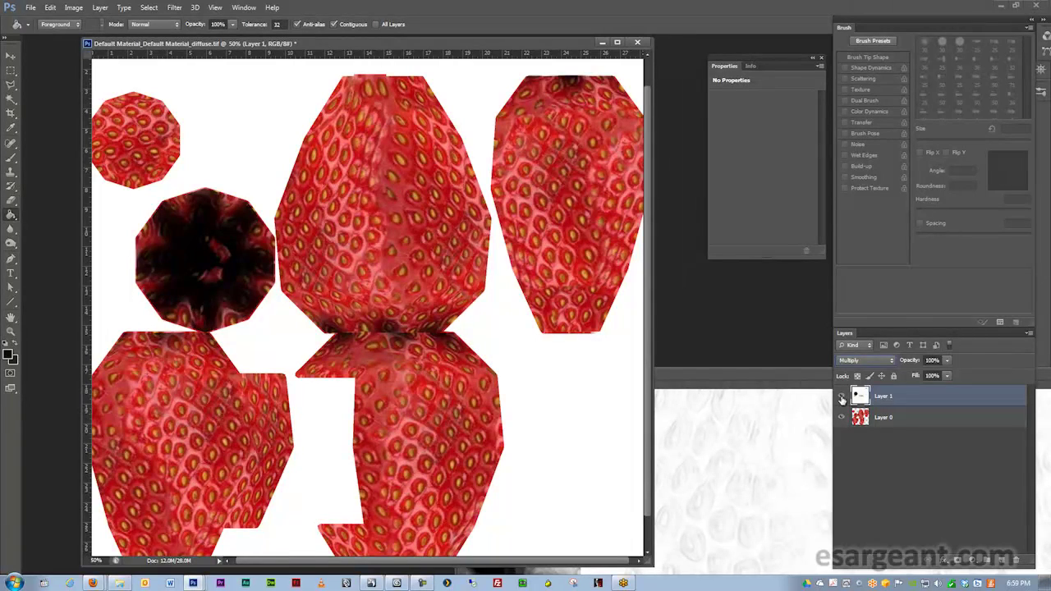
# - Compare the diffuse texture with and without the multiplied occlusion layer
pyautogui.click(841, 396)
pyautogui.click(841, 397)
pyautogui.click(841, 396)
pyautogui.click(840, 396)
pyautogui.click(841, 397)
pyautogui.click(840, 397)
# - Add a Levels adjustment layer above the occlusion layer and clip it to that layer
pyautogui.click(986, 559)
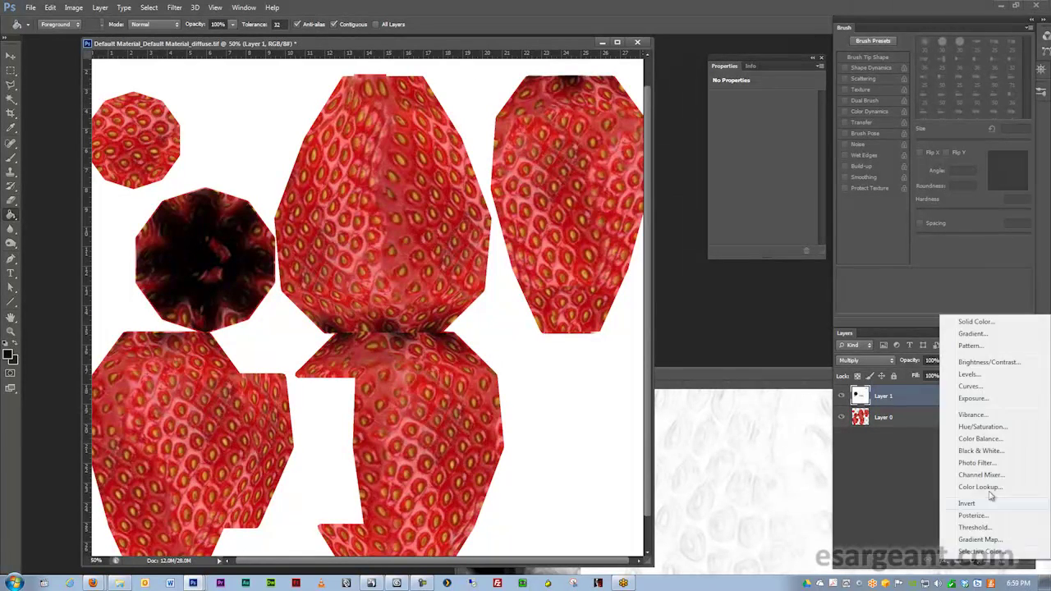
pyautogui.click(990, 377)
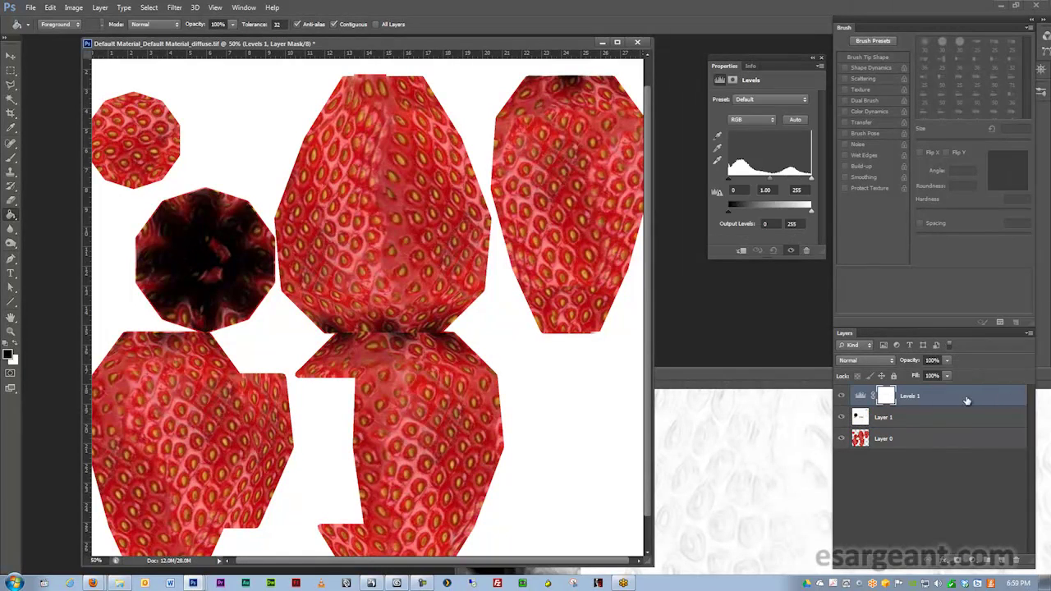
pyautogui.moveTo(727, 179)
pyautogui.mouseDown()
pyautogui.moveTo(743, 179)
pyautogui.moveTo(726, 181)
pyautogui.mouseUp()
pyautogui.rightClick(930, 389)
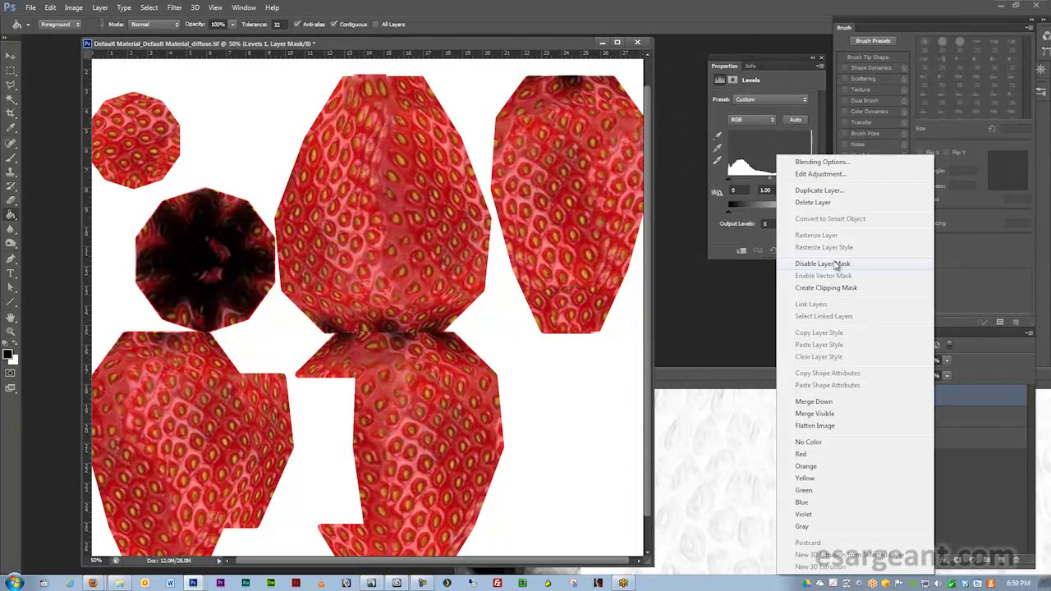
pyautogui.click(827, 287)
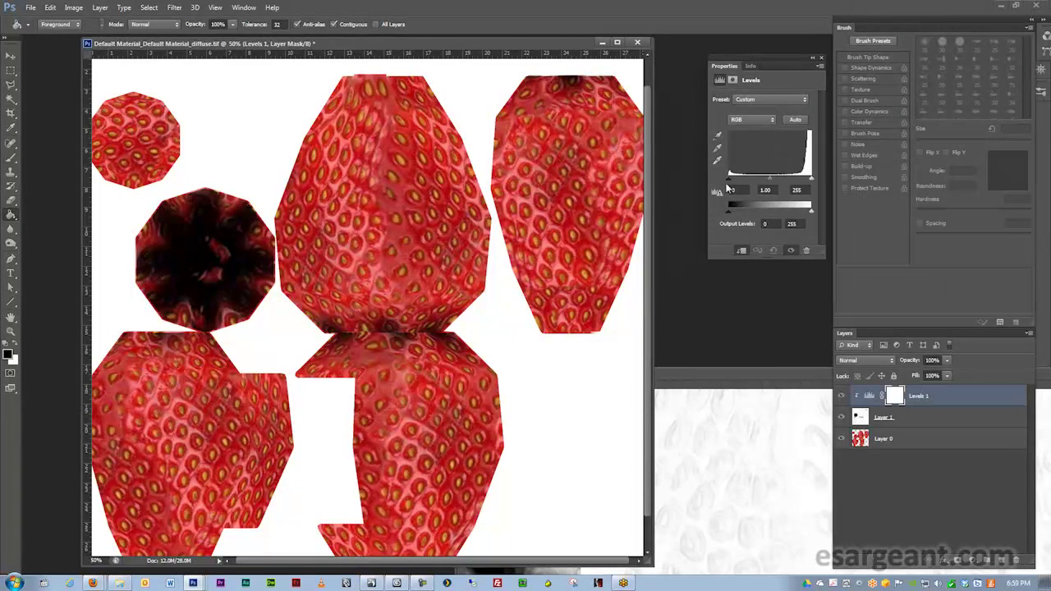
# - Raise the Levels adjustment's black input level to 49 to darken the occlusion around the seeds
pyautogui.moveTo(730, 177); pyautogui.dragTo(743, 179)
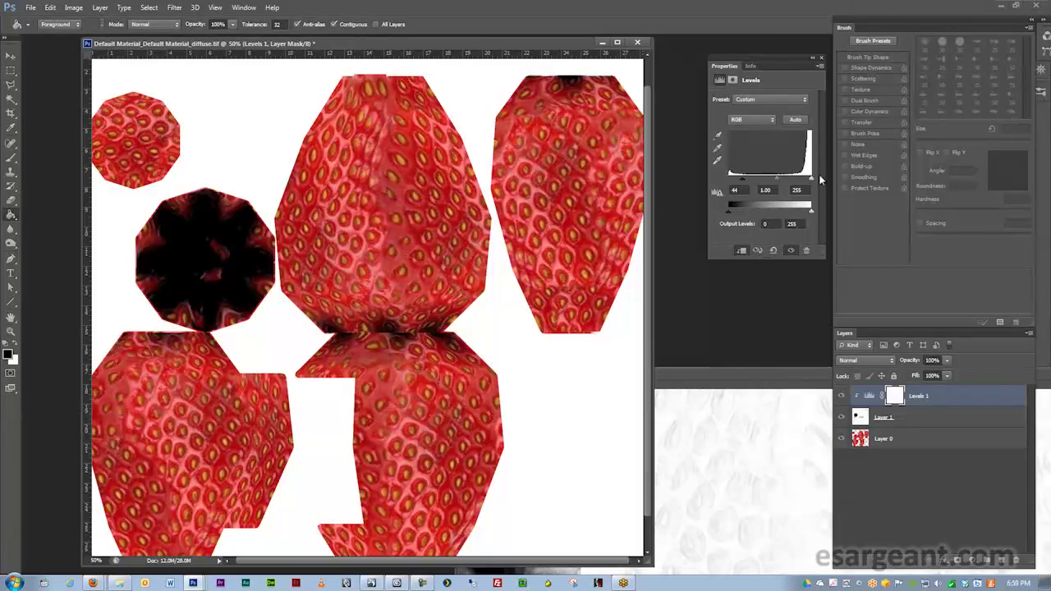
pyautogui.hotkey('ctrl', '+')
pyautogui.hotkey('ctrl', '+')
pyautogui.hotkey('ctrl', '+')
pyautogui.moveTo(465, 198); pyautogui.dragTo(359, 510)
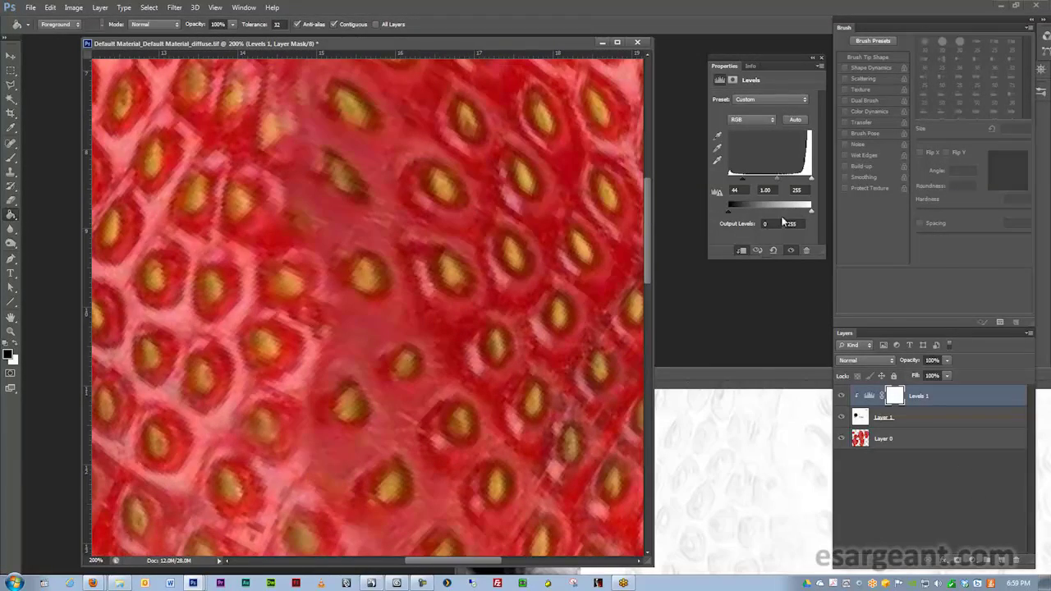
pyautogui.moveTo(743, 177)
pyautogui.mouseDown()
pyautogui.moveTo(725, 178)
pyautogui.moveTo(754, 181)
pyautogui.mouseUp()
# - Compare the seed detail with the Levels adjustment switched off and on at close zoom
pyautogui.click(841, 396)
pyautogui.click(841, 396)
pyautogui.moveTo(530, 321); pyautogui.dragTo(396, 261)
pyautogui.click(842, 397)
pyautogui.click(842, 396)
pyautogui.click(842, 396)
pyautogui.click(842, 396)
pyautogui.click(842, 397)
pyautogui.click(842, 397)
pyautogui.keyDown('alt'); pyautogui.scroll(-3, 417, 235); pyautogui.keyUp('alt')
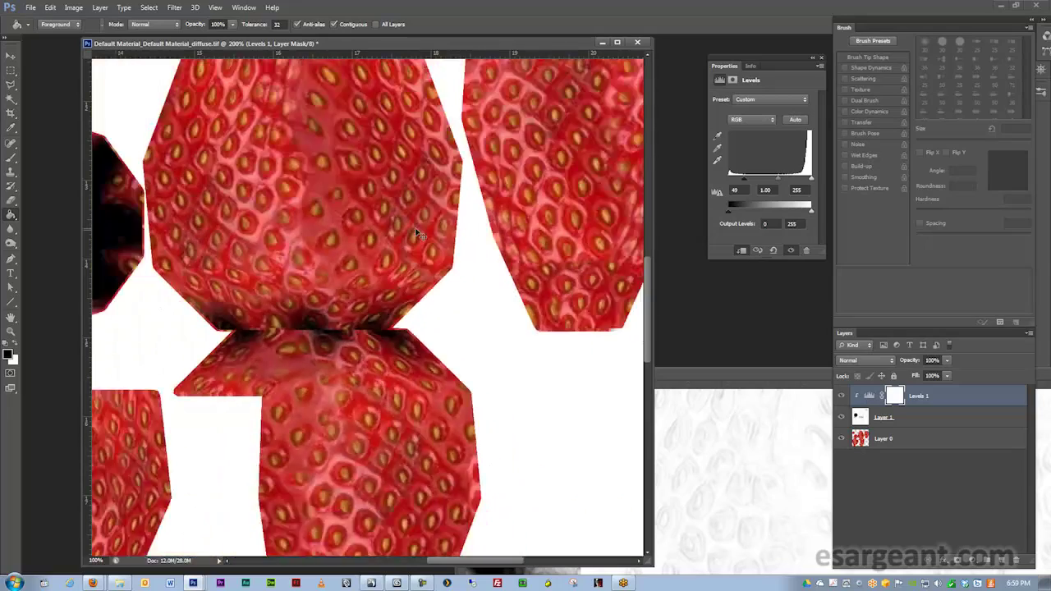
# - Return to 3ds Max and spread out the Normal Bump and normal bitmap nodes in the Slate Material Editor
pyautogui.click(1000, 6)
pyautogui.keyDown('alt'); pyautogui.moveTo(257, 222); pyautogui.dragTo(240, 200, button='middle'); pyautogui.keyUp('alt')
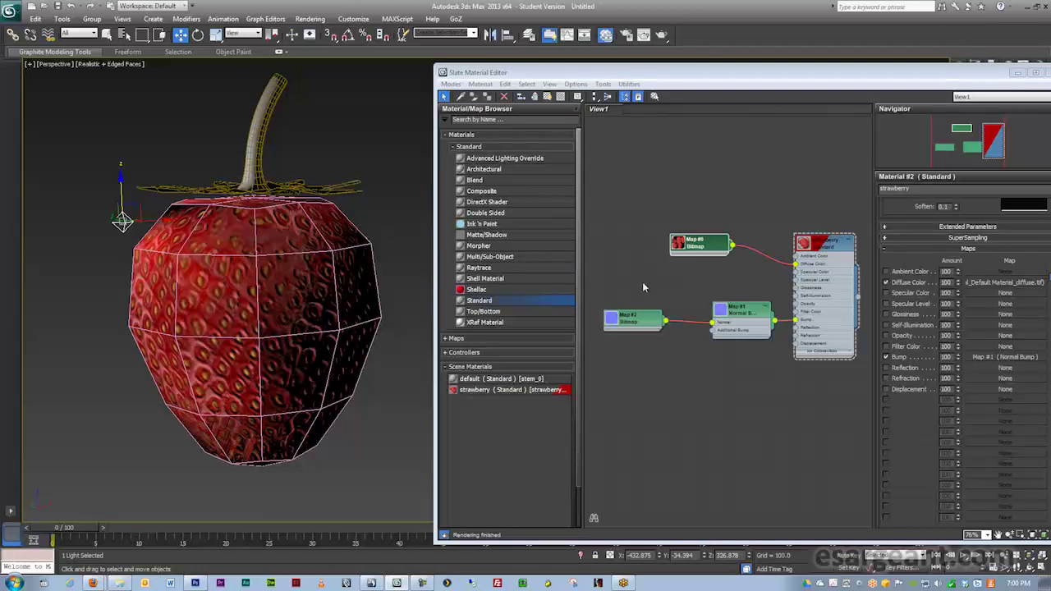
pyautogui.moveTo(757, 306); pyautogui.dragTo(747, 308)
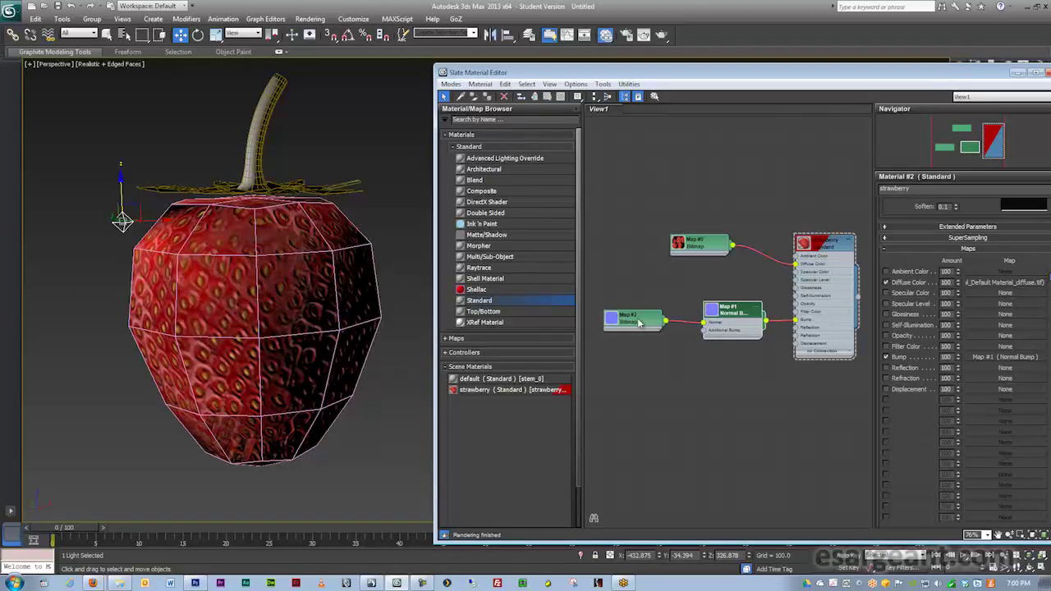
pyautogui.moveTo(642, 322); pyautogui.dragTo(632, 306)
pyautogui.moveTo(743, 316); pyautogui.dragTo(735, 333)
pyautogui.moveTo(800, 76); pyautogui.dragTo(765, 46)
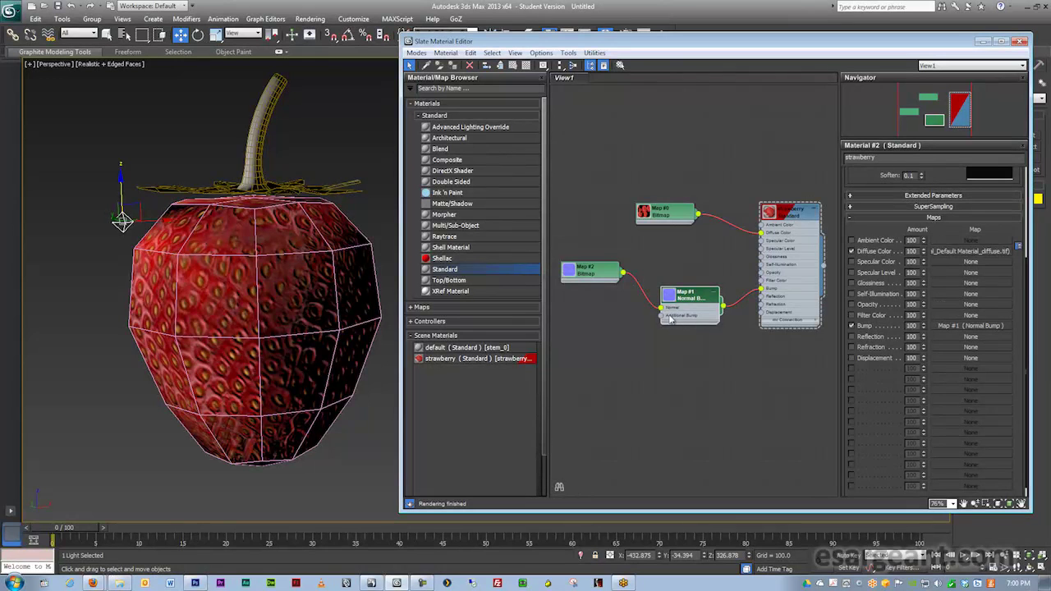
# - Add a Bitmap map using AO (strawberry).bmp to the Additional Bump input of the strawberry's Normal Bump node
pyautogui.scroll(5, 698, 324)
pyautogui.moveTo(626, 331); pyautogui.dragTo(668, 324, button='middle')
pyautogui.click(666, 323)
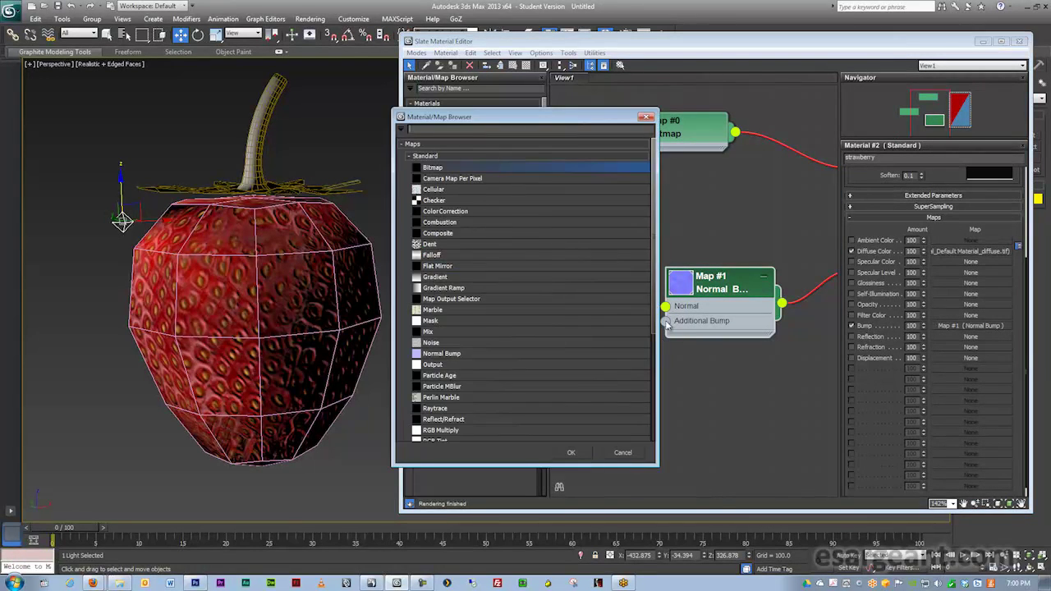
pyautogui.doubleClick(485, 167)
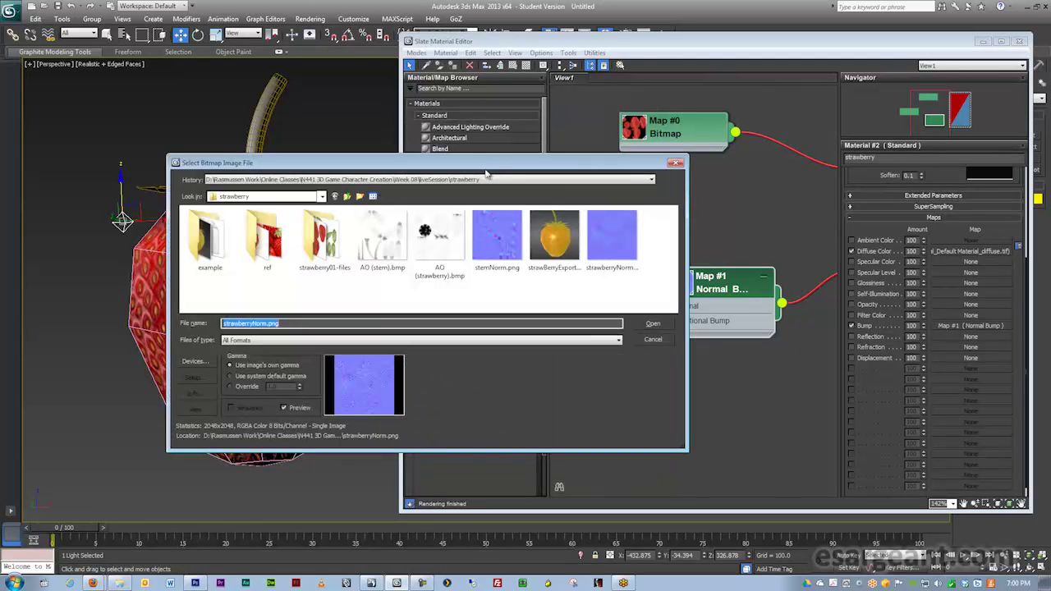
pyautogui.click(438, 241)
pyautogui.doubleClick(437, 241)
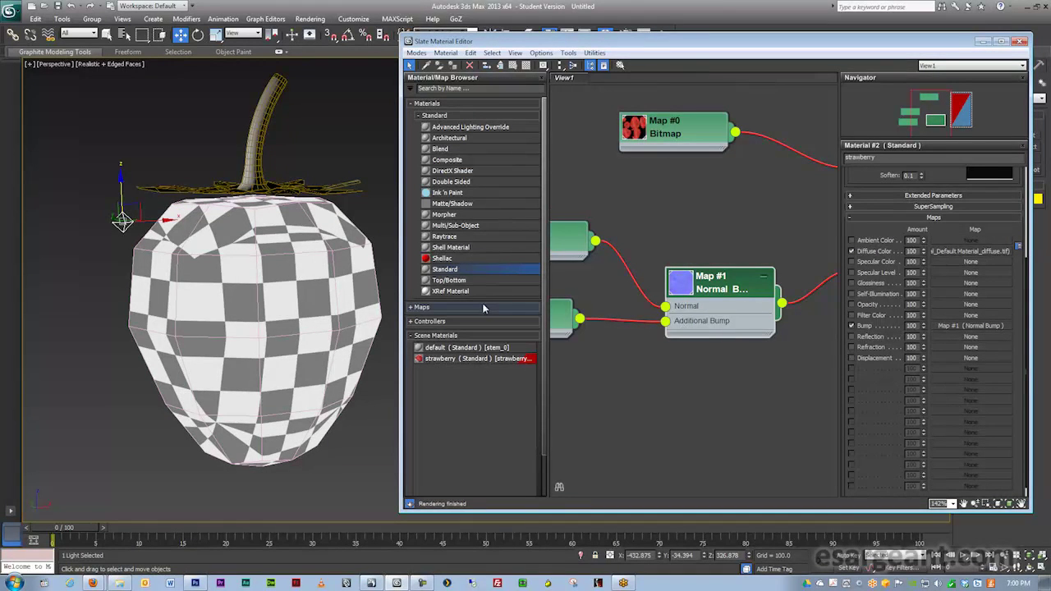
# - Lower the Normal Bump map's Additional Bump amount to 0.2
pyautogui.scroll(5, 317, 298)
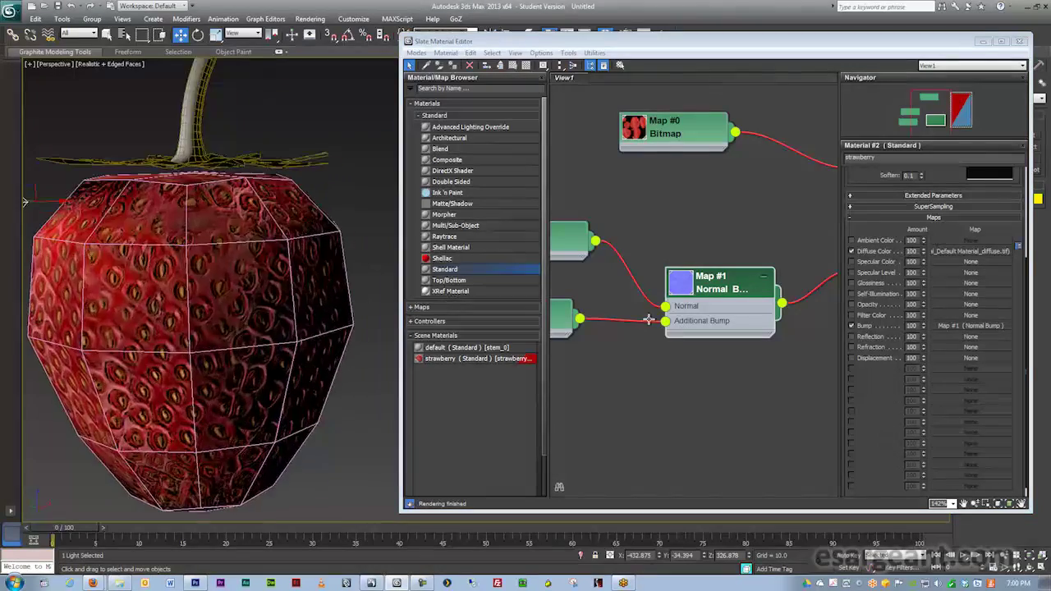
pyautogui.scroll(2, 266, 276)
pyautogui.moveTo(265, 276)
pyautogui.keyDown('alt'); pyautogui.mouseDown(button='middle')
pyautogui.moveTo(244, 288)
pyautogui.moveTo(296, 284)
pyautogui.moveTo(269, 275)
pyautogui.moveTo(272, 288)
pyautogui.moveTo(242, 288)
pyautogui.moveTo(232, 301)
pyautogui.moveTo(255, 288)
pyautogui.mouseUp(button='middle'); pyautogui.keyUp('alt')
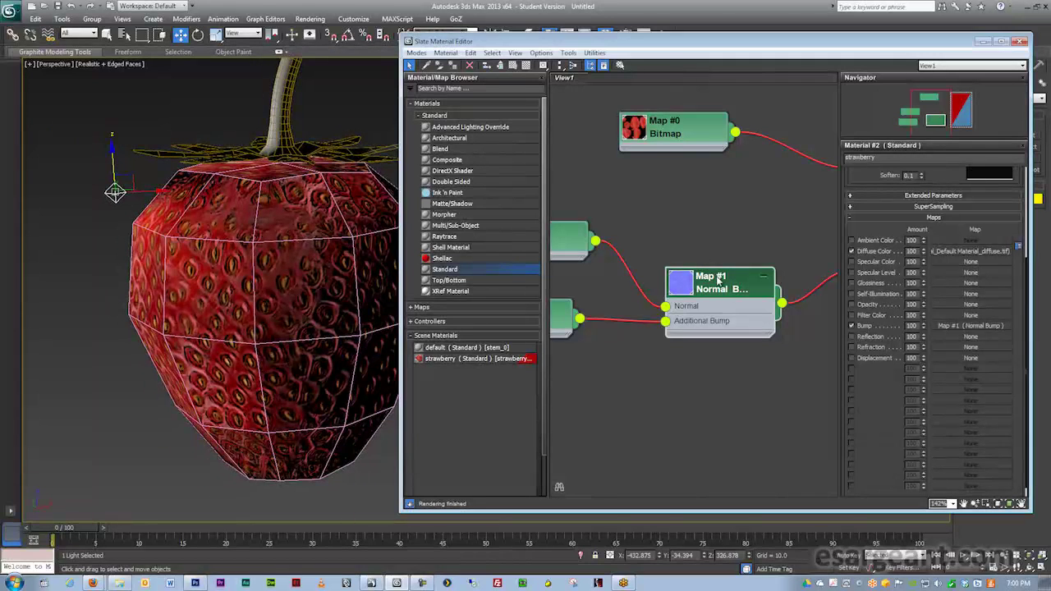
pyautogui.doubleClick(724, 307)
pyautogui.click(1014, 204)
pyautogui.click(1014, 205)
pyautogui.click(1014, 204)
pyautogui.click(1013, 204)
pyautogui.click(1013, 203)
pyautogui.click(1013, 204)
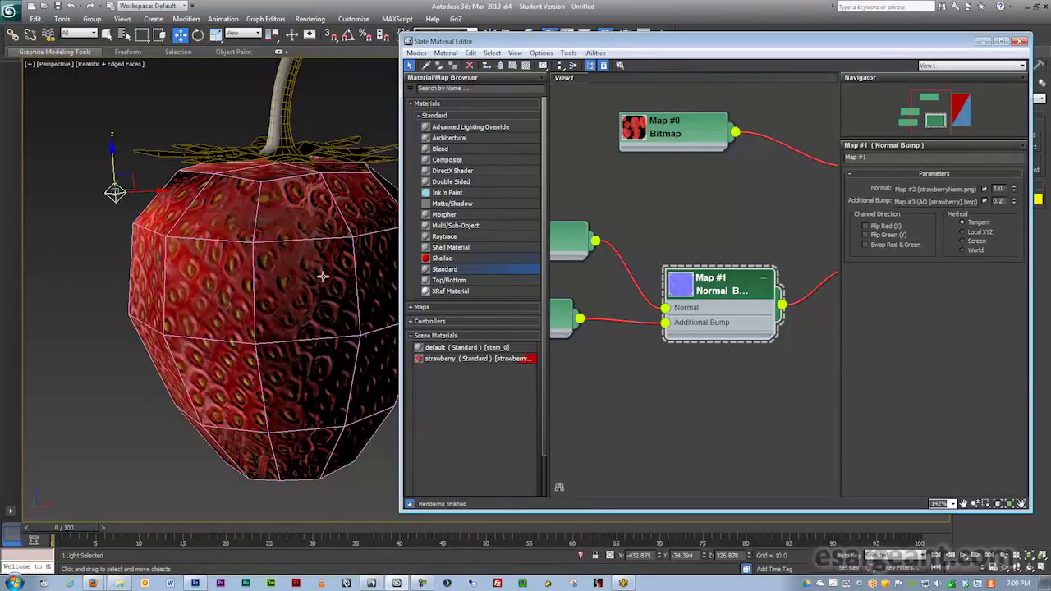
# - Move the light down and along Y beside the strawberry, to about Y -46.6 and Z 234
pyautogui.scroll(-7, 301, 268)
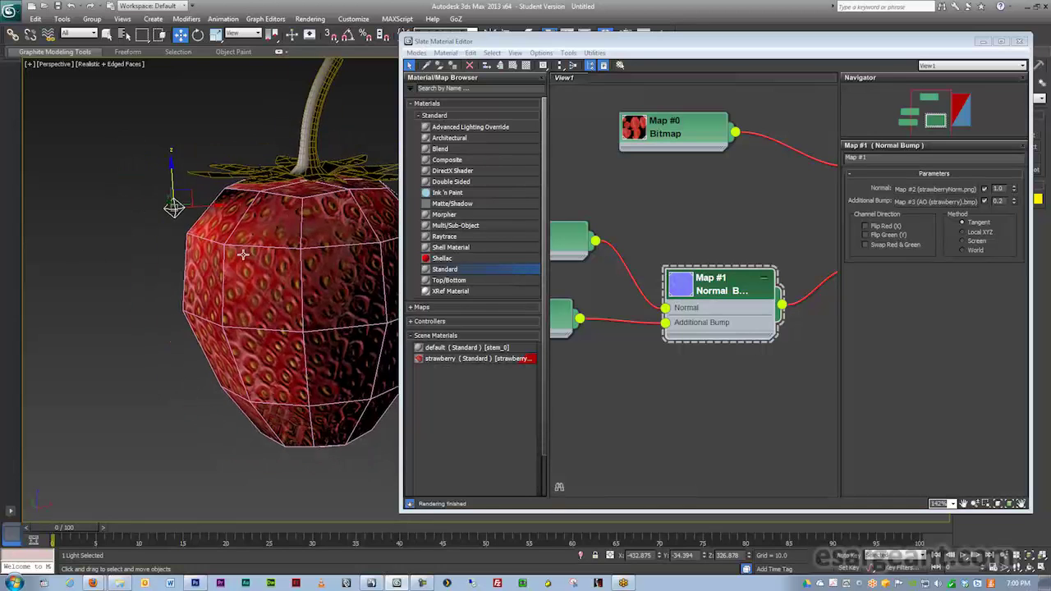
pyautogui.moveTo(311, 251); pyautogui.dragTo(238, 262, button='middle')
pyautogui.scroll(-1, 238, 262)
pyautogui.moveTo(162, 190)
pyautogui.mouseDown()
pyautogui.moveTo(167, 133)
pyautogui.moveTo(156, 270)
pyautogui.moveTo(163, 220)
pyautogui.mouseUp()
pyautogui.keyDown('alt'); pyautogui.moveTo(156, 260); pyautogui.dragTo(183, 257, button='middle'); pyautogui.keyUp('alt')
pyautogui.moveTo(147, 254)
pyautogui.mouseDown()
pyautogui.moveTo(205, 273)
pyautogui.moveTo(172, 239)
pyautogui.moveTo(95, 242)
pyautogui.moveTo(173, 234)
pyautogui.moveTo(162, 275)
pyautogui.moveTo(105, 240)
pyautogui.moveTo(176, 222)
pyautogui.moveTo(131, 246)
pyautogui.moveTo(141, 269)
pyautogui.mouseUp()
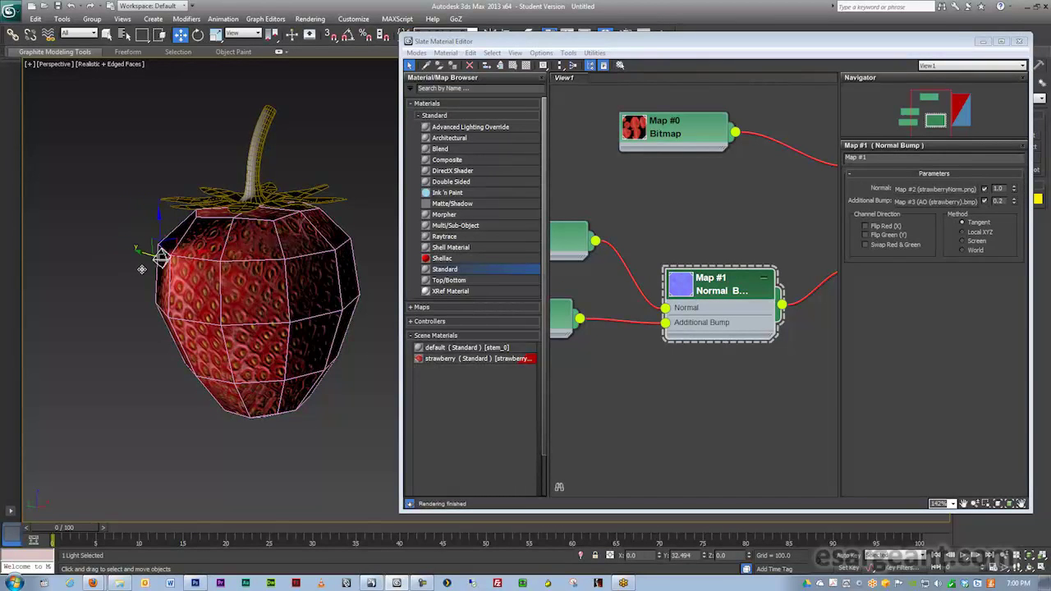
pyautogui.moveTo(142, 269)
pyautogui.keyDown('alt'); pyautogui.mouseDown(button='middle')
pyautogui.moveTo(156, 256)
pyautogui.moveTo(145, 277)
pyautogui.mouseUp(button='middle'); pyautogui.keyUp('alt')
pyautogui.moveTo(136, 253)
pyautogui.mouseDown()
pyautogui.moveTo(160, 266)
pyautogui.moveTo(143, 254)
pyautogui.mouseUp()
pyautogui.keyDown('alt'); pyautogui.moveTo(166, 257); pyautogui.dragTo(180, 286, button='middle'); pyautogui.keyUp('alt')
# - Set the strawberry material's Specular Level to 45 and its Glossiness to 45
pyautogui.moveTo(811, 197); pyautogui.dragTo(615, 252, button='middle')
pyautogui.scroll(-1, 701, 252)
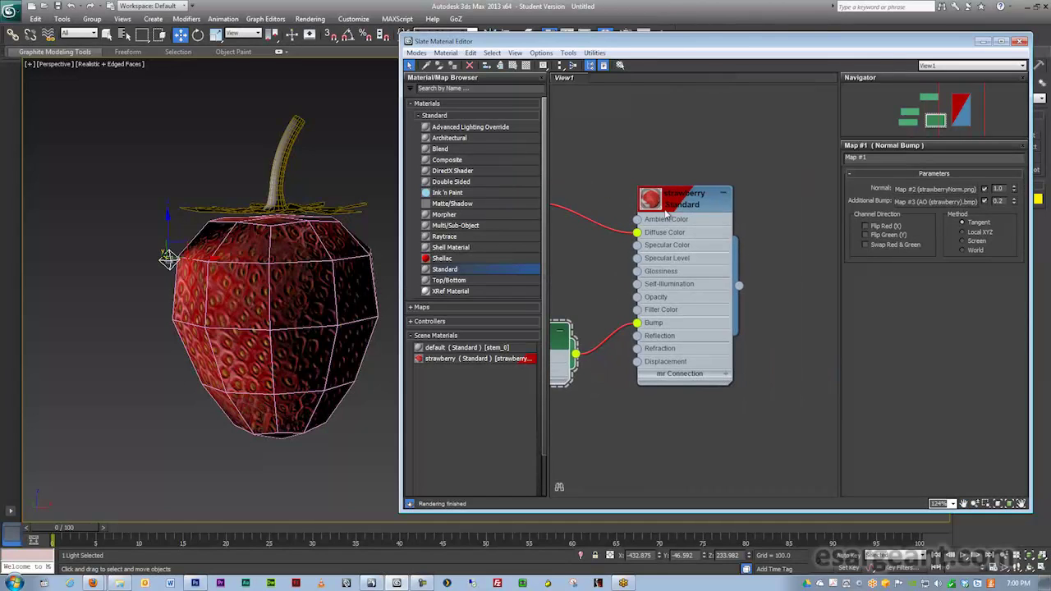
pyautogui.doubleClick(684, 201)
pyautogui.moveTo(710, 211); pyautogui.dragTo(731, 212, button='middle')
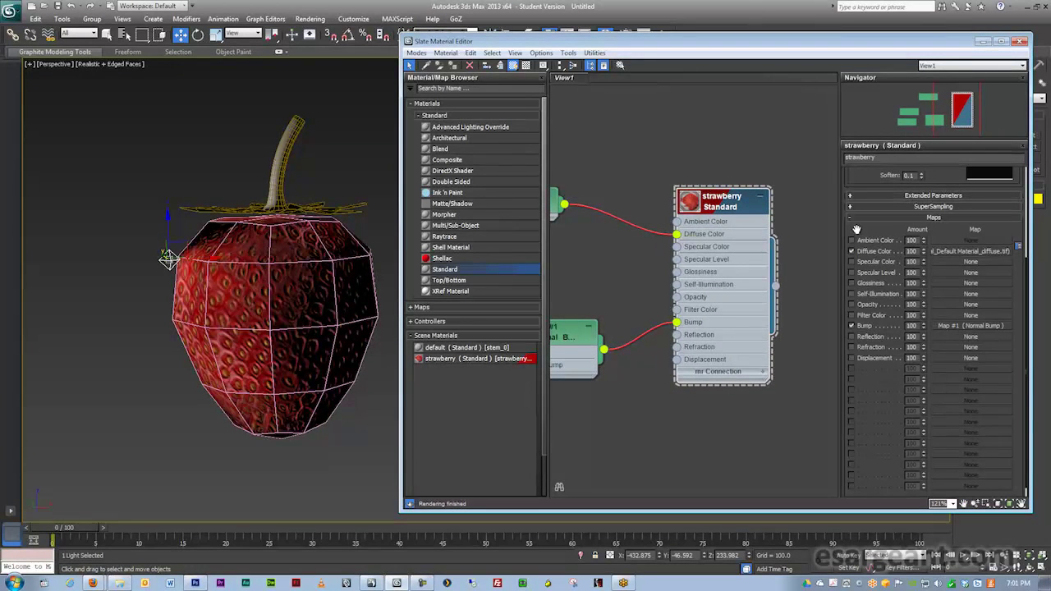
pyautogui.scroll(3, 902, 294)
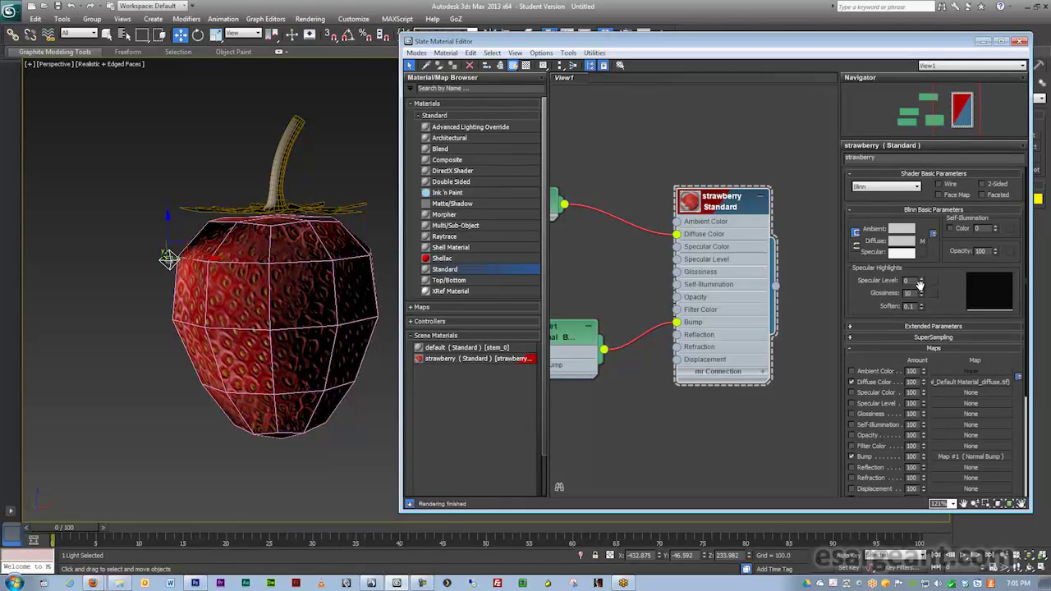
pyautogui.moveTo(921, 284); pyautogui.dragTo(925, 257)
pyautogui.moveTo(921, 296); pyautogui.dragTo(922, 276)
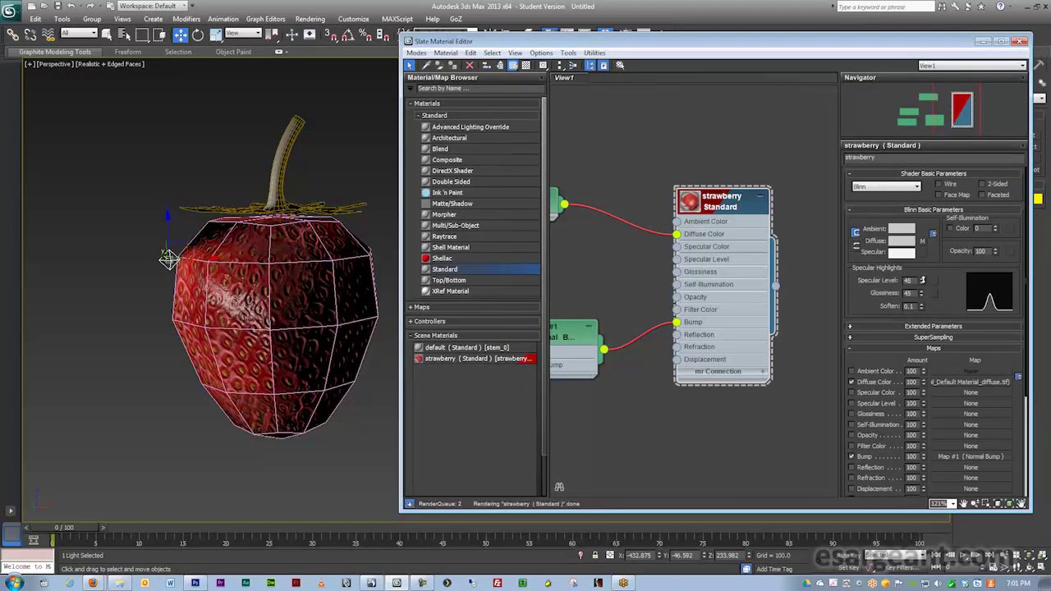
# - Sweep the light across the strawberry to test the specular highlight and leave it at about X -430, Y -150
pyautogui.keyDown('alt'); pyautogui.moveTo(296, 279); pyautogui.dragTo(335, 287, button='middle'); pyautogui.keyUp('alt')
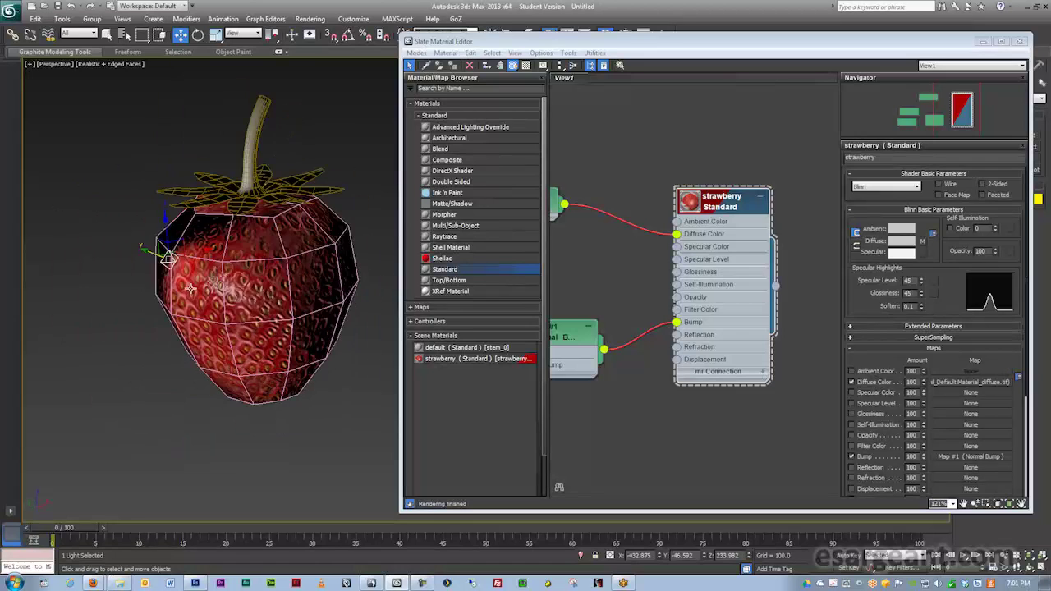
pyautogui.moveTo(143, 250)
pyautogui.mouseDown()
pyautogui.moveTo(179, 269)
pyautogui.moveTo(167, 246)
pyautogui.moveTo(151, 251)
pyautogui.moveTo(164, 240)
pyautogui.moveTo(147, 260)
pyautogui.moveTo(120, 238)
pyautogui.moveTo(128, 265)
pyautogui.moveTo(205, 294)
pyautogui.moveTo(132, 278)
pyautogui.moveTo(197, 297)
pyautogui.moveTo(182, 293)
pyautogui.mouseUp()
pyautogui.keyDown('alt'); pyautogui.moveTo(183, 292); pyautogui.dragTo(175, 262, button='middle'); pyautogui.keyUp('alt')
pyautogui.moveTo(178, 258); pyautogui.dragTo(237, 306)
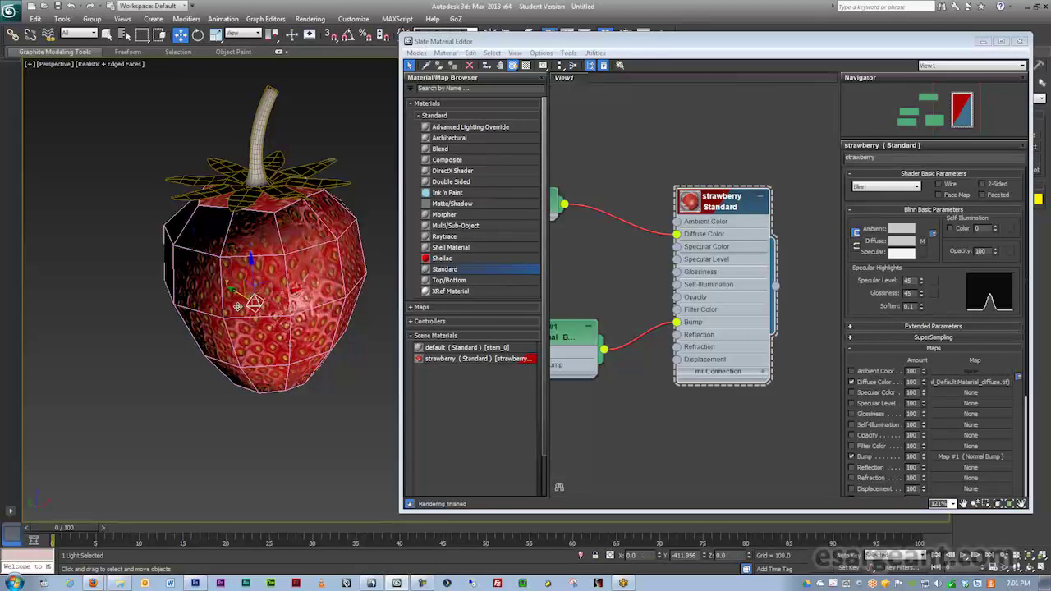
pyautogui.moveTo(152, 261); pyautogui.dragTo(197, 305)
pyautogui.moveTo(197, 304)
pyautogui.keyDown('alt'); pyautogui.mouseDown(button='middle')
pyautogui.moveTo(219, 314)
pyautogui.moveTo(178, 290)
pyautogui.moveTo(193, 271)
pyautogui.moveTo(181, 254)
pyautogui.mouseUp(button='middle'); pyautogui.keyUp('alt')
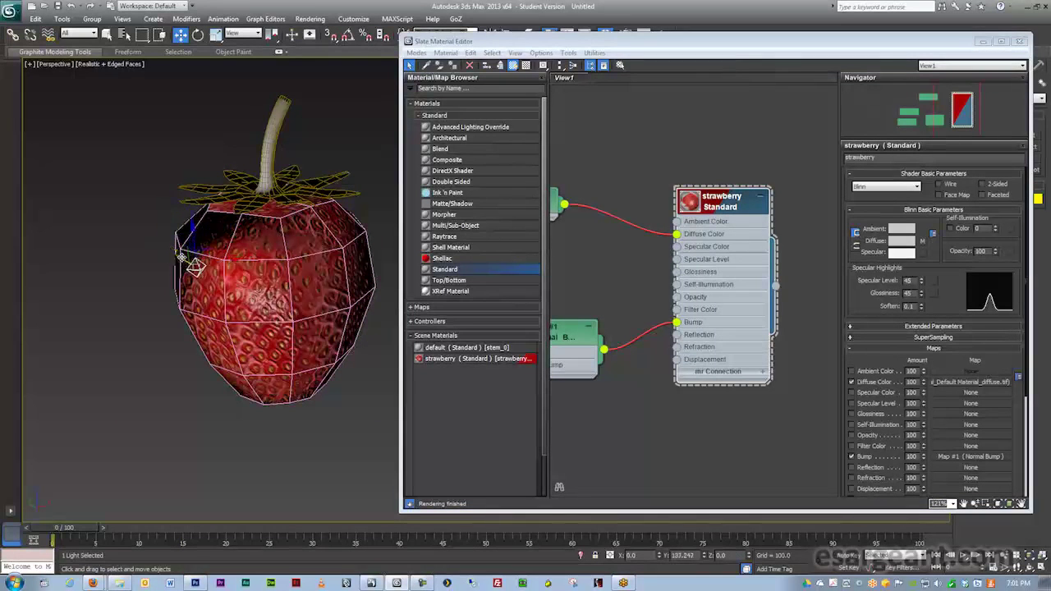
pyautogui.moveTo(185, 259); pyautogui.dragTo(174, 250)
pyautogui.keyDown('alt'); pyautogui.moveTo(227, 285); pyautogui.dragTo(220, 262, button='middle'); pyautogui.keyUp('alt')
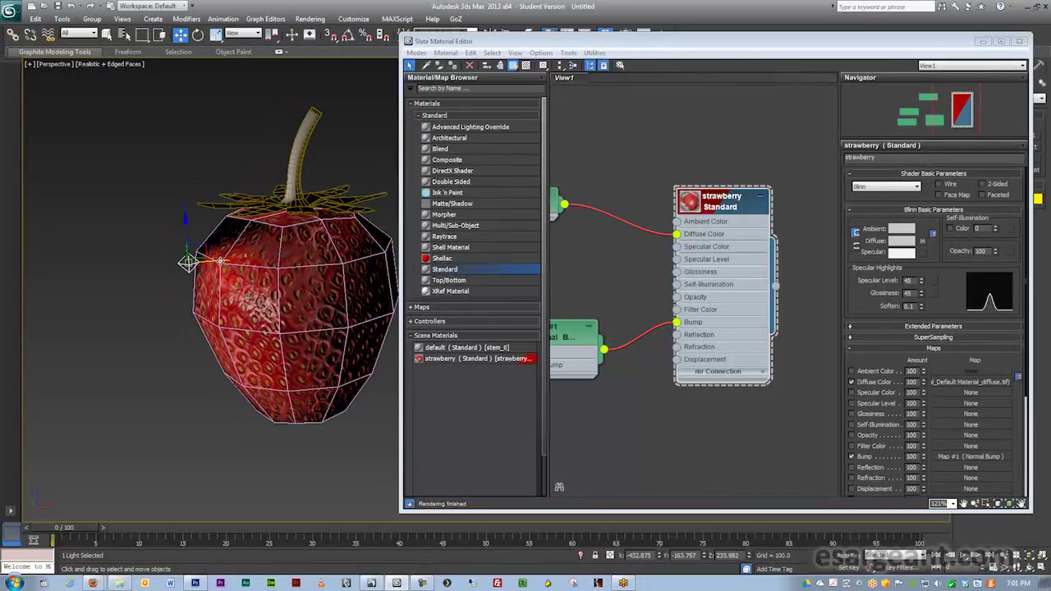
pyautogui.moveTo(230, 261)
pyautogui.mouseDown()
pyautogui.moveTo(153, 260)
pyautogui.moveTo(248, 262)
pyautogui.moveTo(232, 262)
pyautogui.mouseUp()
pyautogui.keyDown('alt'); pyautogui.moveTo(234, 265); pyautogui.dragTo(255, 289, button='middle'); pyautogui.keyUp('alt')
pyautogui.moveTo(175, 259)
pyautogui.mouseDown()
pyautogui.moveTo(201, 265)
pyautogui.moveTo(118, 238)
pyautogui.moveTo(211, 261)
pyautogui.moveTo(169, 249)
pyautogui.mouseUp()
pyautogui.keyDown('alt'); pyautogui.moveTo(220, 284); pyautogui.dragTo(250, 268, button='middle'); pyautogui.keyUp('alt')
pyautogui.moveTo(250, 268); pyautogui.dragTo(367, 293, button='middle')
# - Widen the node view and rearrange the Normal Bump and diffuse bitmap nodes for more room around the strawberry material
pyautogui.moveTo(640, 289); pyautogui.dragTo(779, 255, button='middle')
pyautogui.scroll(-2, 662, 291)
pyautogui.moveTo(734, 289); pyautogui.dragTo(653, 284, button='middle')
pyautogui.moveTo(549, 330); pyautogui.dragTo(502, 328)
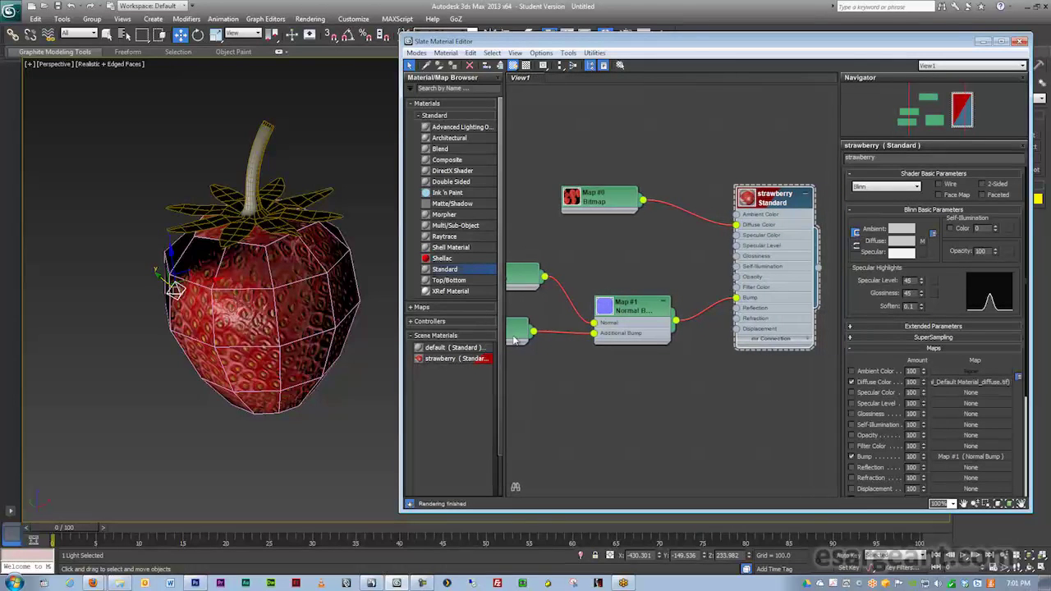
pyautogui.moveTo(632, 318); pyautogui.dragTo(654, 316)
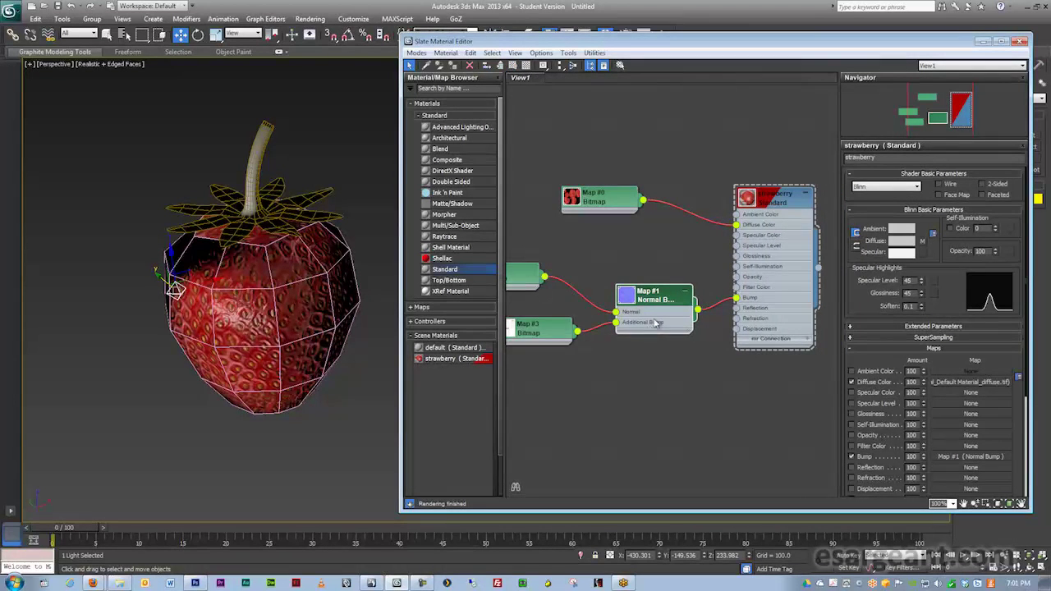
pyautogui.moveTo(654, 316); pyautogui.dragTo(650, 342, button='middle')
pyautogui.moveTo(624, 229); pyautogui.dragTo(602, 230)
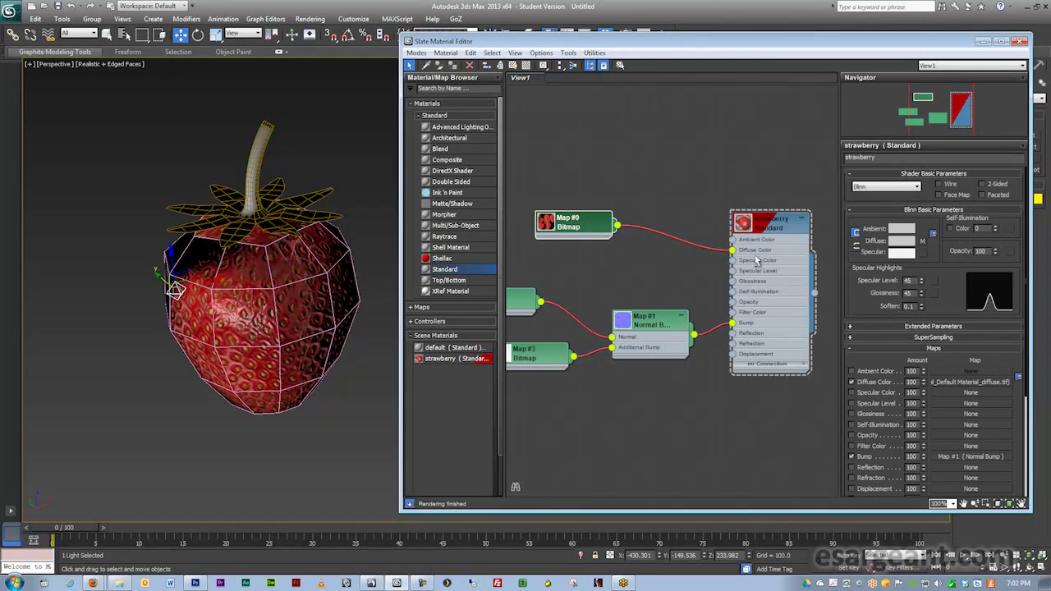
pyautogui.moveTo(755, 258); pyautogui.dragTo(777, 260, button='middle')
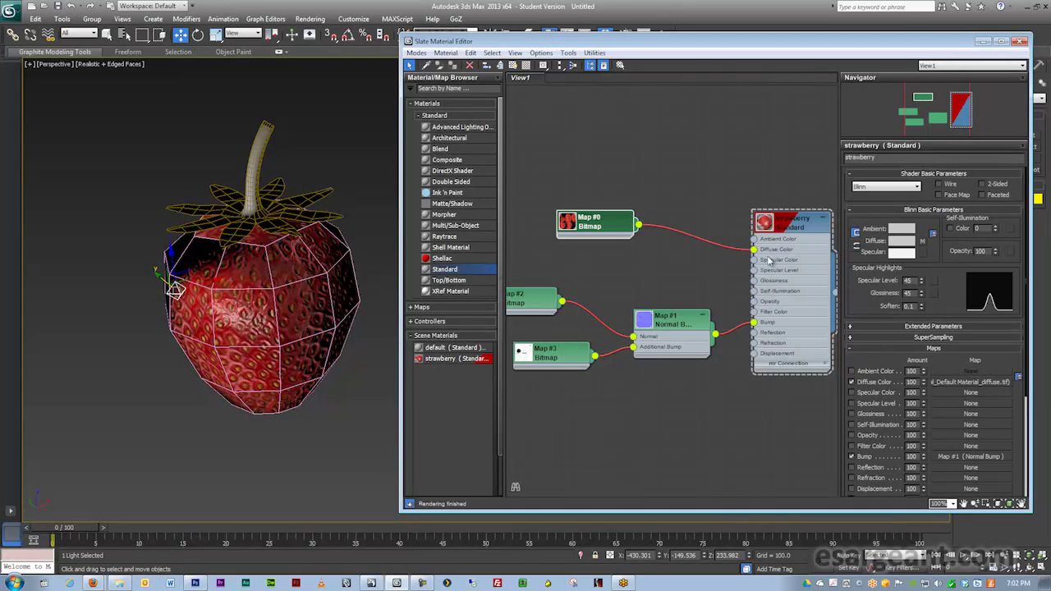
# - Disconnect the diffuse bitmap from the strawberry material and put a Mix map in its Diffuse Color slot
pyautogui.click(701, 244)
pyautogui.press('Delete')
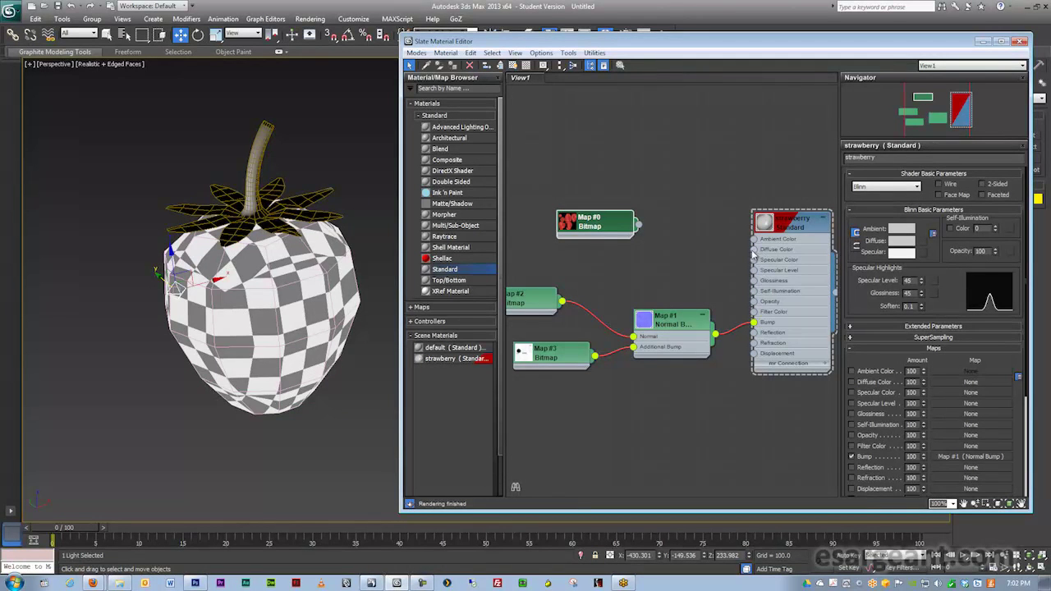
pyautogui.moveTo(713, 256); pyautogui.dragTo(709, 232, button='middle')
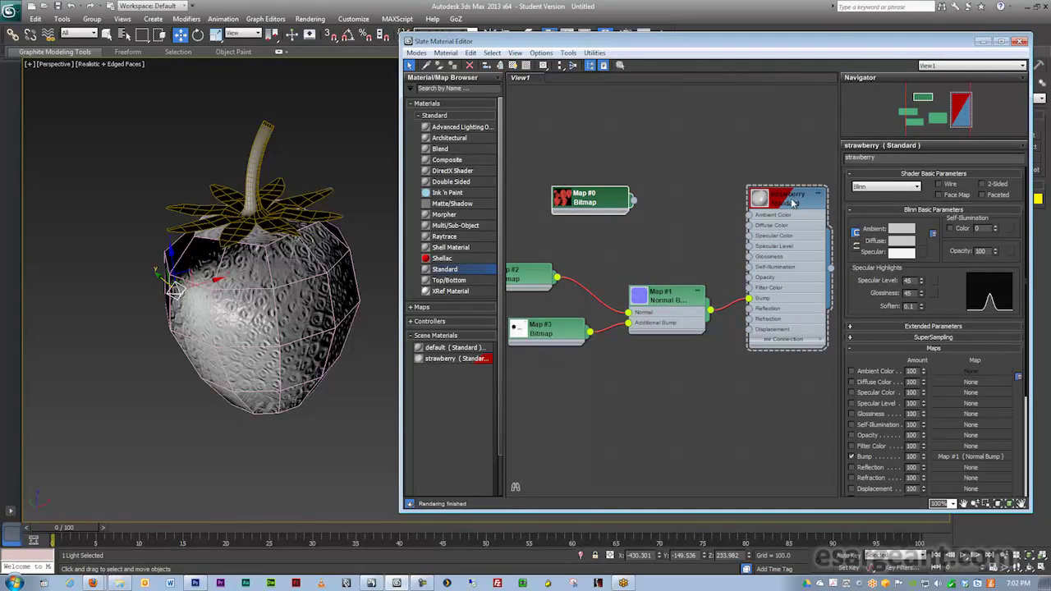
pyautogui.click(750, 226)
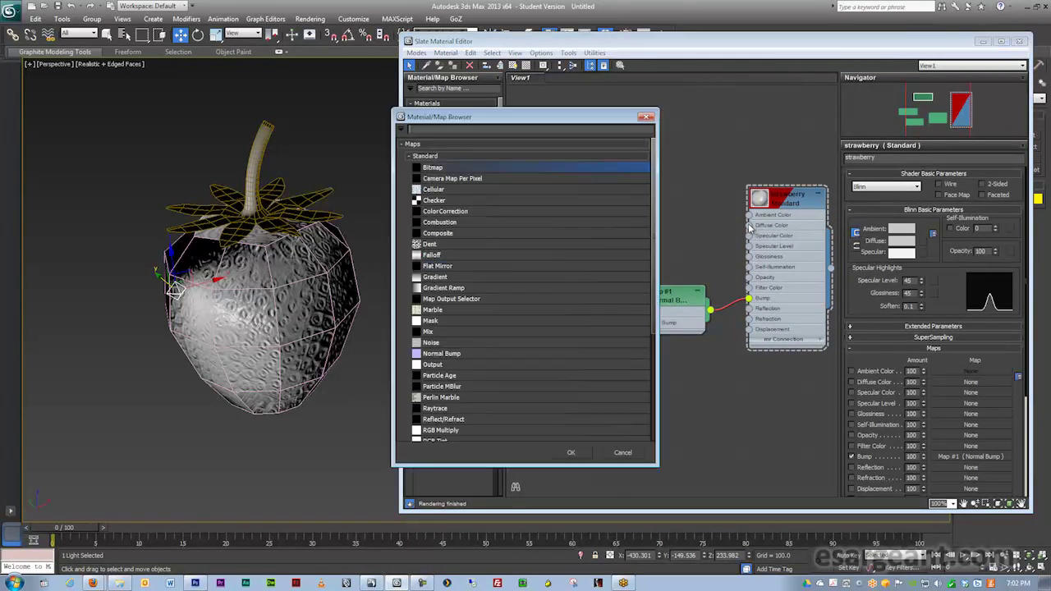
pyautogui.moveTo(556, 122); pyautogui.dragTo(601, 121)
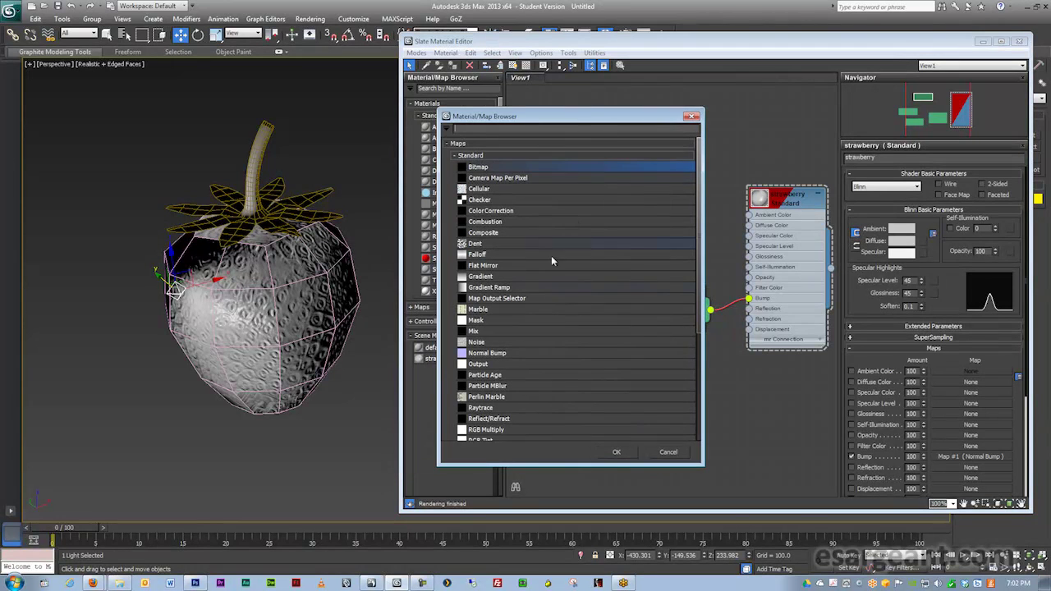
pyautogui.doubleClick(486, 332)
pyautogui.moveTo(680, 222); pyautogui.dragTo(725, 188)
# - Connect the diffuse bitmap to the Mix map's Color 2 and the ambient occlusion bitmap to its Mix Amount
pyautogui.moveTo(594, 202); pyautogui.dragTo(563, 202)
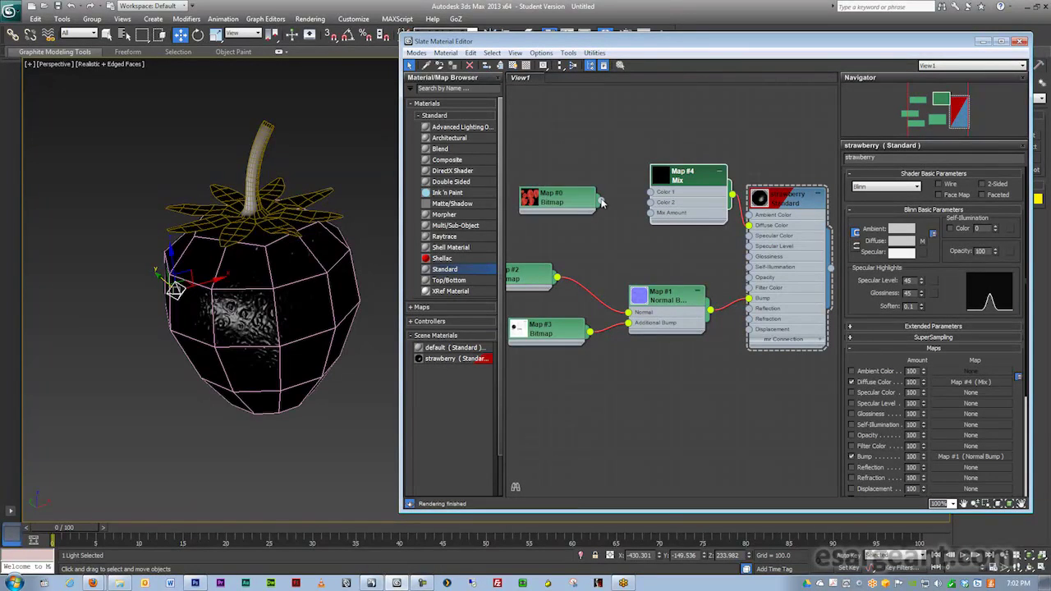
pyautogui.moveTo(599, 232); pyautogui.dragTo(653, 204)
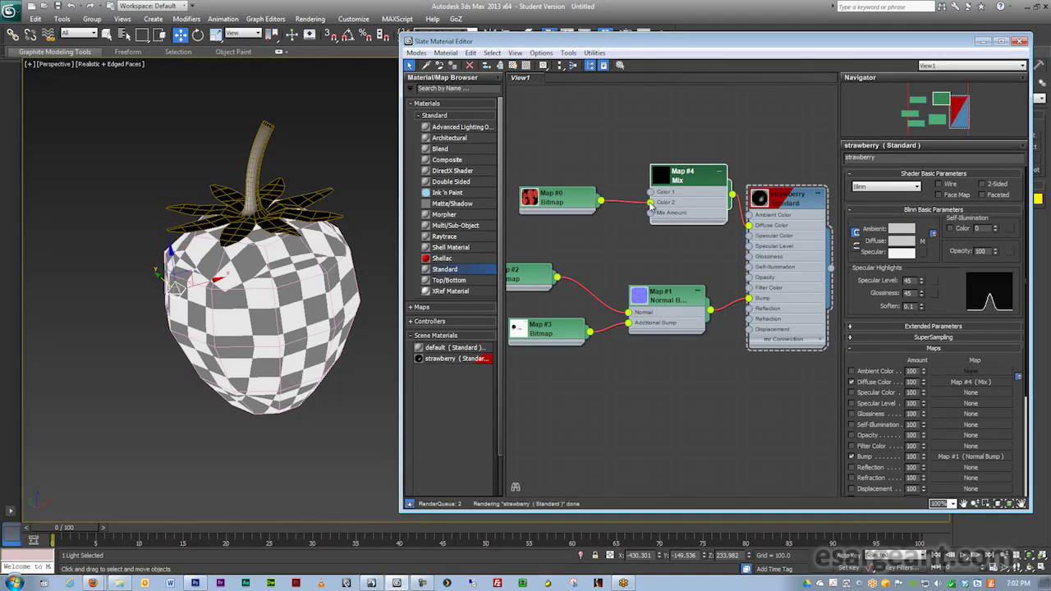
pyautogui.doubleClick(686, 177)
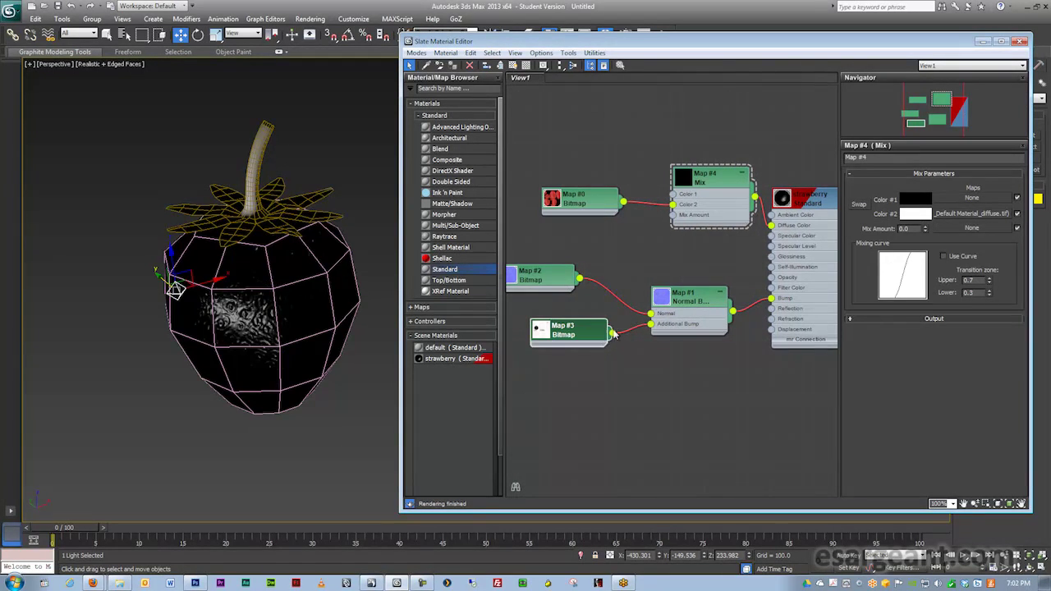
pyautogui.moveTo(613, 333); pyautogui.dragTo(675, 220)
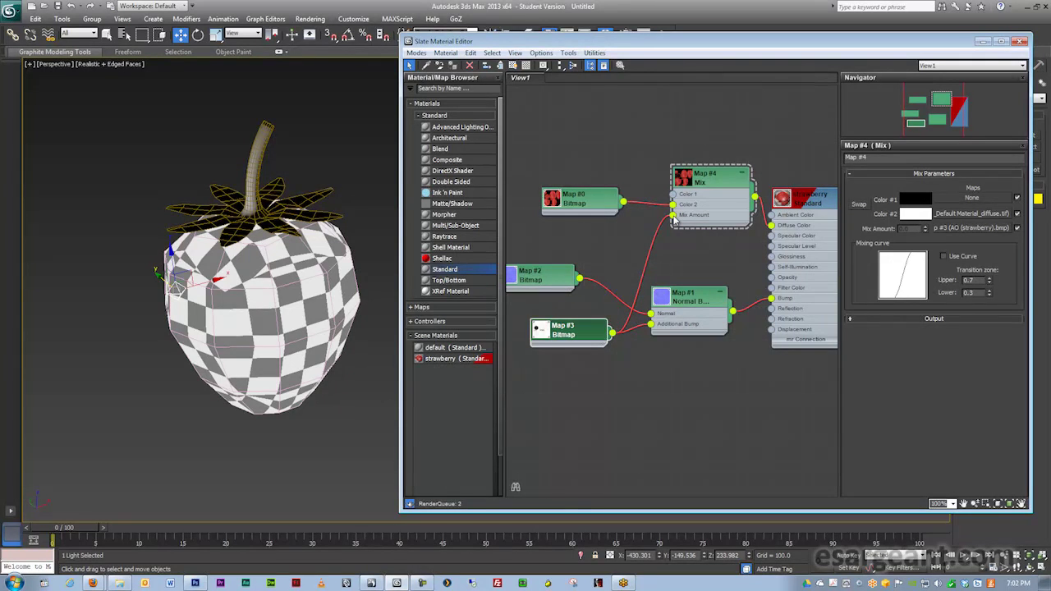
pyautogui.scroll(3, 280, 317)
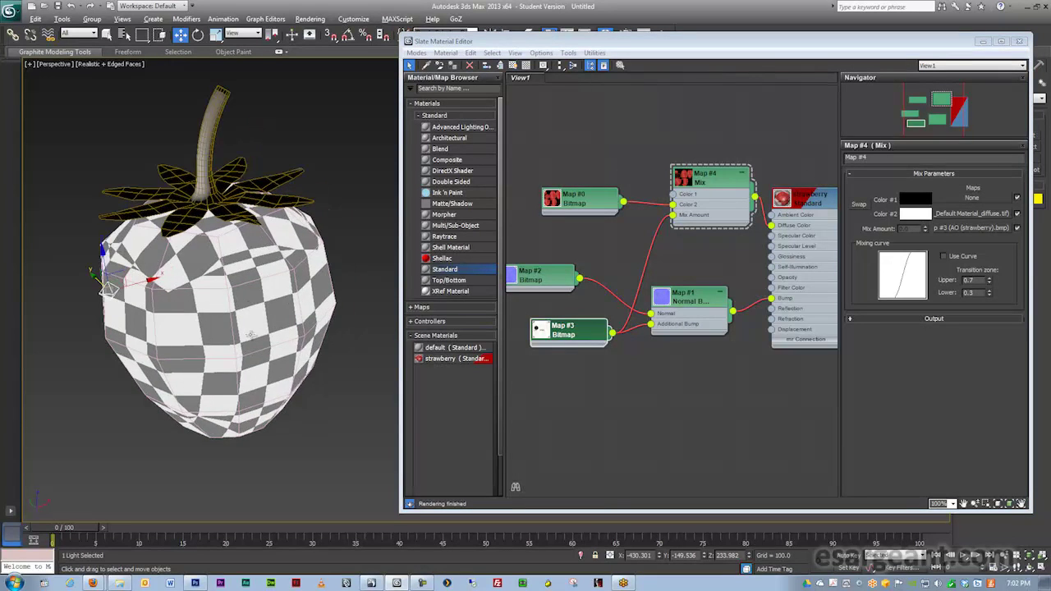
pyautogui.scroll(1, 318, 323)
pyautogui.moveTo(318, 322); pyautogui.dragTo(436, 325, button='middle')
pyautogui.keyDown('alt'); pyautogui.moveTo(281, 315); pyautogui.dragTo(244, 299, button='middle'); pyautogui.keyUp('alt')
pyautogui.moveTo(350, 309); pyautogui.dragTo(330, 280, button='middle')
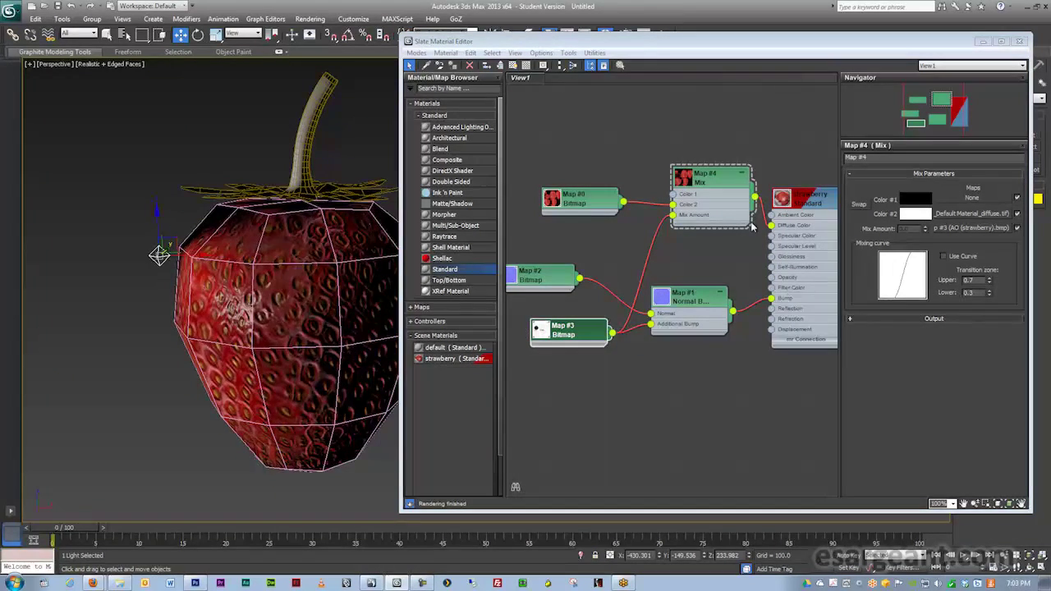
pyautogui.moveTo(752, 227); pyautogui.dragTo(730, 227)
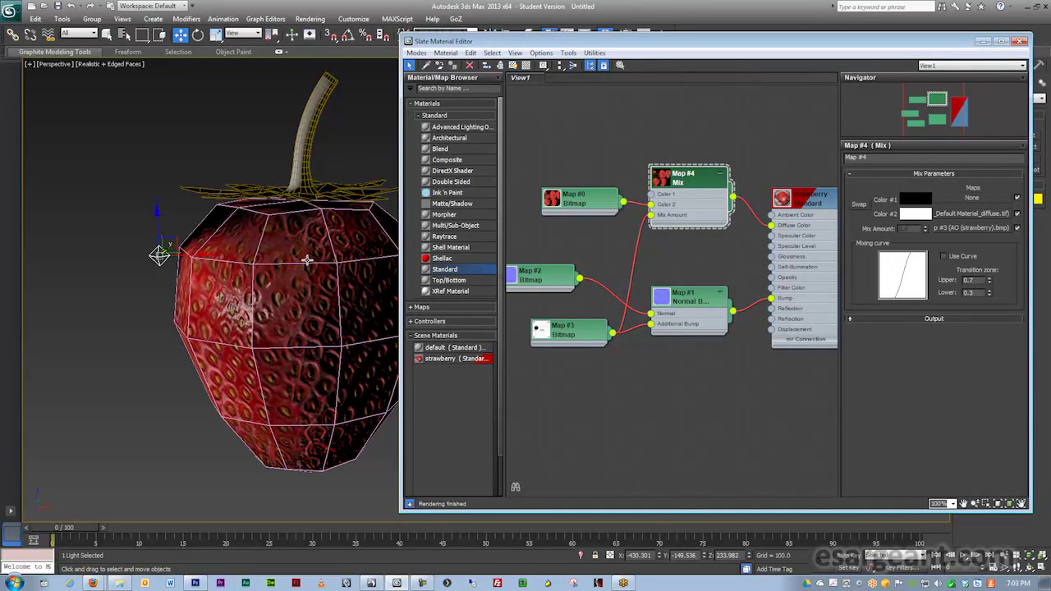
# - Enable the Mix map's mixing curve and set its transition zone to Upper 1.0 and Lower 0.37
pyautogui.click(944, 256)
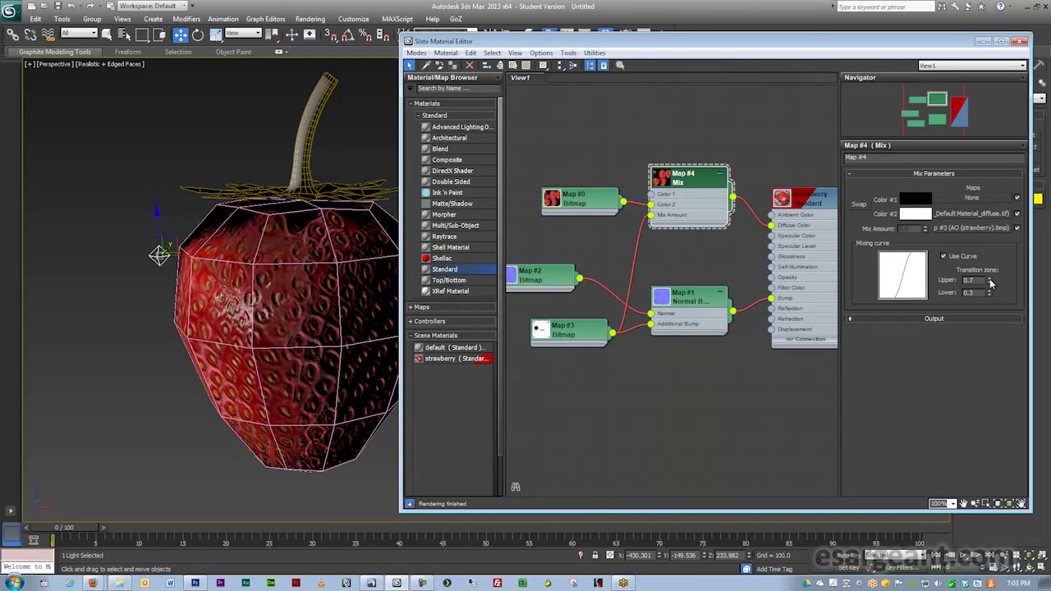
pyautogui.moveTo(988, 283); pyautogui.dragTo(992, 256)
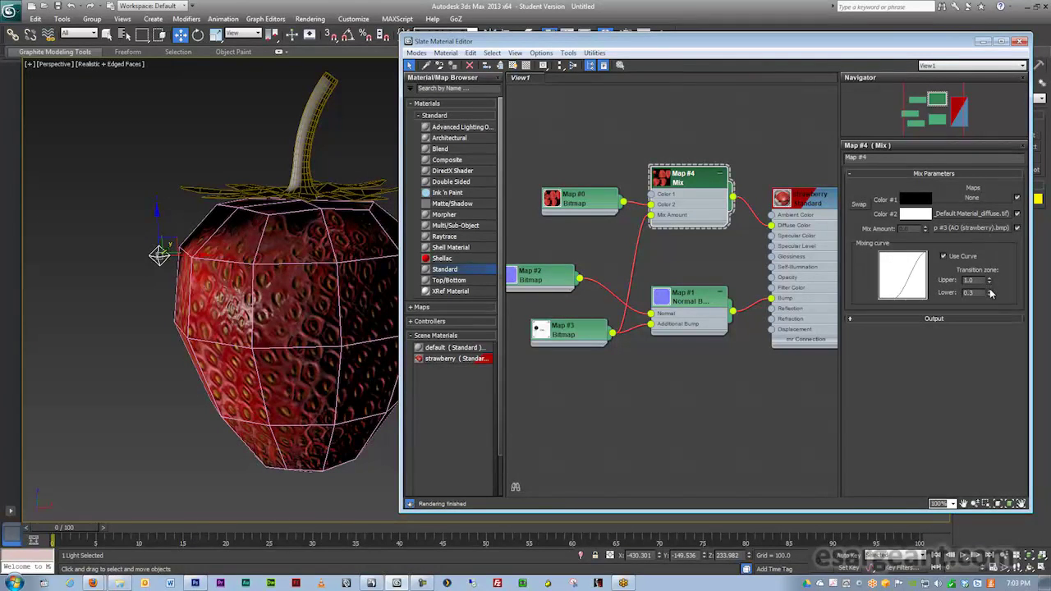
pyautogui.moveTo(991, 291); pyautogui.dragTo(994, 258)
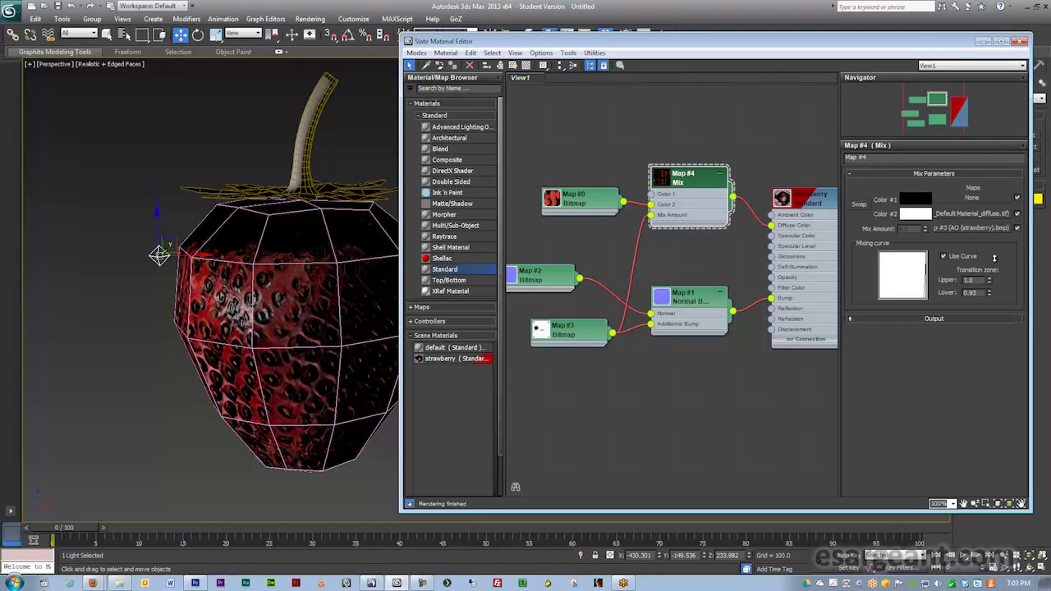
pyautogui.moveTo(994, 259); pyautogui.dragTo(995, 286)
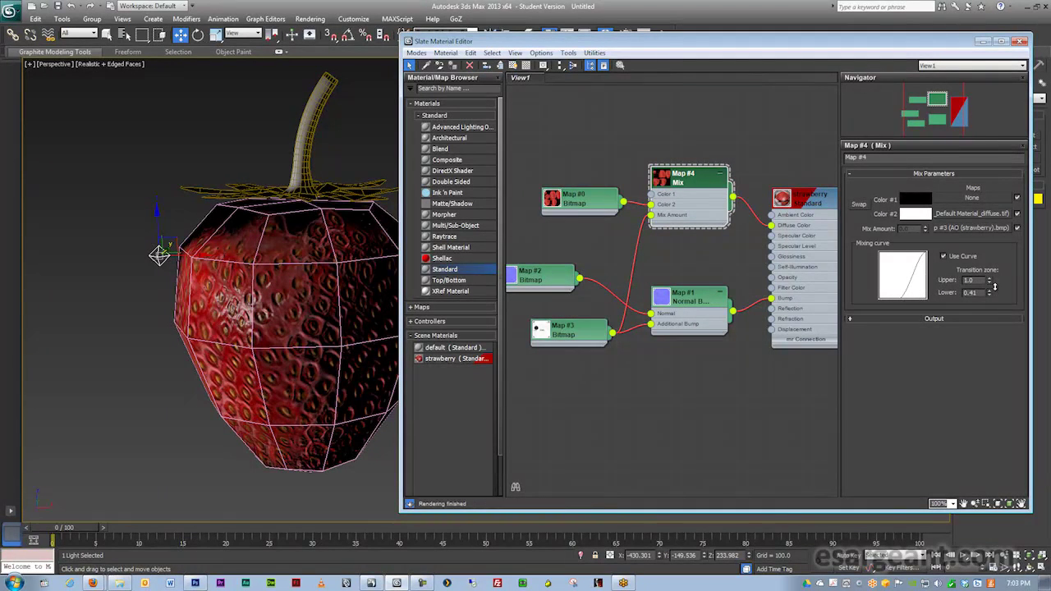
pyautogui.moveTo(995, 285); pyautogui.dragTo(994, 288)
pyautogui.keyDown('alt'); pyautogui.moveTo(324, 266); pyautogui.dragTo(394, 316, button='middle'); pyautogui.keyUp('alt')
# - Line up the ambient occlusion and normal bitmap nodes in a column below the diffuse bitmap
pyautogui.moveTo(583, 338); pyautogui.dragTo(605, 370)
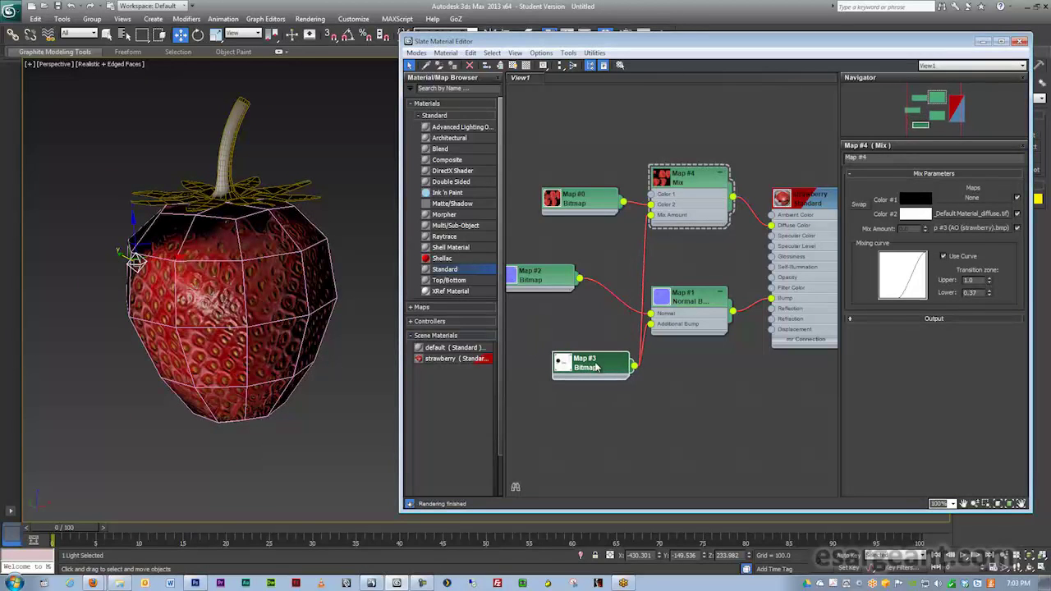
pyautogui.moveTo(555, 279); pyautogui.dragTo(601, 277)
pyautogui.scroll(-4, 708, 305)
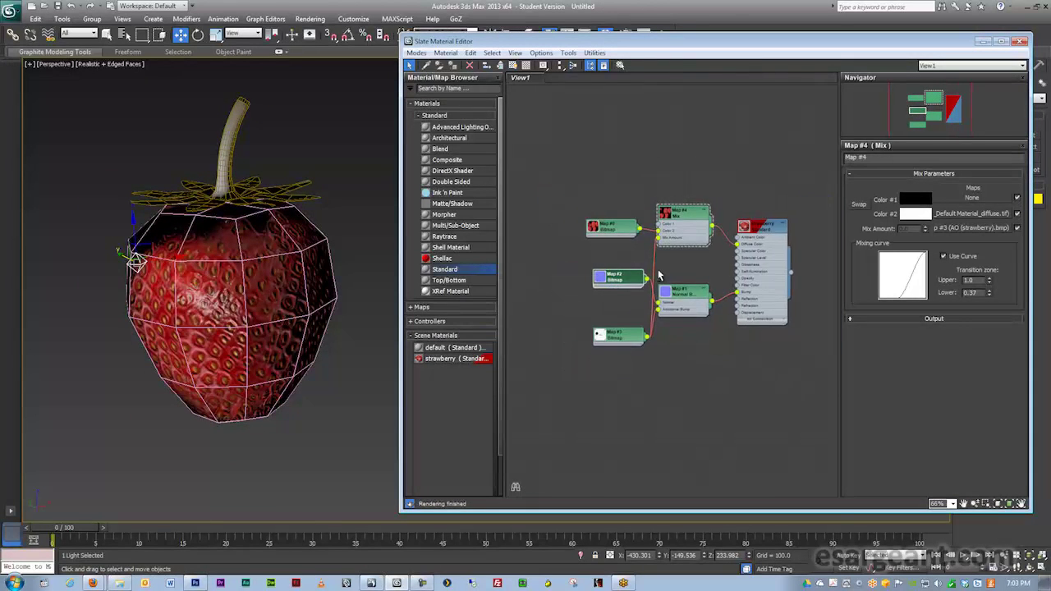
pyautogui.scroll(7, 659, 274)
pyautogui.scroll(-3, 729, 304)
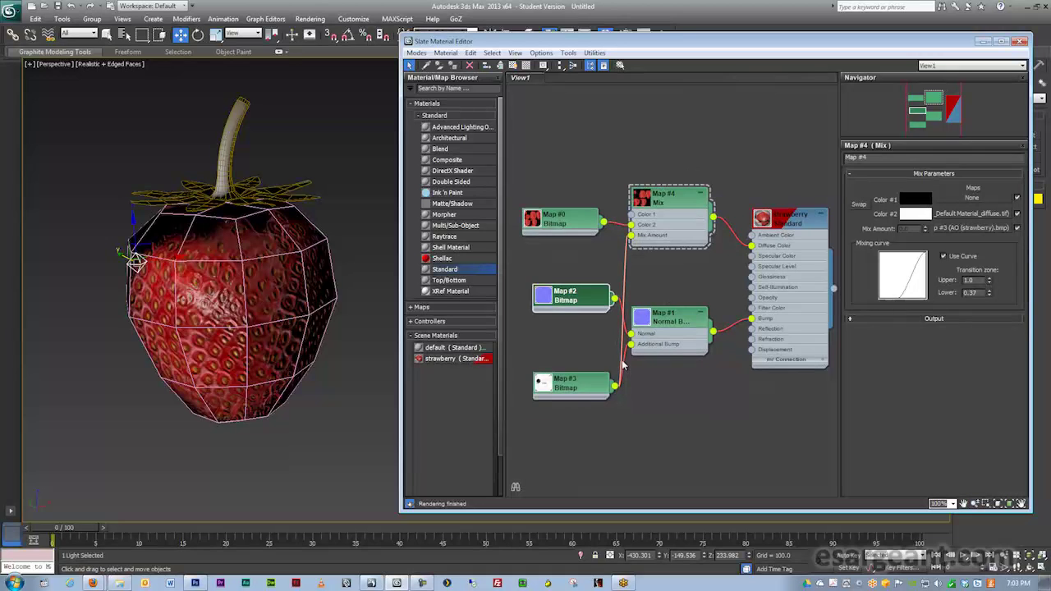
# - Disconnect the ambient occlusion bitmap from the Normal Bump map's Additional Bump slot
pyautogui.moveTo(573, 380); pyautogui.dragTo(552, 380)
pyautogui.click(619, 353)
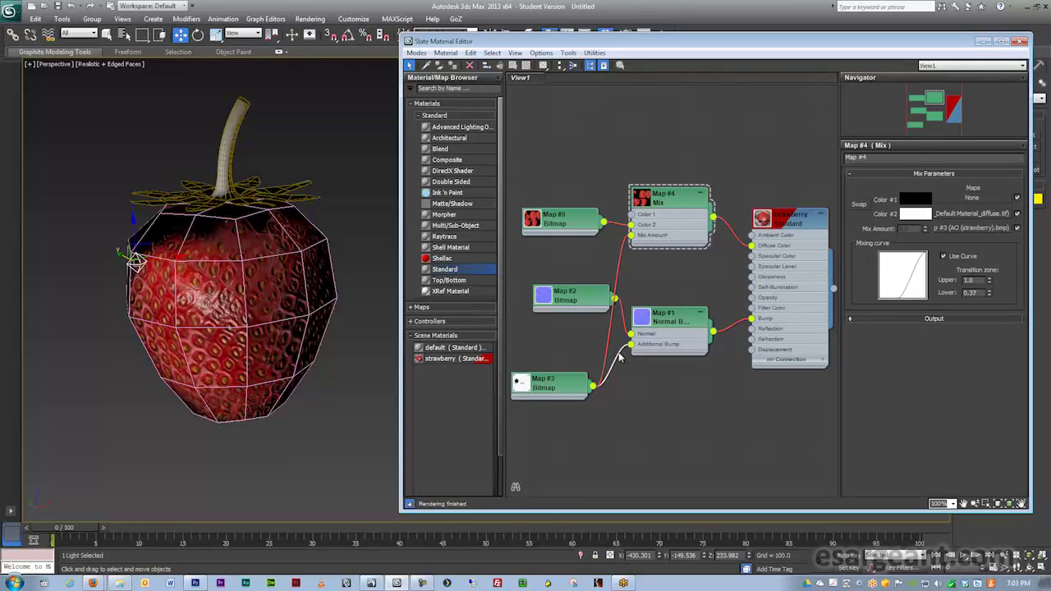
pyautogui.press('Delete')
# - Rearrange the three bitmap nodes and the Normal Bump node so the strawberry material's connections are neatly spaced
pyautogui.moveTo(584, 349); pyautogui.dragTo(610, 352, button='middle')
pyautogui.moveTo(580, 387); pyautogui.dragTo(591, 364)
pyautogui.moveTo(607, 302); pyautogui.dragTo(591, 287)
pyautogui.keyDown('alt'); pyautogui.moveTo(264, 315); pyautogui.dragTo(289, 301, button='middle'); pyautogui.keyUp('alt')
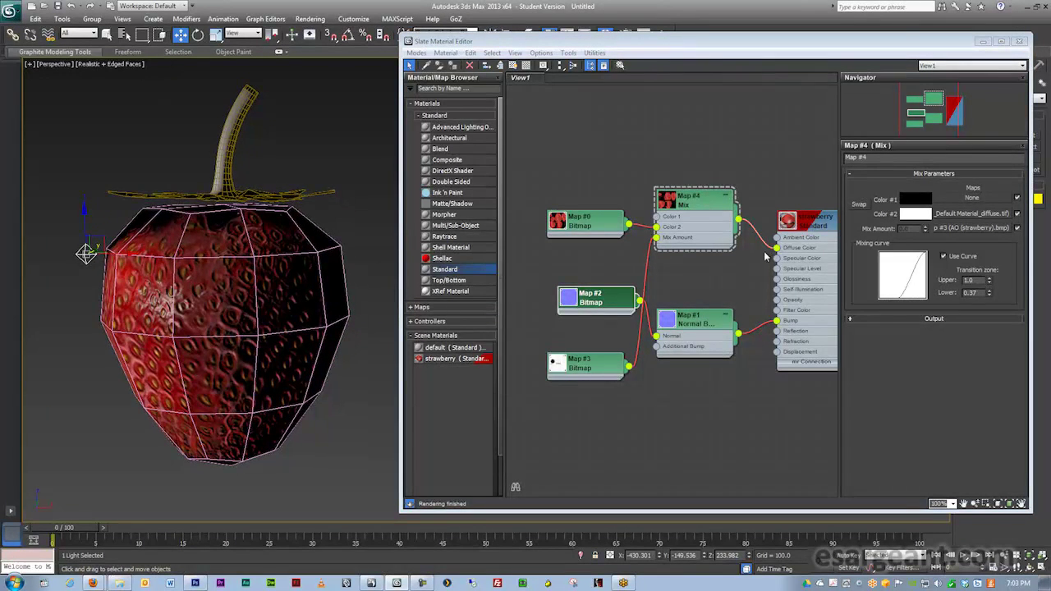
pyautogui.moveTo(770, 259); pyautogui.dragTo(727, 255, button='middle')
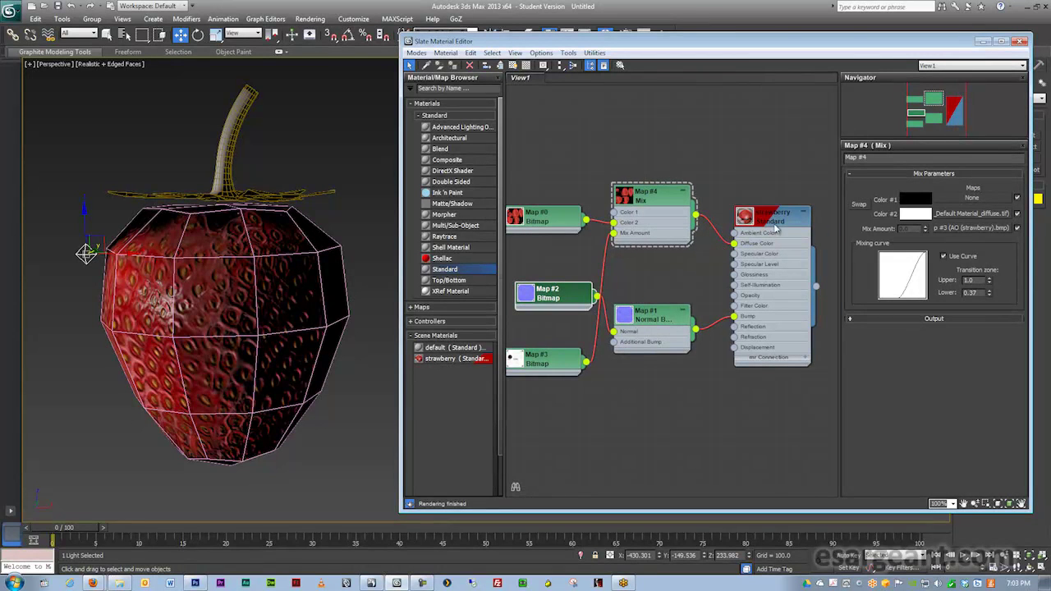
pyautogui.moveTo(576, 216); pyautogui.dragTo(575, 194)
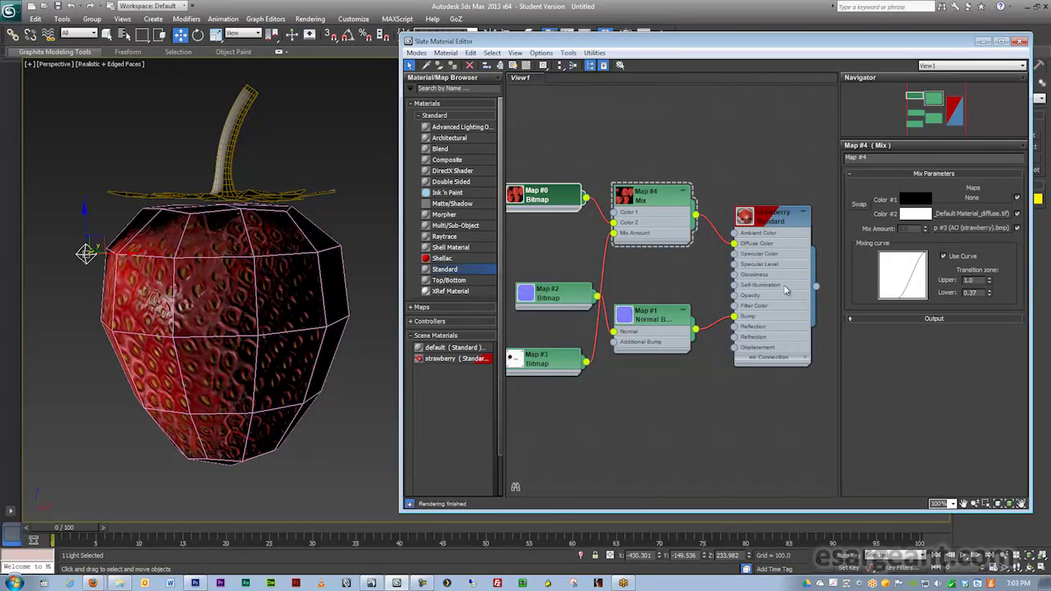
pyautogui.moveTo(656, 320); pyautogui.dragTo(670, 328)
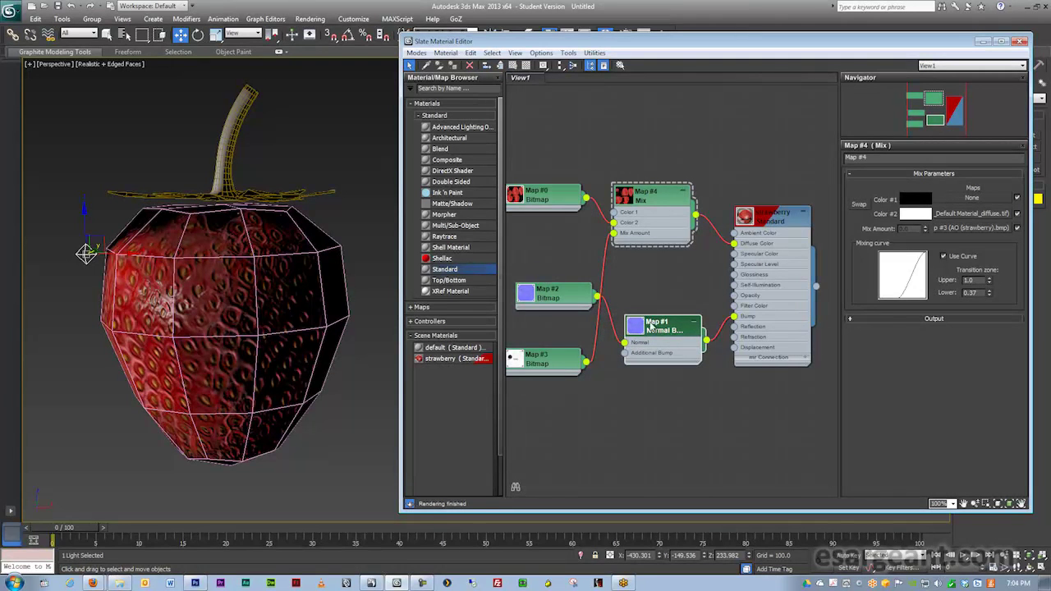
pyautogui.moveTo(543, 296); pyautogui.dragTo(541, 285)
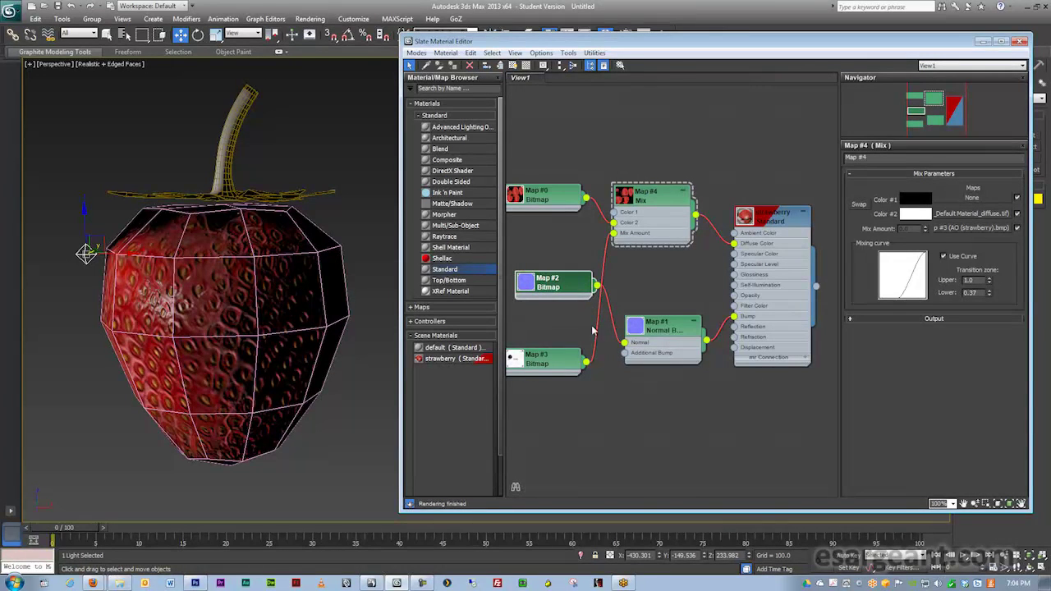
# - Open the scene strawberryComplete.max without saving the changes to the current scene
pyautogui.click(12, 13)
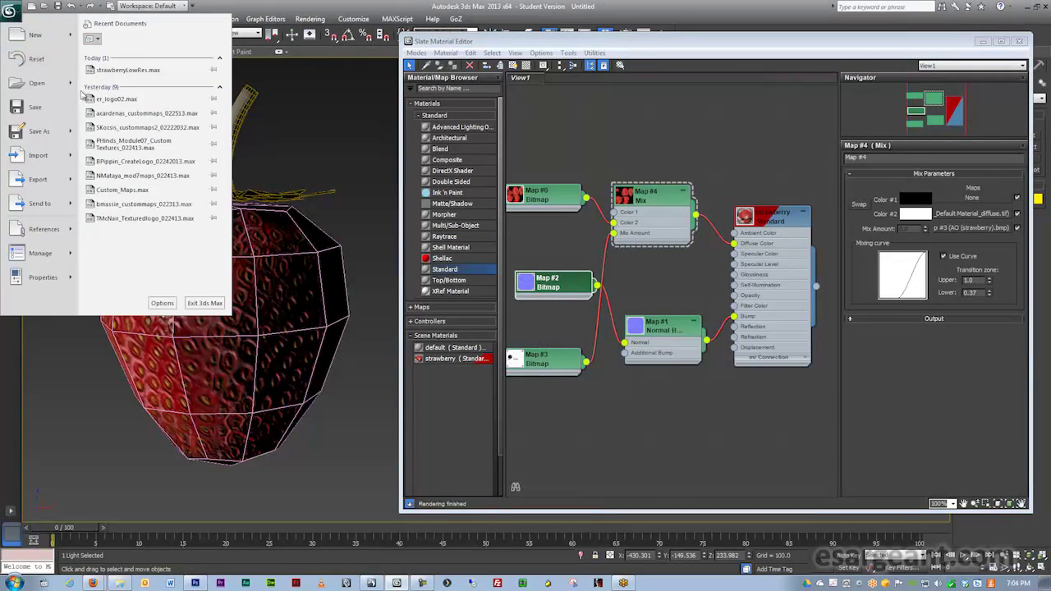
pyautogui.click(62, 86)
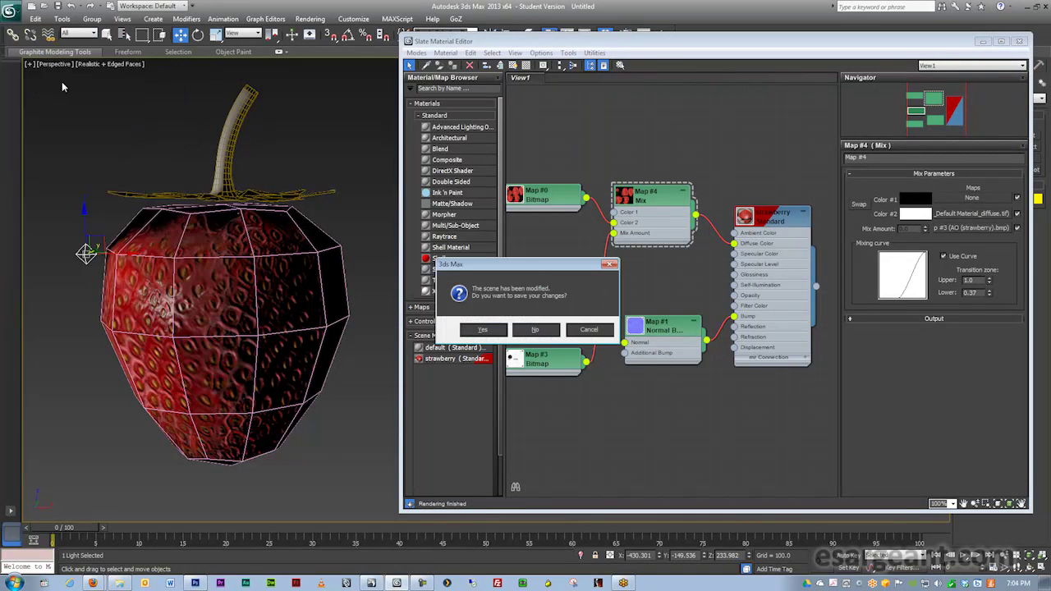
pyautogui.click(535, 329)
pyautogui.doubleClick(225, 245)
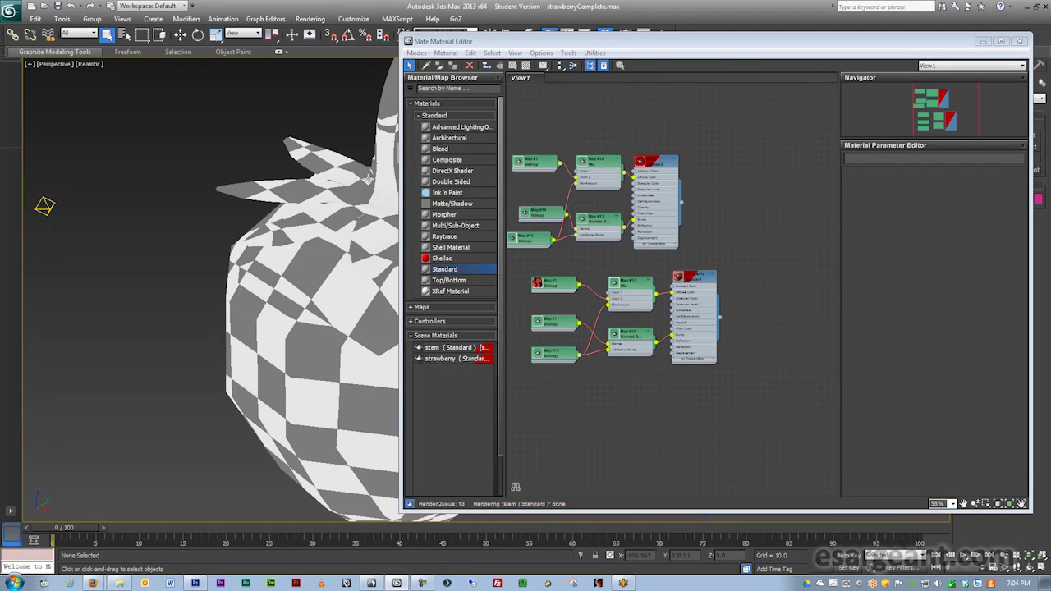
# - Select the light beside the strawberry and raise it to about Z 634
pyautogui.keyDown('alt'); pyautogui.moveTo(200, 239); pyautogui.dragTo(243, 220, button='middle'); pyautogui.keyUp('alt')
pyautogui.moveTo(243, 220); pyautogui.dragTo(187, 204, button='middle')
pyautogui.scroll(-2, 288, 244)
pyautogui.moveTo(96, 220); pyautogui.dragTo(161, 245)
pyautogui.press('w')
pyautogui.moveTo(161, 246)
pyautogui.keyDown('alt'); pyautogui.mouseDown(button='middle')
pyautogui.moveTo(181, 269)
pyautogui.moveTo(179, 246)
pyautogui.moveTo(192, 275)
pyautogui.moveTo(150, 249)
pyautogui.mouseUp(button='middle'); pyautogui.keyUp('alt')
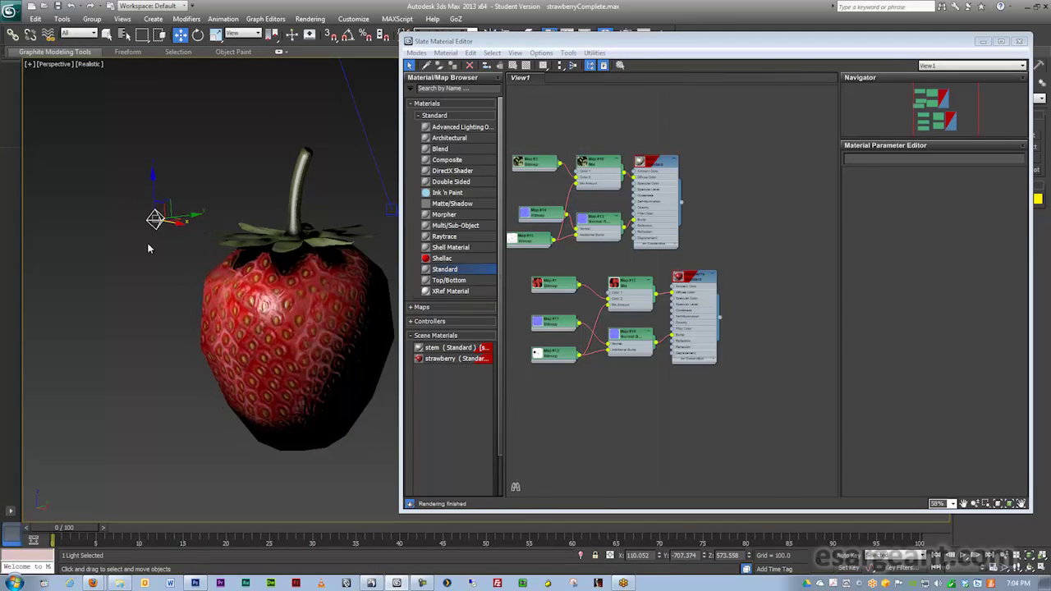
pyautogui.moveTo(152, 175); pyautogui.dragTo(266, 145)
pyautogui.keyDown('alt'); pyautogui.moveTo(272, 214); pyautogui.dragTo(261, 62, button='middle'); pyautogui.keyUp('alt')
pyautogui.keyDown('alt'); pyautogui.moveTo(261, 62); pyautogui.dragTo(254, 191, button='middle'); pyautogui.keyUp('alt')
# - Examine the stem and strawberry material node networks, and raise the selected light to about Z 649
pyautogui.moveTo(654, 220); pyautogui.dragTo(844, 213, button='middle')
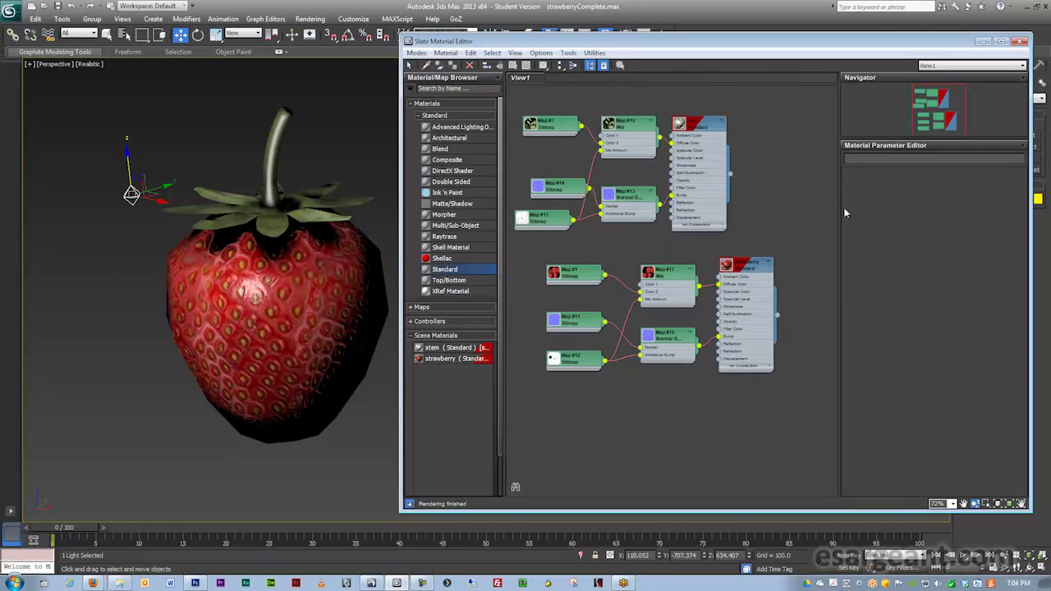
pyautogui.scroll(4, 722, 181)
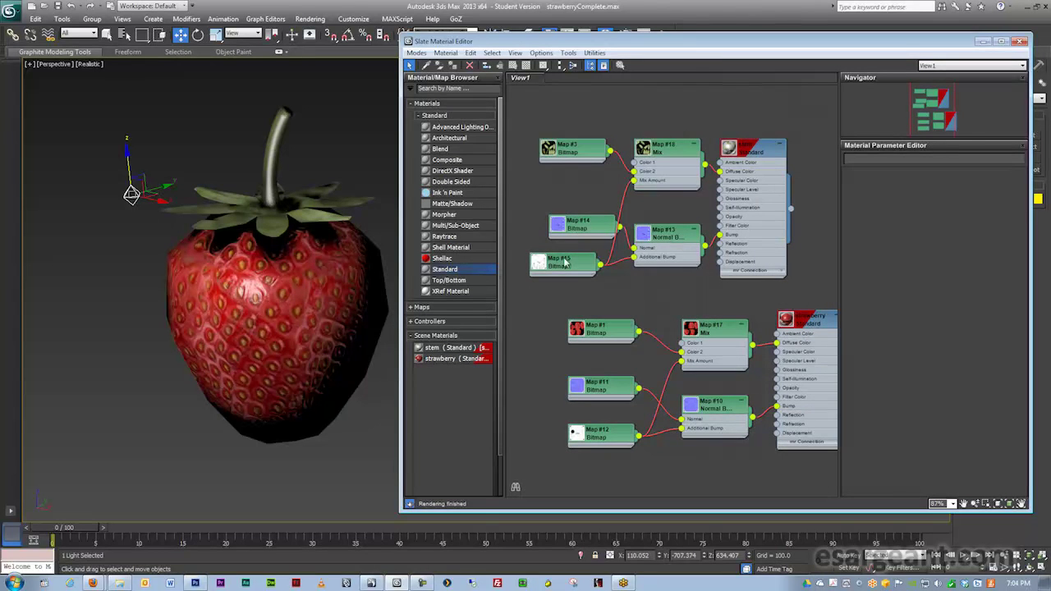
pyautogui.scroll(-3, 762, 276)
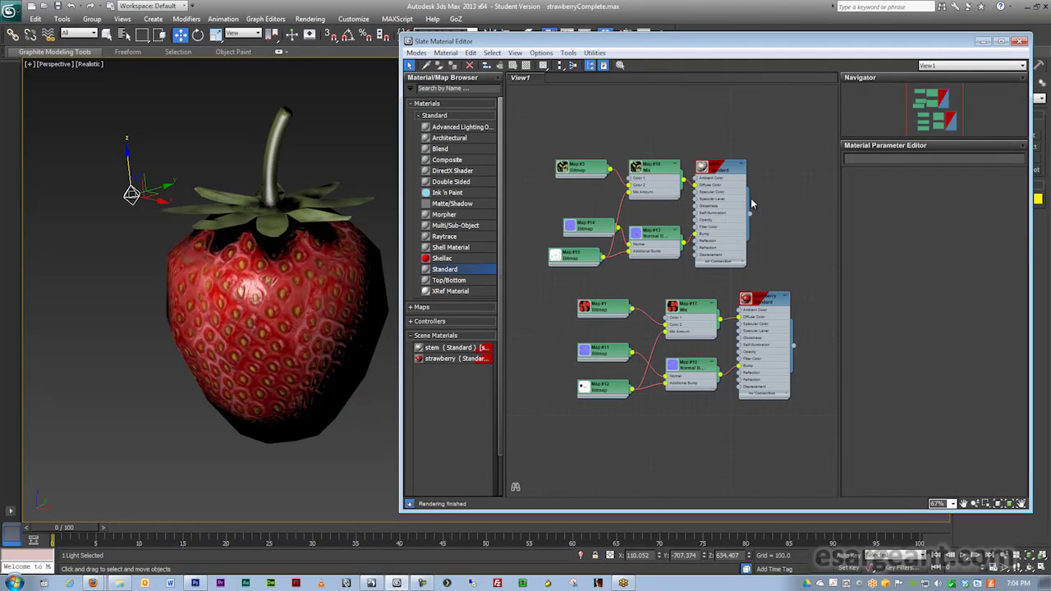
pyautogui.keyDown('alt'); pyautogui.moveTo(317, 194); pyautogui.dragTo(197, 232, button='middle'); pyautogui.keyUp('alt')
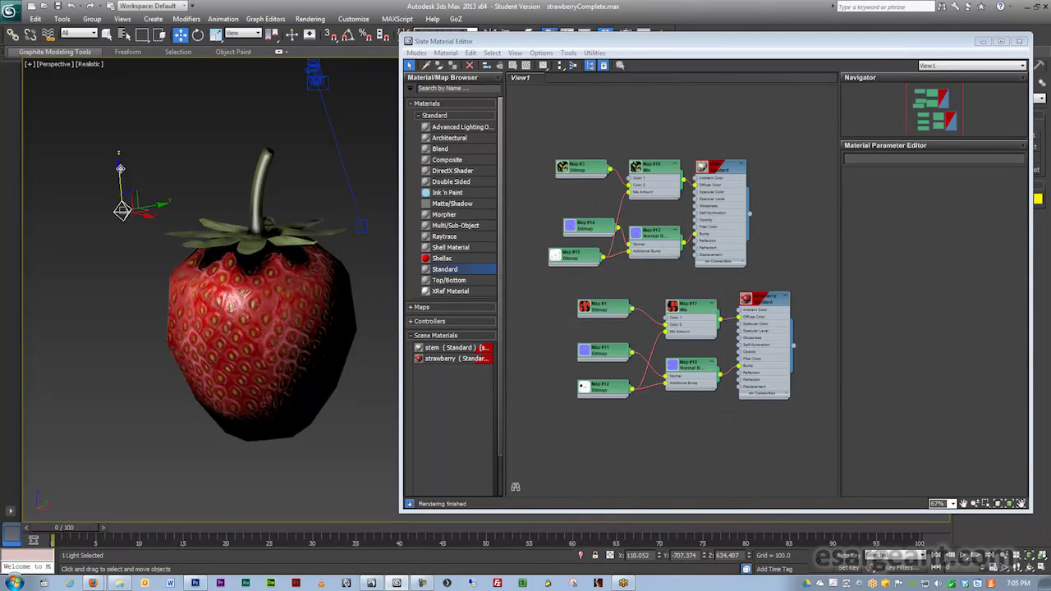
pyautogui.moveTo(121, 168); pyautogui.dragTo(233, 146)
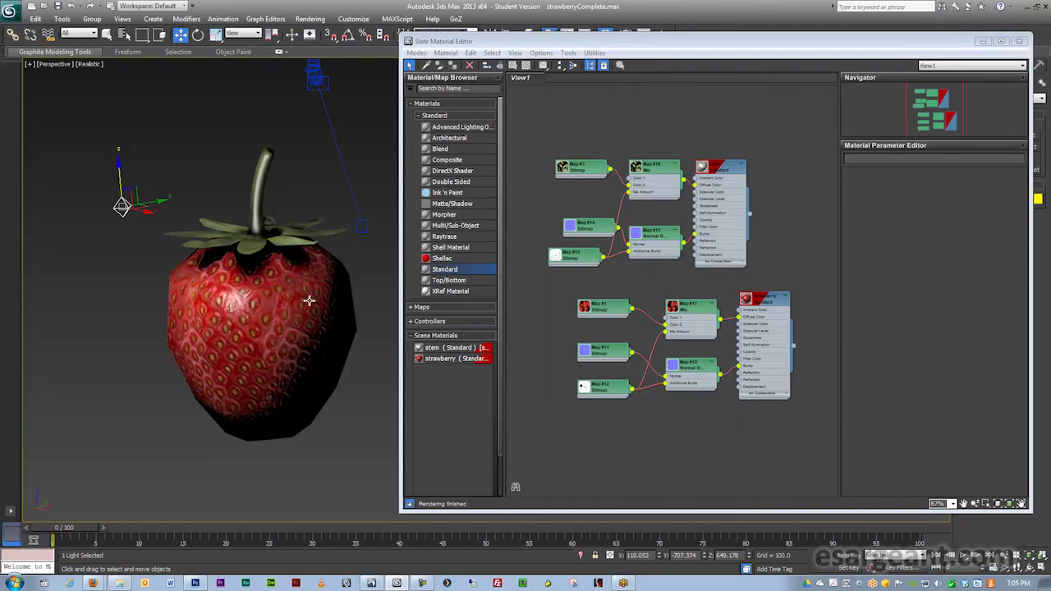
# - View the image of the strawberry's normal bitmap, strawberryNorm.png, close it, and shift the material editor clear of the model
pyautogui.doubleClick(585, 365)
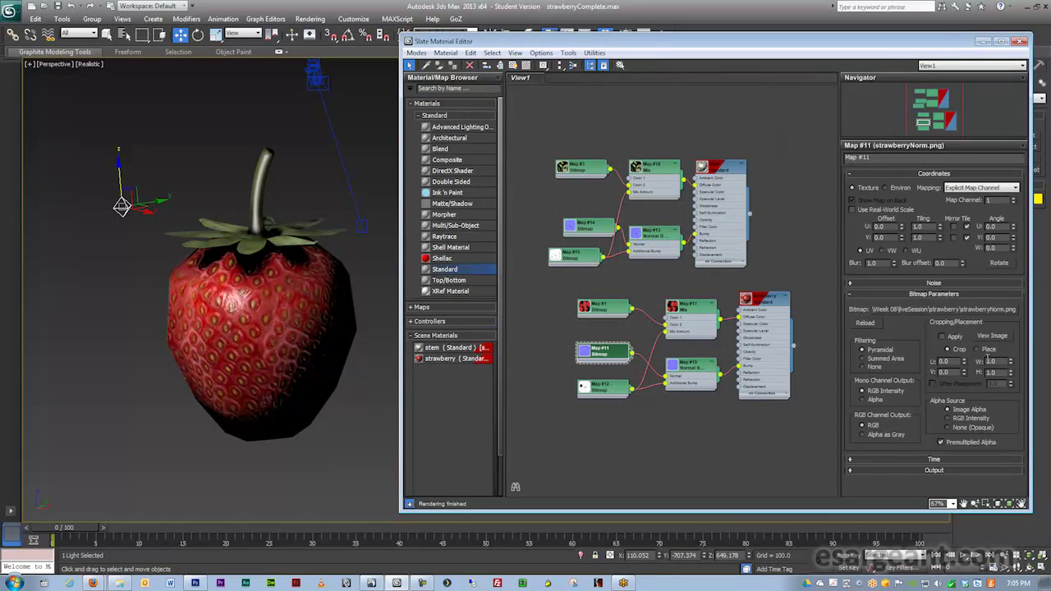
pyautogui.click(1003, 337)
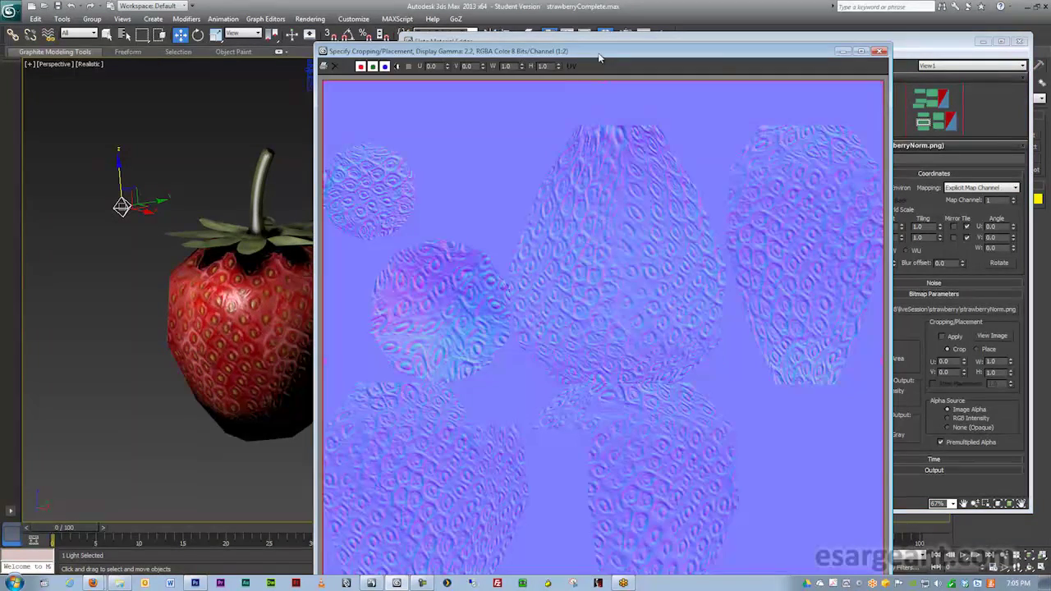
pyautogui.moveTo(596, 52); pyautogui.dragTo(471, 18)
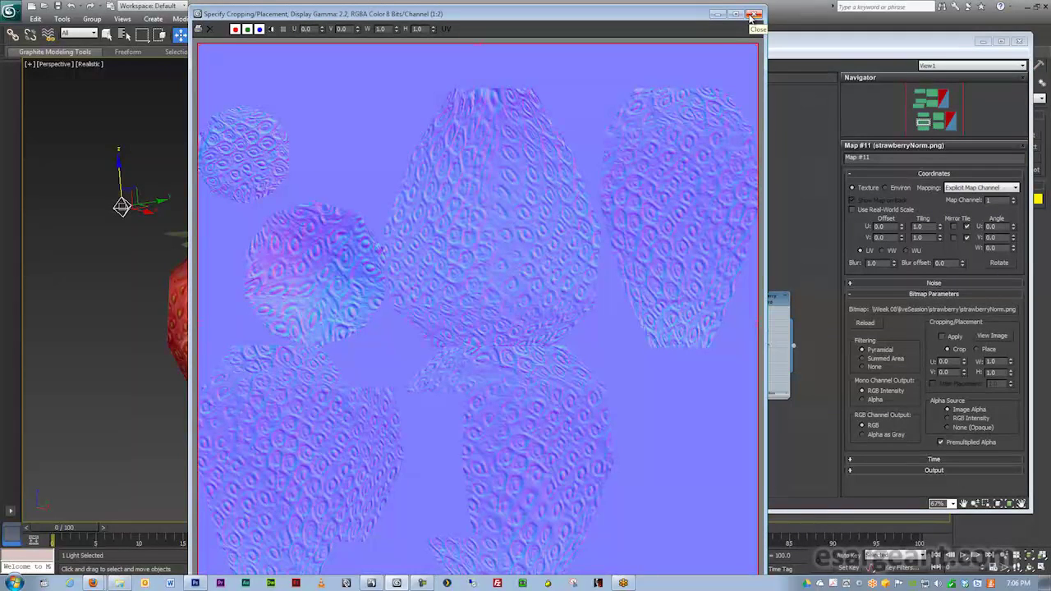
pyautogui.moveTo(678, 18); pyautogui.dragTo(788, 18)
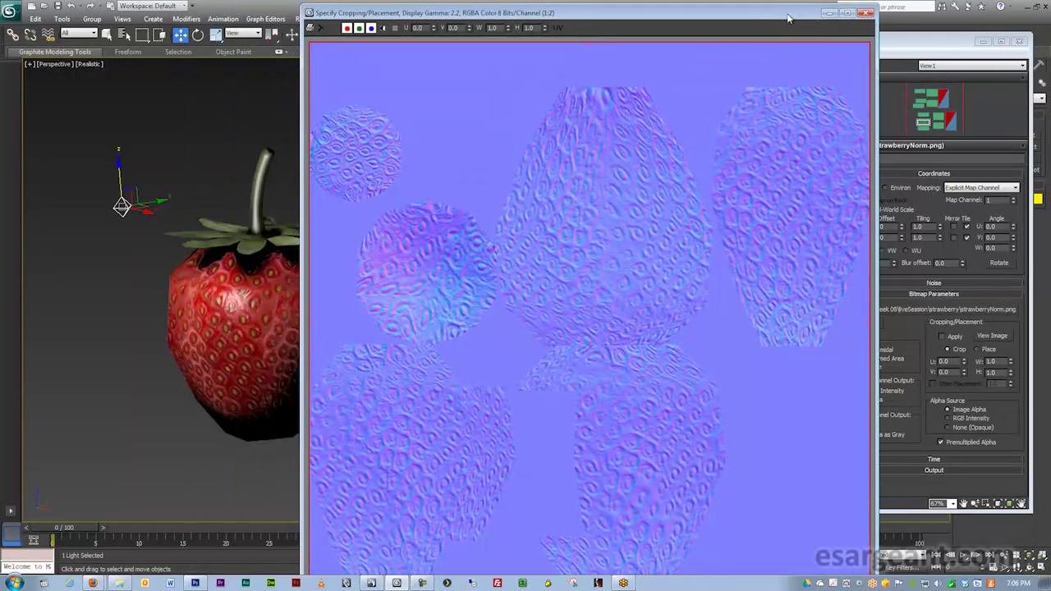
pyautogui.click(867, 14)
pyautogui.moveTo(791, 46); pyautogui.dragTo(779, 57)
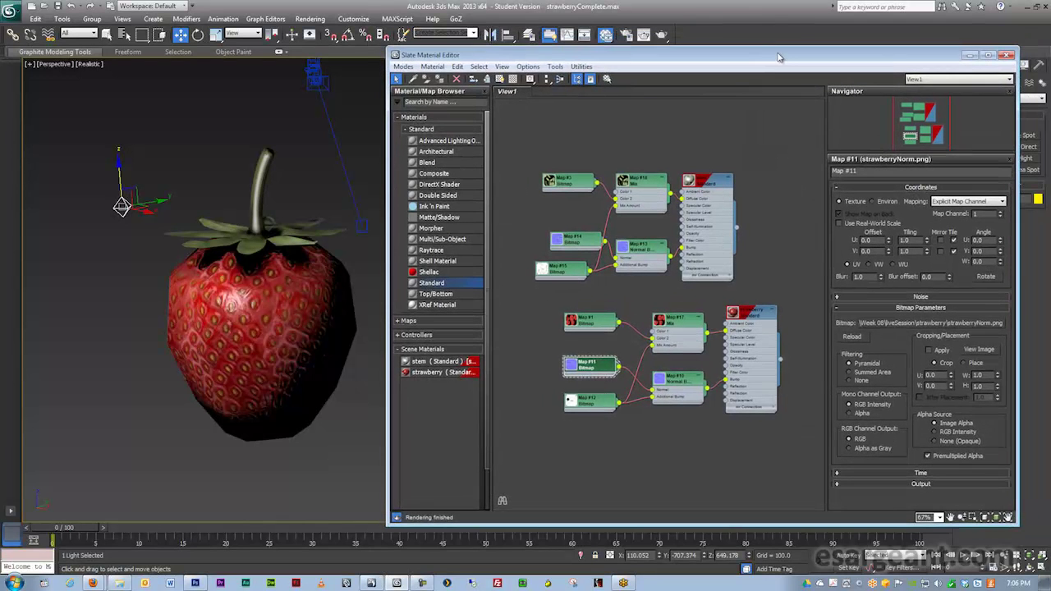
# - Lower the light and move it closer to the strawberry, to about Y -618 and Z 406
pyautogui.moveTo(118, 162)
pyautogui.mouseDown()
pyautogui.moveTo(128, 338)
pyautogui.moveTo(154, 136)
pyautogui.moveTo(165, 281)
pyautogui.moveTo(245, 261)
pyautogui.moveTo(152, 284)
pyautogui.moveTo(257, 279)
pyautogui.moveTo(157, 280)
pyautogui.moveTo(187, 291)
pyautogui.mouseUp()
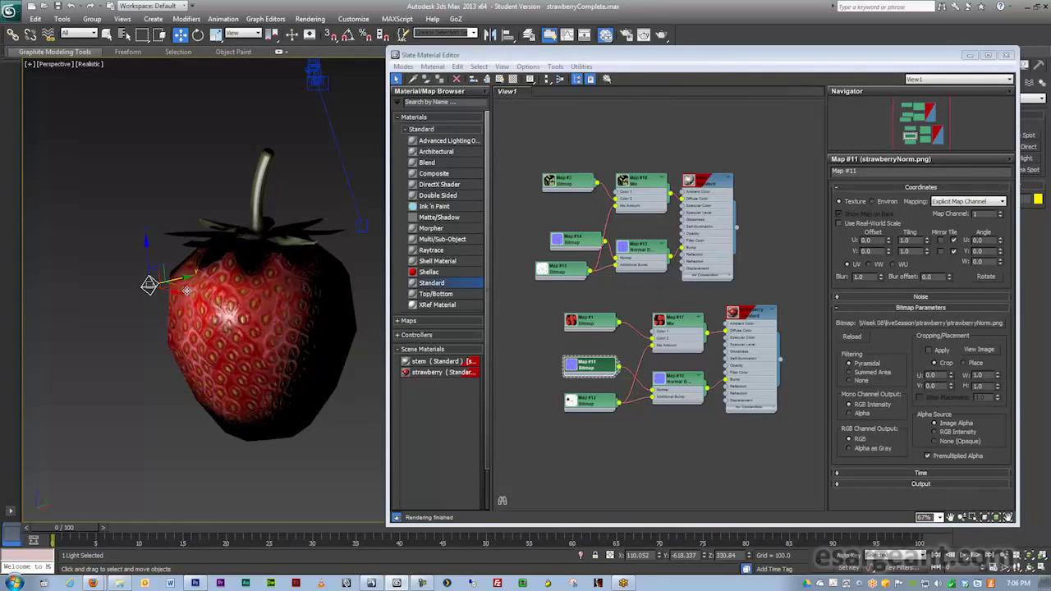
pyautogui.moveTo(146, 247); pyautogui.dragTo(156, 289)
pyautogui.moveTo(188, 387); pyautogui.dragTo(199, 217)
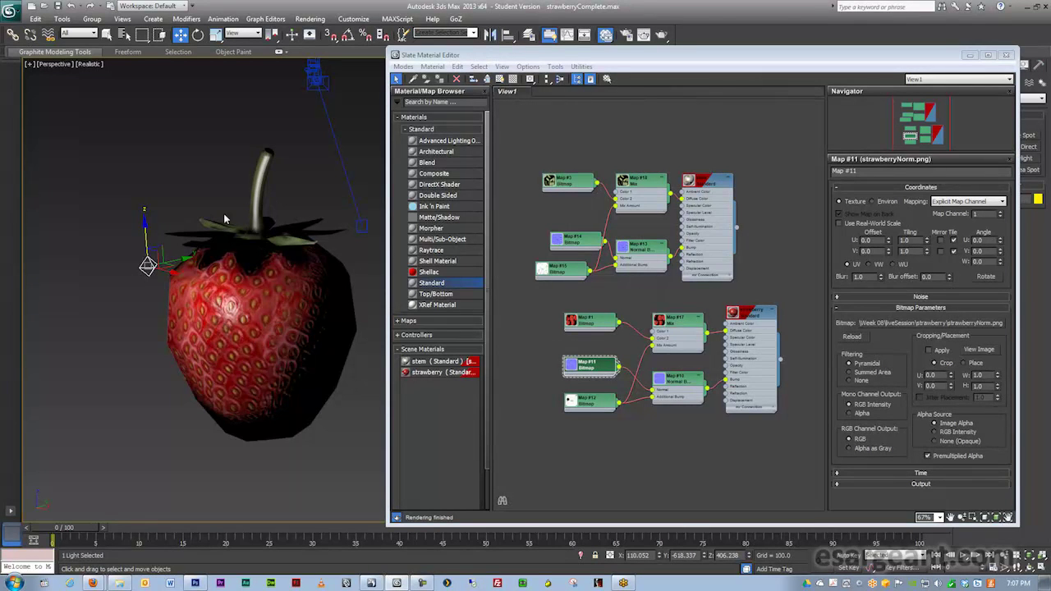
# - Line up the stem's diffuse, normal and ambient occlusion bitmap nodes in a column, and lower the strawberry's ambient occlusion node slightly
pyautogui.moveTo(591, 406); pyautogui.dragTo(592, 413)
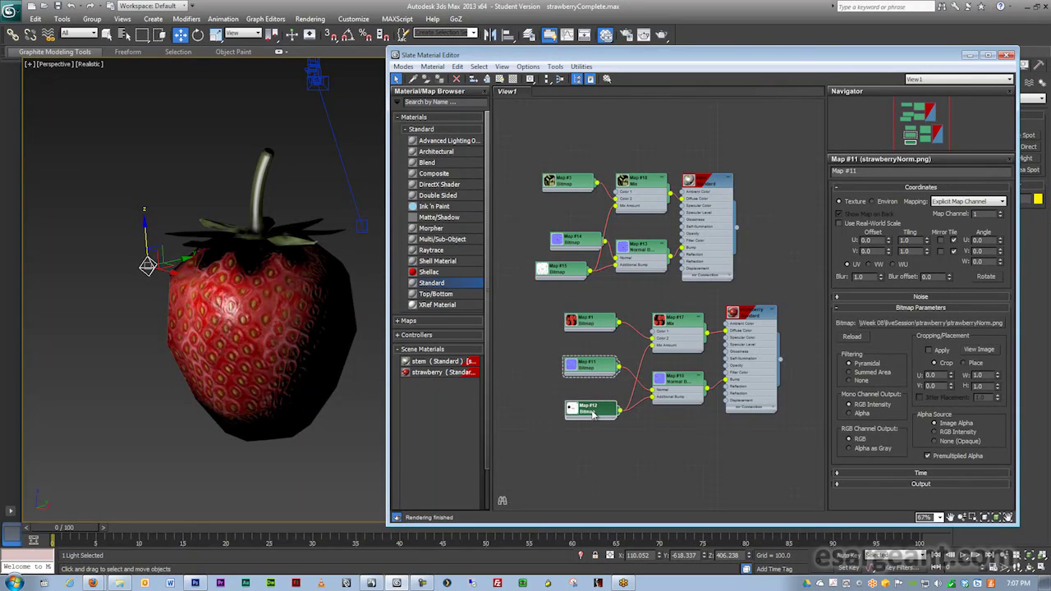
pyautogui.click(595, 324)
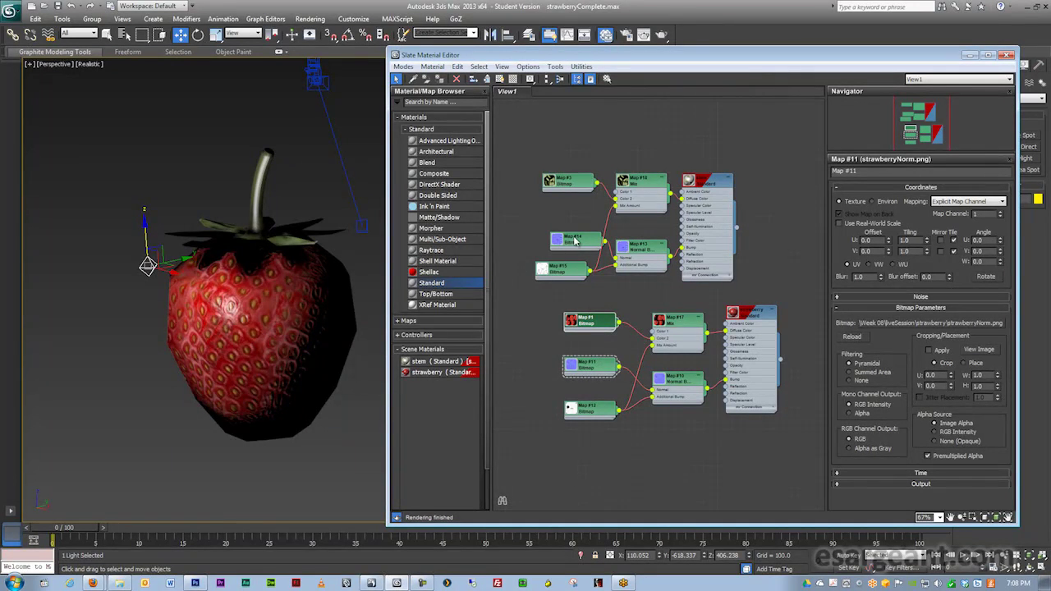
pyautogui.moveTo(575, 241); pyautogui.dragTo(560, 234)
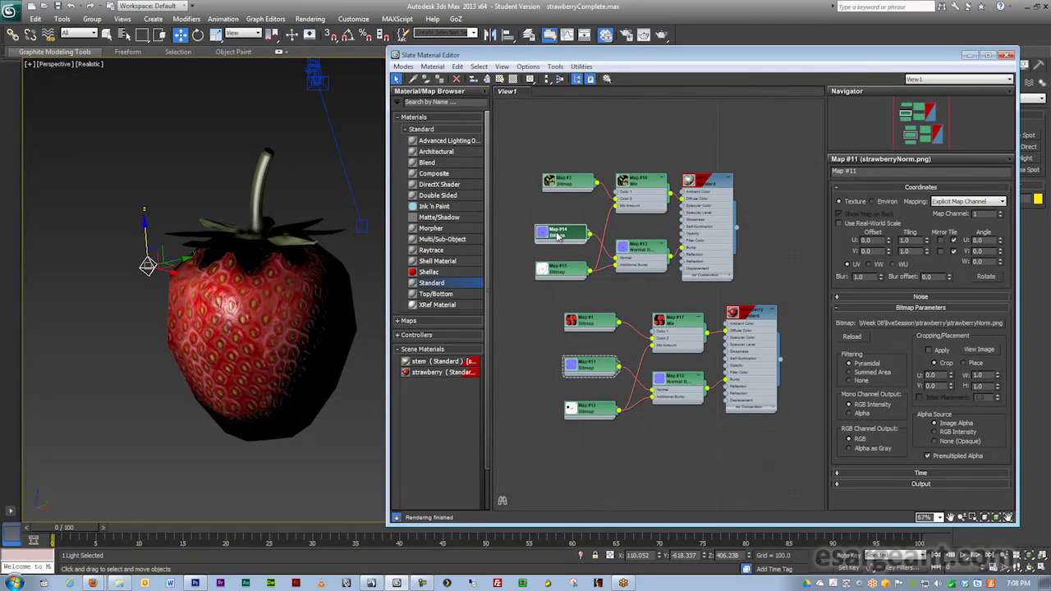
pyautogui.moveTo(559, 271)
pyautogui.mouseDown()
pyautogui.moveTo(559, 289)
pyautogui.moveTo(559, 279)
pyautogui.mouseUp()
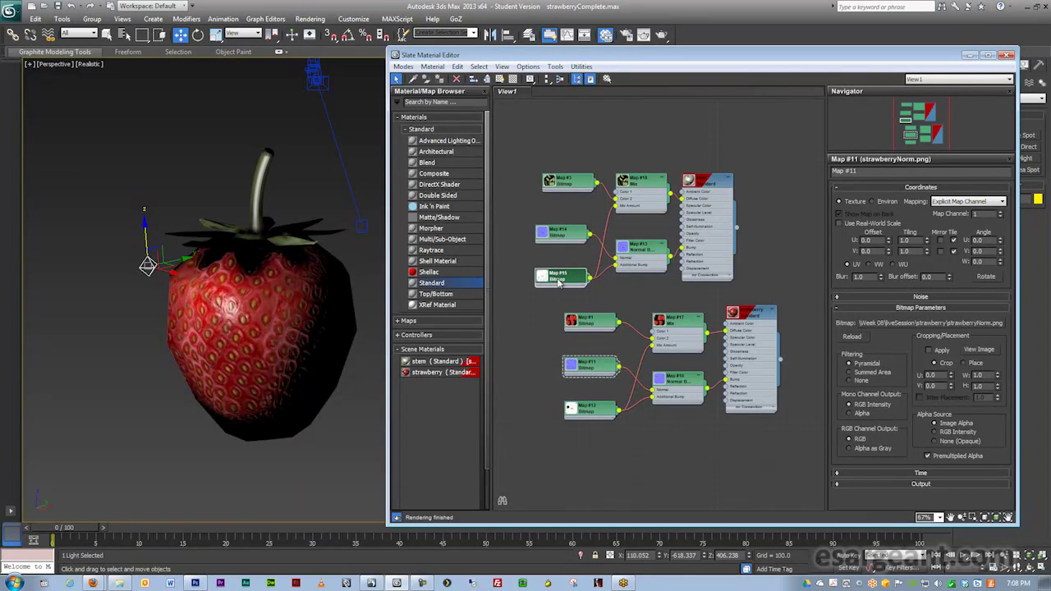
pyautogui.moveTo(563, 240); pyautogui.dragTo(564, 248)
pyautogui.moveTo(575, 185); pyautogui.dragTo(568, 206)
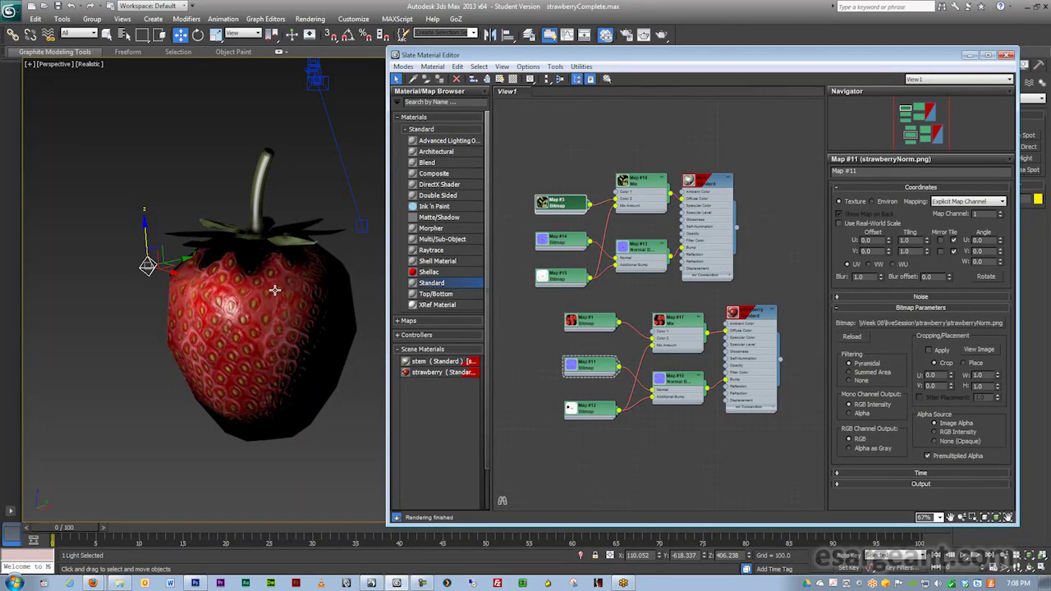
pyautogui.click(559, 278)
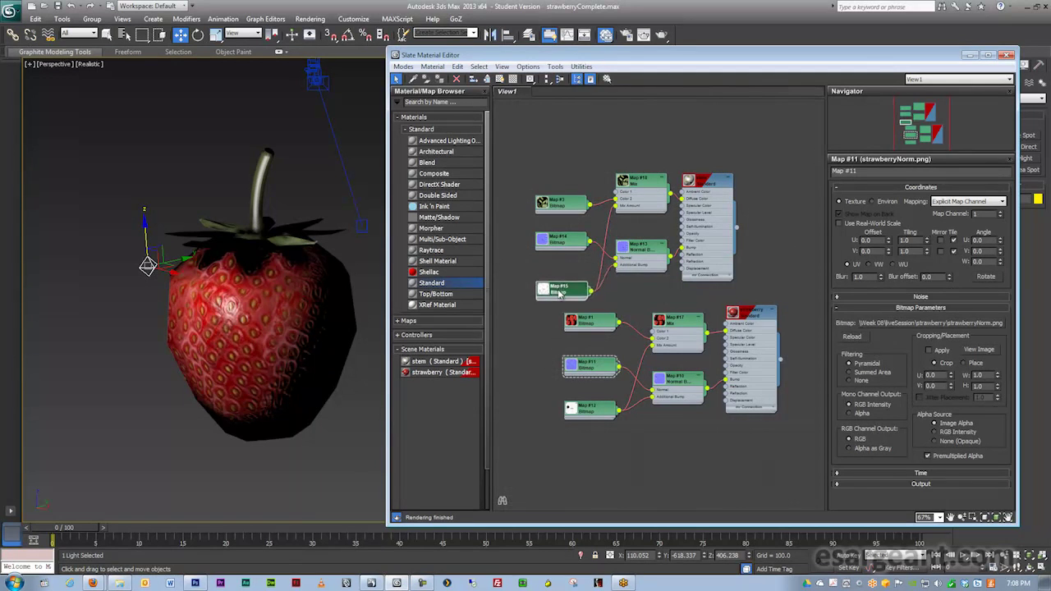
pyautogui.click(563, 244)
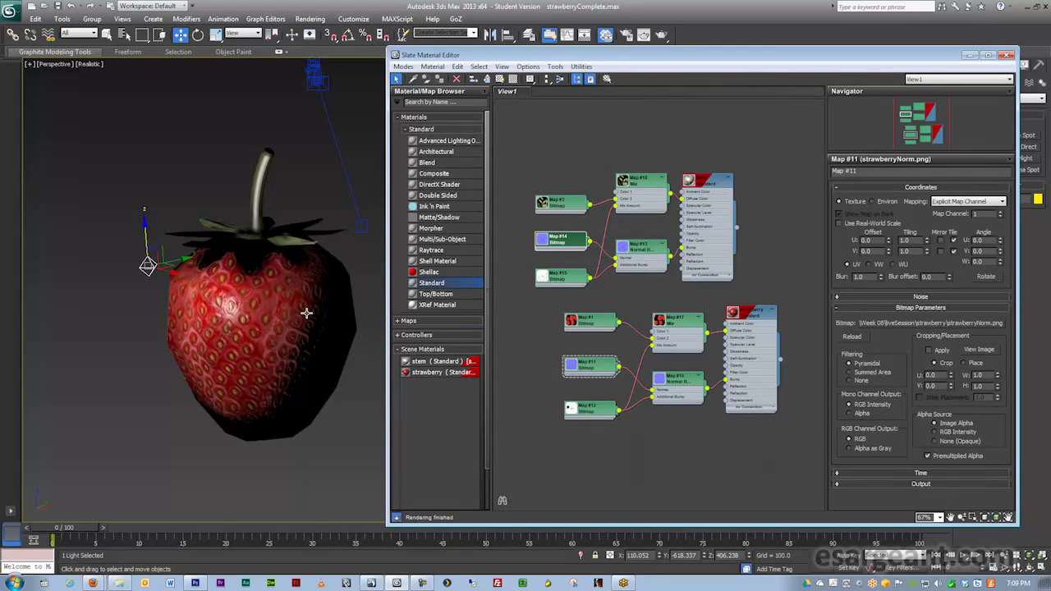
# - Move the light to about X 134, Y -453, Z 267, and shift the stem's ambient occlusion bitmap node slightly down
pyautogui.moveTo(184, 263)
pyautogui.mouseDown()
pyautogui.moveTo(132, 270)
pyautogui.moveTo(263, 267)
pyautogui.moveTo(253, 288)
pyautogui.moveTo(133, 307)
pyautogui.mouseUp()
pyautogui.moveTo(202, 305)
pyautogui.mouseDown()
pyautogui.moveTo(269, 294)
pyautogui.moveTo(139, 315)
pyautogui.moveTo(226, 305)
pyautogui.moveTo(168, 317)
pyautogui.mouseUp()
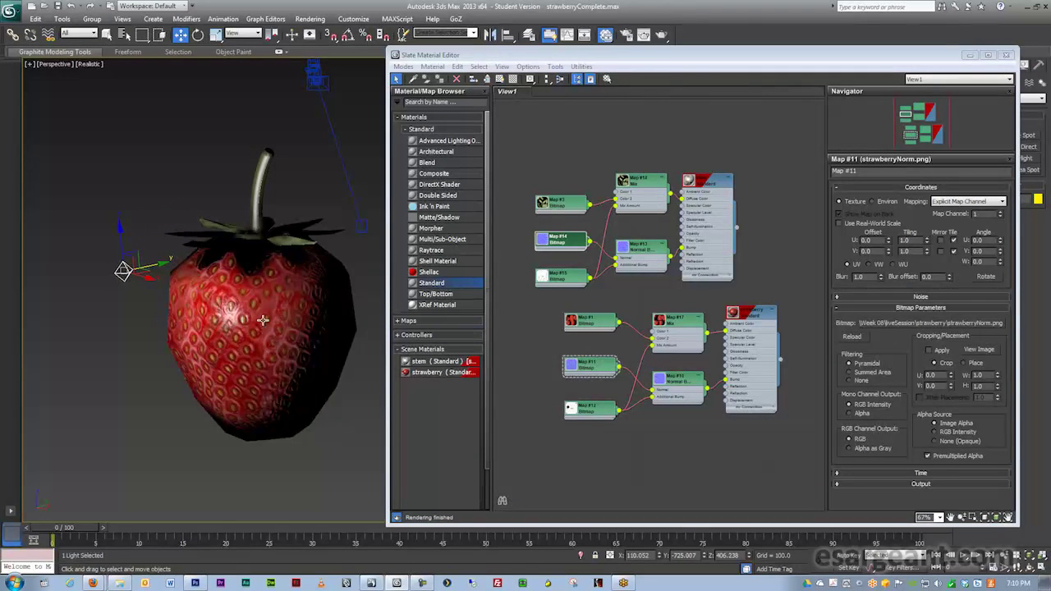
pyautogui.click(560, 283)
pyautogui.moveTo(559, 283); pyautogui.dragTo(561, 288)
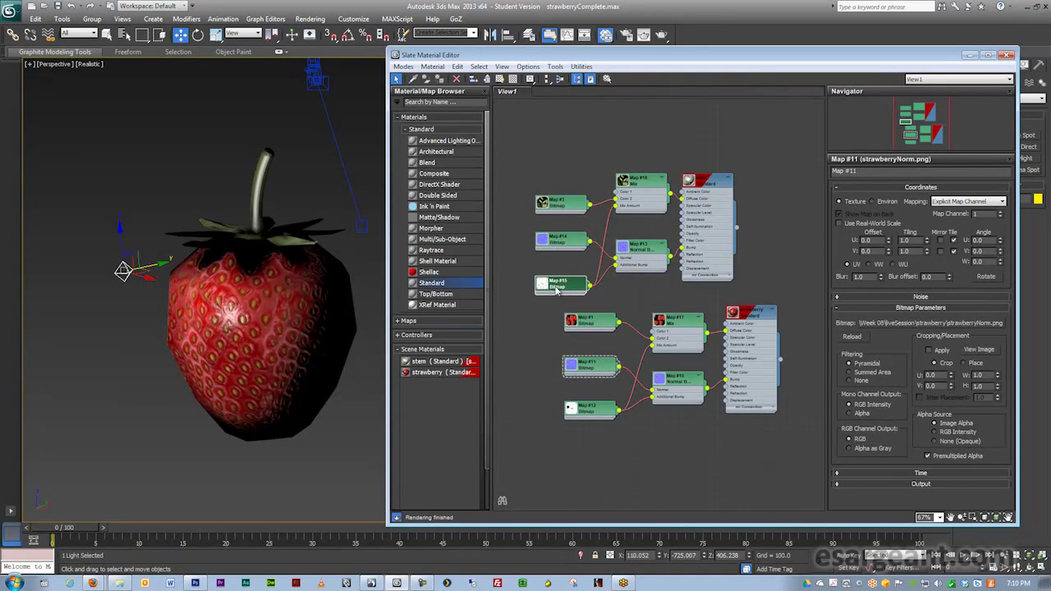
pyautogui.moveTo(159, 264)
pyautogui.mouseDown()
pyautogui.moveTo(136, 274)
pyautogui.moveTo(238, 247)
pyautogui.moveTo(202, 268)
pyautogui.moveTo(236, 261)
pyautogui.moveTo(133, 280)
pyautogui.moveTo(227, 272)
pyautogui.moveTo(107, 291)
pyautogui.moveTo(250, 261)
pyautogui.moveTo(190, 285)
pyautogui.moveTo(123, 291)
pyautogui.moveTo(238, 259)
pyautogui.moveTo(164, 289)
pyautogui.mouseUp()
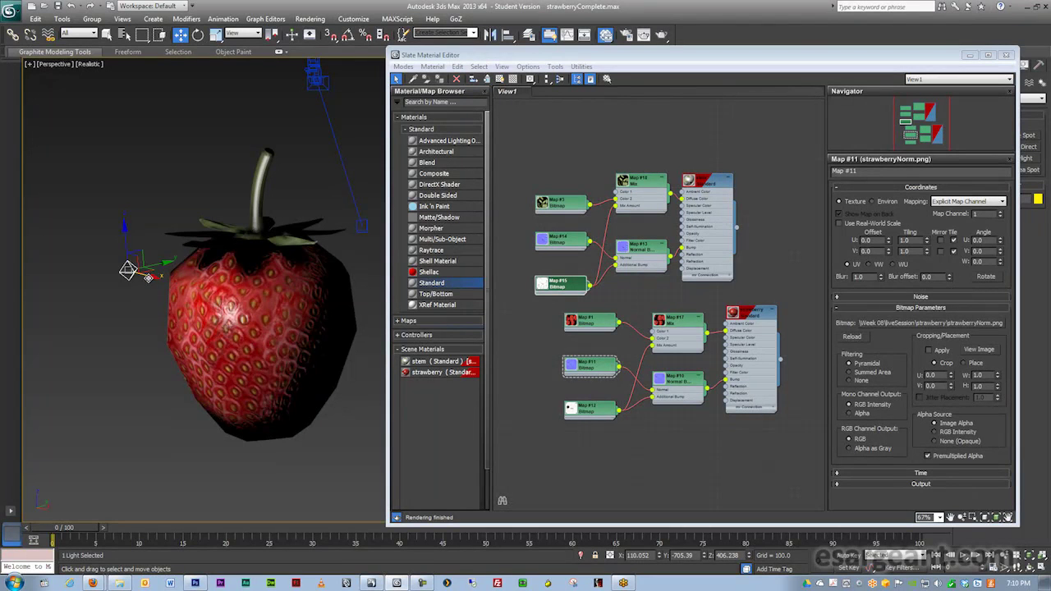
pyautogui.moveTo(151, 277)
pyautogui.mouseDown()
pyautogui.moveTo(164, 279)
pyautogui.moveTo(94, 286)
pyautogui.moveTo(308, 302)
pyautogui.moveTo(174, 326)
pyautogui.moveTo(191, 269)
pyautogui.moveTo(176, 271)
pyautogui.moveTo(201, 264)
pyautogui.moveTo(272, 281)
pyautogui.moveTo(254, 293)
pyautogui.moveTo(197, 271)
pyautogui.moveTo(235, 277)
pyautogui.moveTo(240, 249)
pyautogui.moveTo(117, 271)
pyautogui.moveTo(189, 254)
pyautogui.moveTo(187, 225)
pyautogui.moveTo(189, 250)
pyautogui.mouseUp()
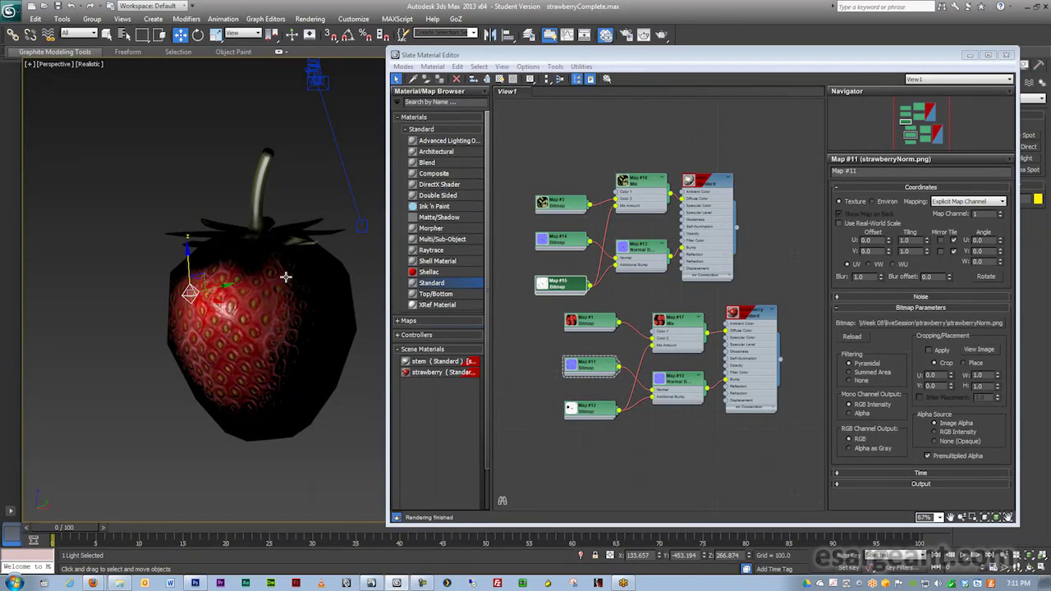
# - Open the stem material's parameters to examine its map assignments
pyautogui.moveTo(529, 61); pyautogui.dragTo(527, 59)
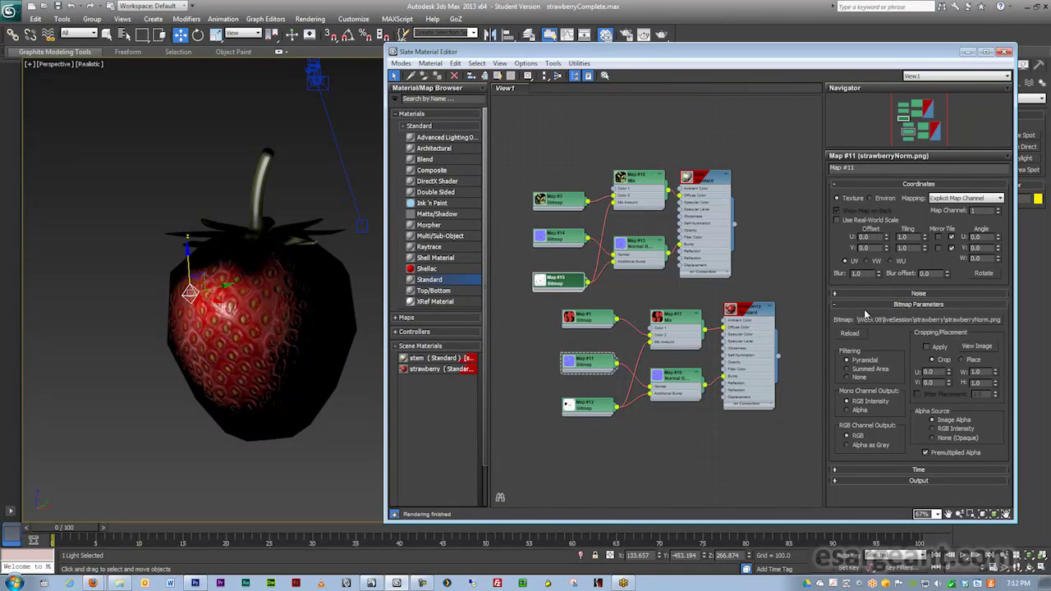
pyautogui.doubleClick(711, 182)
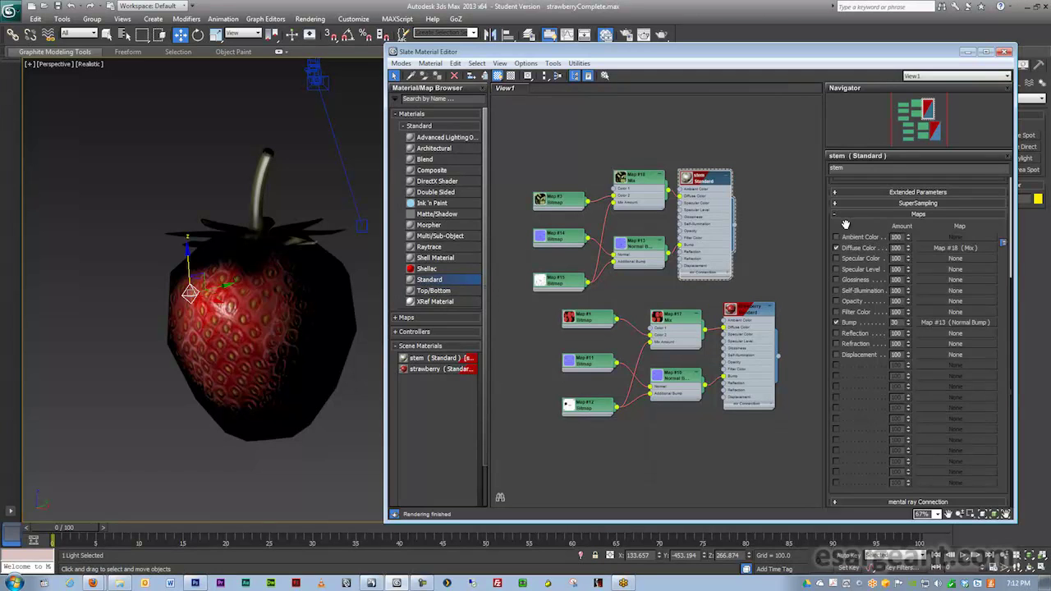
# - Examine the shader types available for the stem material, keeping Phong
pyautogui.scroll(3, 845, 225)
pyautogui.click(870, 198)
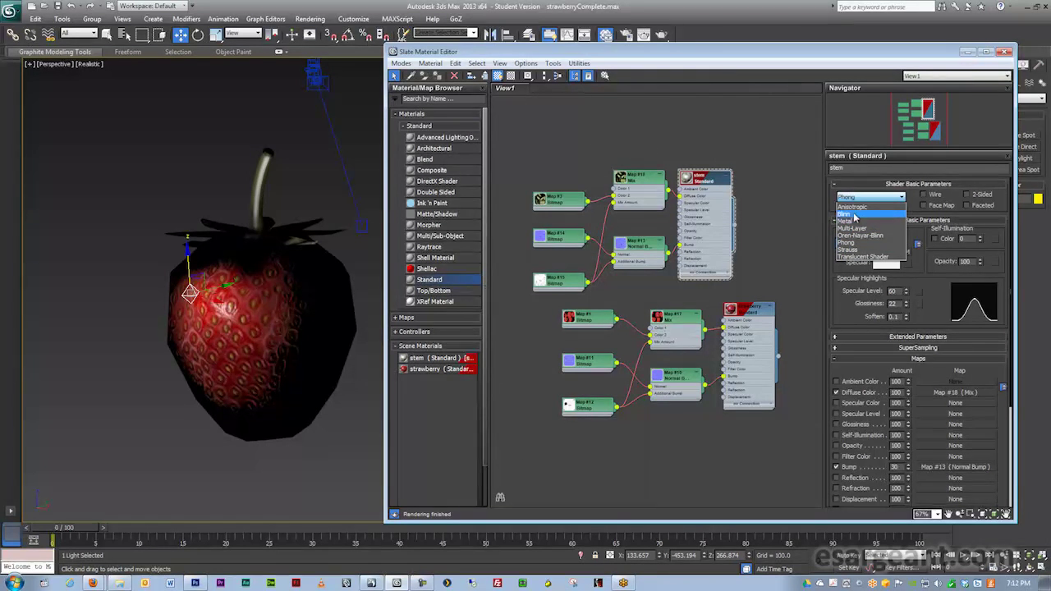
pyautogui.click(891, 372)
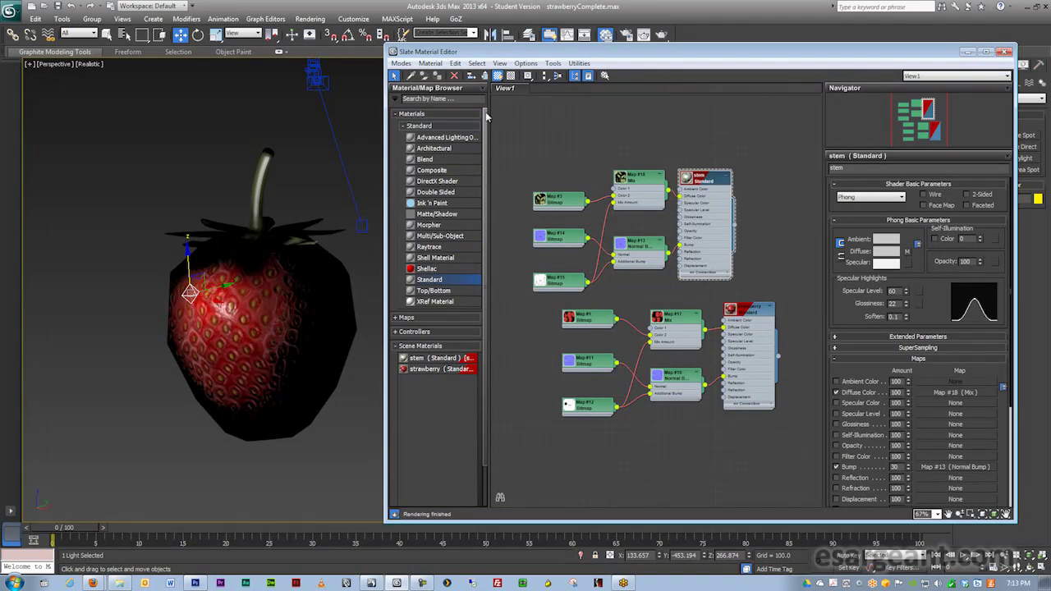
# - Expand the standard maps in the material browser and add a Raytrace material node to the view
pyautogui.click(399, 318)
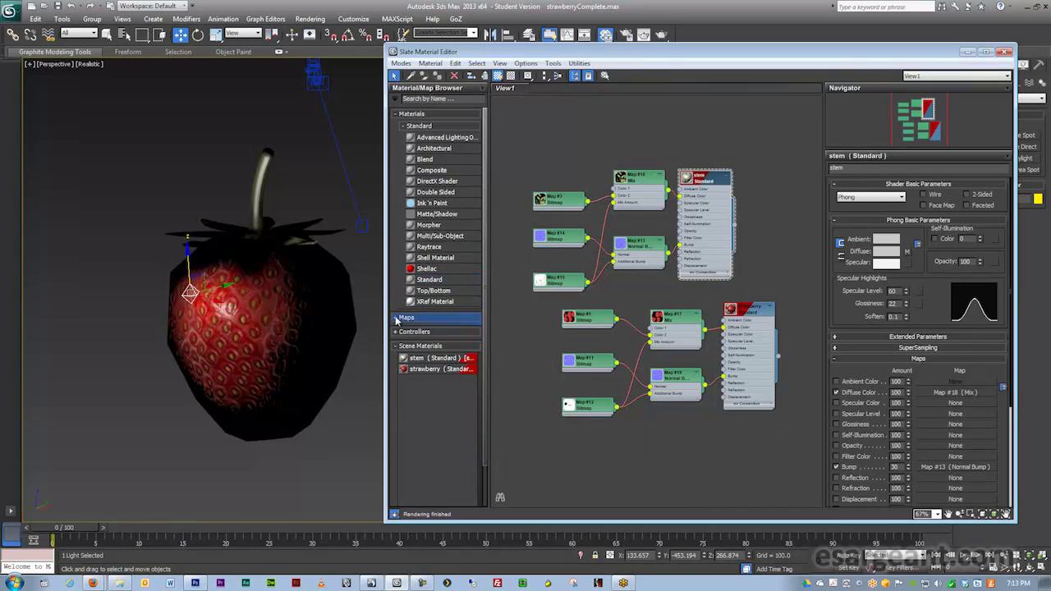
pyautogui.doubleClick(413, 250)
pyautogui.scroll(-1, 485, 238)
pyautogui.moveTo(485, 240); pyautogui.dragTo(469, 184)
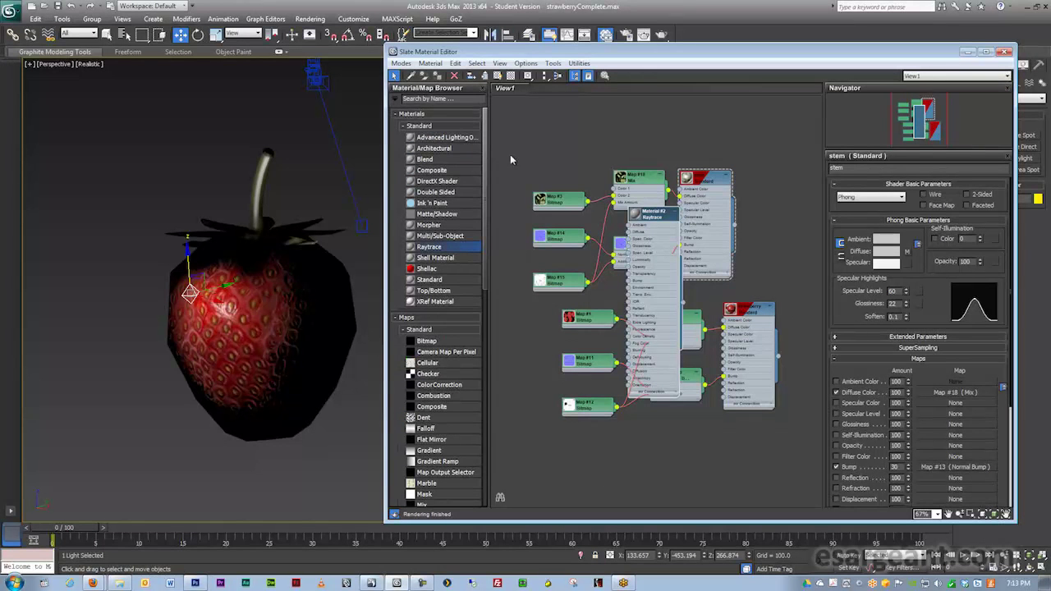
pyautogui.click(608, 36)
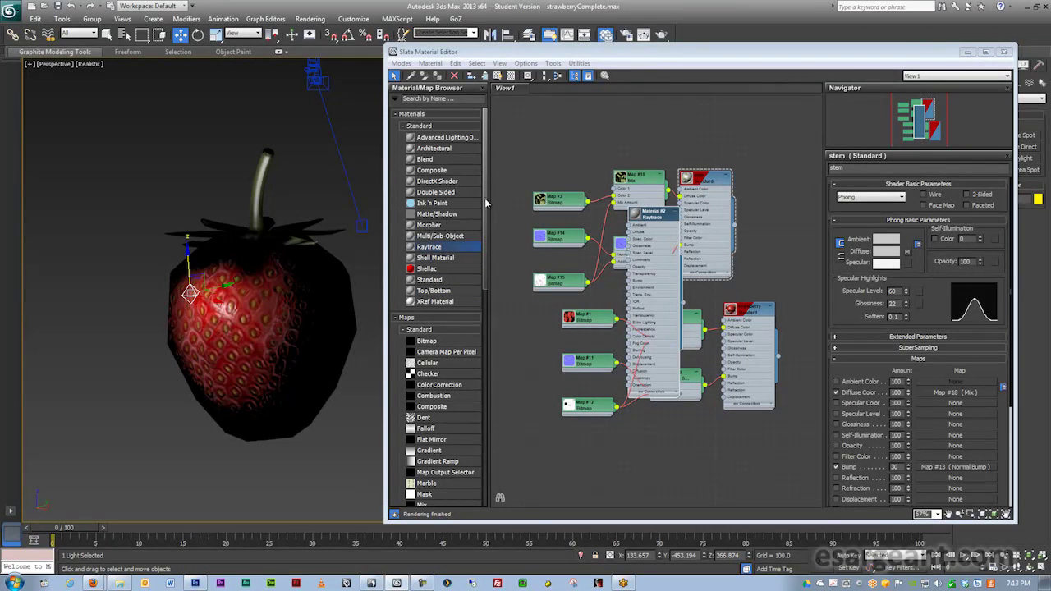
pyautogui.scroll(-5, 471, 194)
pyautogui.scroll(5, 471, 192)
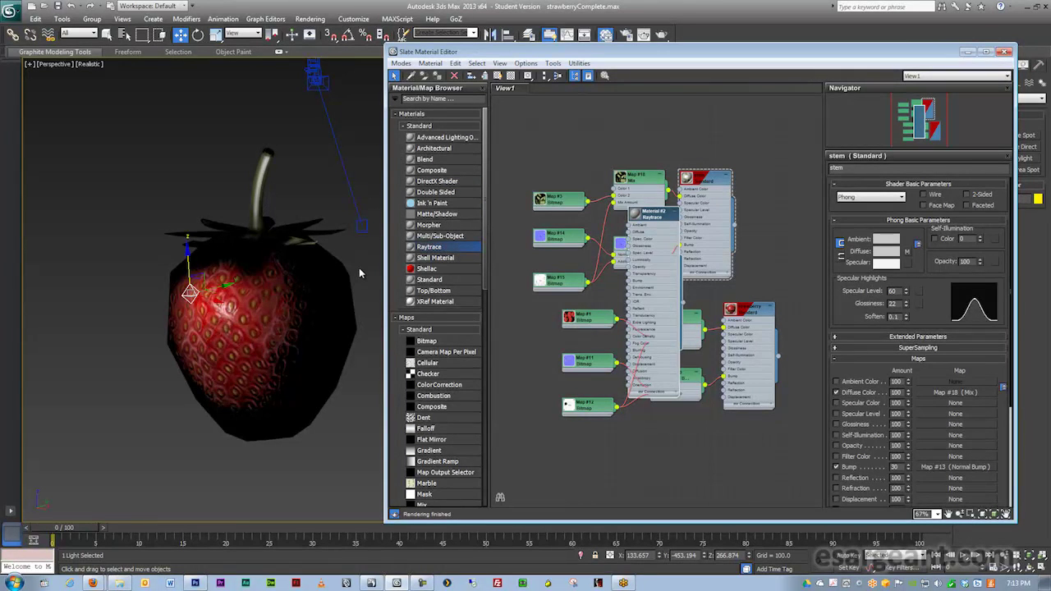
# - Move the light along the X axis to about X 311, and shift the material editor window away from the strawberry
pyautogui.moveTo(219, 304); pyautogui.dragTo(240, 309)
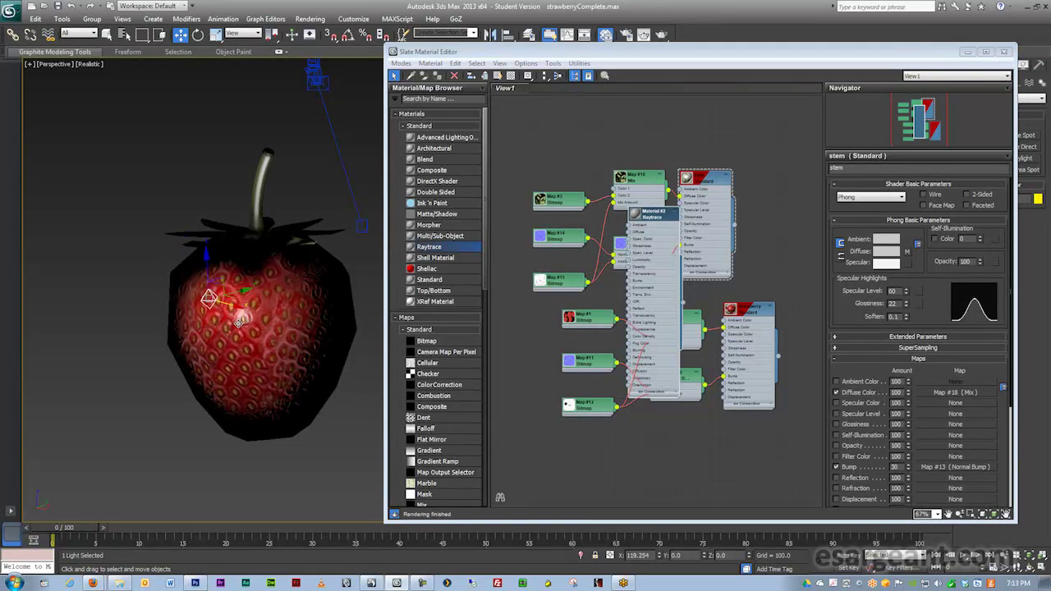
pyautogui.click(486, 201)
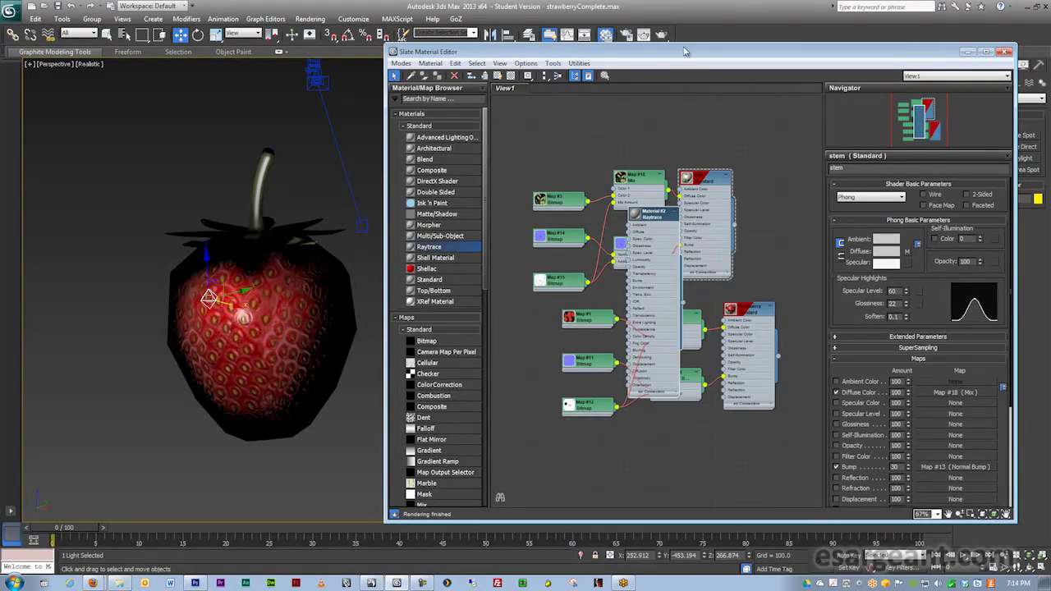
pyautogui.moveTo(729, 52); pyautogui.dragTo(755, 65)
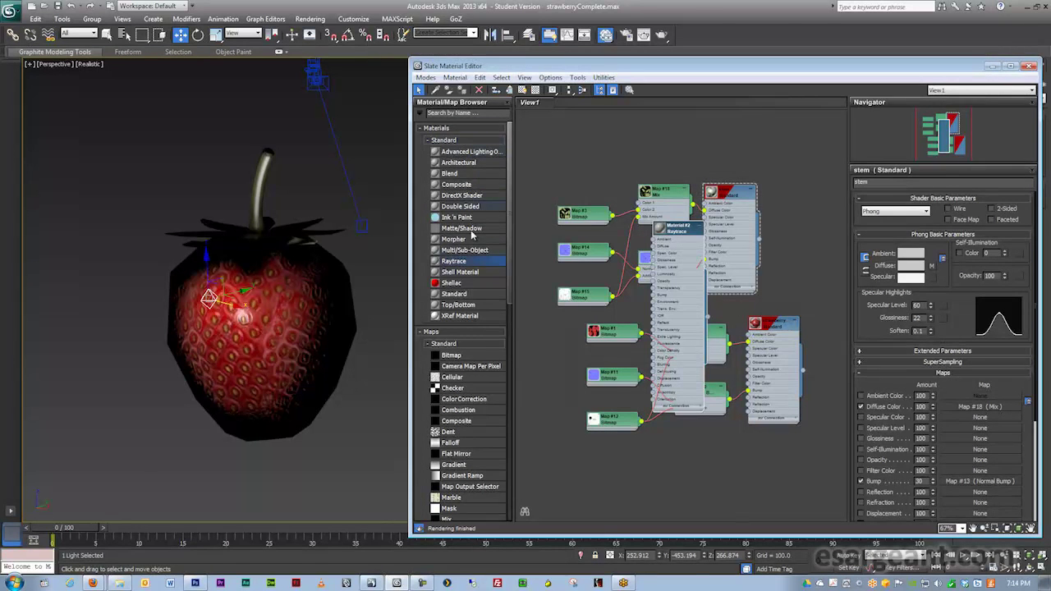
pyautogui.moveTo(510, 217)
pyautogui.mouseDown()
pyautogui.moveTo(525, 437)
pyautogui.moveTo(499, 352)
pyautogui.moveTo(495, 214)
pyautogui.mouseUp()
pyautogui.moveTo(238, 305); pyautogui.dragTo(249, 325)
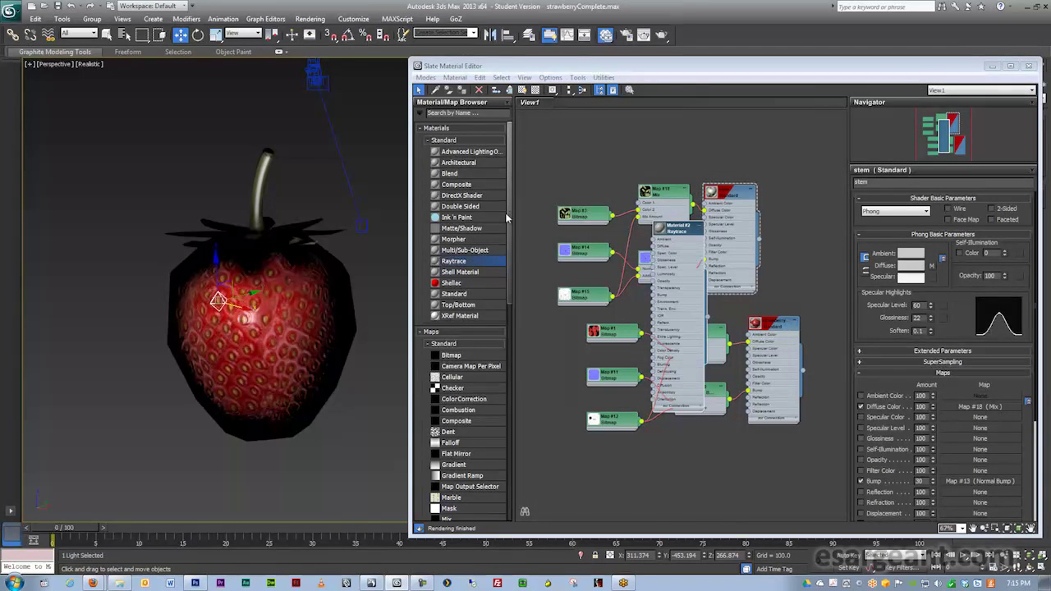
# - Reposition the material editor window and move the light up beside the strawberry's leaves, to about X 119, Y -517, Z 496
pyautogui.scroll(-10, 497, 433)
pyautogui.scroll(10, 498, 433)
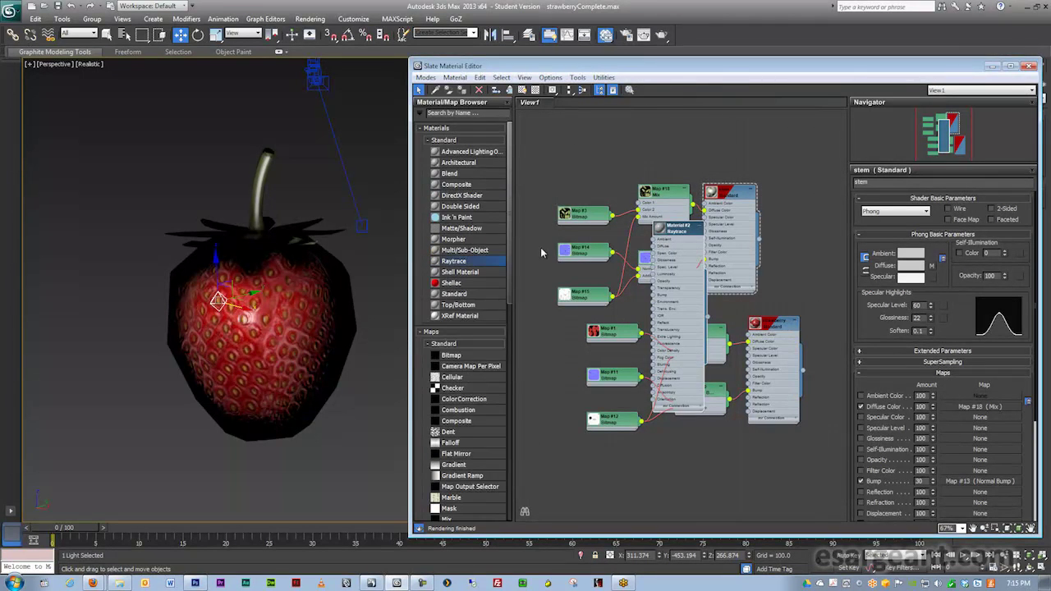
pyautogui.moveTo(731, 72); pyautogui.dragTo(689, 64)
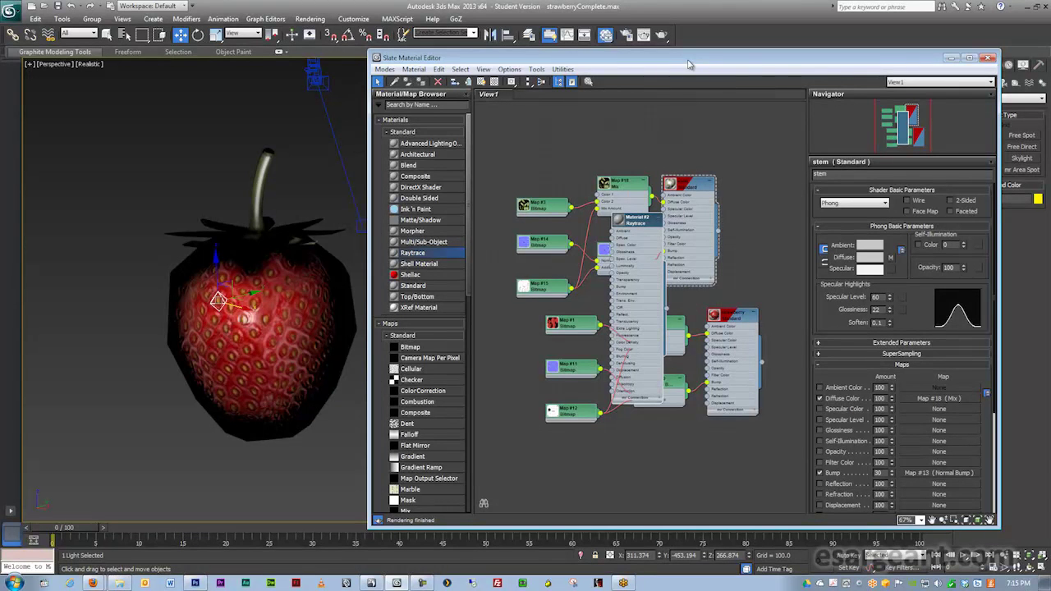
pyautogui.moveTo(248, 310)
pyautogui.mouseDown()
pyautogui.moveTo(174, 287)
pyautogui.moveTo(224, 295)
pyautogui.moveTo(184, 284)
pyautogui.moveTo(206, 295)
pyautogui.moveTo(197, 289)
pyautogui.moveTo(215, 287)
pyautogui.moveTo(202, 289)
pyautogui.moveTo(209, 298)
pyautogui.moveTo(192, 287)
pyautogui.moveTo(175, 165)
pyautogui.moveTo(179, 265)
pyautogui.moveTo(176, 163)
pyautogui.moveTo(162, 255)
pyautogui.mouseUp()
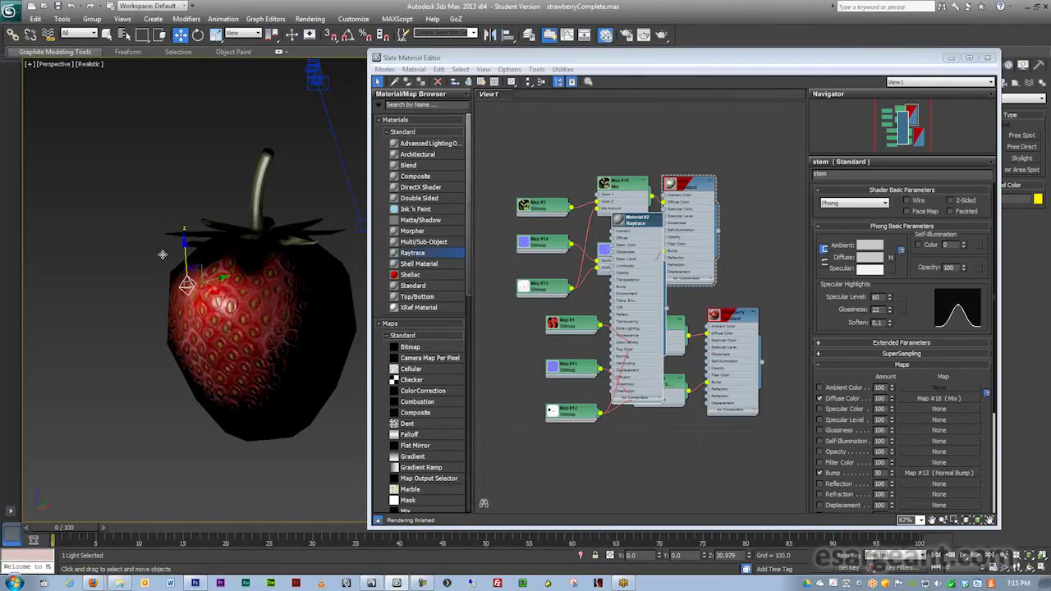
pyautogui.moveTo(218, 277)
pyautogui.mouseDown()
pyautogui.moveTo(202, 277)
pyautogui.moveTo(160, 152)
pyautogui.moveTo(153, 203)
pyautogui.mouseUp()
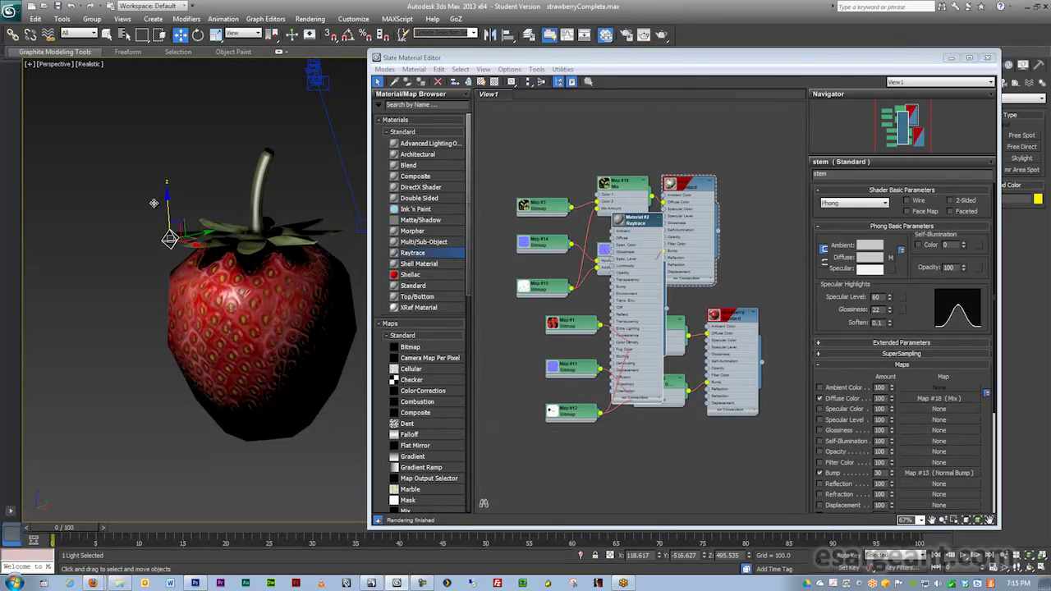